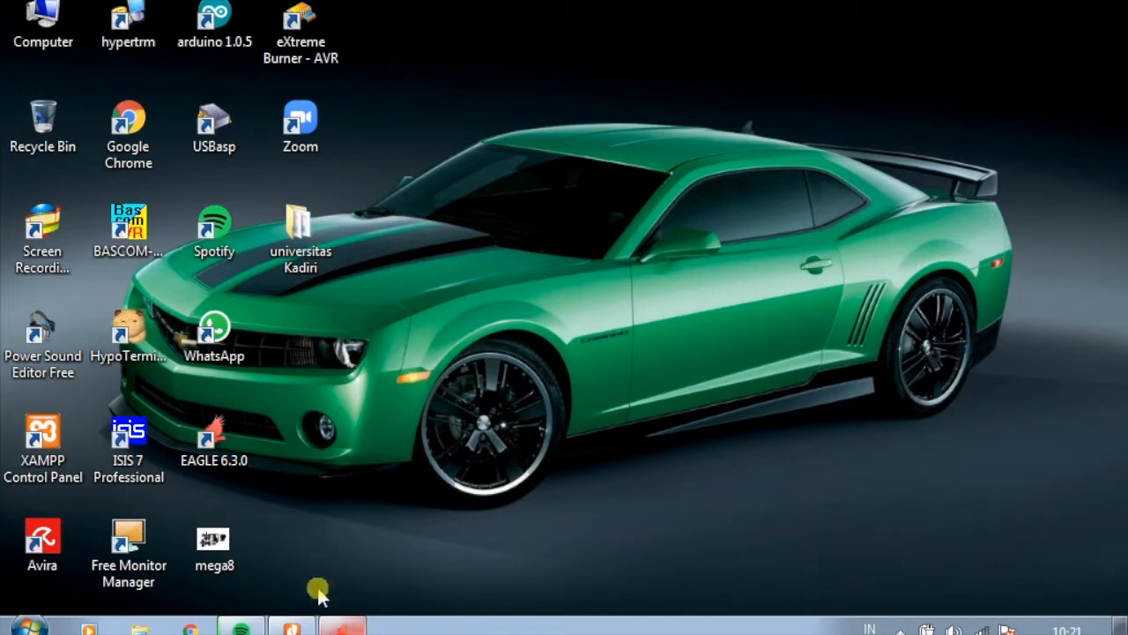
# Open the mega8 PDF and examine the reference schematic, including the microcontroller, 7805T power supply and LED circuit
pyautogui.click(292, 626)
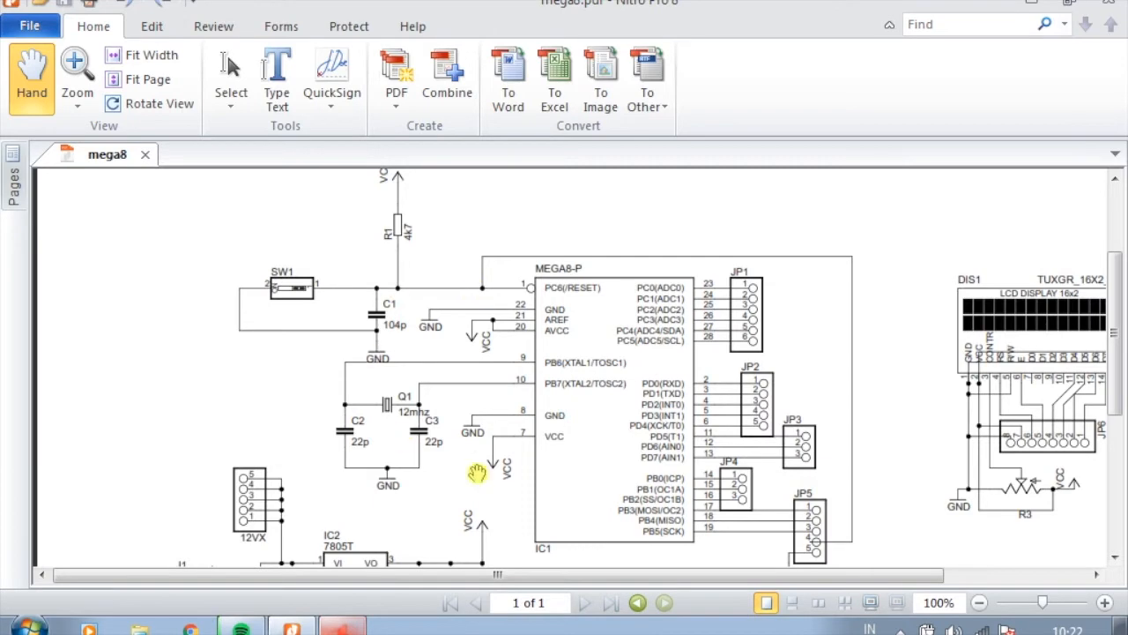
pyautogui.scroll(-3, 709, 450)
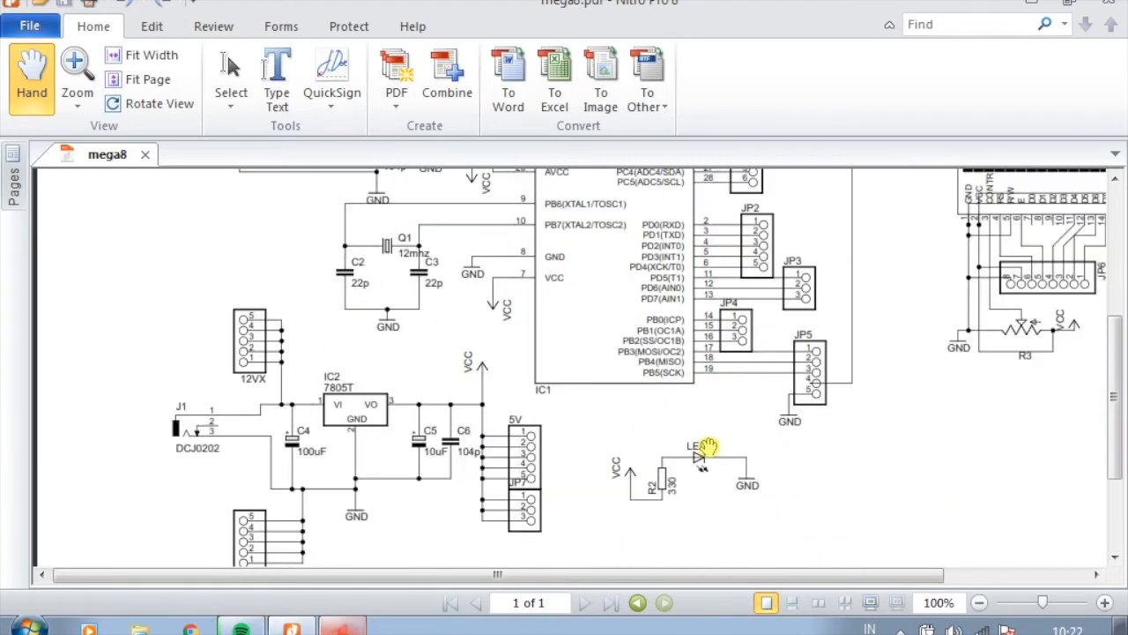
pyautogui.scroll(-2, 652, 445)
pyautogui.scroll(1, 529, 423)
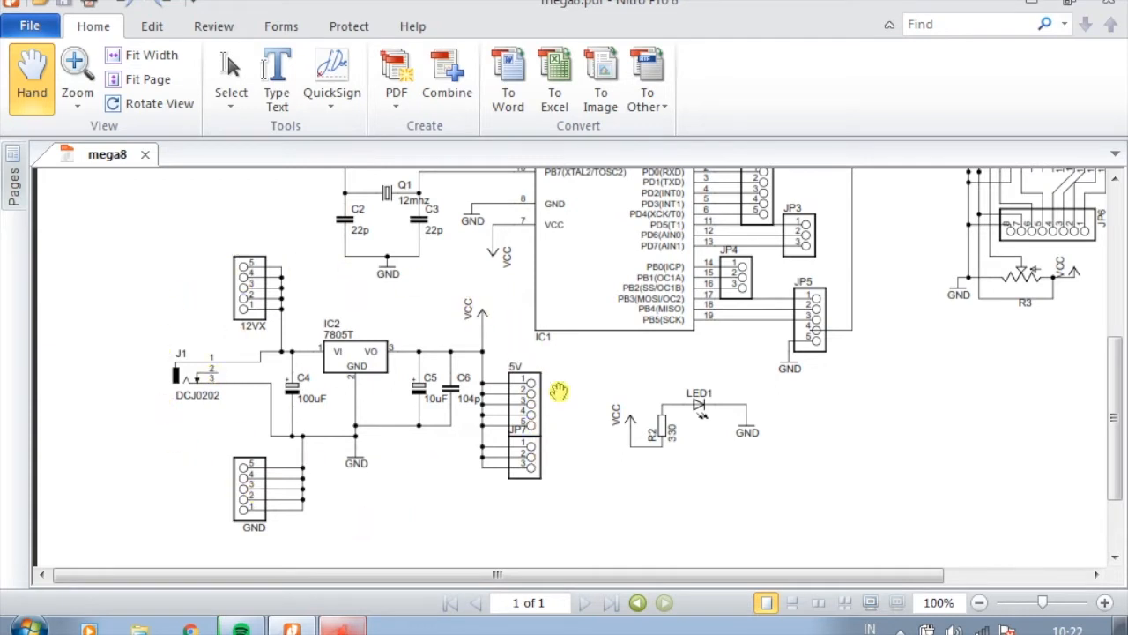
pyautogui.scroll(1, 496, 394)
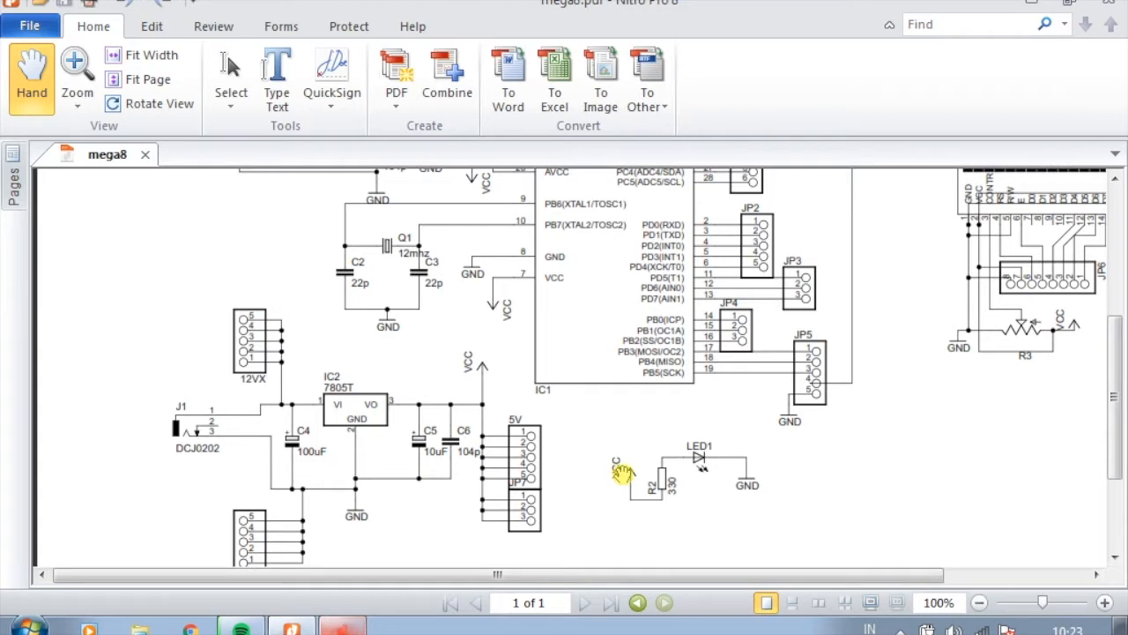
pyautogui.scroll(4, 623, 474)
pyautogui.scroll(-3, 623, 467)
pyautogui.scroll(-2, 605, 461)
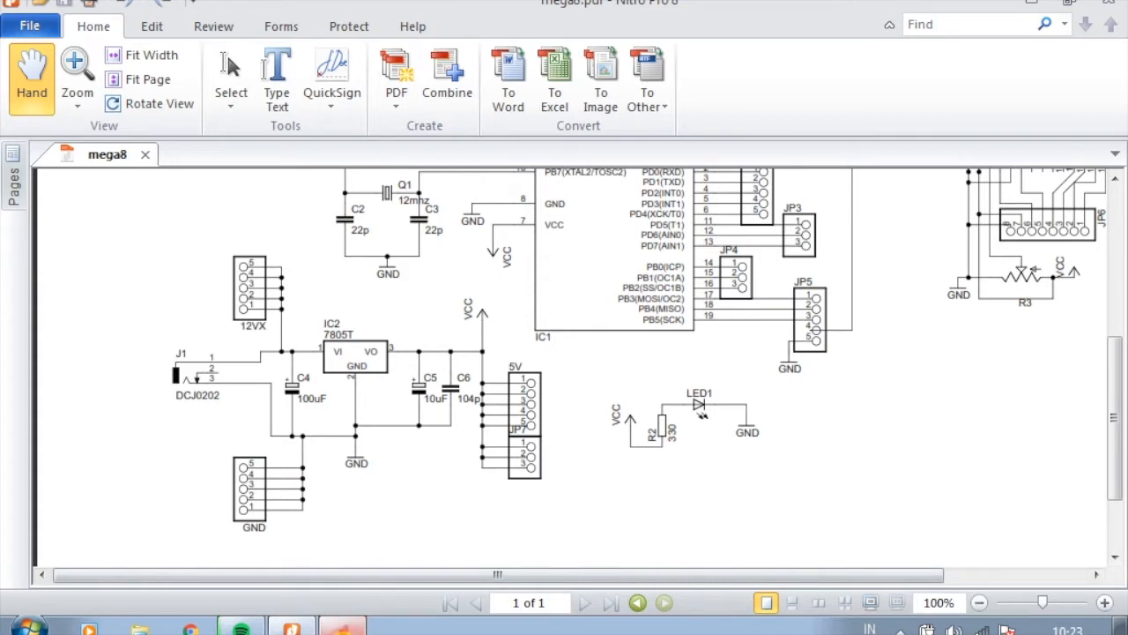
# Switch to EAGLE, create a new schematic in the latihan 1 project and maximize its window
pyautogui.click(342, 627)
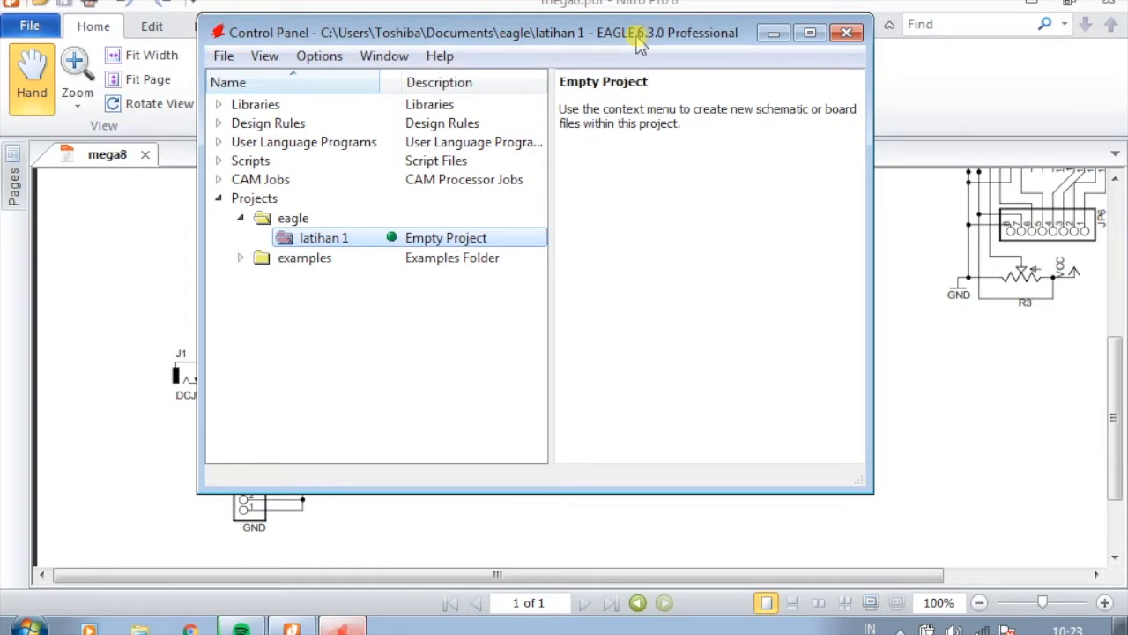
pyautogui.click(223, 56)
pyautogui.moveTo(265, 82)
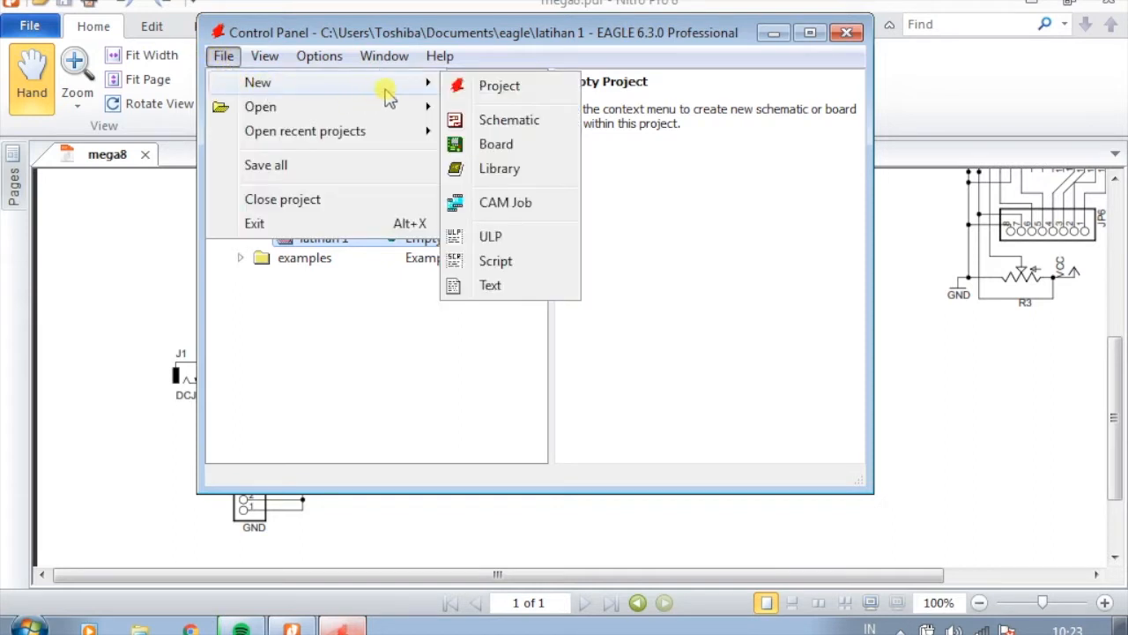
pyautogui.click(496, 123)
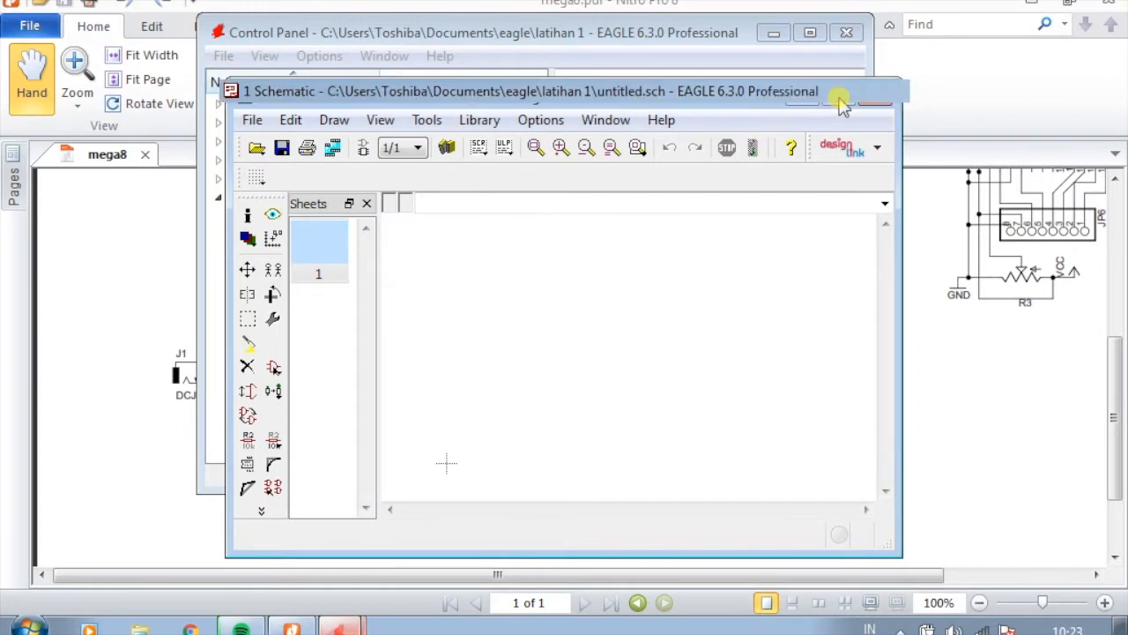
pyautogui.click(838, 97)
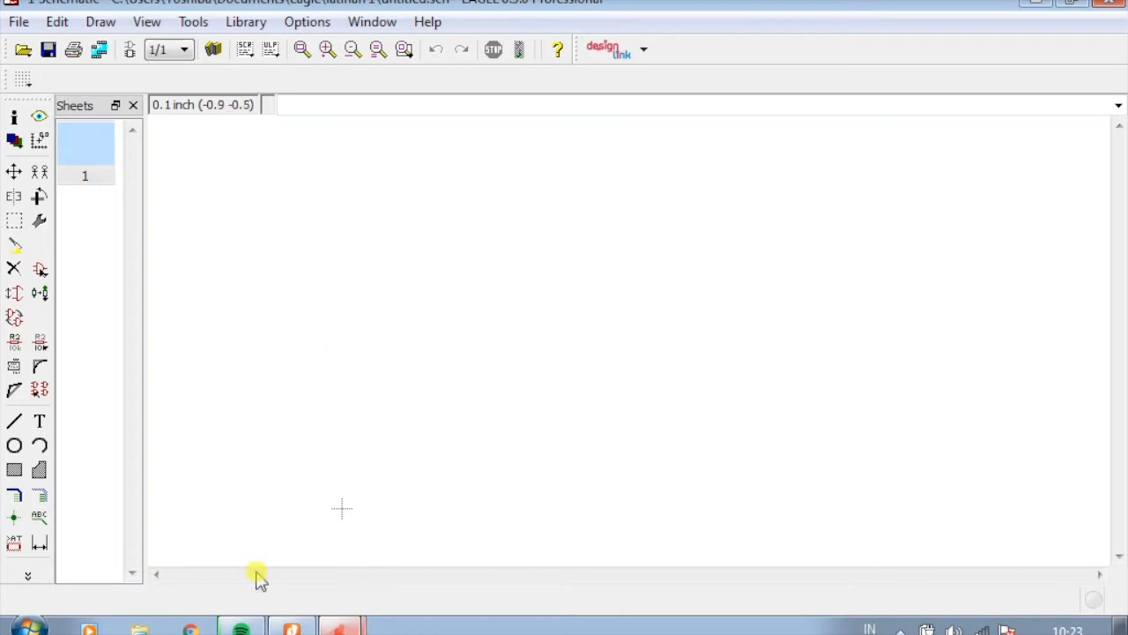
# Check the microcontroller type in the mega8 PDF and return to the EAGLE schematic
pyautogui.click(292, 628)
pyautogui.scroll(5, 713, 333)
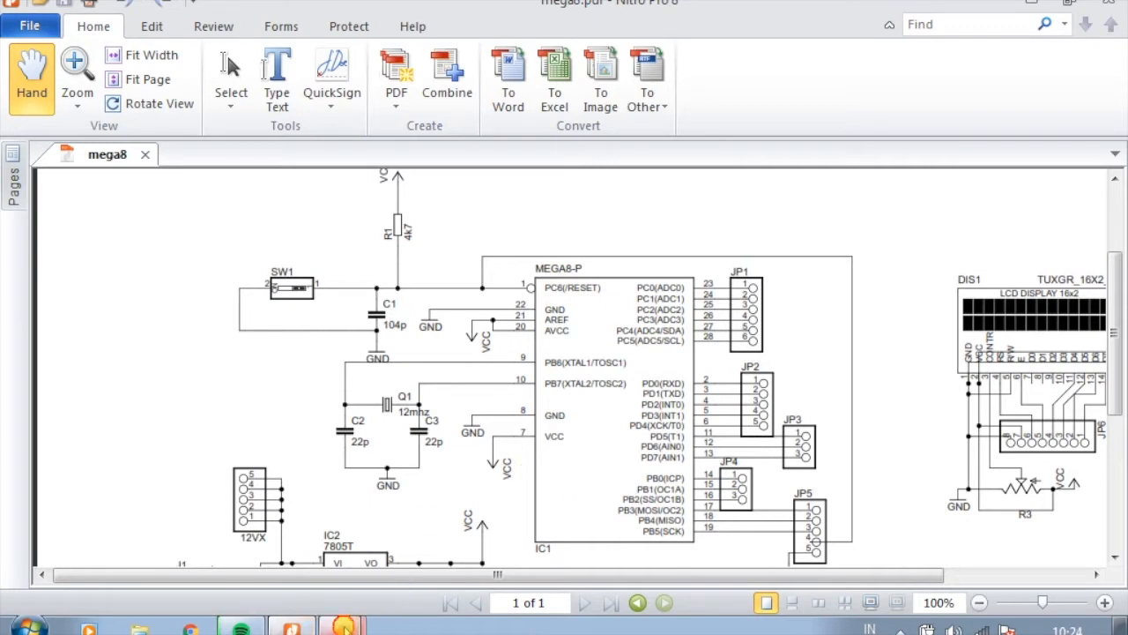
pyautogui.click(304, 577)
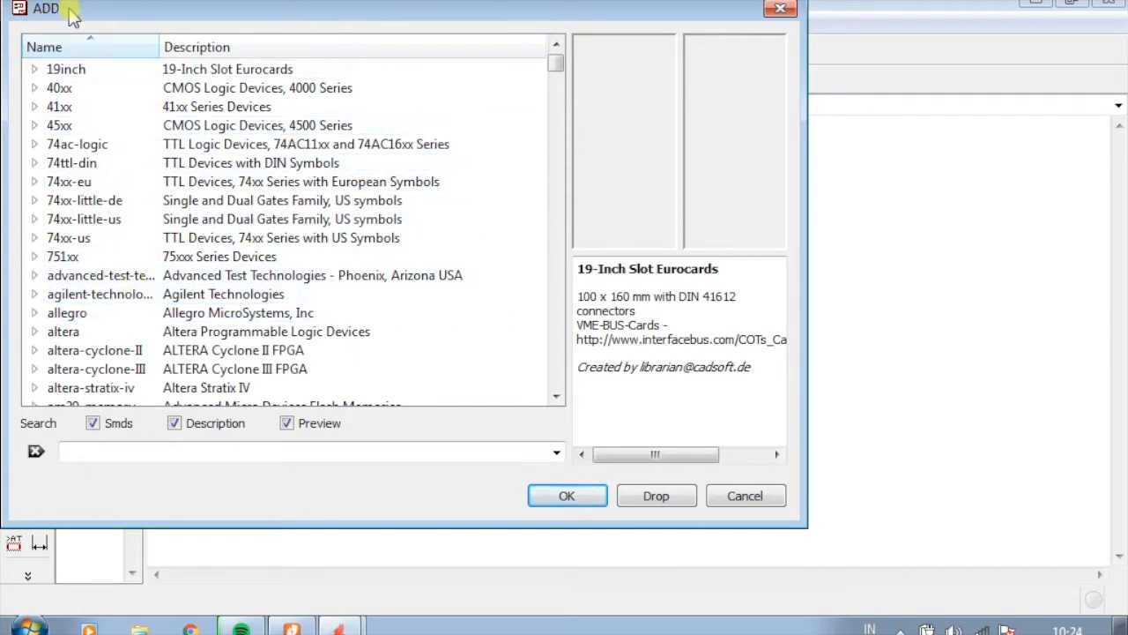
# Browse the part libraries, expand the atmel library and locate its MEGA8 entries
pyautogui.click(227, 202)
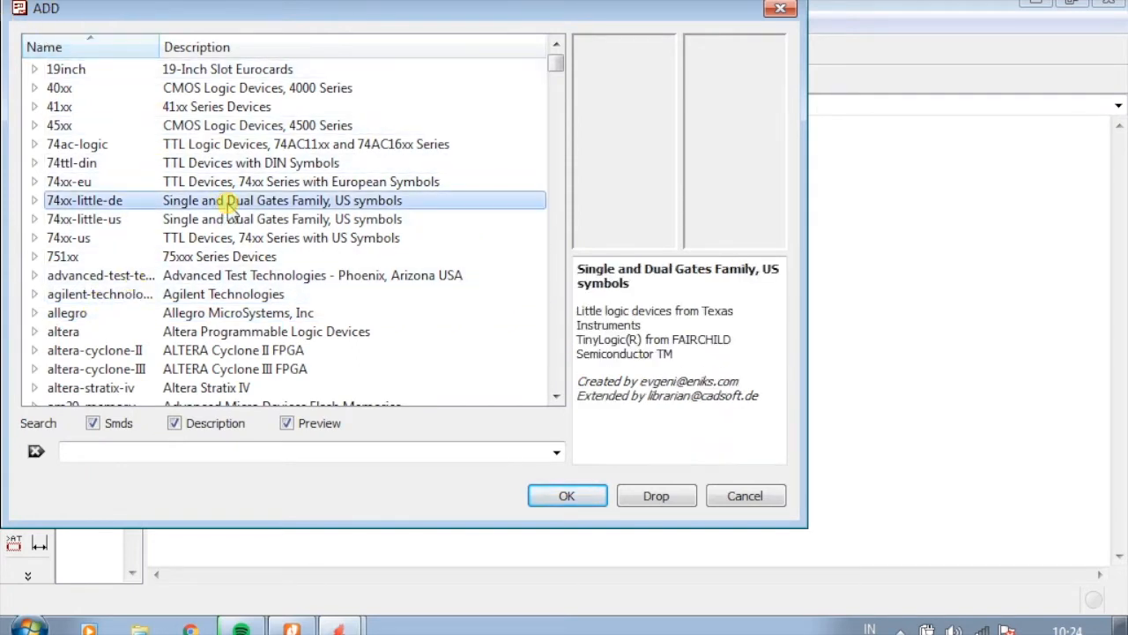
pyautogui.scroll(-3, 230, 205)
pyautogui.scroll(-20, 231, 204)
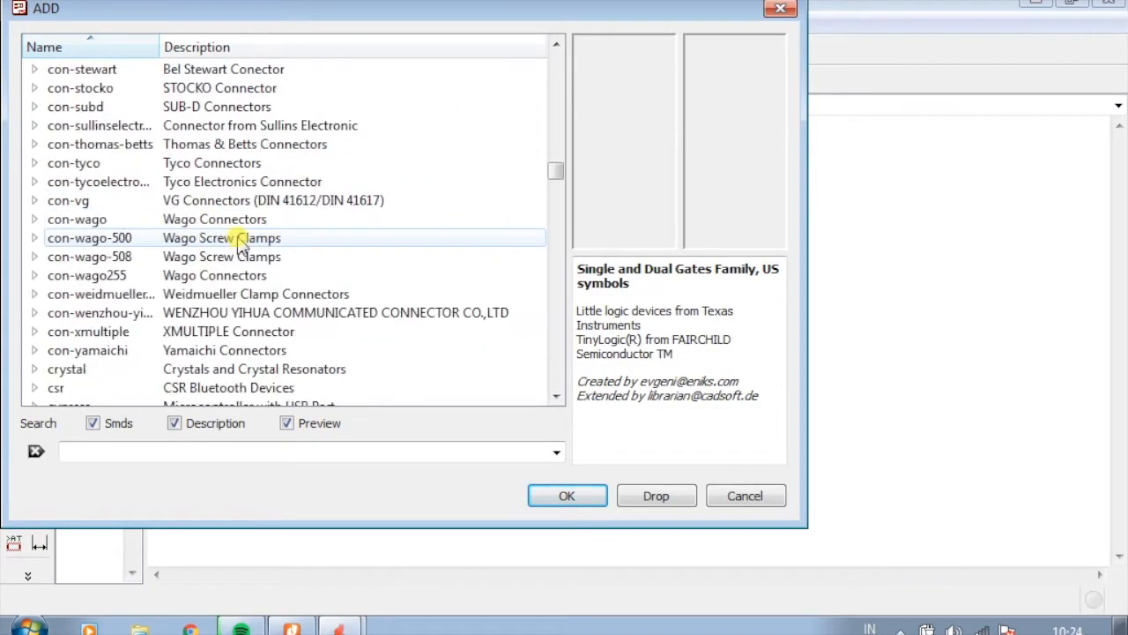
pyautogui.scroll(20, 242, 251)
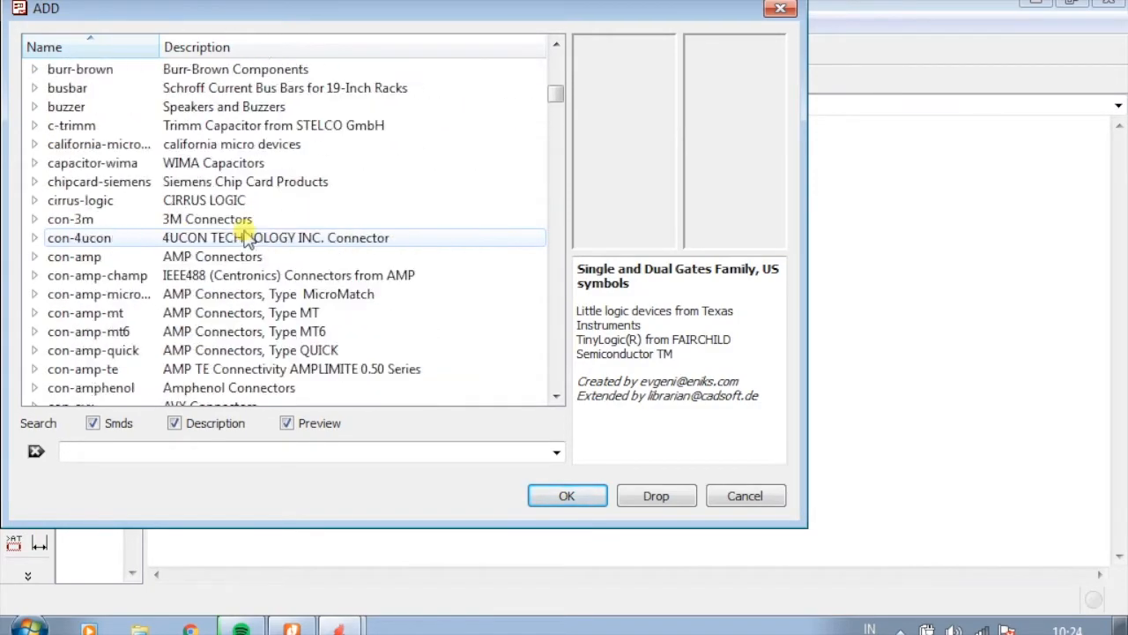
pyautogui.scroll(4, 244, 240)
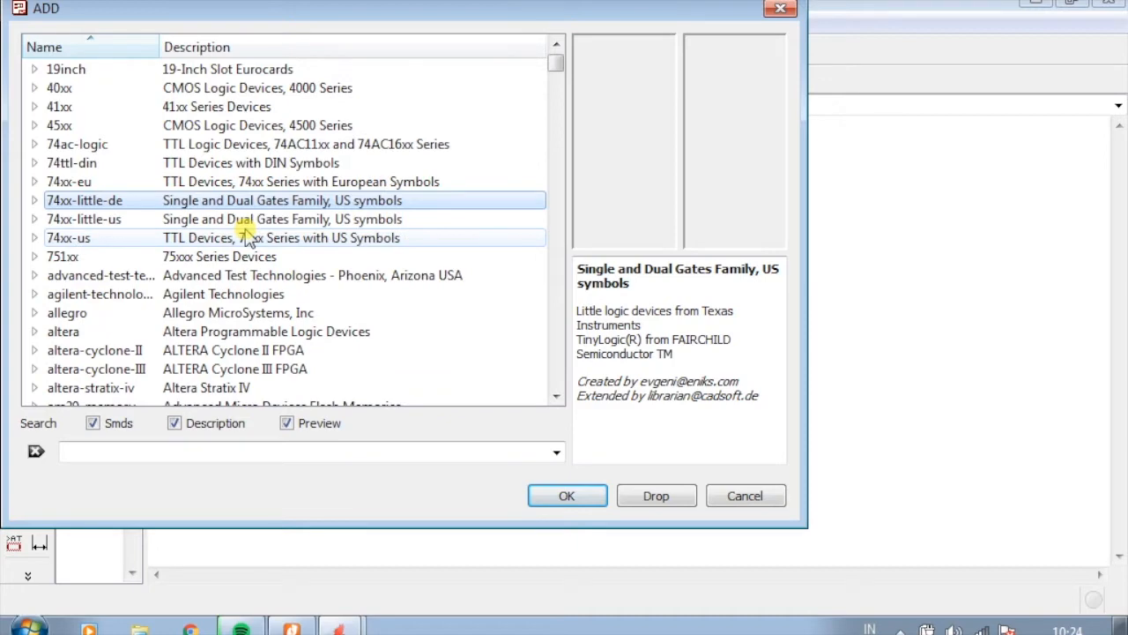
pyautogui.scroll(-4, 249, 235)
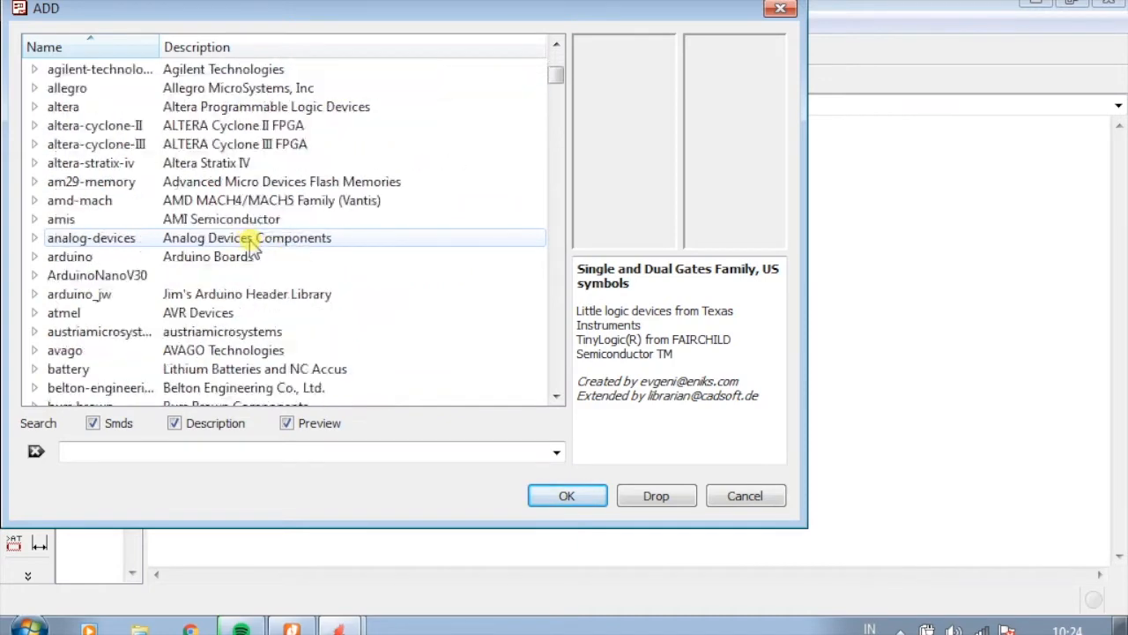
pyautogui.click(39, 314)
pyautogui.scroll(-4, 211, 196)
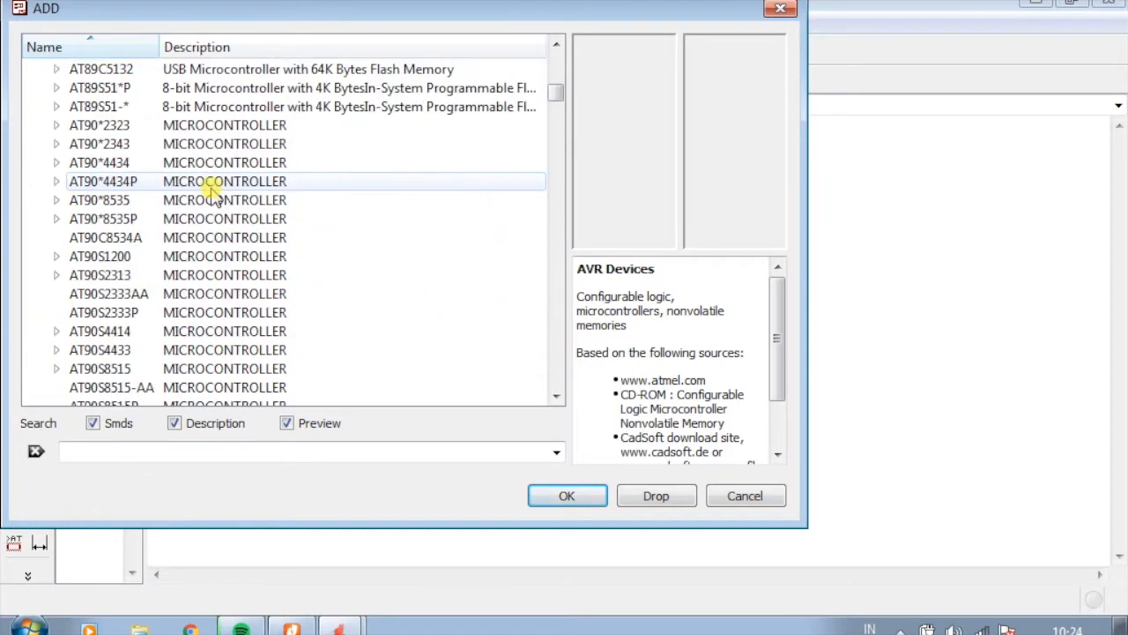
pyautogui.scroll(-5, 214, 196)
pyautogui.scroll(8, 245, 217)
pyautogui.scroll(5, 245, 222)
pyautogui.scroll(-11, 245, 222)
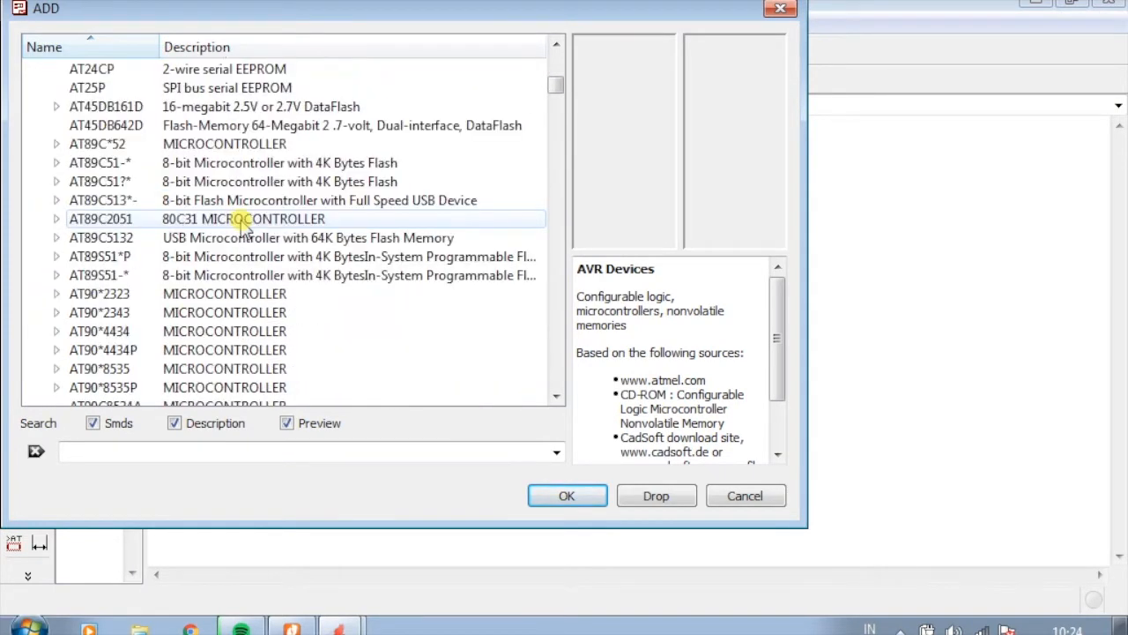
pyautogui.scroll(-4, 244, 231)
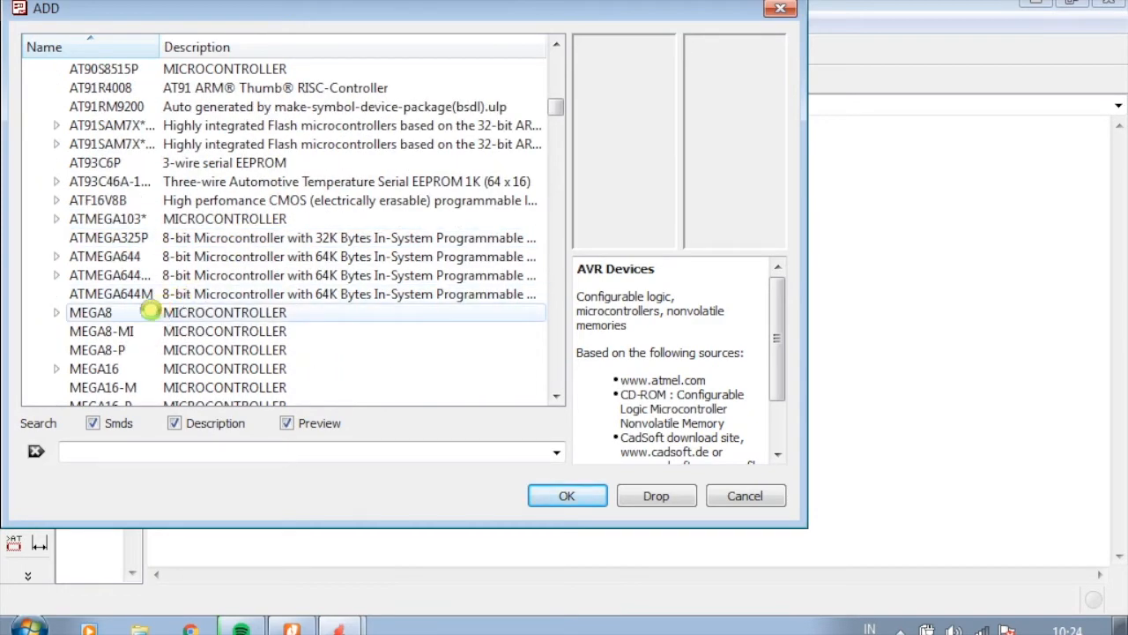
# Compare the MEGA8 package variants and place one MEGA8-P in the DIL28-3 package near the middle of the sheet
pyautogui.click(57, 313)
pyautogui.click(55, 314)
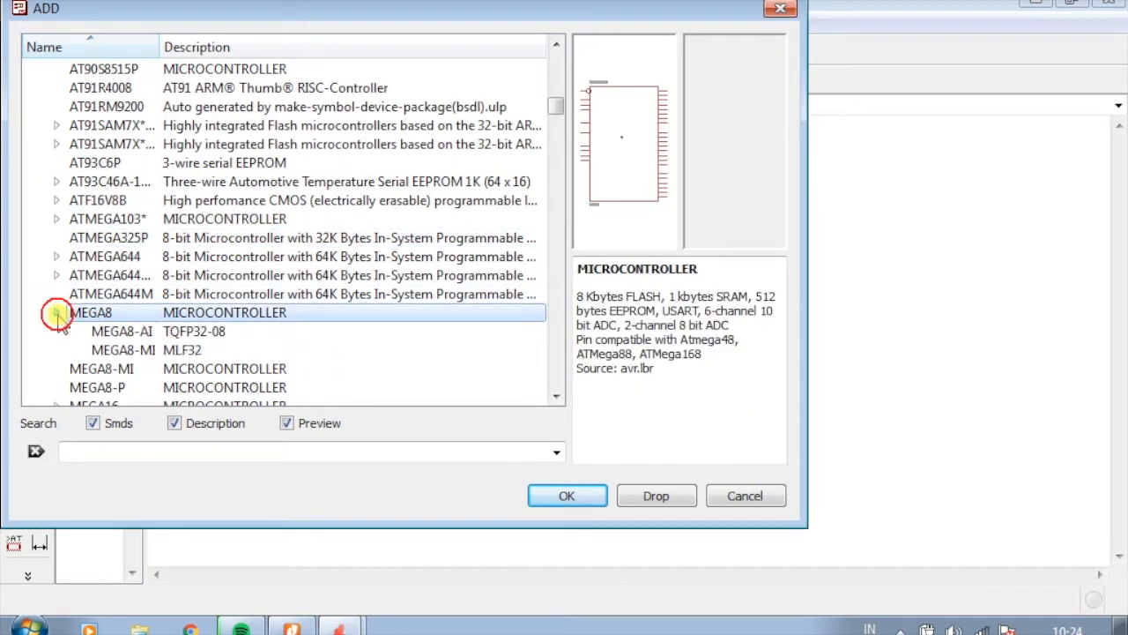
pyautogui.click(123, 333)
pyautogui.click(140, 351)
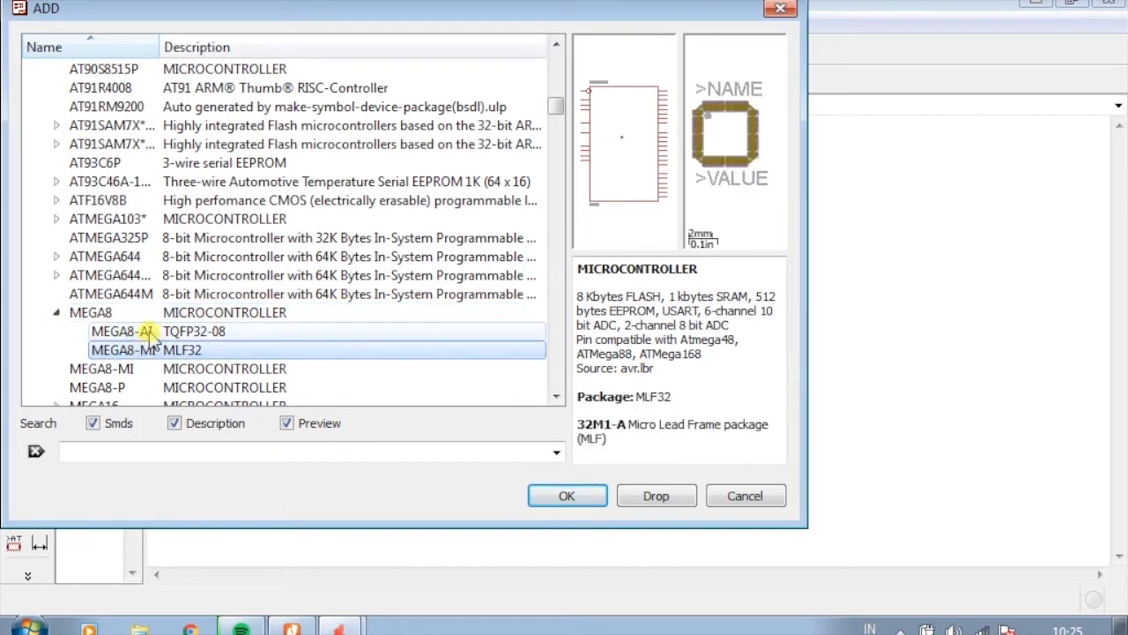
pyautogui.click(145, 331)
pyautogui.click(146, 389)
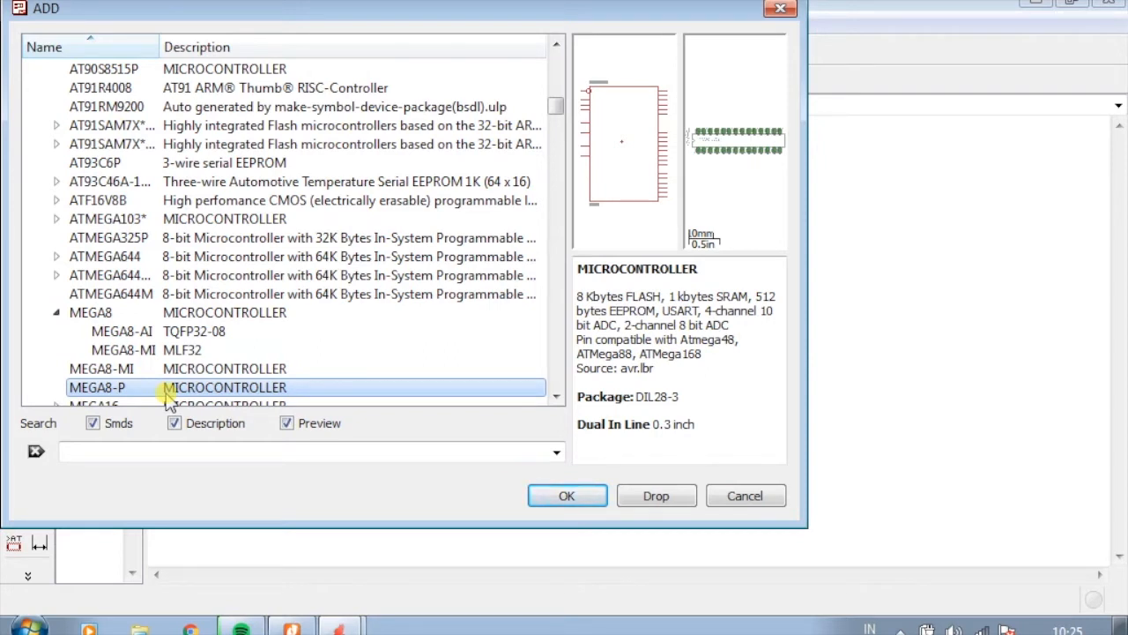
pyautogui.click(568, 496)
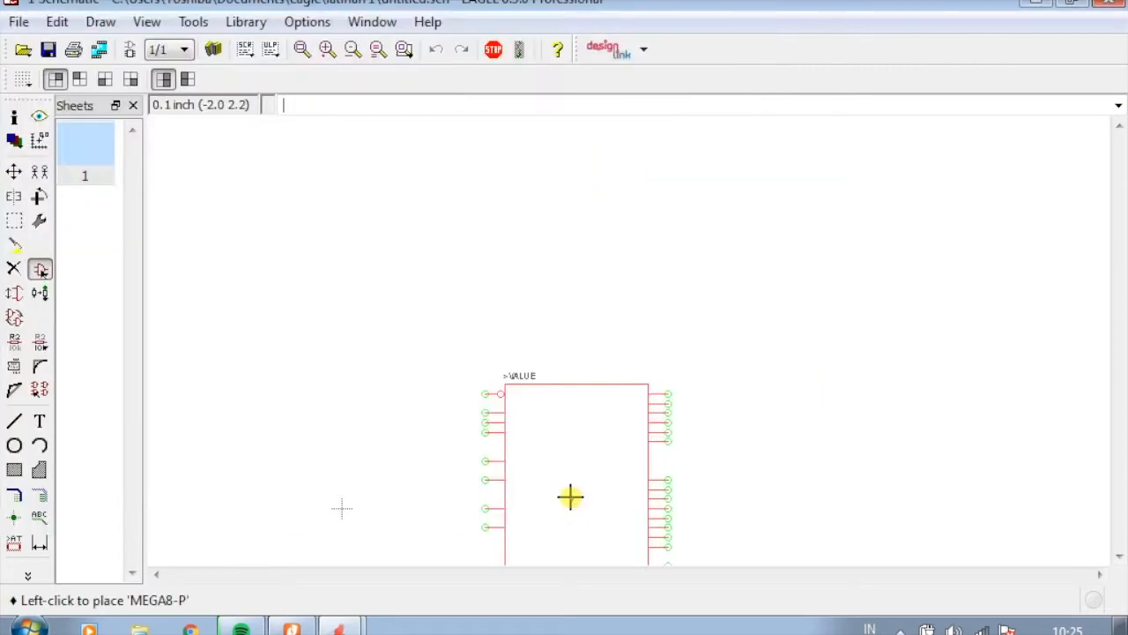
pyautogui.click(473, 328)
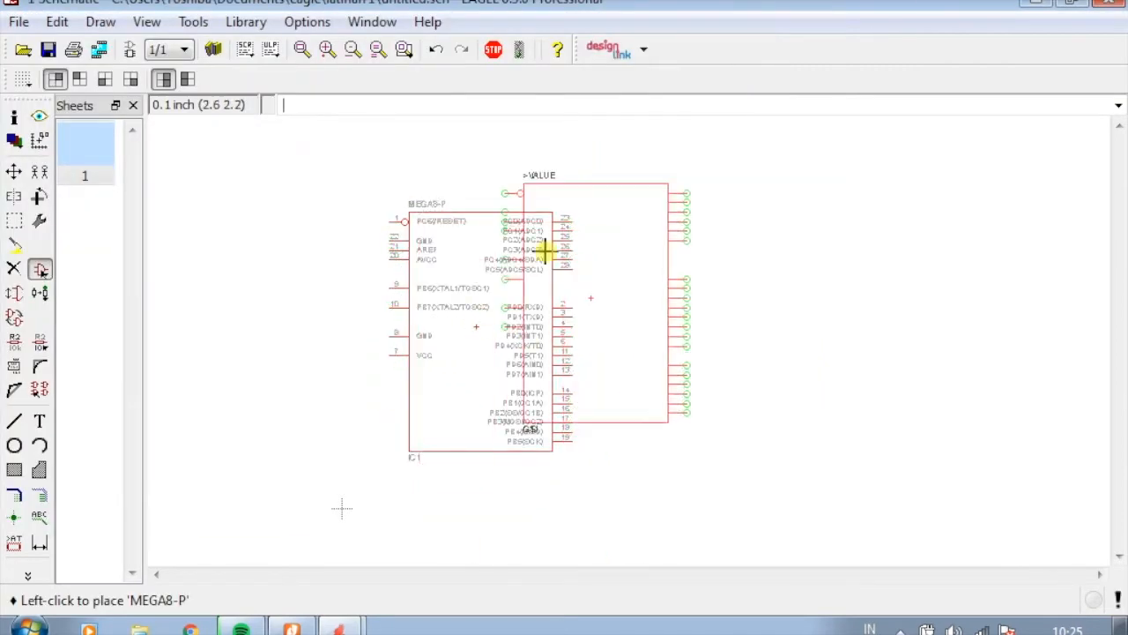
pyautogui.scroll(3, 488, 336)
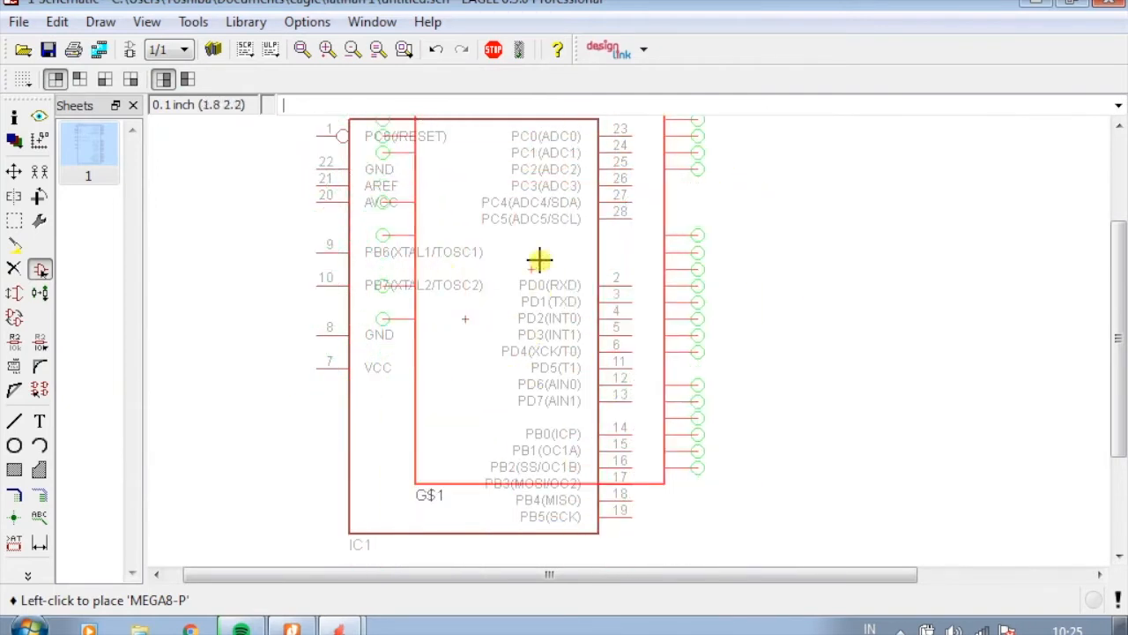
pyautogui.scroll(-1, 449, 304)
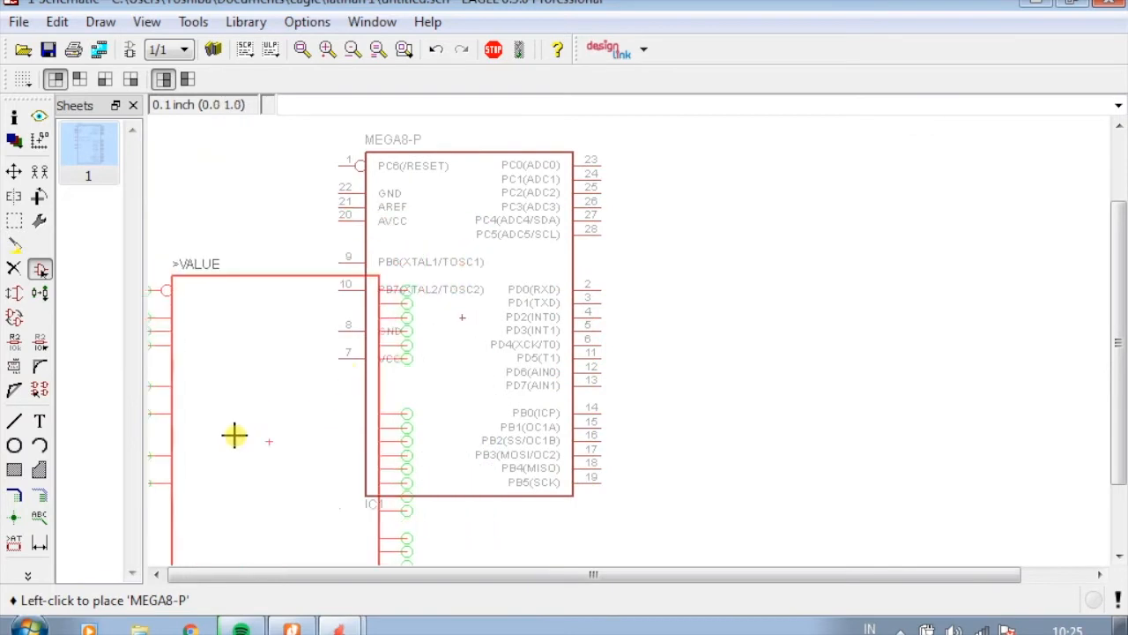
# Check the connectors JP1 to JP5 around the microcontroller in the mega8 PDF and return to the EAGLE schematic
pyautogui.click(291, 627)
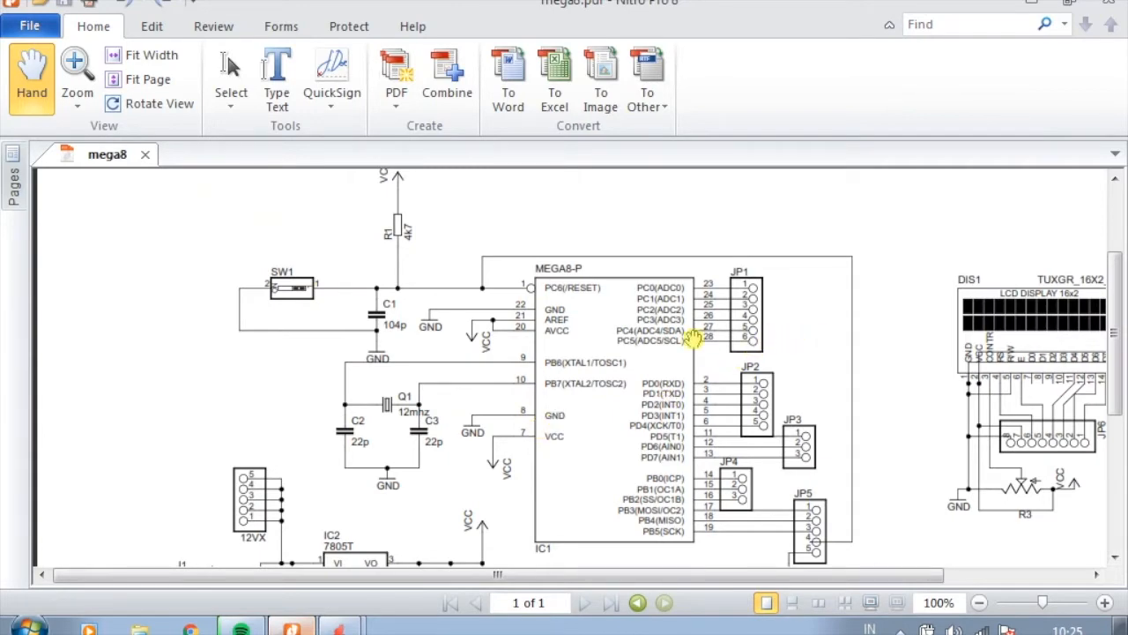
pyautogui.scroll(2, 861, 330)
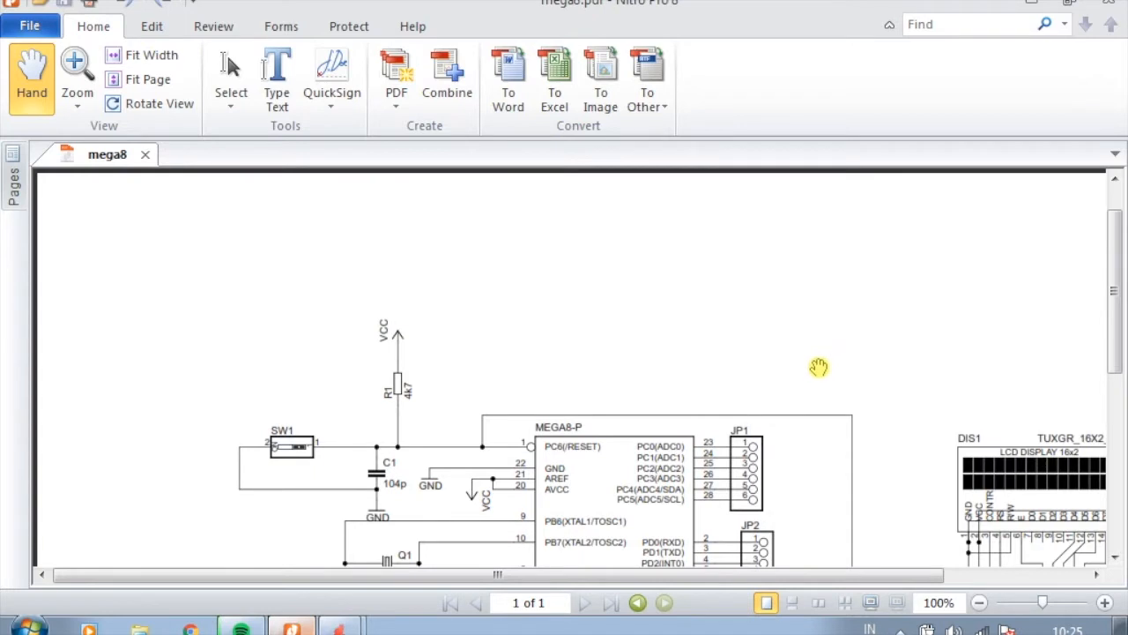
pyautogui.scroll(-3, 819, 367)
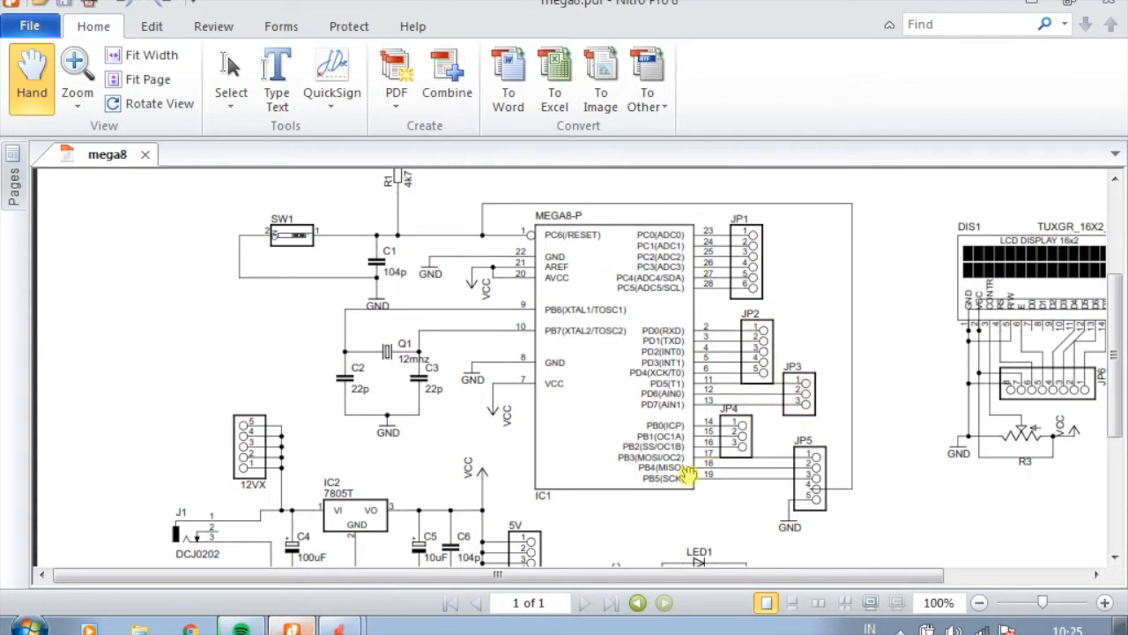
pyautogui.click(349, 588)
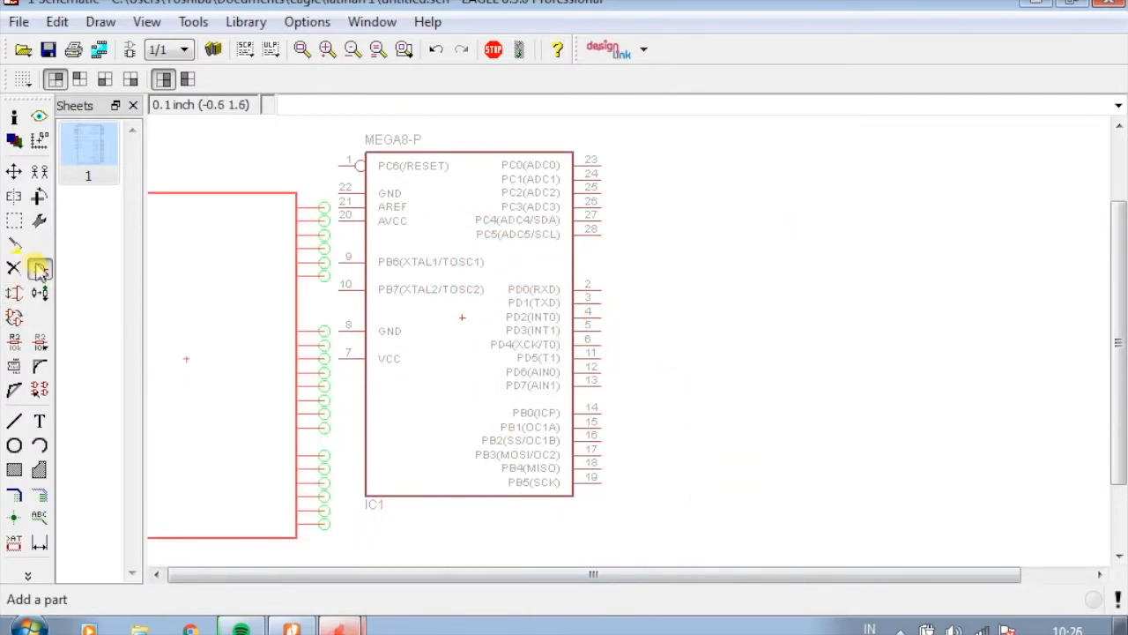
# Collapse the atmel library in the part list and expand the pinhead library of pin header connectors
pyautogui.click(40, 269)
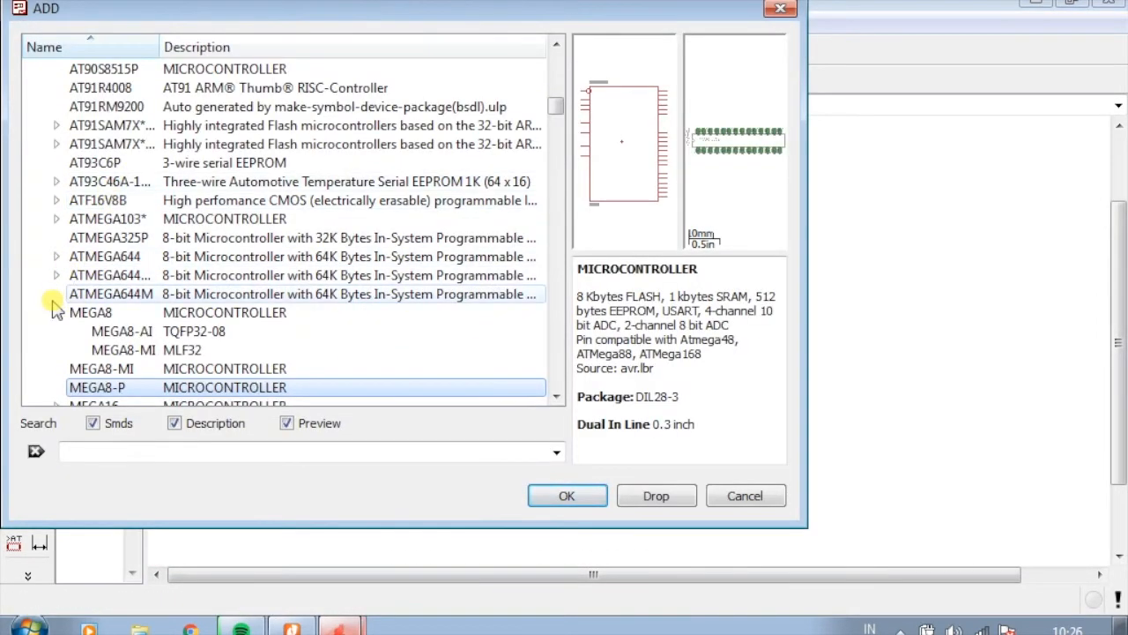
pyautogui.scroll(15, 102, 322)
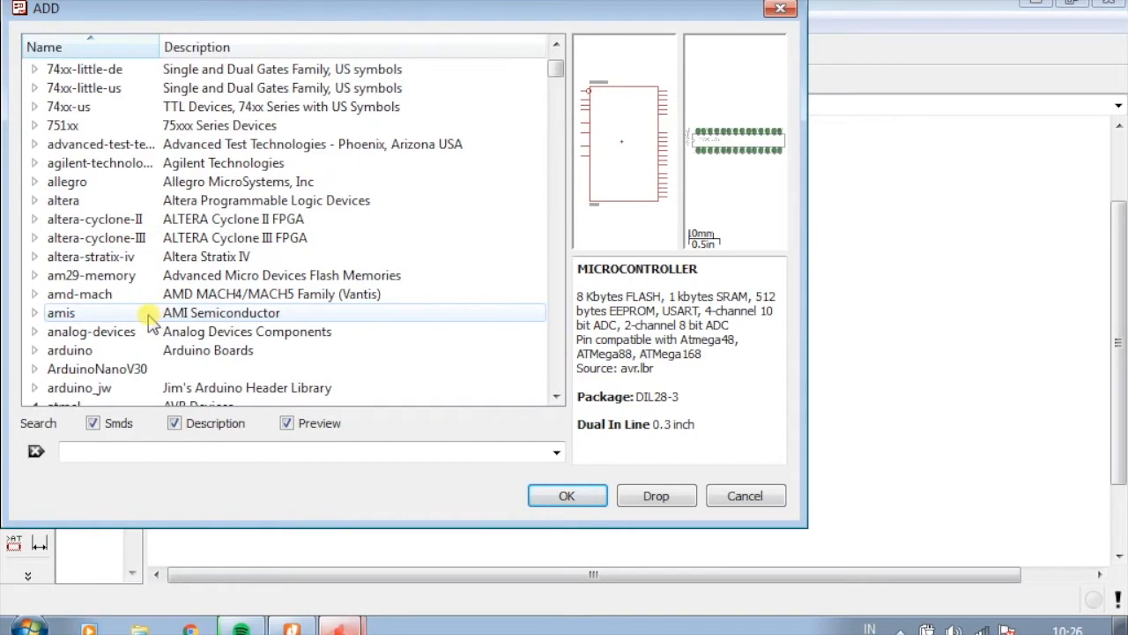
pyautogui.click(33, 295)
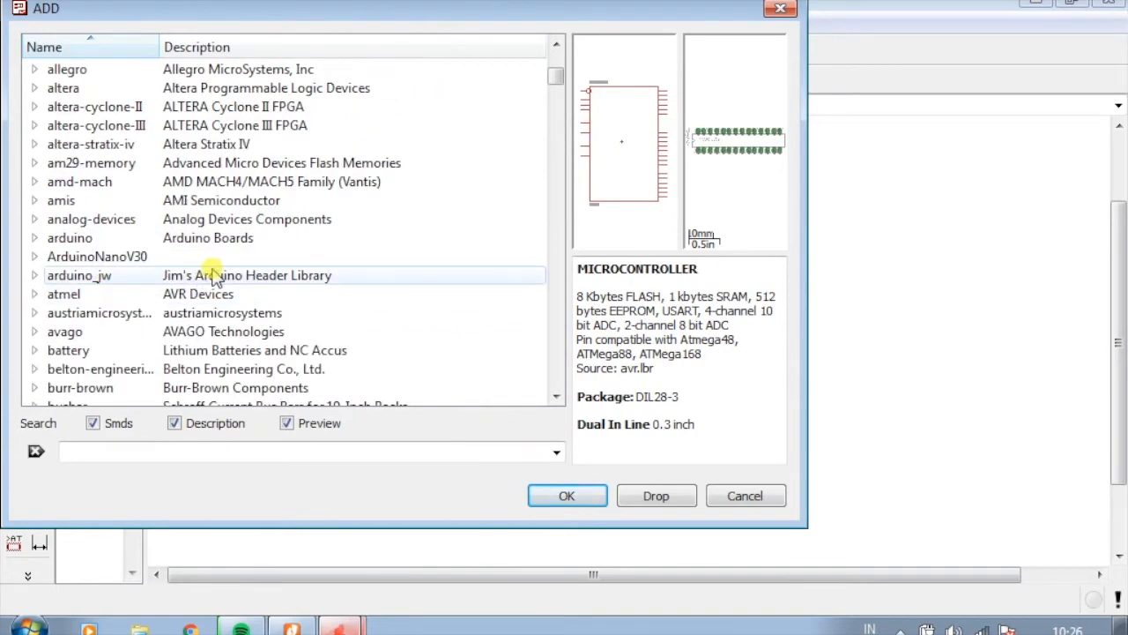
pyautogui.scroll(-4, 216, 277)
pyautogui.scroll(-20, 217, 277)
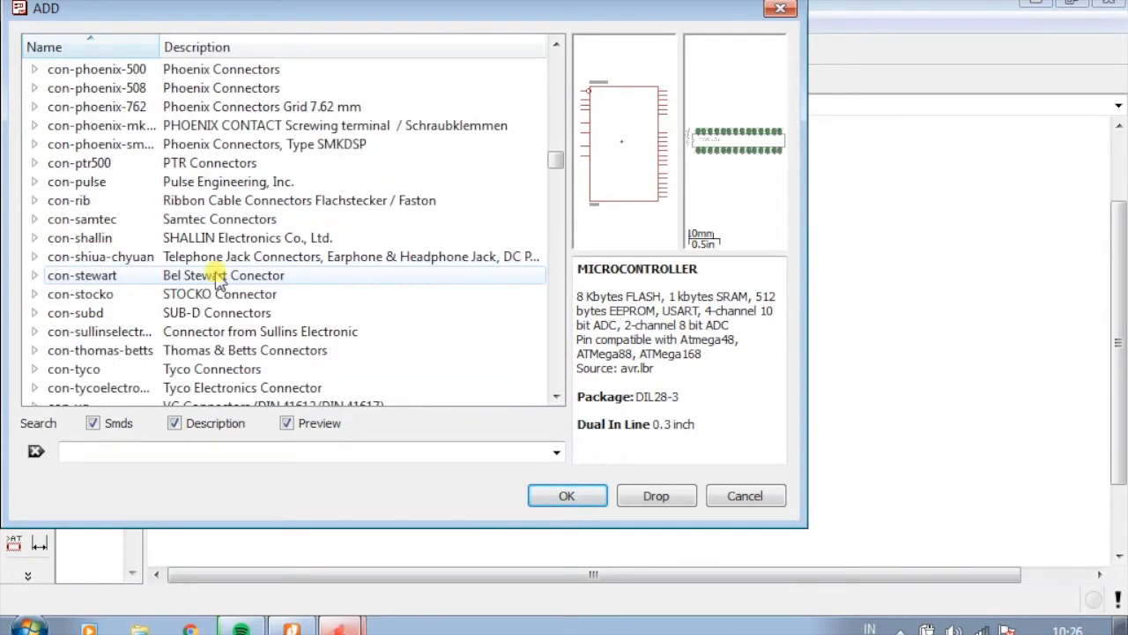
pyautogui.scroll(-20, 218, 277)
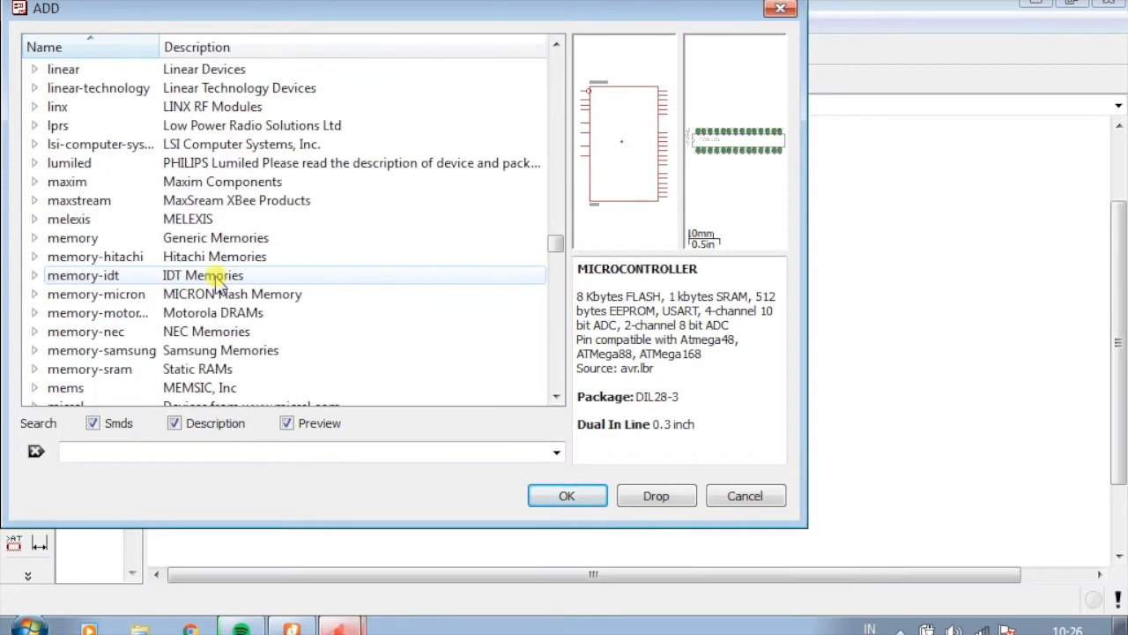
pyautogui.scroll(-12, 218, 277)
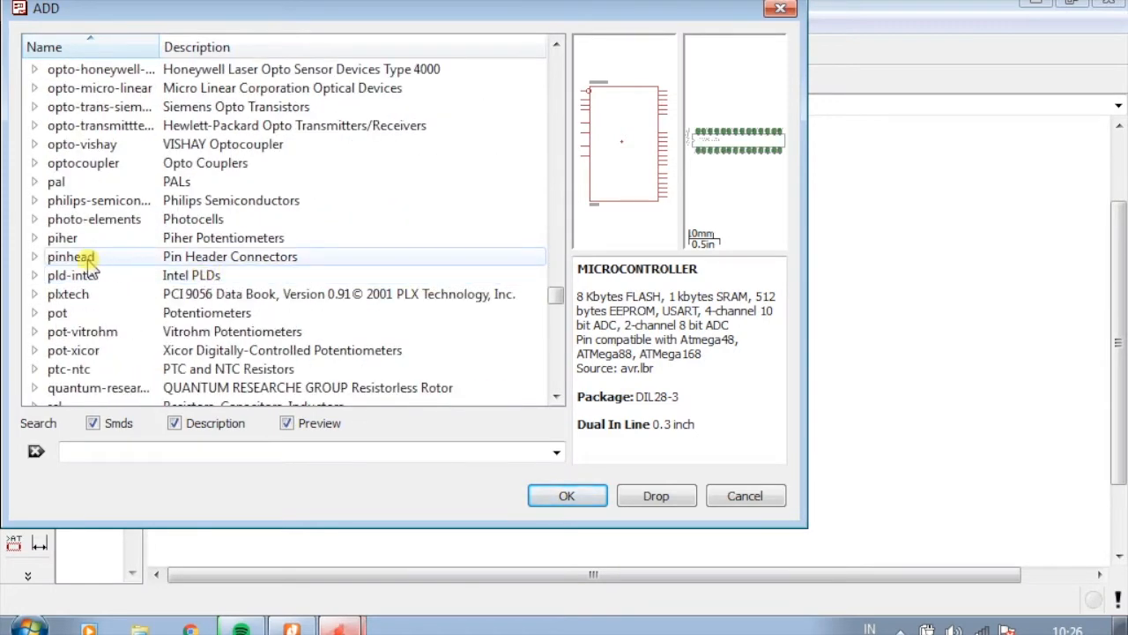
pyautogui.click(35, 258)
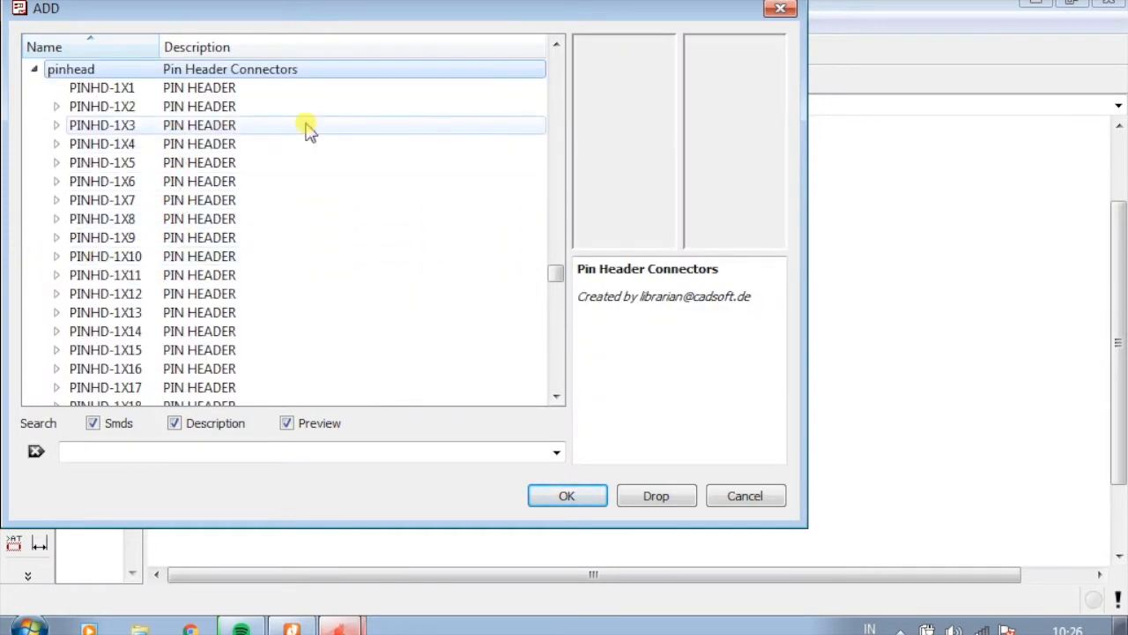
# Expand PINHD-1X6, compare its 1X06 and 1X06/90 packages, and select the 1X06 variant
pyautogui.moveTo(451, 37); pyautogui.dragTo(577, 307)
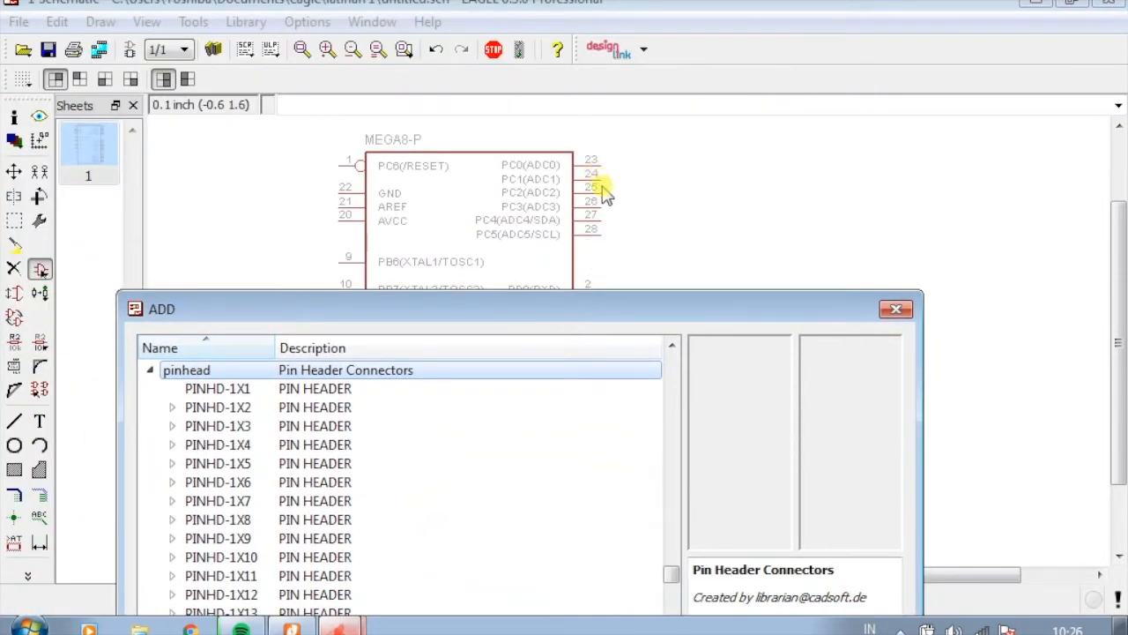
pyautogui.moveTo(360, 309); pyautogui.dragTo(272, 72)
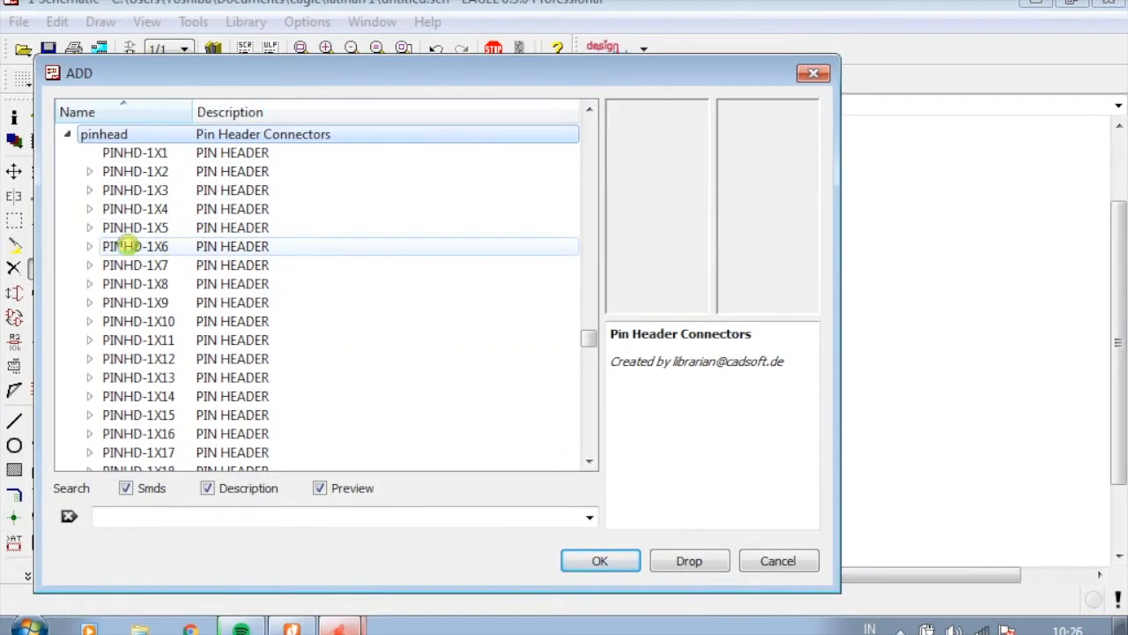
pyautogui.click(91, 248)
pyautogui.click(89, 246)
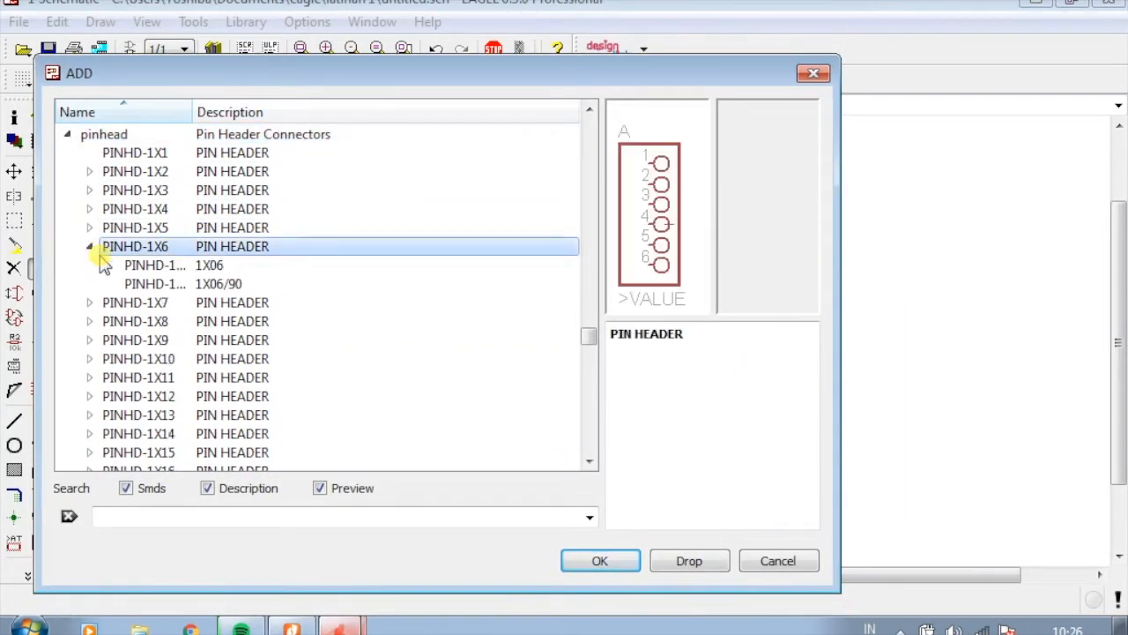
pyautogui.click(252, 266)
pyautogui.click(251, 284)
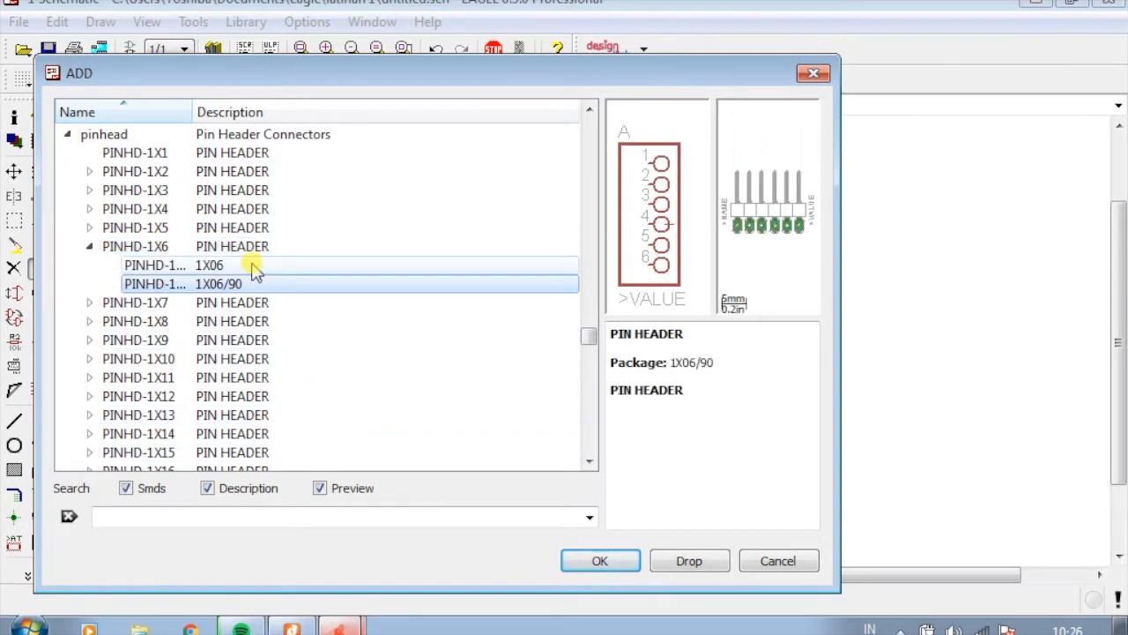
pyautogui.click(252, 266)
pyautogui.click(252, 284)
pyautogui.click(252, 266)
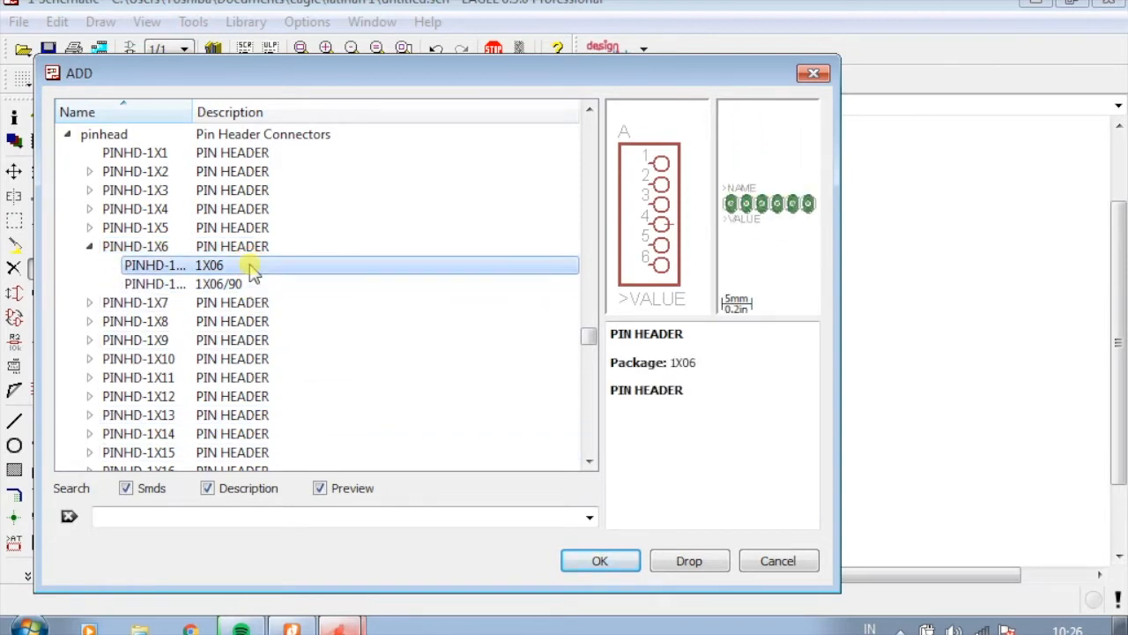
# Place the PINHD-1X6 header to the right of the microcontroller, with its pins level with PC0 to PC5
pyautogui.click(601, 560)
pyautogui.scroll(3, 683, 264)
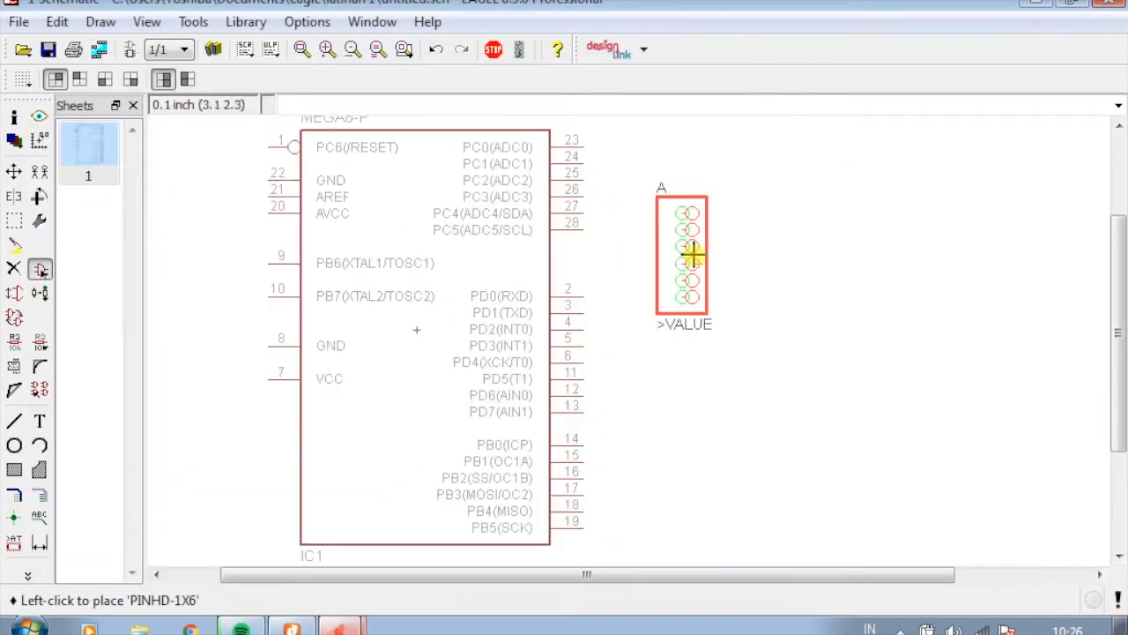
pyautogui.scroll(1, 695, 212)
pyautogui.scroll(-1, 684, 222)
pyautogui.scroll(3, 684, 239)
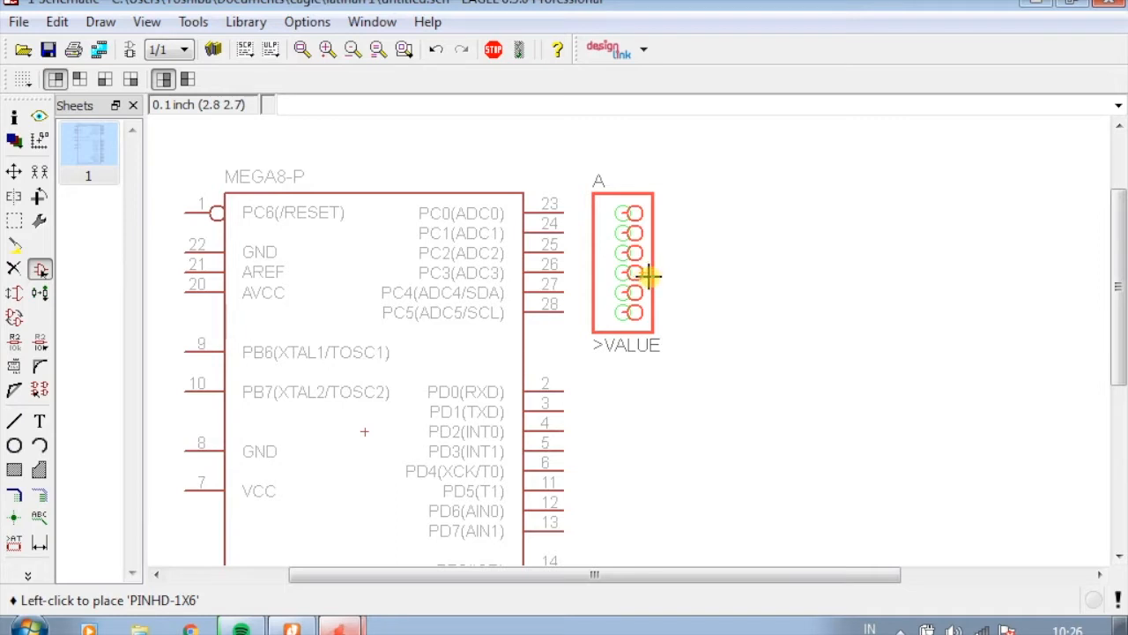
pyautogui.click(685, 276)
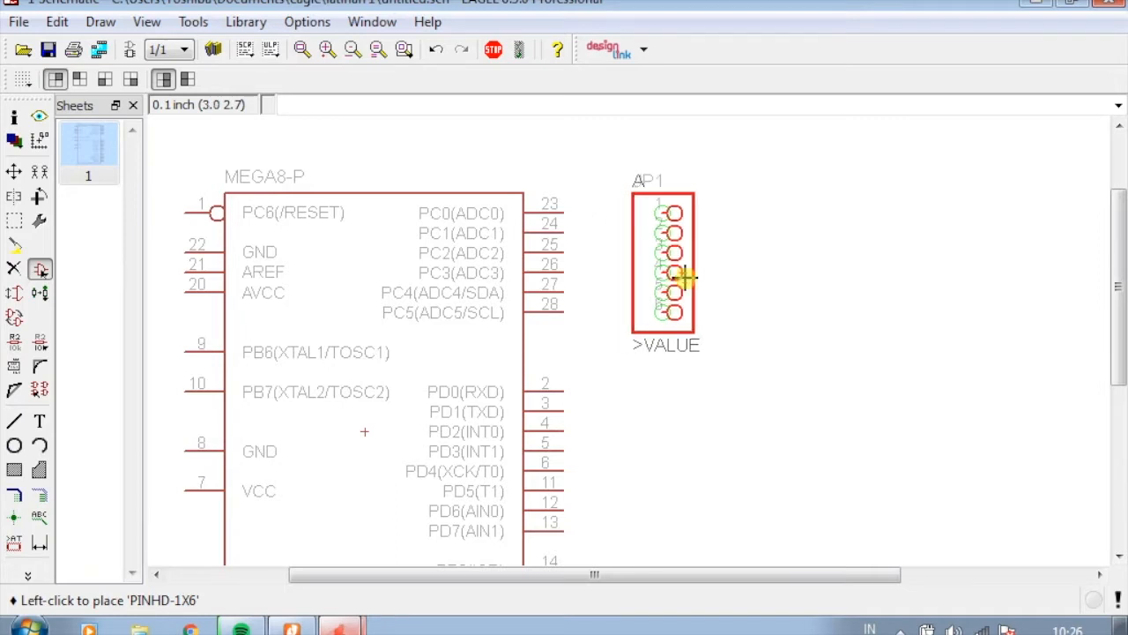
# Draw a net from microcontroller pin 23 (PC0) to pin 1 of header JP1
pyautogui.click(39, 494)
pyautogui.scroll(3, 669, 212)
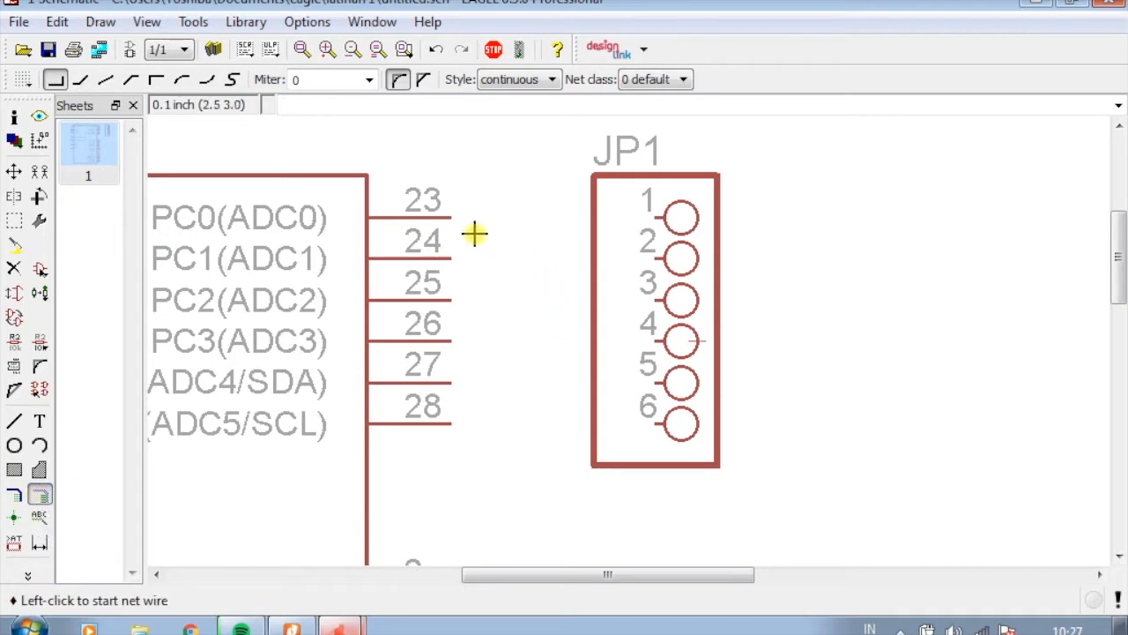
pyautogui.click(38, 498)
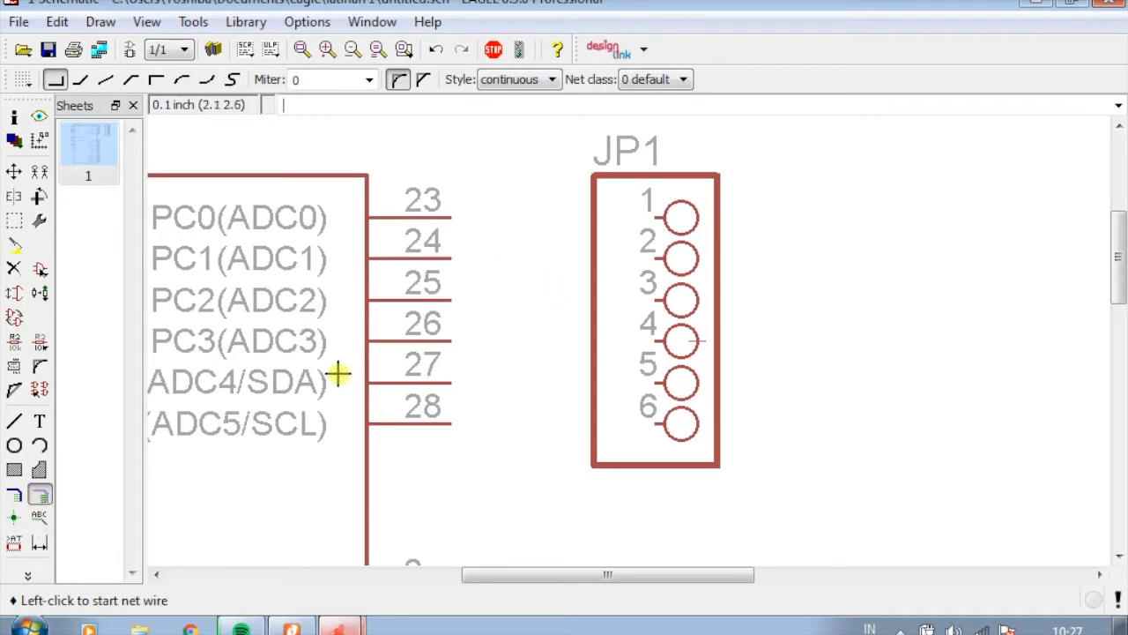
pyautogui.click(451, 217)
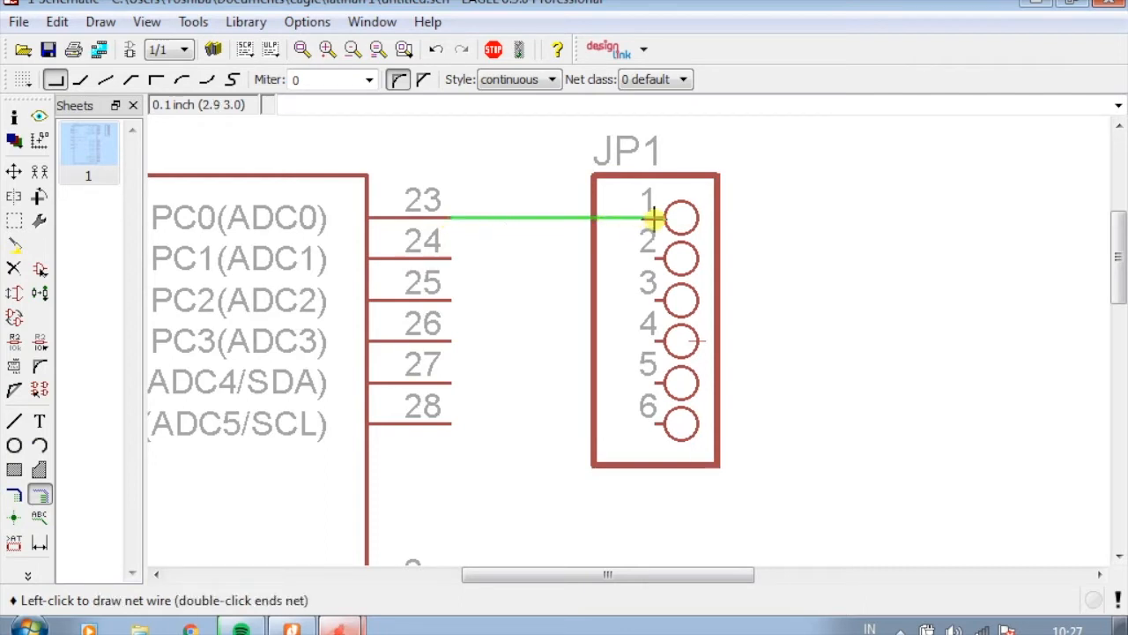
pyautogui.click(654, 217)
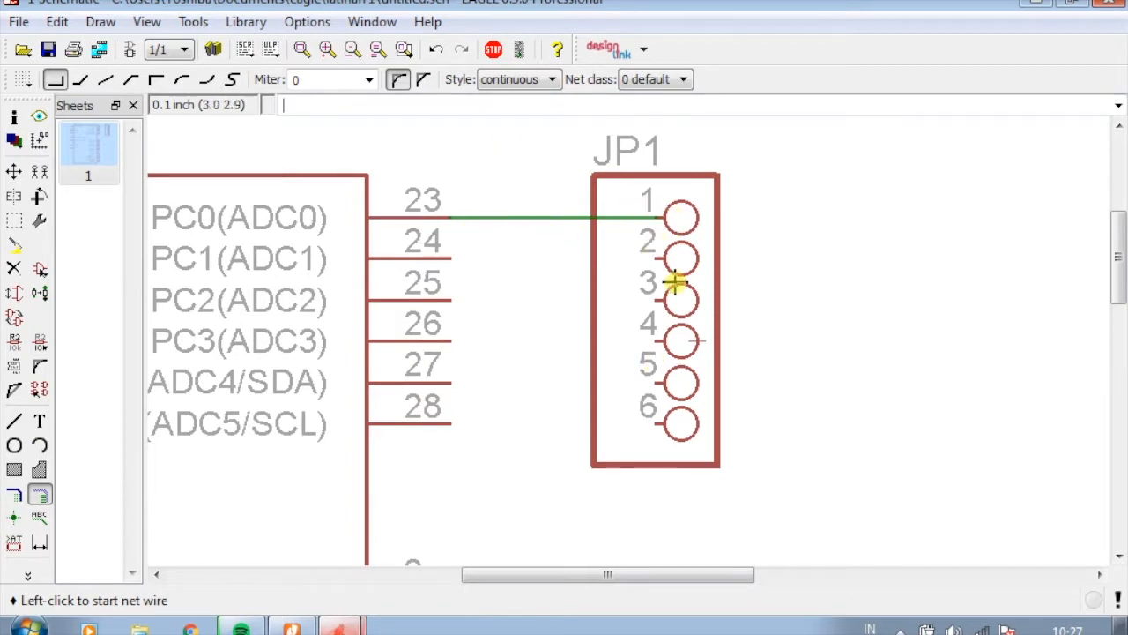
# Pick up JP1 to check that the net on its pin 1 is attached, and set it back in place
pyautogui.click(13, 171)
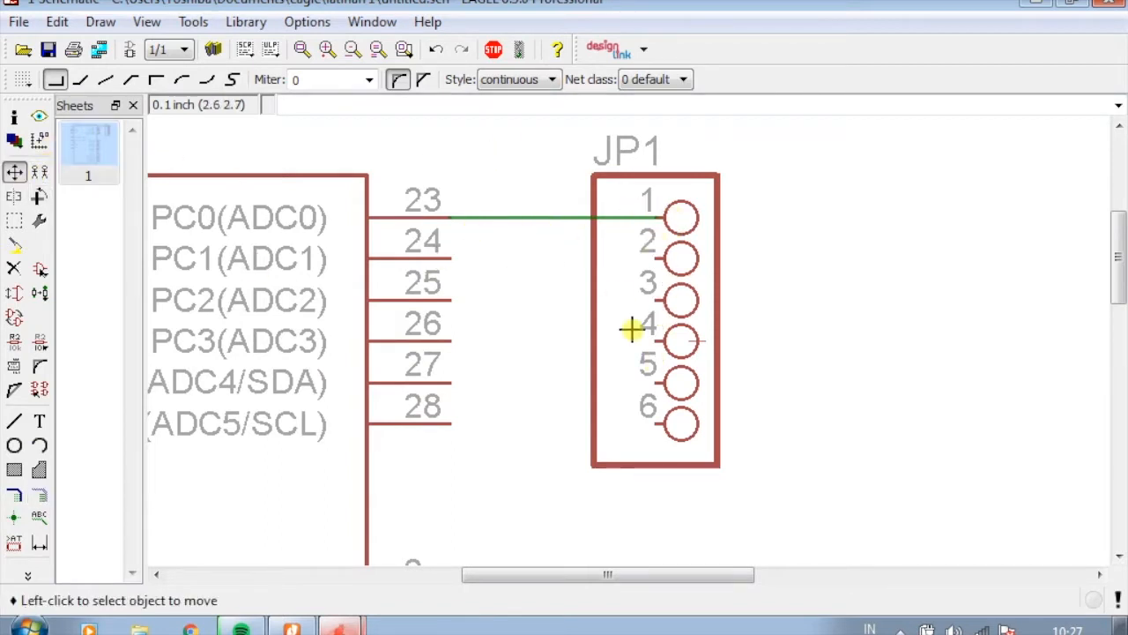
pyautogui.click(683, 337)
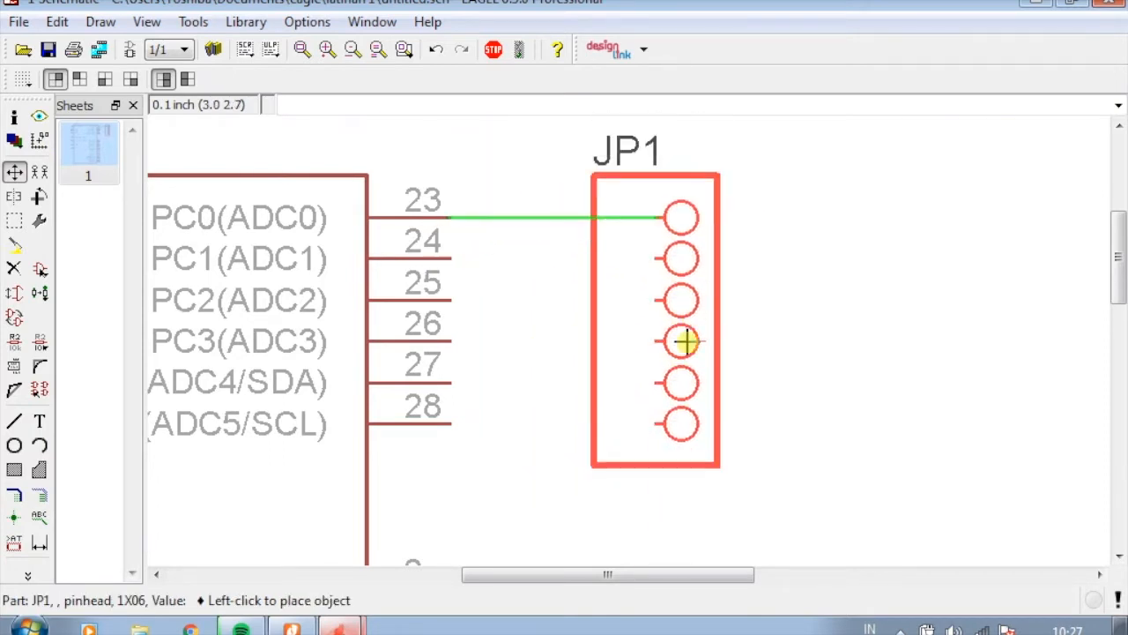
pyautogui.click(684, 339)
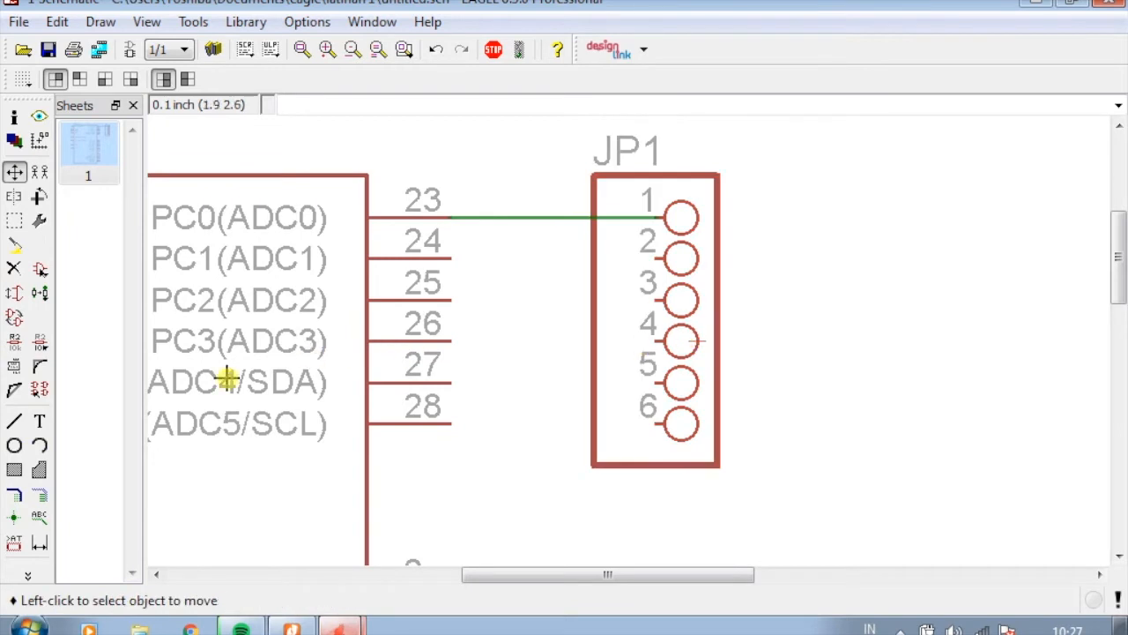
# Draw nets from microcontroller pins 24 to 28 (PC1 to PC5) to JP1 pins 2 to 6, in order
pyautogui.click(49, 498)
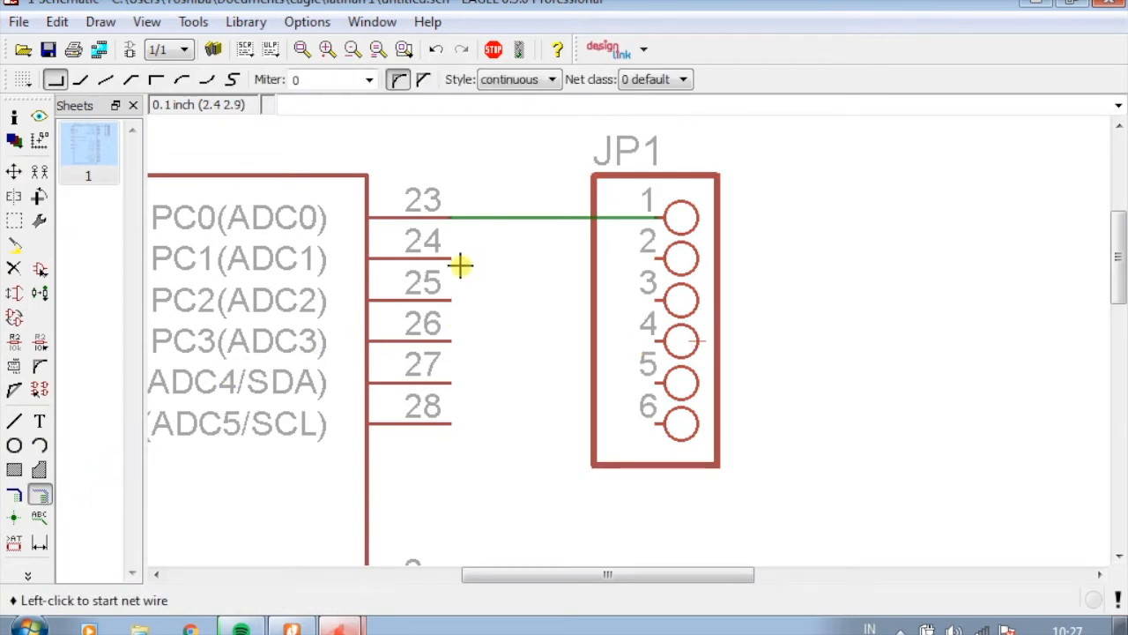
pyautogui.click(468, 258)
pyautogui.click(648, 259)
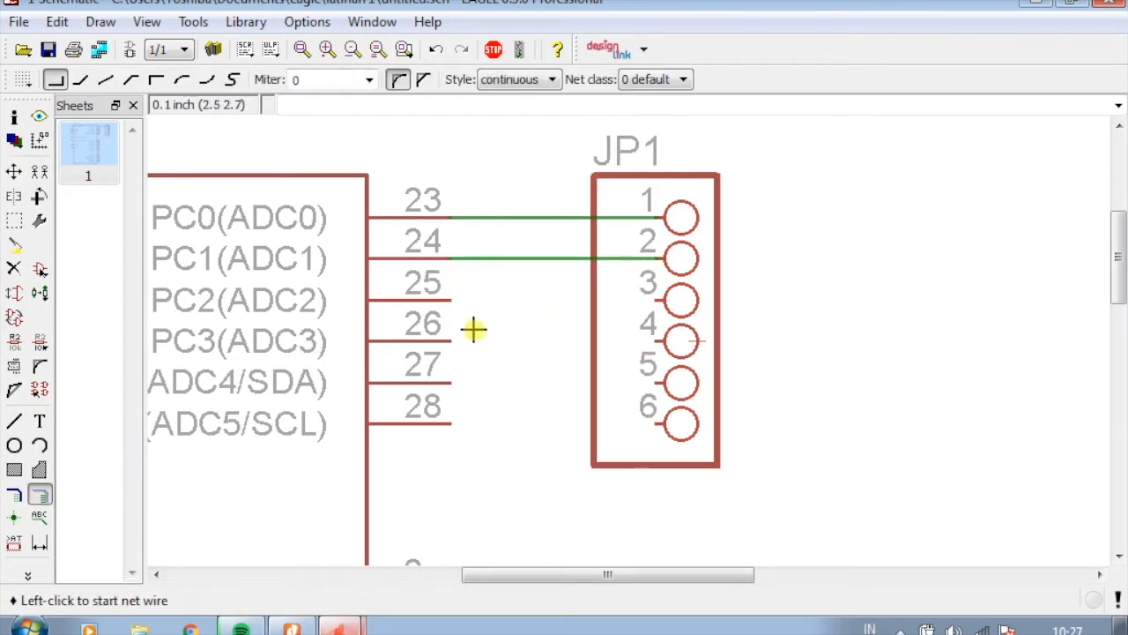
pyautogui.click(452, 299)
pyautogui.click(645, 301)
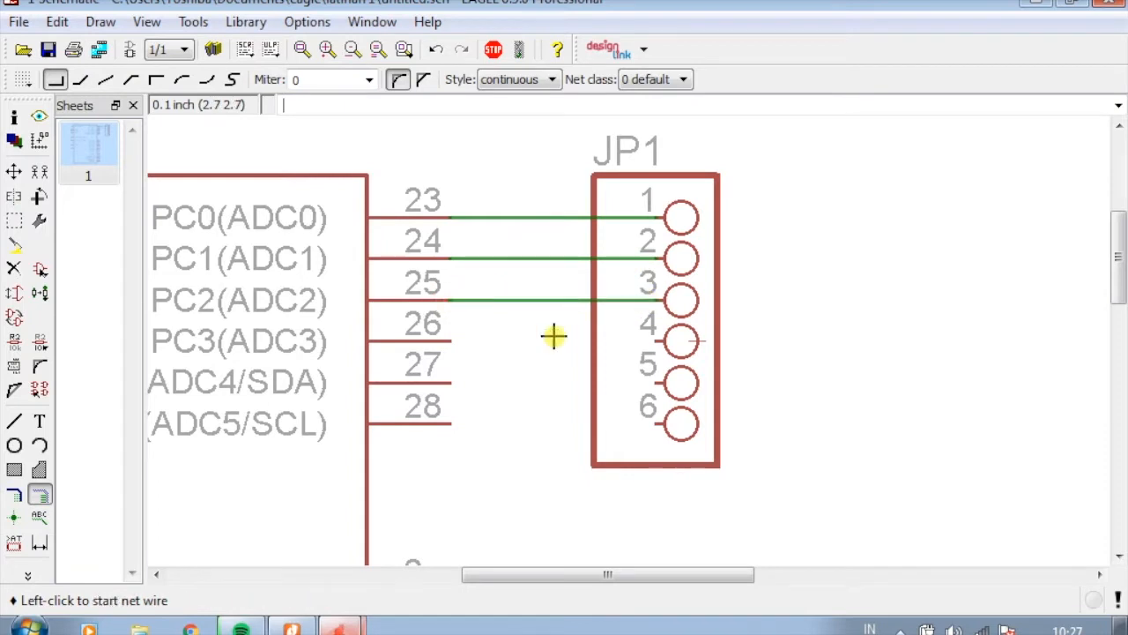
pyautogui.click(451, 340)
pyautogui.click(652, 342)
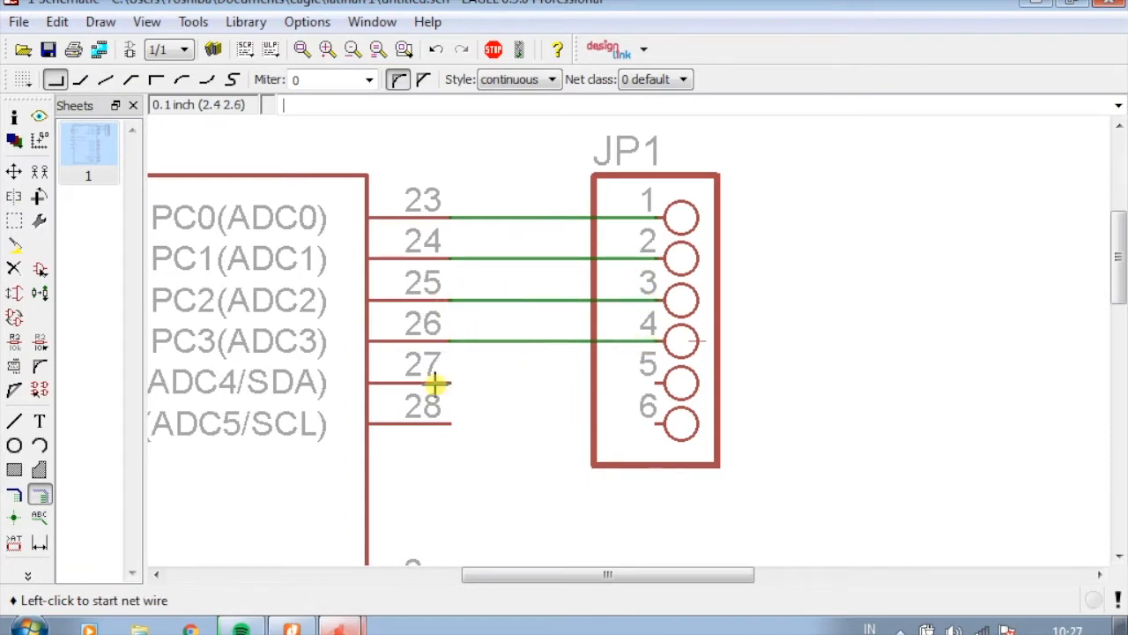
pyautogui.click(447, 384)
pyautogui.click(652, 382)
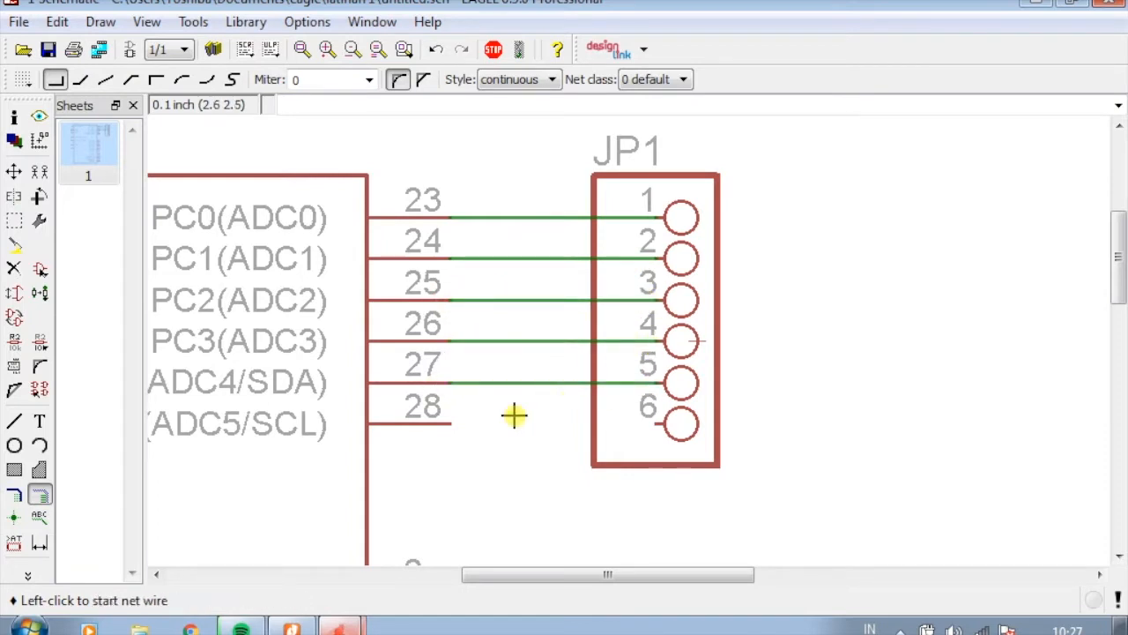
pyautogui.click(451, 424)
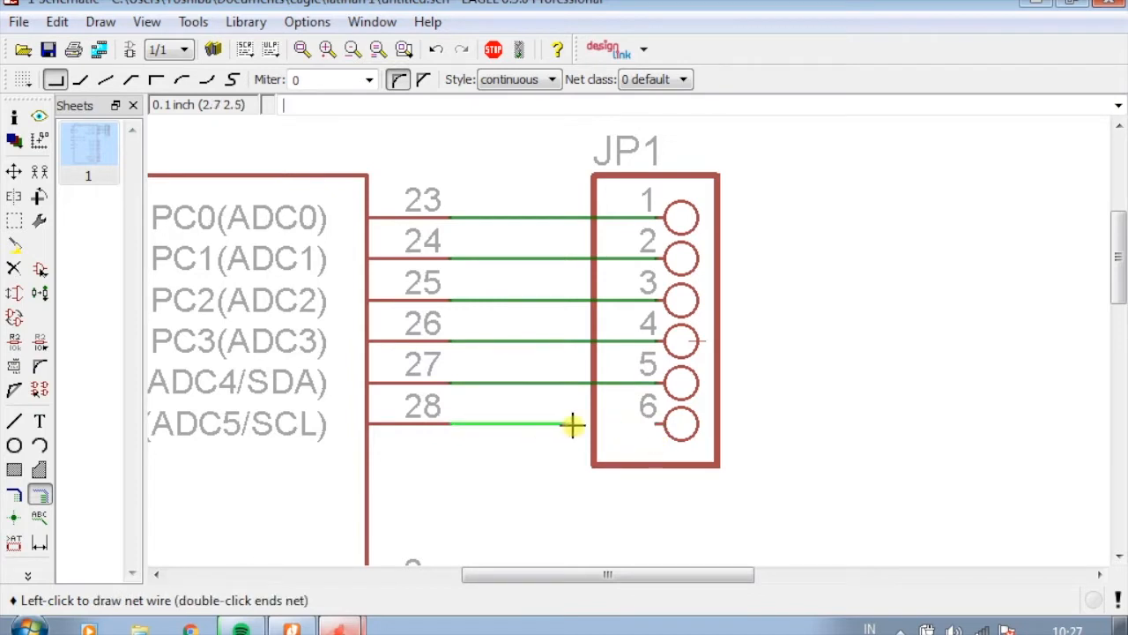
pyautogui.click(651, 425)
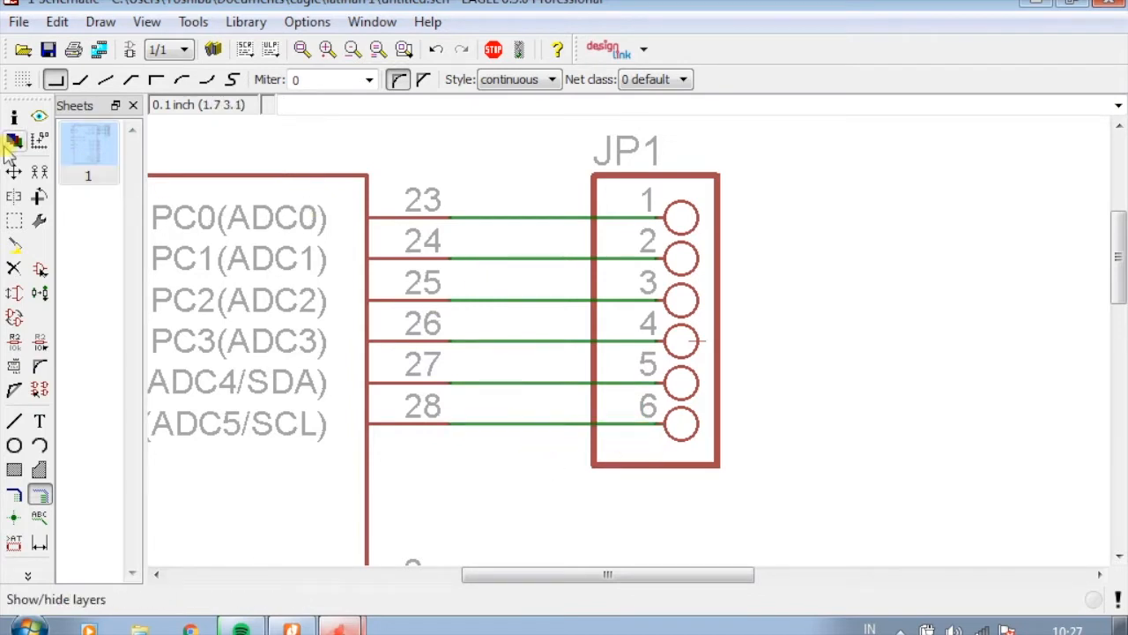
# Shift JP1 temporarily to check that all six nets follow it, and return it to its original position
pyautogui.click(14, 172)
pyautogui.click(697, 331)
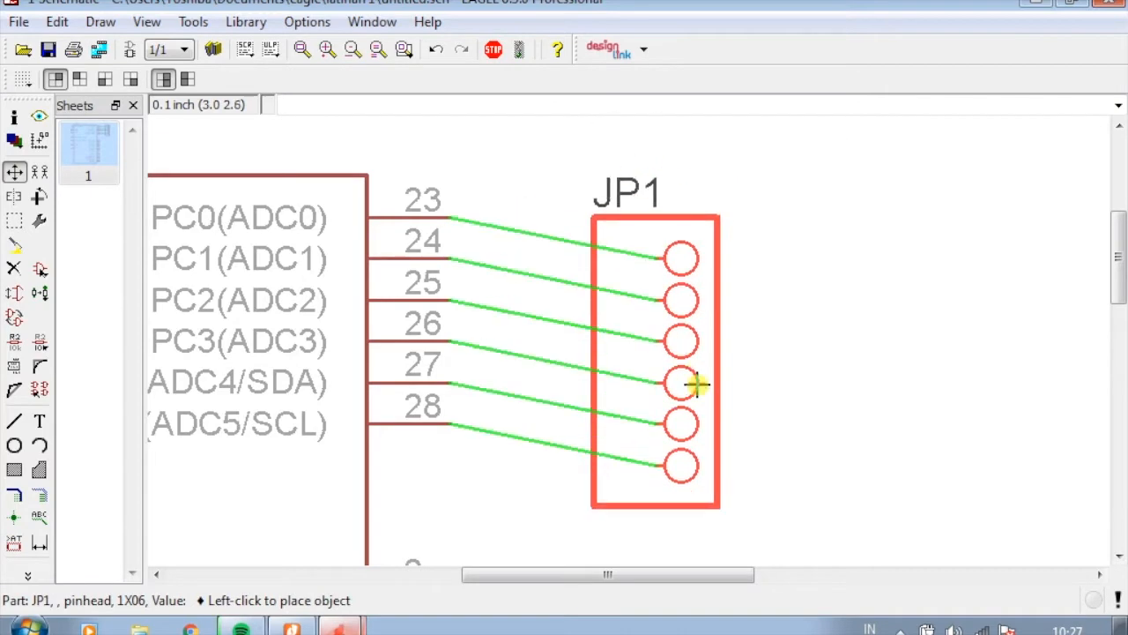
pyautogui.click(689, 352)
pyautogui.scroll(-3, 824, 382)
pyautogui.scroll(-1, 781, 290)
pyautogui.scroll(3, 796, 438)
pyautogui.scroll(-3, 737, 240)
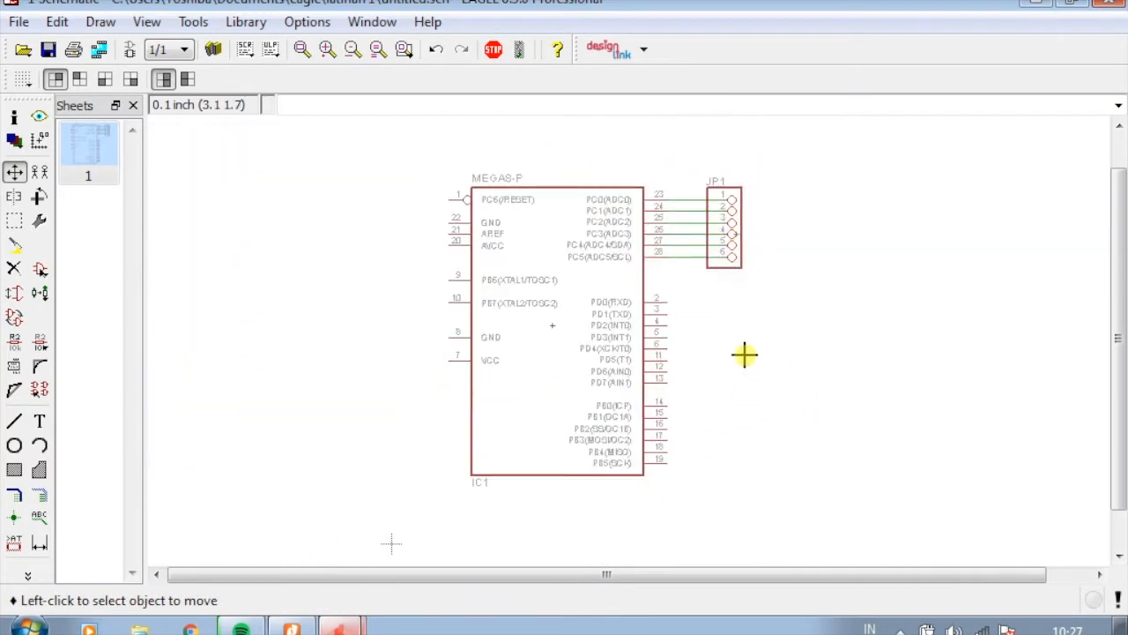
# Place a PINHD-1X8 pin header with the 1X08 package beside the microcontroller's PD0 to PD7 pins, aligned with them
pyautogui.scroll(3, 746, 371)
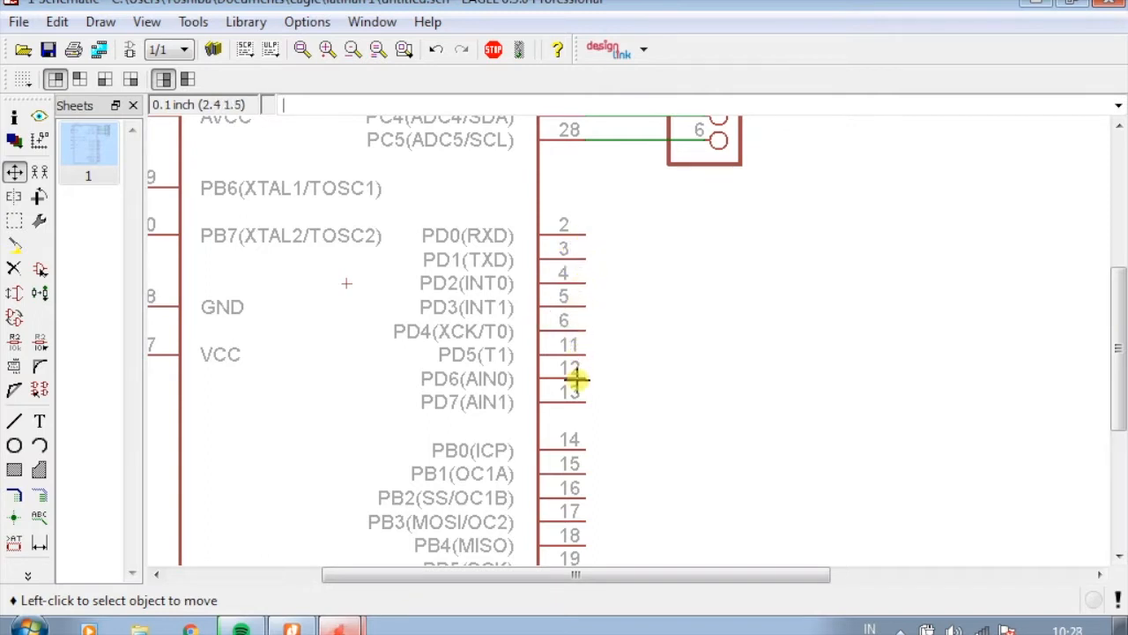
pyautogui.click(39, 269)
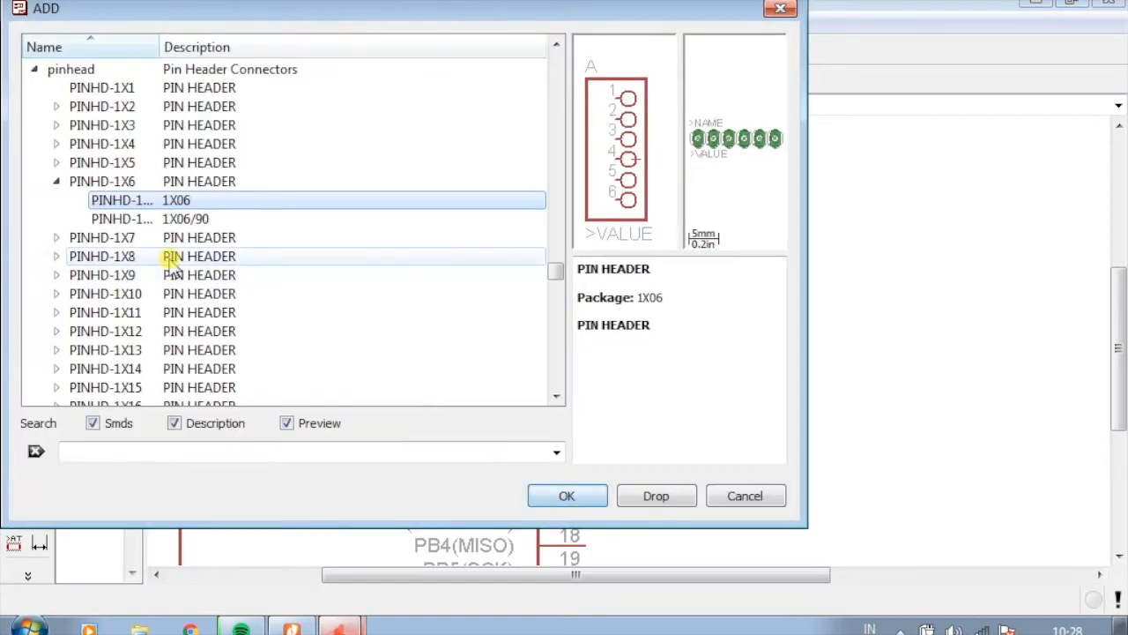
pyautogui.click(55, 181)
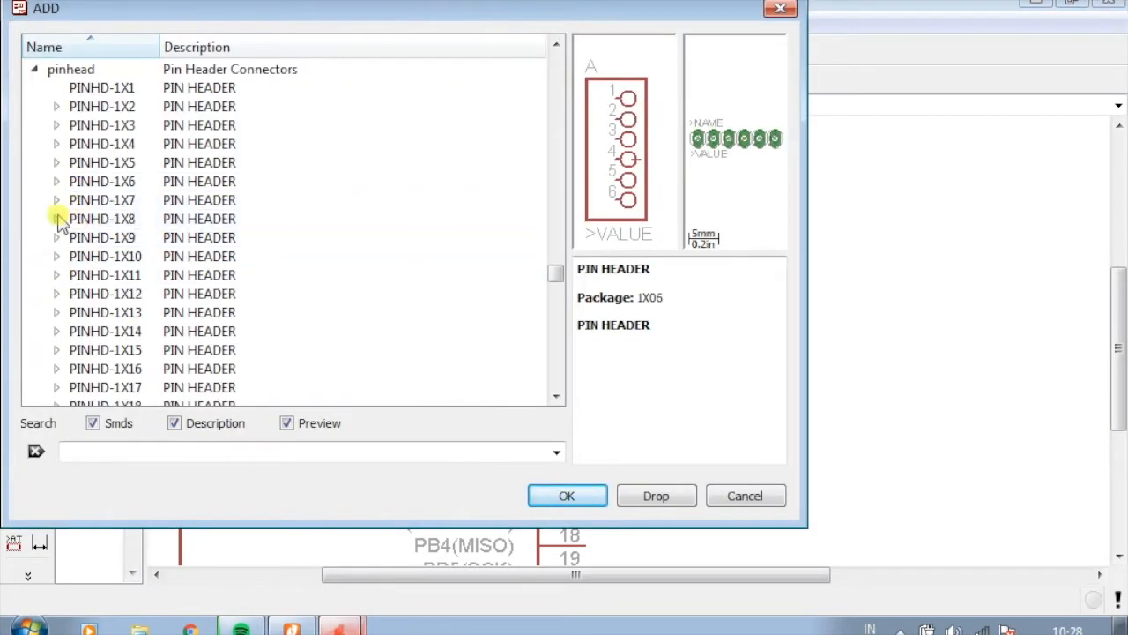
pyautogui.click(56, 219)
pyautogui.click(141, 237)
pyautogui.click(563, 496)
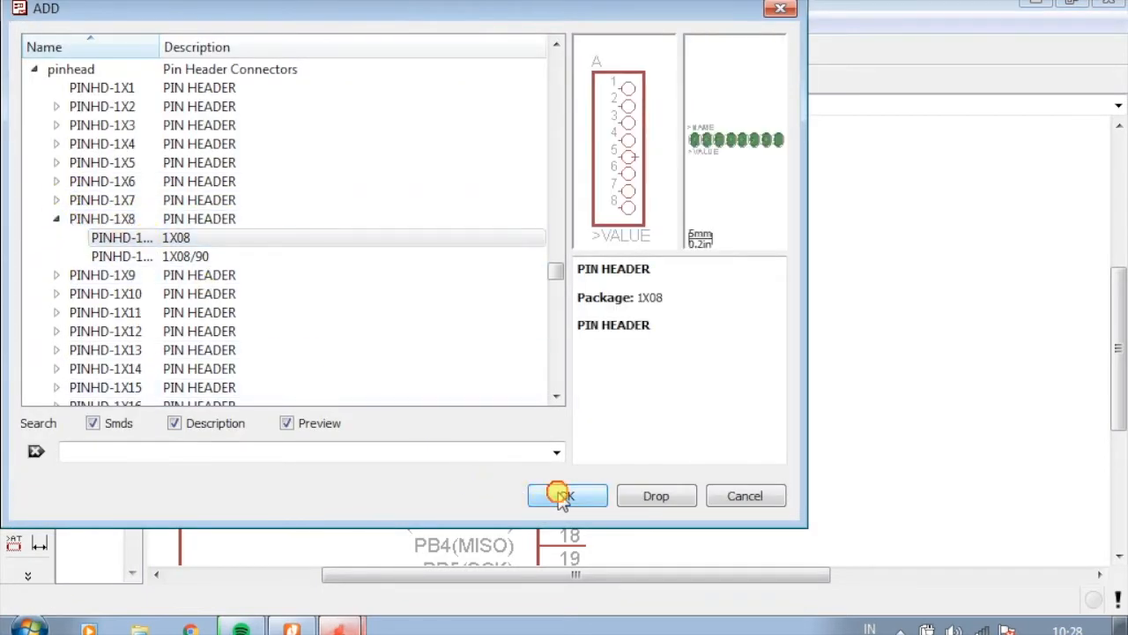
pyautogui.click(728, 331)
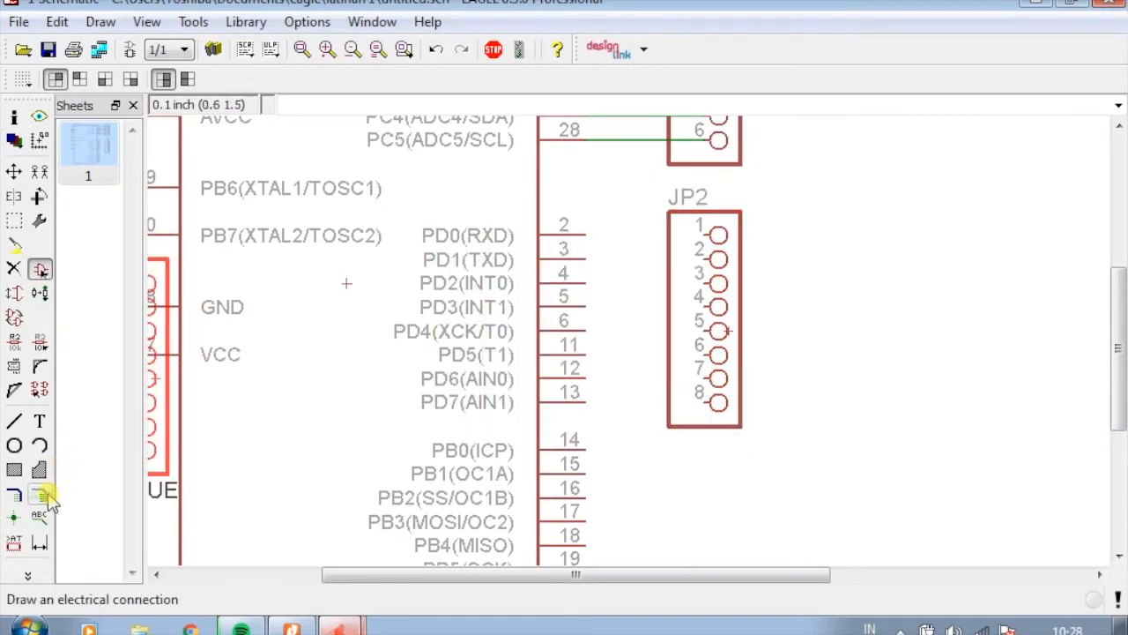
# Draw nets from microcontroller pins 2 to 5 (PD0 to PD3) to JP2 pins 1 to 4, in order
pyautogui.click(39, 496)
pyautogui.scroll(2, 773, 299)
pyautogui.click(451, 189)
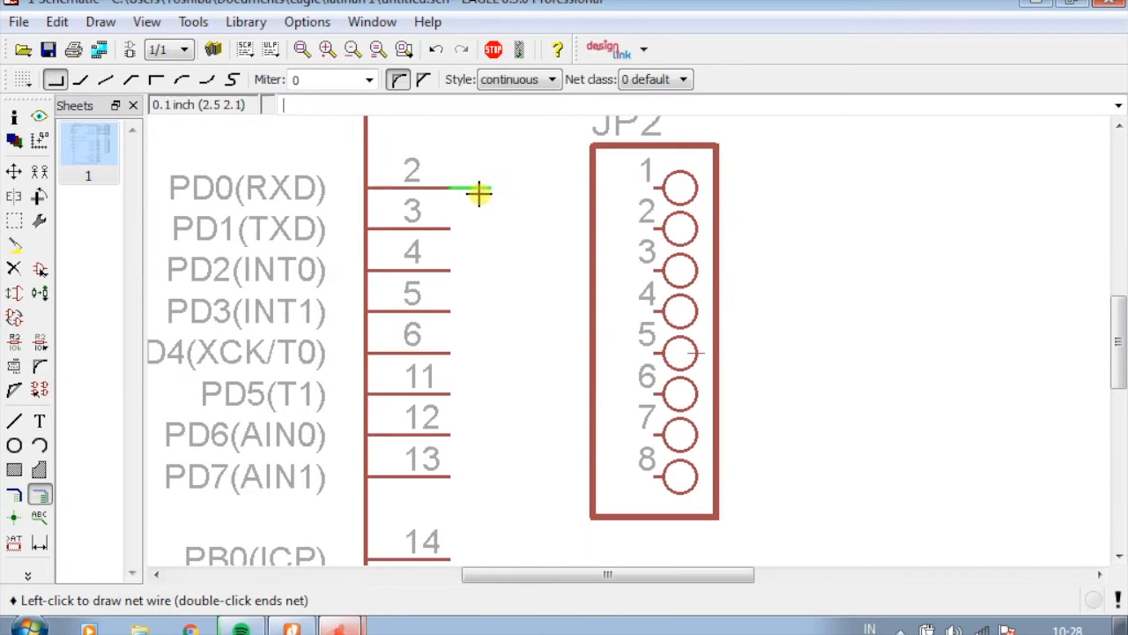
pyautogui.click(661, 187)
pyautogui.click(451, 229)
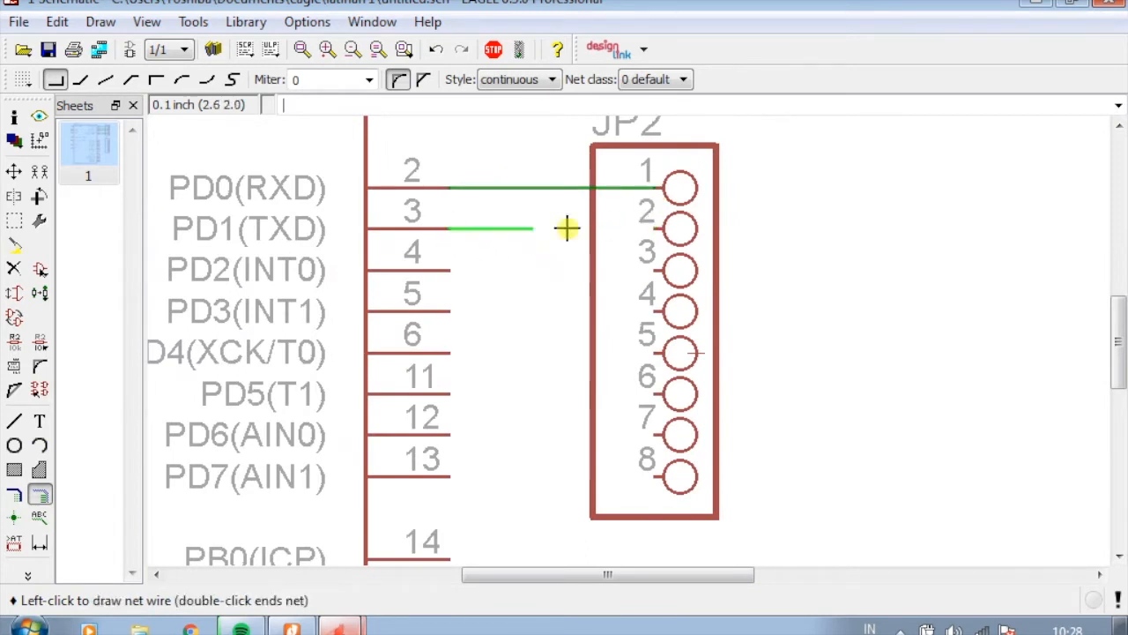
pyautogui.click(659, 229)
pyautogui.click(451, 270)
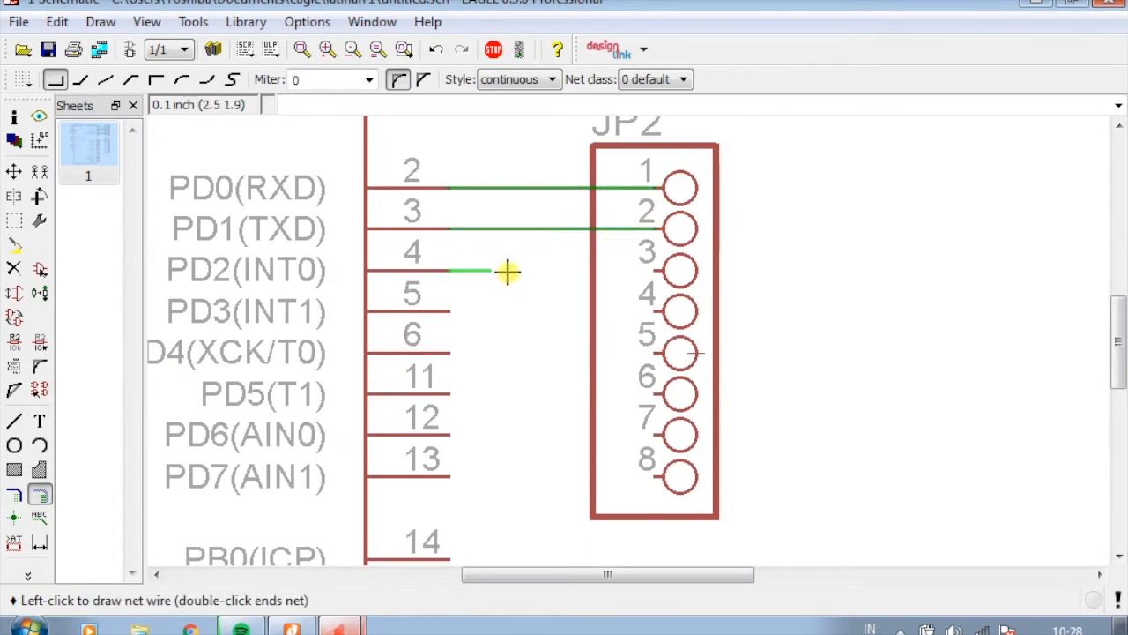
pyautogui.click(646, 270)
pyautogui.click(449, 311)
pyautogui.click(650, 312)
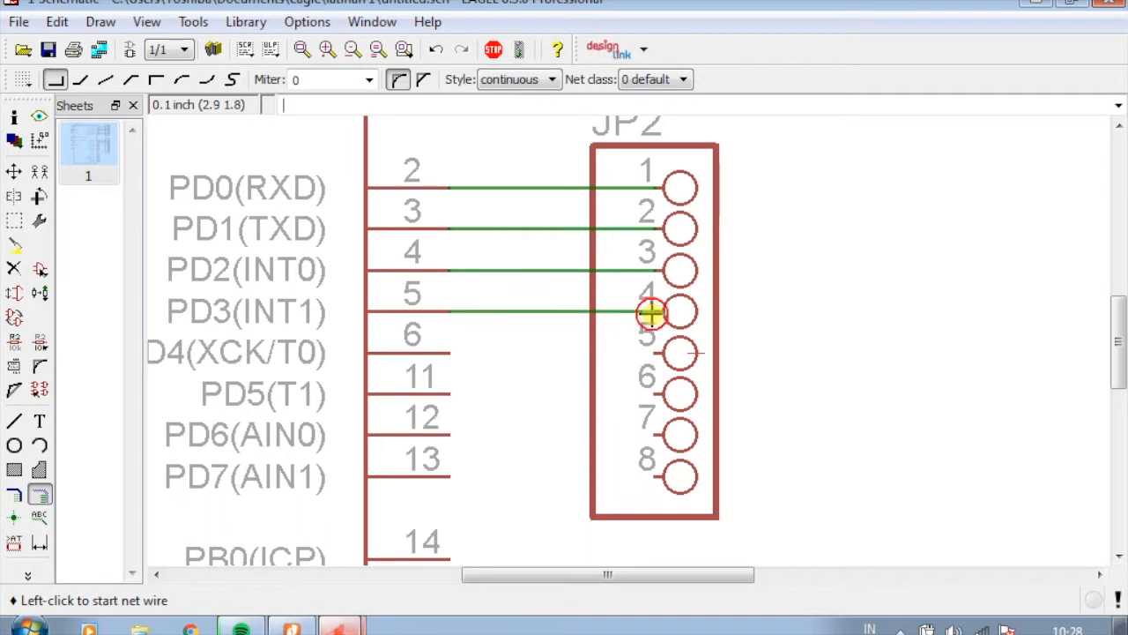
# Draw nets from microcontroller pins 6, 11, 12 and 13 (PD4 to PD7) to JP2 pins 5 to 8, in order
pyautogui.click(450, 353)
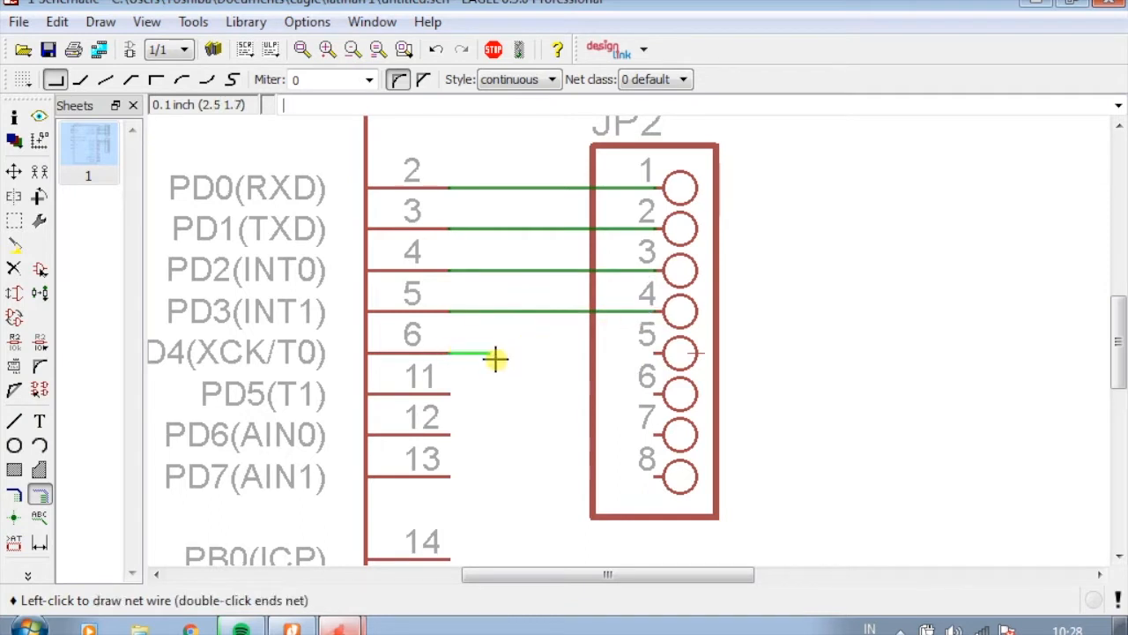
pyautogui.click(645, 357)
pyautogui.click(451, 394)
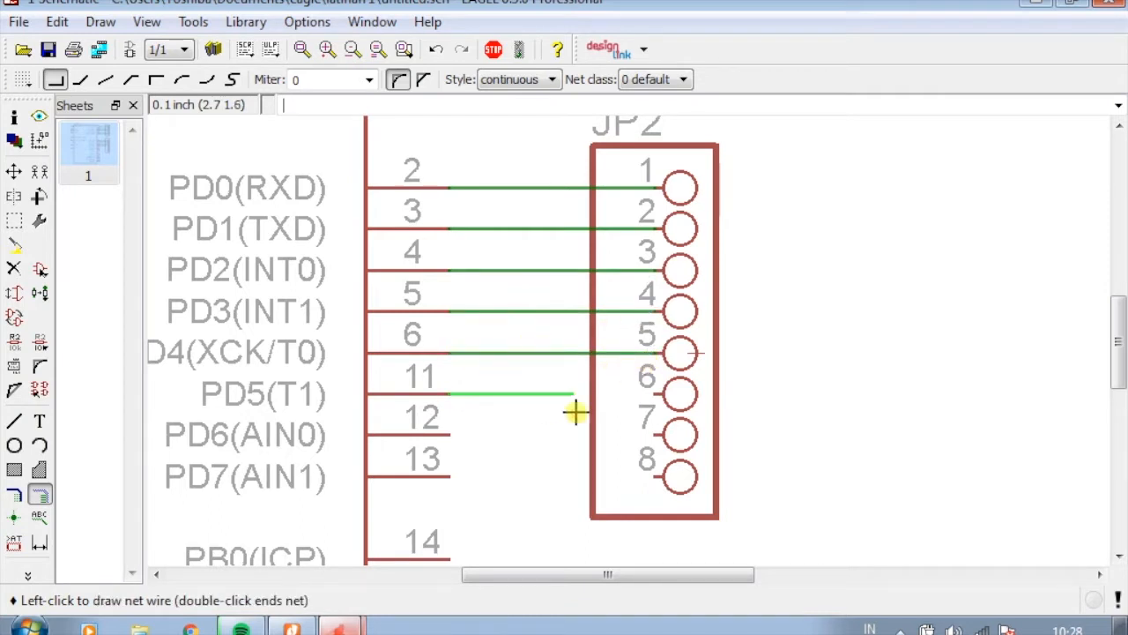
pyautogui.click(649, 400)
pyautogui.click(450, 434)
pyautogui.click(646, 440)
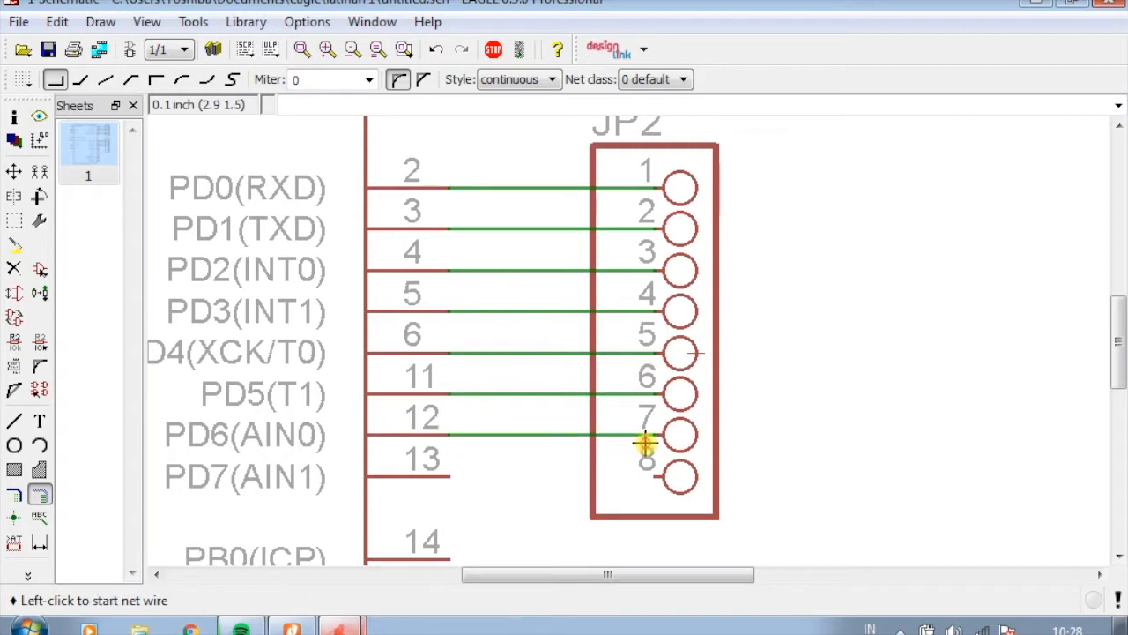
pyautogui.click(449, 476)
pyautogui.click(649, 477)
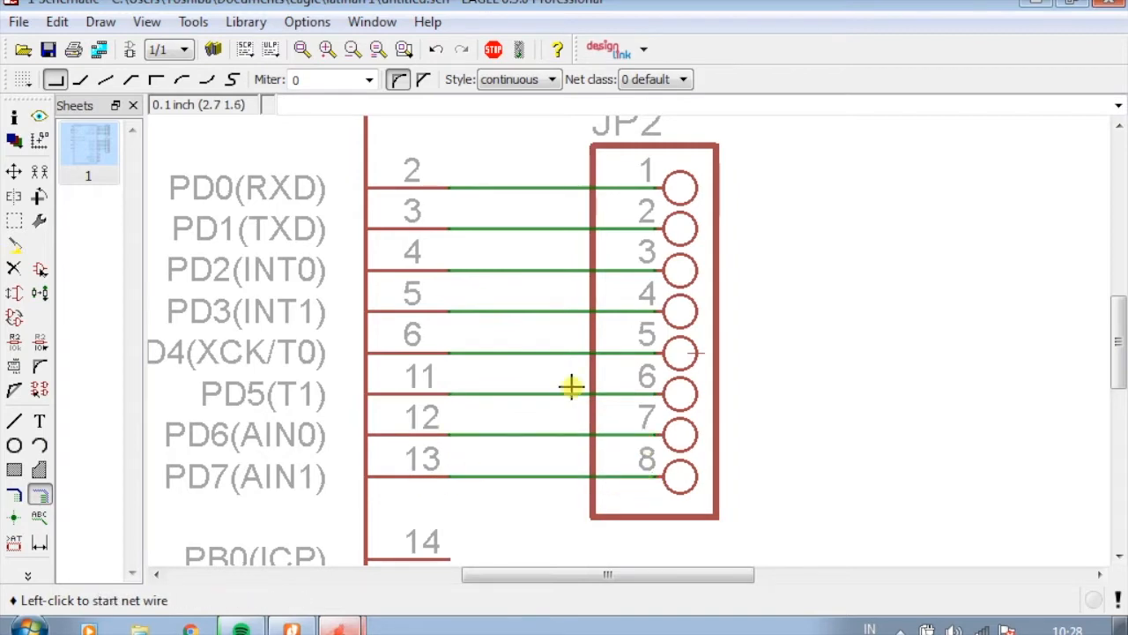
# Place a PINHD-1X6 pin header with the 1X06 package directly below JP2, aligned with the PB0 to PB5 pins
pyautogui.scroll(-3, 571, 386)
pyautogui.scroll(-1, 644, 387)
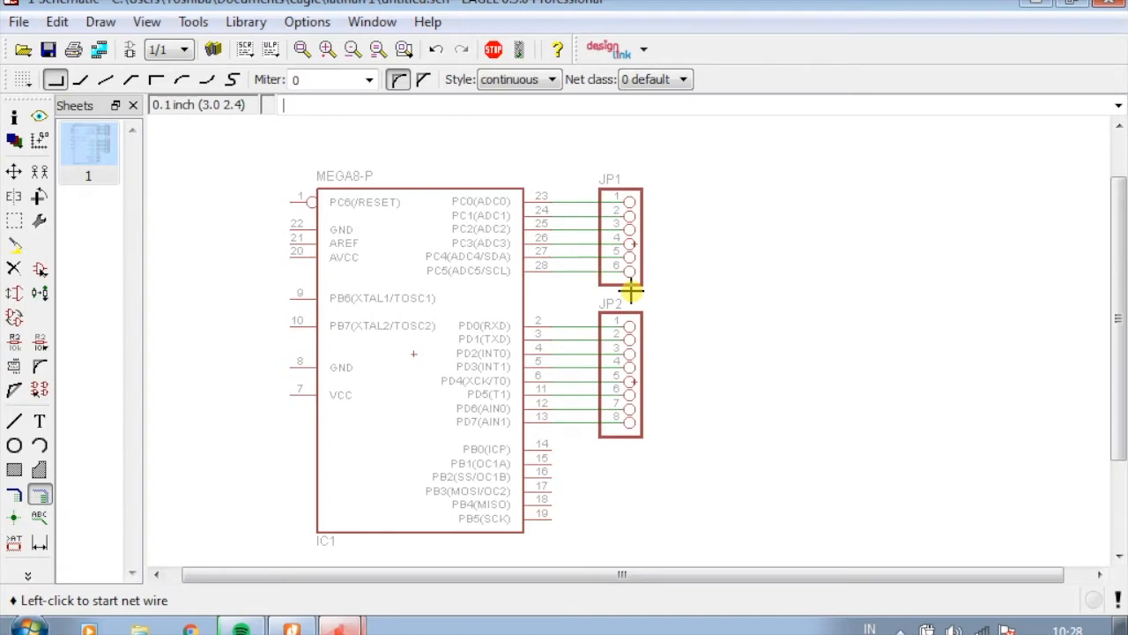
pyautogui.scroll(-1, 611, 444)
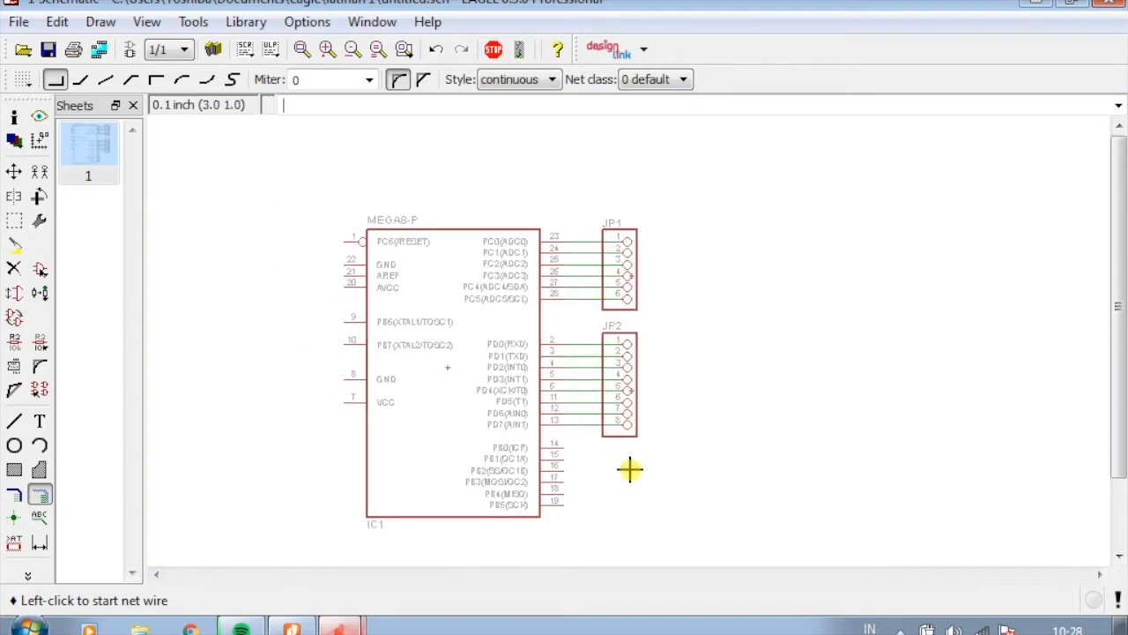
pyautogui.scroll(2, 626, 468)
pyautogui.scroll(-1, 582, 414)
pyautogui.scroll(1, 581, 423)
pyautogui.scroll(-1, 647, 320)
pyautogui.scroll(2, 645, 395)
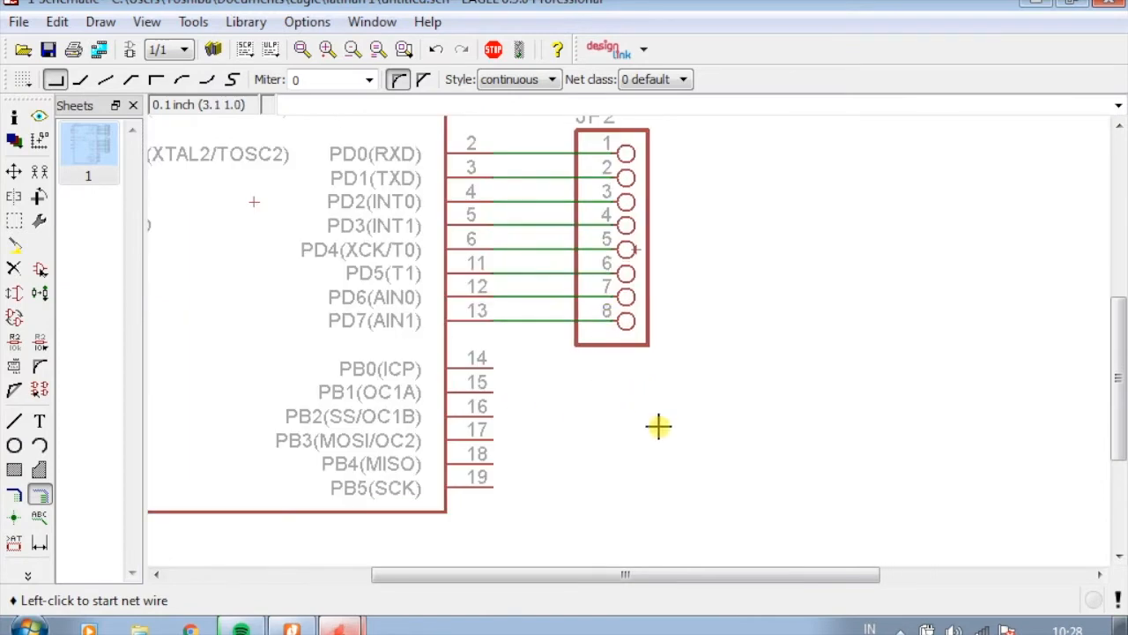
pyautogui.scroll(1, 589, 400)
pyautogui.scroll(-1, 557, 402)
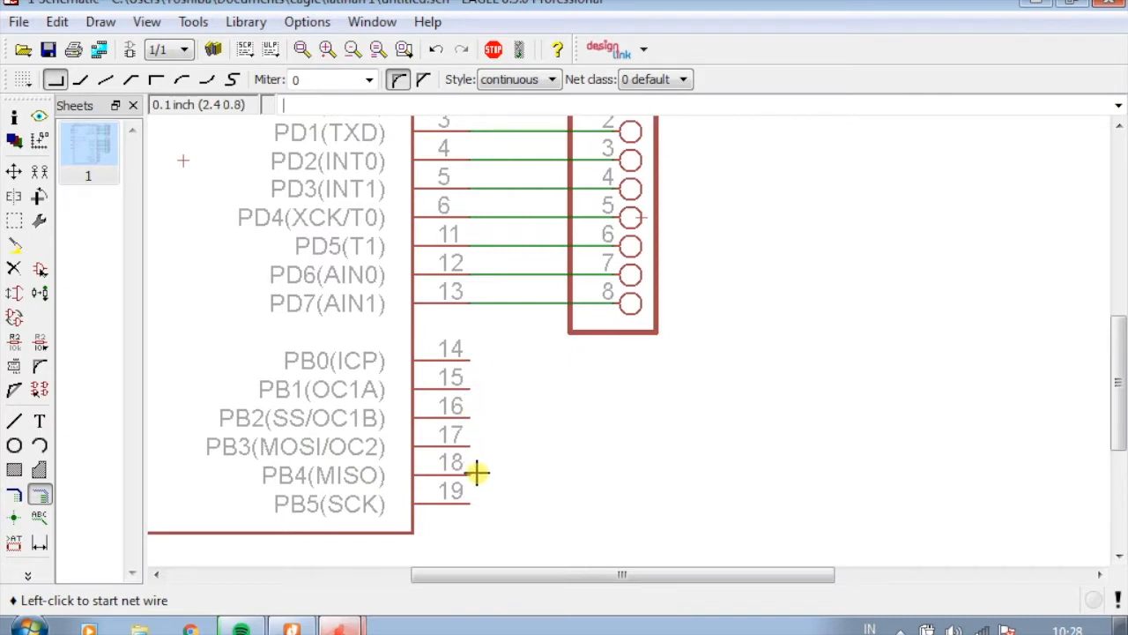
pyautogui.click(41, 269)
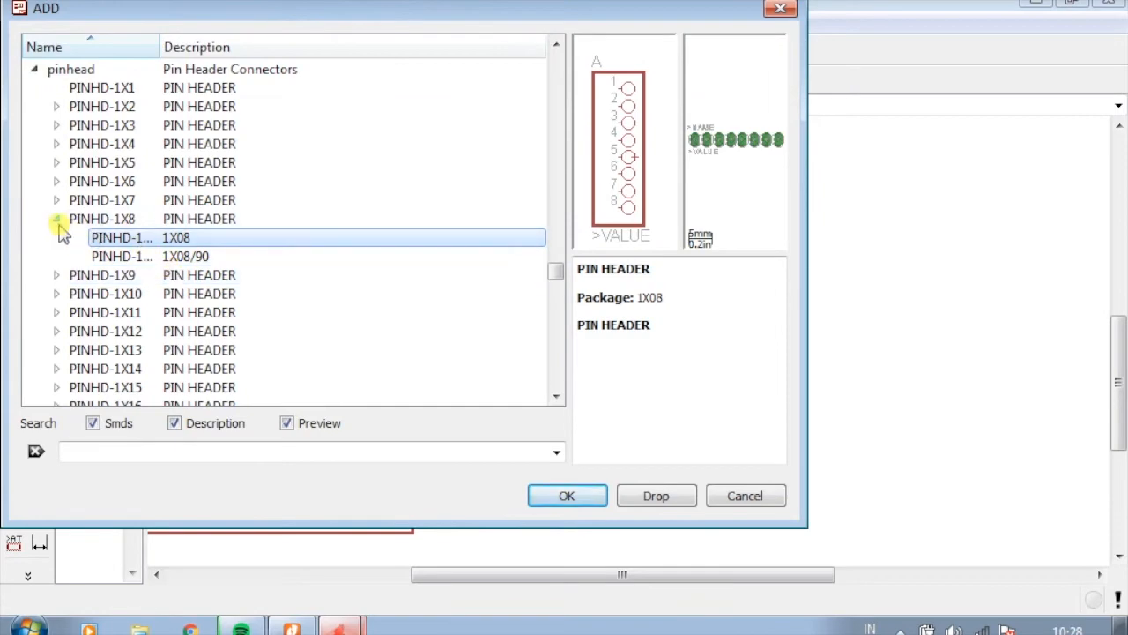
pyautogui.click(56, 181)
pyautogui.click(123, 200)
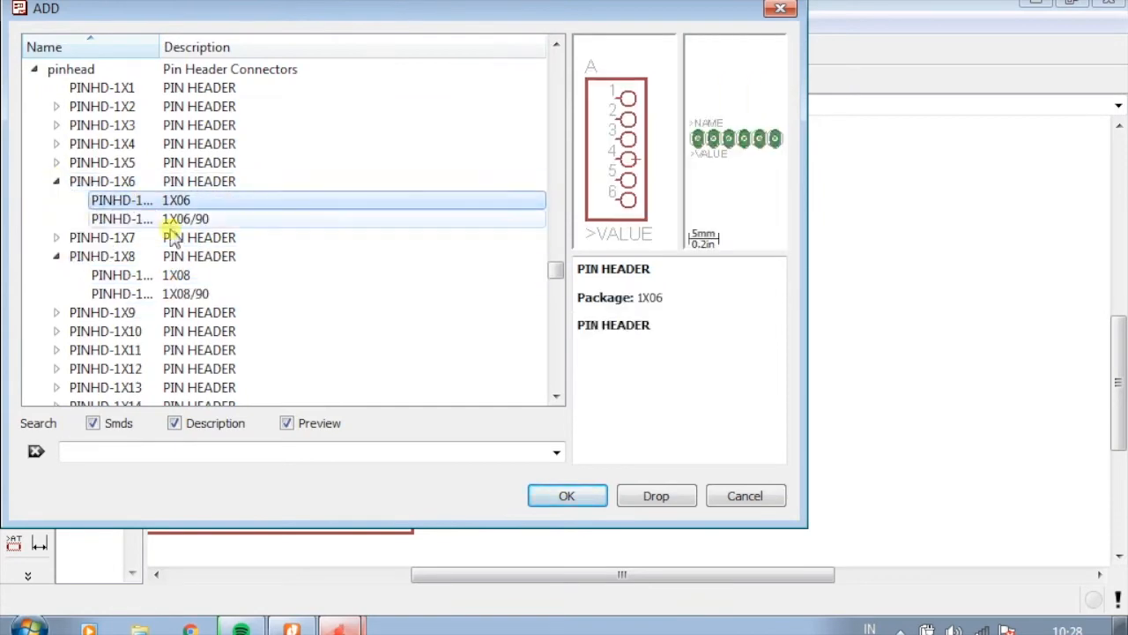
pyautogui.click(566, 496)
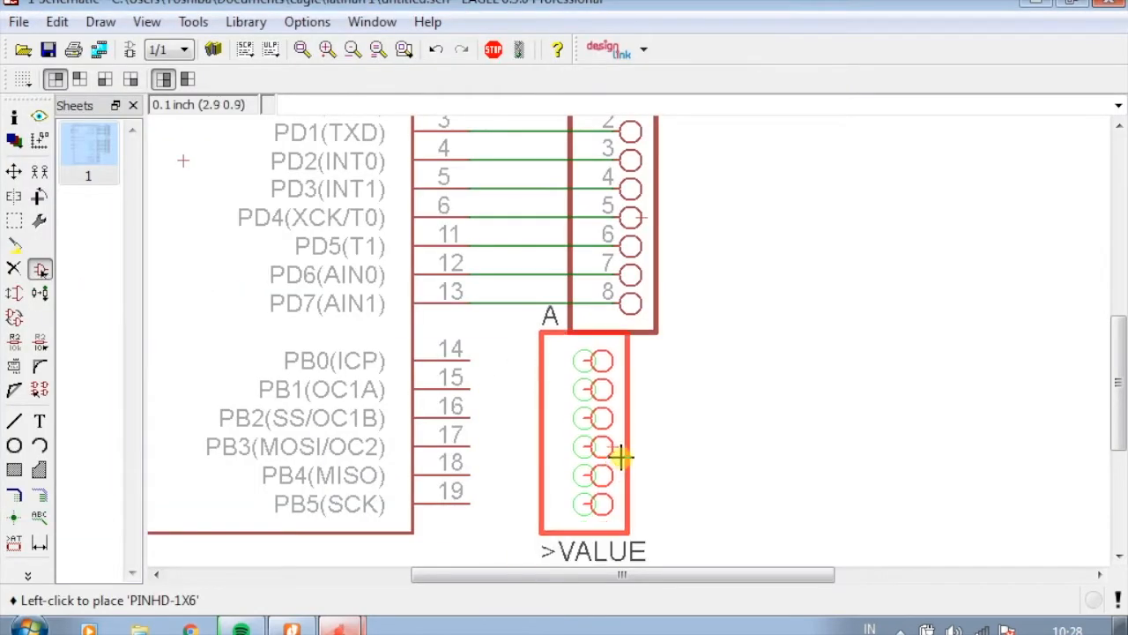
pyautogui.click(631, 453)
# Draw nets from microcontroller pins 14 to 16 (PB0 to PB2) to JP3 pins 1 to 3, in order
pyautogui.click(38, 494)
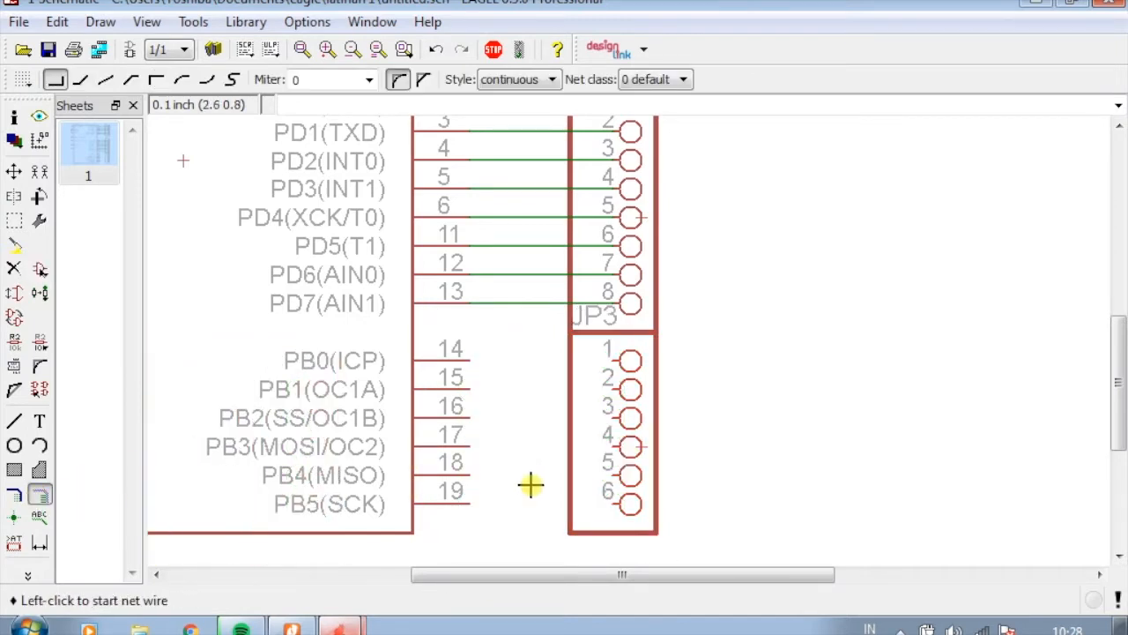
pyautogui.scroll(2, 530, 484)
pyautogui.click(443, 308)
pyautogui.click(639, 307)
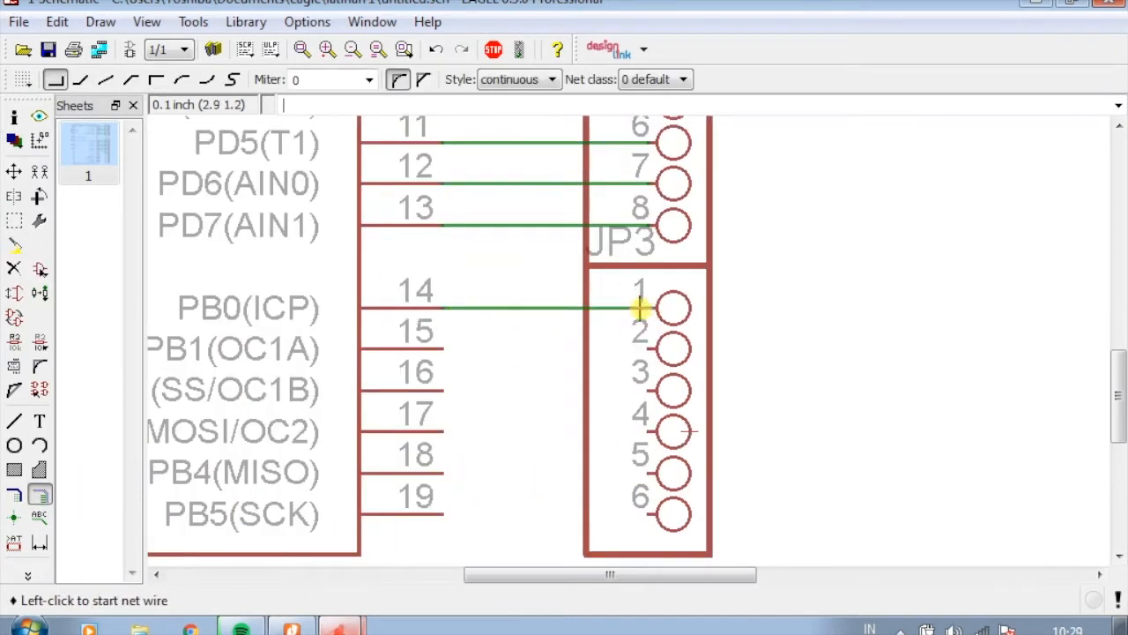
pyautogui.click(441, 348)
pyautogui.click(641, 349)
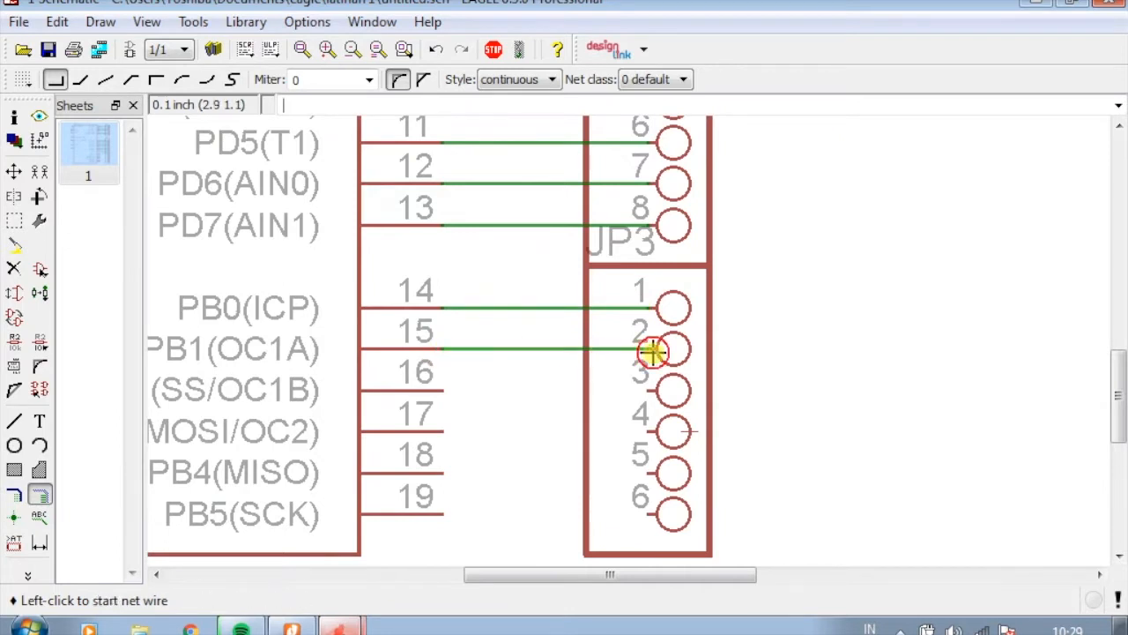
pyautogui.click(443, 390)
pyautogui.click(640, 390)
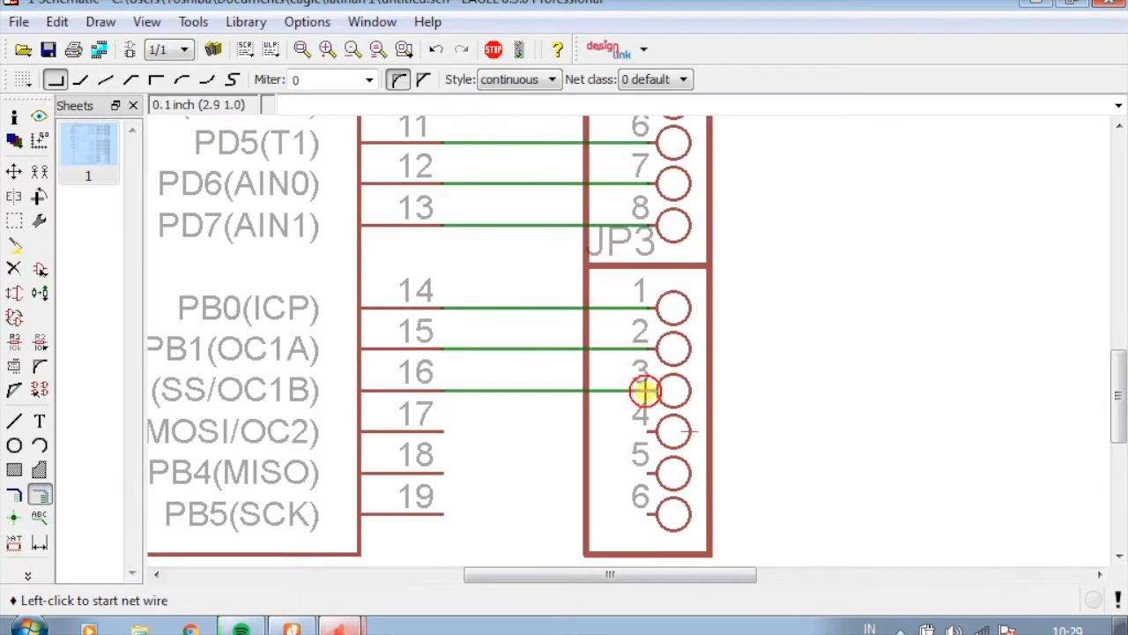
# Draw nets from microcontroller pins 17 to 19 (PB3 to PB5) to JP3 pins 4 to 6, in order
pyautogui.click(443, 431)
pyautogui.click(646, 432)
pyautogui.click(445, 474)
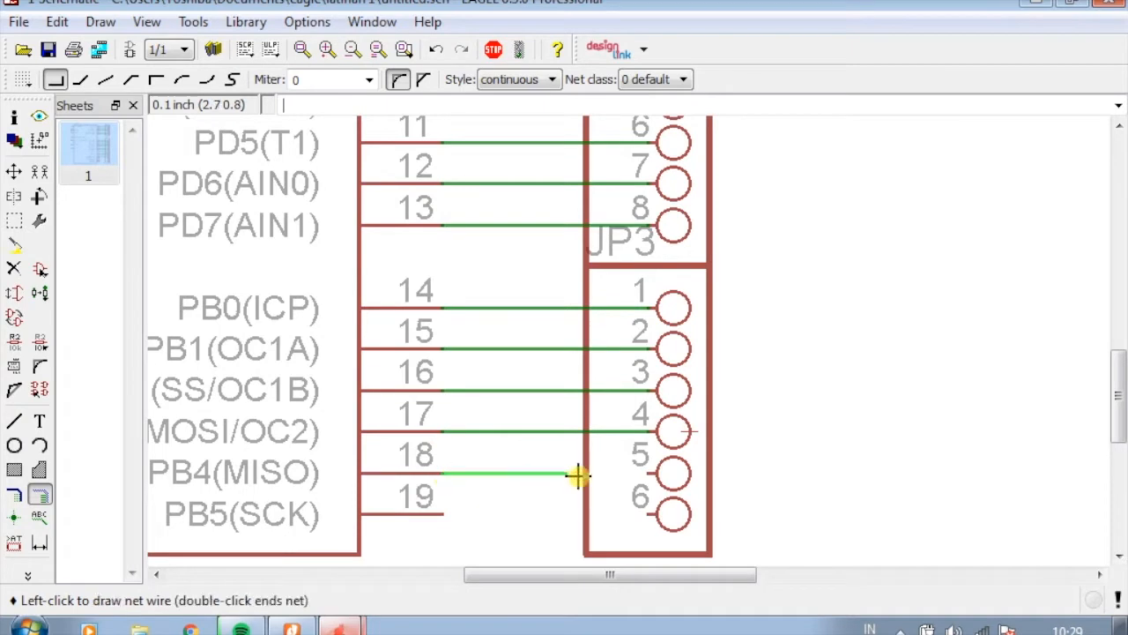
pyautogui.click(642, 472)
pyautogui.click(447, 507)
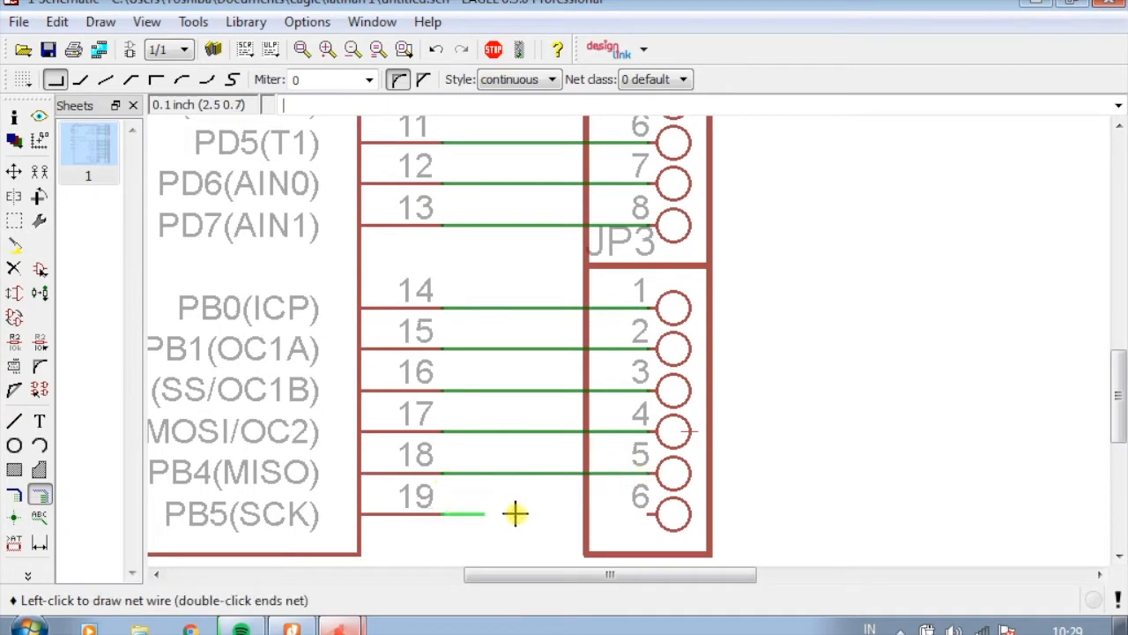
pyautogui.click(642, 513)
# Switch to the mega8 PDF in Nitro Pro and examine how header JP5 connects to the PB3 to PB5, reset and GND lines
pyautogui.hotkey('alt', 'Tab')
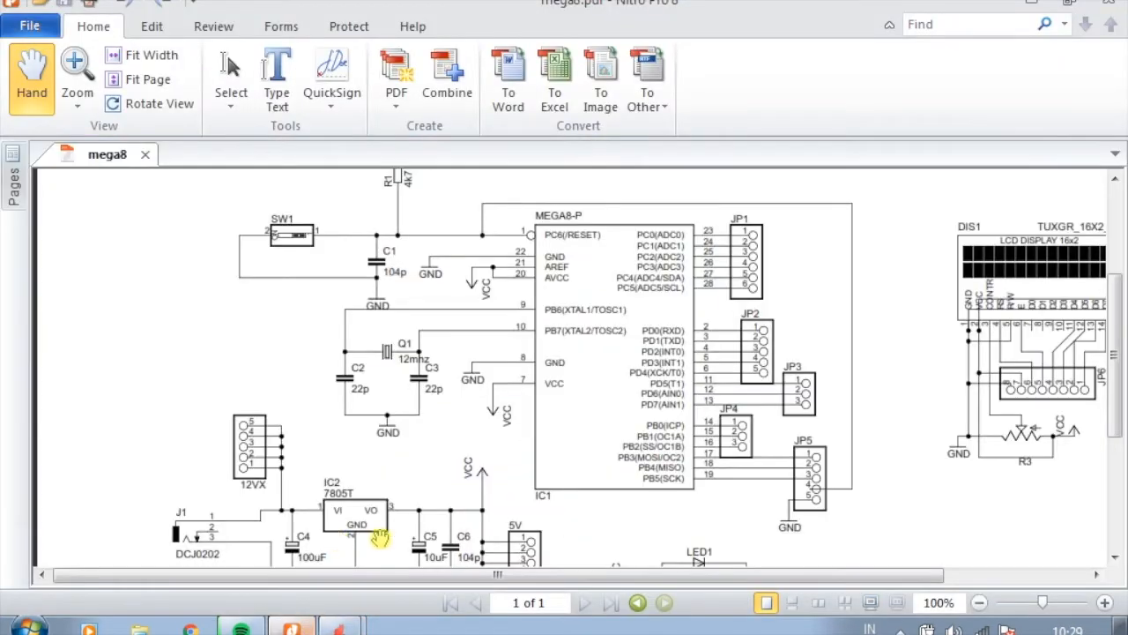
pyautogui.scroll(4, 854, 508)
pyautogui.scroll(-6, 783, 414)
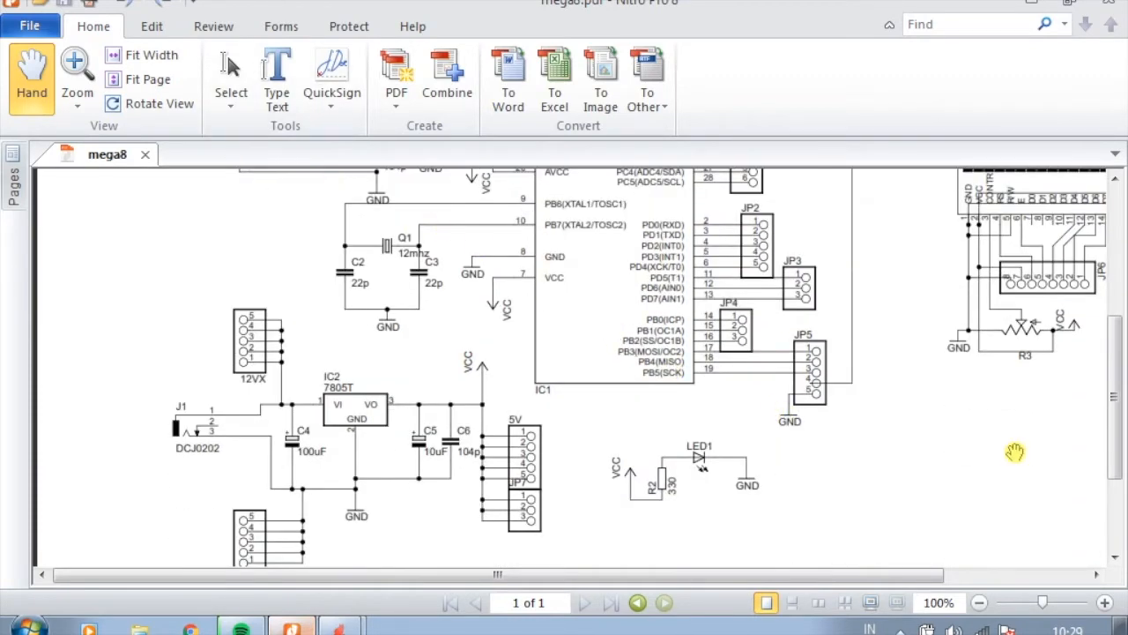
pyautogui.scroll(1, 1014, 451)
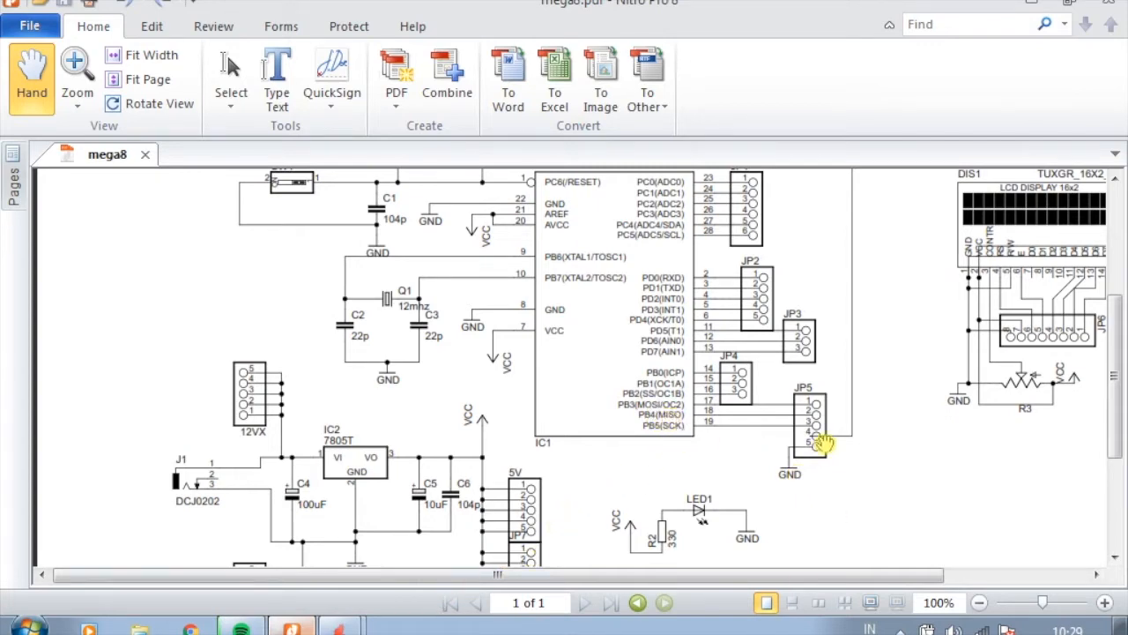
pyautogui.scroll(3, 853, 432)
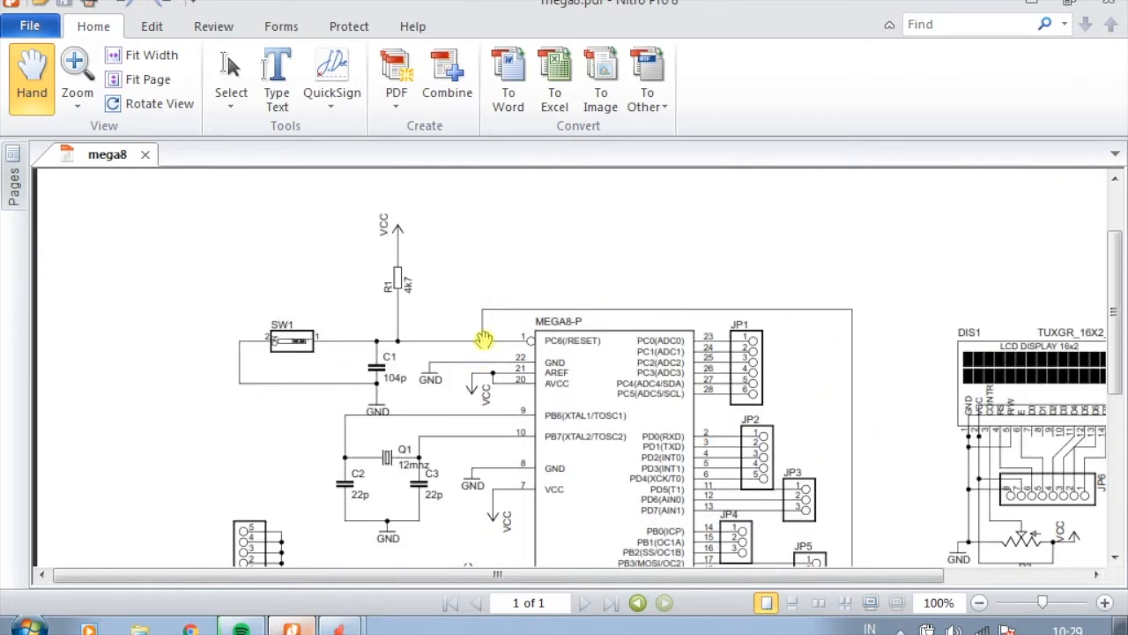
pyautogui.scroll(-3, 806, 463)
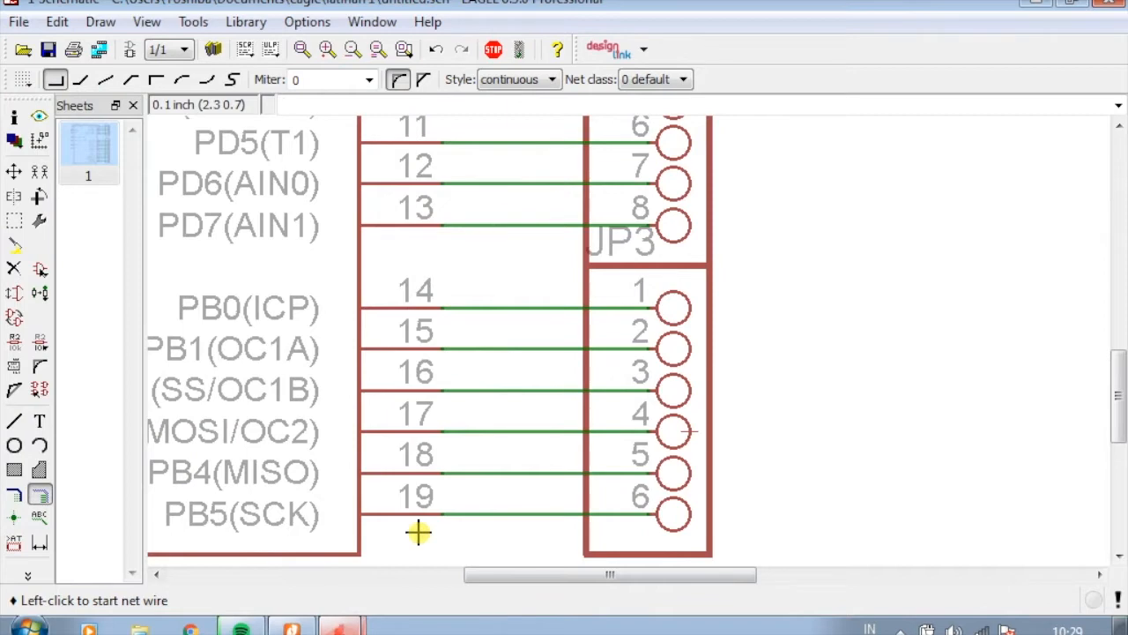
# Place a PINHD-1X5 pin header with the 1X05 package beside JP3, with its pin 1 aligned to JP3 pin 4
pyautogui.scroll(-1, 925, 496)
pyautogui.scroll(-2, 970, 463)
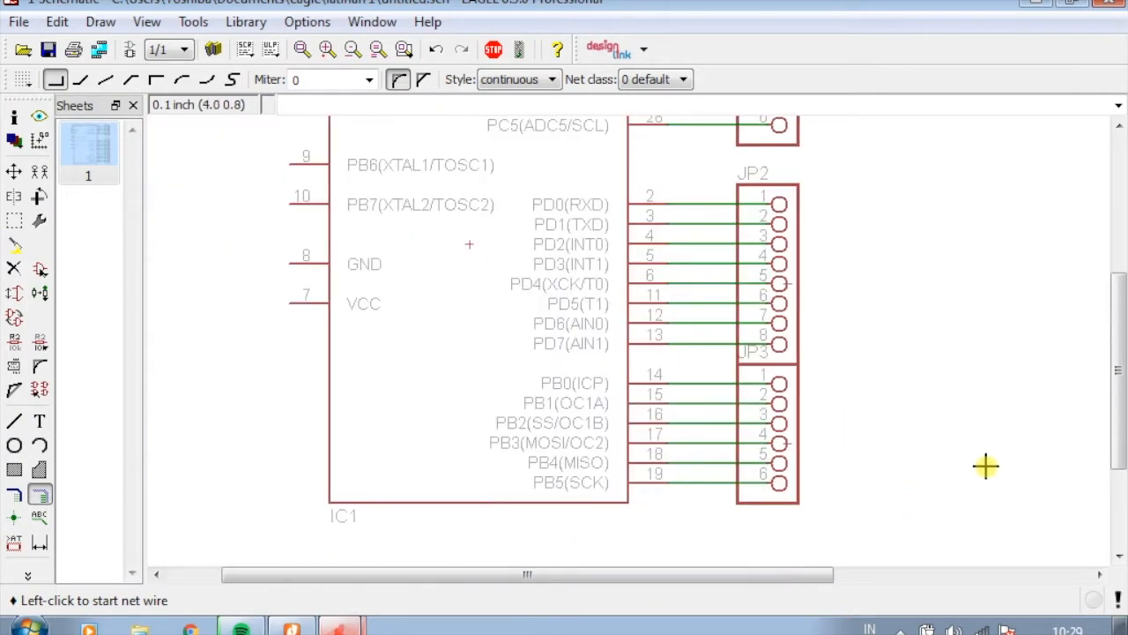
pyautogui.scroll(2, 986, 466)
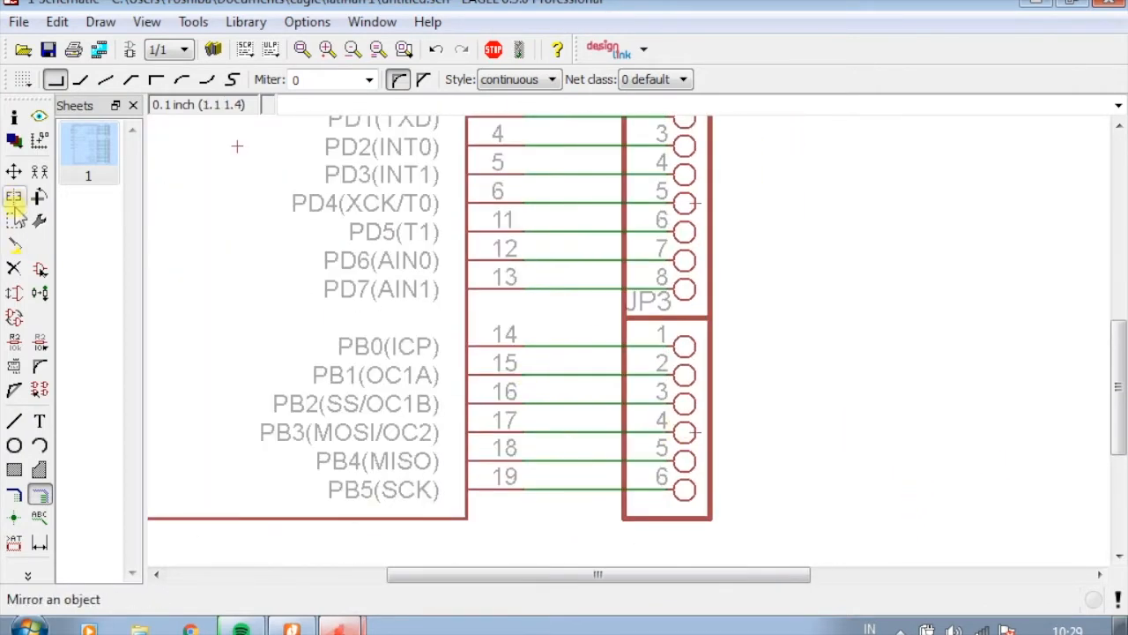
pyautogui.click(39, 271)
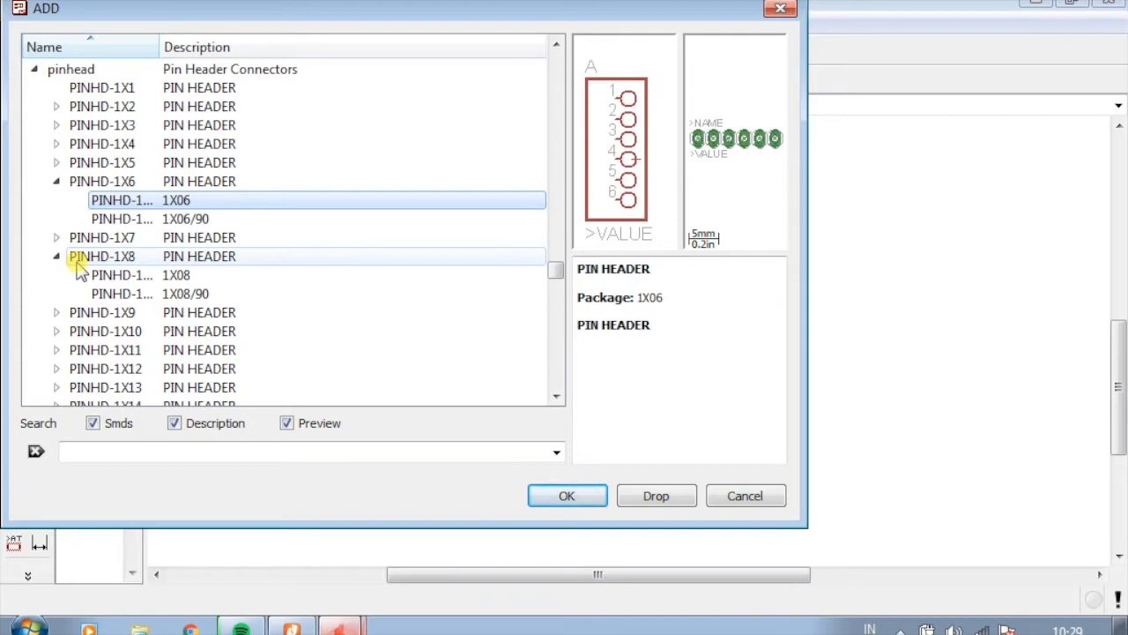
pyautogui.click(55, 181)
pyautogui.click(55, 162)
pyautogui.click(128, 183)
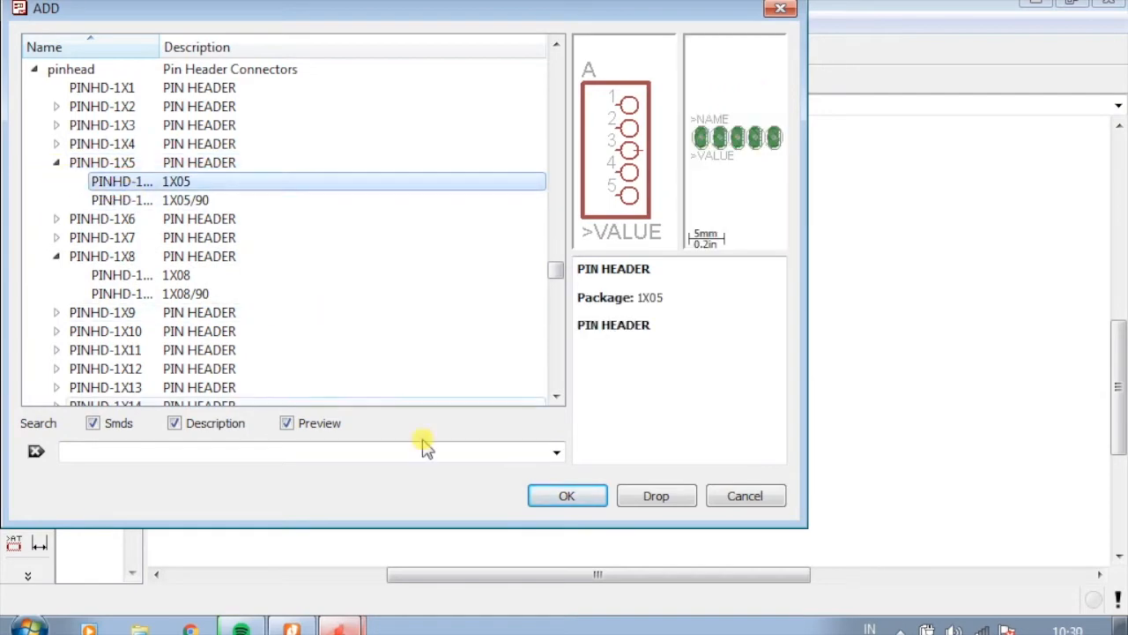
pyautogui.click(568, 496)
pyautogui.scroll(-2, 449, 461)
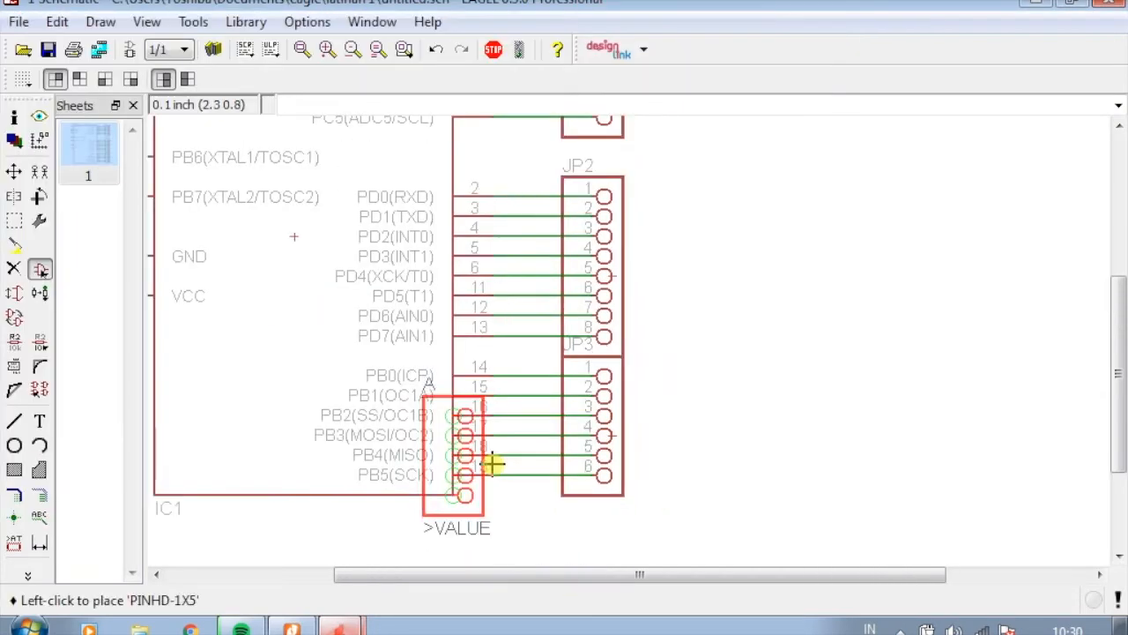
pyautogui.scroll(-2, 728, 391)
pyautogui.scroll(2, 740, 444)
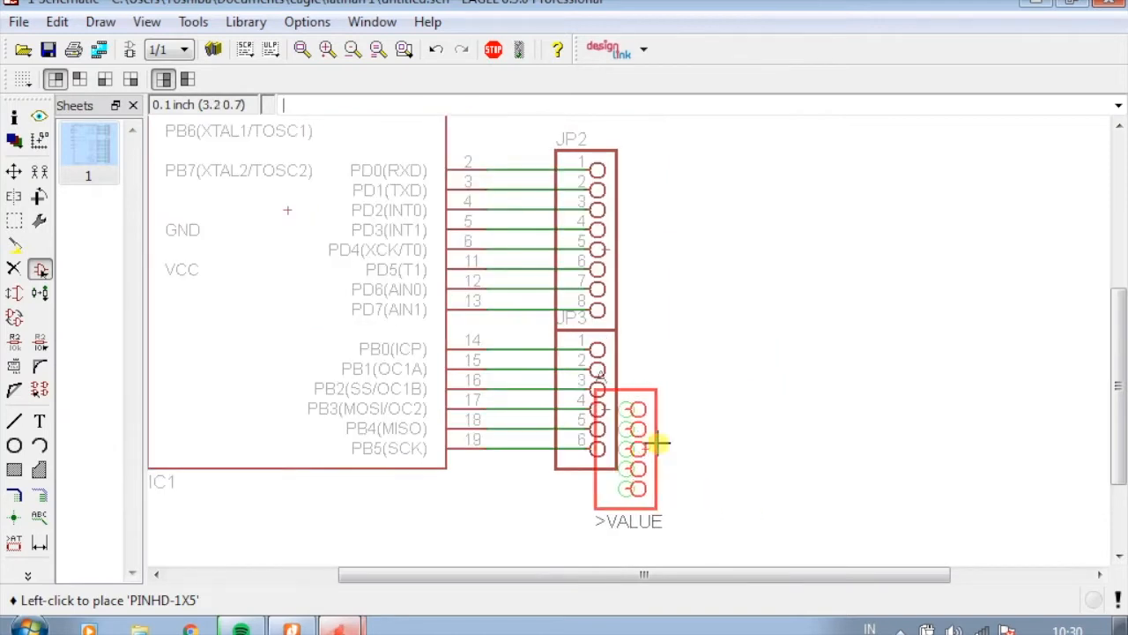
pyautogui.click(714, 446)
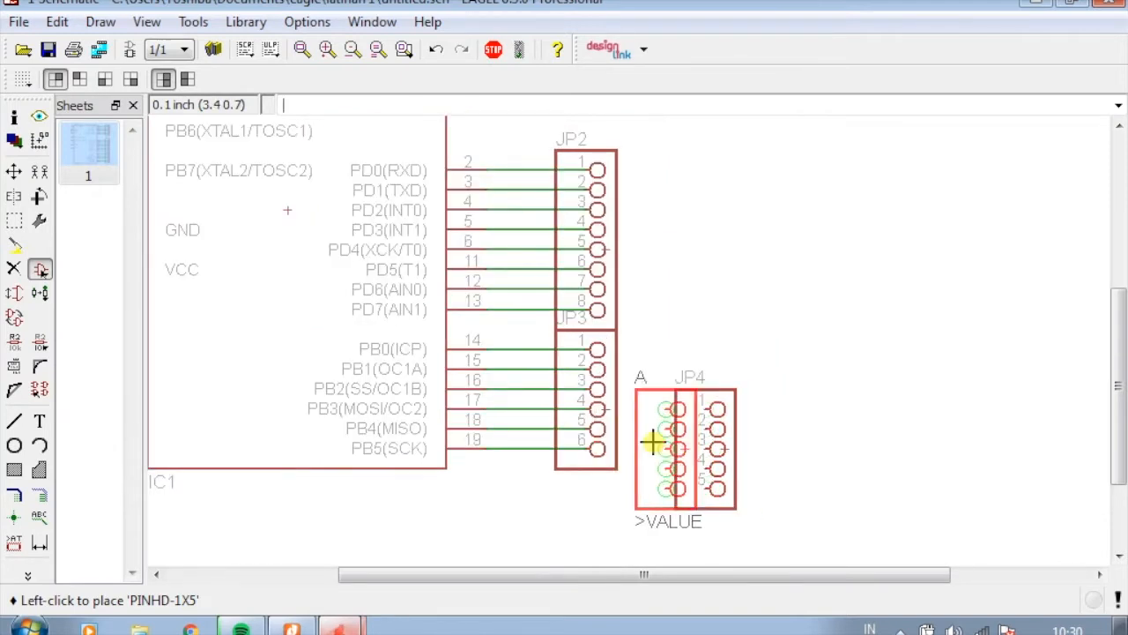
# Draw nets from JP4 pins 1 to 3 to JP3 pins 4 to 6, joining the PB3 to PB5 lines in order
pyautogui.click(38, 494)
pyautogui.scroll(3, 705, 427)
pyautogui.scroll(2, 673, 420)
pyautogui.click(694, 385)
pyautogui.click(441, 385)
pyautogui.click(701, 431)
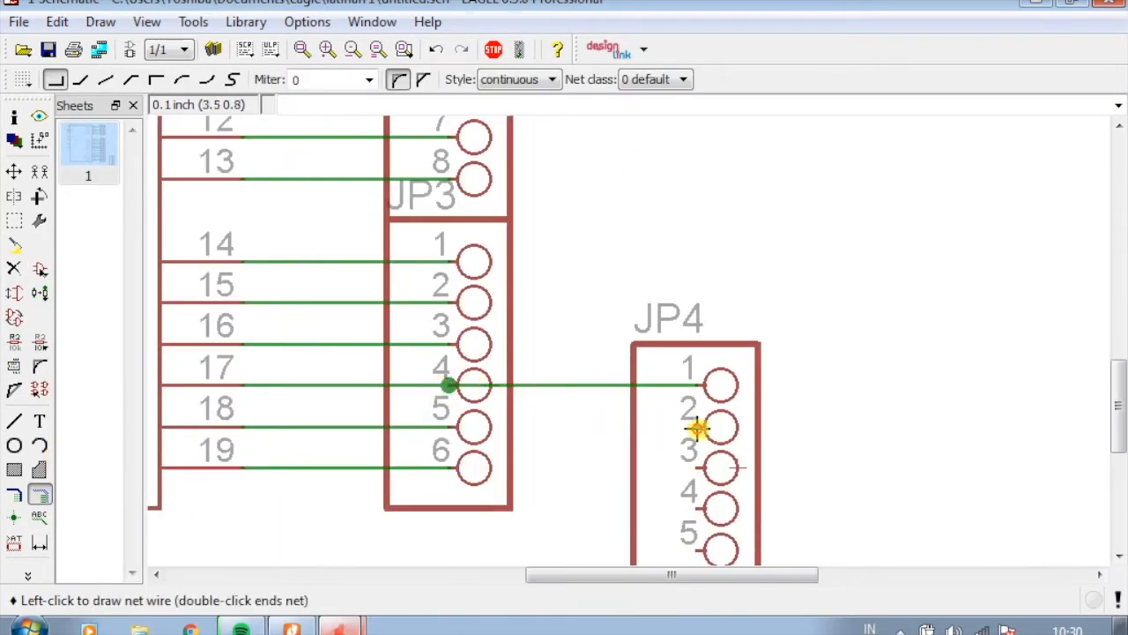
pyautogui.click(443, 427)
pyautogui.click(691, 468)
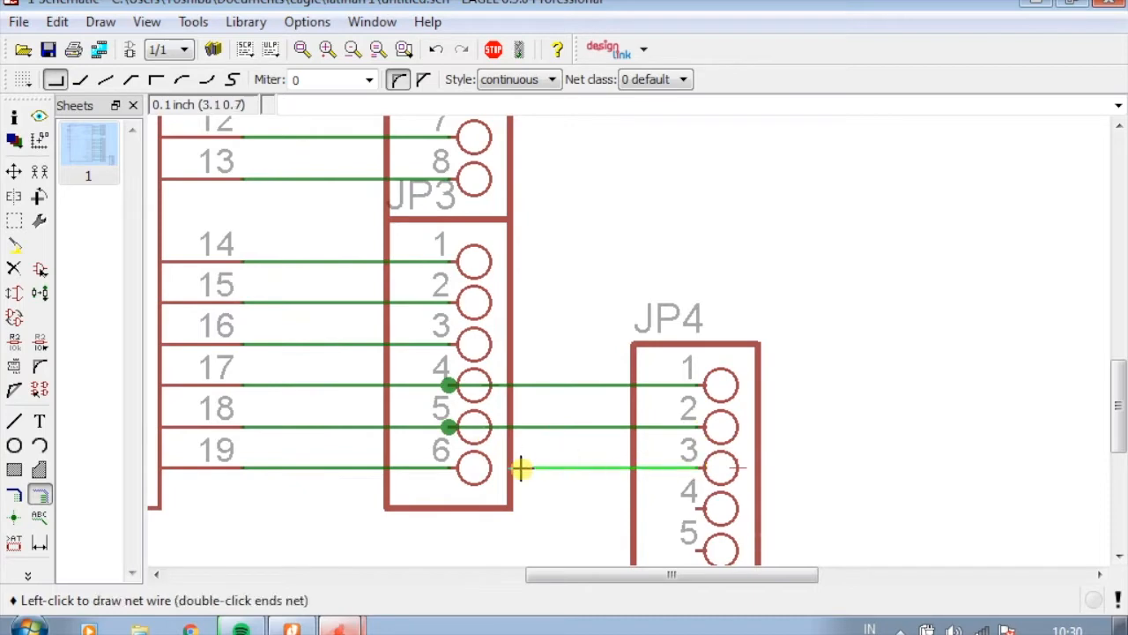
pyautogui.click(448, 468)
pyautogui.scroll(-2, 542, 473)
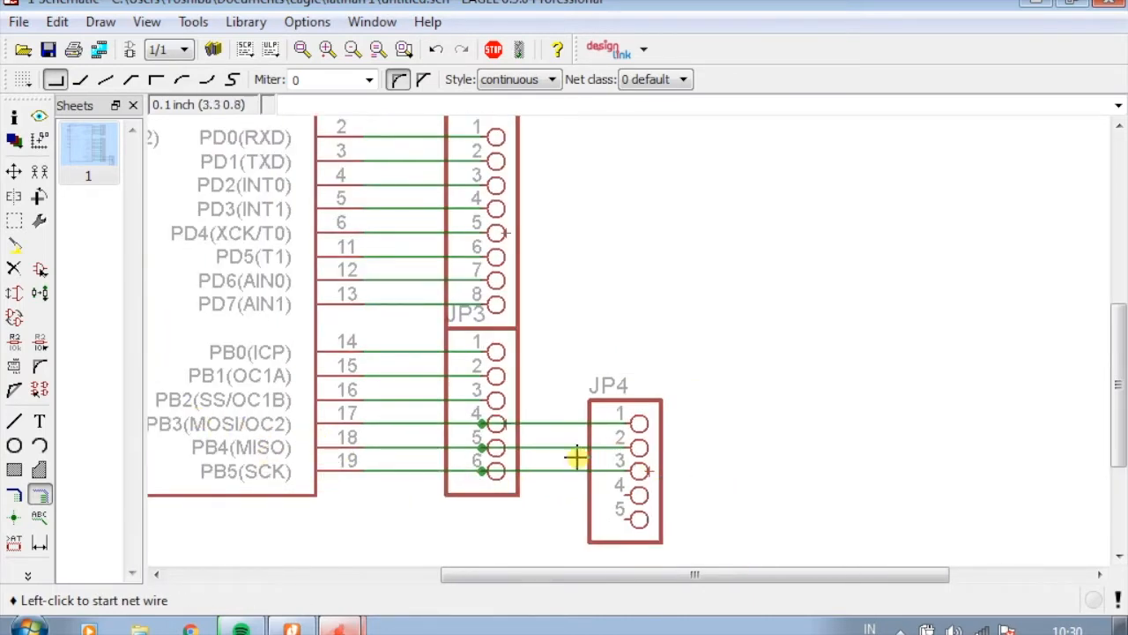
# Pick up header JP4 to test whether its three nets follow, and put it back in its original position
pyautogui.scroll(2, 575, 459)
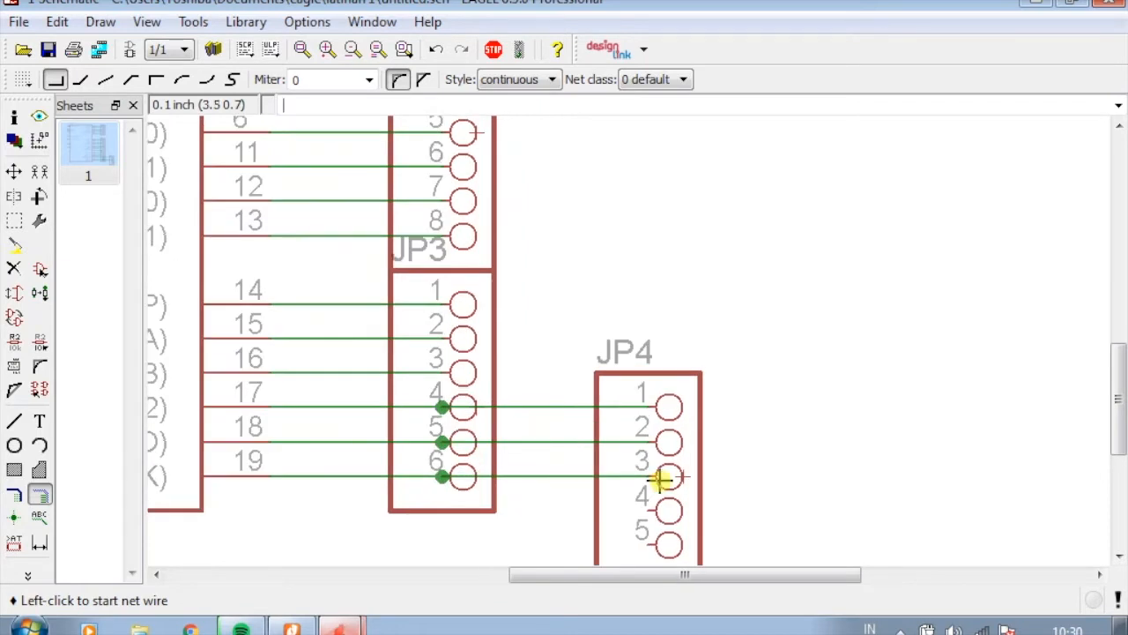
pyautogui.scroll(2, 415, 447)
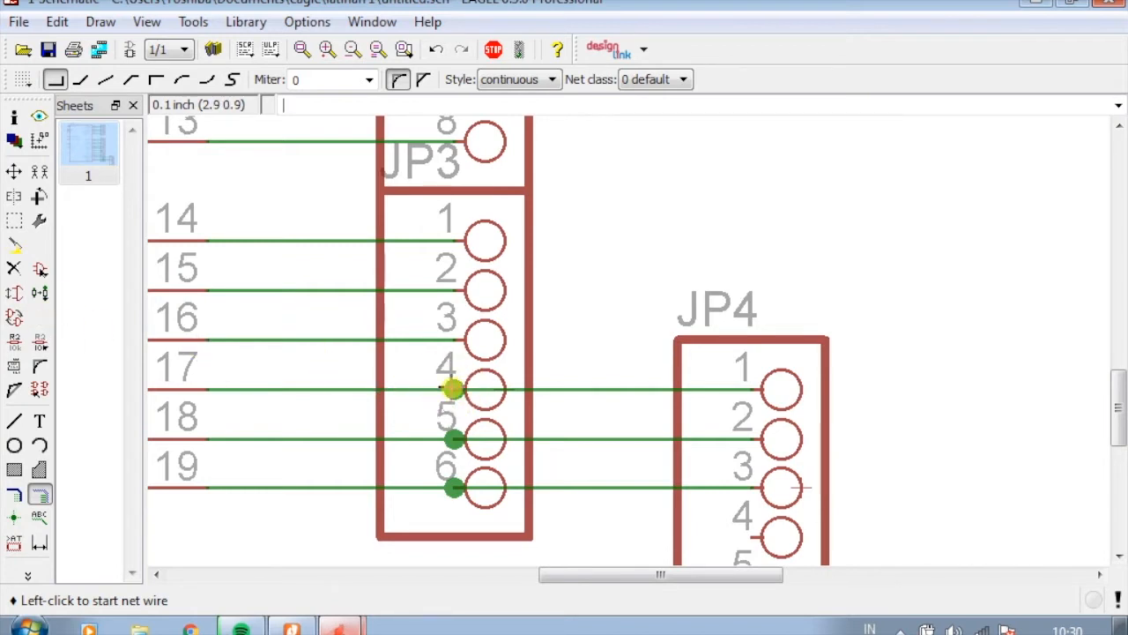
pyautogui.click(14, 172)
pyautogui.click(793, 492)
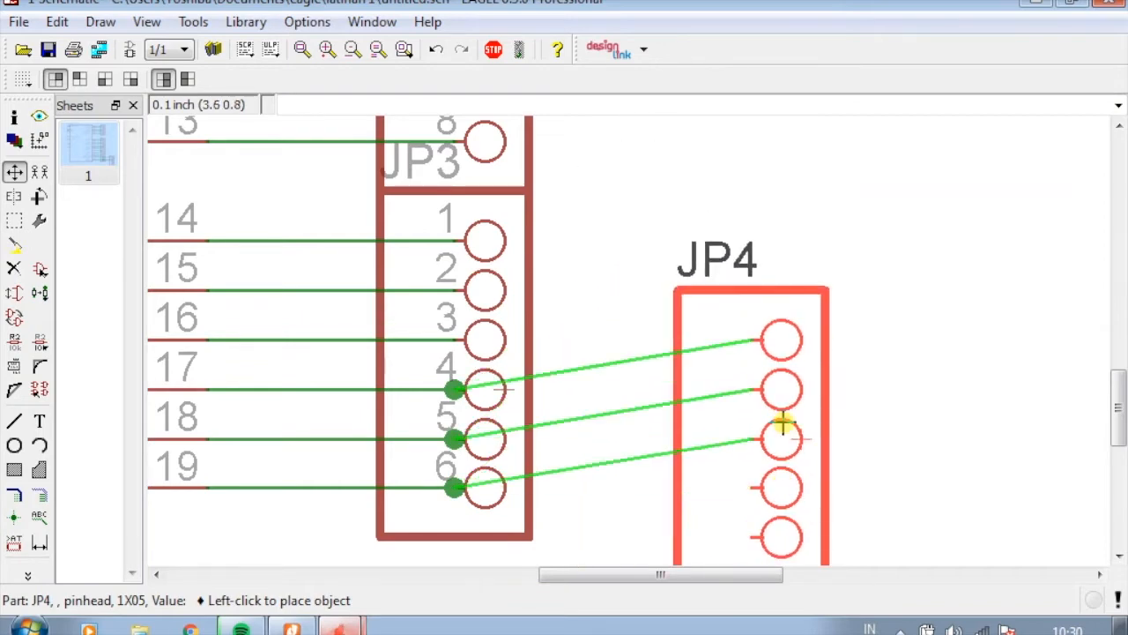
pyautogui.click(803, 471)
pyautogui.scroll(-2, 591, 327)
pyautogui.scroll(1, 661, 388)
pyautogui.scroll(-2, 514, 429)
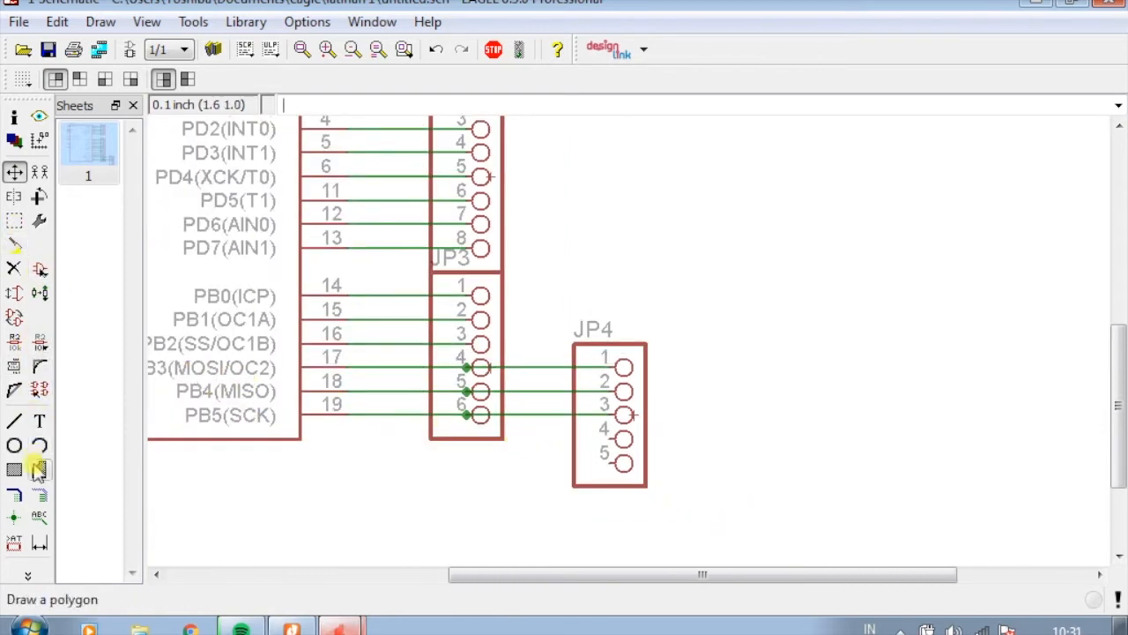
# Draw a net from JP4 pin 4 below JP3, up through IC1 and around its upper edge to pin 1, PC6(/RESET)
pyautogui.click(38, 495)
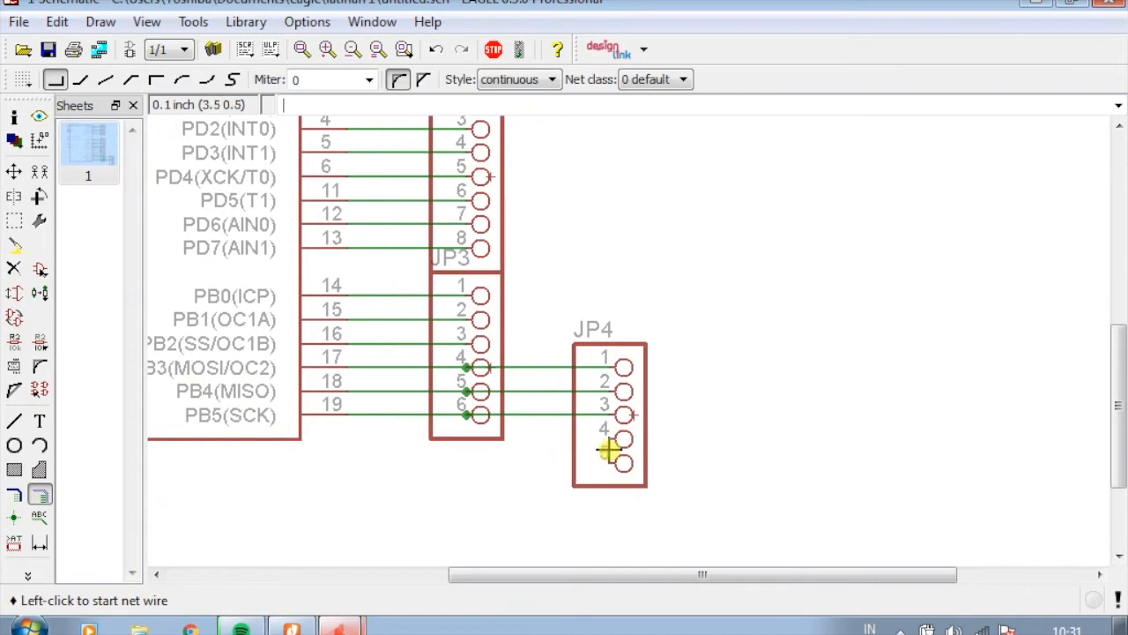
pyautogui.click(610, 439)
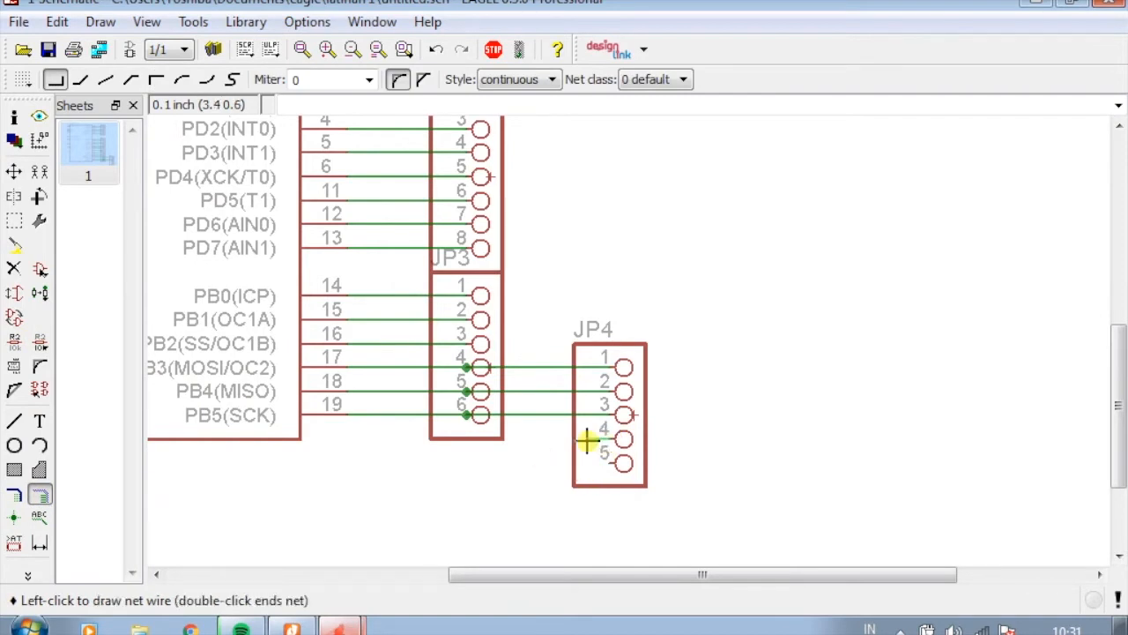
pyautogui.click(516, 460)
pyautogui.scroll(-3, 434, 459)
pyautogui.scroll(2, 272, 461)
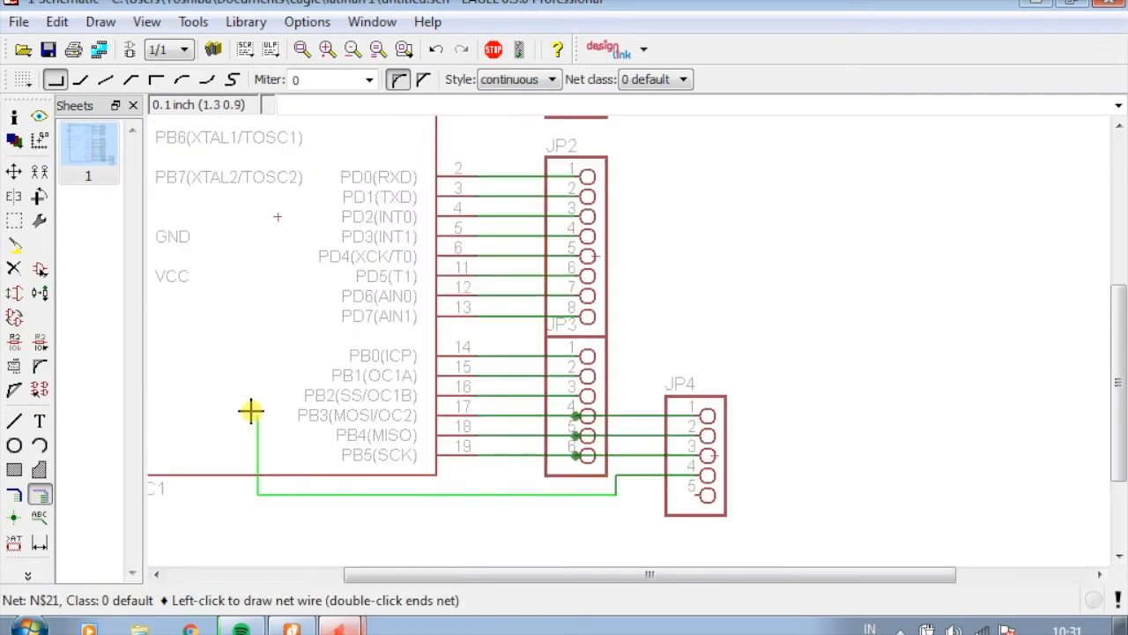
pyautogui.scroll(-2, 252, 408)
pyautogui.click(310, 166)
pyautogui.scroll(2, 253, 143)
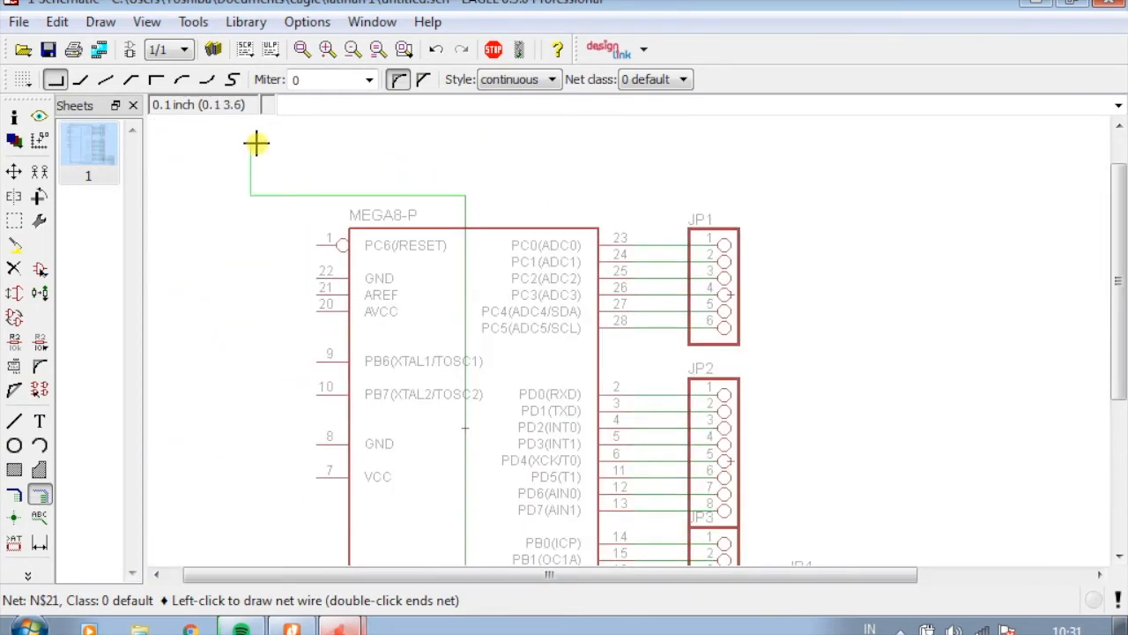
pyautogui.scroll(1, 256, 143)
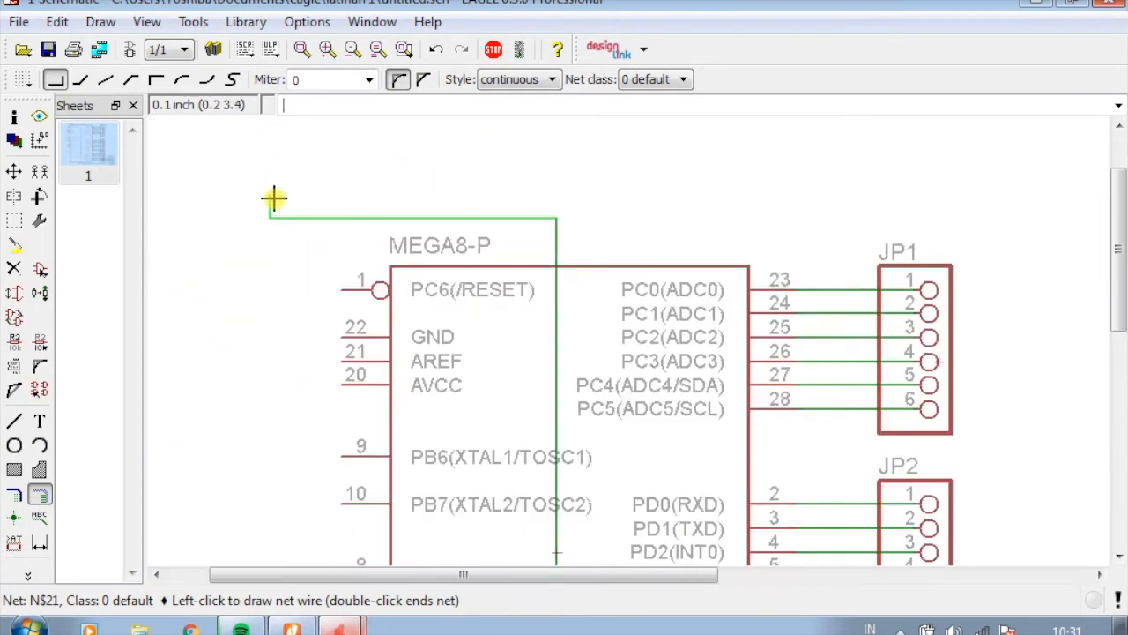
pyautogui.click(341, 289)
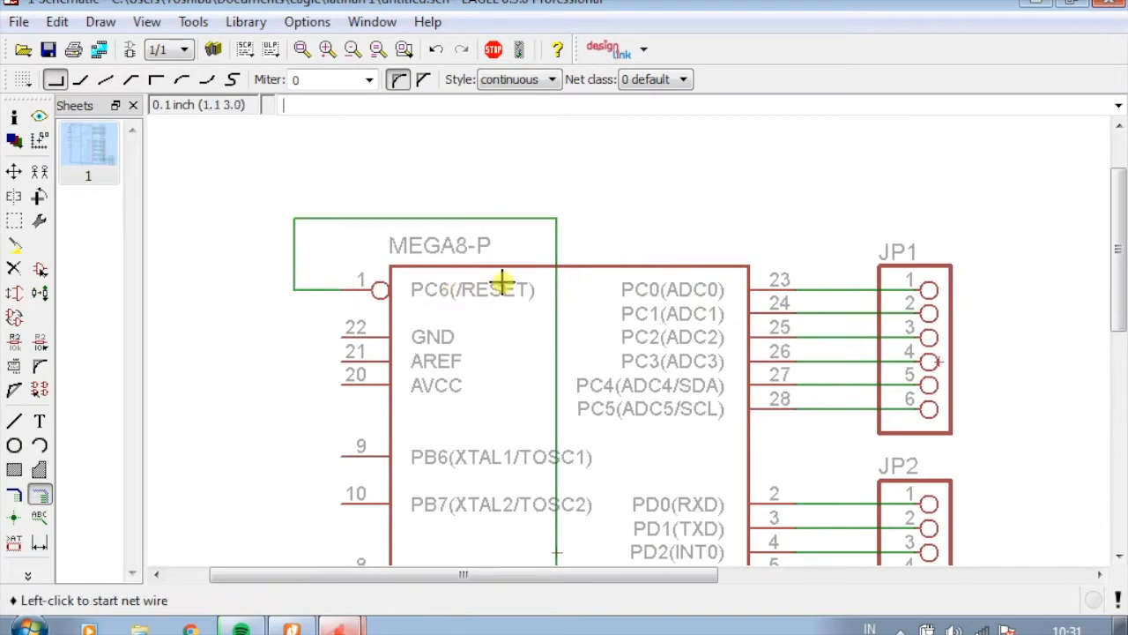
# Draw a net from JP4 pin 5 beneath the reset line and around the outside of IC1 to pin 8, GND
pyautogui.scroll(-3, 600, 277)
pyautogui.scroll(1, 722, 396)
pyautogui.scroll(-1, 549, 262)
pyautogui.scroll(1, 513, 356)
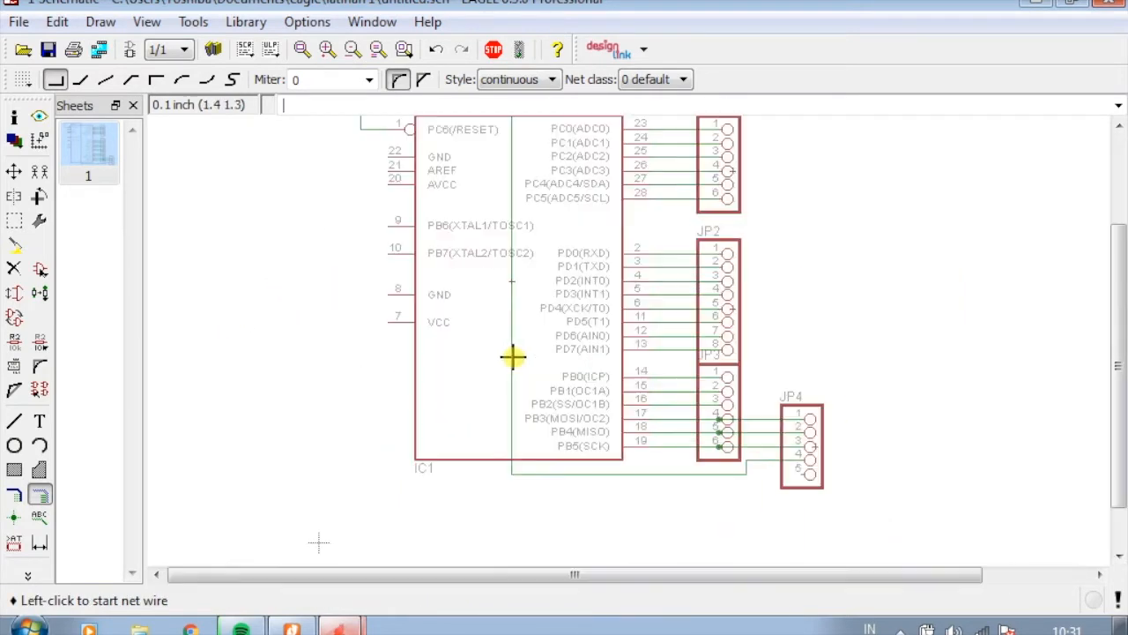
pyautogui.scroll(1, 513, 356)
pyautogui.scroll(-1, 732, 323)
pyautogui.scroll(2, 775, 420)
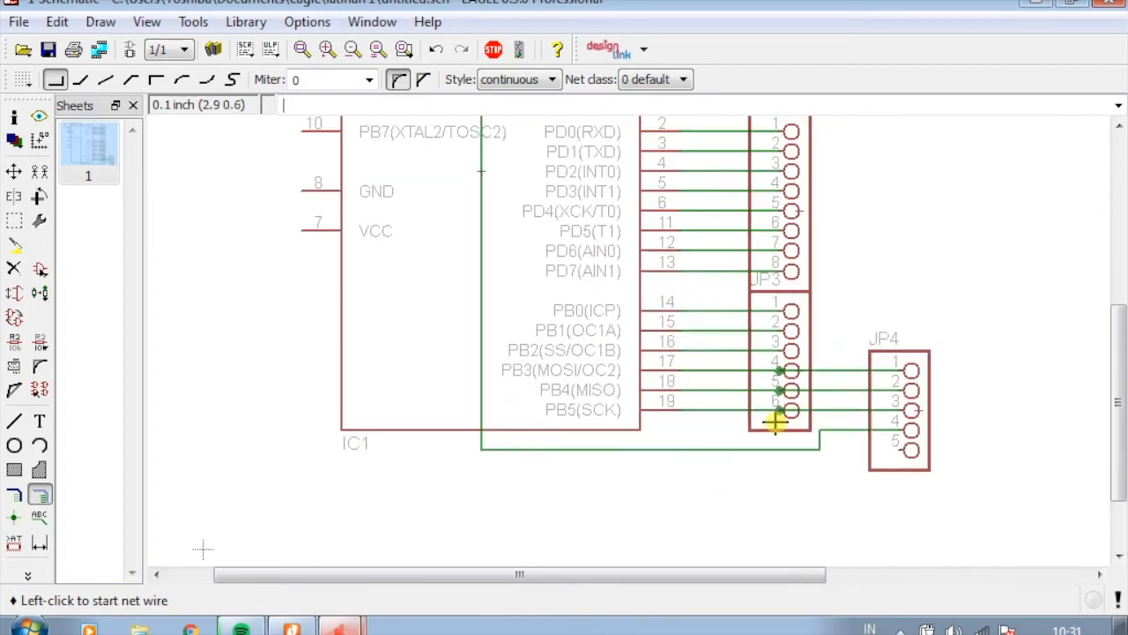
pyautogui.click(920, 455)
pyautogui.click(852, 476)
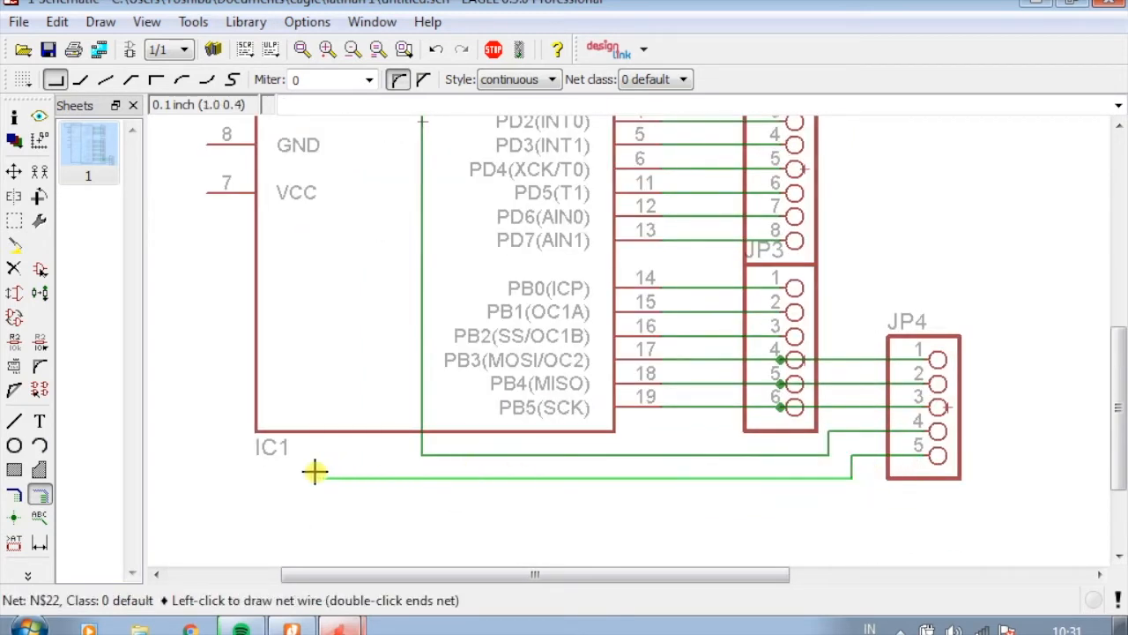
pyautogui.scroll(-1, 220, 443)
pyautogui.scroll(-1, 377, 428)
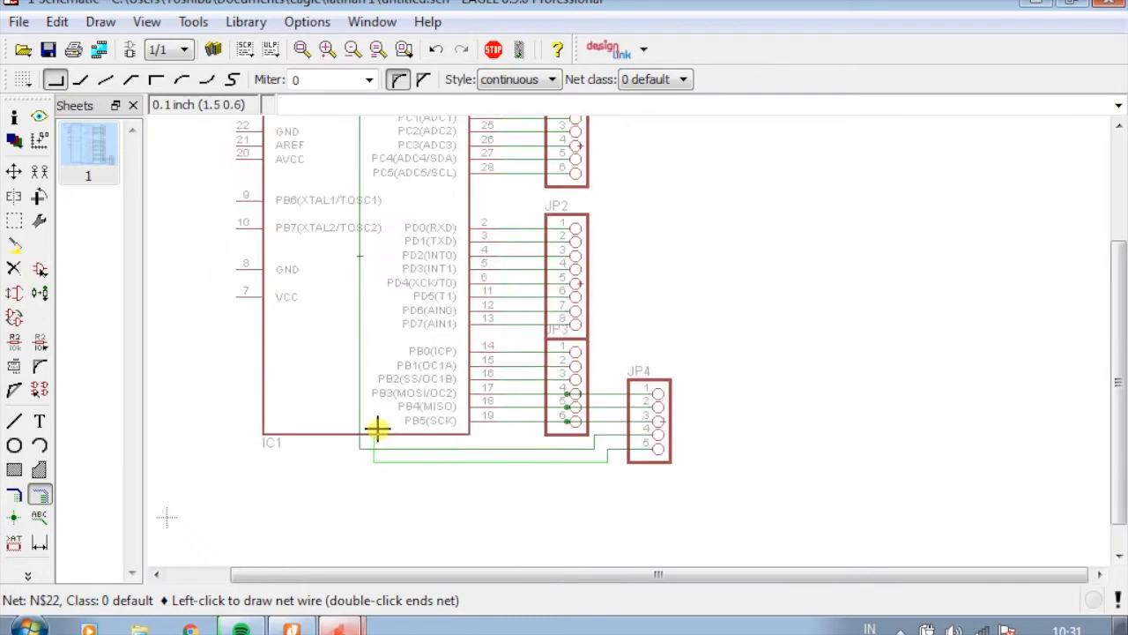
pyautogui.scroll(-1, 244, 397)
pyautogui.scroll(3, 240, 332)
pyautogui.scroll(3, 240, 331)
pyautogui.click(267, 259)
pyautogui.click(368, 260)
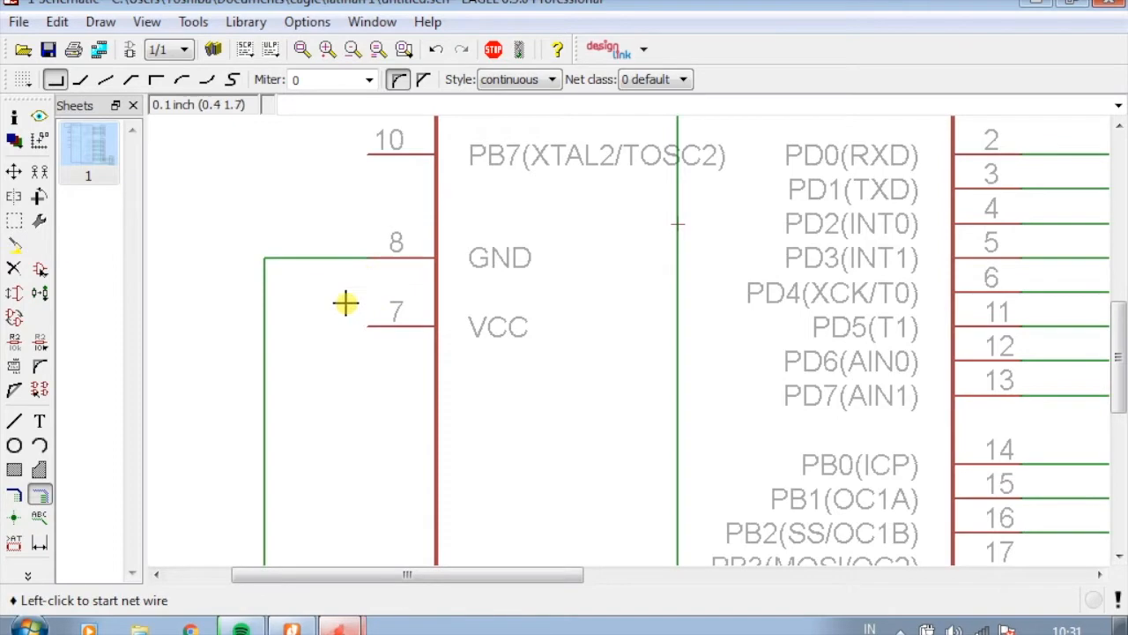
# Browse the part libraries past the pin headers and expand the supply1 supply symbols library
pyautogui.scroll(-5, 453, 297)
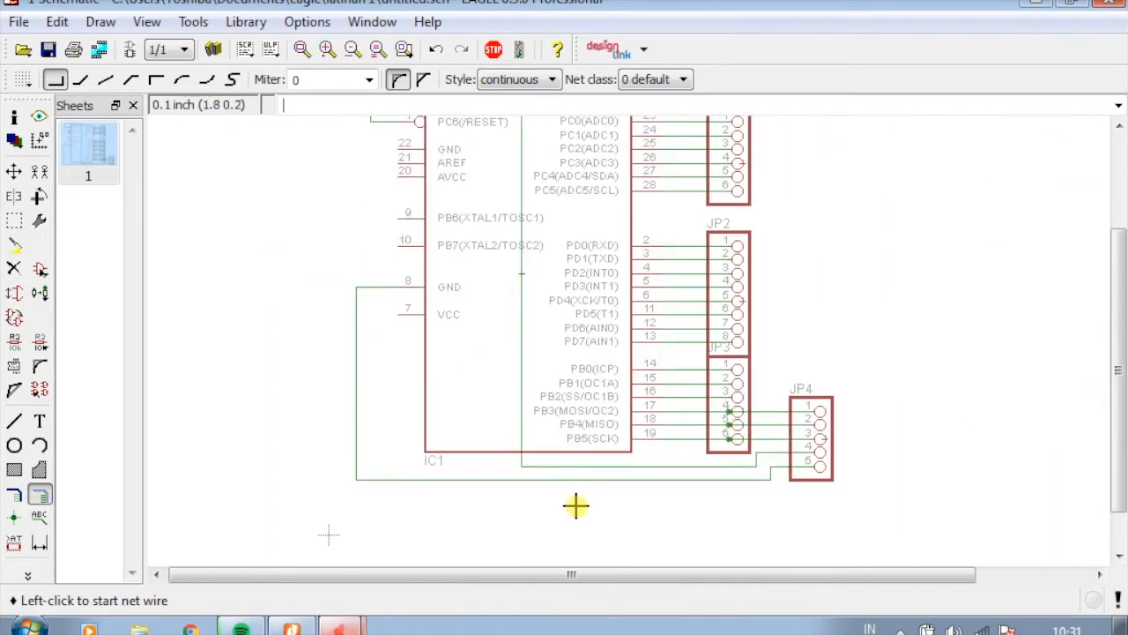
pyautogui.scroll(2, 644, 471)
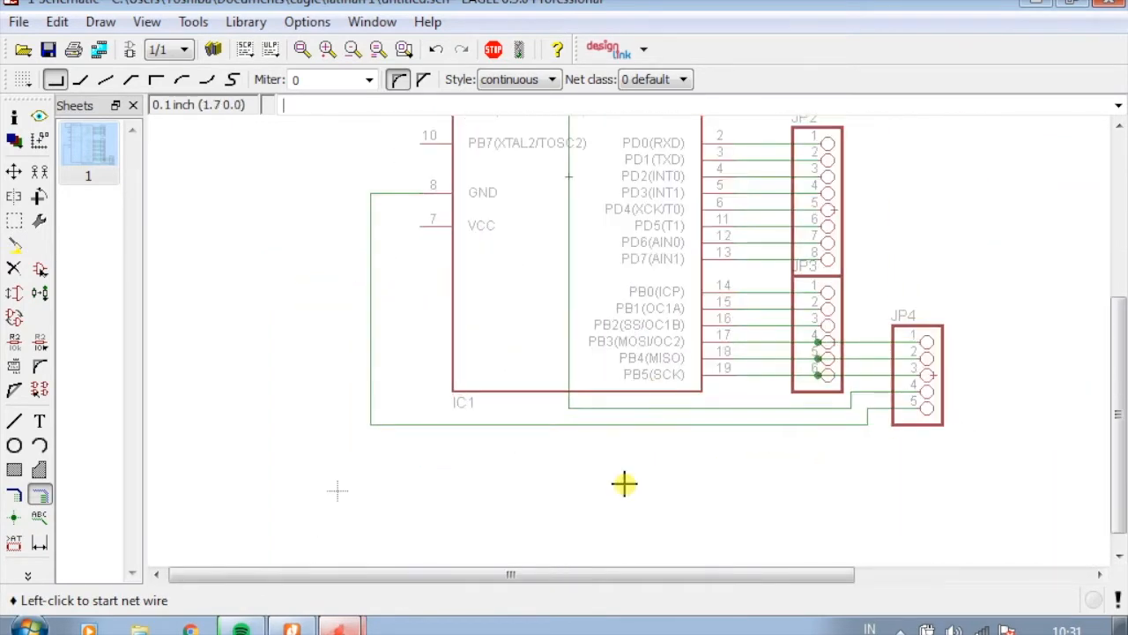
pyautogui.click(39, 269)
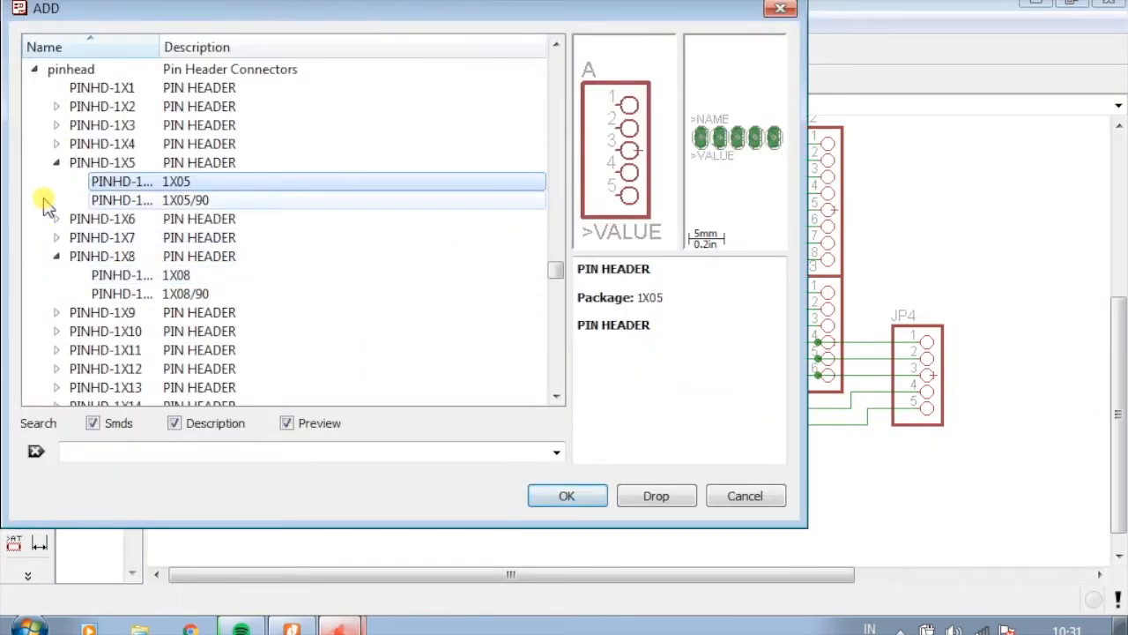
pyautogui.click(56, 166)
pyautogui.click(56, 219)
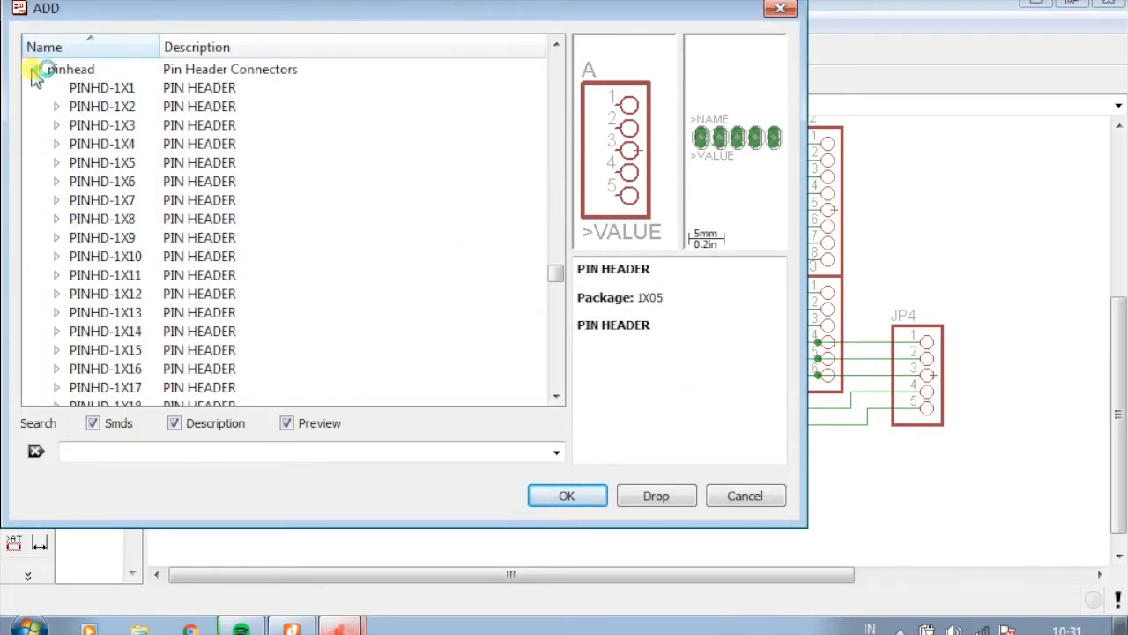
pyautogui.click(35, 70)
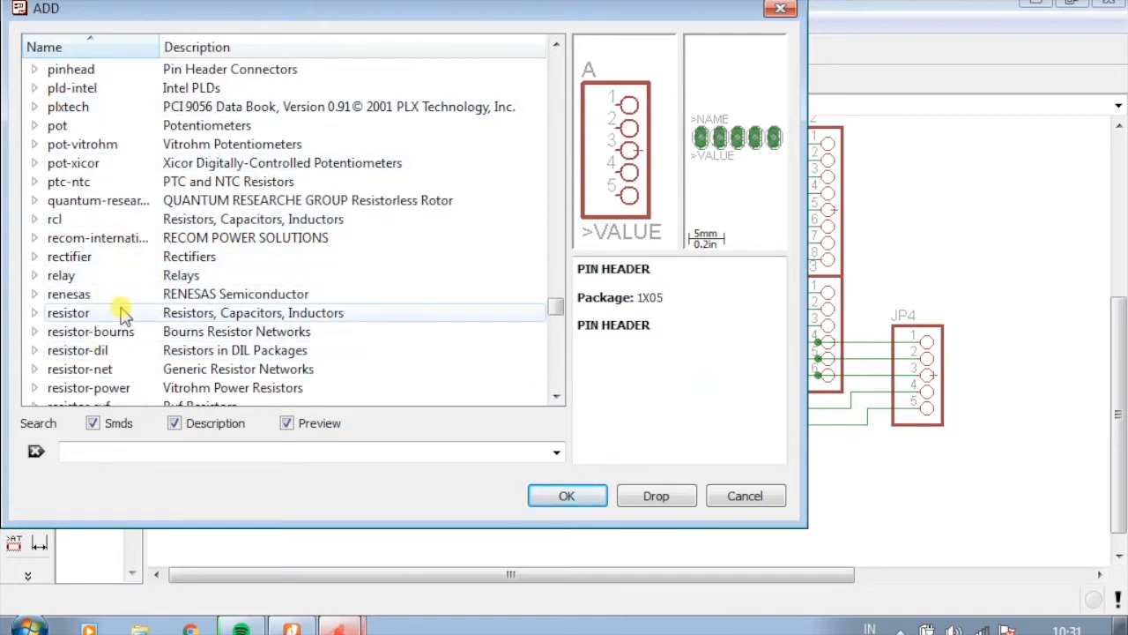
pyautogui.scroll(3, 128, 319)
pyautogui.scroll(6, 128, 320)
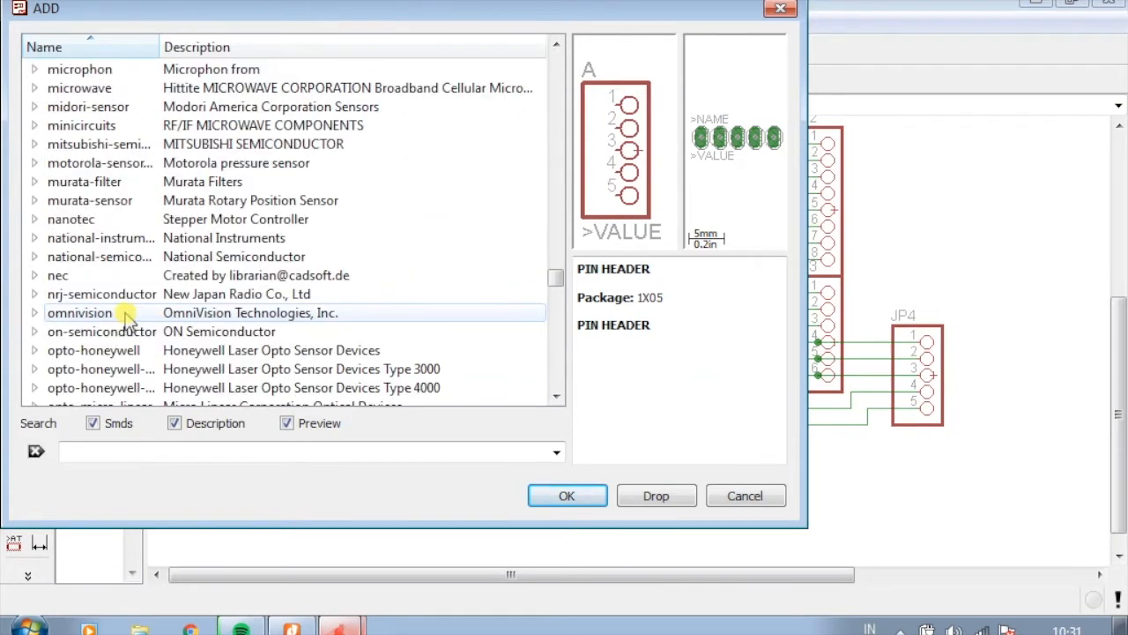
pyautogui.scroll(-18, 126, 317)
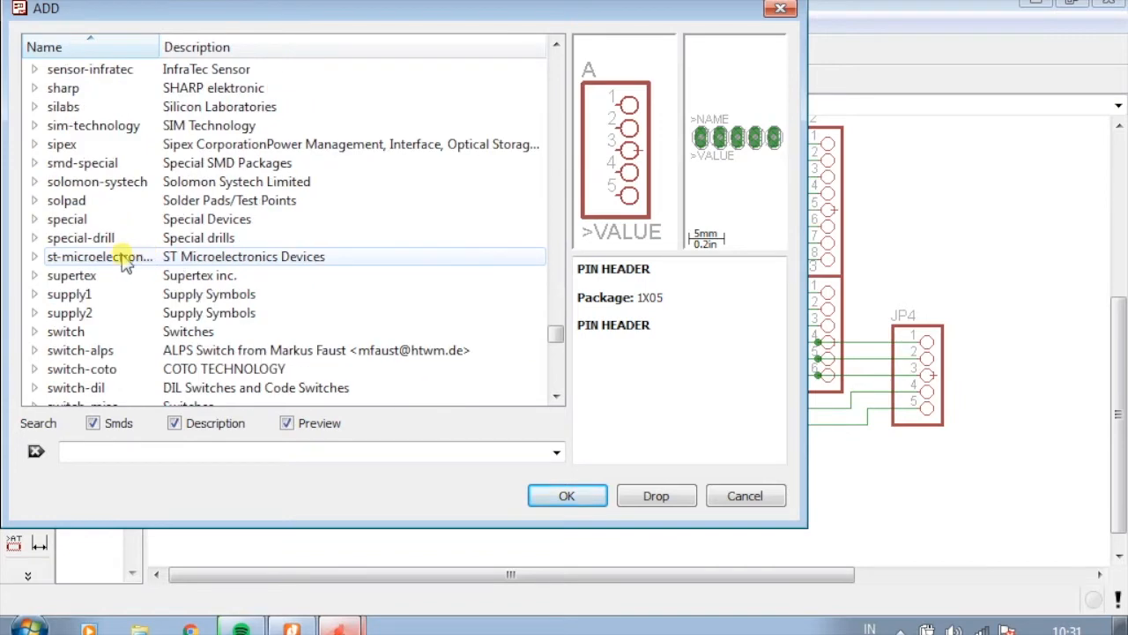
pyautogui.click(33, 293)
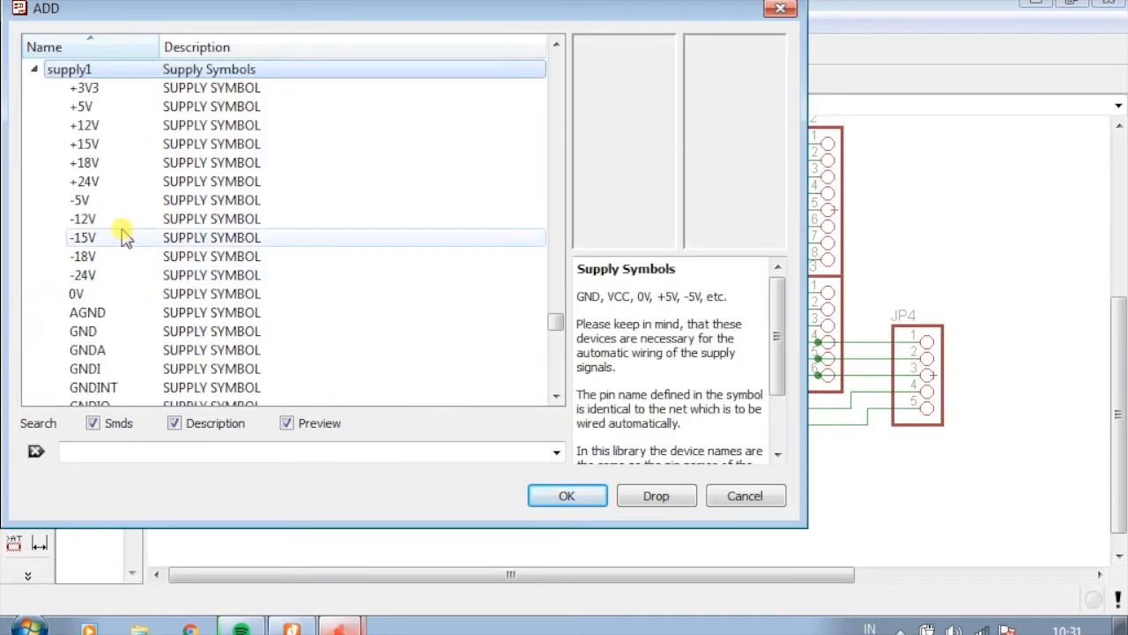
# Place a GND supply symbol from supply1 below IC1, under the ground net running to JP4
pyautogui.click(123, 333)
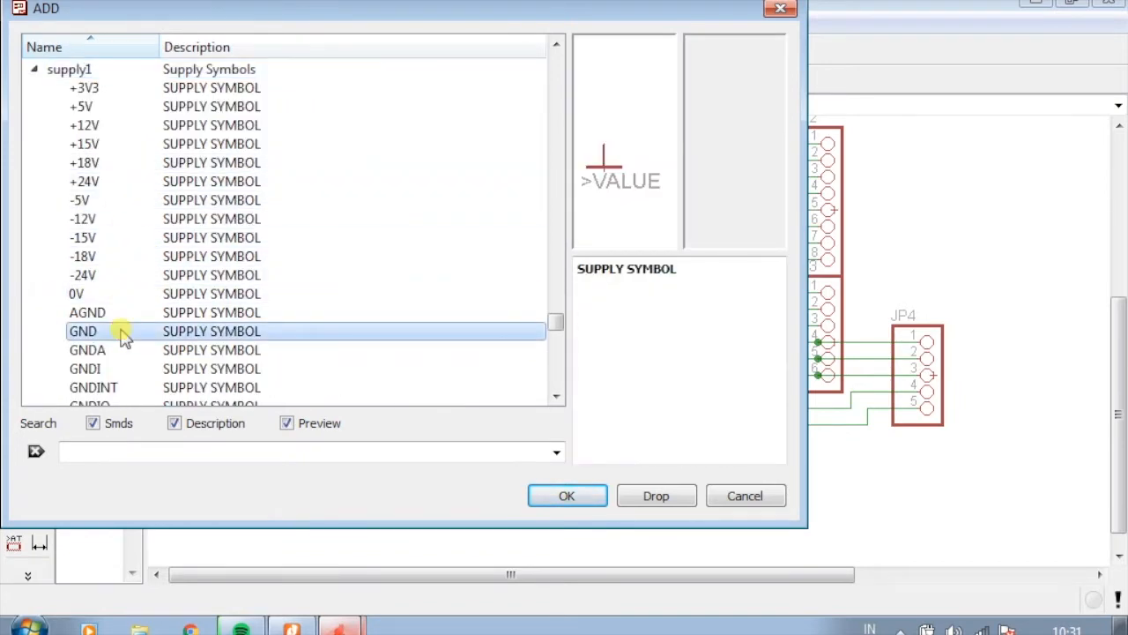
pyautogui.click(568, 497)
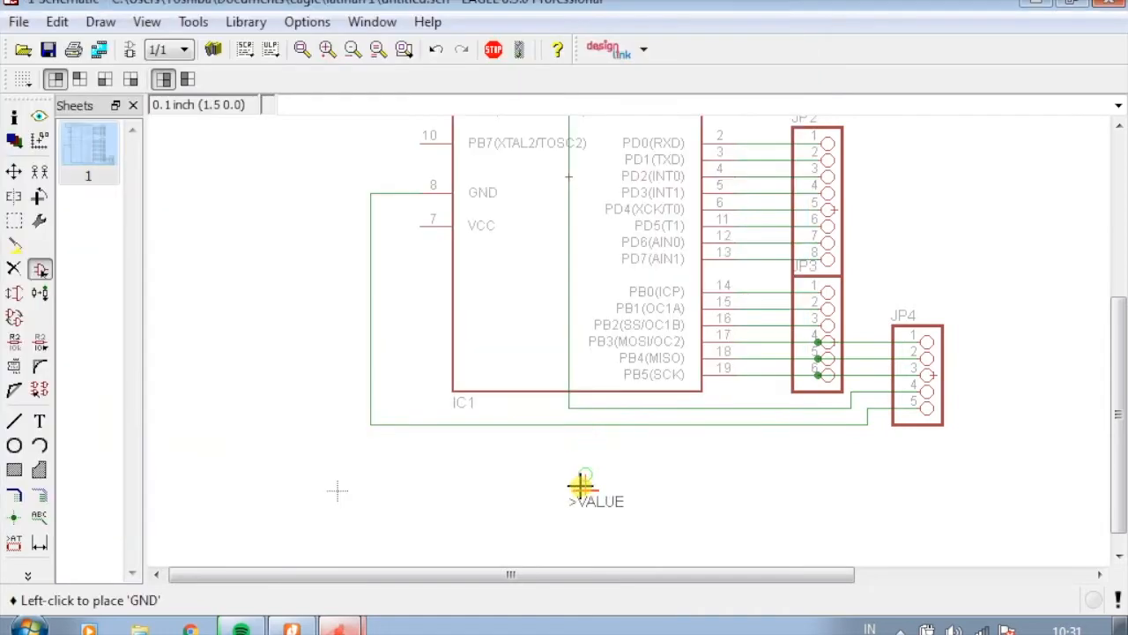
pyautogui.scroll(3, 582, 479)
pyautogui.click(476, 458)
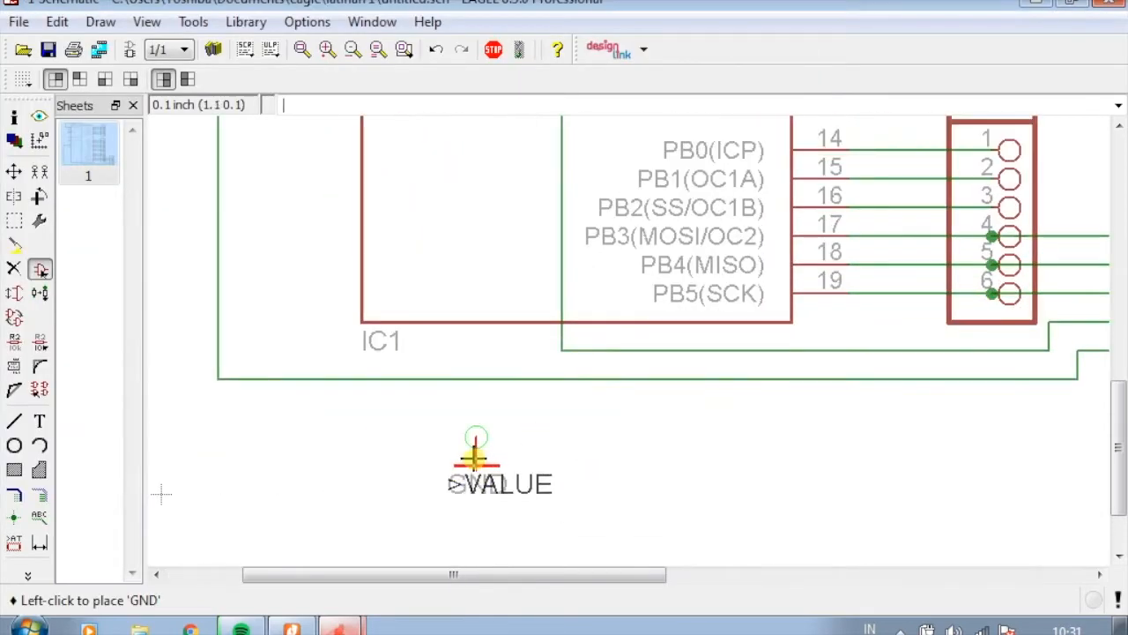
# Draw a net from the GND symbol up to the JP4 pin 5 line and merge that line into supply net GND
pyautogui.click(39, 495)
pyautogui.scroll(2, 506, 456)
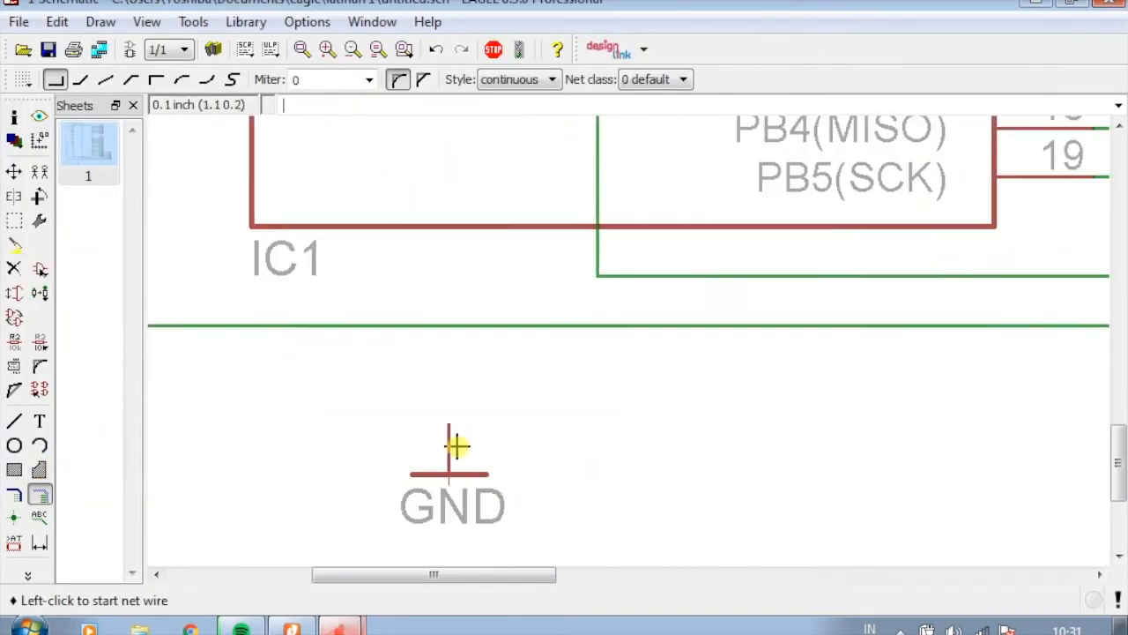
pyautogui.click(449, 430)
pyautogui.click(448, 326)
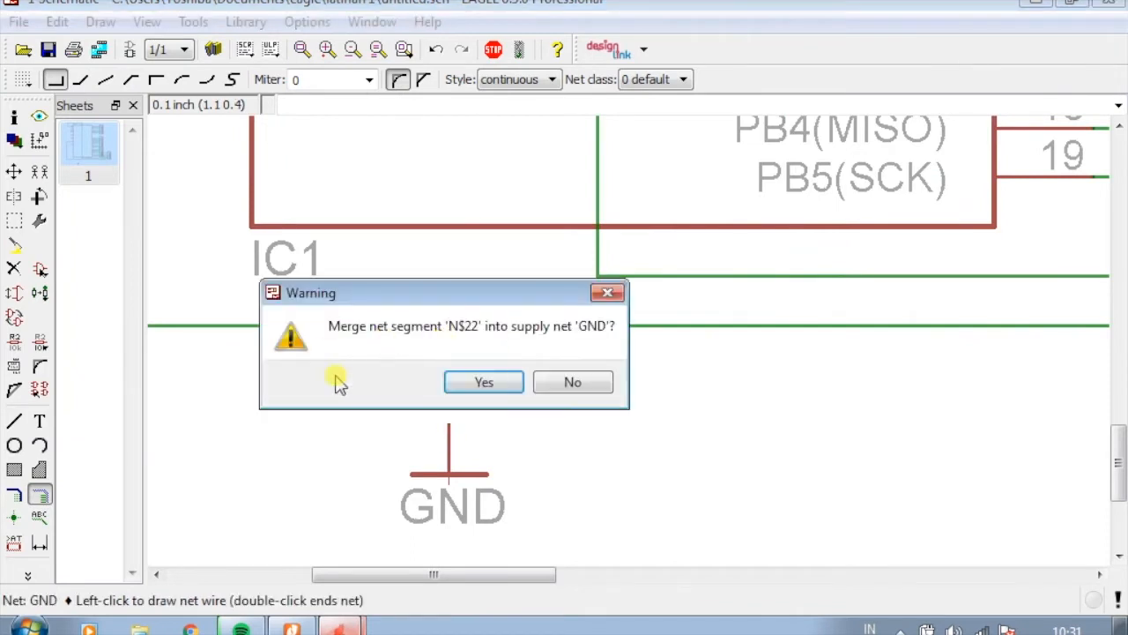
pyautogui.click(483, 383)
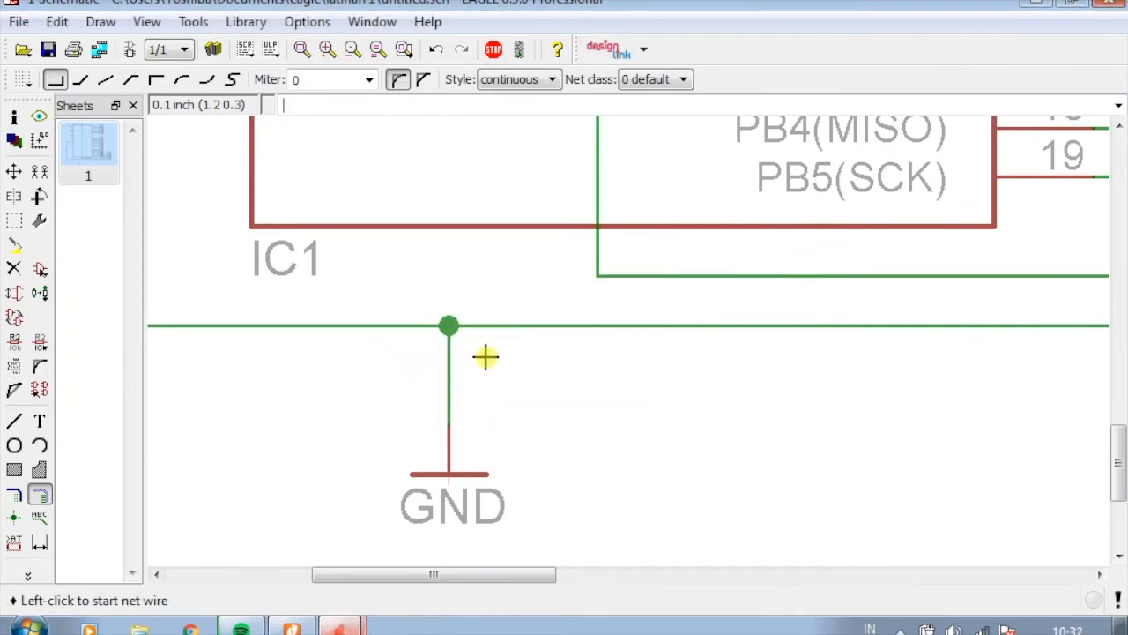
pyautogui.scroll(-3, 476, 352)
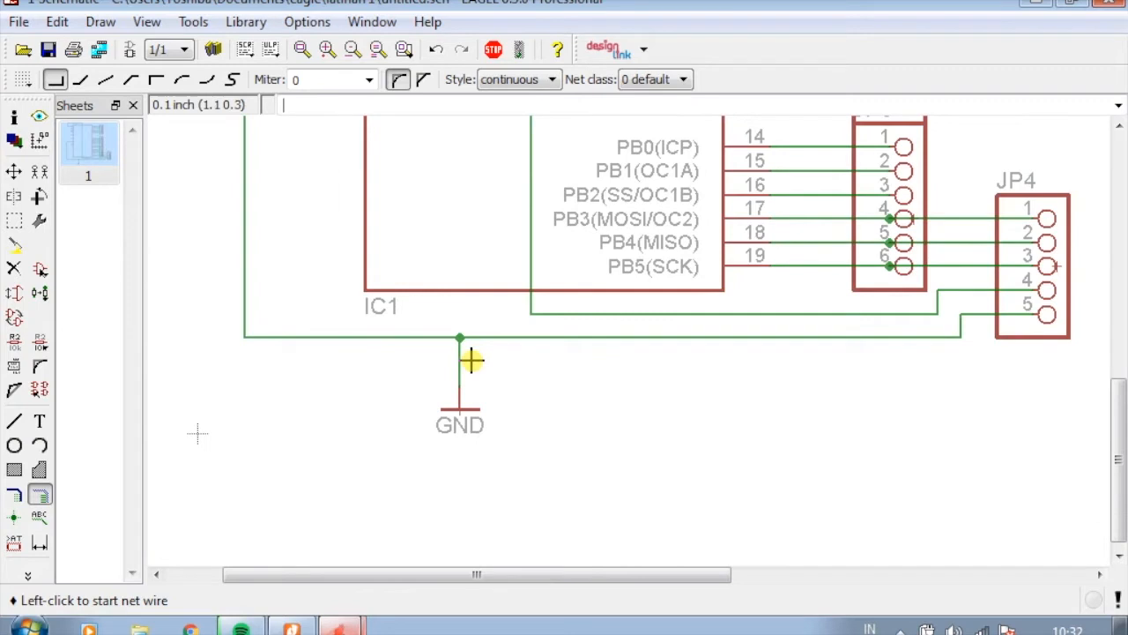
pyautogui.click(39, 269)
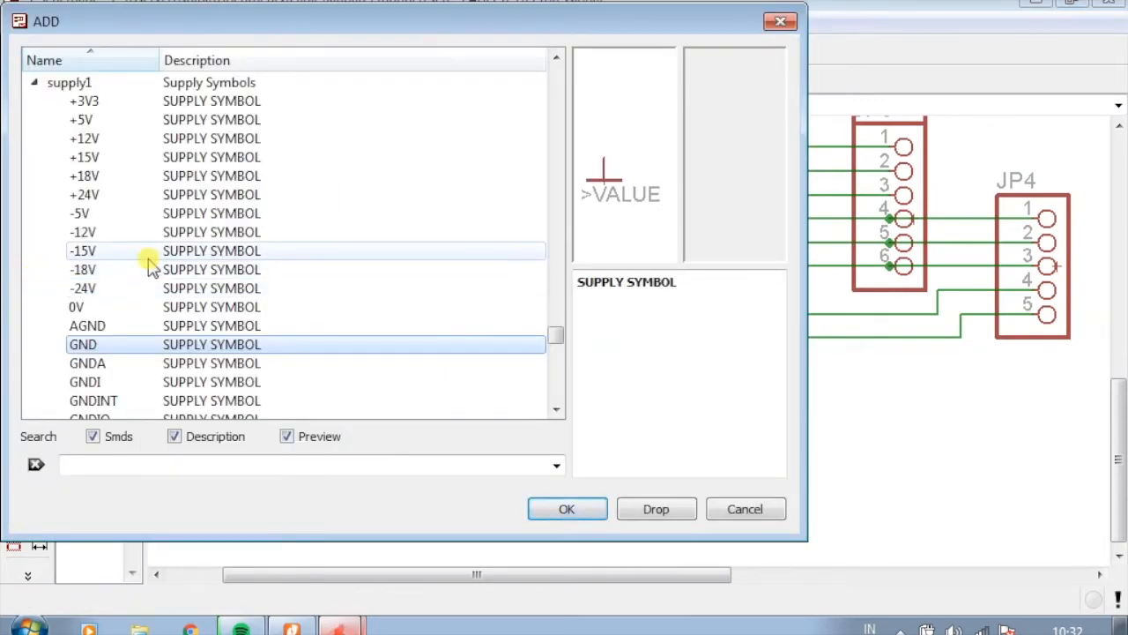
pyautogui.click(133, 121)
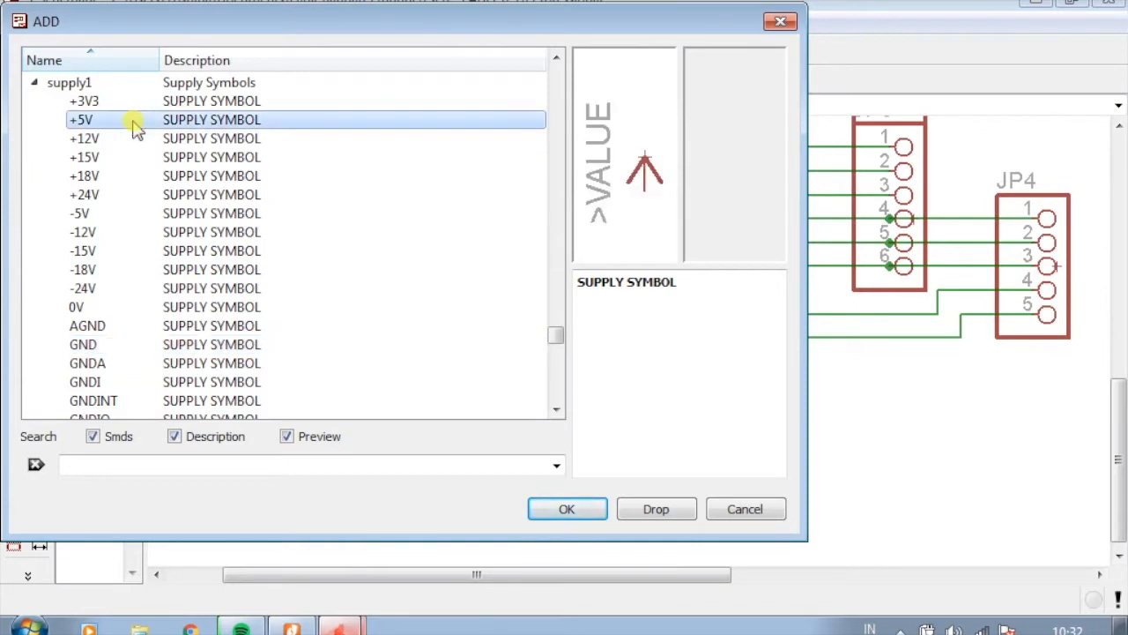
pyautogui.click(110, 343)
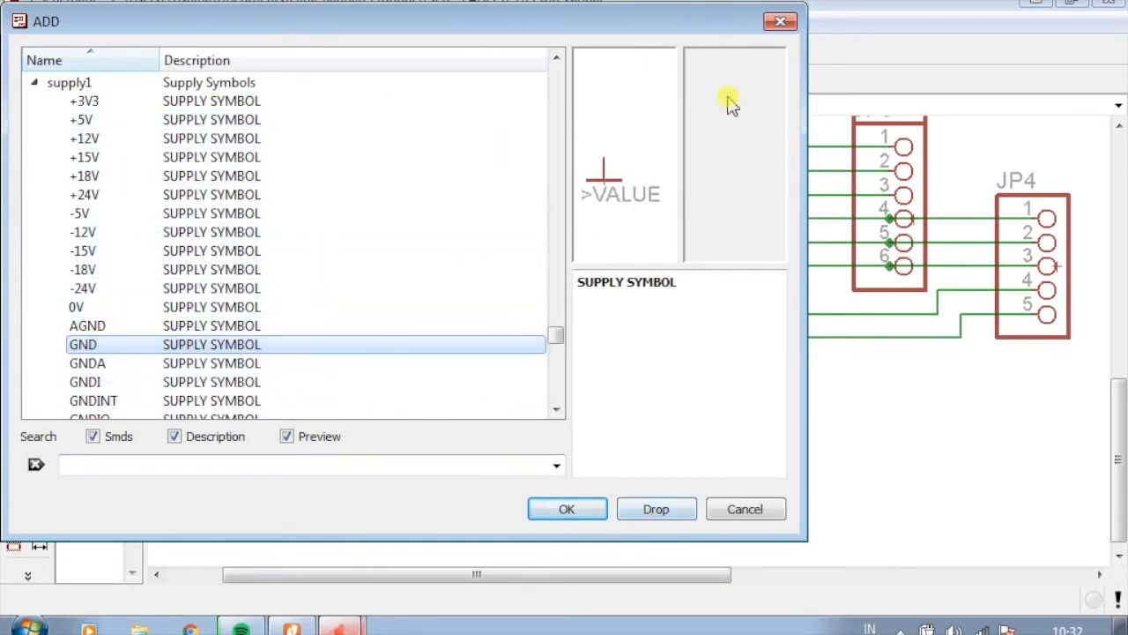
pyautogui.click(769, 23)
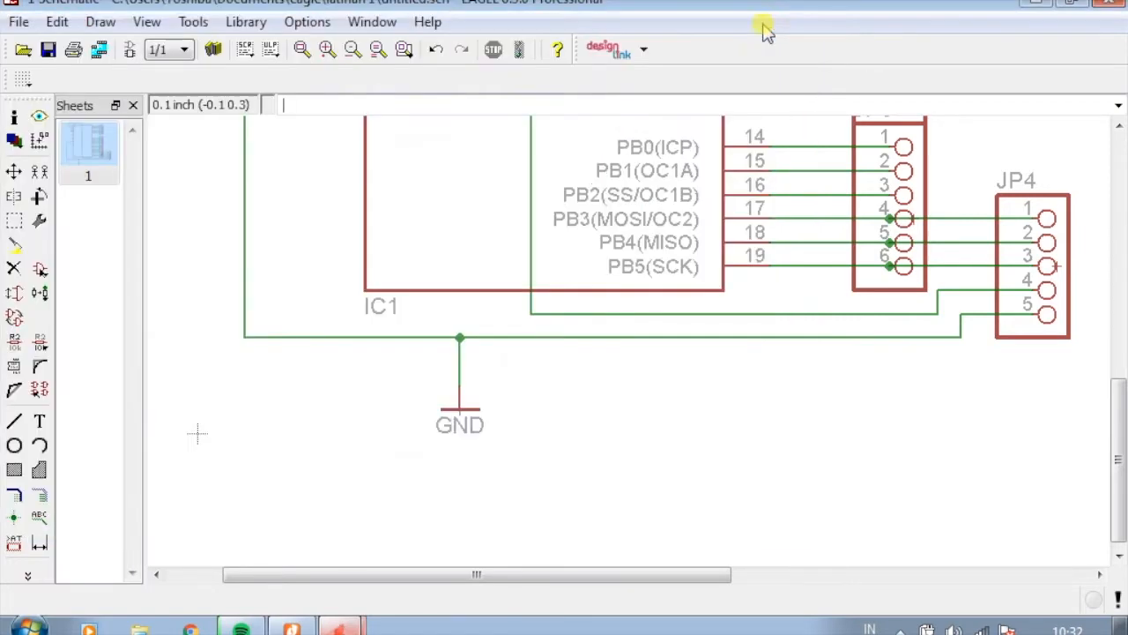
# Review the whole schematic, check the supply connections in the mega8 PDF in Nitro Pro, and return to the EAGLE schematic
pyautogui.scroll(-2, 617, 423)
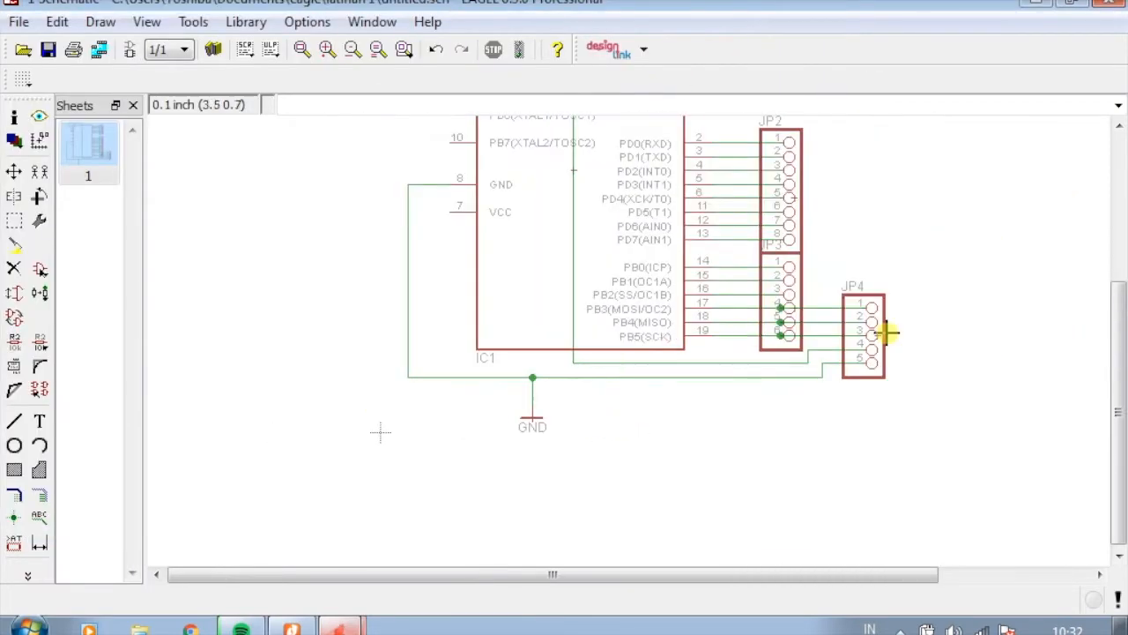
pyautogui.scroll(1, 899, 194)
pyautogui.scroll(-2, 696, 308)
pyautogui.scroll(-1, 626, 302)
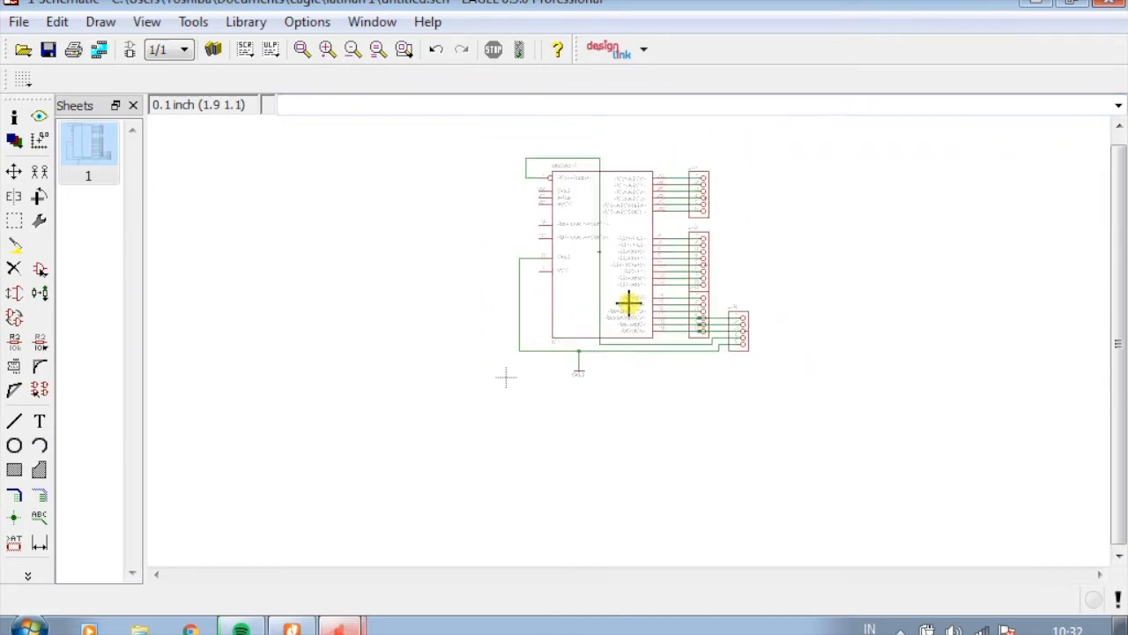
pyautogui.scroll(2, 635, 199)
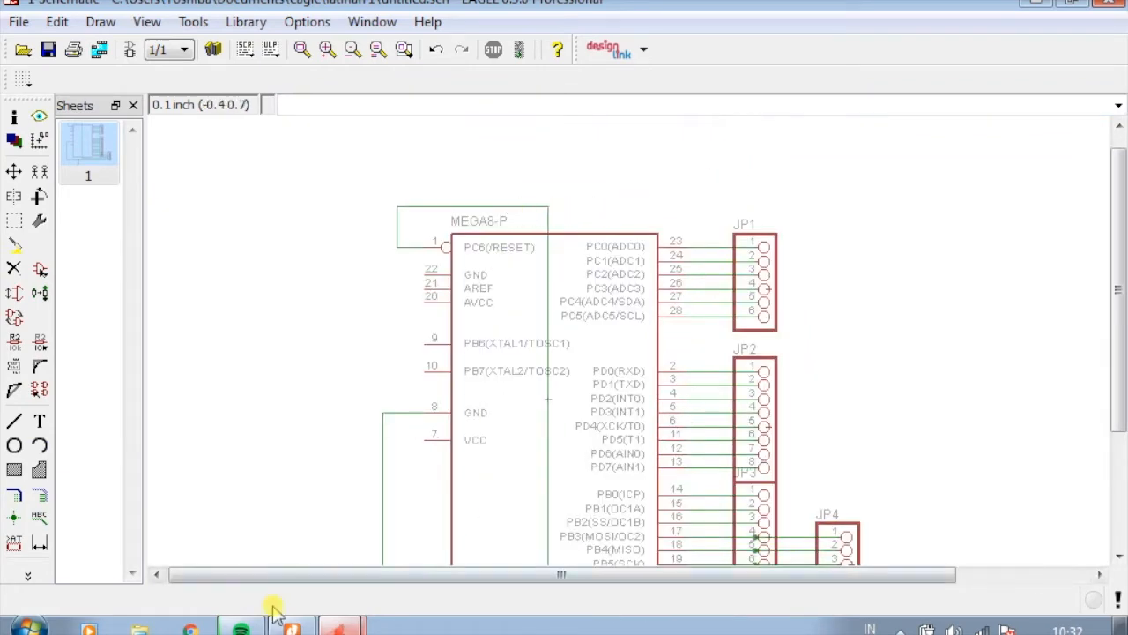
pyautogui.click(339, 627)
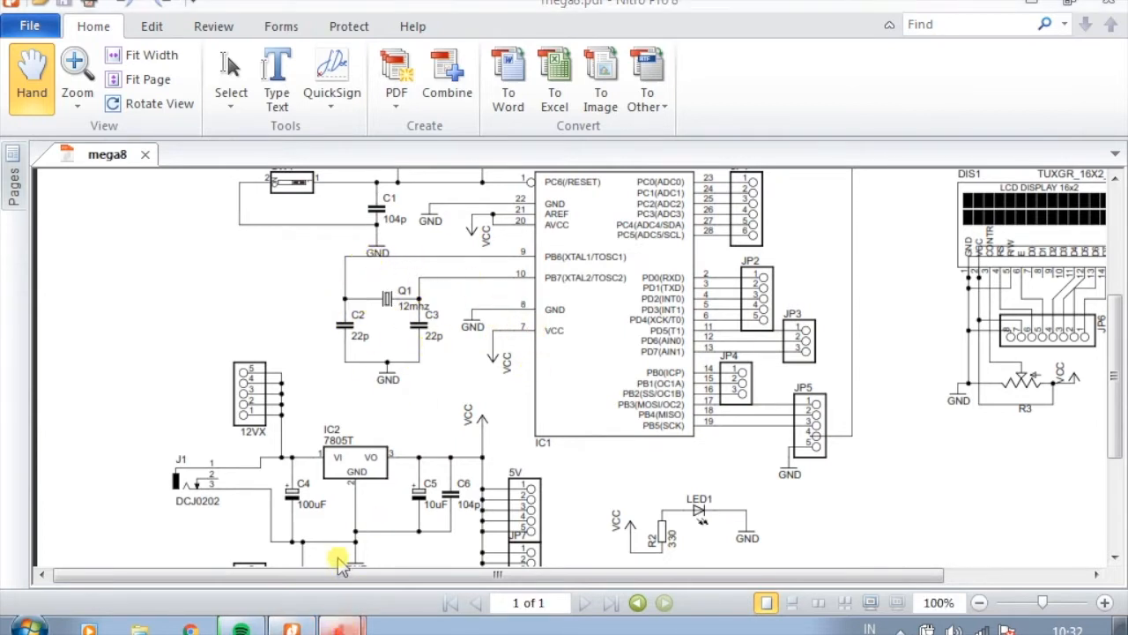
pyautogui.click(338, 596)
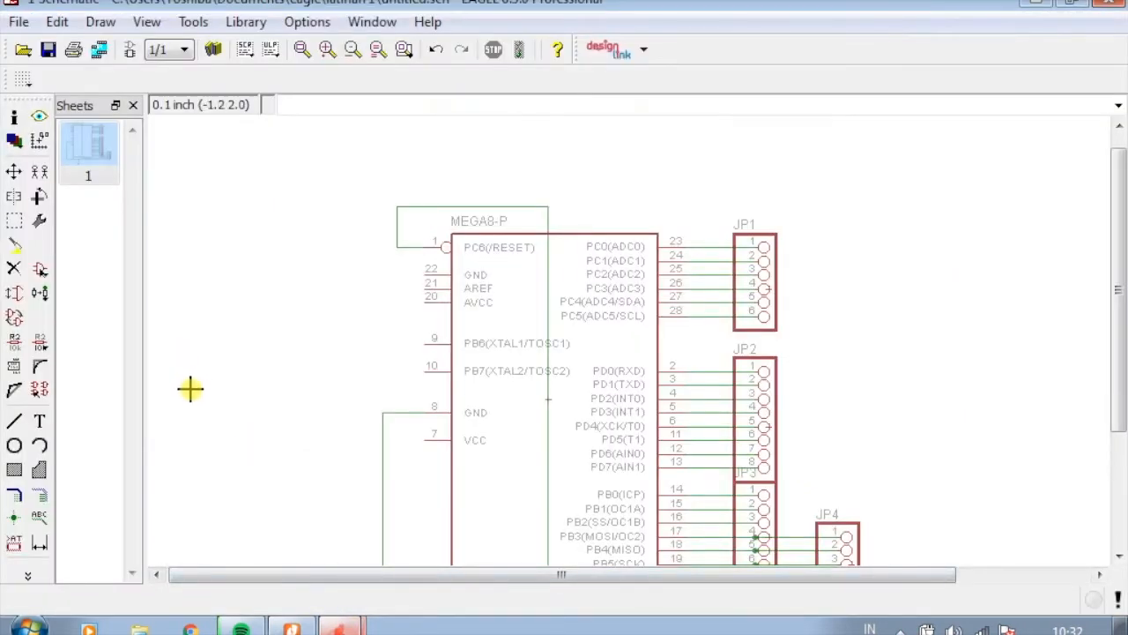
# Add a +5V symbol from supply1, rotated to point away from IC1, outside the ground net and level with pin 7, VCC
pyautogui.click(44, 271)
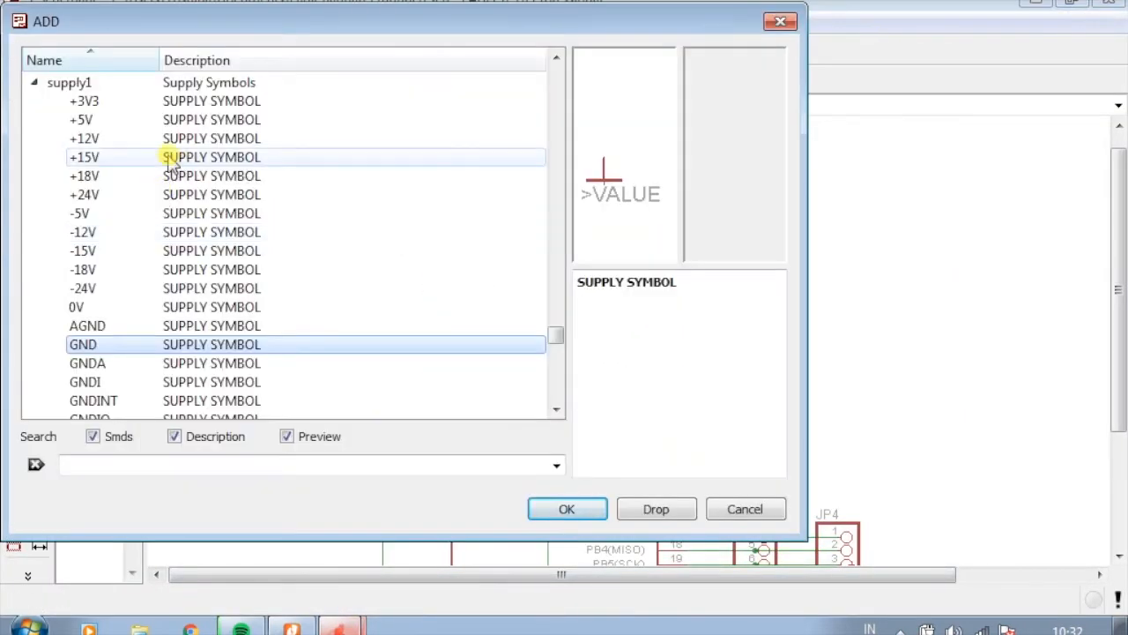
pyautogui.click(131, 124)
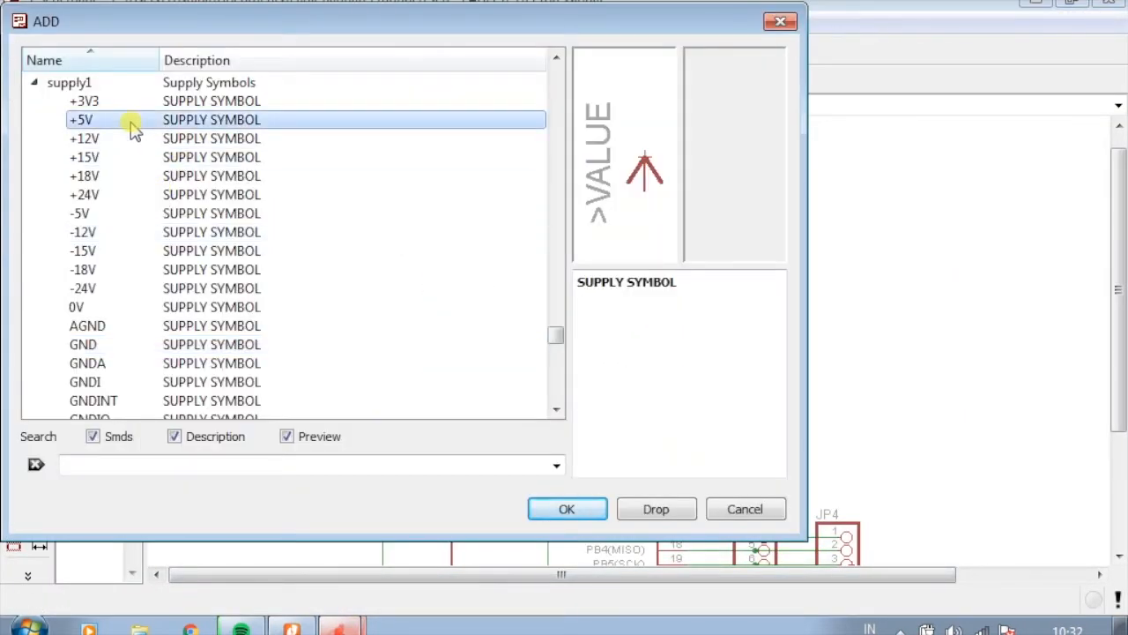
pyautogui.click(567, 510)
pyautogui.scroll(3, 451, 448)
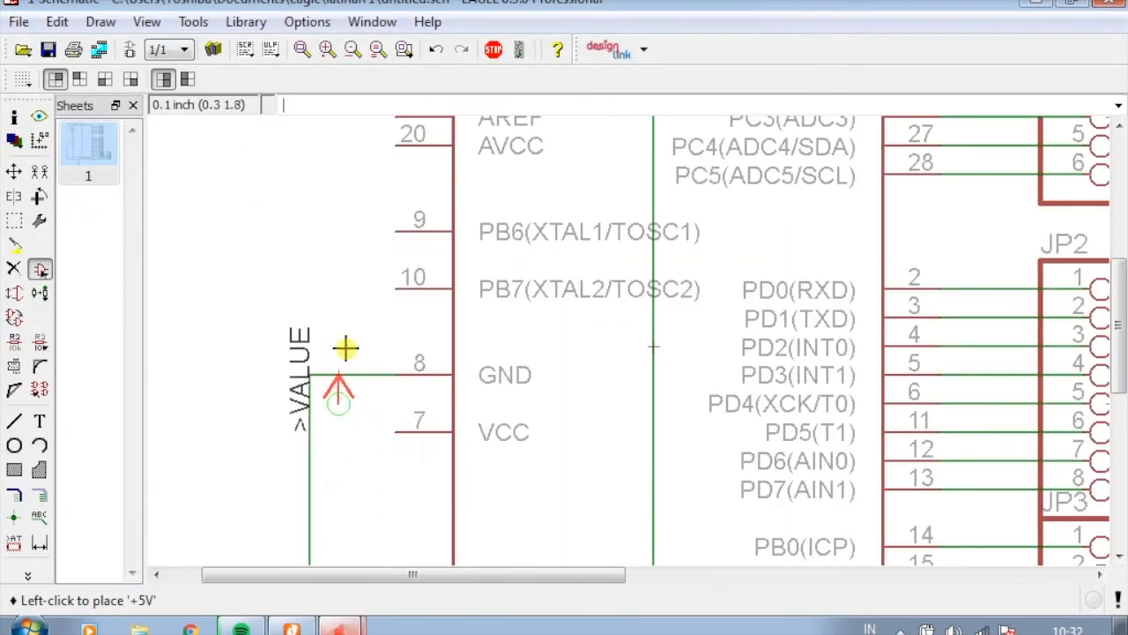
pyautogui.rightClick(264, 388)
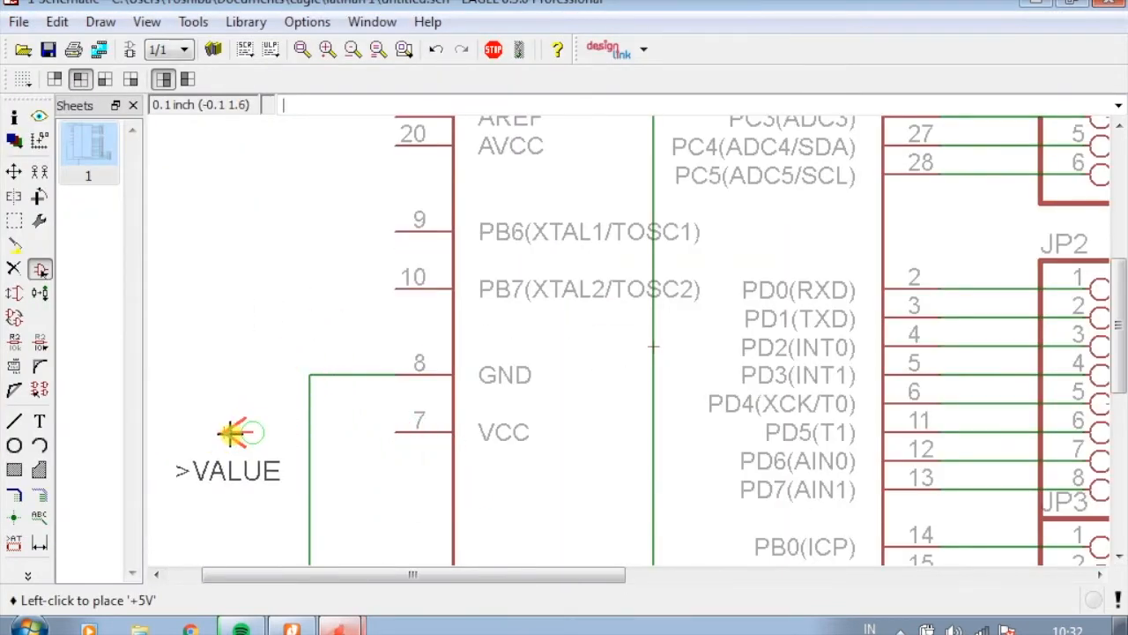
pyautogui.click(236, 432)
# Draw a straight net from the +5V symbol across the ground line to IC1 pin 7, VCC
pyautogui.click(39, 494)
pyautogui.scroll(2, 268, 441)
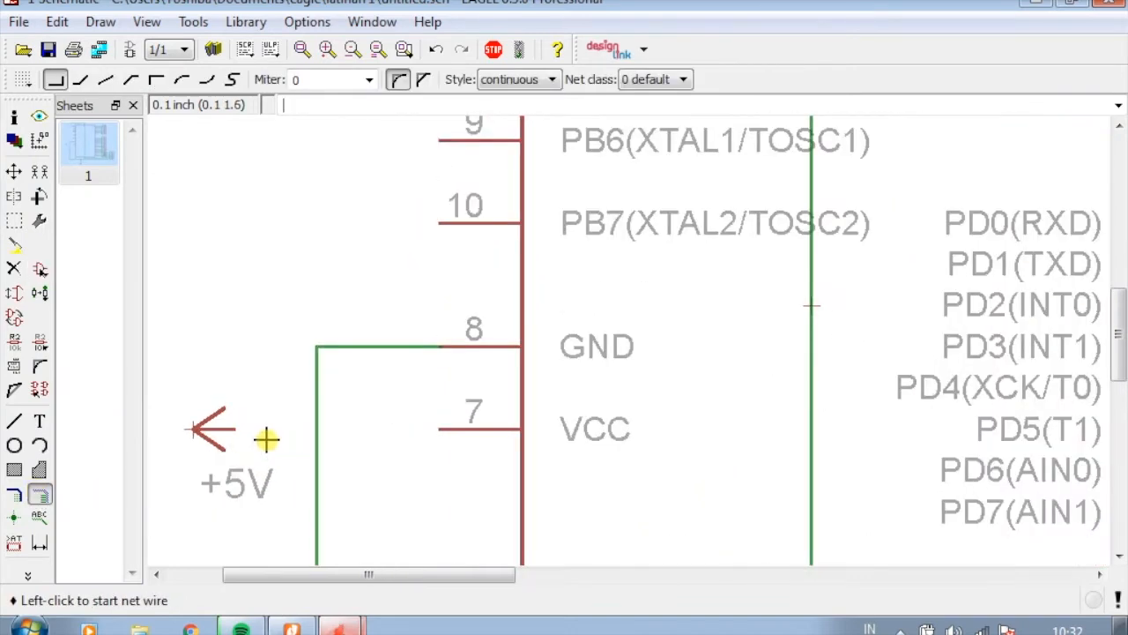
pyautogui.click(240, 431)
pyautogui.click(435, 432)
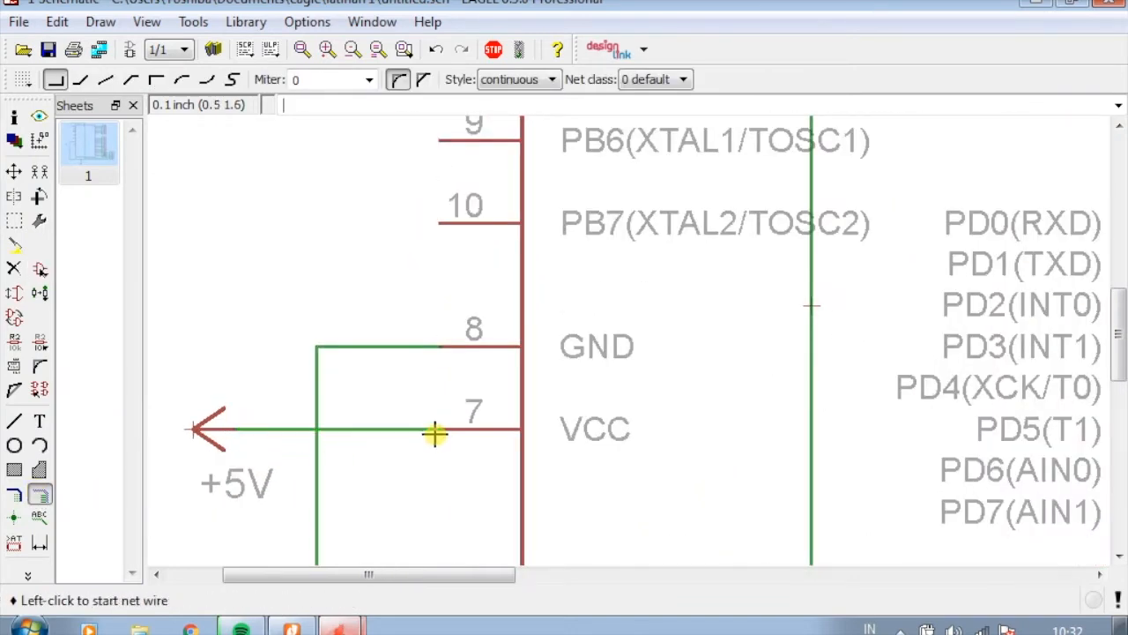
# Examine where the +5V net crosses the ground net and compare it with the junction above the GND symbol
pyautogui.scroll(-3, 340, 491)
pyautogui.scroll(4, 373, 444)
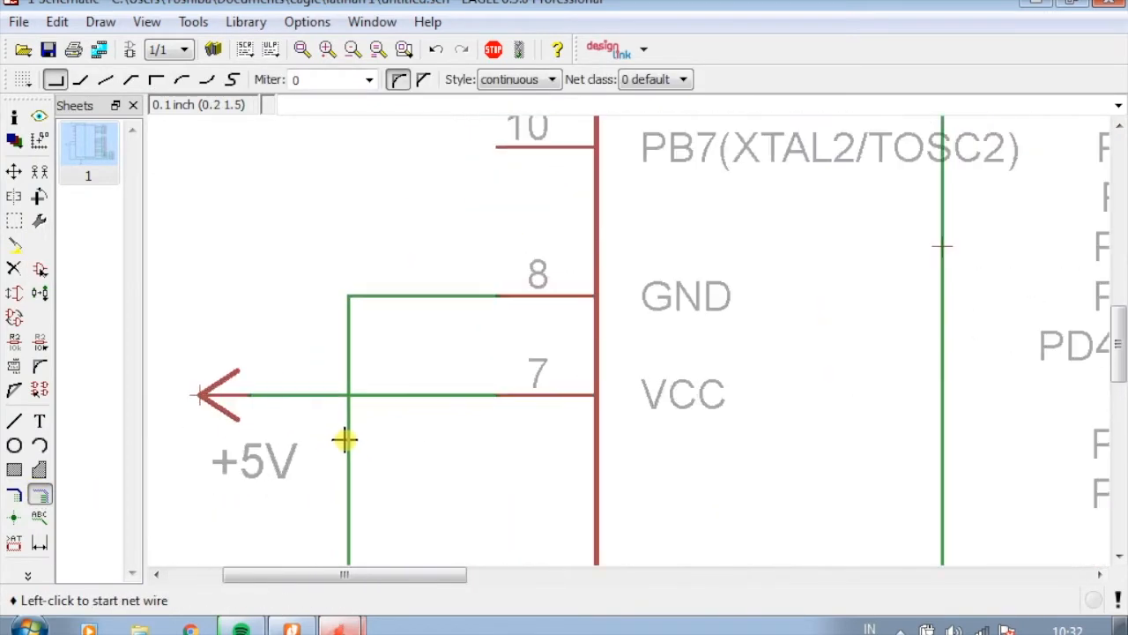
pyautogui.scroll(2, 373, 419)
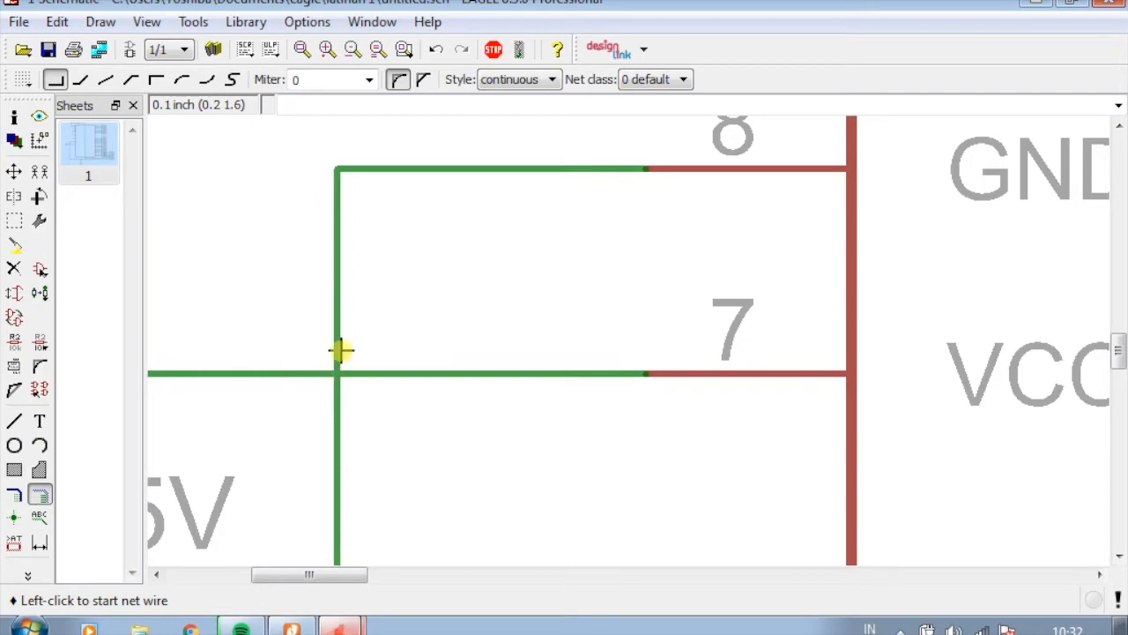
pyautogui.scroll(-5, 553, 415)
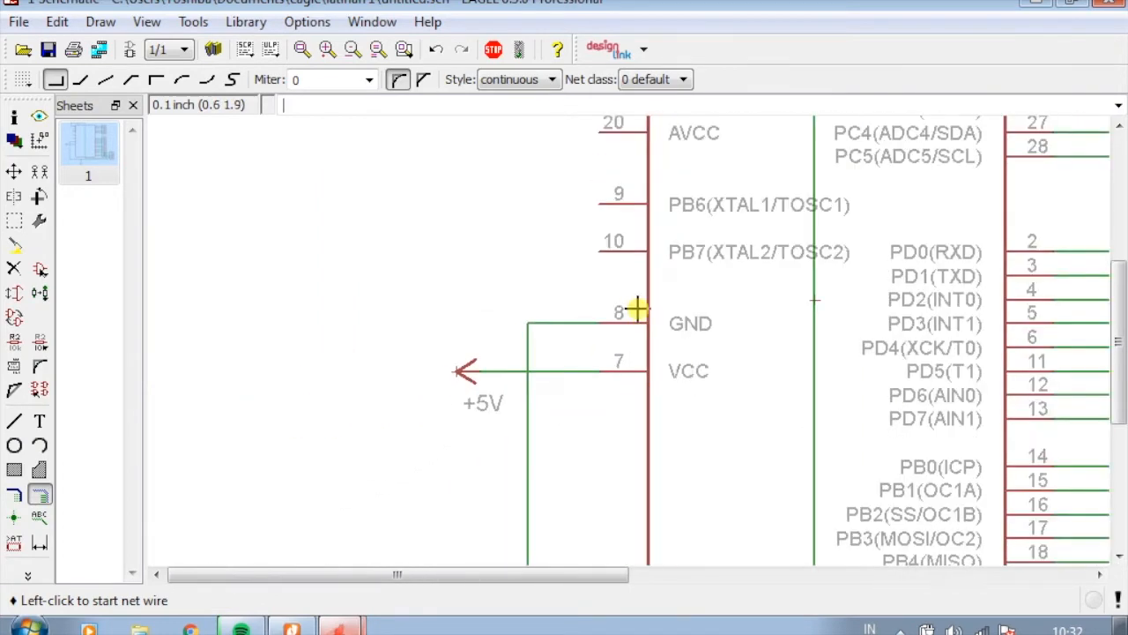
pyautogui.scroll(5, 692, 529)
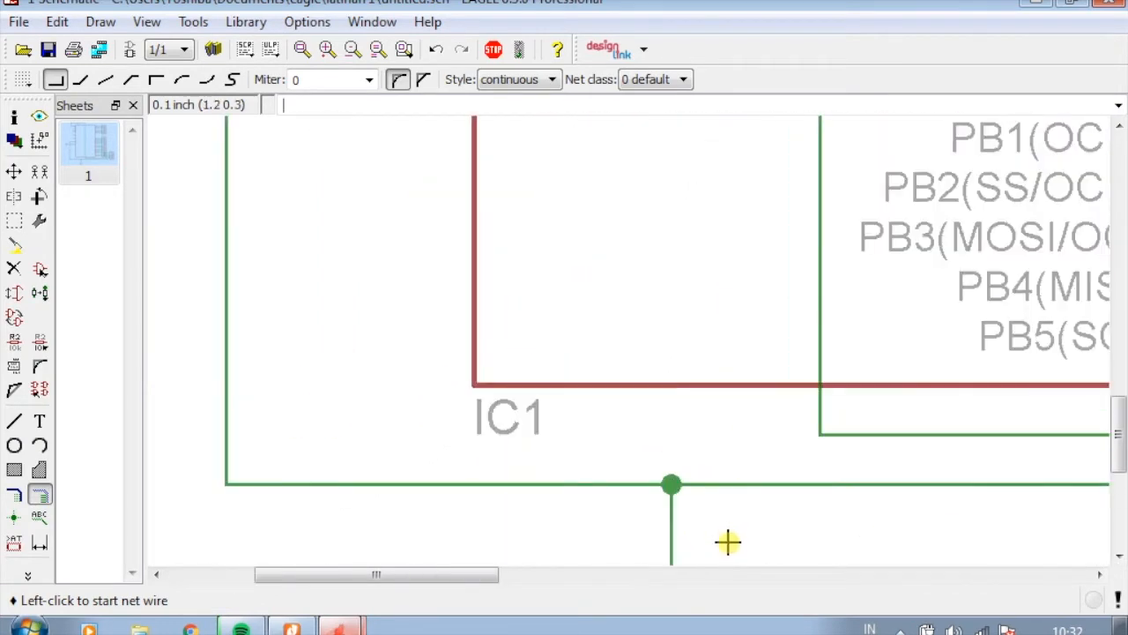
pyautogui.scroll(-4, 657, 454)
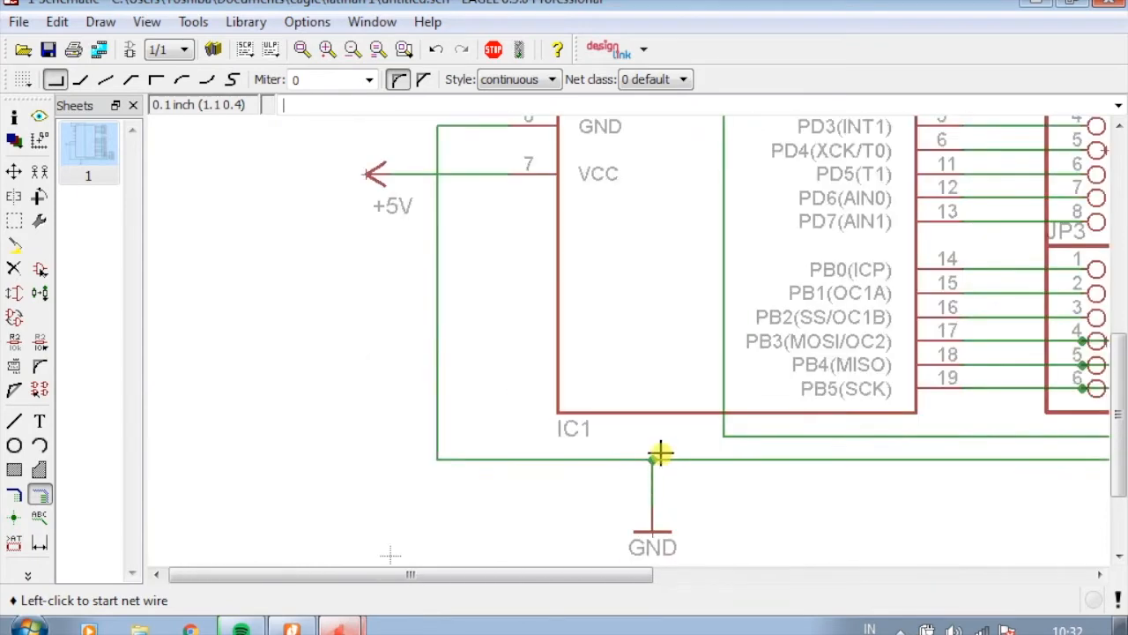
# Move the +5V symbol inside the ground net, between the vertical ground line and IC1, level with pin 7, VCC
pyautogui.scroll(3, 564, 235)
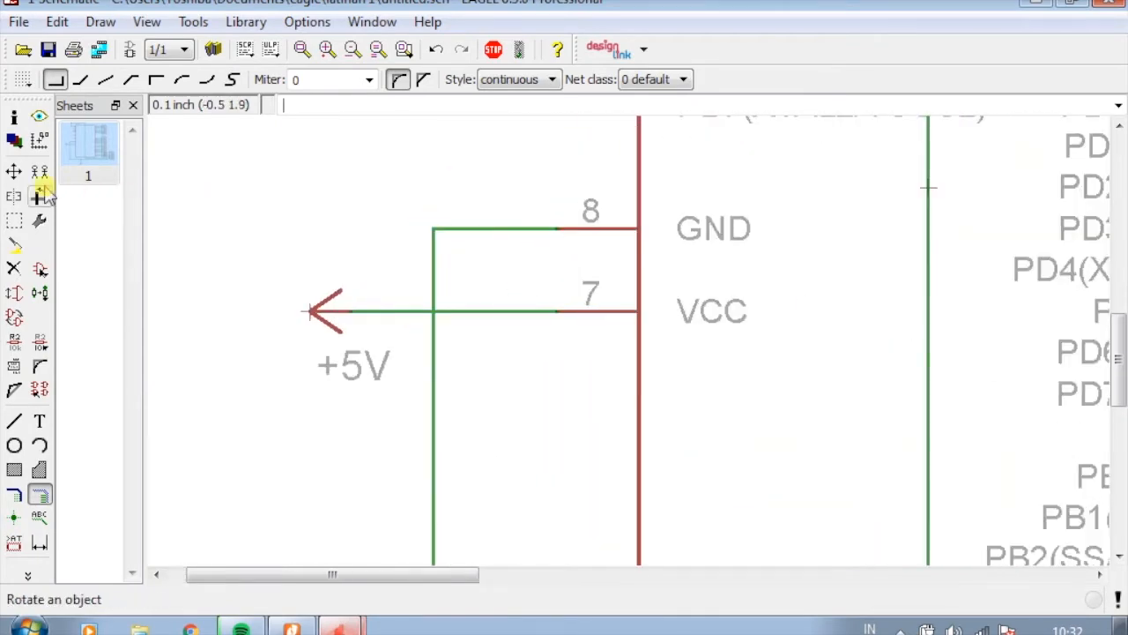
pyautogui.click(16, 173)
pyautogui.click(313, 311)
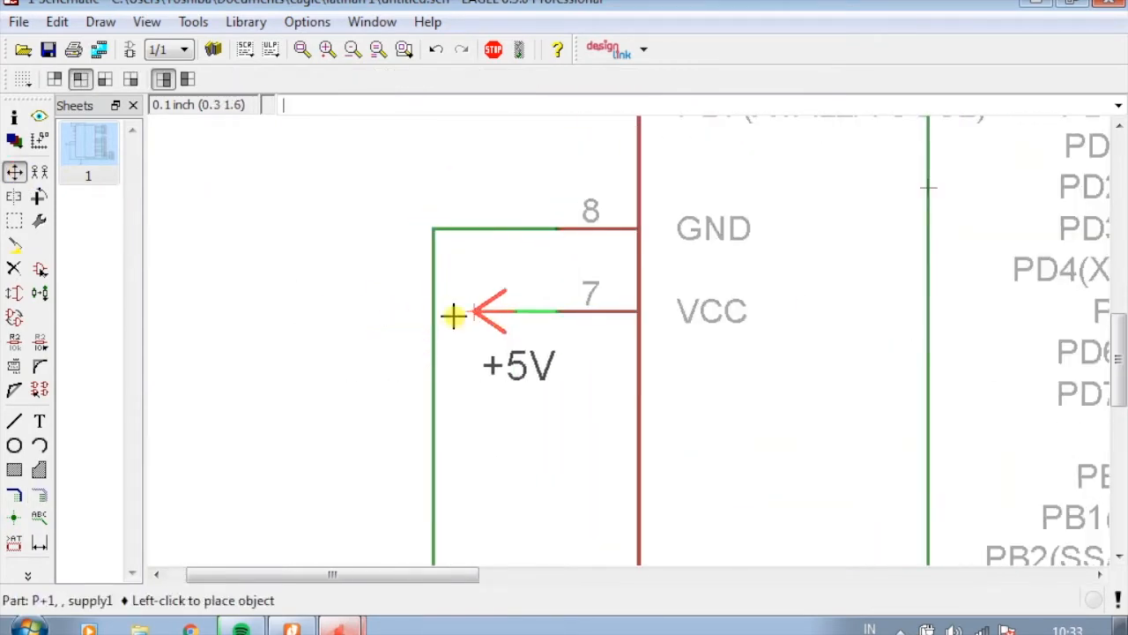
pyautogui.click(476, 312)
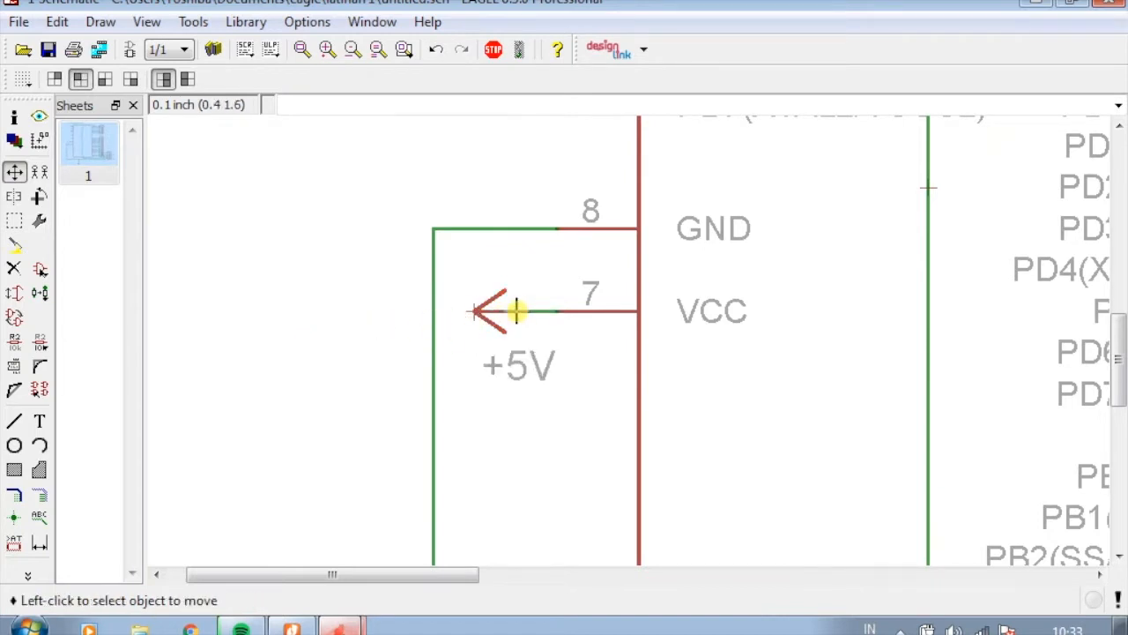
pyautogui.click(474, 315)
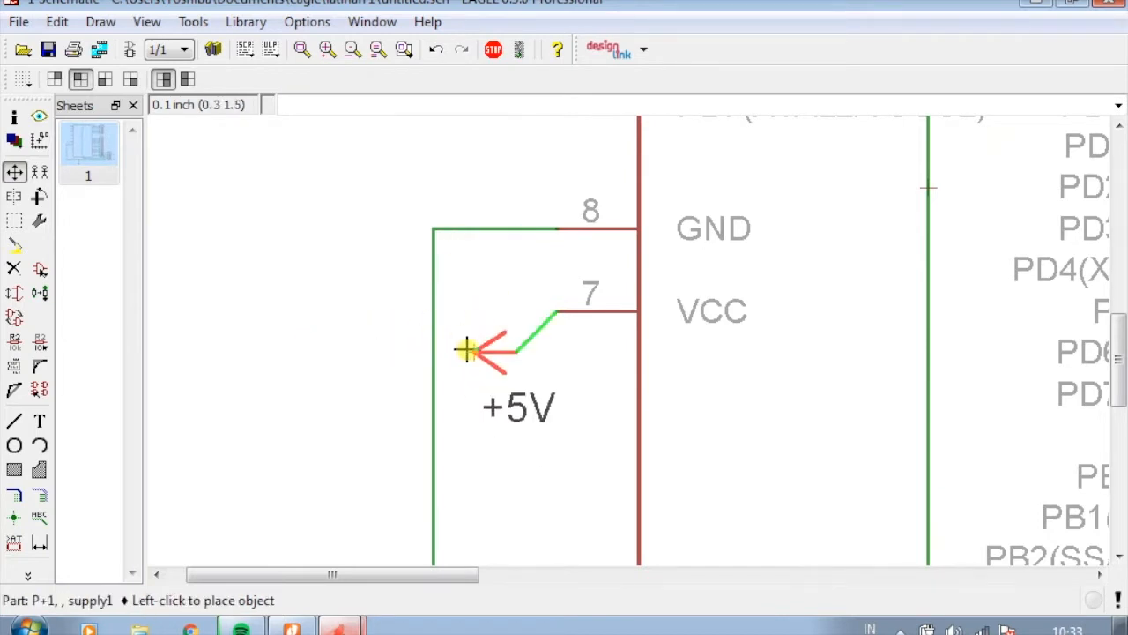
pyautogui.click(476, 304)
# Start adding a part, collapse the supply1 library and expand the CRYSTAL device in the crystal library
pyautogui.scroll(-3, 536, 419)
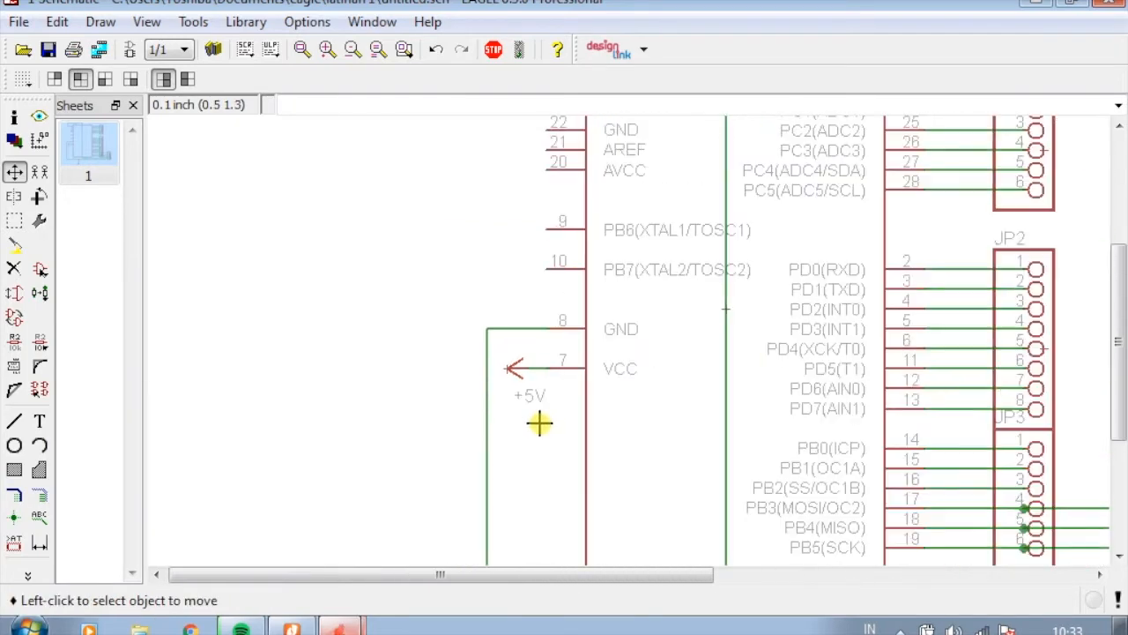
pyautogui.scroll(-2, 442, 336)
pyautogui.scroll(2, 479, 282)
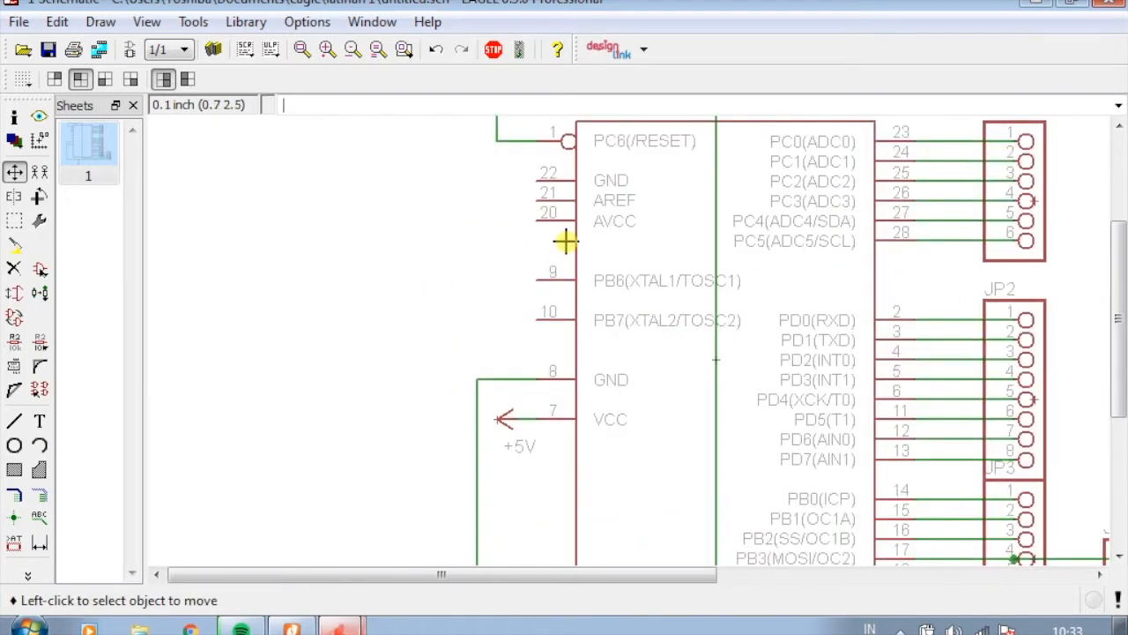
pyautogui.scroll(2, 537, 303)
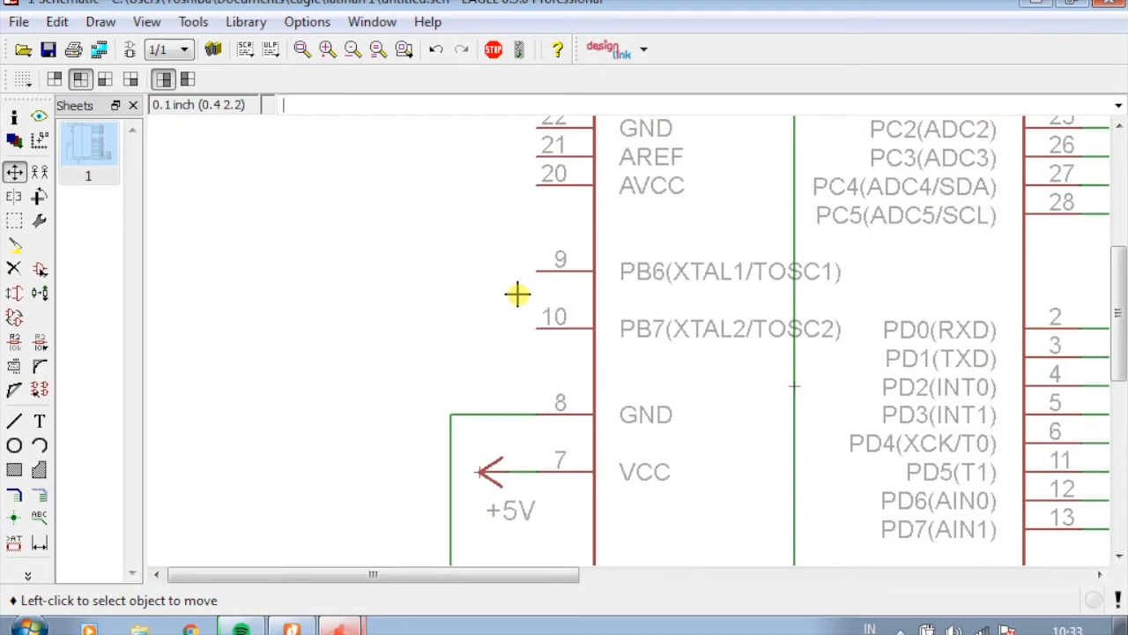
pyautogui.click(39, 268)
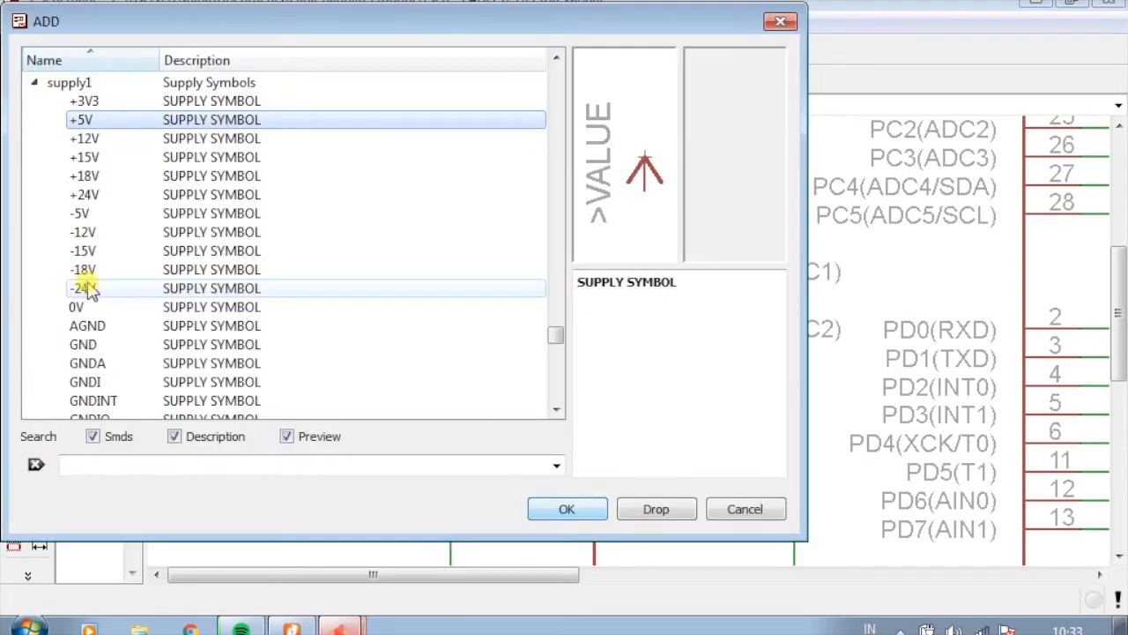
pyautogui.click(34, 82)
pyautogui.scroll(20, 79, 304)
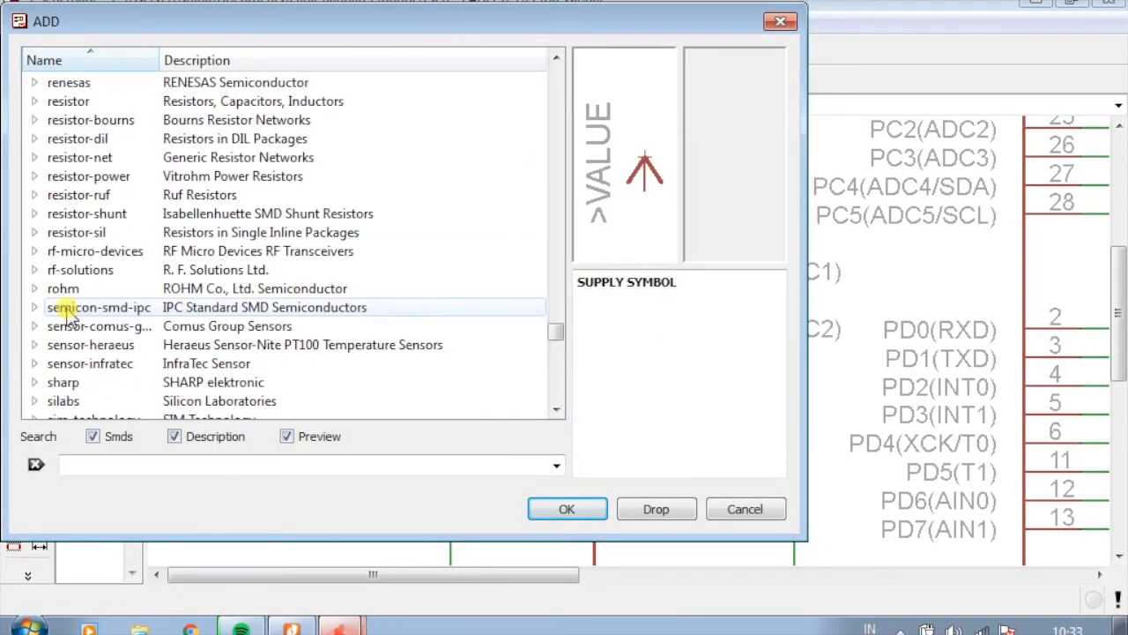
pyautogui.scroll(20, 66, 315)
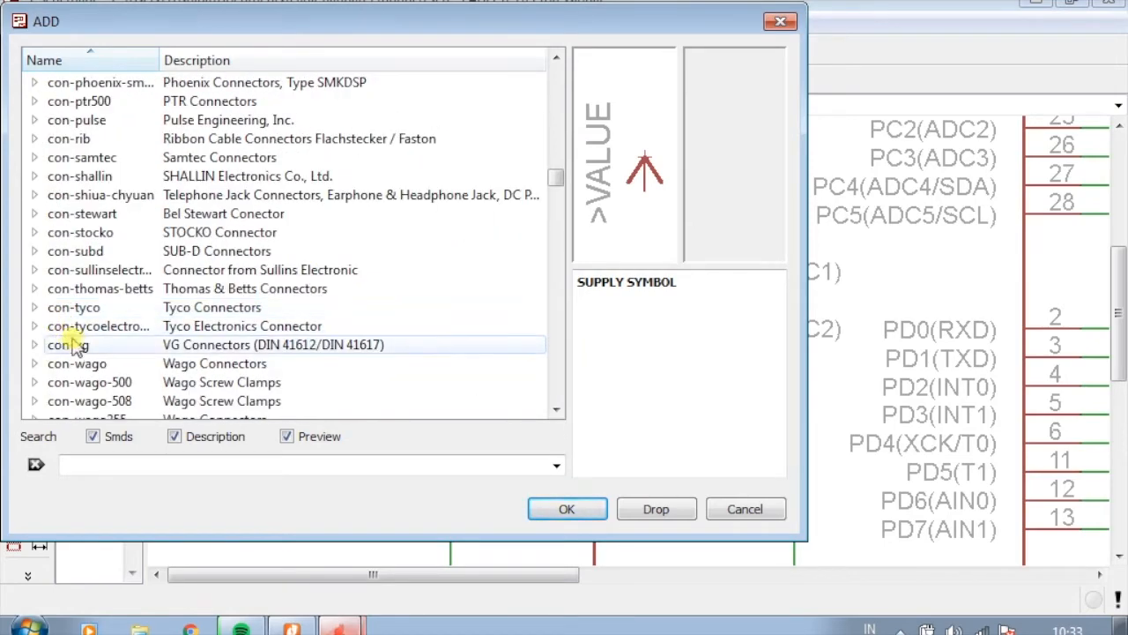
pyautogui.scroll(13, 80, 348)
pyautogui.scroll(10, 80, 348)
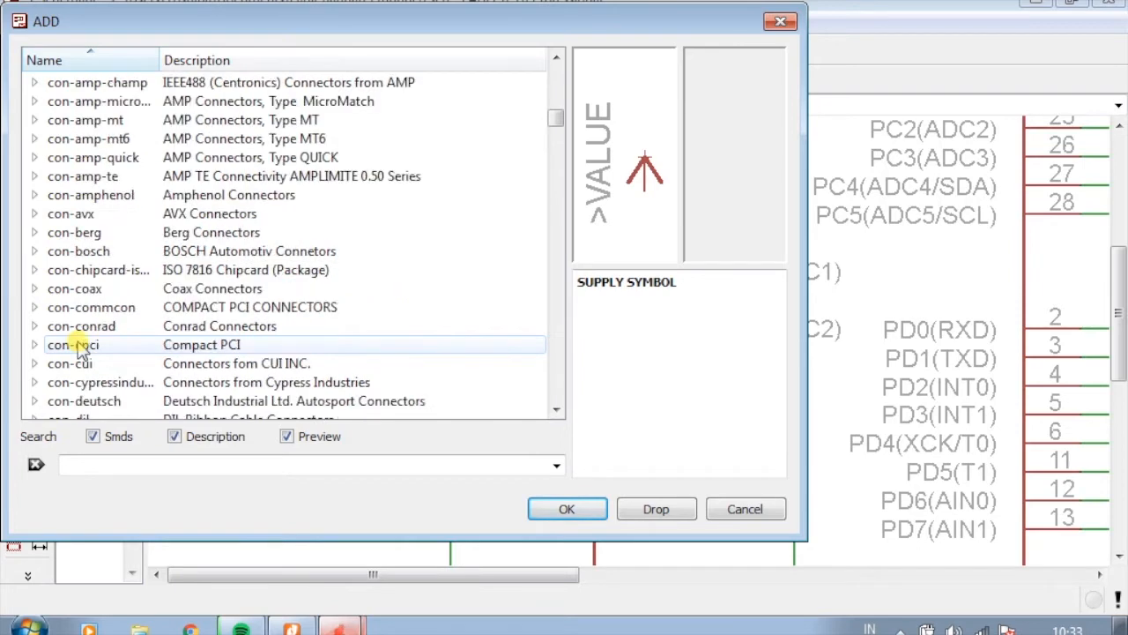
pyautogui.scroll(-20, 78, 346)
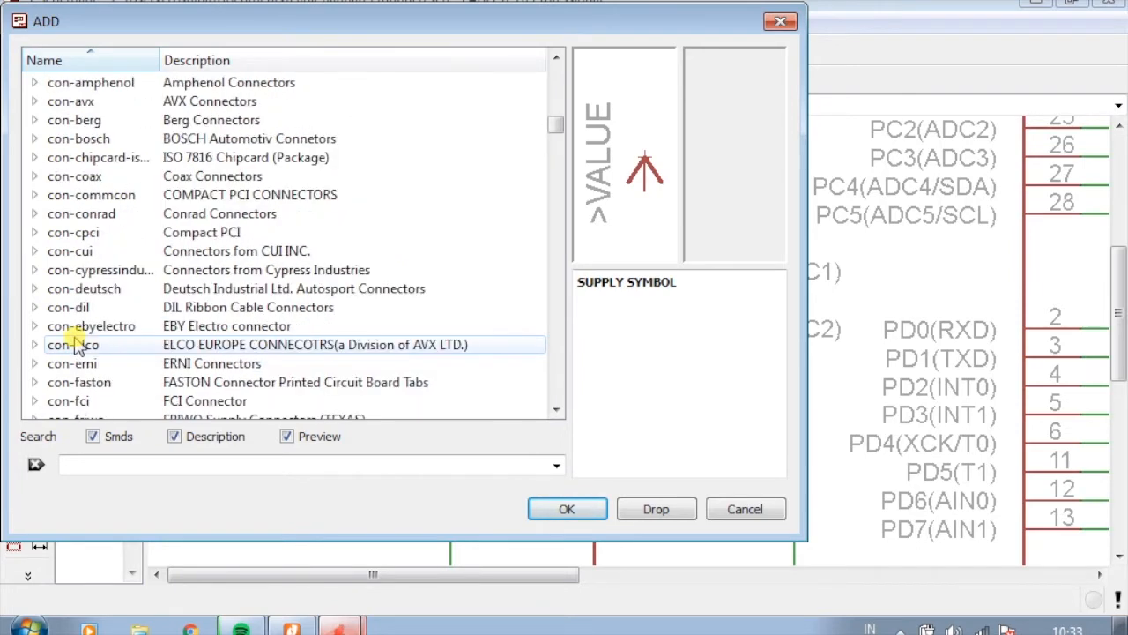
pyautogui.scroll(-6, 78, 346)
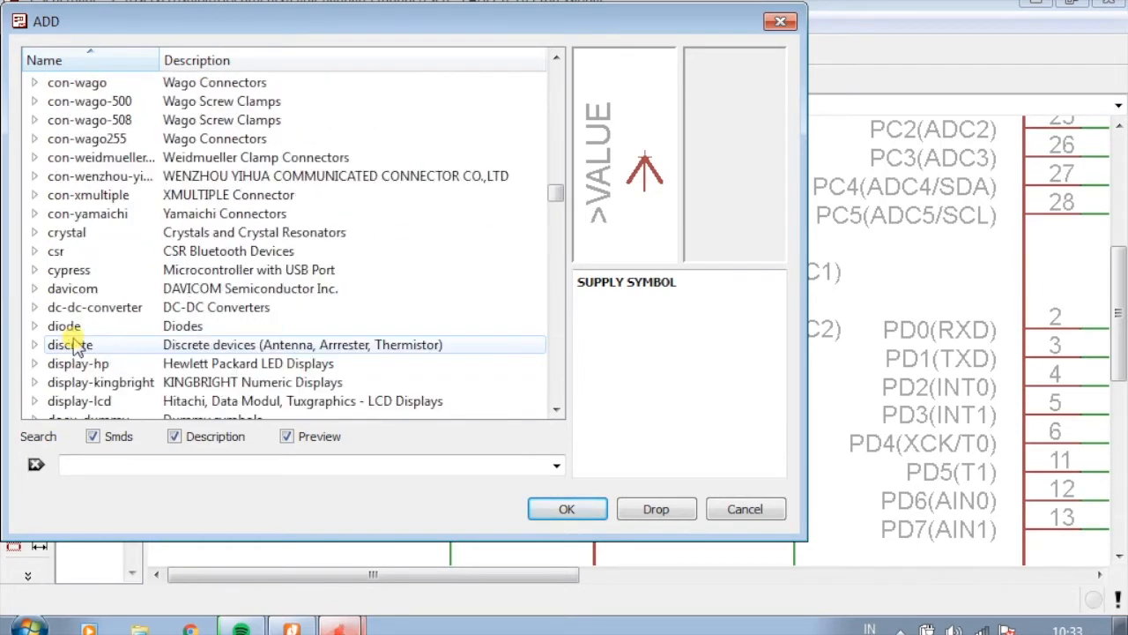
pyautogui.click(35, 232)
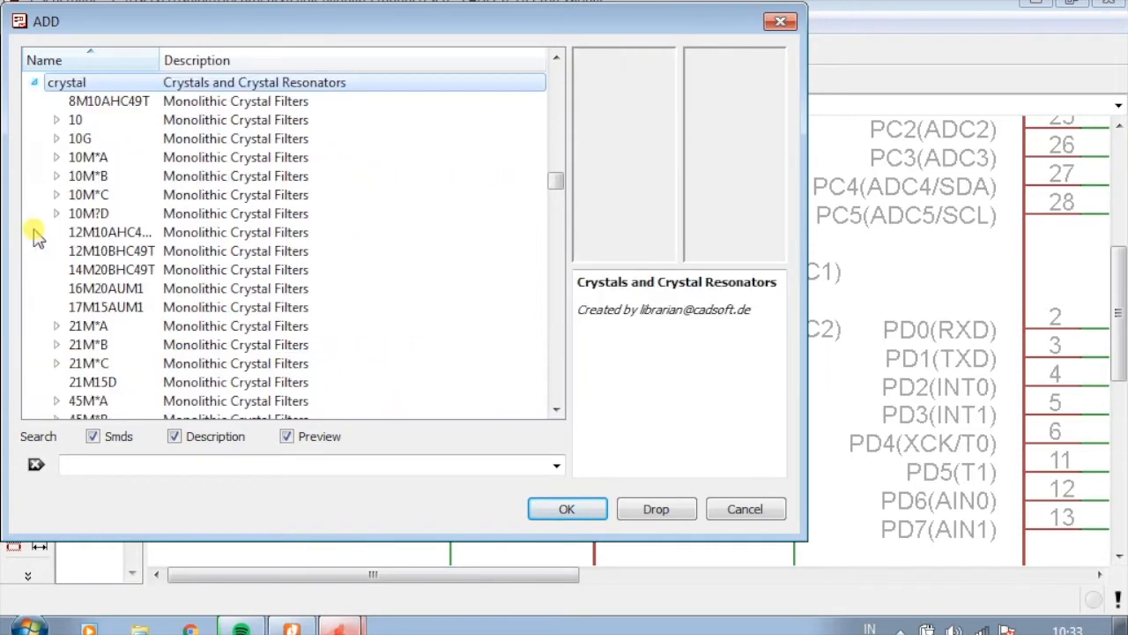
pyautogui.scroll(-4, 132, 186)
pyautogui.scroll(-4, 134, 207)
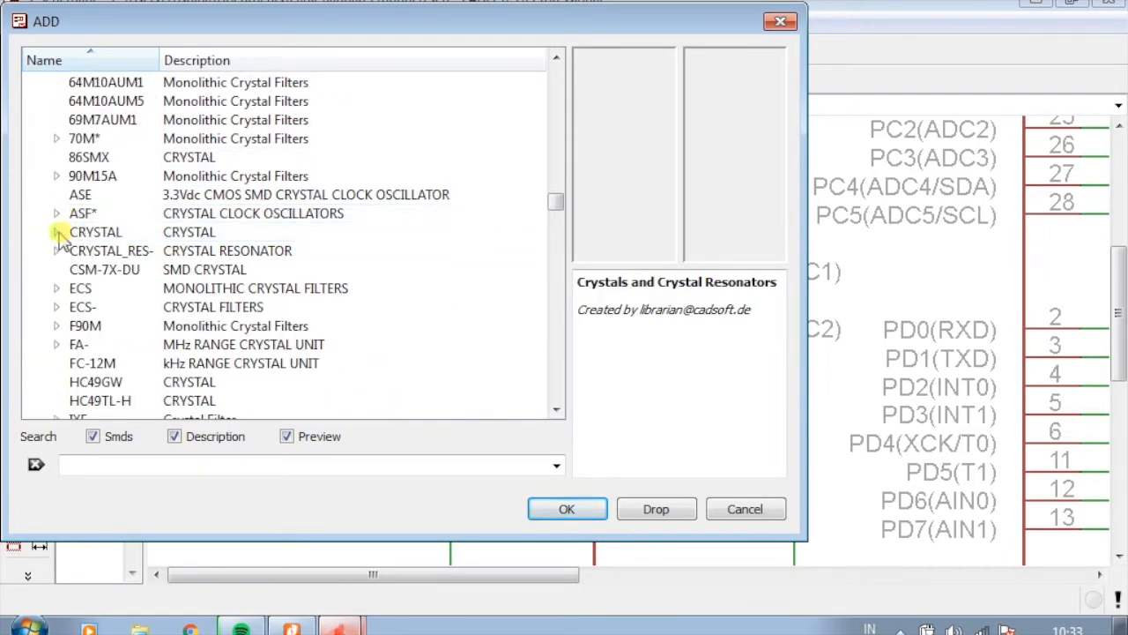
pyautogui.click(57, 233)
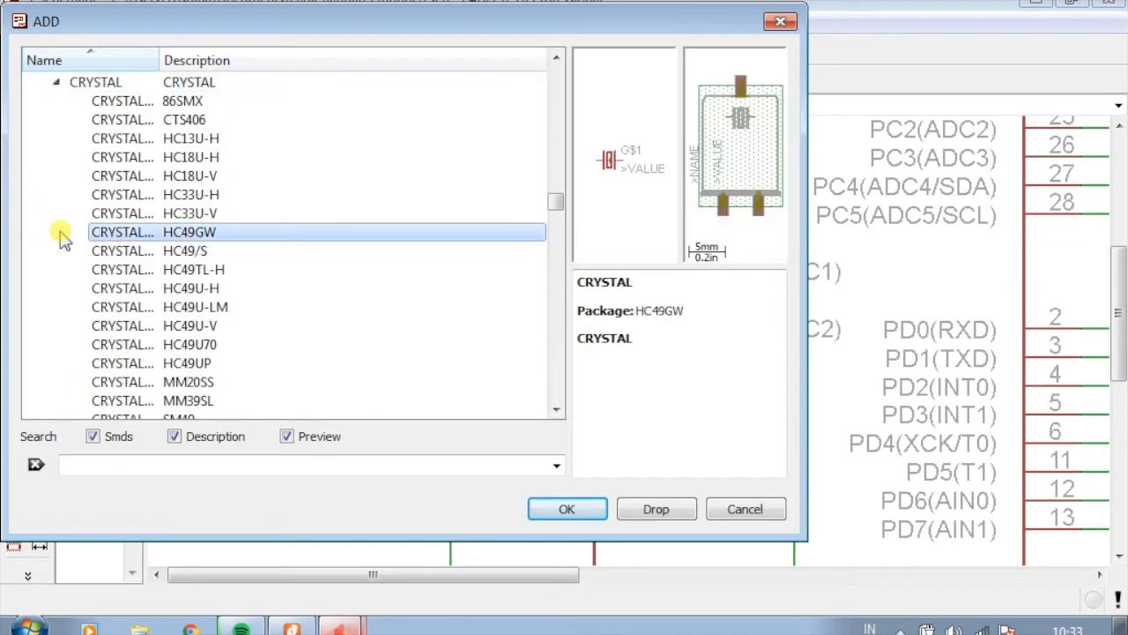
# Compare the package previews of the CRYSTAL device and select the HC49/S variant
pyautogui.click(187, 212)
pyautogui.click(185, 175)
pyautogui.click(192, 159)
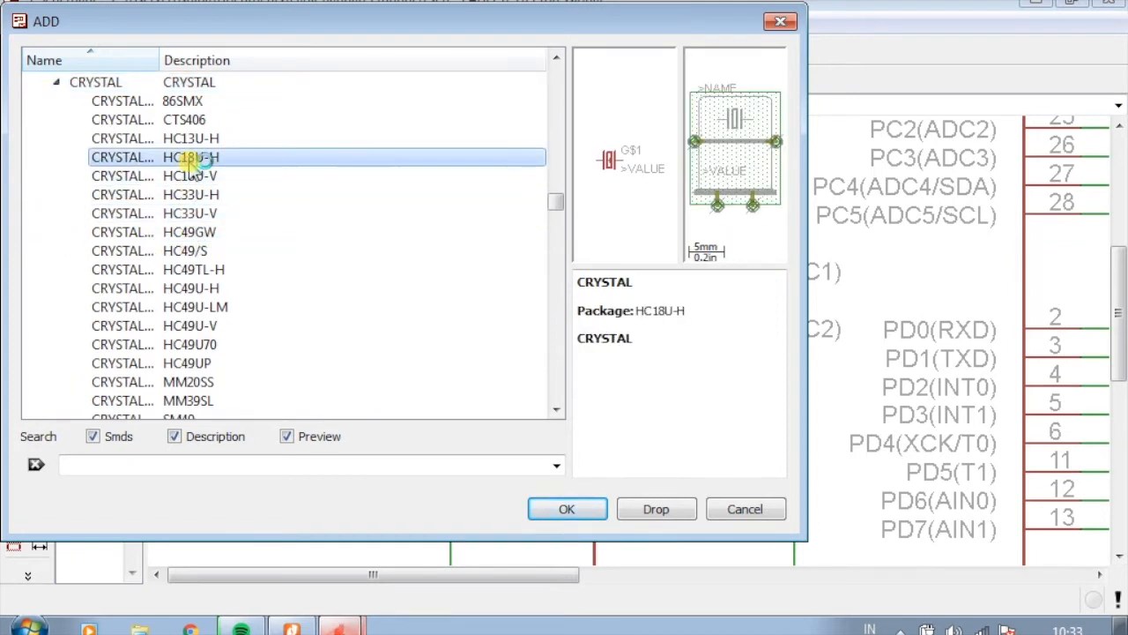
pyautogui.press('Up')
pyautogui.press('Up')
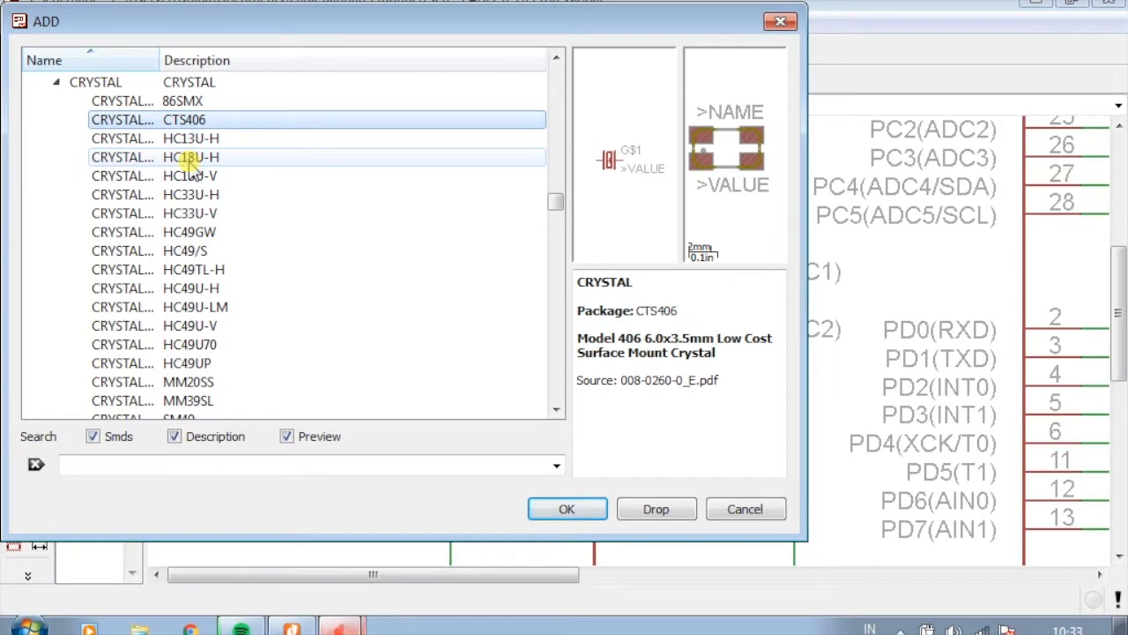
pyautogui.press('Up')
pyautogui.press('Down')
pyautogui.press('Down')
pyautogui.press('Down')
pyautogui.press('Down')
pyautogui.press('Down')
pyautogui.press('Down')
pyautogui.press('Down')
pyautogui.press('Down')
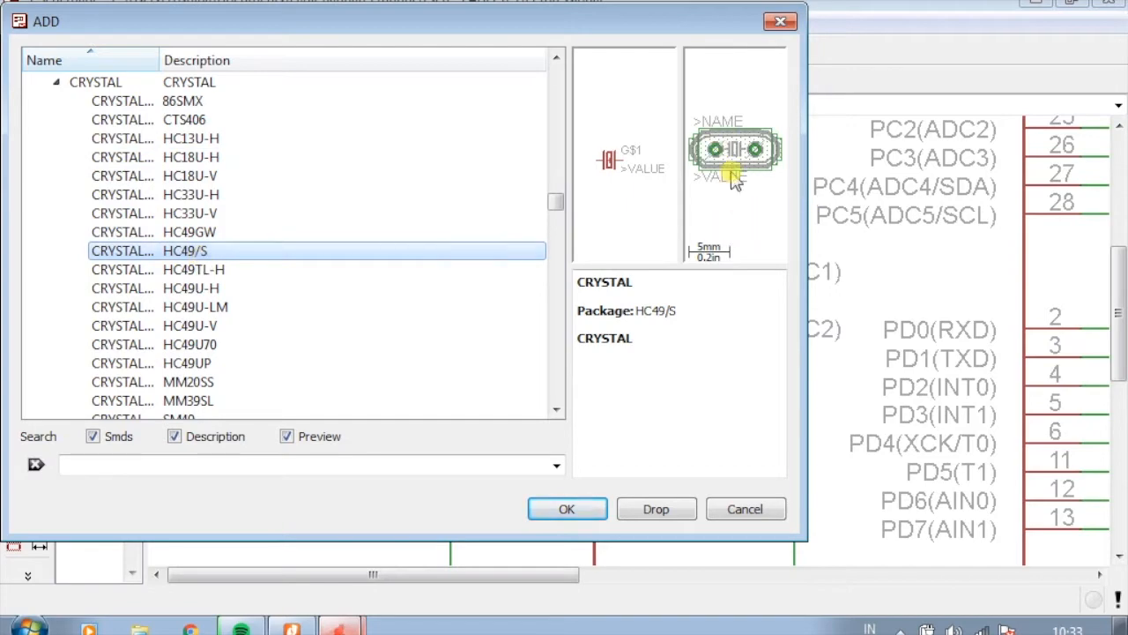
# Place the HC49/S crystal, rotated 90 degrees to stand vertically, outside IC1 with its ends level with pins 9 and 10
pyautogui.click(587, 511)
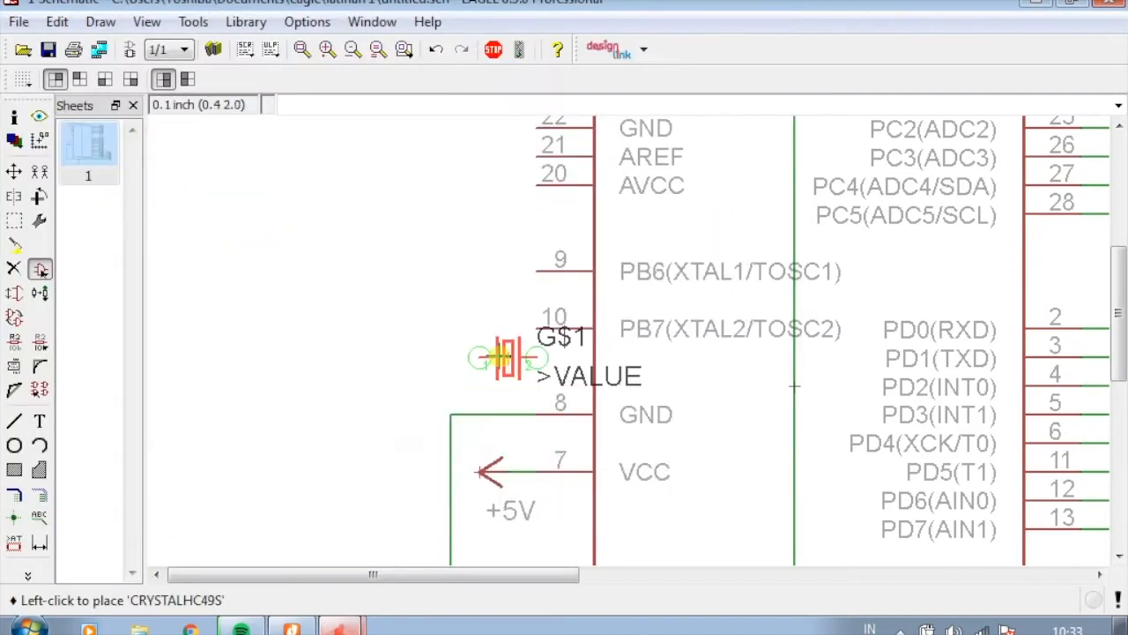
pyautogui.scroll(1, 500, 357)
pyautogui.rightClick(414, 313)
pyautogui.click(339, 286)
# Draw straight nets from IC1 pins 9, XTAL1, and 10, XTAL2, to the upper and lower ends of crystal Q1
pyautogui.click(39, 494)
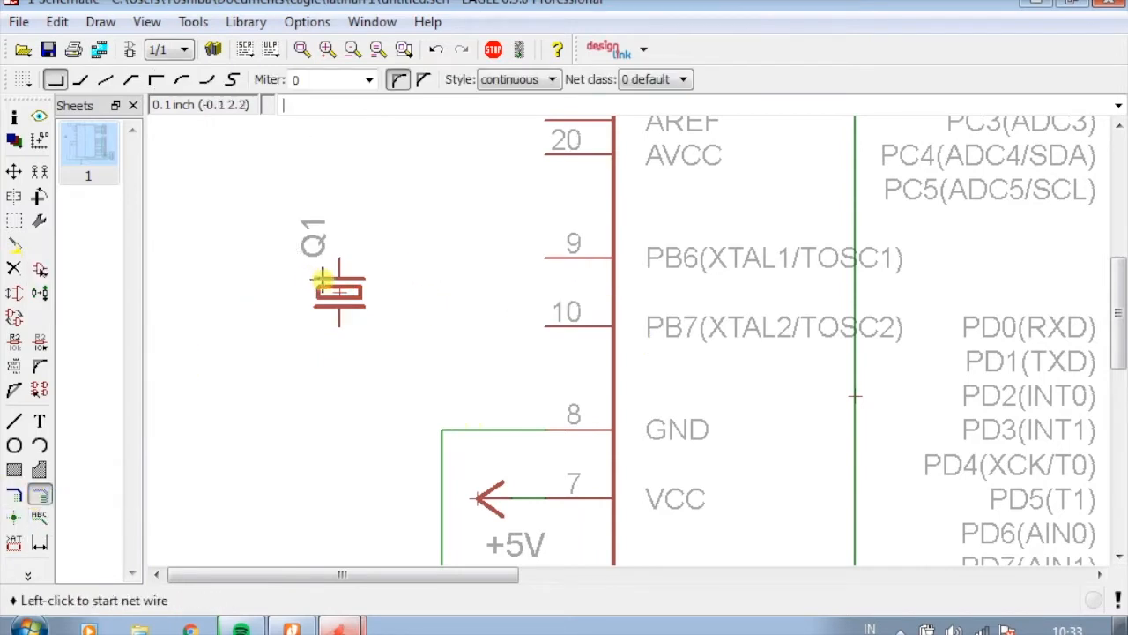
pyautogui.scroll(3, 494, 257)
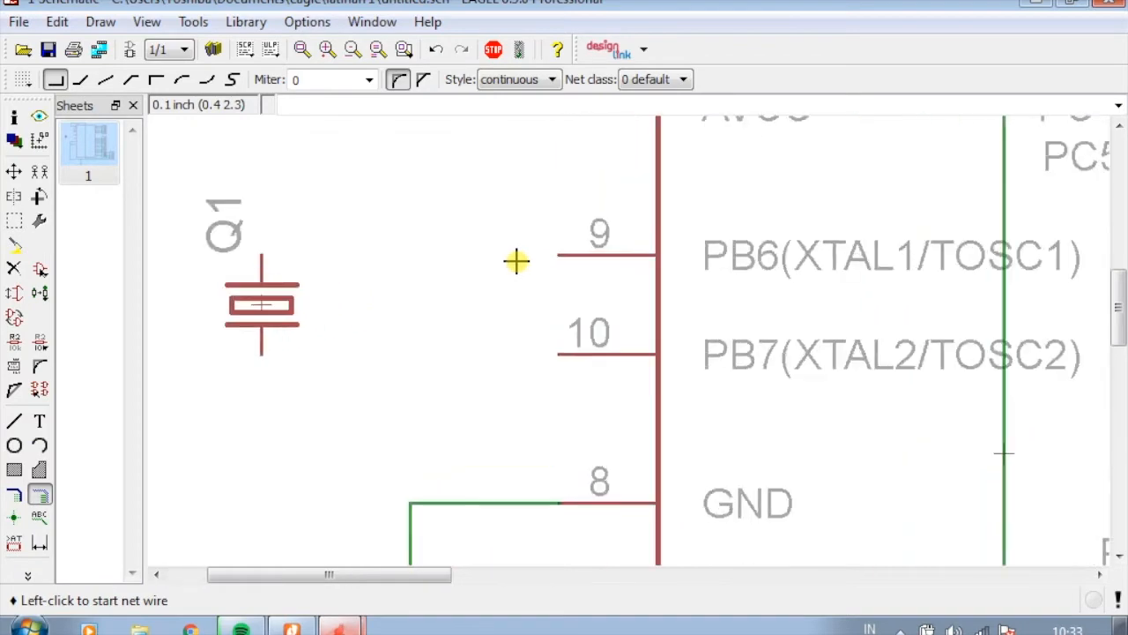
pyautogui.click(544, 257)
pyautogui.click(210, 255)
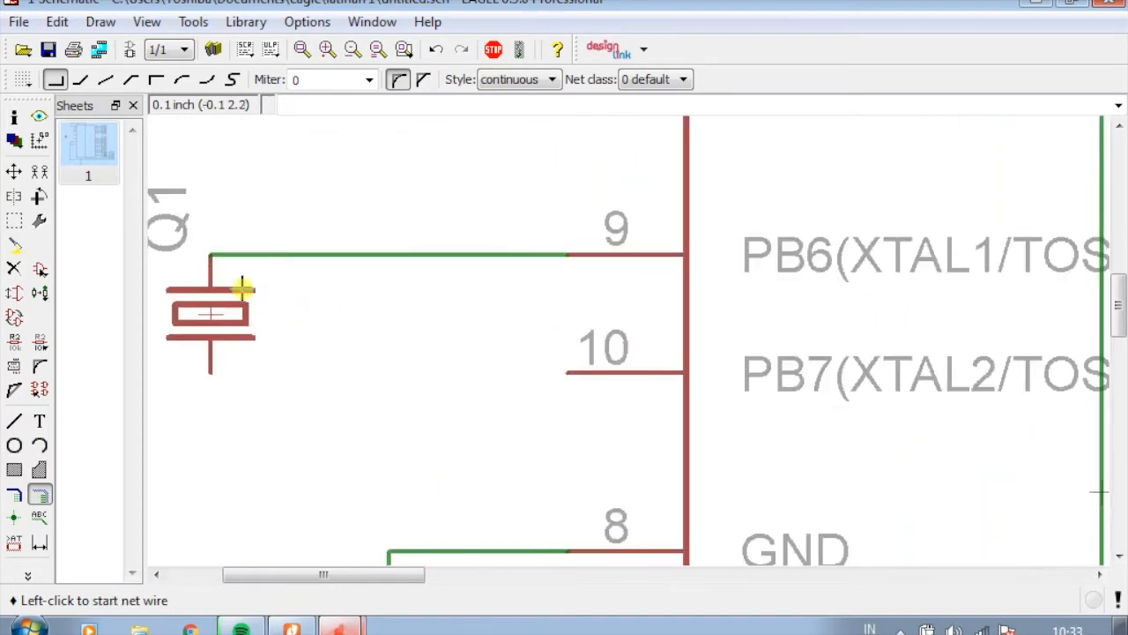
pyautogui.click(568, 372)
pyautogui.click(210, 372)
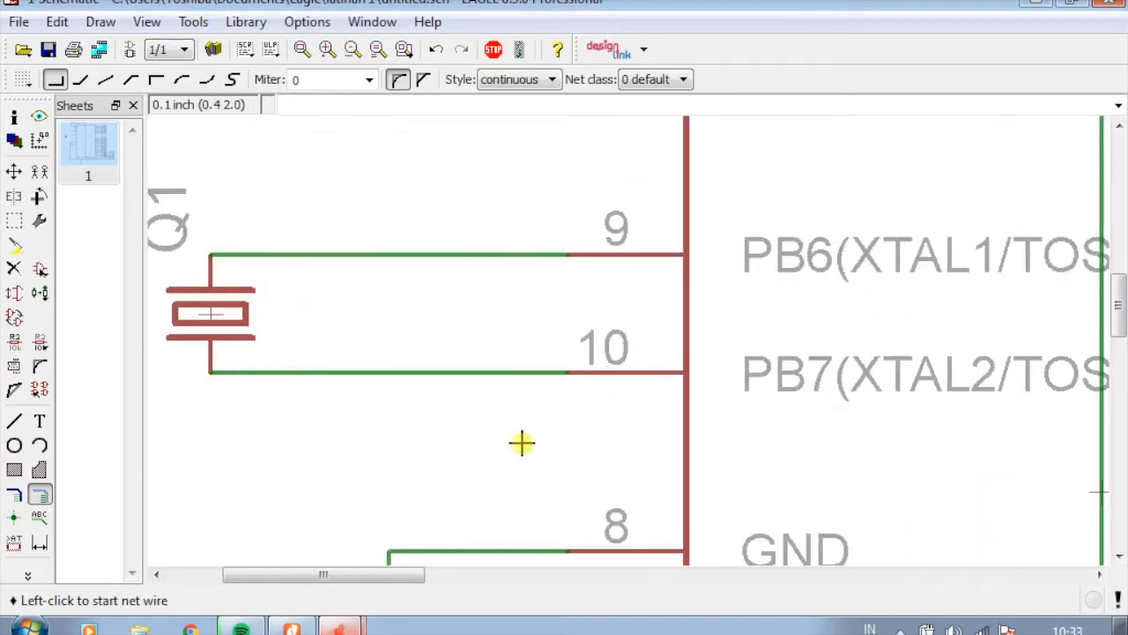
# Start adding another part, collapse the crystal library and expand the resistor library of resistors, capacitors and inductors
pyautogui.scroll(-3, 520, 443)
pyautogui.scroll(2, 291, 384)
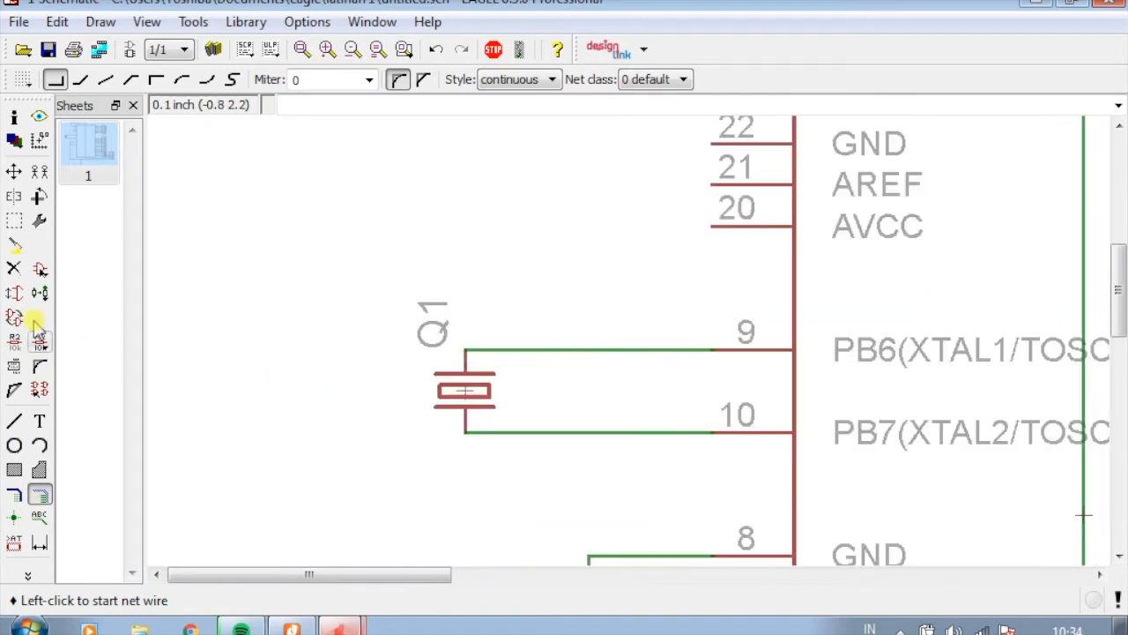
pyautogui.click(39, 267)
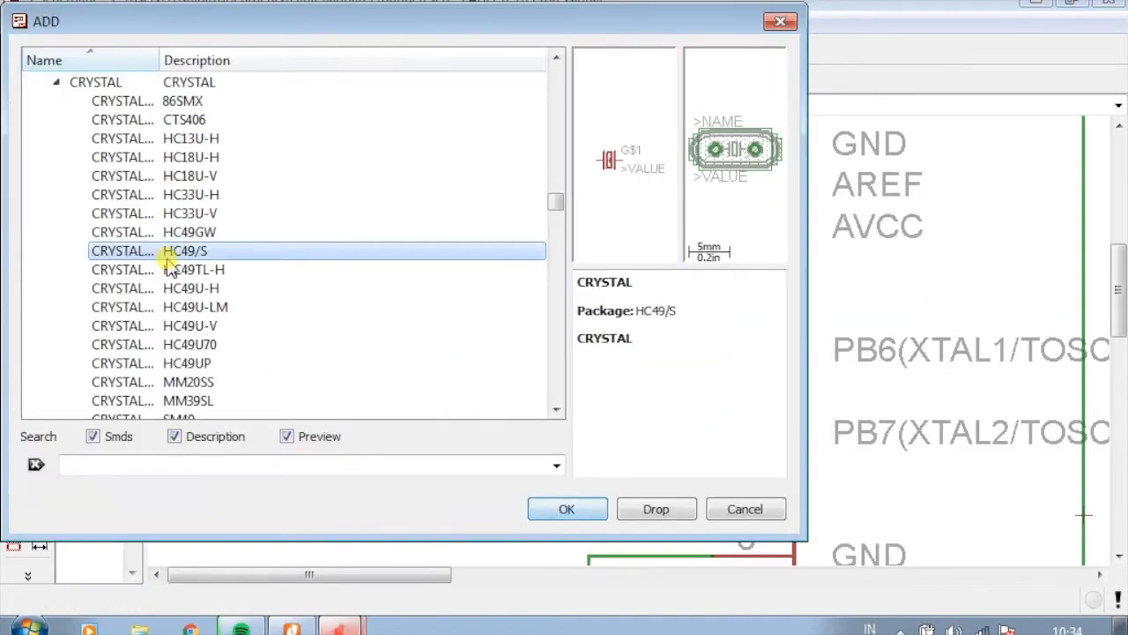
pyautogui.scroll(2, 88, 220)
pyautogui.click(56, 194)
pyautogui.scroll(12, 62, 216)
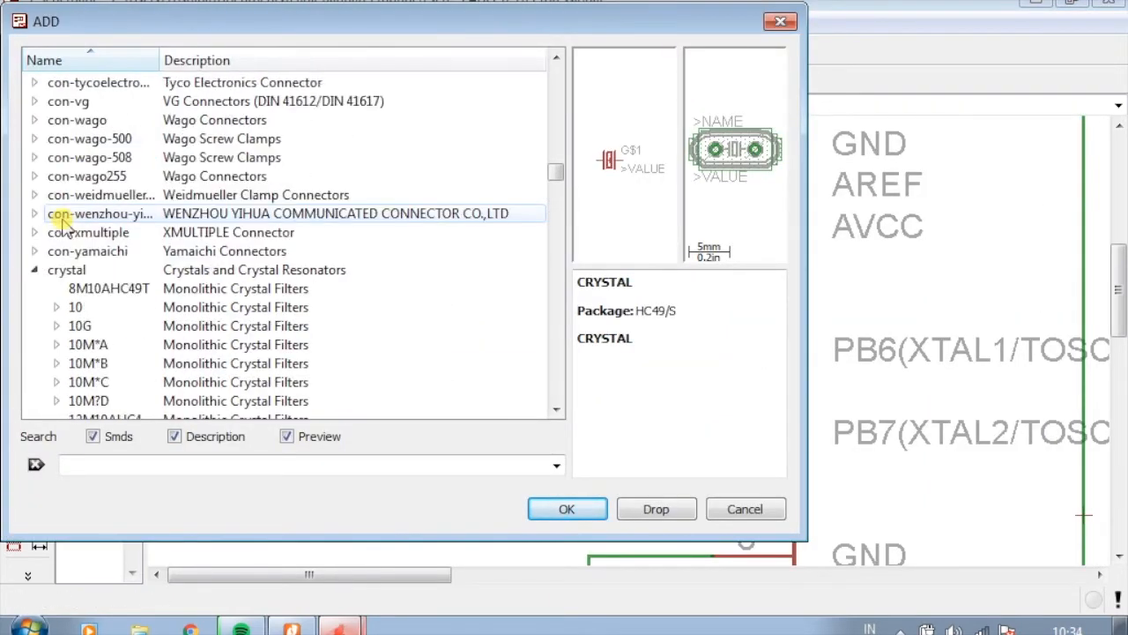
pyautogui.click(32, 270)
pyautogui.scroll(15, 143, 320)
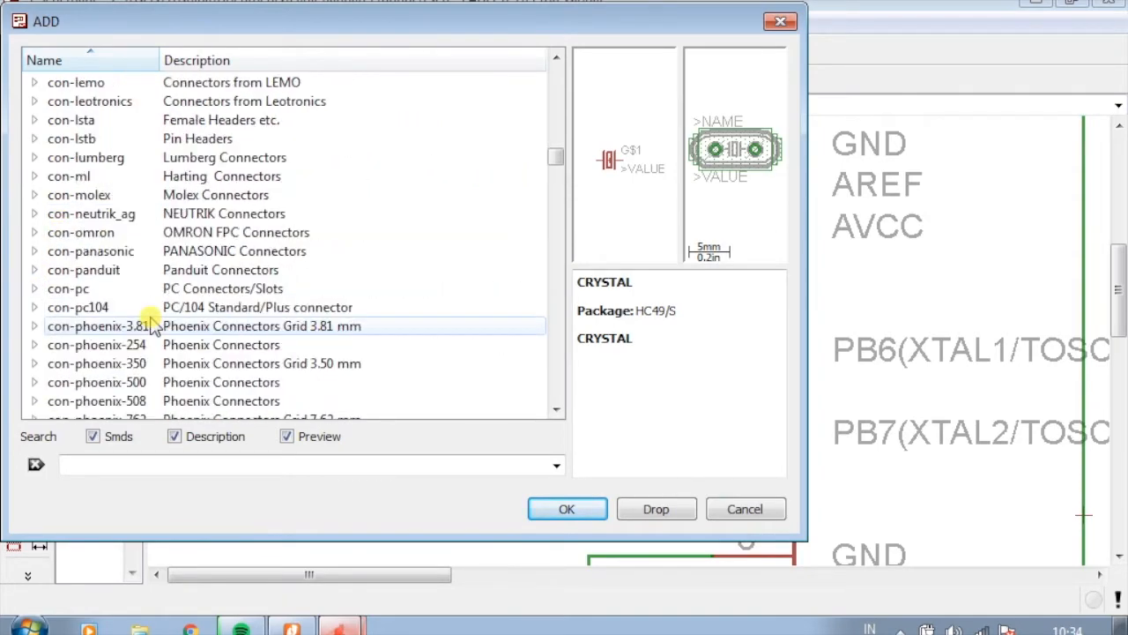
pyautogui.scroll(-20, 151, 326)
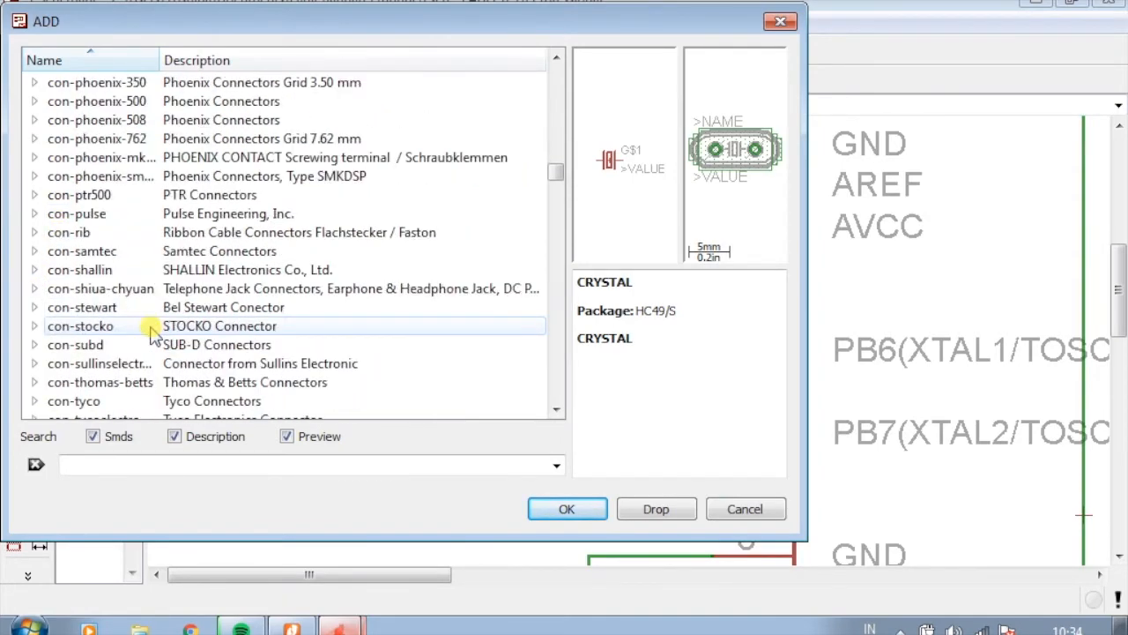
pyautogui.scroll(-20, 158, 335)
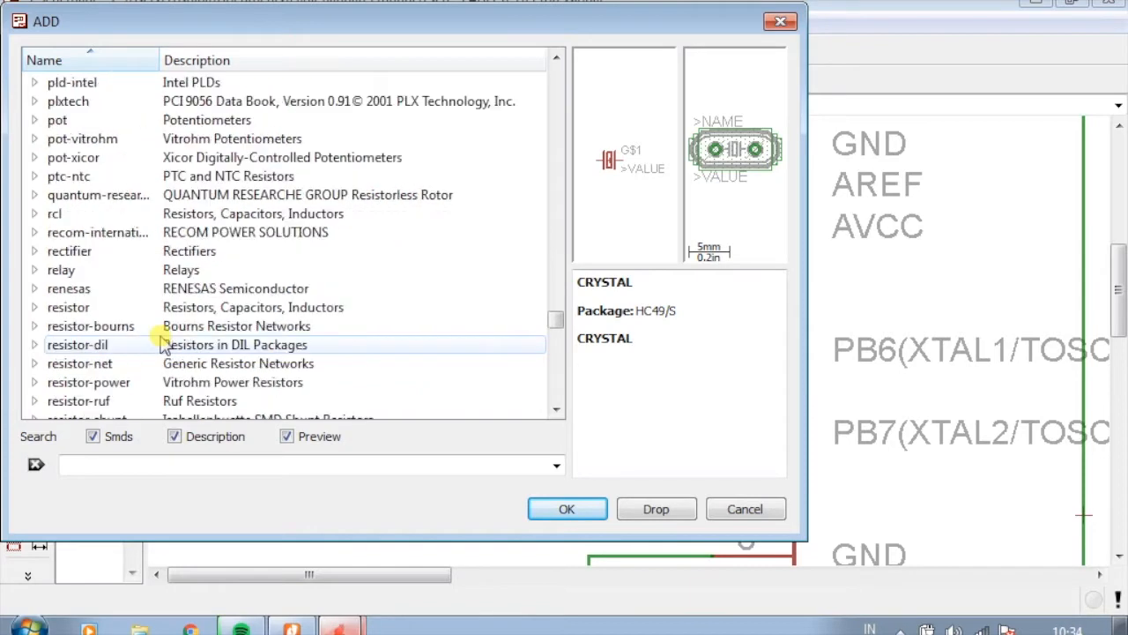
pyautogui.scroll(5, 150, 328)
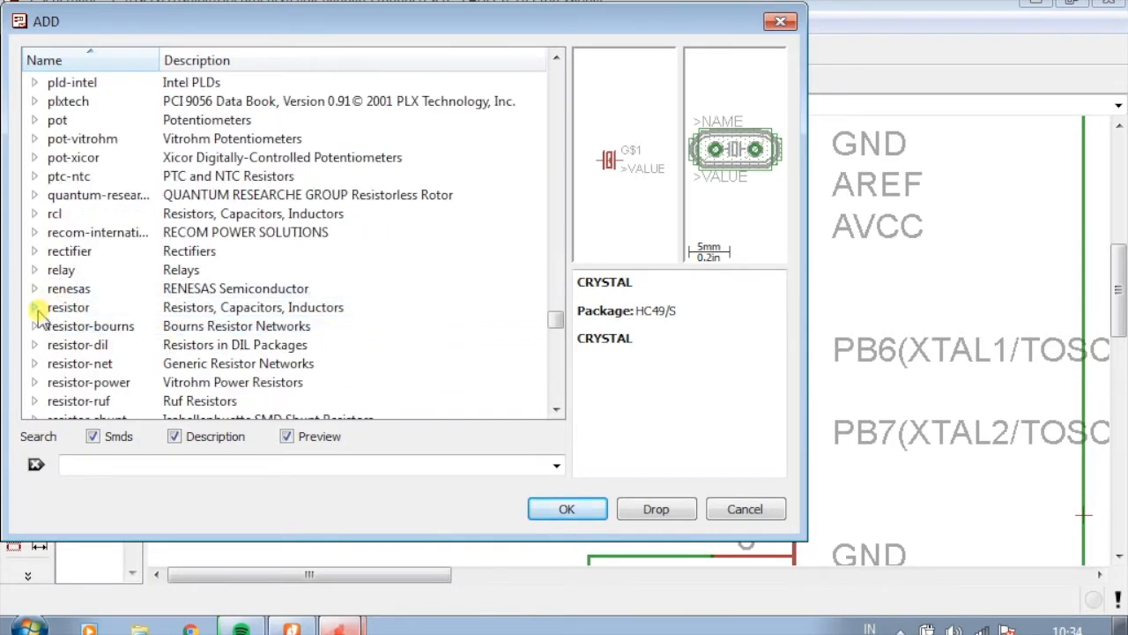
pyautogui.doubleClick(157, 305)
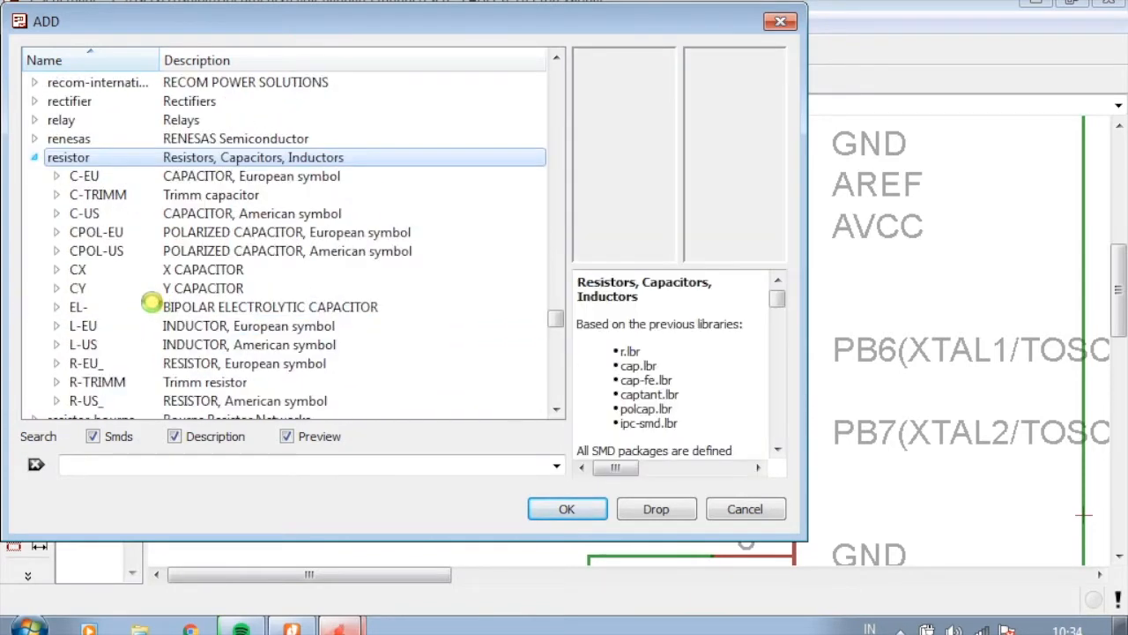
# Compare the EL-, C-EU and C-US capacitor symbols in the resistor library and expand the European C-EU device
pyautogui.click(78, 304)
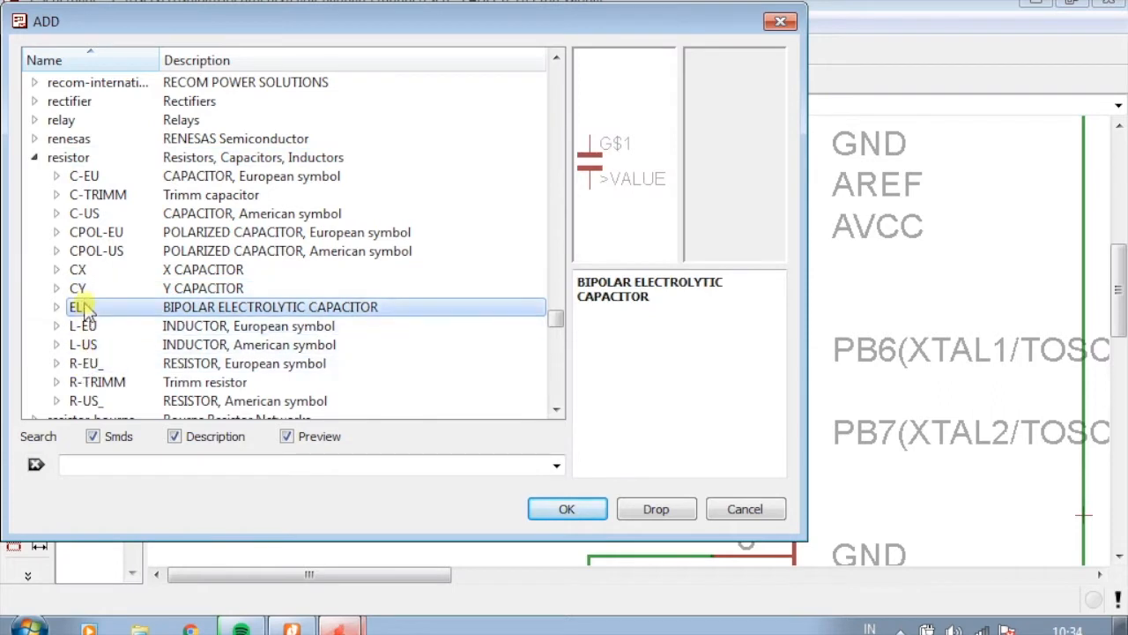
pyautogui.click(94, 176)
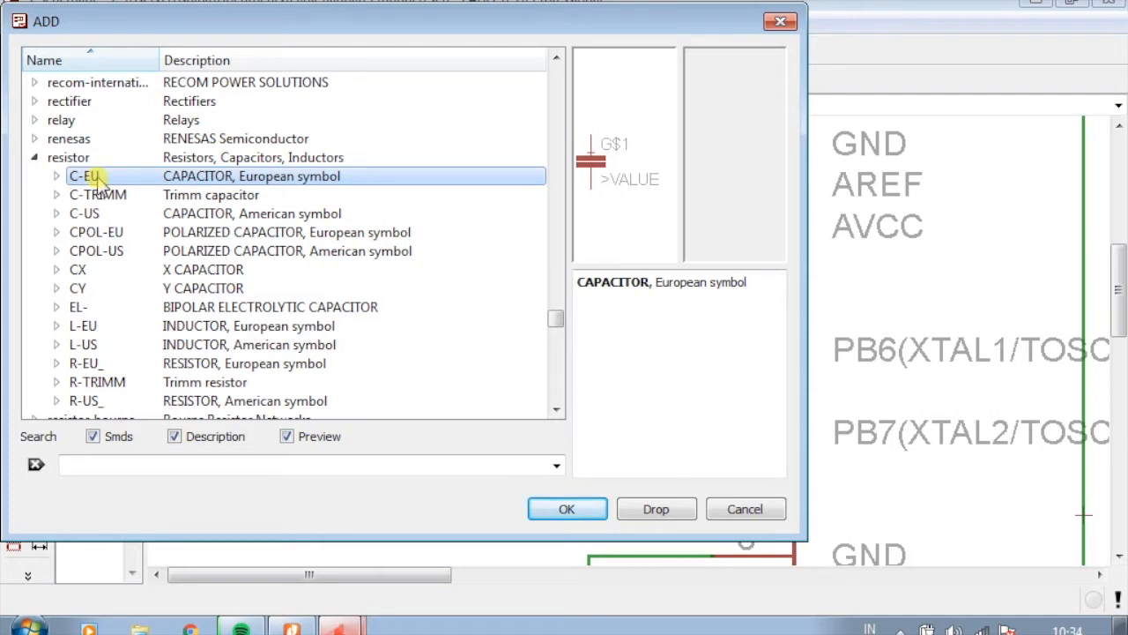
pyautogui.click(88, 213)
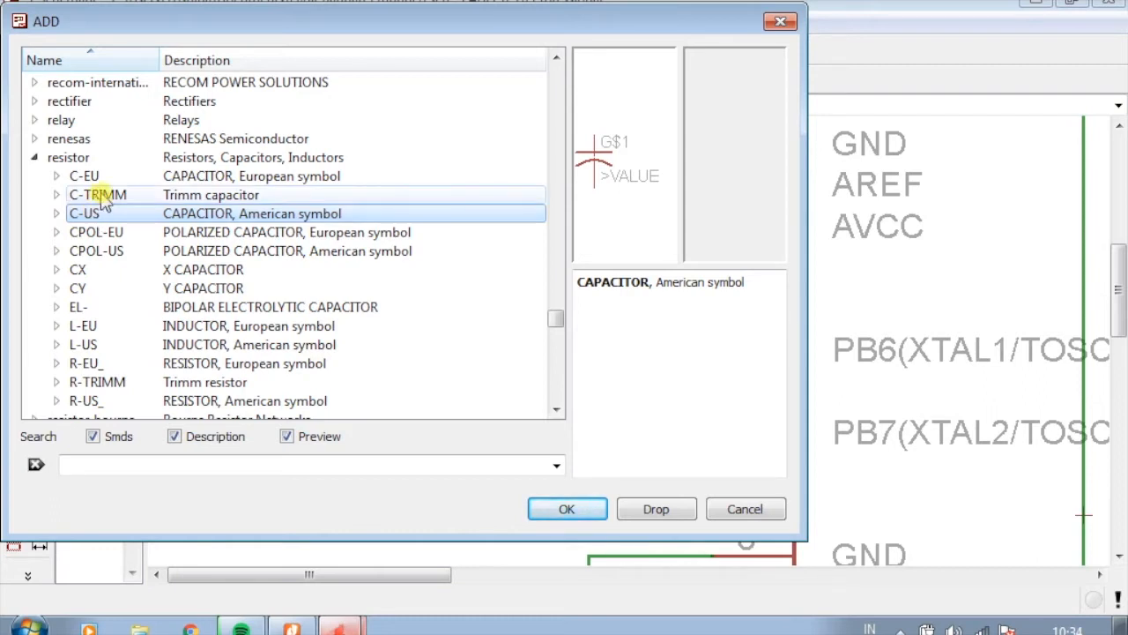
pyautogui.click(97, 176)
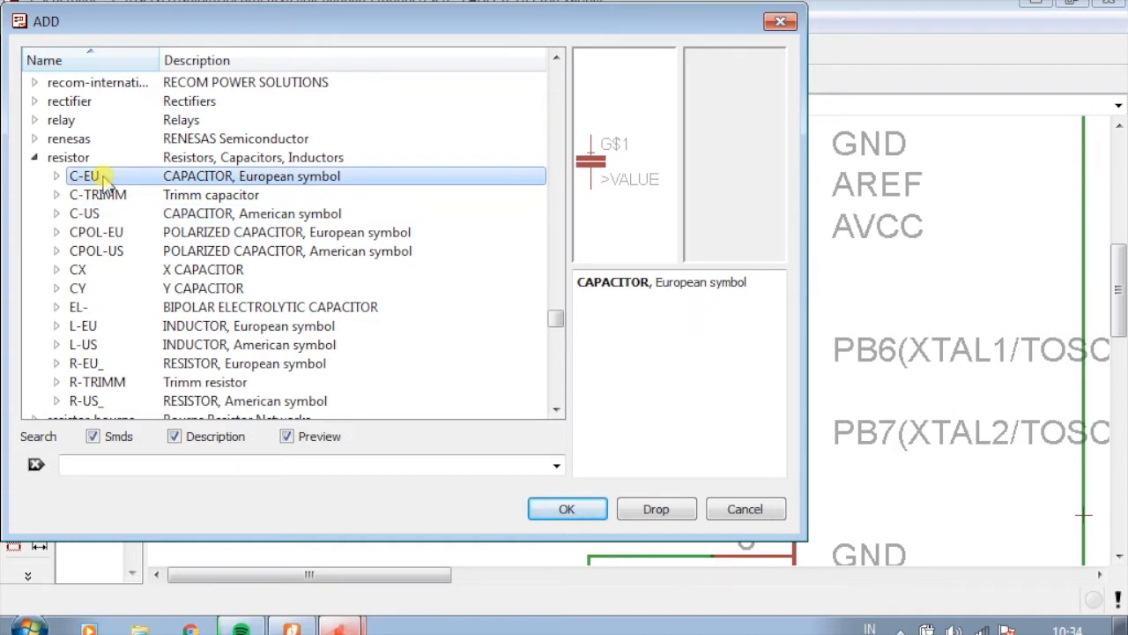
pyautogui.click(88, 215)
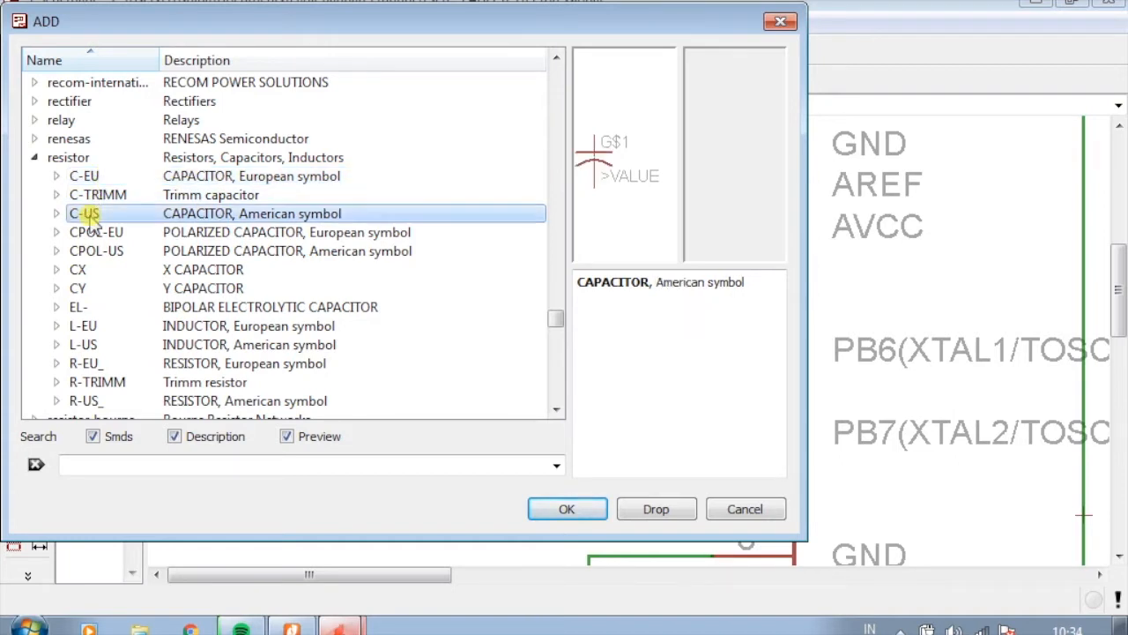
pyautogui.click(56, 177)
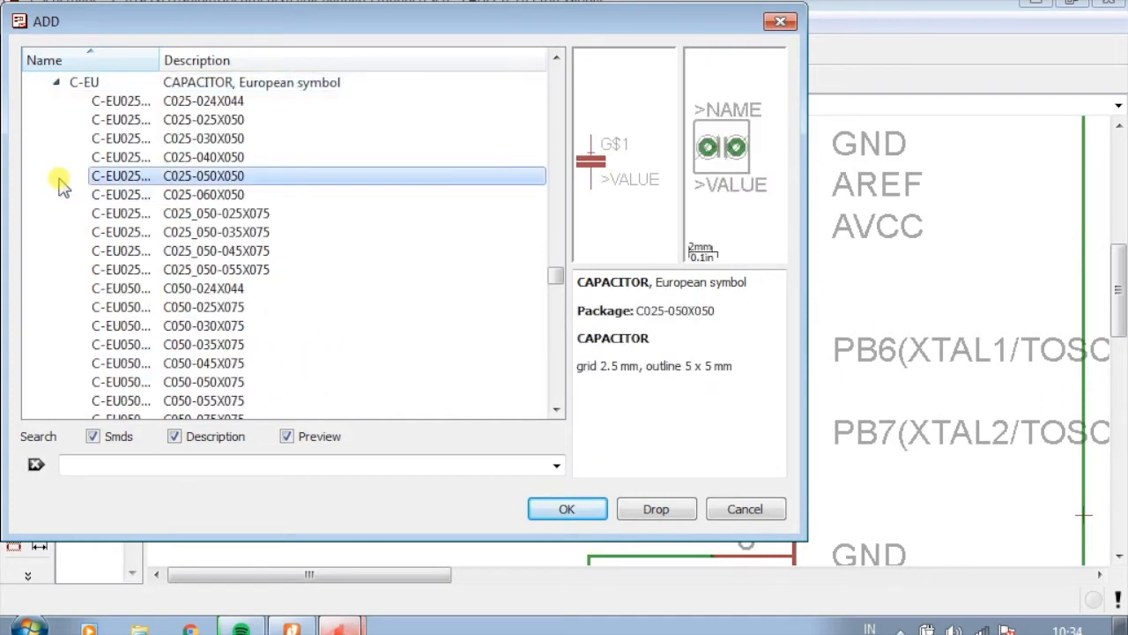
# Compare the smaller C-EU package previews and choose the C025-025X050 variant for placement
pyautogui.click(197, 156)
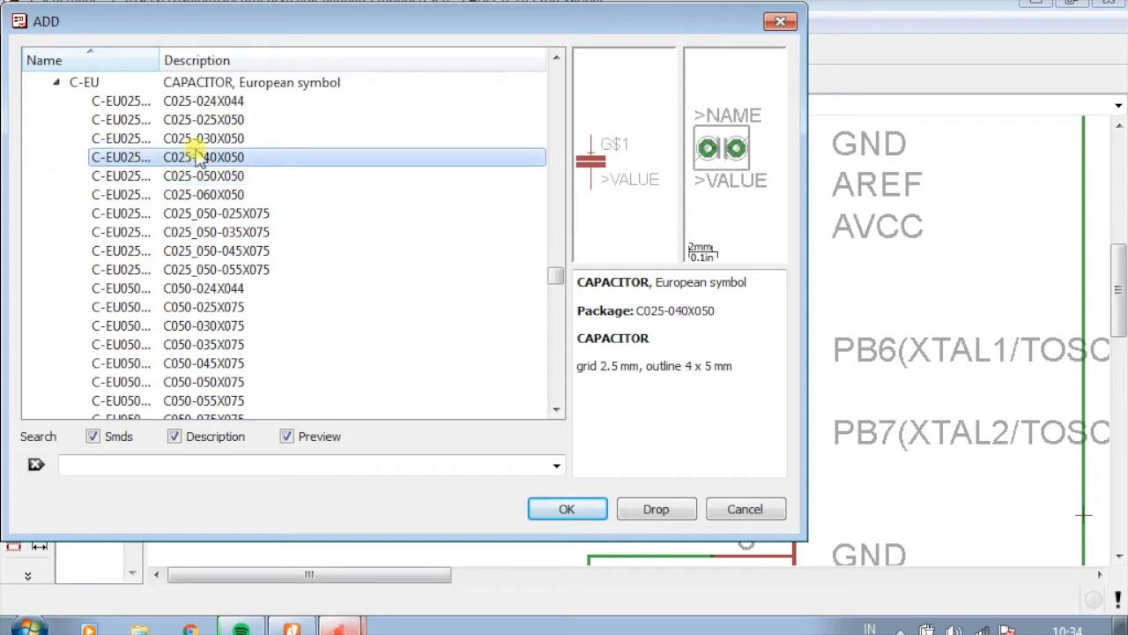
pyautogui.click(199, 140)
pyautogui.click(197, 157)
pyautogui.click(199, 139)
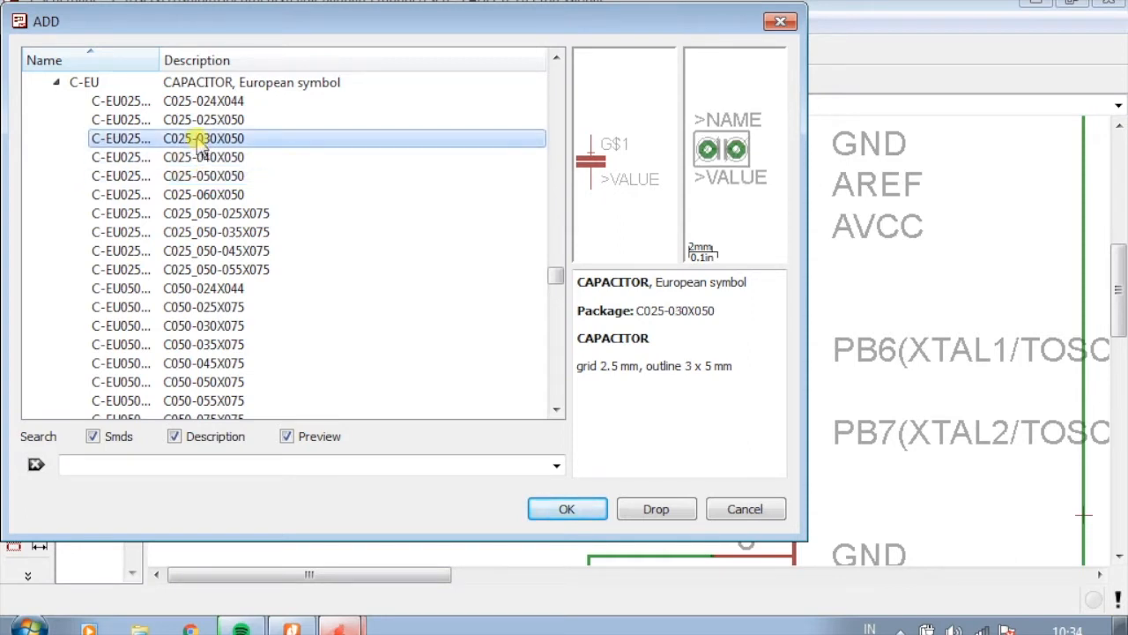
pyautogui.click(196, 120)
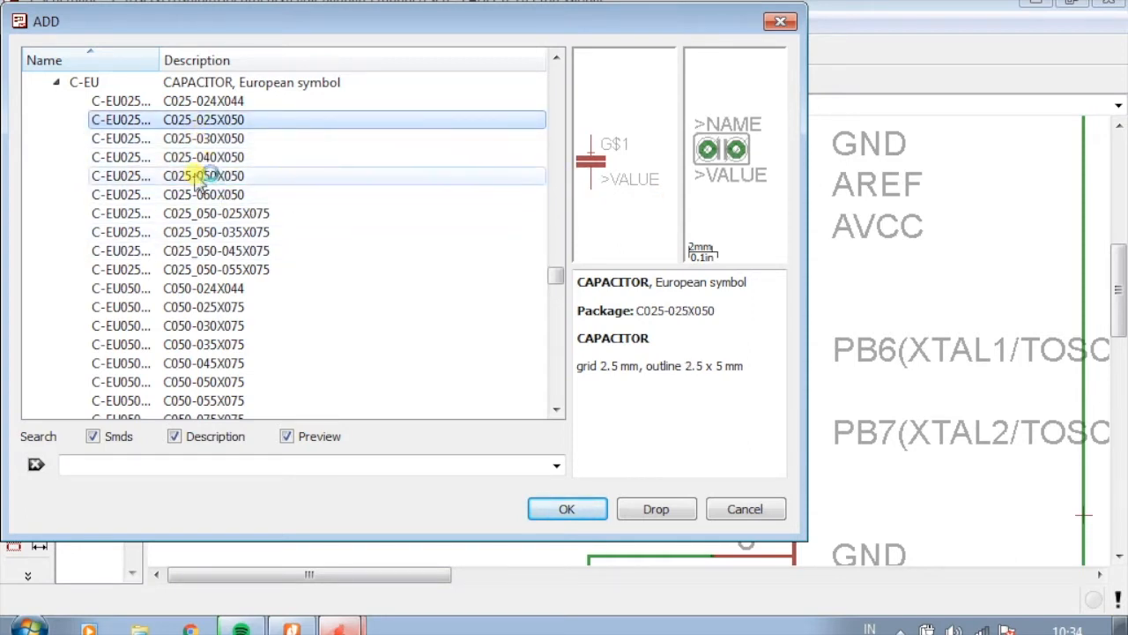
pyautogui.scroll(1, 218, 177)
pyautogui.click(210, 158)
pyautogui.click(204, 175)
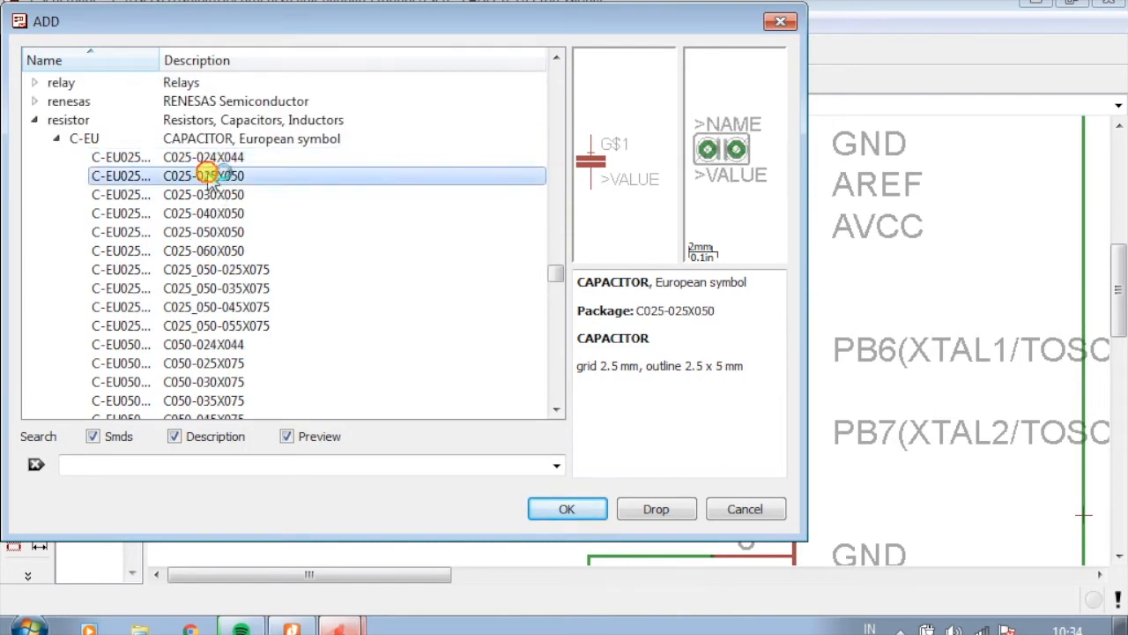
pyautogui.click(582, 514)
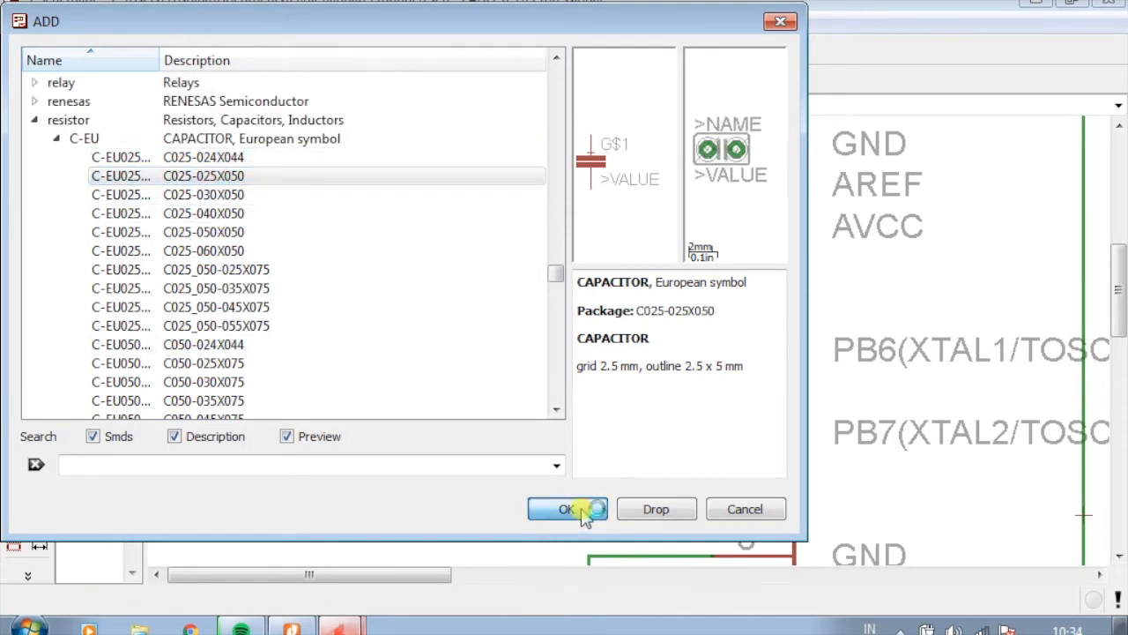
# Place two C-EU025-025X050 capacitors, rotated 90 degrees to lie horizontally, outside crystal Q1 and level with IC1 pins 9 and 10
pyautogui.rightClick(370, 330)
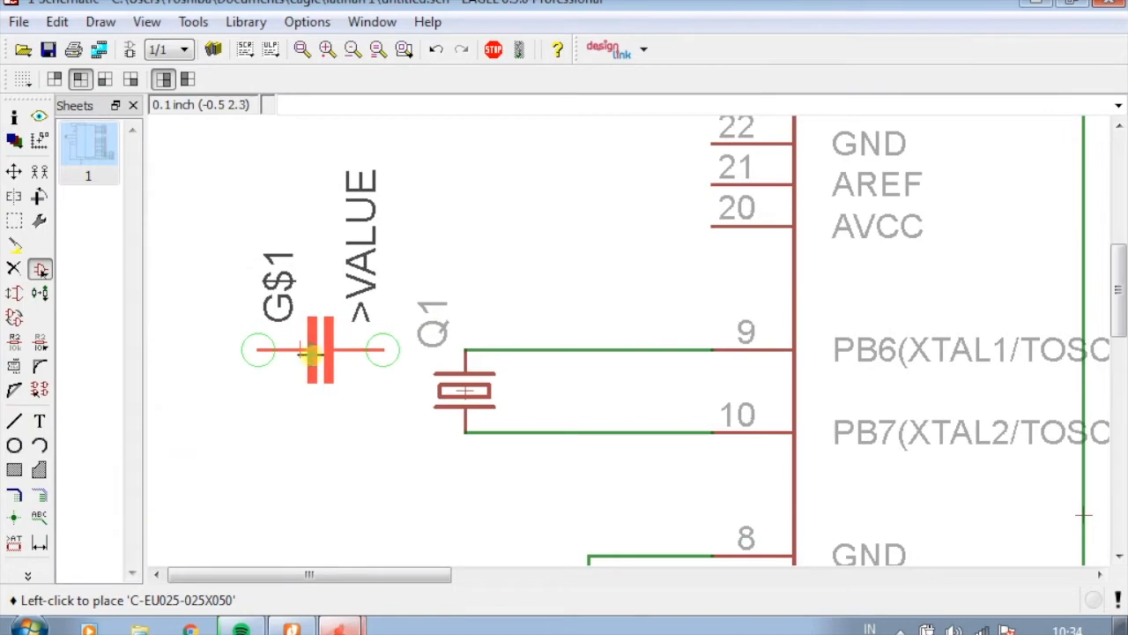
pyautogui.click(297, 353)
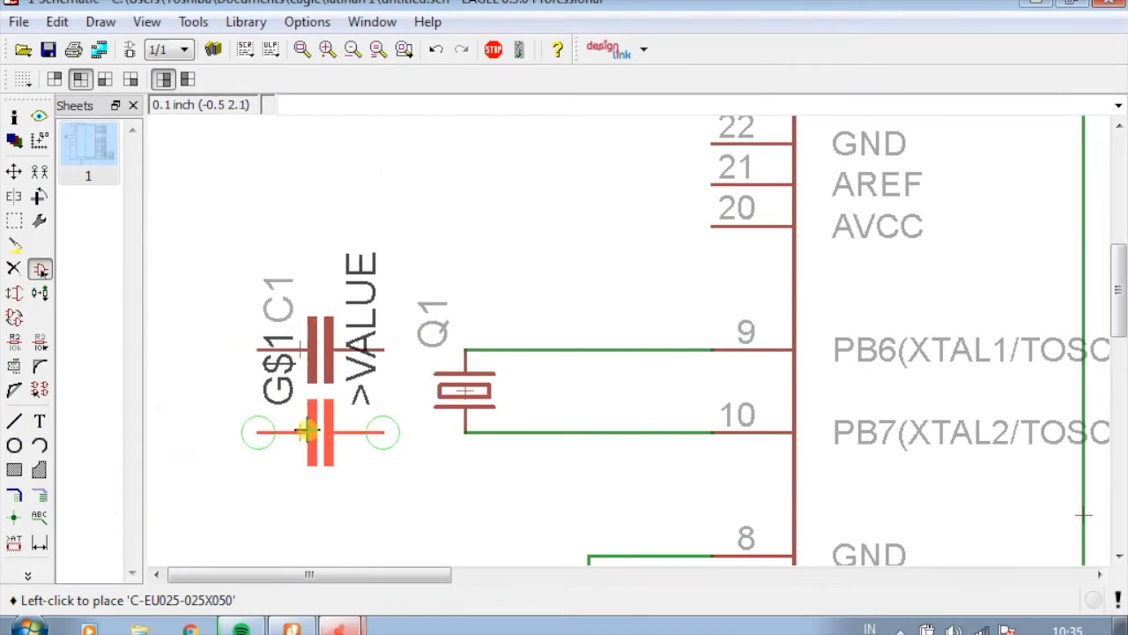
pyautogui.click(306, 432)
# Switch to the mega8 PDF to check how the crystal capacitors are wired, and return to the EAGLE schematic
pyautogui.hotkey('alt', 'Tab')
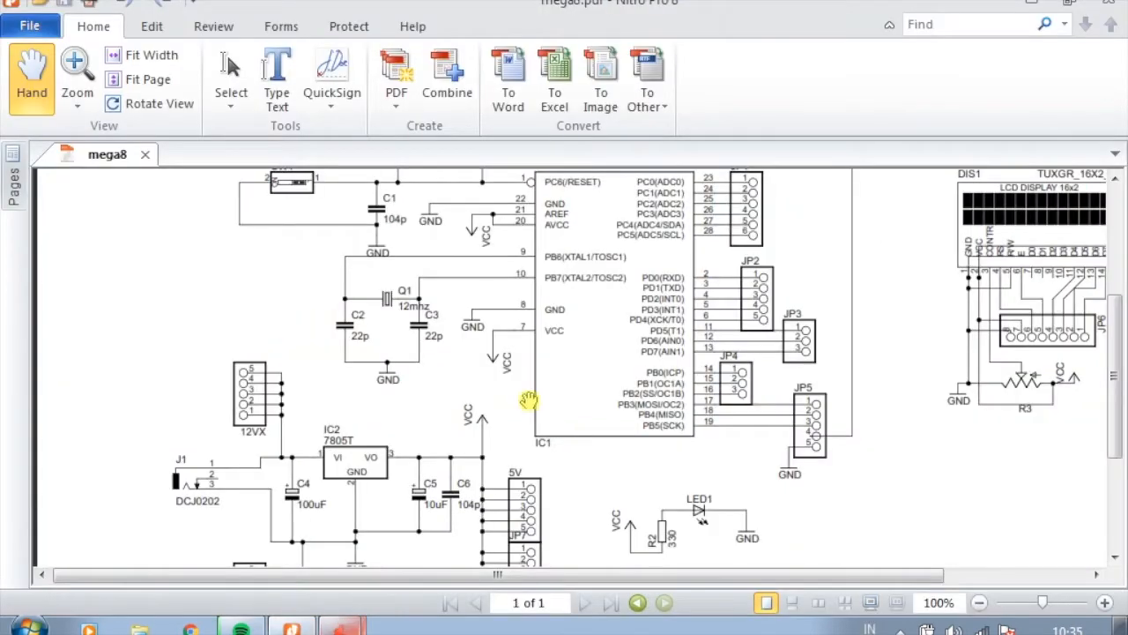
pyautogui.scroll(2, 384, 342)
pyautogui.scroll(-1, 376, 422)
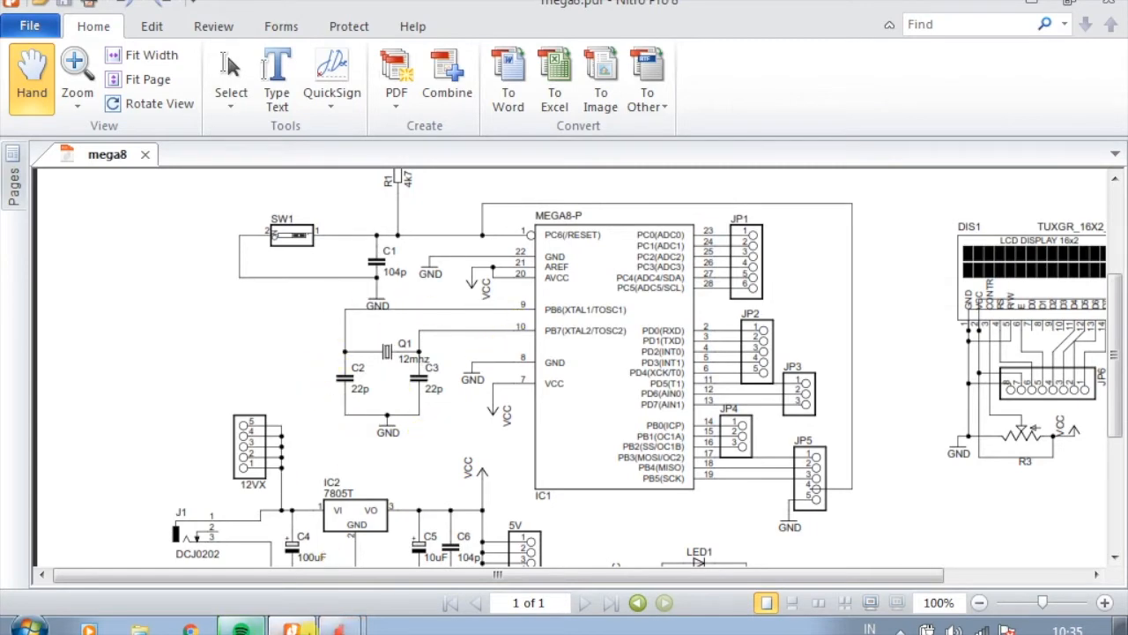
pyautogui.click(335, 627)
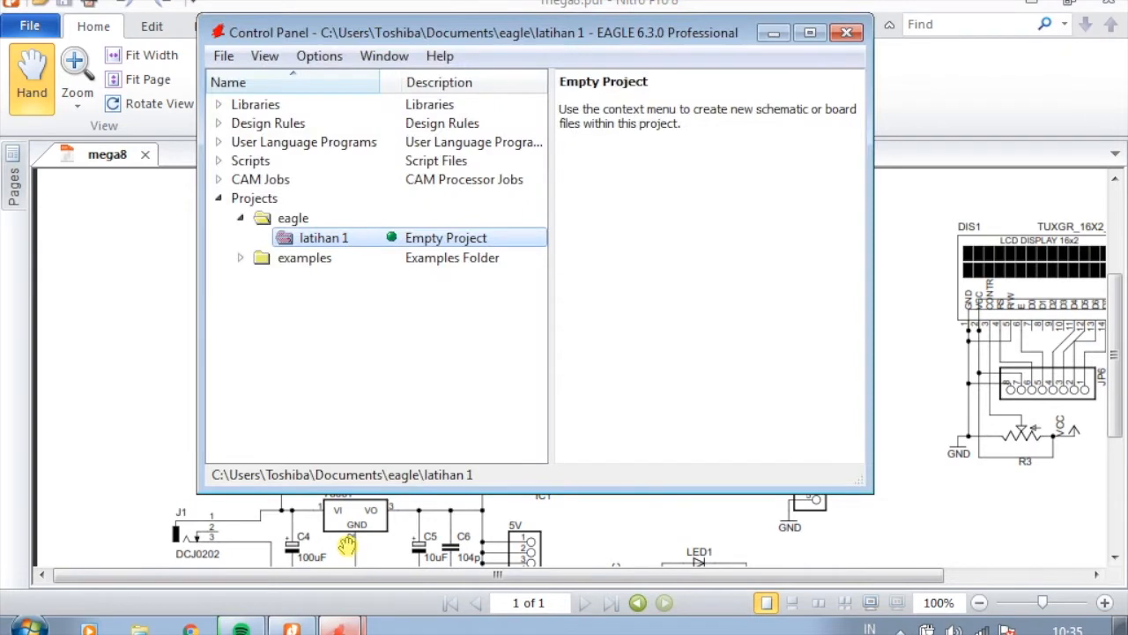
pyautogui.click(348, 626)
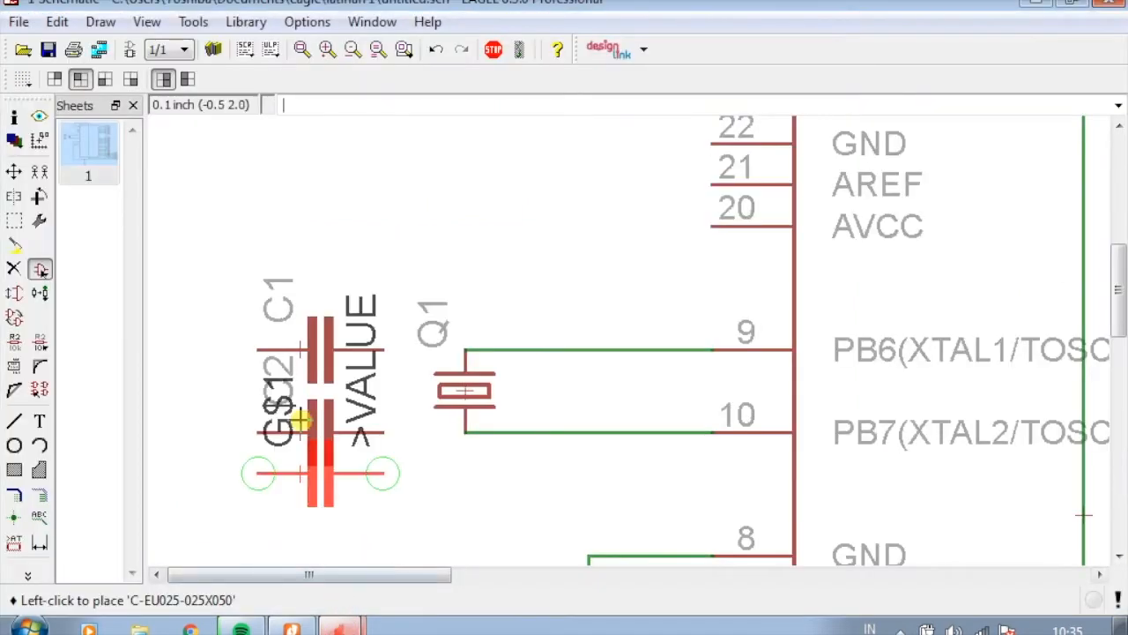
# Draw straight nets from the inner ends of C1 and C2 to the upper and lower ends of crystal Q1
pyautogui.click(322, 430)
pyautogui.scroll(2, 339, 399)
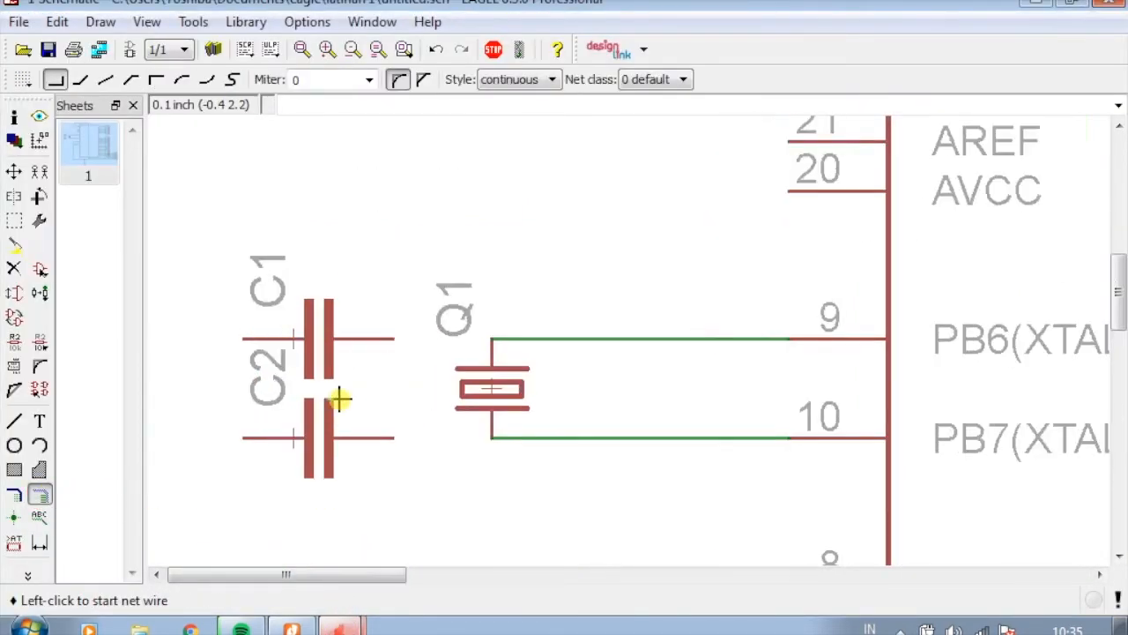
pyautogui.click(407, 326)
pyautogui.click(522, 328)
pyautogui.click(440, 449)
pyautogui.click(523, 445)
# Join the outer ends of C1 and C2 with a bracket-shaped net
pyautogui.scroll(-1, 577, 461)
pyautogui.scroll(2, 322, 428)
pyautogui.click(406, 347)
pyautogui.click(315, 465)
pyautogui.click(409, 471)
pyautogui.scroll(-4, 521, 449)
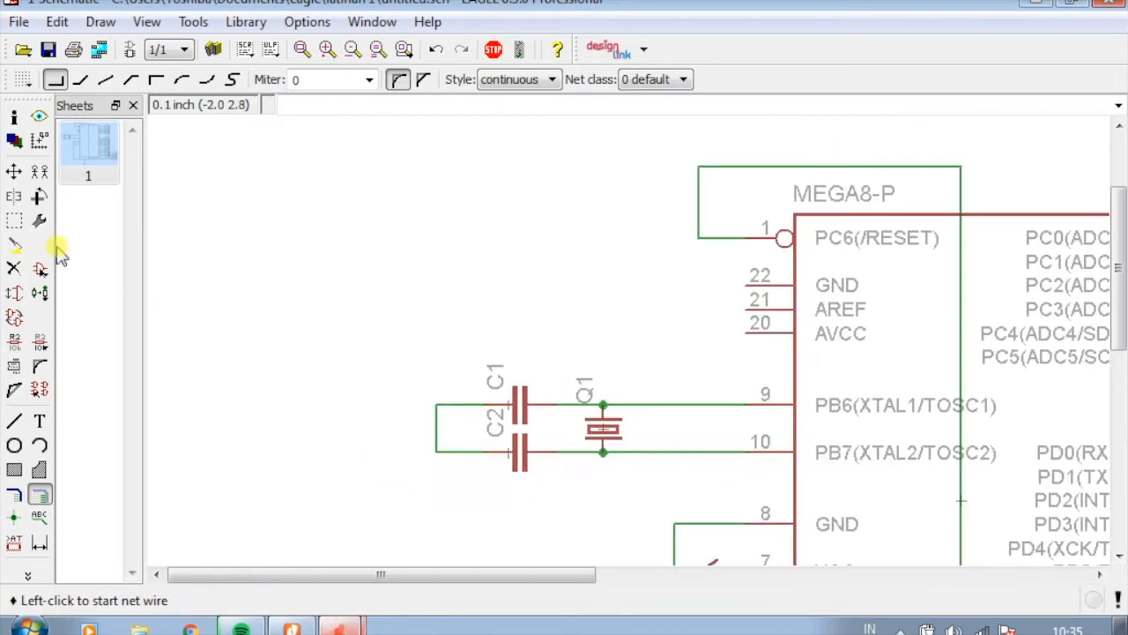
# Copy the GND symbol from beneath IC1 and place the copy just below the outer corner of the C1–C2 net
pyautogui.click(39, 173)
pyautogui.scroll(-5, 617, 345)
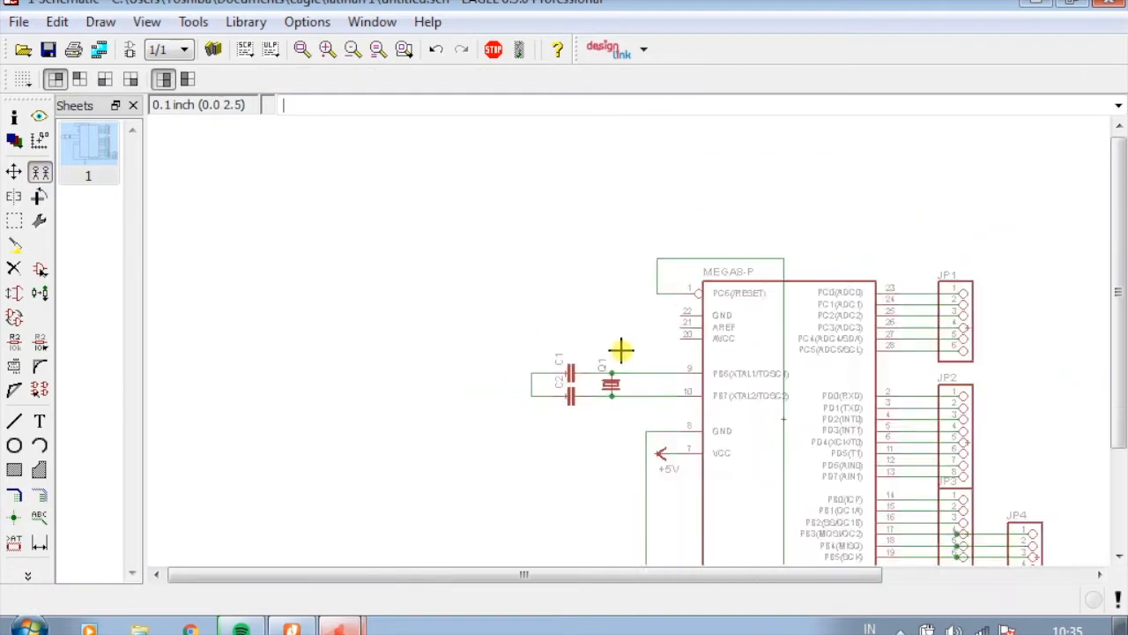
pyautogui.scroll(5, 735, 512)
pyautogui.click(743, 525)
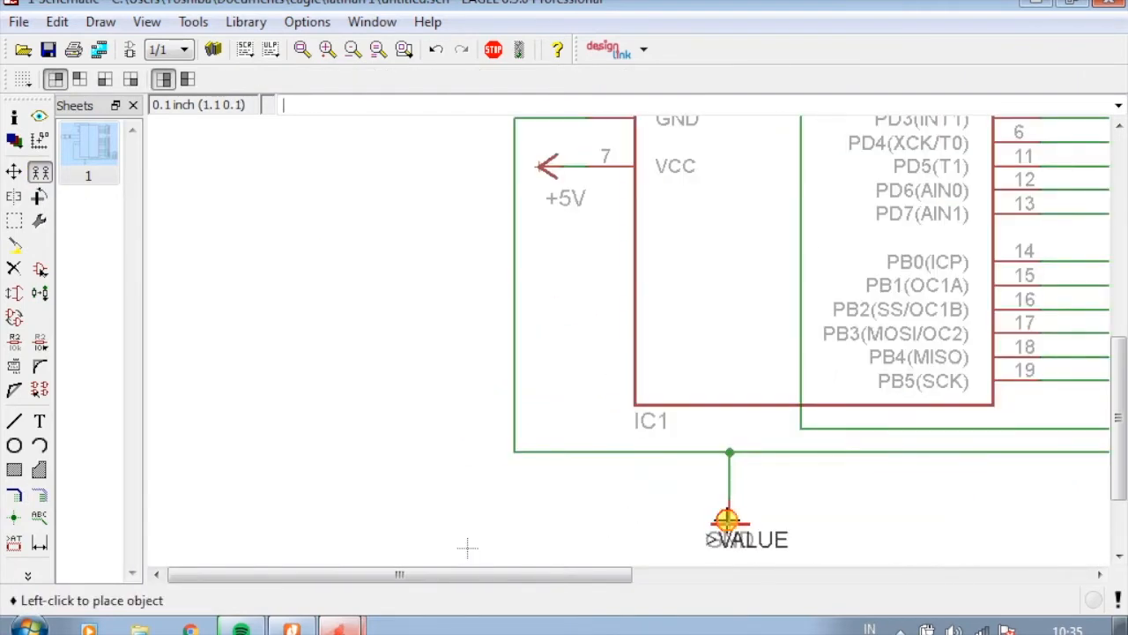
pyautogui.scroll(-4, 445, 394)
pyautogui.scroll(6, 335, 255)
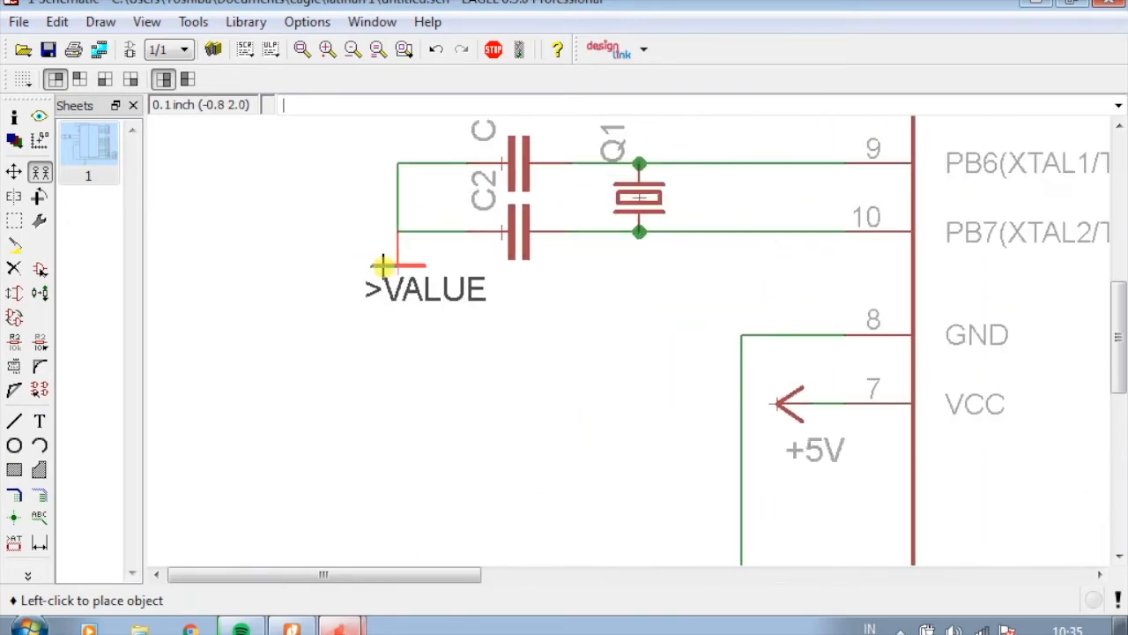
pyautogui.click(388, 300)
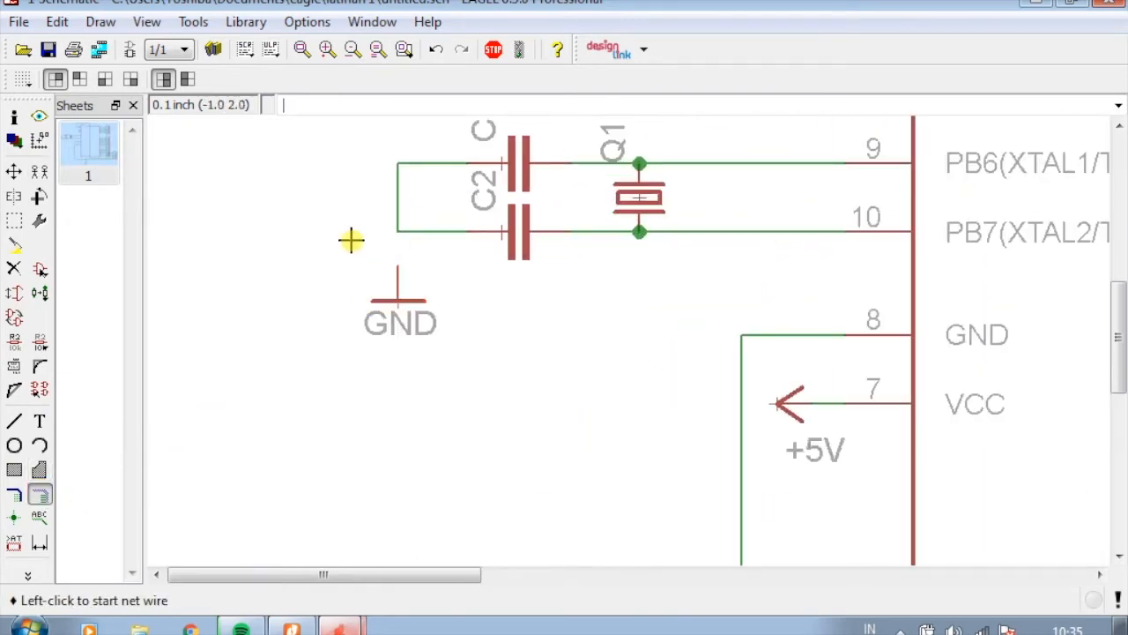
# Draw a net from the copied GND symbol up to the corner of the C1–C2 net and accept the connection
pyautogui.click(39, 495)
pyautogui.scroll(1, 368, 198)
pyautogui.scroll(1, 368, 198)
pyautogui.click(413, 296)
pyautogui.click(414, 245)
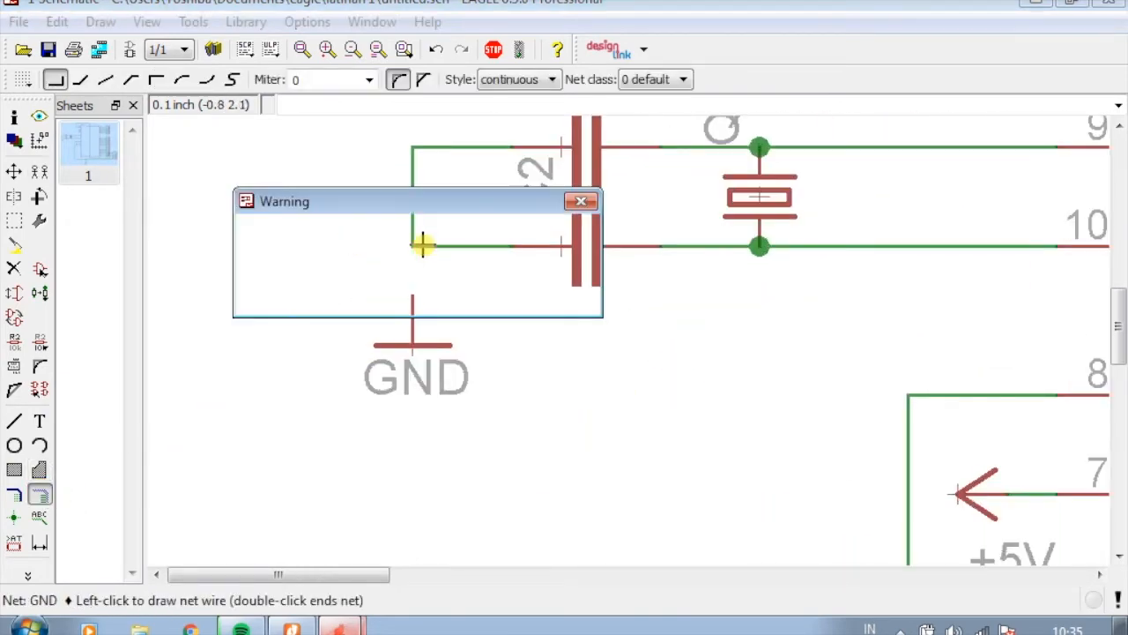
pyautogui.click(453, 291)
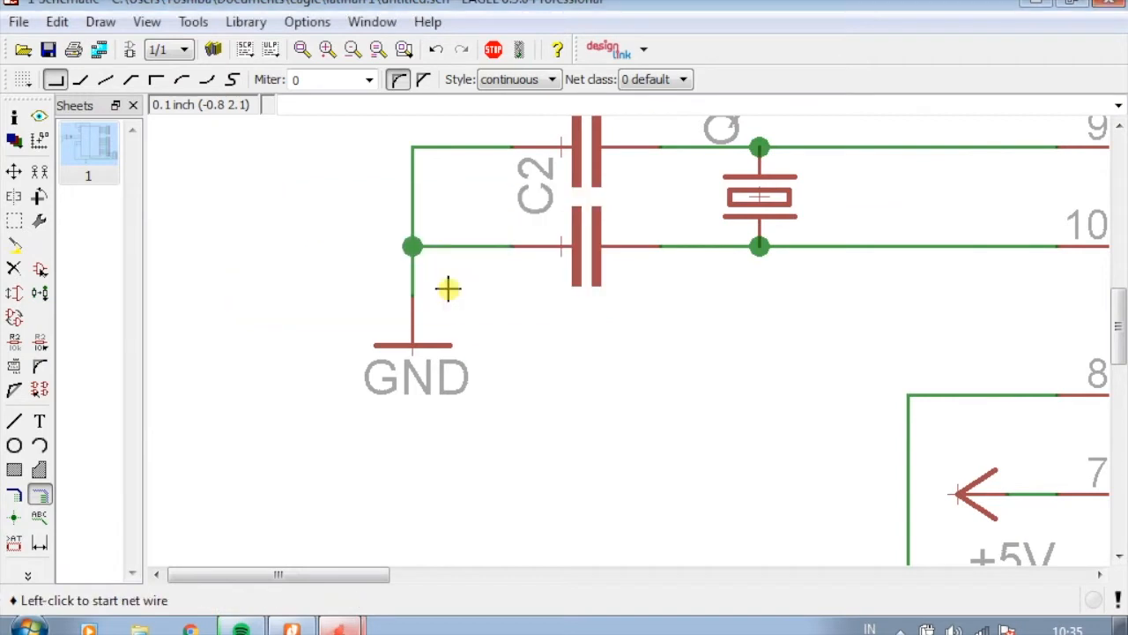
# Examine the wiring of the crystal circuit, ground net, headers JP1 to JP4 and IC1 pins 20 to 22 against the mega8 PDF
pyautogui.scroll(-1, 630, 356)
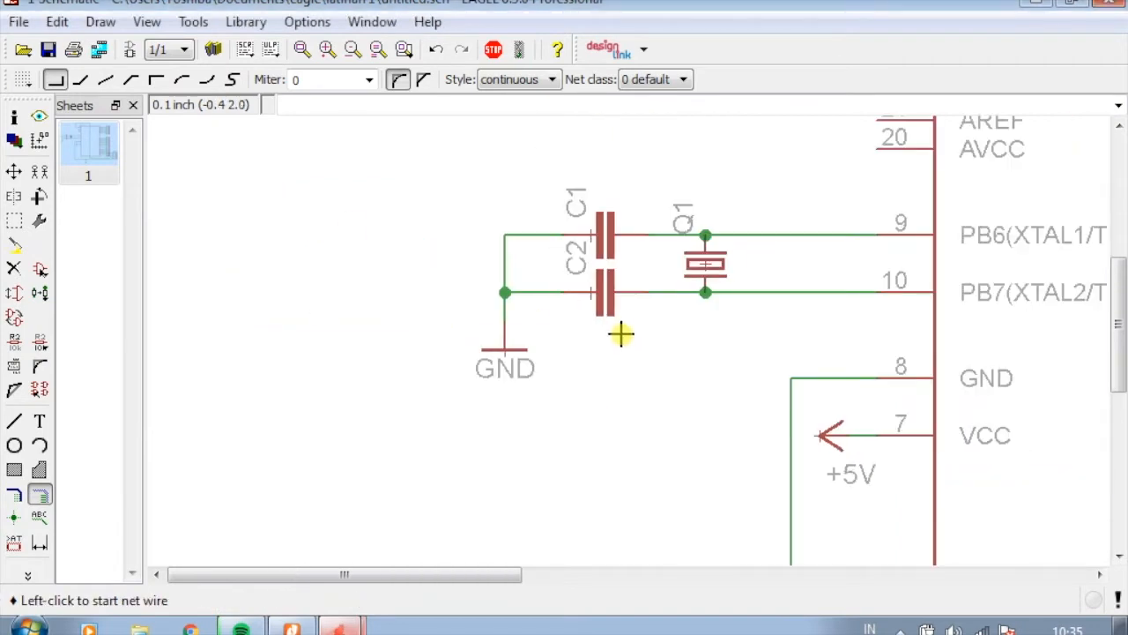
pyautogui.scroll(-1, 621, 334)
pyautogui.scroll(-2, 785, 489)
pyautogui.scroll(3, 796, 536)
pyautogui.scroll(-1, 910, 377)
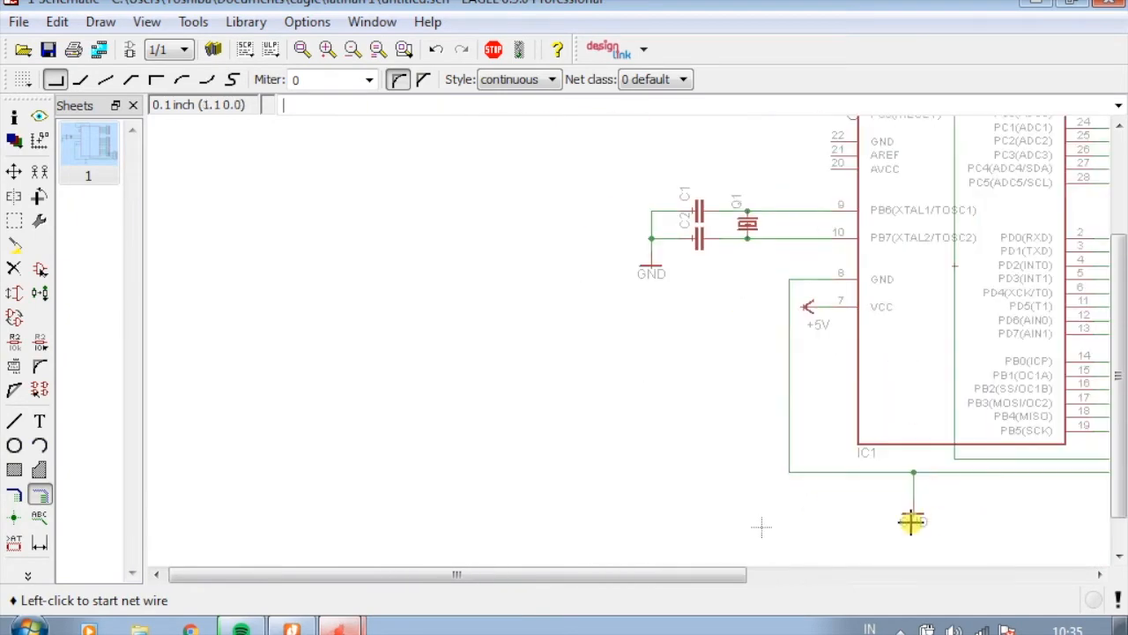
pyautogui.scroll(2, 804, 480)
pyautogui.scroll(-1, 743, 385)
pyautogui.scroll(-1, 731, 360)
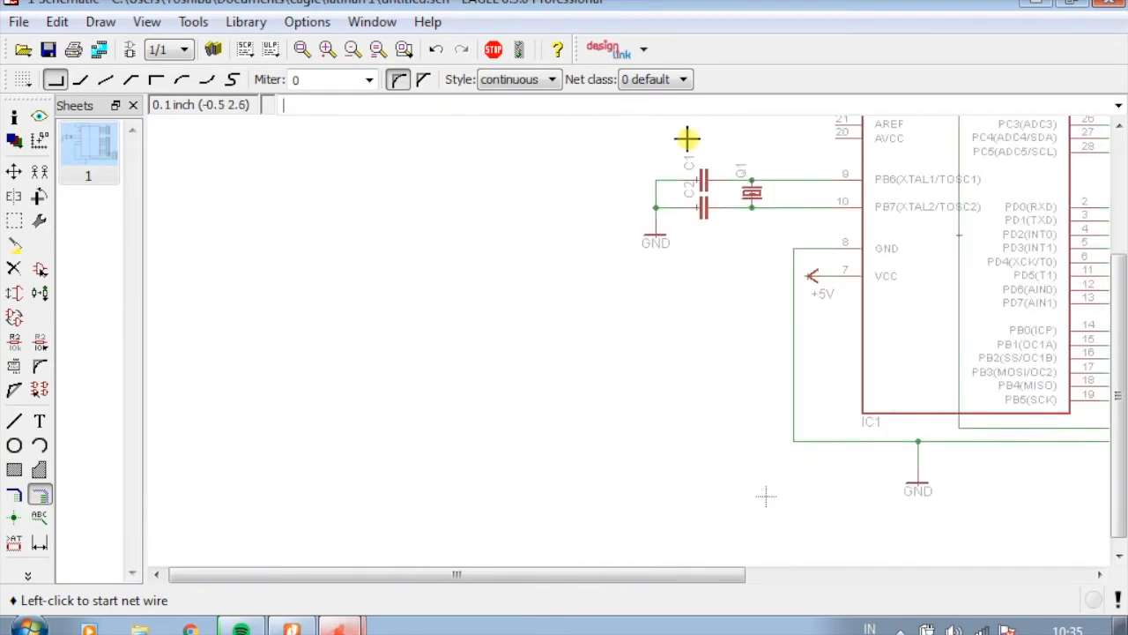
pyautogui.scroll(-1, 737, 410)
pyautogui.scroll(-1, 902, 382)
pyautogui.scroll(-1, 982, 395)
pyautogui.scroll(1, 1030, 403)
pyautogui.scroll(1, 1030, 403)
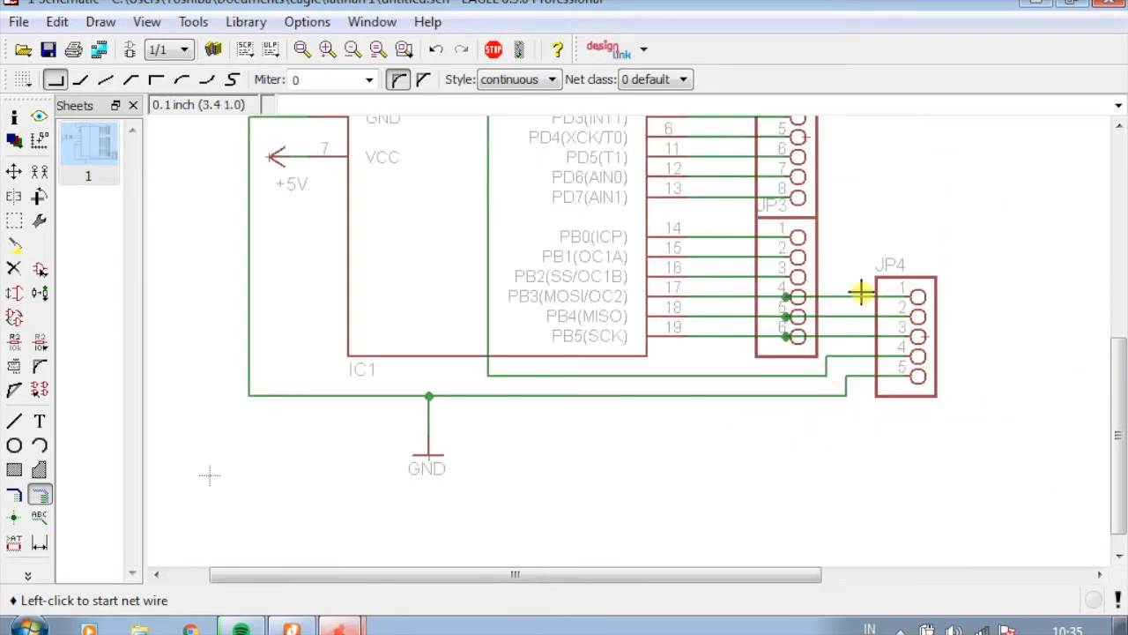
pyautogui.scroll(-1, 808, 481)
pyautogui.scroll(-1, 790, 290)
pyautogui.scroll(1, 796, 259)
pyautogui.scroll(1, 800, 266)
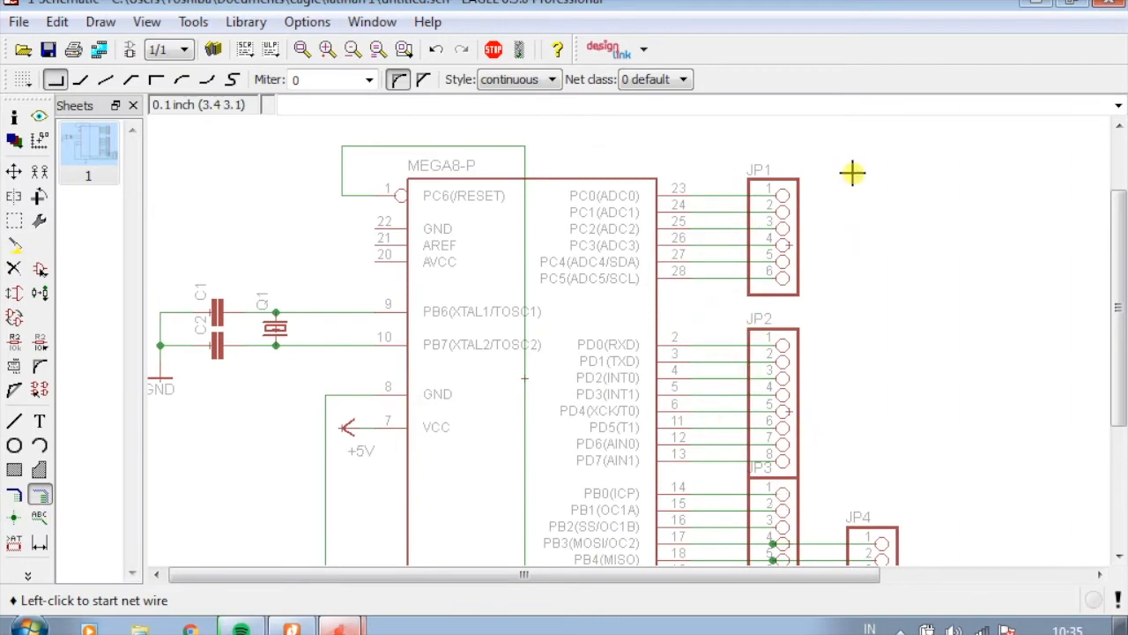
pyautogui.scroll(-2, 811, 360)
pyautogui.scroll(2, 811, 360)
pyautogui.scroll(-1, 524, 214)
pyautogui.scroll(1, 549, 220)
pyautogui.scroll(-1, 461, 290)
pyautogui.scroll(1, 458, 258)
pyautogui.scroll(1, 516, 323)
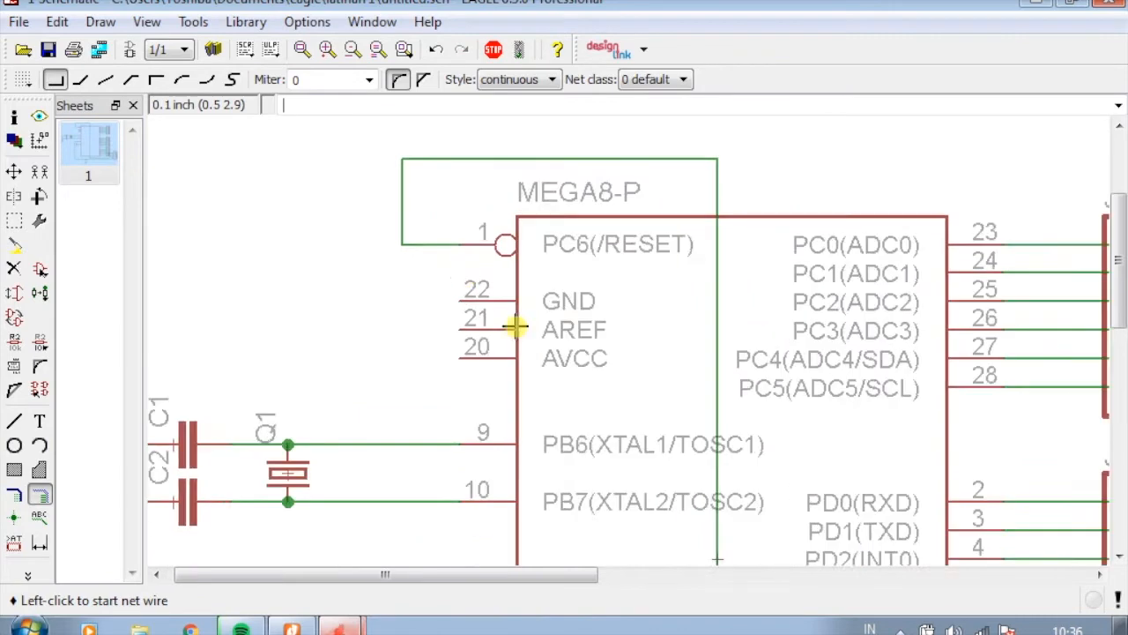
pyautogui.scroll(-2, 549, 322)
pyautogui.scroll(1, 443, 335)
pyautogui.scroll(1, 544, 328)
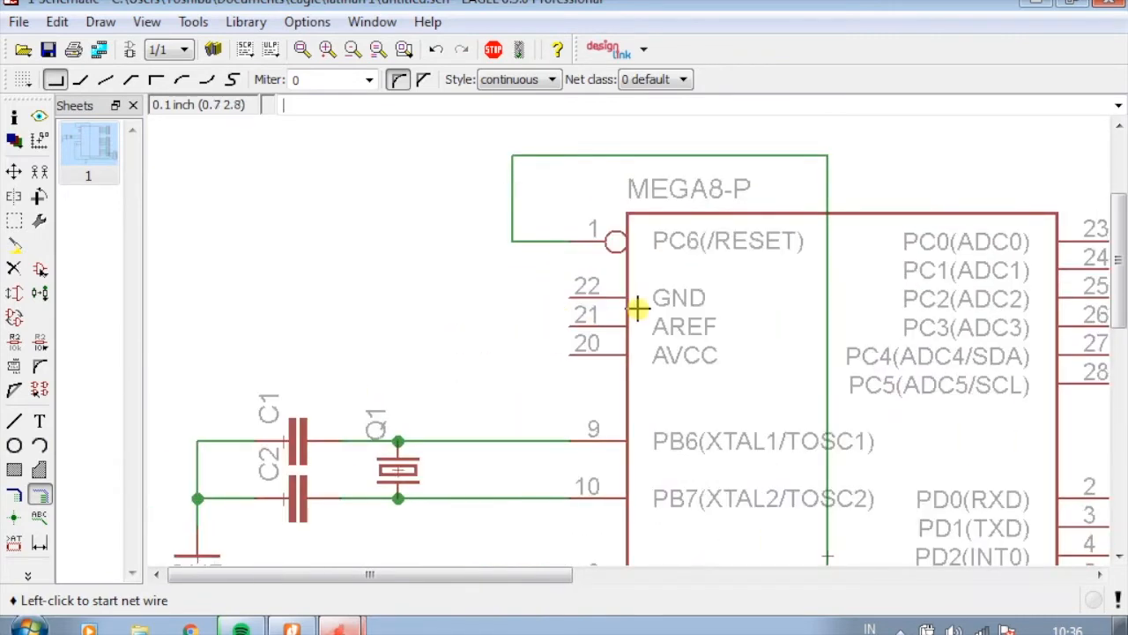
pyautogui.click(295, 628)
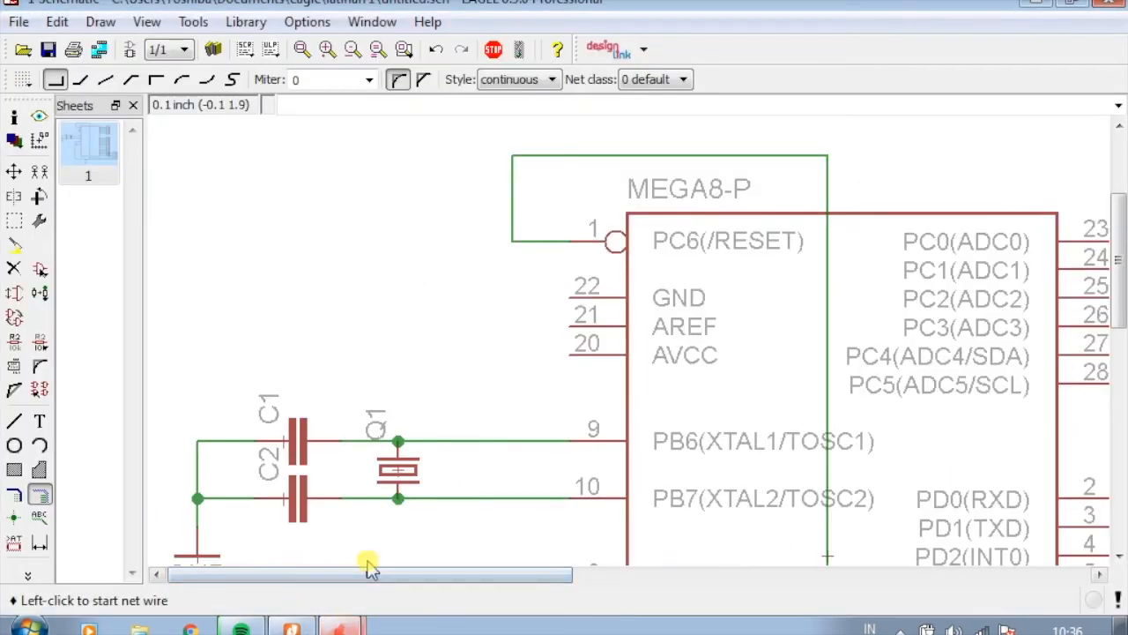
# Copy the GND symbol below the C1–C2 net and place the copy in the free area above C1 and Q1
pyautogui.click(41, 173)
pyautogui.scroll(-2, 503, 322)
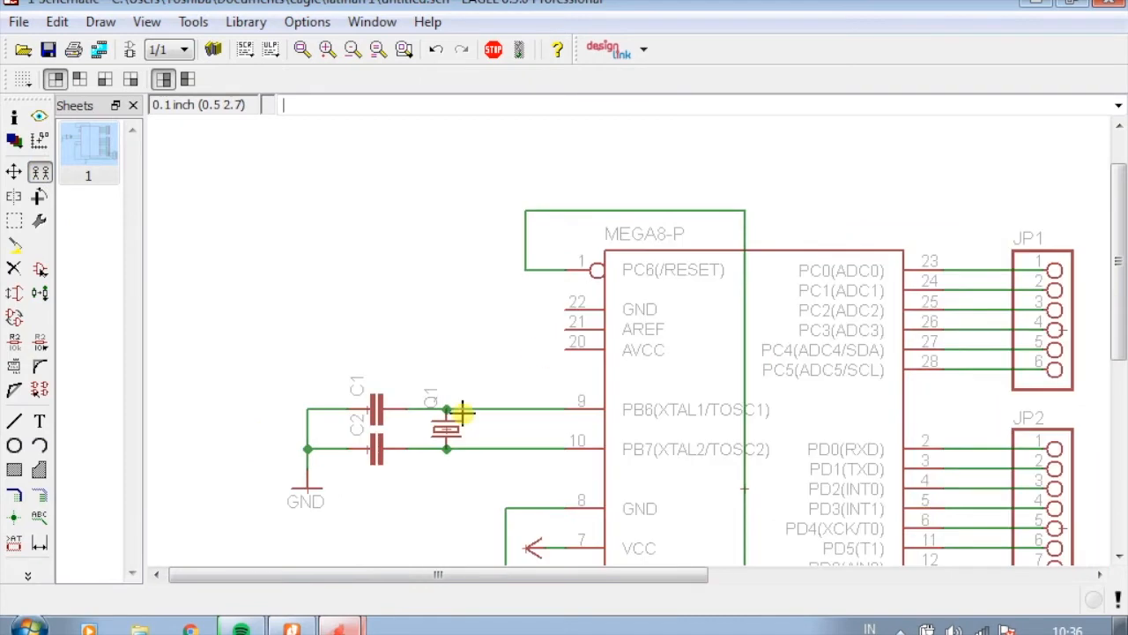
pyautogui.scroll(2, 461, 411)
pyautogui.click(312, 455)
pyautogui.click(314, 469)
pyautogui.scroll(2, 574, 317)
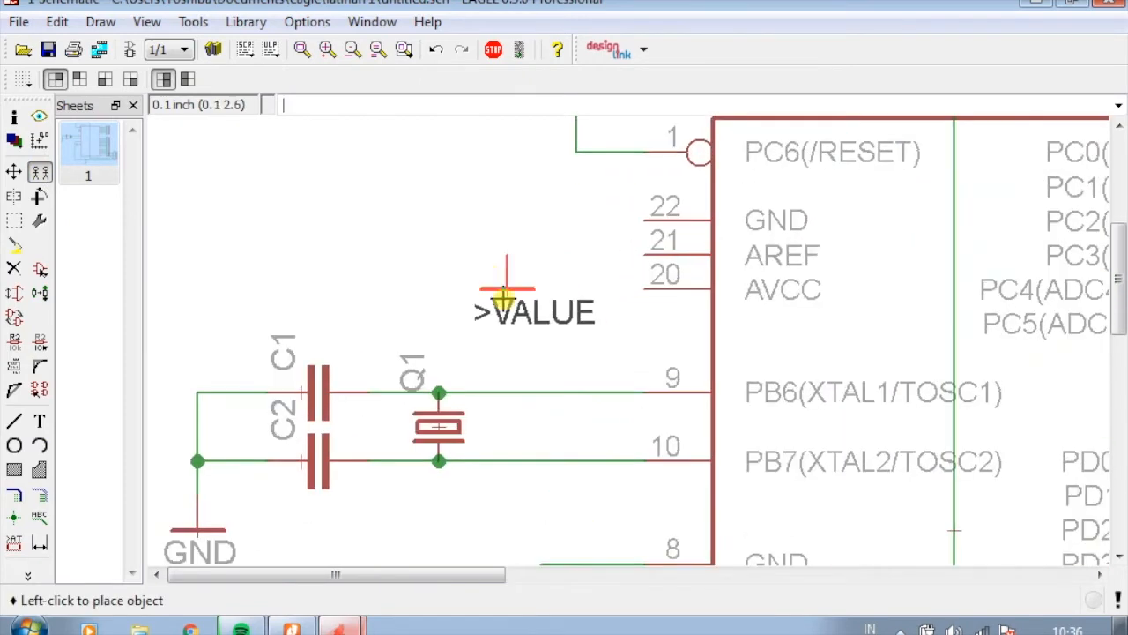
pyautogui.click(385, 260)
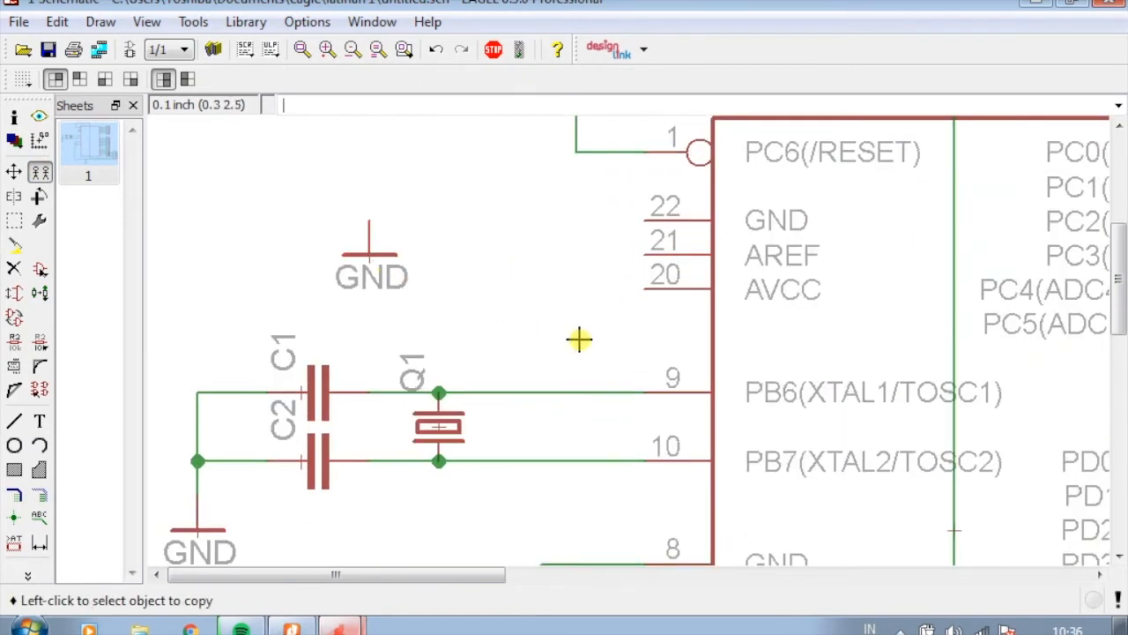
# Copy the +5V symbol at IC1 pin 7 and place the copy just outside pin 20, in line with it
pyautogui.scroll(-1, 559, 244)
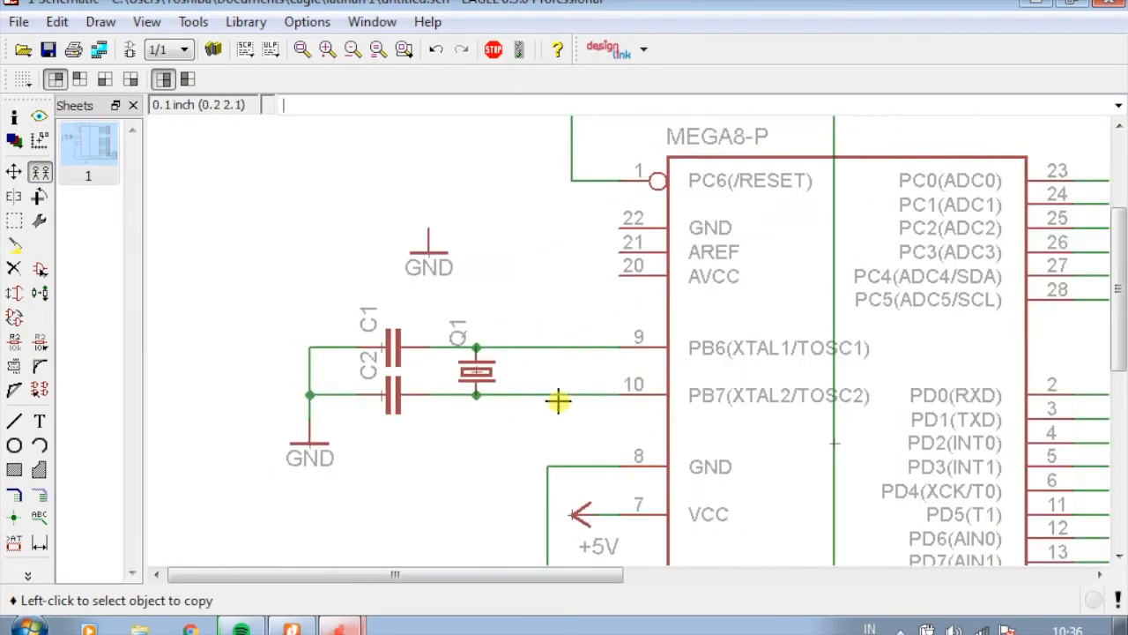
pyautogui.click(579, 516)
pyautogui.scroll(2, 555, 257)
pyautogui.click(546, 280)
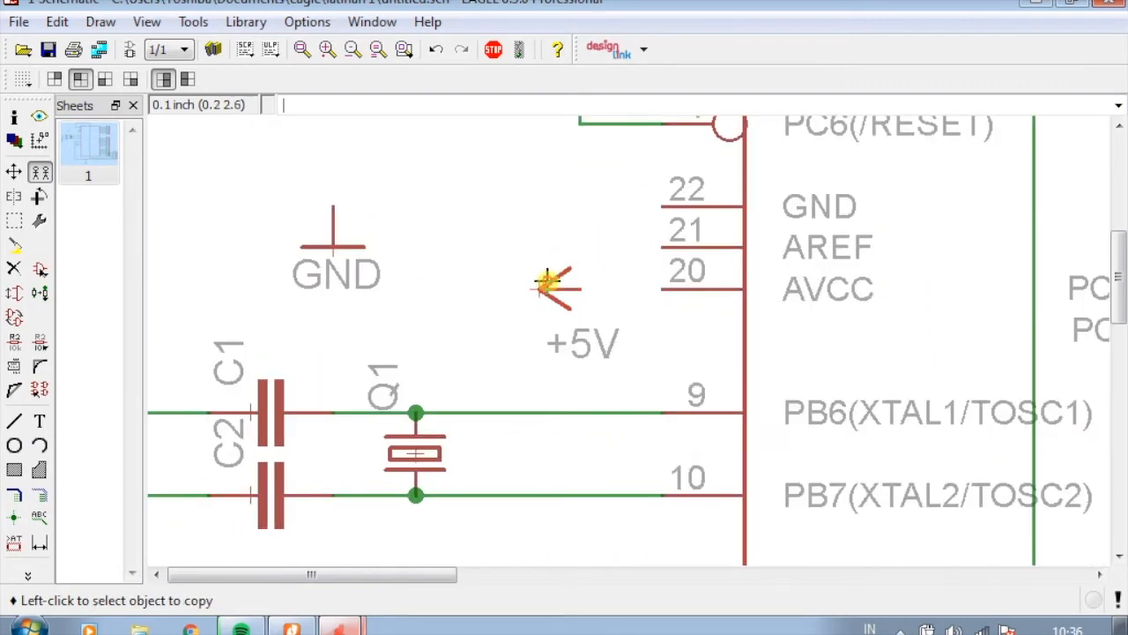
# Draw a net from the copied GND symbol to IC1 pin 22
pyautogui.scroll(-1, 528, 341)
pyautogui.scroll(2, 573, 196)
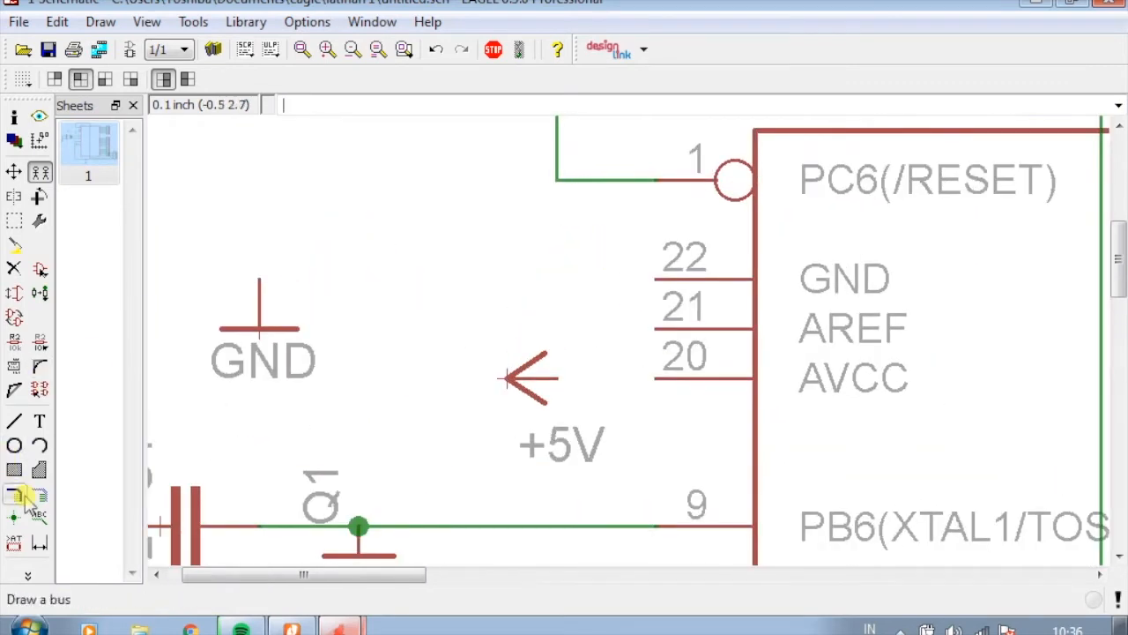
pyautogui.click(260, 276)
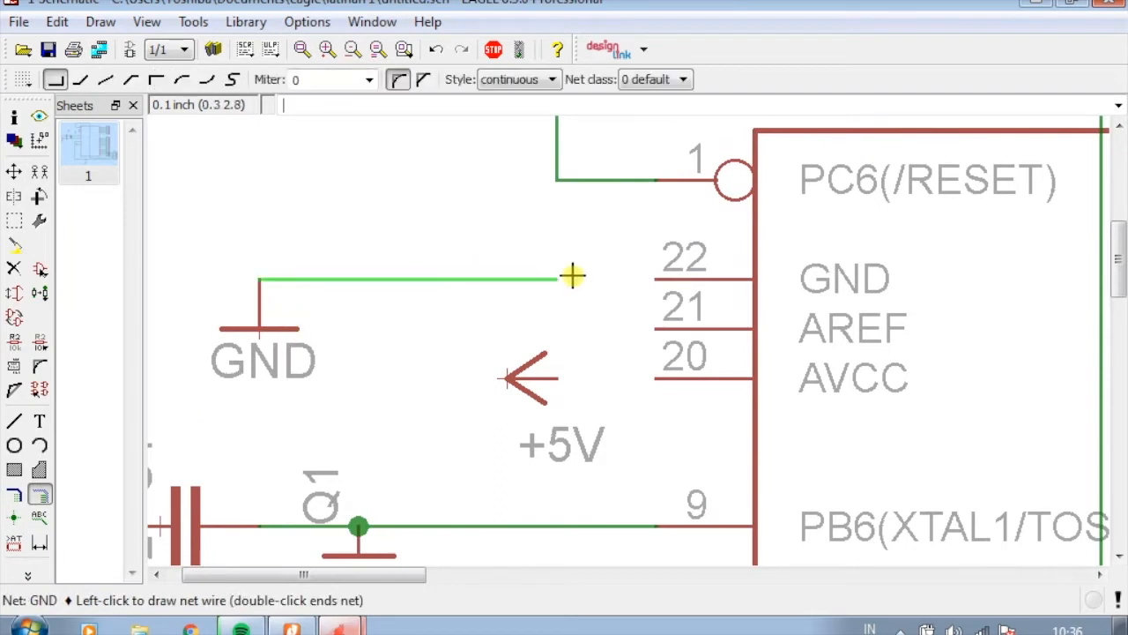
pyautogui.click(655, 280)
# Join IC1 pins 21 and 20 with a net, connect the +5V symbol to their junction and accept the connection
pyautogui.click(656, 328)
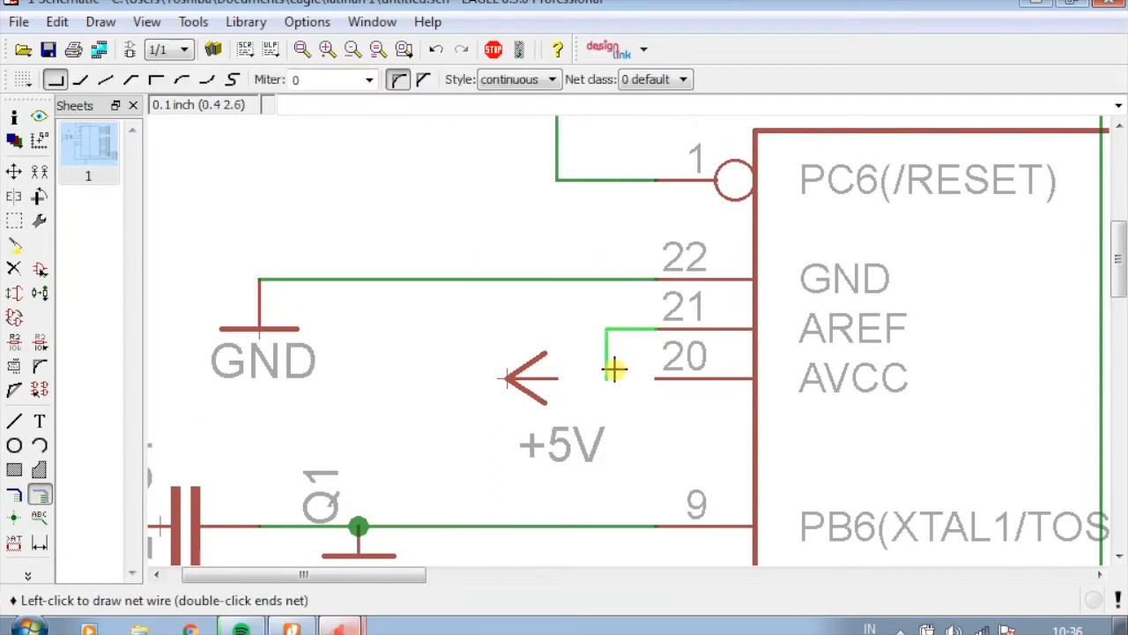
pyautogui.click(606, 379)
pyautogui.click(656, 378)
pyautogui.click(558, 378)
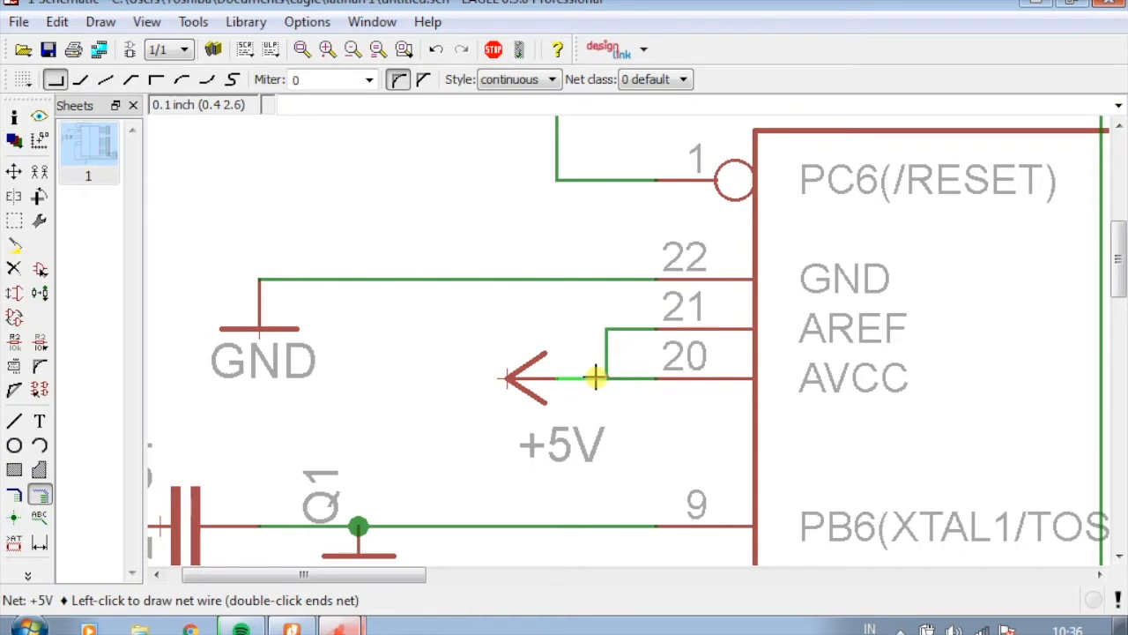
pyautogui.click(605, 378)
pyautogui.press('Return')
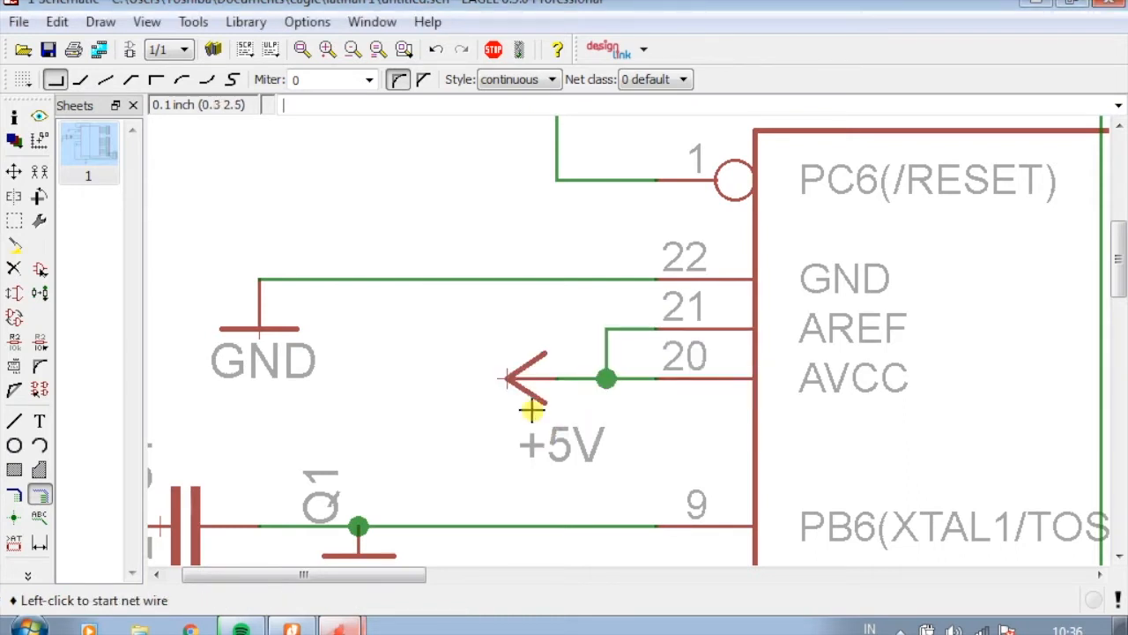
# Compare the schematic around IC1 pins 1 and 20 to 22 with the reset and supply circuits in the mega8 PDF
pyautogui.scroll(-2, 499, 384)
pyautogui.scroll(-3, 499, 384)
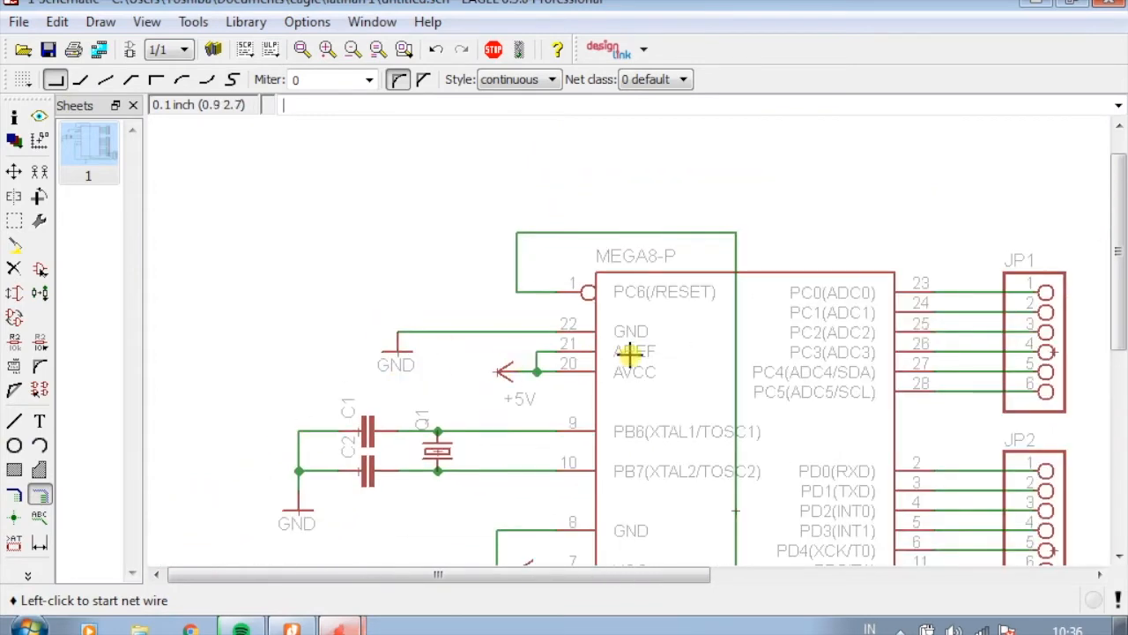
pyautogui.scroll(-3, 499, 344)
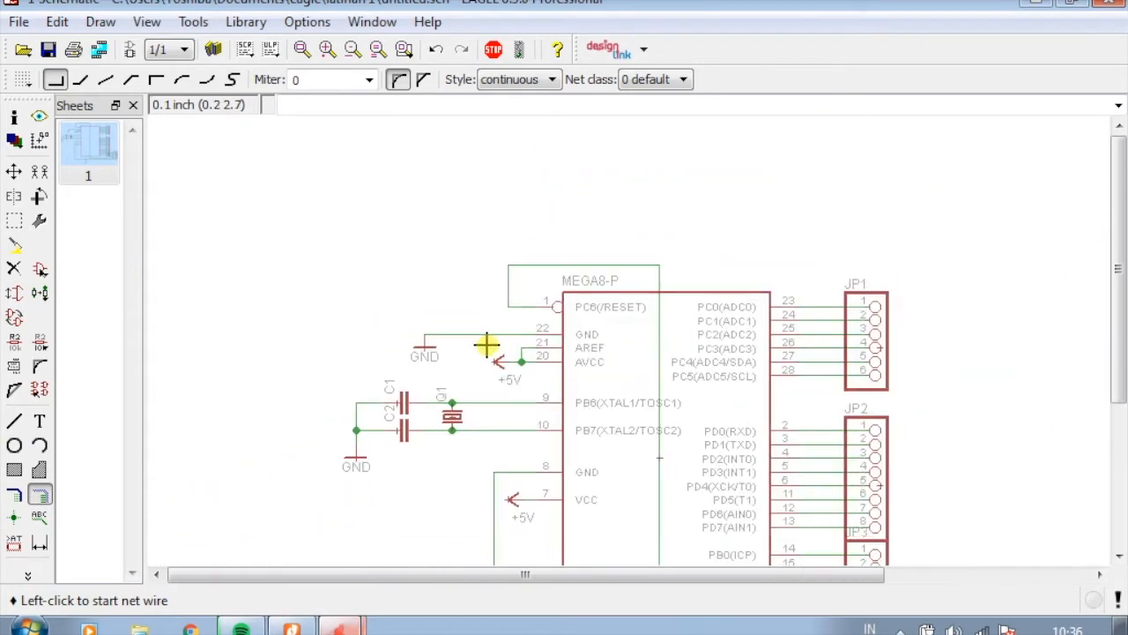
pyautogui.scroll(-1, 570, 324)
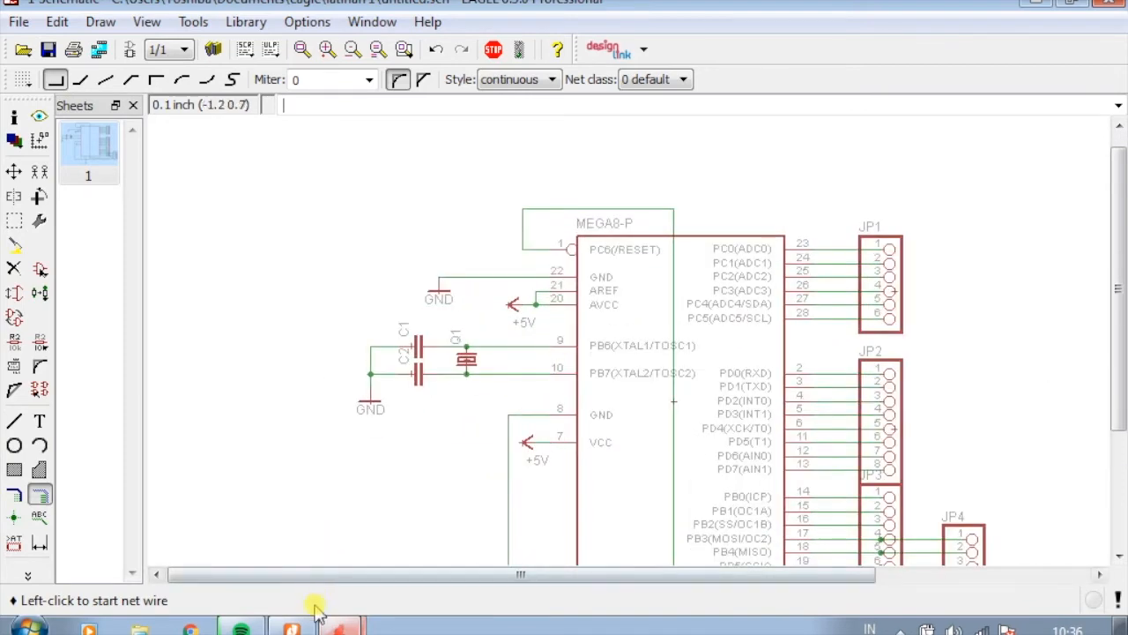
pyautogui.click(292, 626)
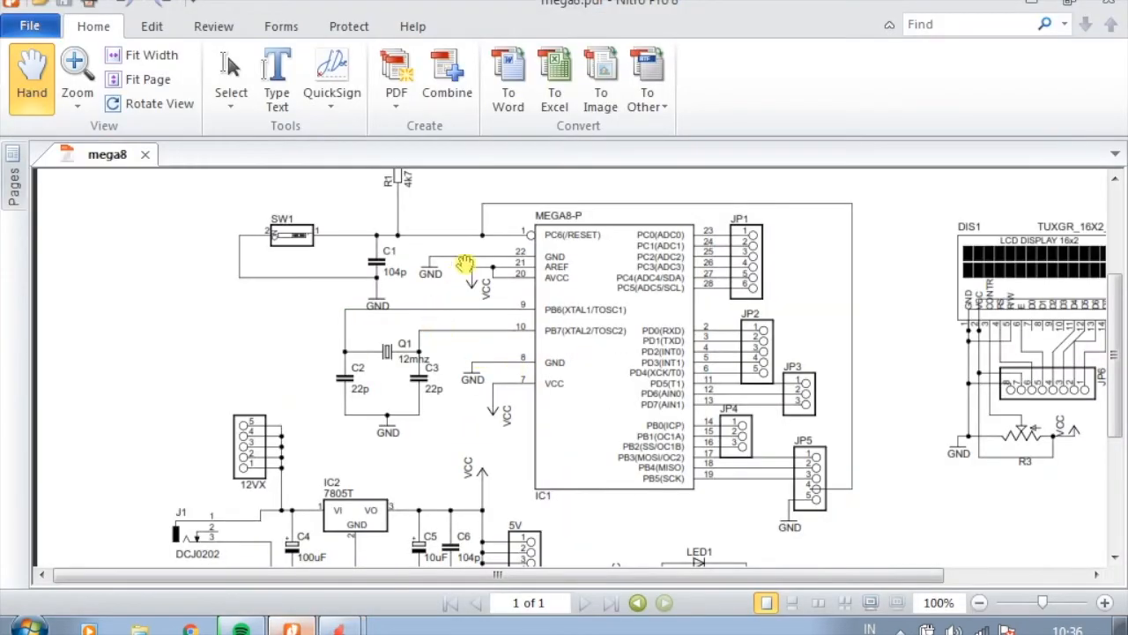
pyautogui.moveTo(496, 252); pyautogui.dragTo(499, 334)
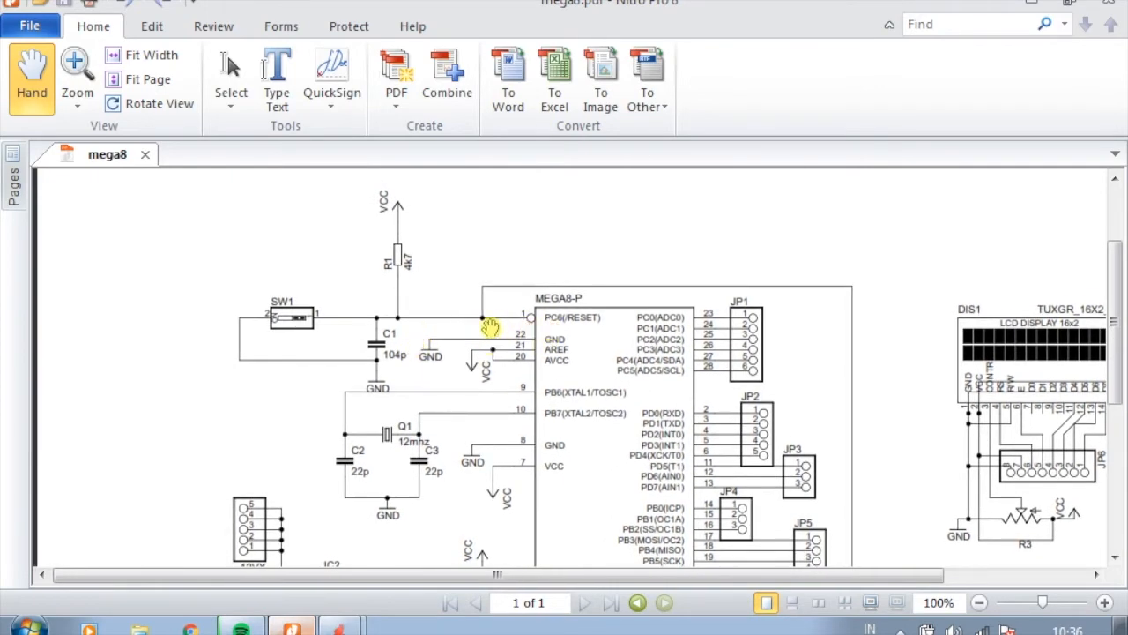
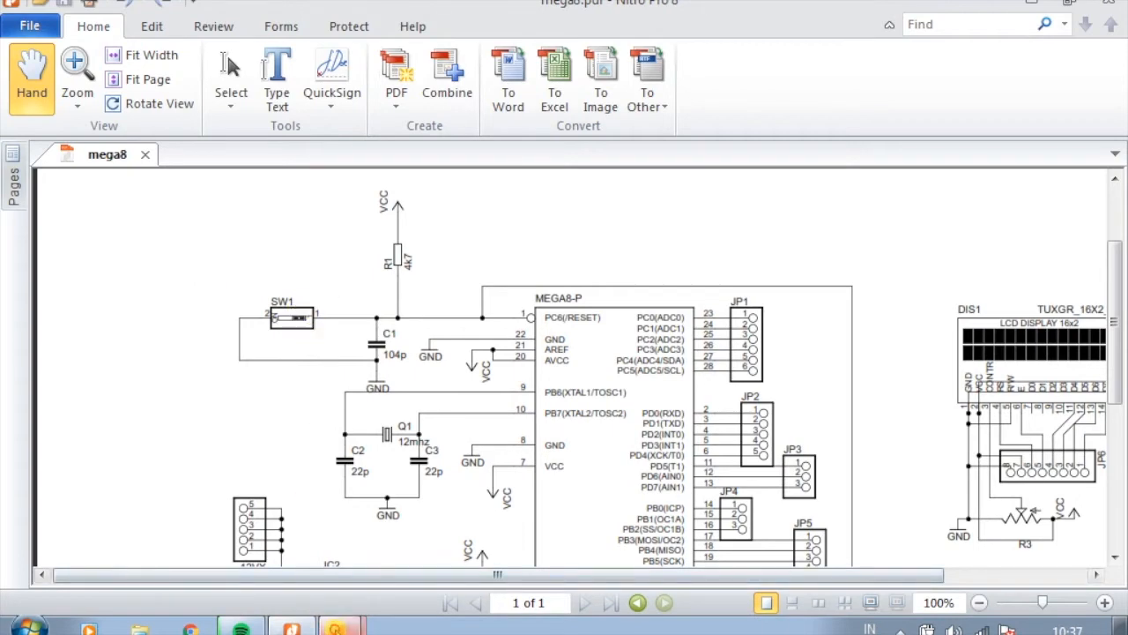
pyautogui.click(310, 580)
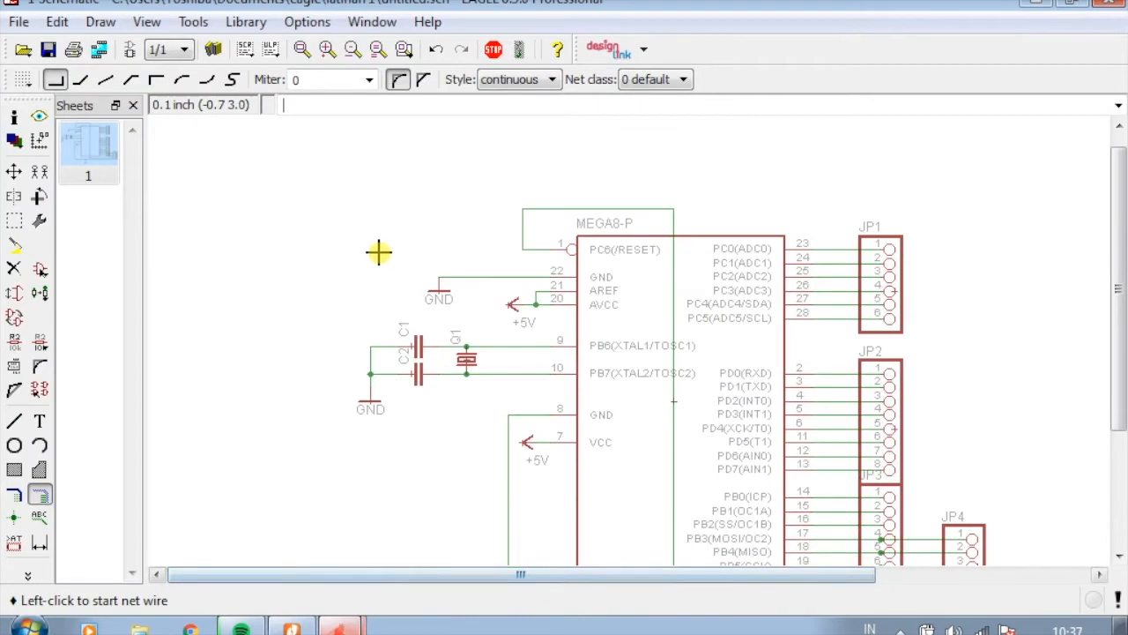
pyautogui.scroll(2, 360, 258)
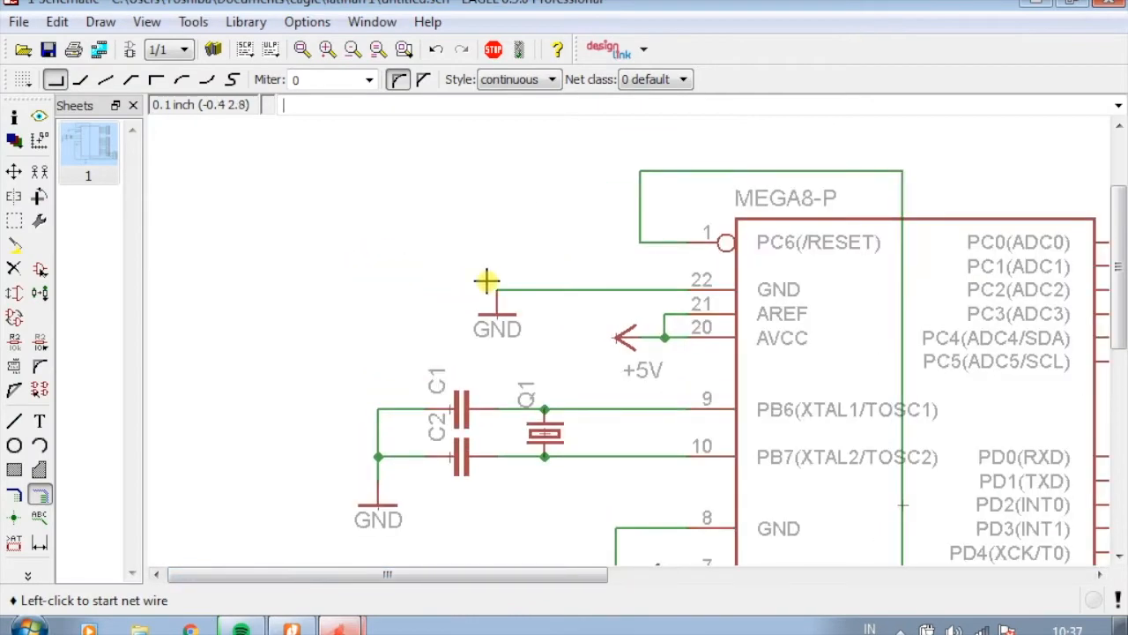
pyautogui.scroll(-2, 432, 252)
pyautogui.scroll(2, 434, 251)
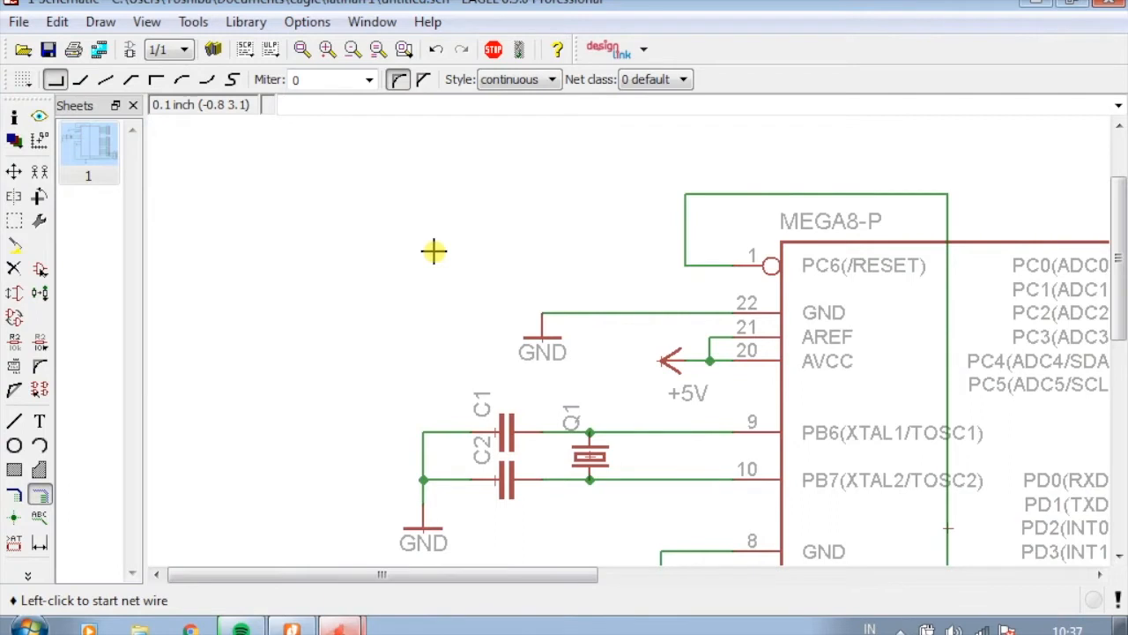
pyautogui.scroll(-1, 516, 302)
pyautogui.scroll(2, 483, 244)
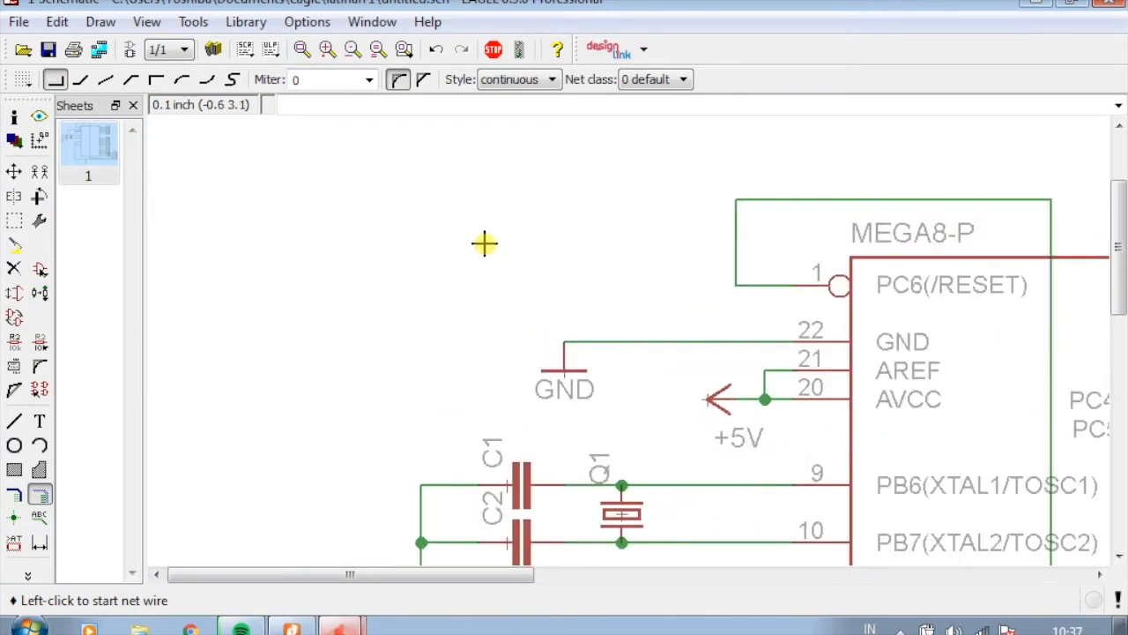
# Browse the resistor library for a resistor and compare the R-EU_ and R-US_ symbols
pyautogui.click(39, 270)
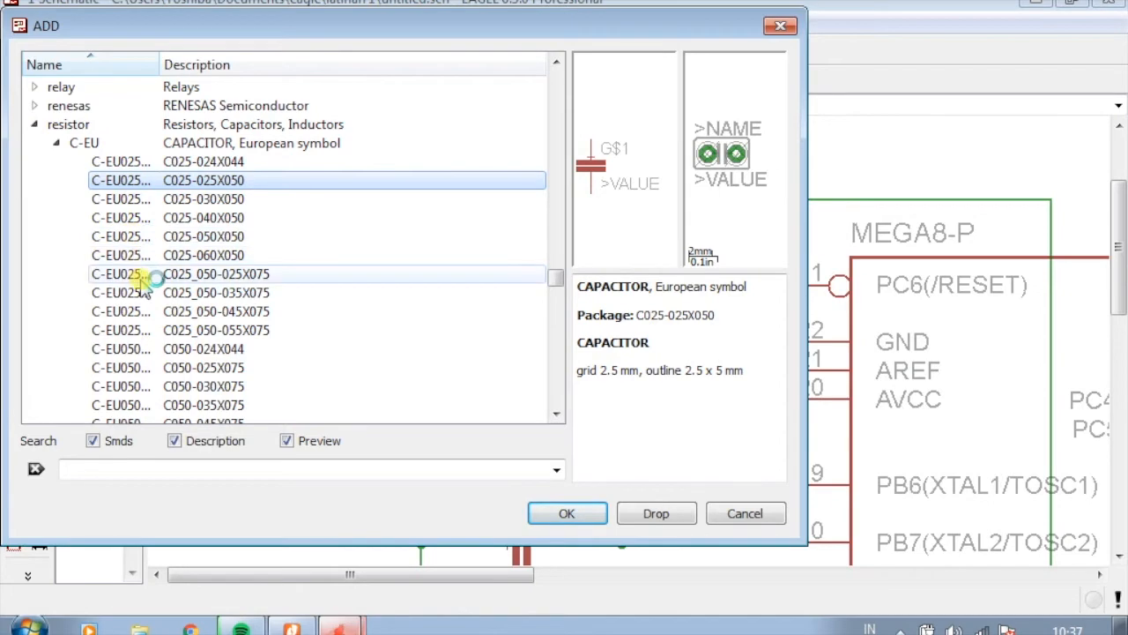
pyautogui.click(151, 329)
pyautogui.scroll(-12, 153, 335)
pyautogui.scroll(12, 154, 335)
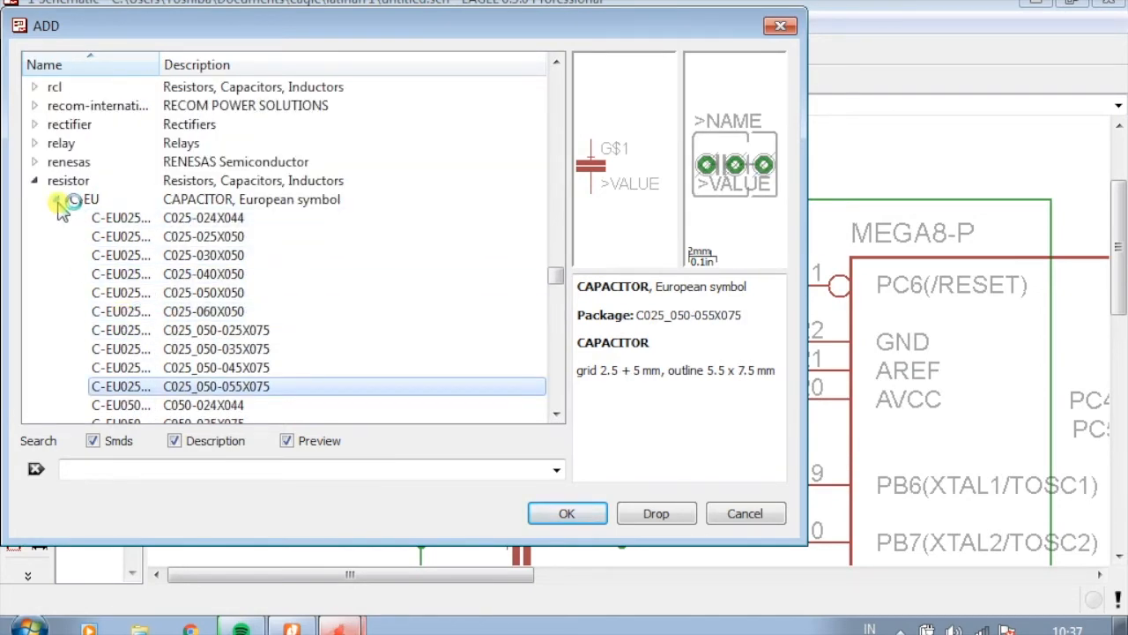
pyautogui.click(57, 200)
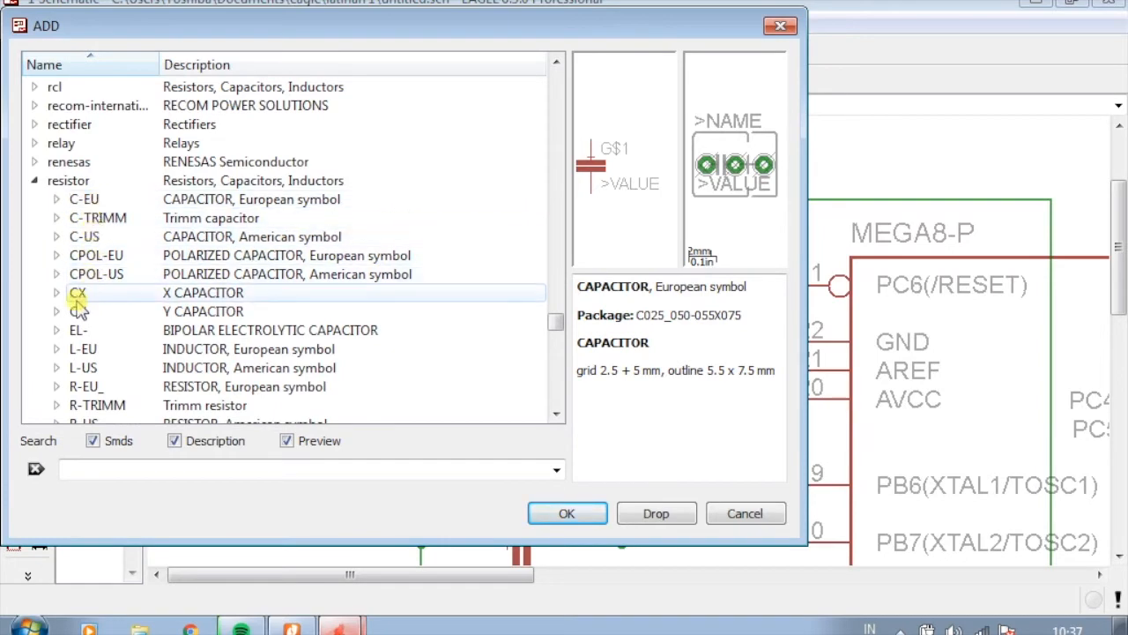
pyautogui.scroll(-2, 100, 361)
pyautogui.click(97, 275)
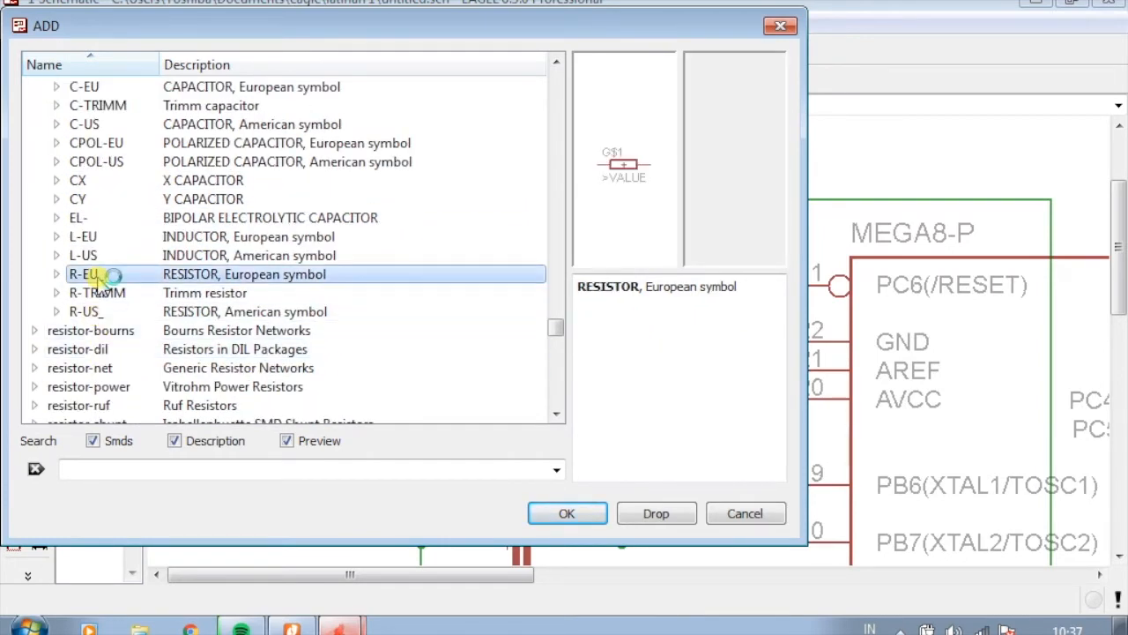
pyautogui.click(119, 313)
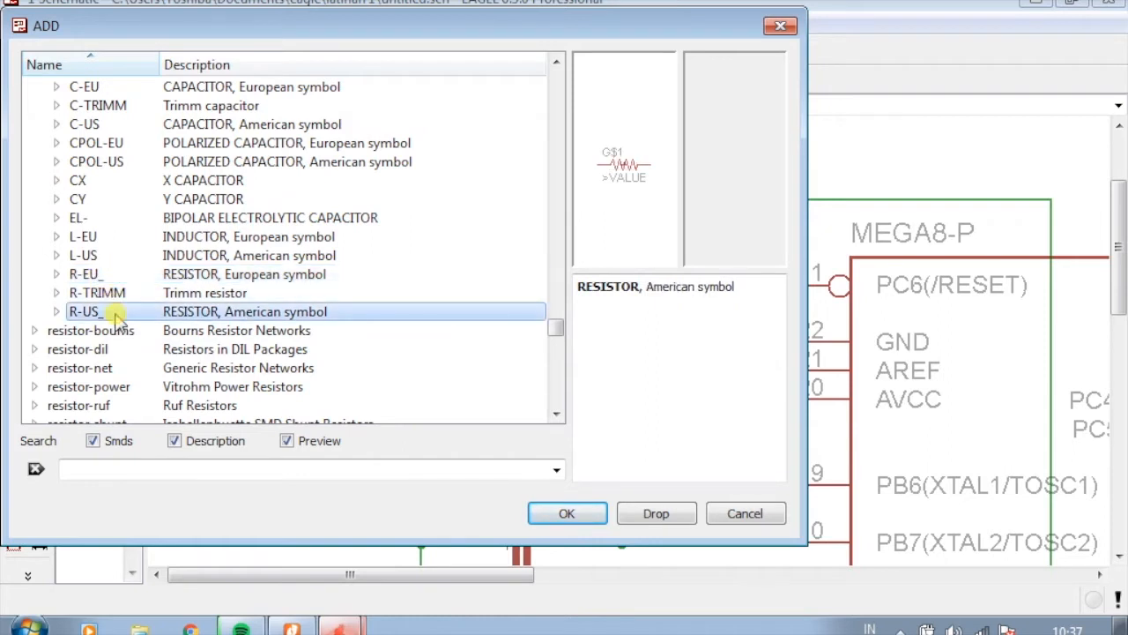
pyautogui.click(99, 276)
pyautogui.click(98, 311)
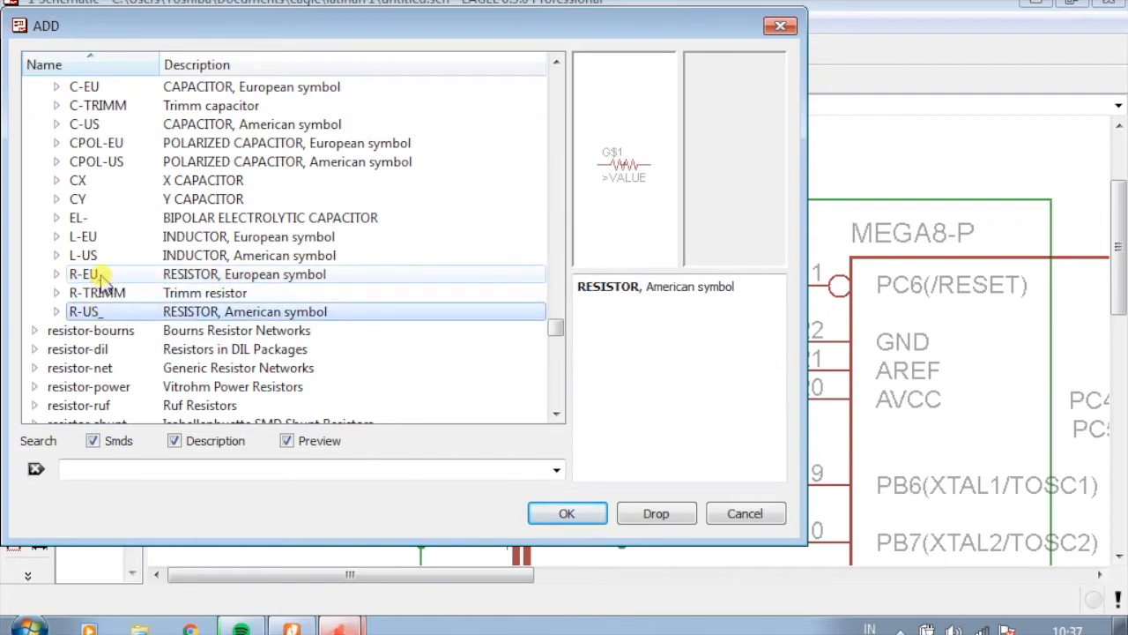
pyautogui.click(99, 275)
pyautogui.click(84, 311)
pyautogui.click(75, 274)
# Add an R-EU_ resistor in package 0207/10, rotate it upright and place it in the free area beside the reset net
pyautogui.click(57, 274)
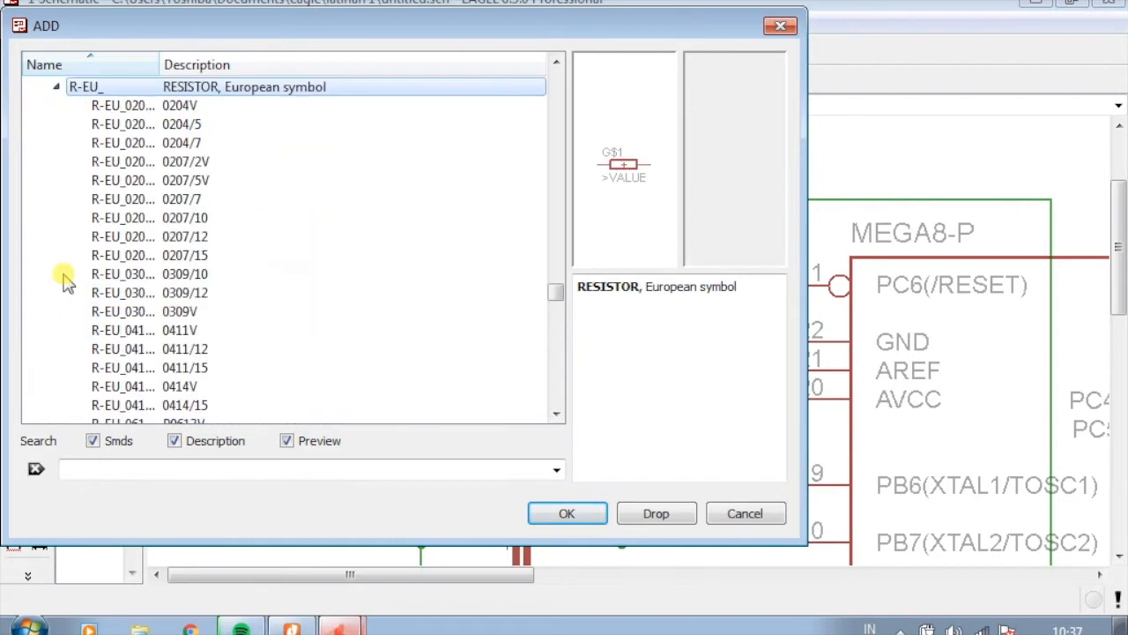
pyautogui.click(166, 200)
pyautogui.click(173, 218)
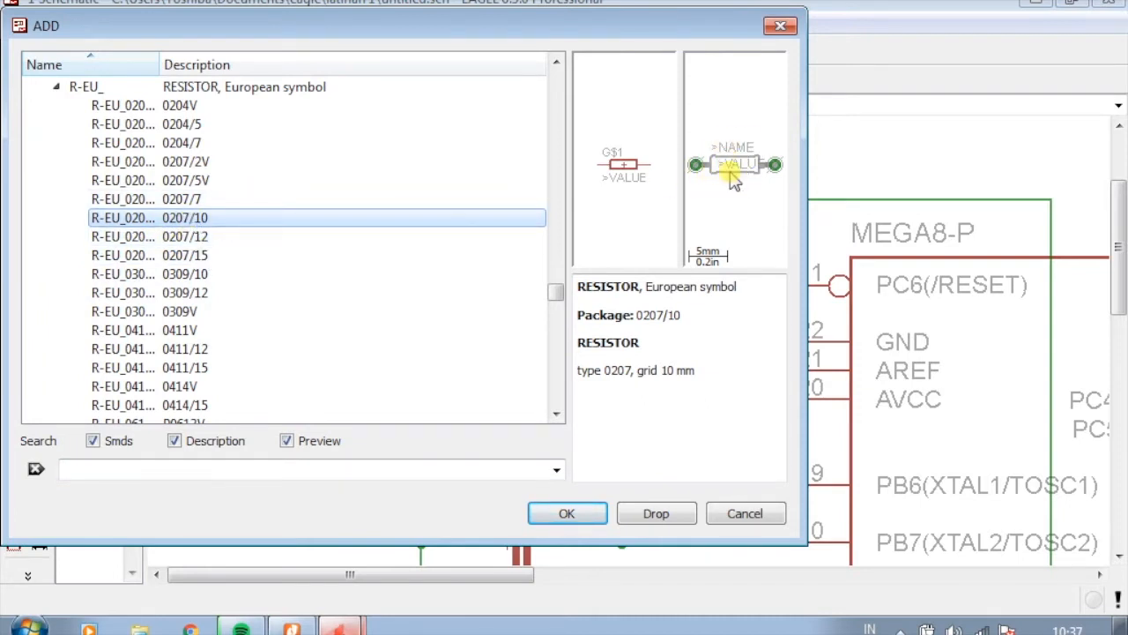
pyautogui.click(564, 514)
pyautogui.scroll(-1, 666, 261)
pyautogui.scroll(3, 689, 243)
pyautogui.rightClick(352, 204)
pyautogui.scroll(-2, 631, 240)
pyautogui.scroll(-1, 631, 240)
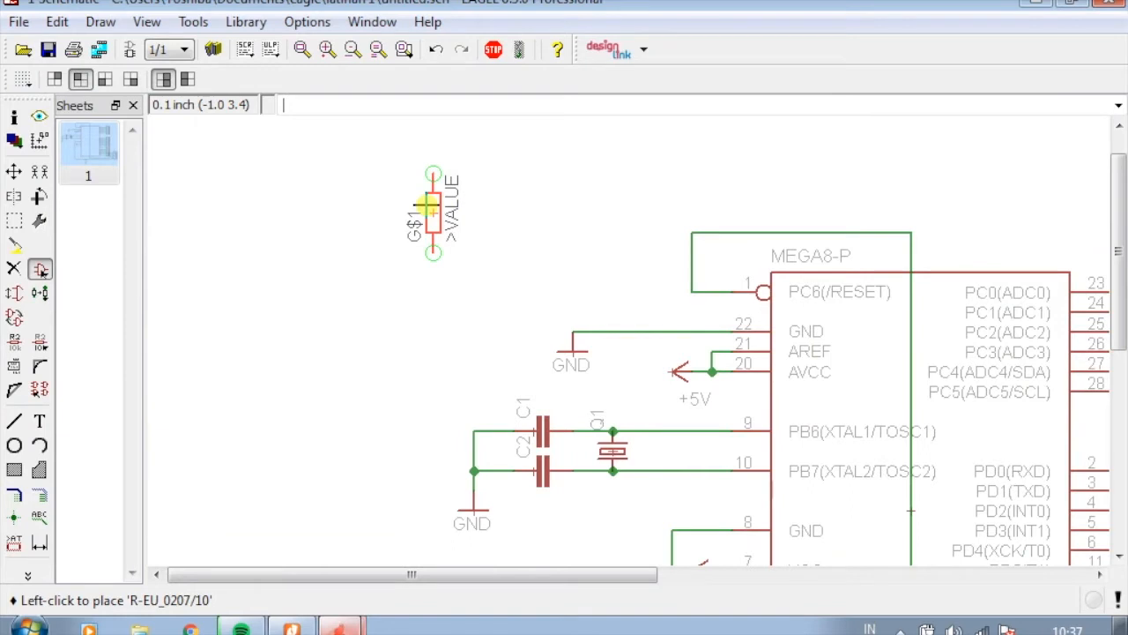
pyautogui.click(433, 192)
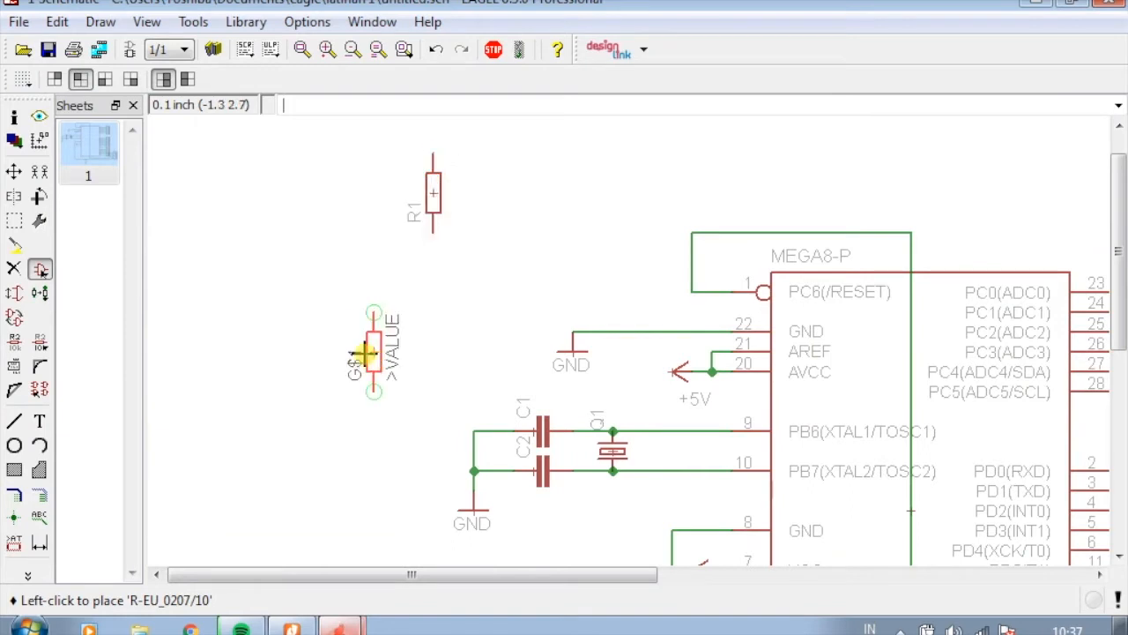
# Copy capacitor C1, rotate the copy upright and place it directly below resistor R1
pyautogui.click(40, 173)
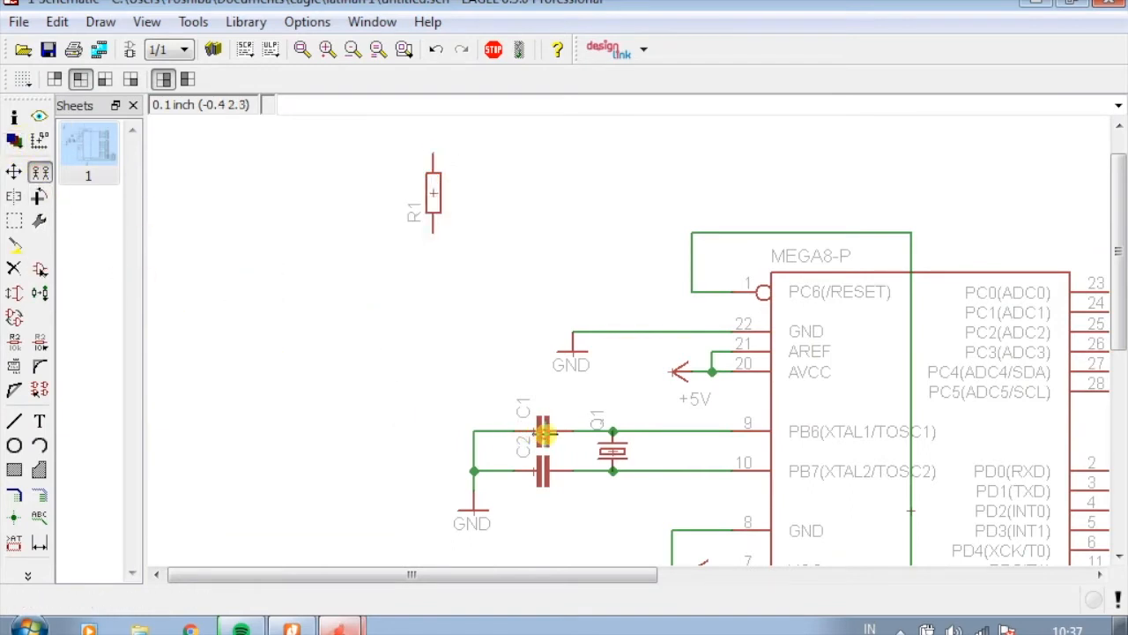
pyautogui.click(544, 432)
pyautogui.rightClick(422, 319)
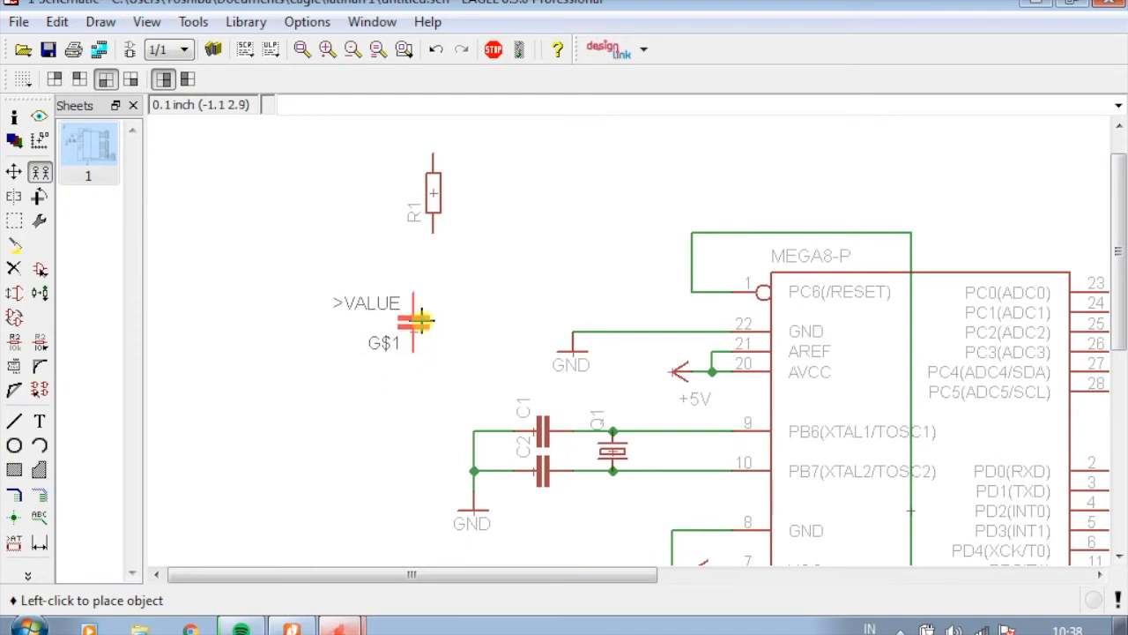
pyautogui.click(432, 321)
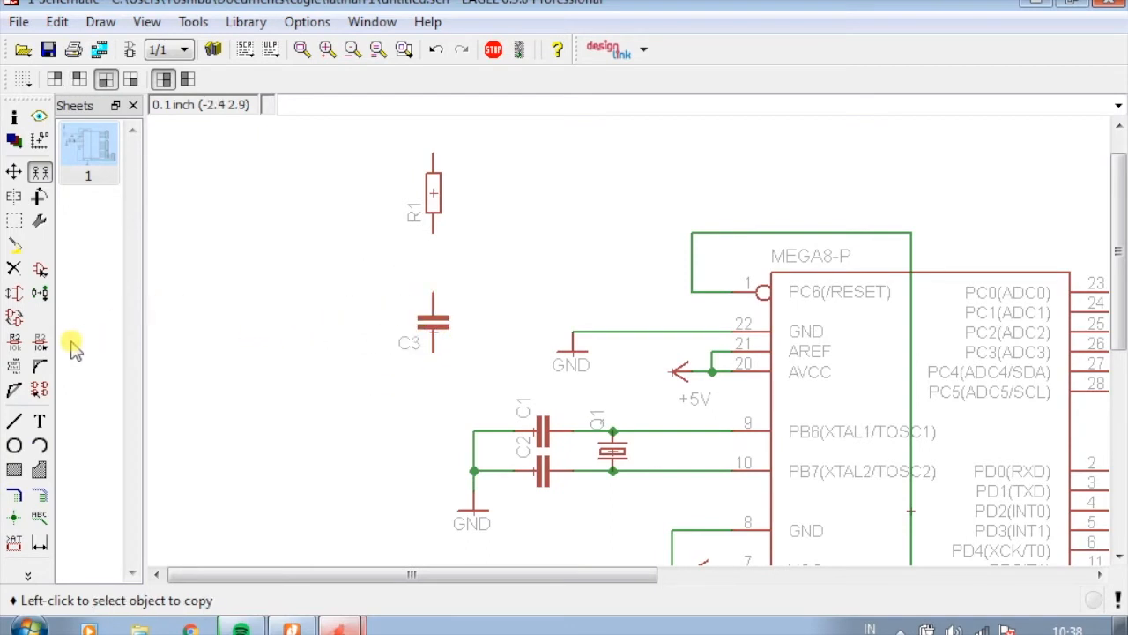
# Start adding a part and open the switch-dil library of DIL and code switches
pyautogui.click(39, 270)
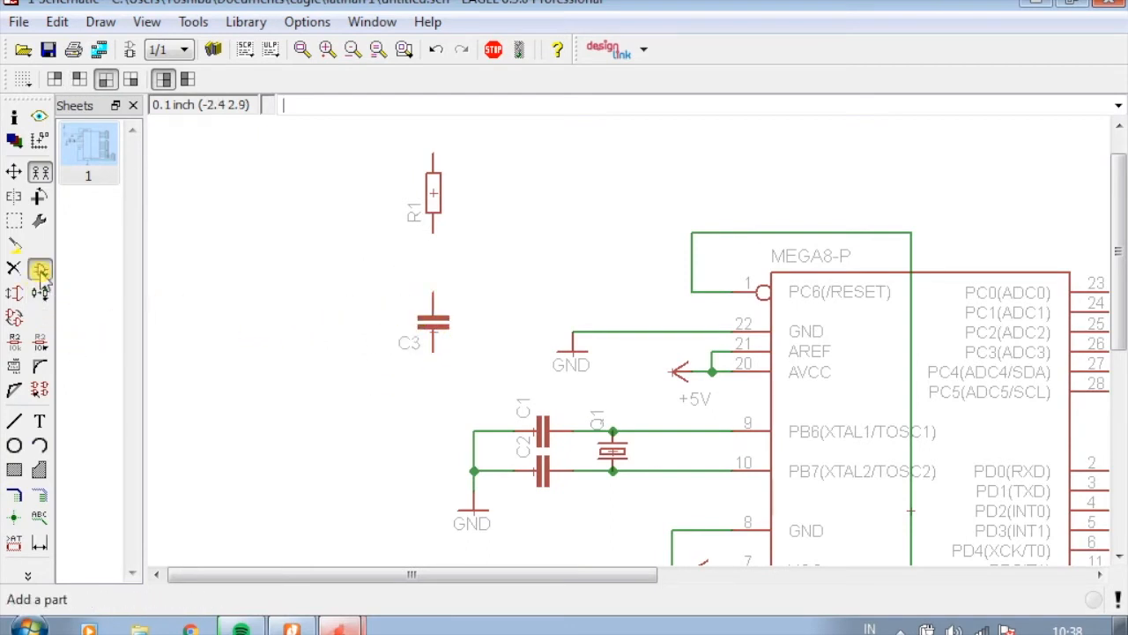
pyautogui.click(54, 88)
pyautogui.scroll(6, 79, 184)
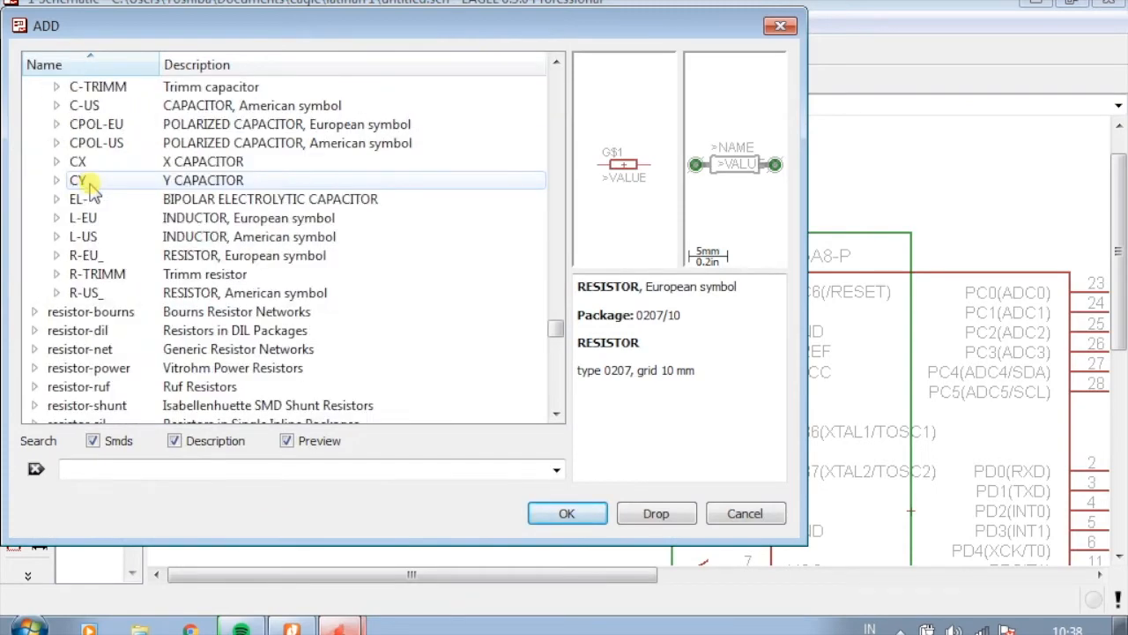
pyautogui.click(34, 218)
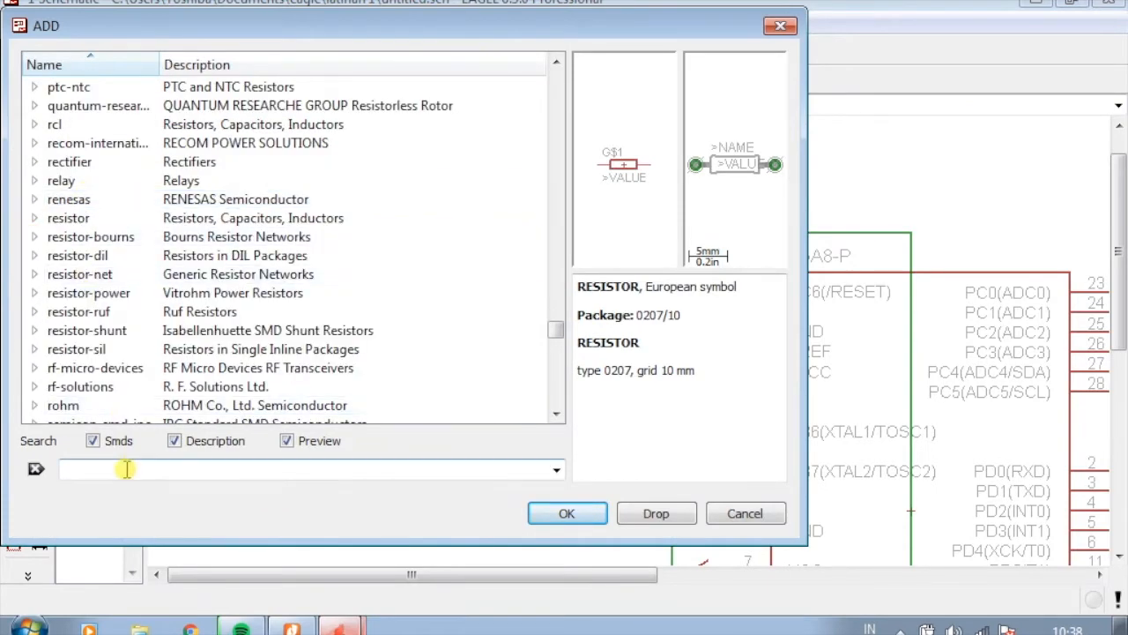
pyautogui.scroll(-9, 152, 299)
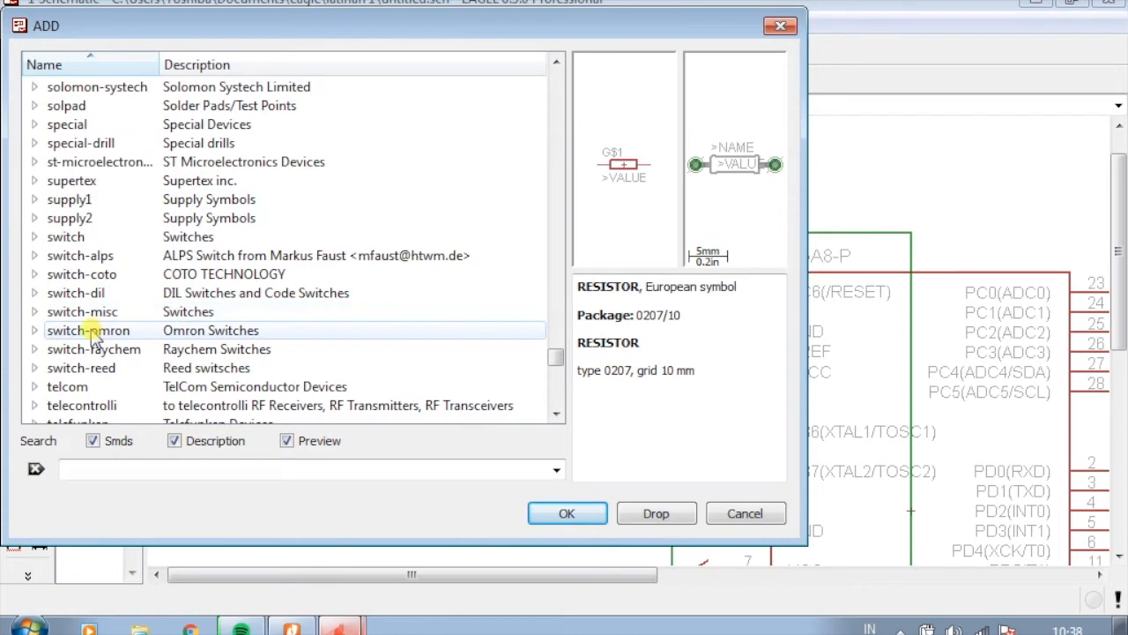
pyautogui.click(34, 293)
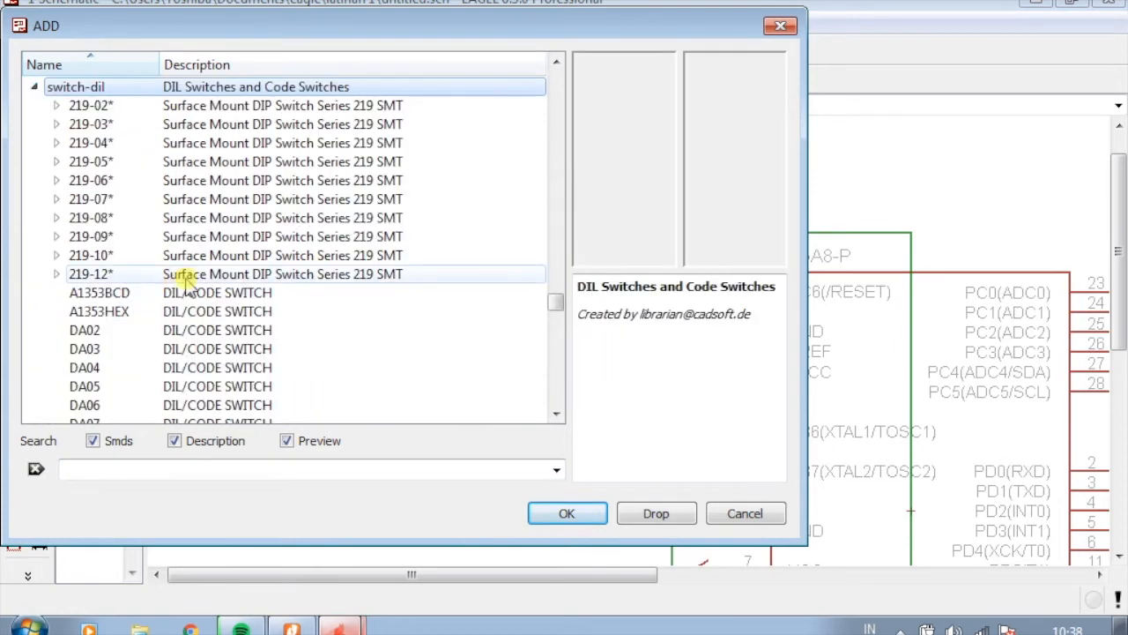
# Add the DS01 DIL switch, rotate it to horizontal and place it to the left of resistor R1 and capacitor C3
pyautogui.scroll(3, 187, 284)
pyautogui.scroll(-9, 190, 289)
pyautogui.scroll(-5, 192, 294)
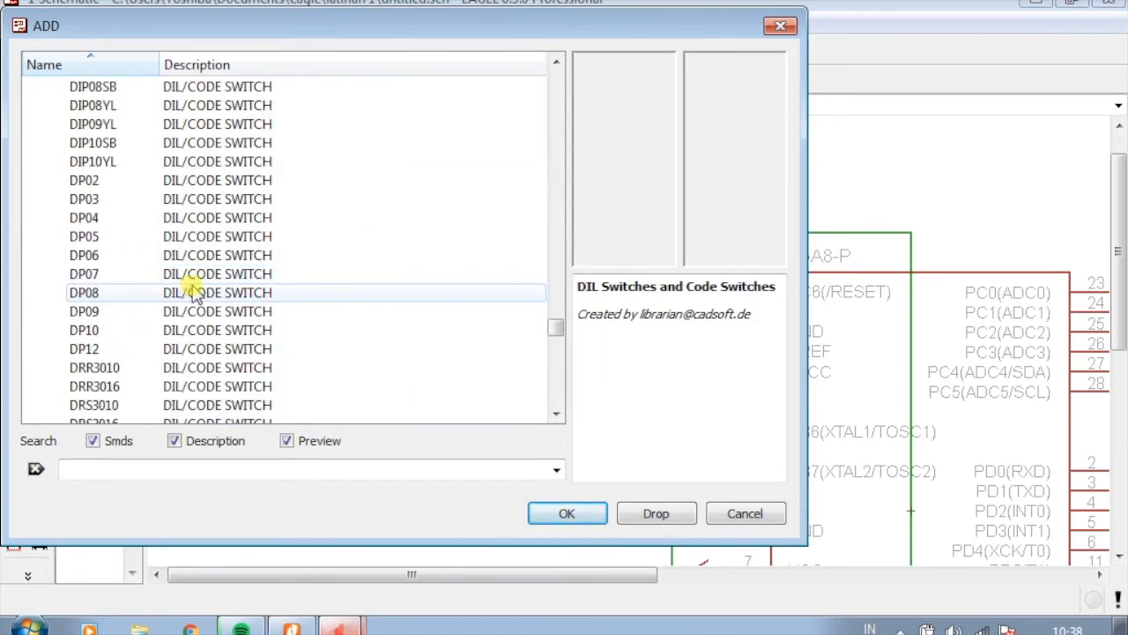
pyautogui.scroll(-4, 195, 294)
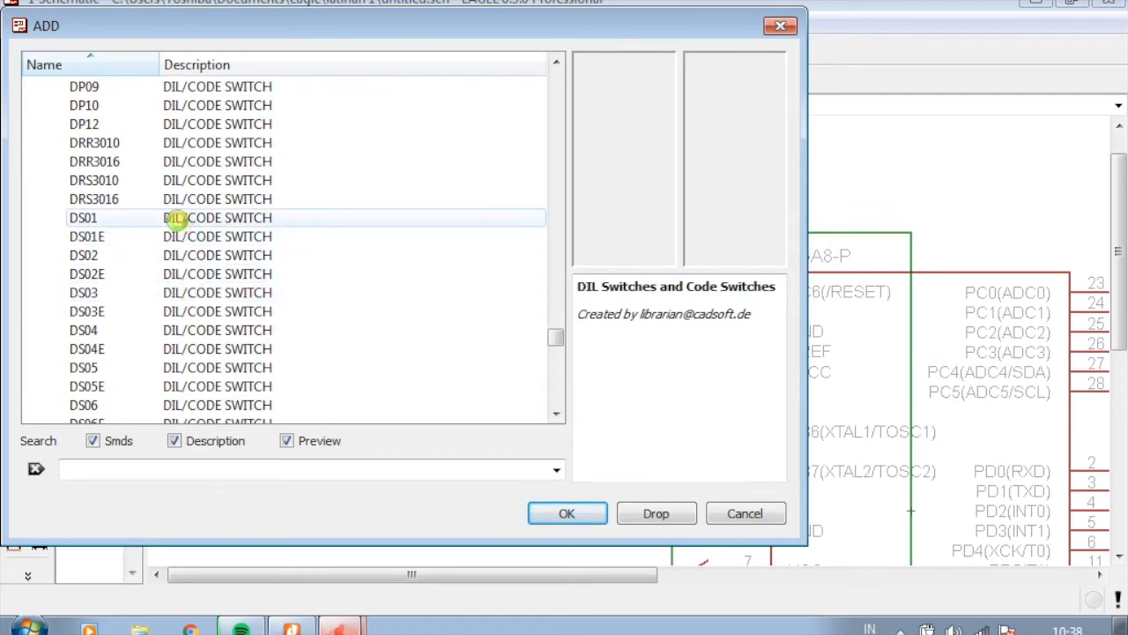
pyautogui.click(176, 221)
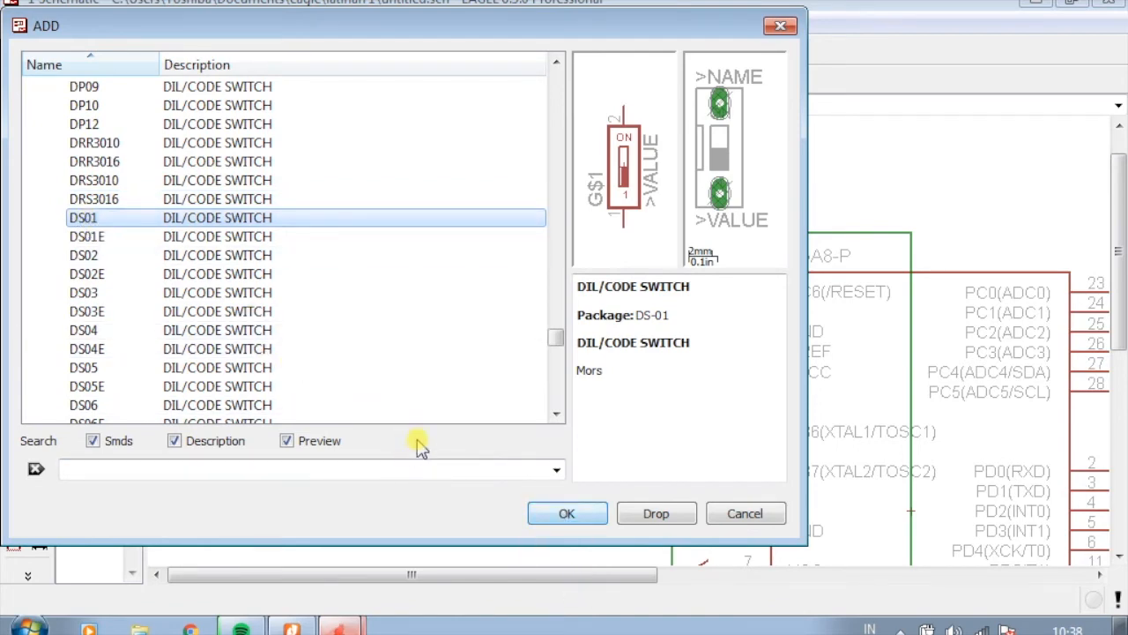
pyautogui.click(577, 514)
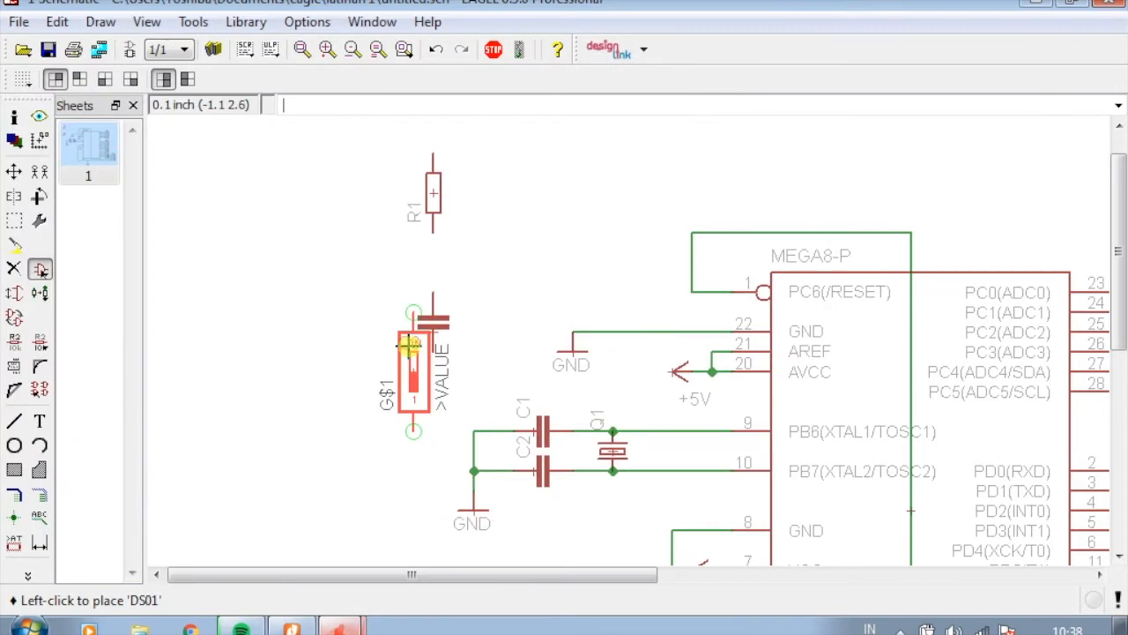
pyautogui.rightClick(294, 271)
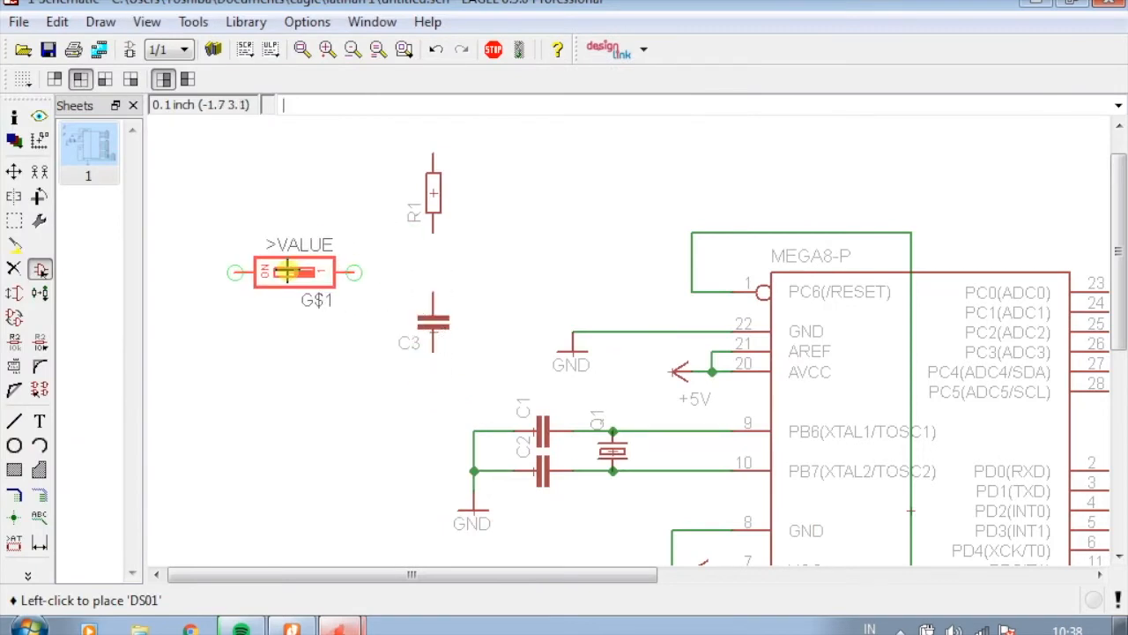
pyautogui.click(287, 272)
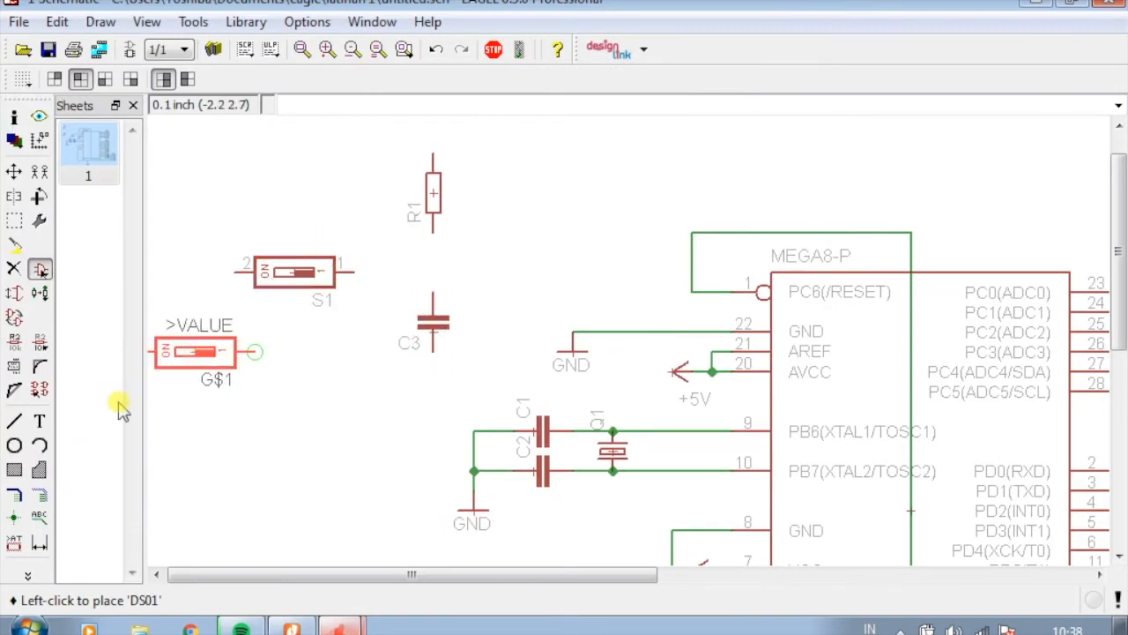
# Draw a net from pin 1 of switch S1 straight across to the reset net at IC pin 1
pyautogui.click(40, 493)
pyautogui.scroll(3, 473, 246)
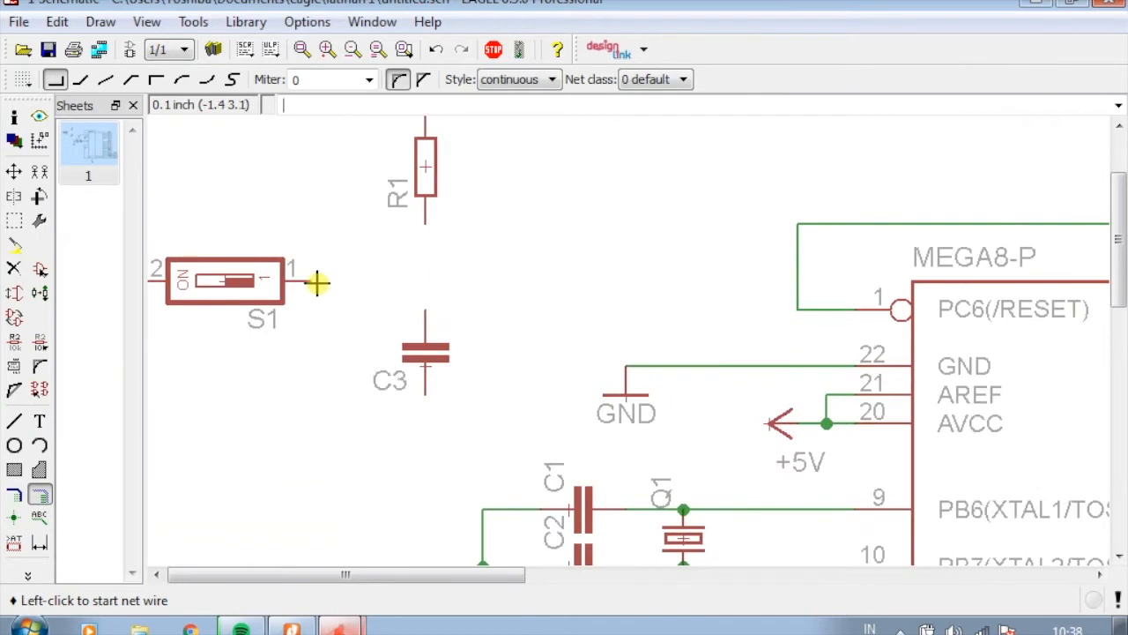
pyautogui.click(310, 279)
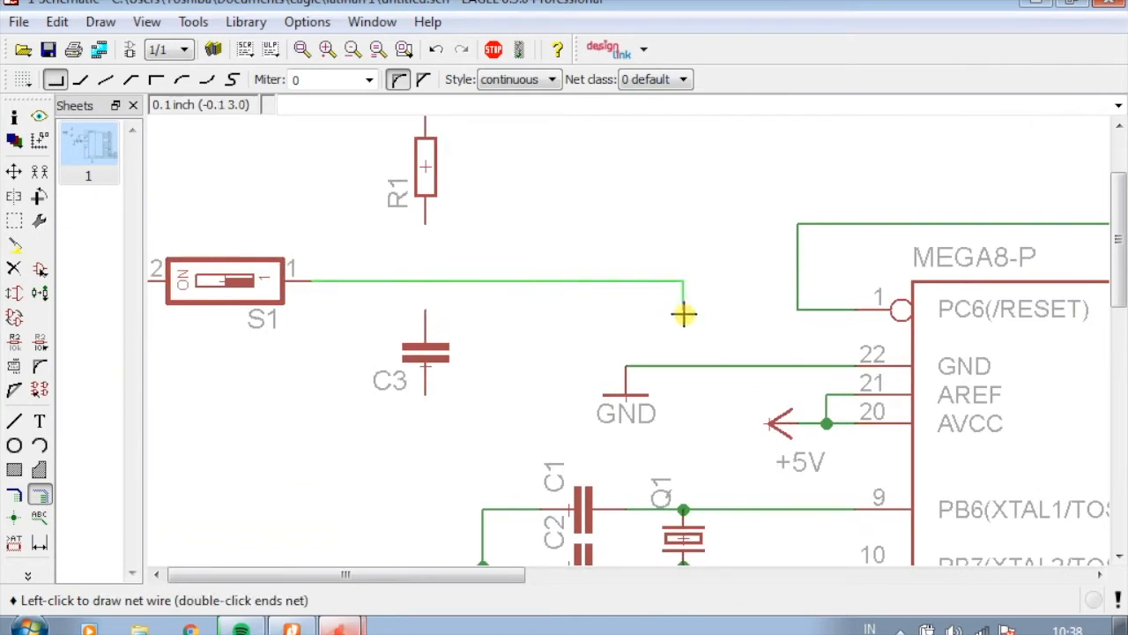
pyautogui.click(798, 280)
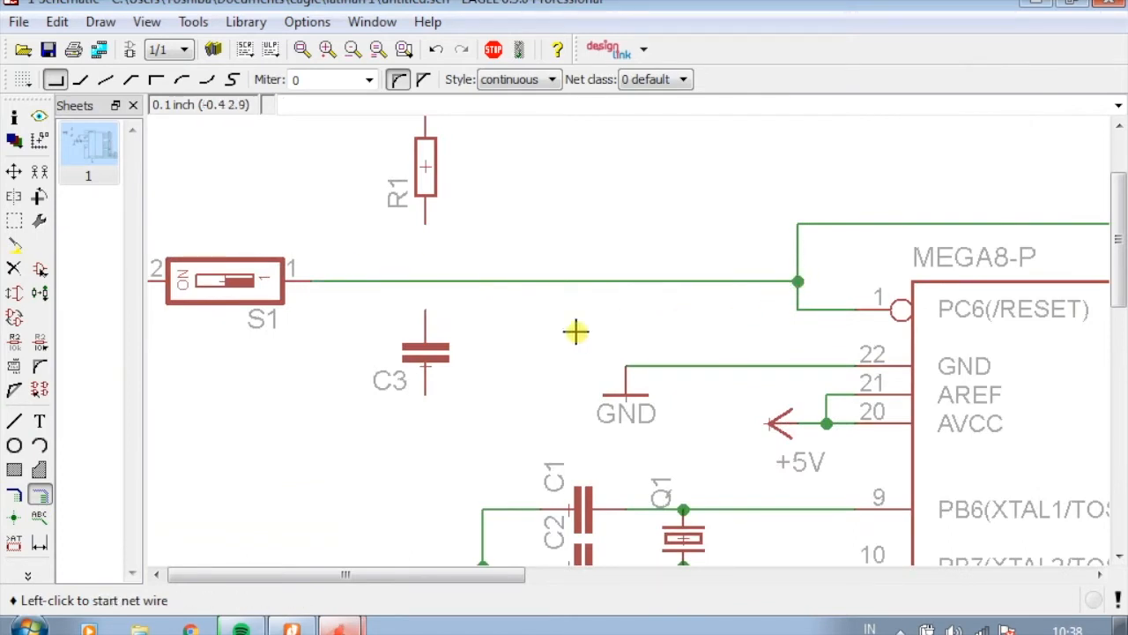
# Wire the lower pin of R1 and the upper pin of C3 to the net between S1 and the reset pin
pyautogui.click(425, 228)
pyautogui.click(425, 281)
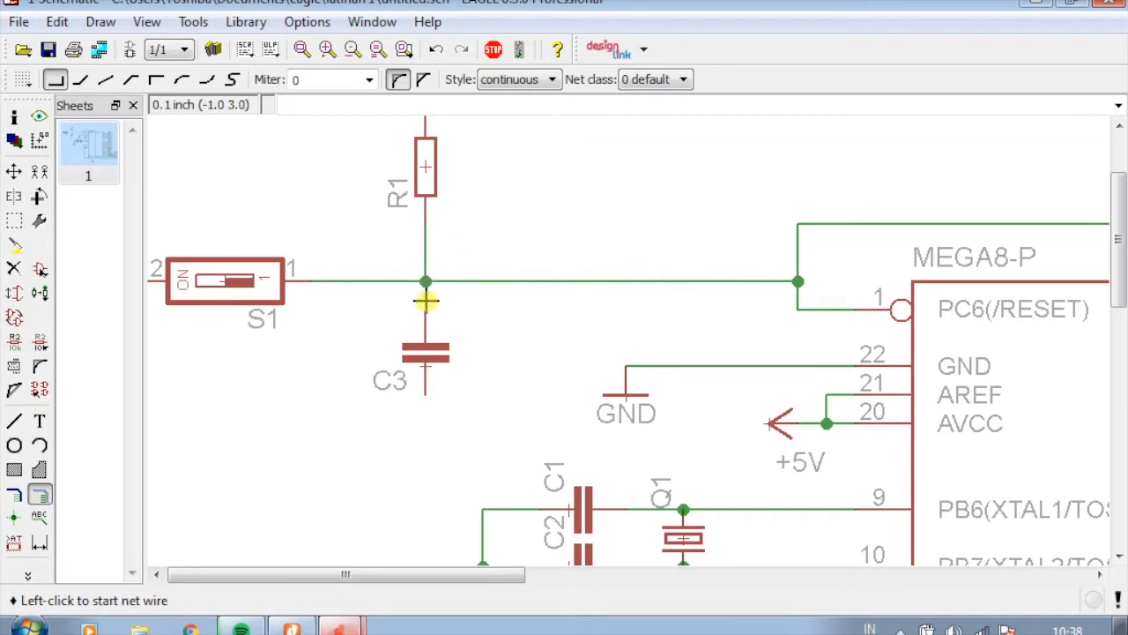
pyautogui.click(426, 315)
pyautogui.click(425, 281)
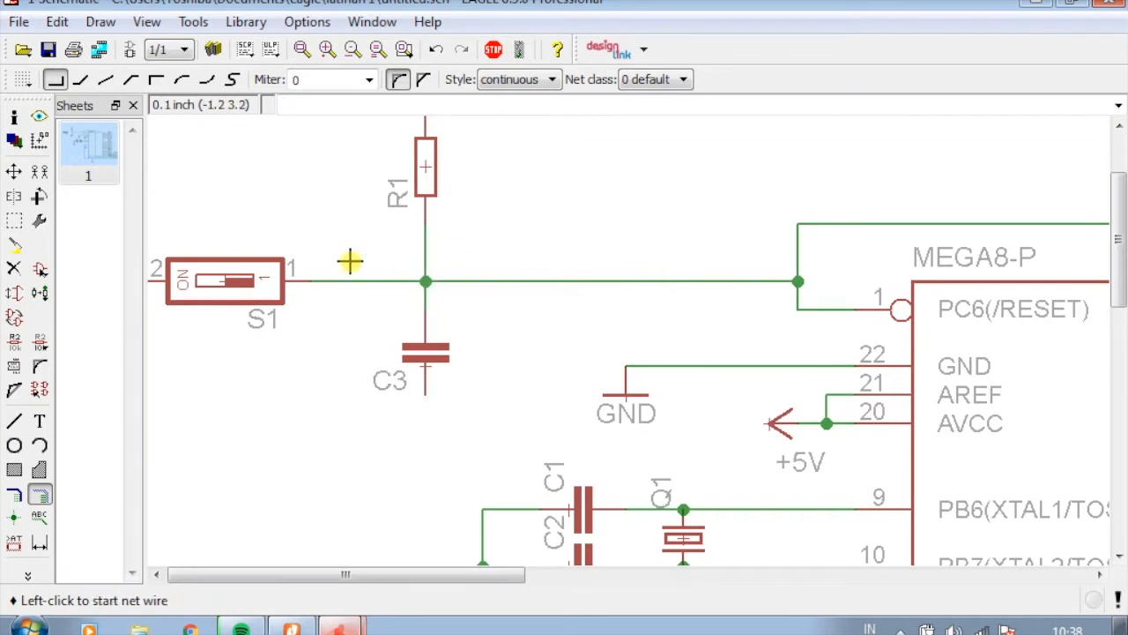
# Move capacitor C3 slightly farther down from the reset net junction with its wire attached
pyautogui.click(14, 171)
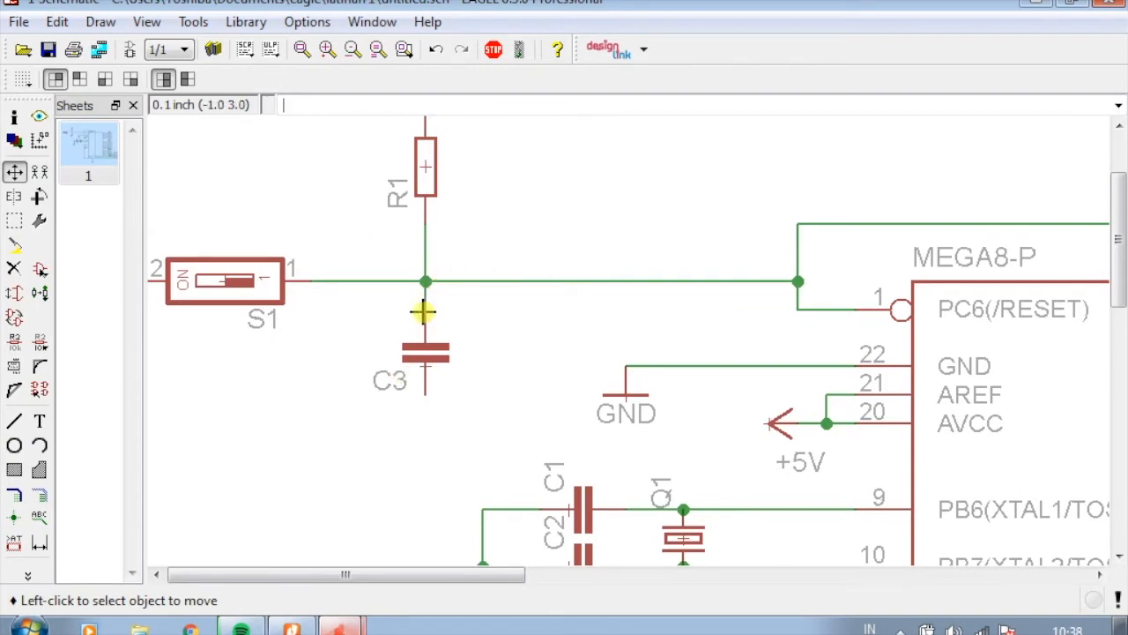
pyautogui.click(427, 356)
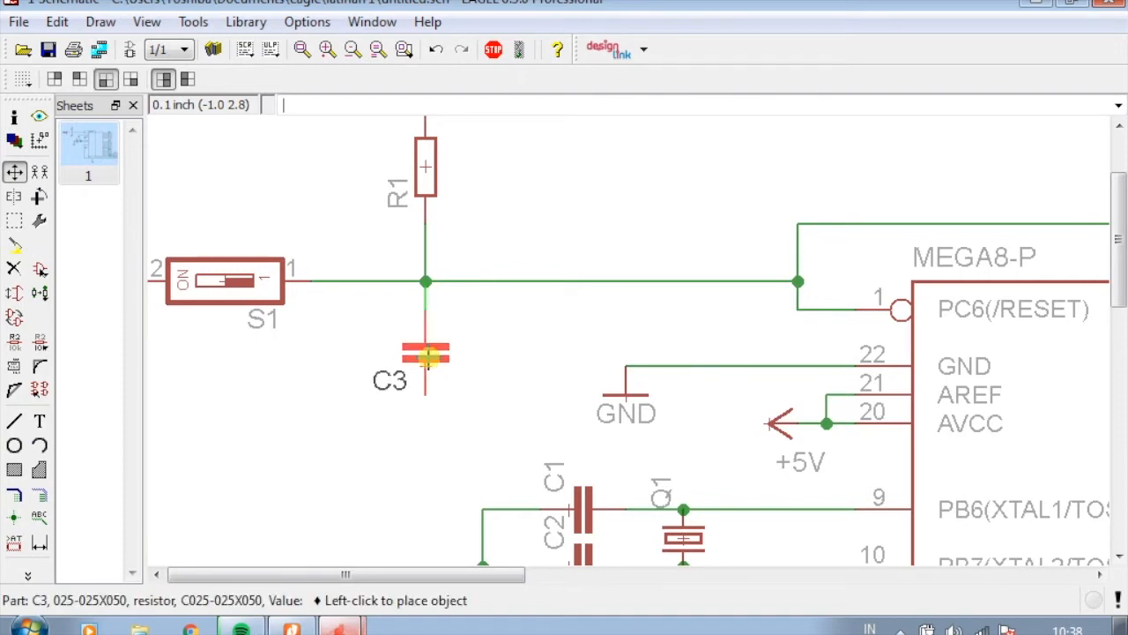
pyautogui.click(426, 357)
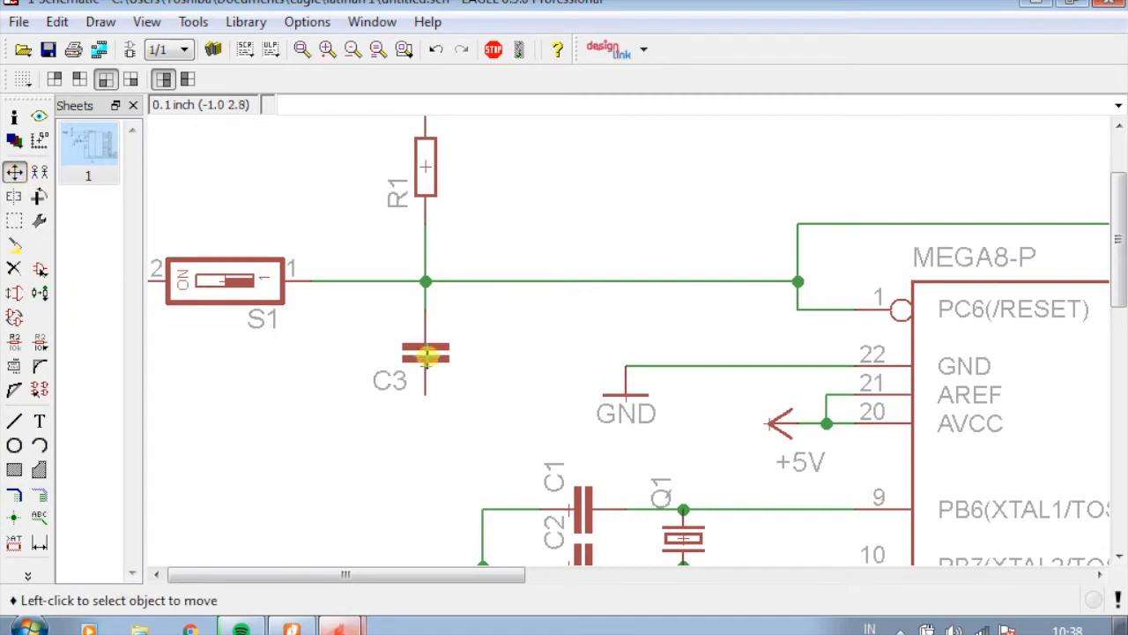
pyautogui.click(427, 356)
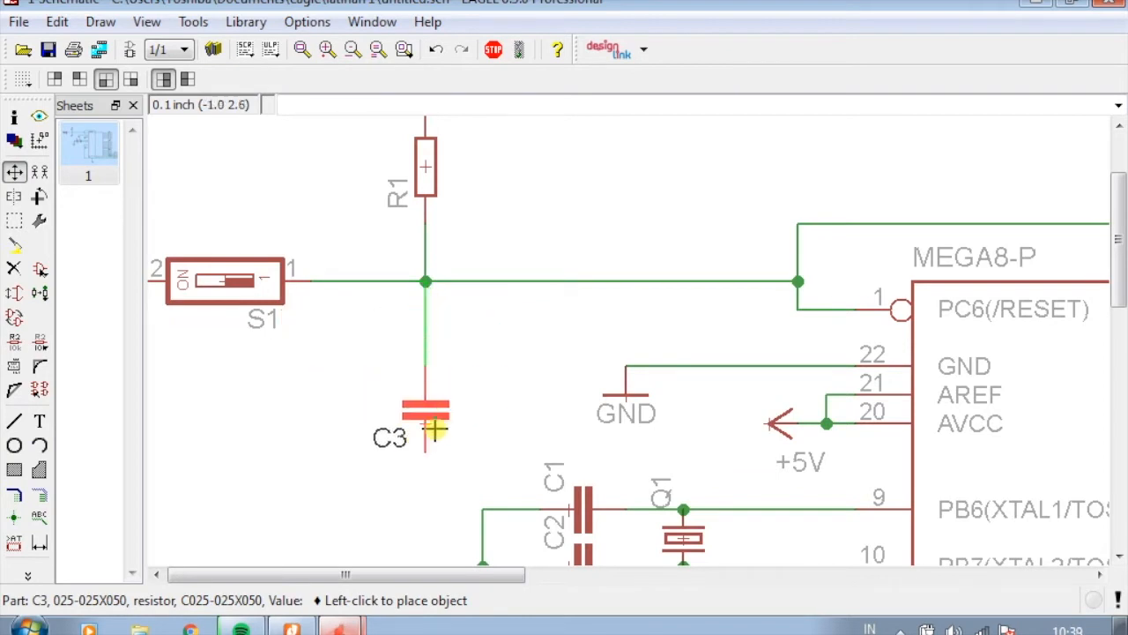
pyautogui.click(425, 383)
pyautogui.scroll(-2, 456, 295)
pyautogui.scroll(3, 435, 237)
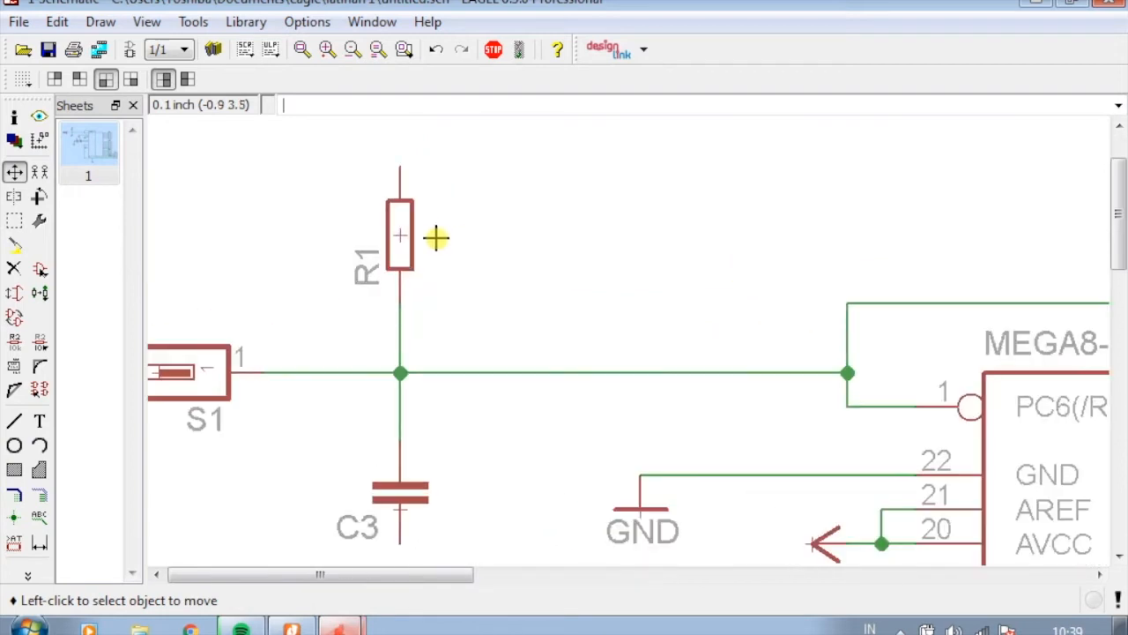
# Check the connection of resistor R1 to the reset net by picking it up and setting it back in place
pyautogui.click(403, 240)
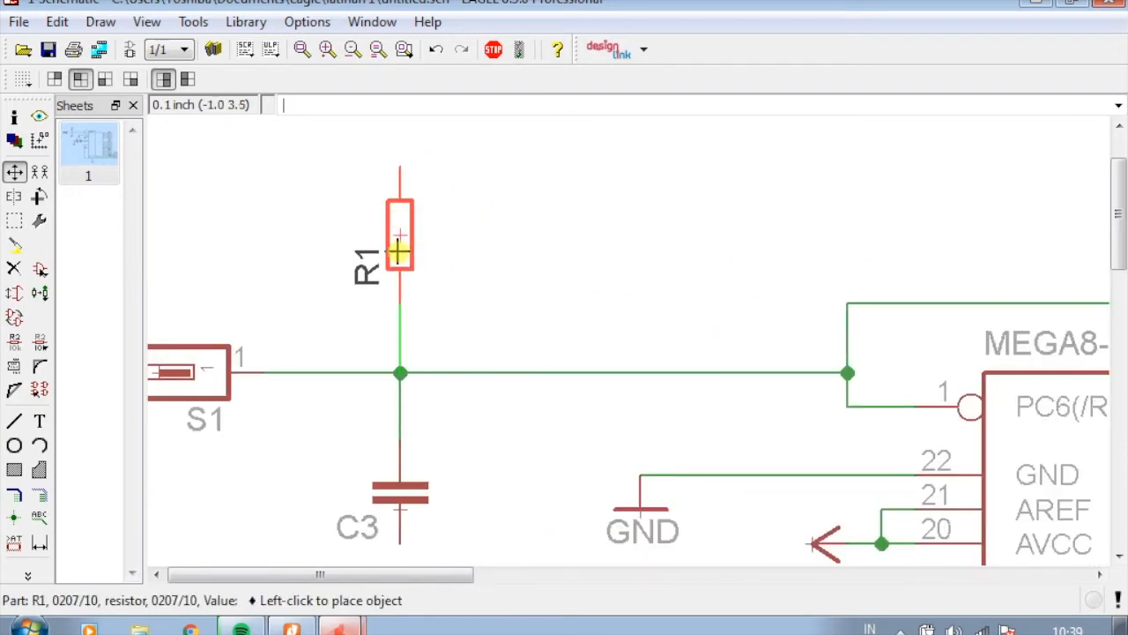
pyautogui.click(398, 248)
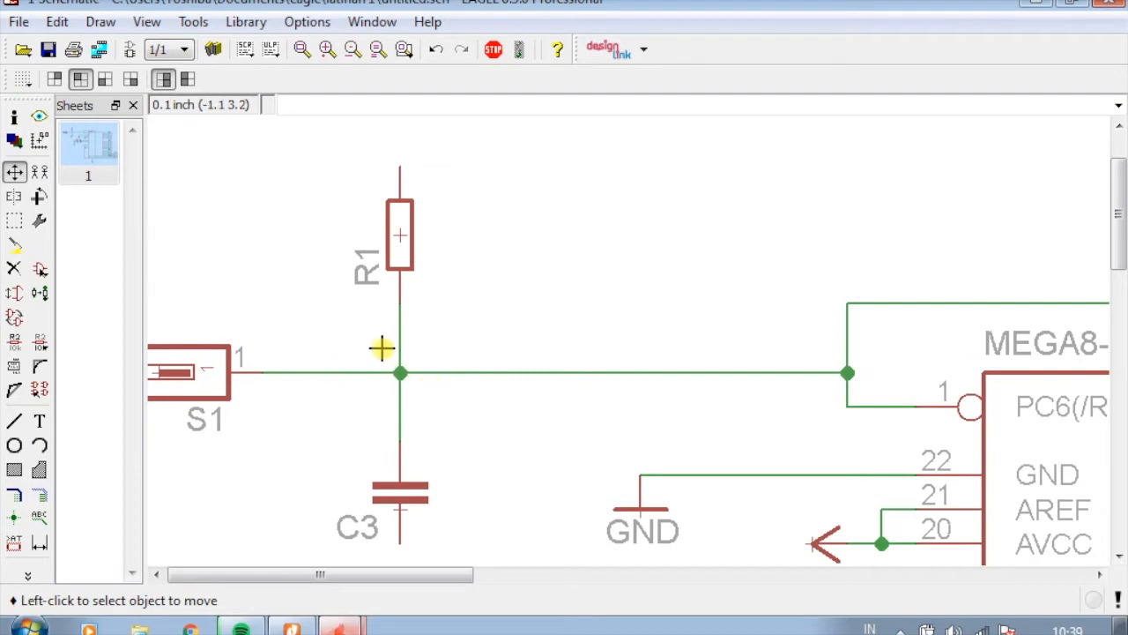
pyautogui.scroll(-3, 517, 385)
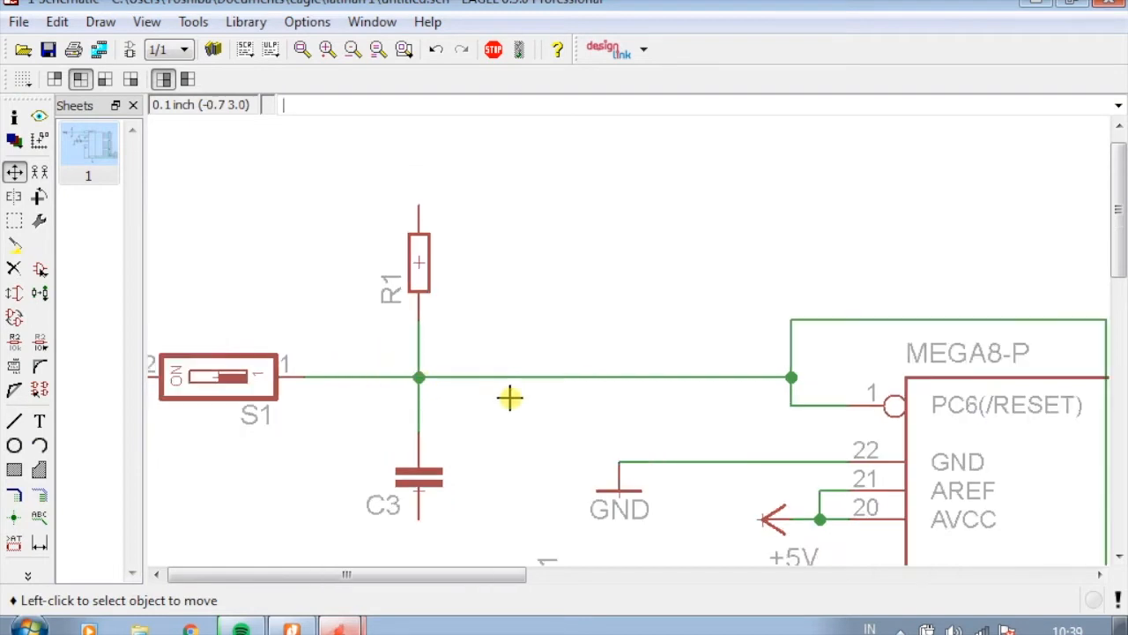
pyautogui.scroll(1, 350, 450)
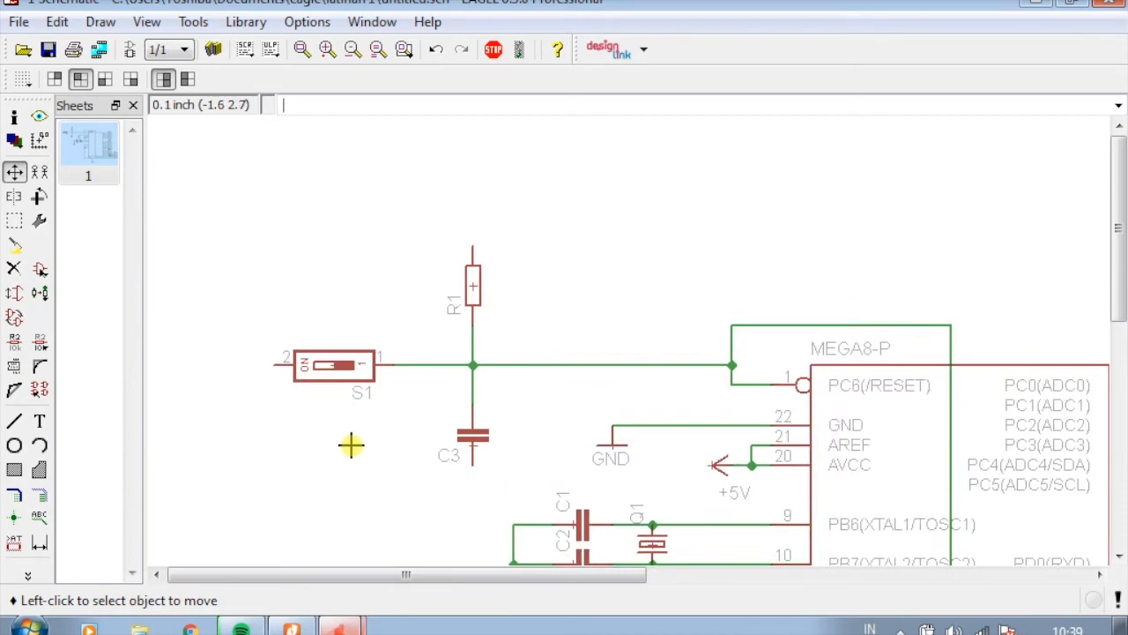
# Draw a net from pin 2 of switch S1 down and across to the lower pin of capacitor C3
pyautogui.click(40, 495)
pyautogui.scroll(1, 259, 415)
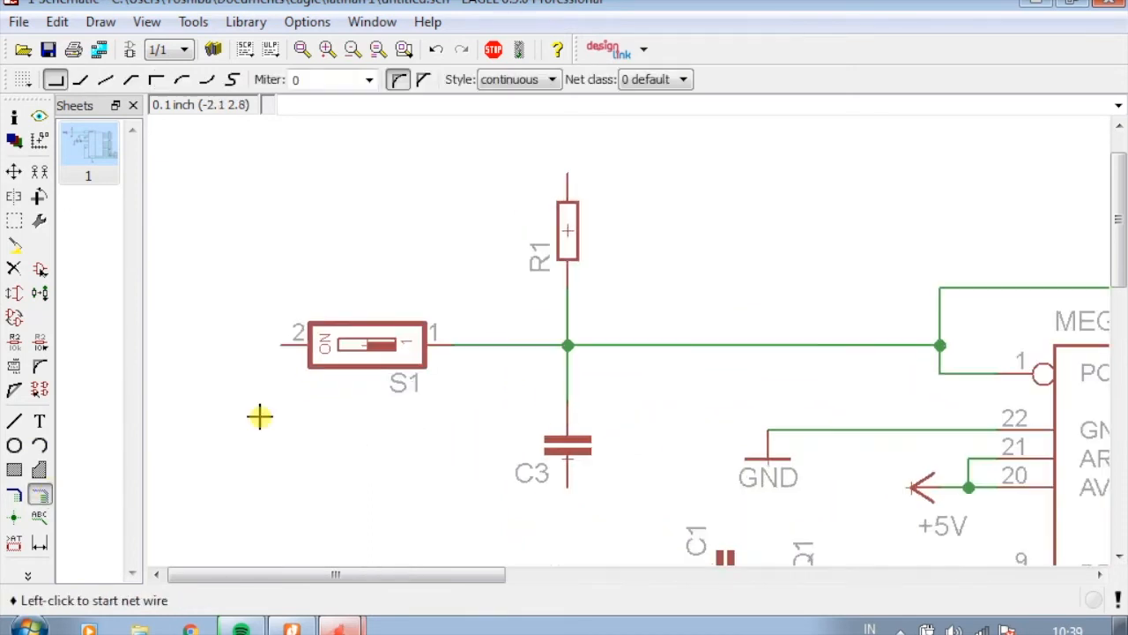
pyautogui.click(273, 345)
pyautogui.click(227, 514)
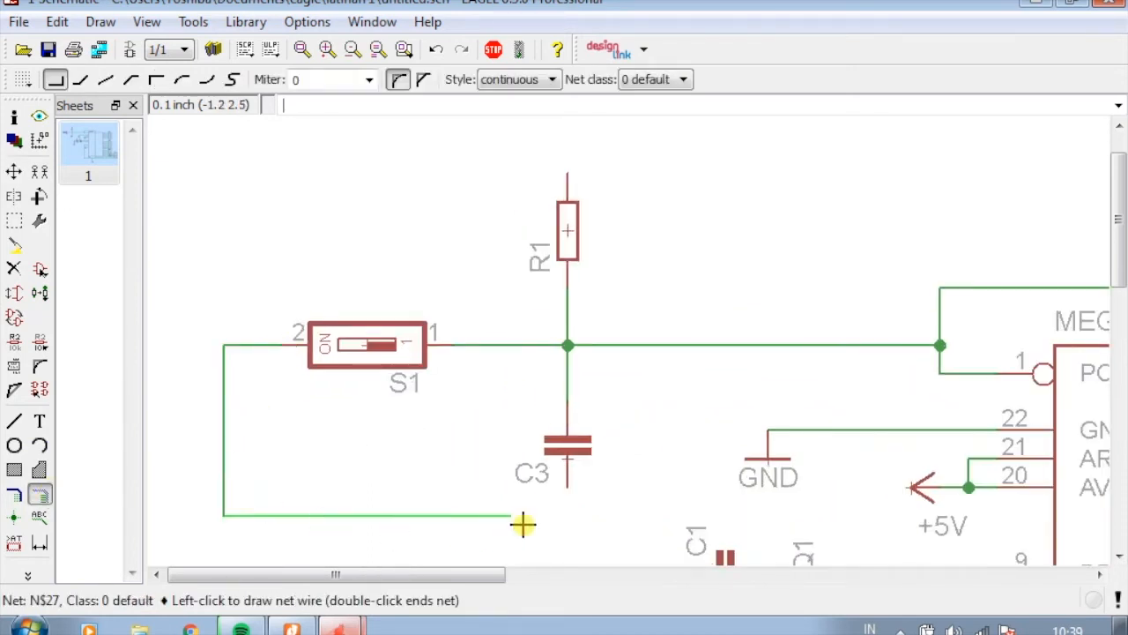
pyautogui.doubleClick(567, 490)
# Check the reset circuit in the mega8 PDF, and copy a GND symbol to just below the wire joining S1 and C3
pyautogui.click(295, 627)
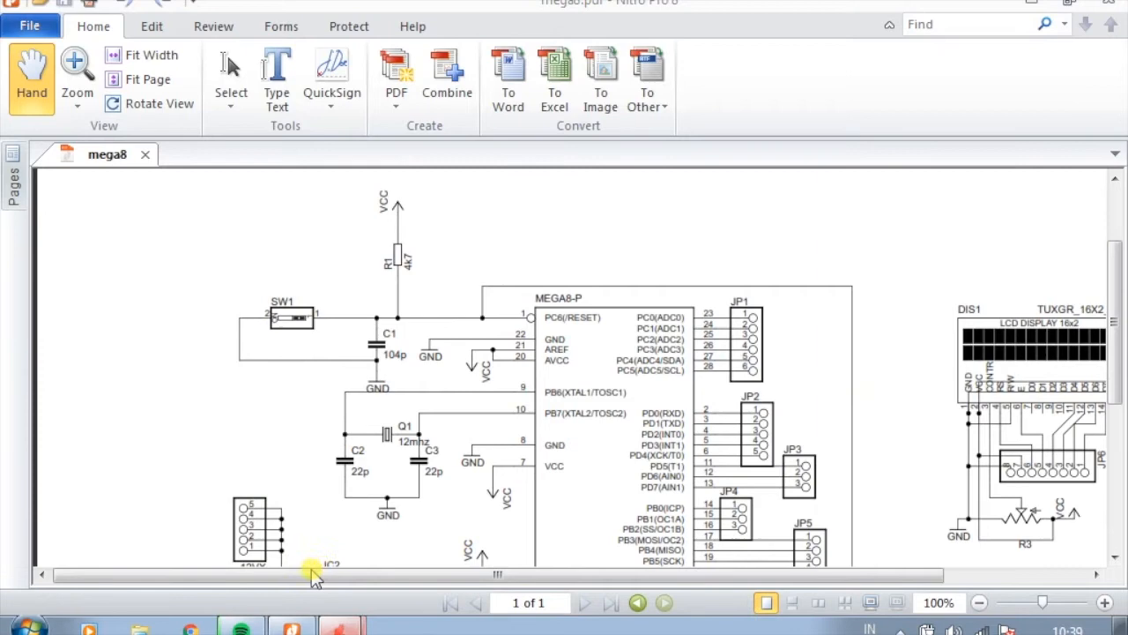
pyautogui.click(294, 626)
pyautogui.click(39, 176)
pyautogui.scroll(-1, 731, 480)
pyautogui.scroll(1, 739, 475)
pyautogui.click(746, 470)
pyautogui.scroll(-1, 232, 457)
pyautogui.scroll(-1, 232, 457)
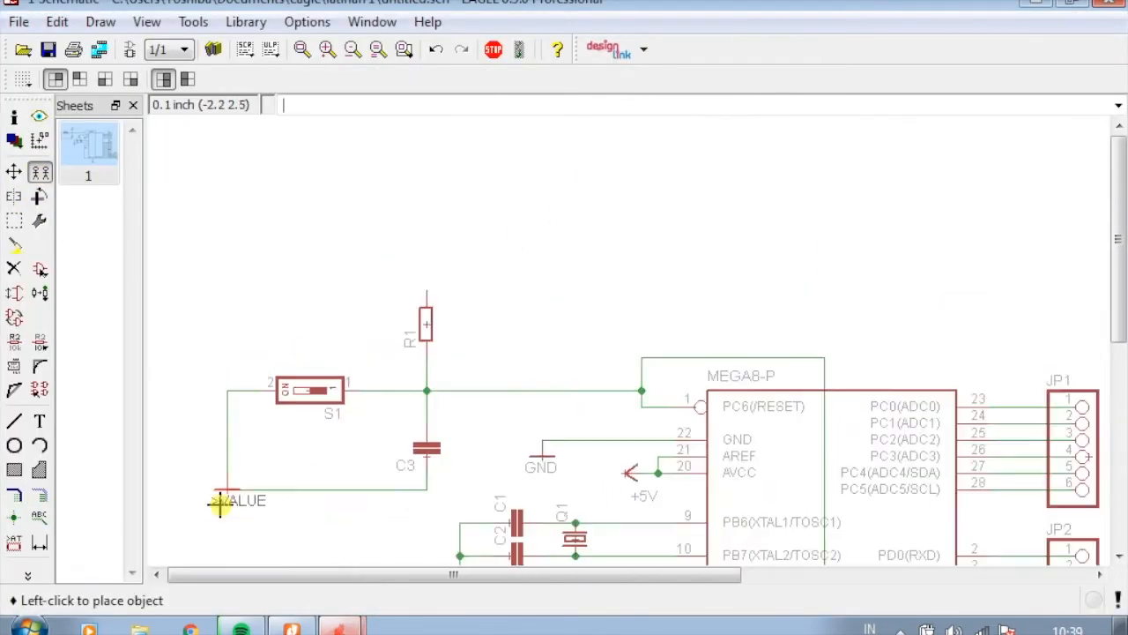
pyautogui.click(243, 535)
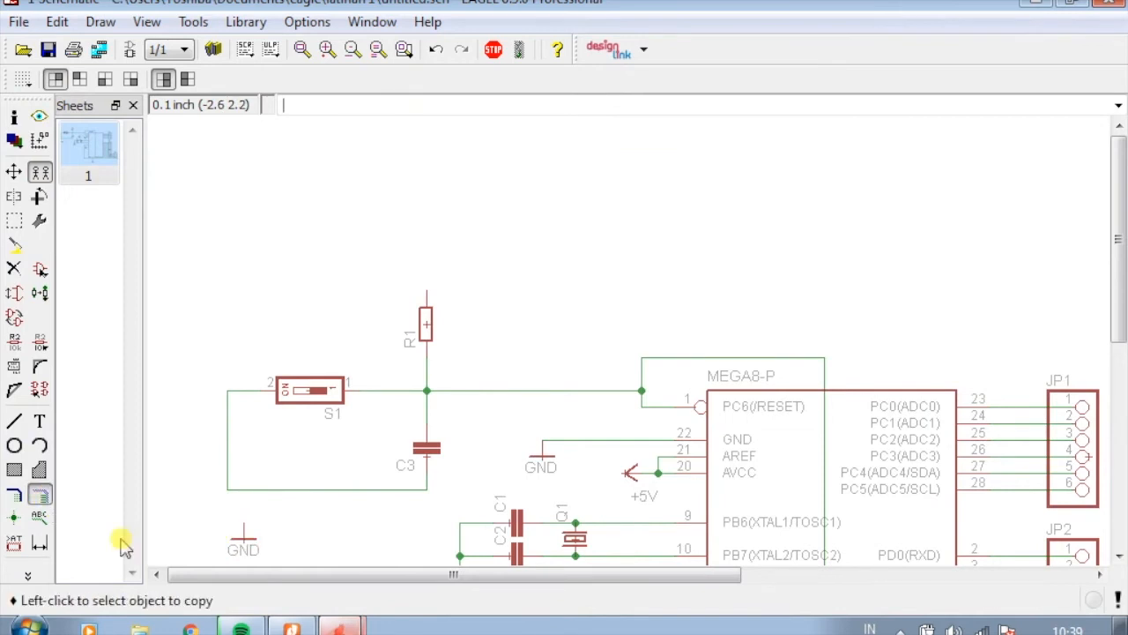
# Wire the new GND symbol up to the net joining S1 and C3, accepting the connection of the two nets
pyautogui.scroll(3, 204, 552)
pyautogui.click(271, 498)
pyautogui.click(280, 439)
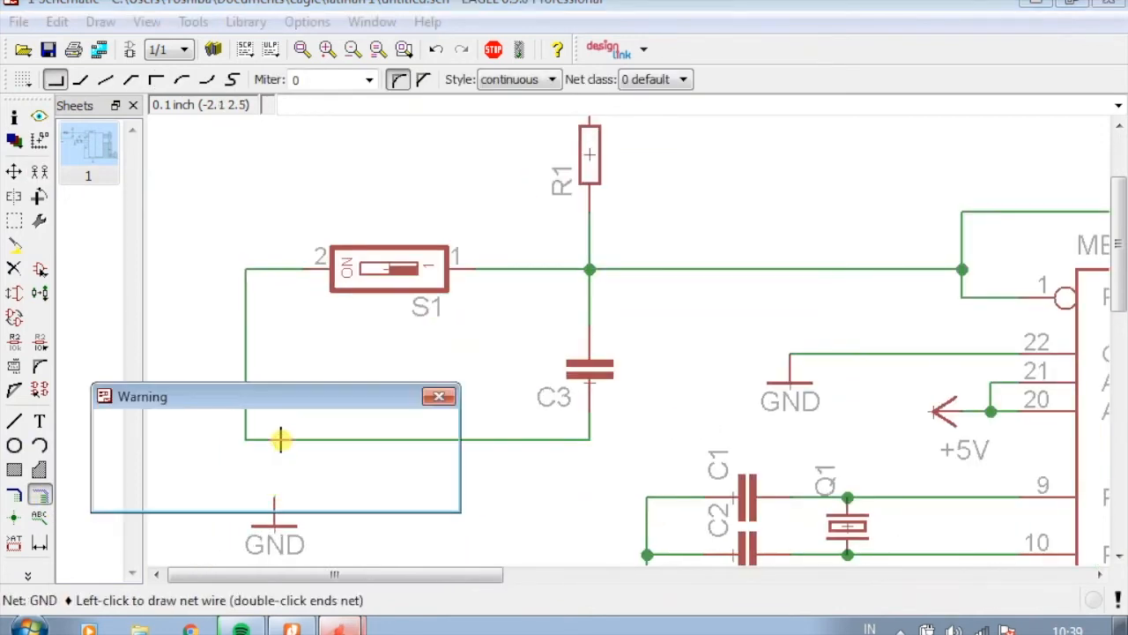
pyautogui.click(327, 486)
pyautogui.scroll(-2, 365, 506)
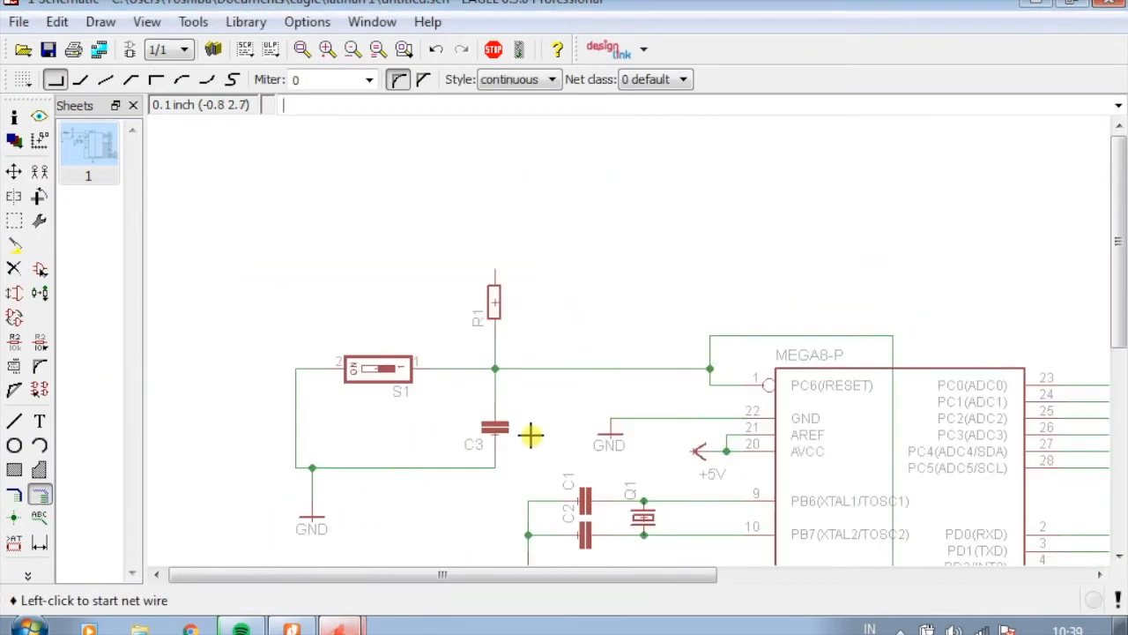
# Copy the +5V supply symbol beside the AVCC pin and place it above resistor R1, rotated to point upward
pyautogui.click(39, 171)
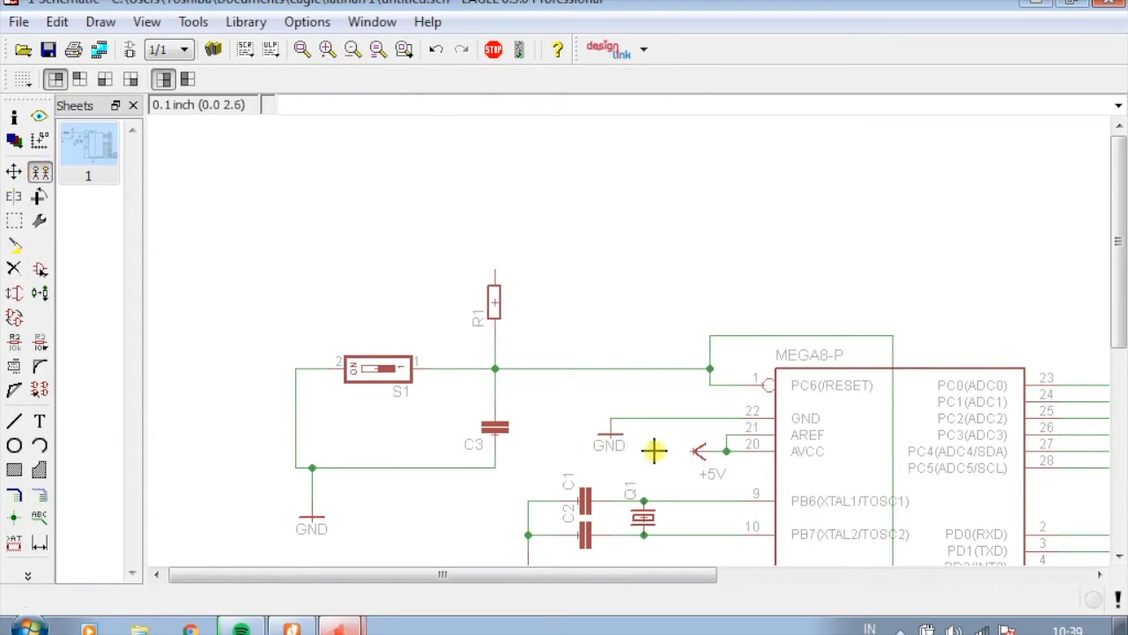
pyautogui.click(691, 449)
pyautogui.click(530, 266)
pyautogui.rightClick(498, 167)
pyautogui.rightClick(498, 168)
pyautogui.rightClick(497, 177)
pyautogui.scroll(1, 496, 190)
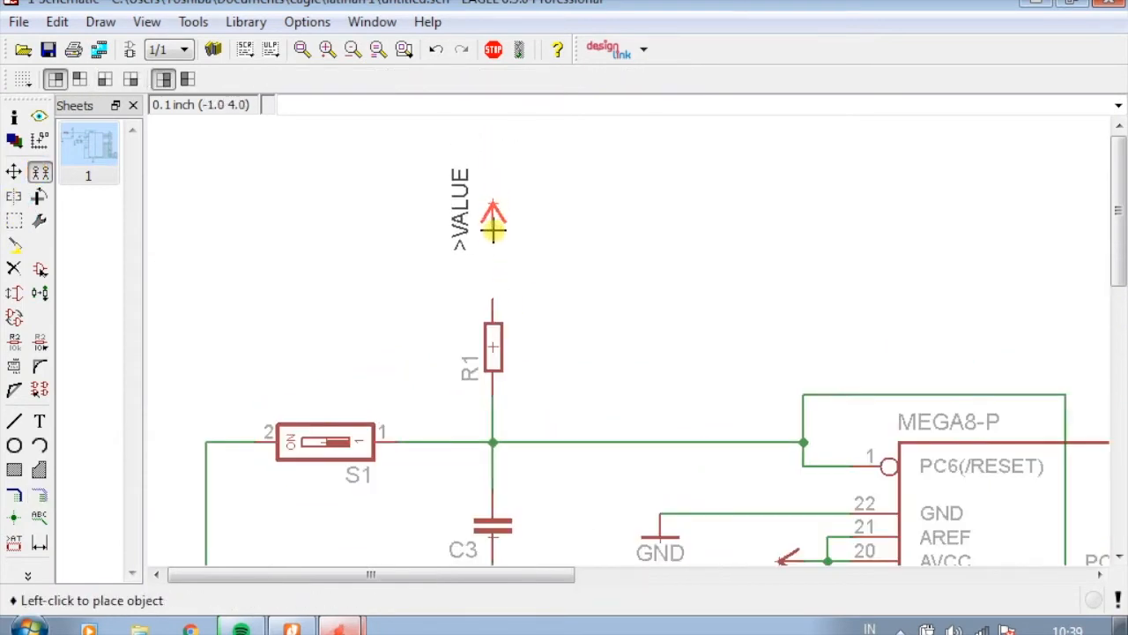
pyautogui.click(493, 240)
# Draw a net wire from the new +5V symbol to the upper pin of resistor R1
pyautogui.click(39, 494)
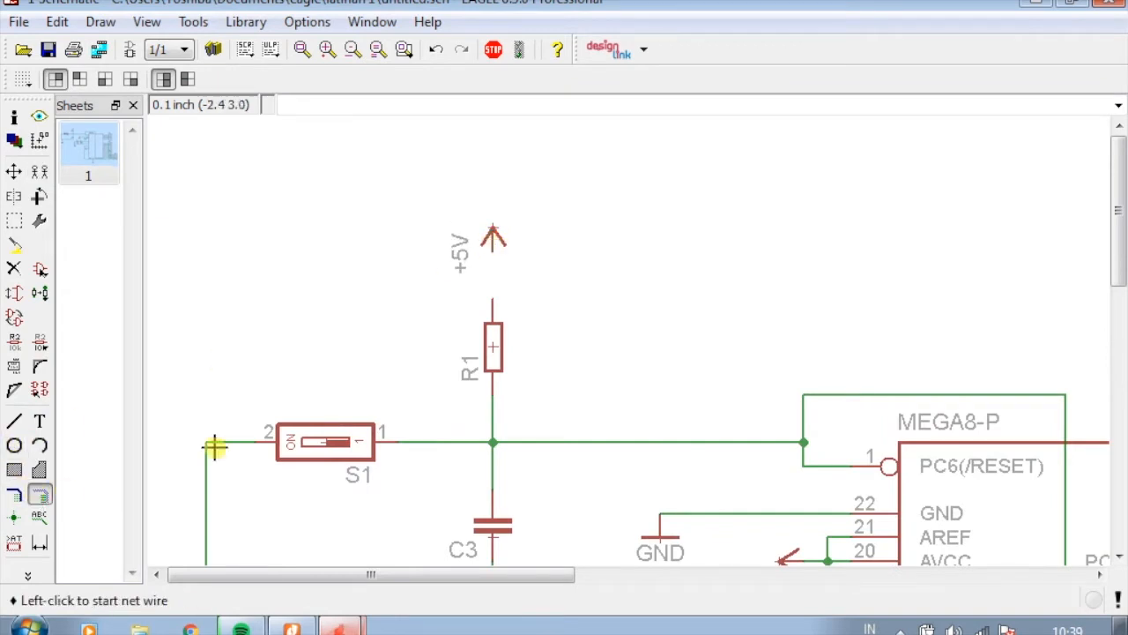
pyautogui.scroll(1, 464, 282)
pyautogui.scroll(1, 465, 282)
pyautogui.click(559, 194)
pyautogui.click(560, 290)
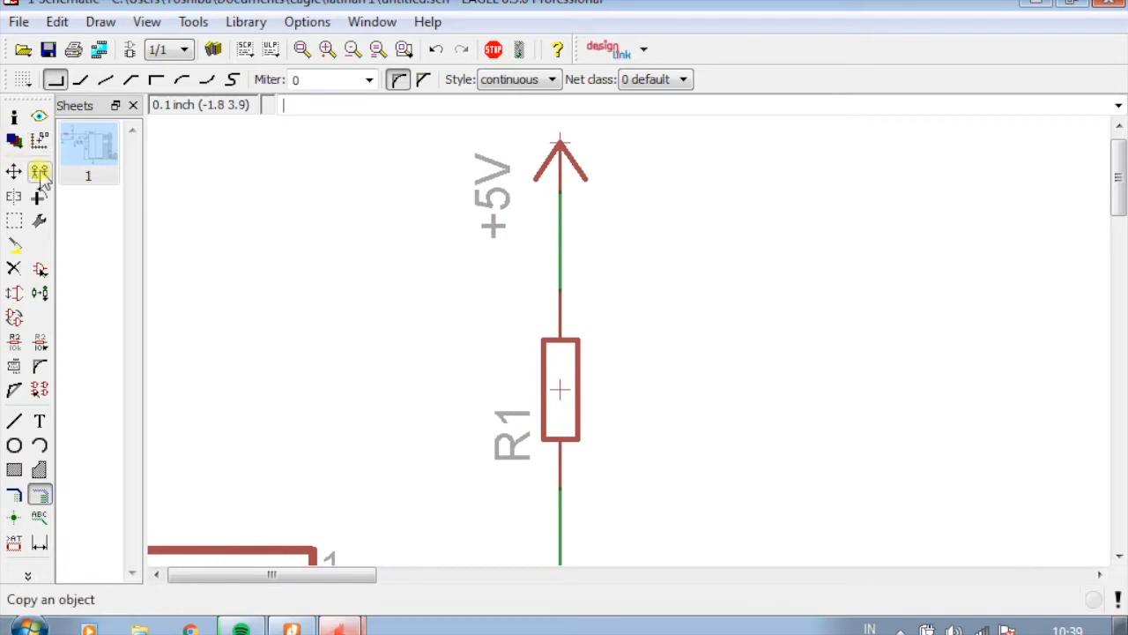
# Check the +5V net connection by moving the supply symbol and R1 with the Move tool and returning them to place
pyautogui.click(13, 172)
pyautogui.click(546, 179)
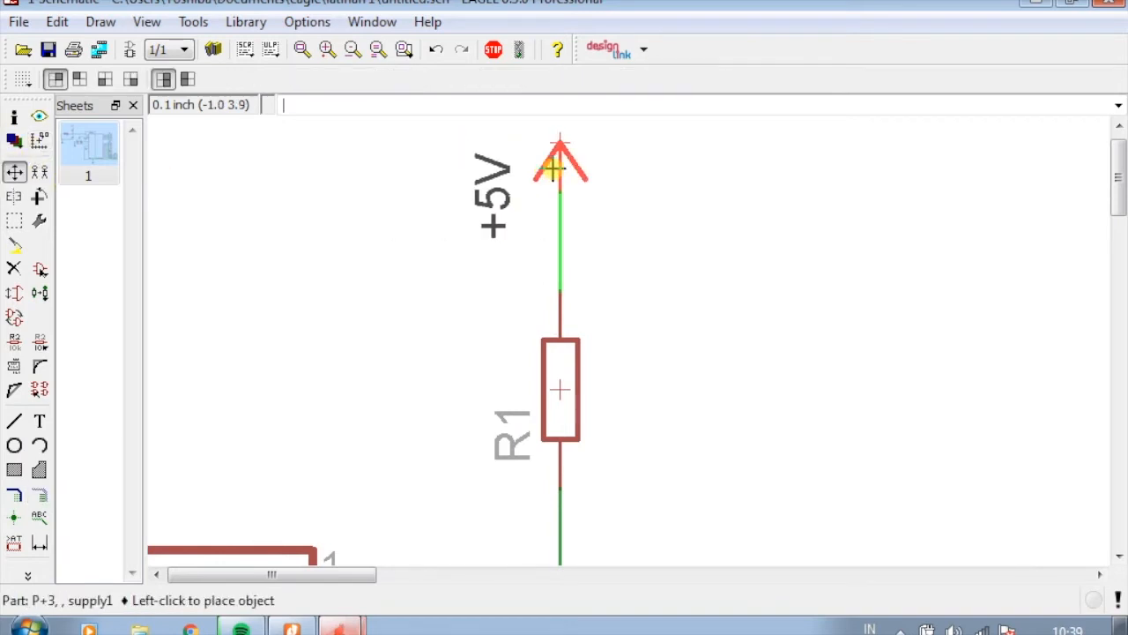
pyautogui.click(542, 169)
pyautogui.click(543, 386)
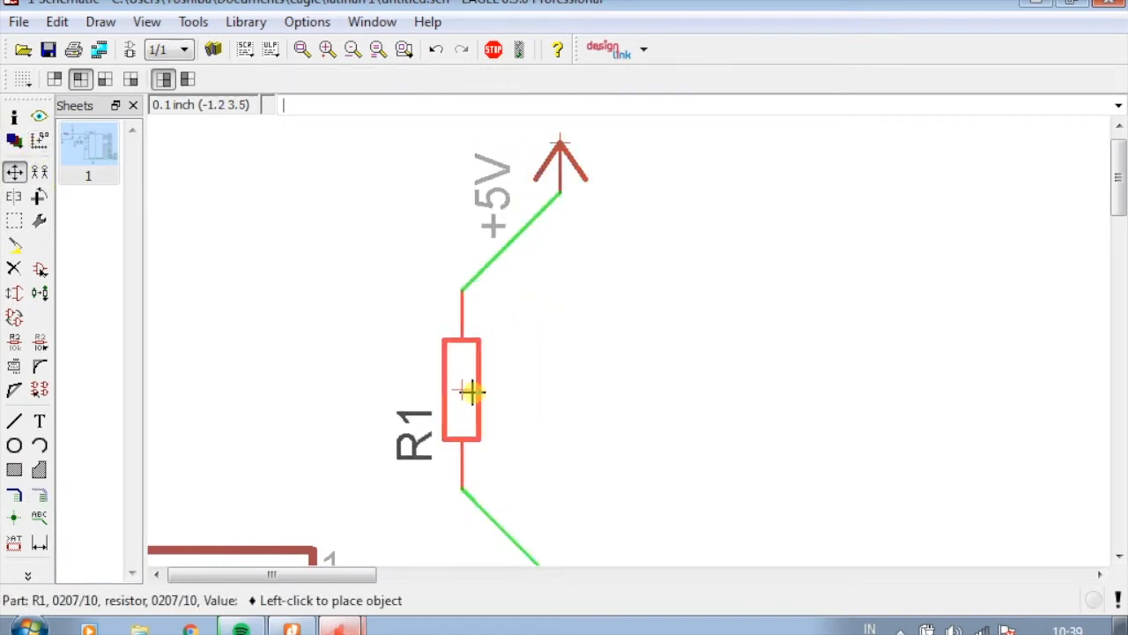
pyautogui.click(547, 389)
pyautogui.scroll(-4, 709, 355)
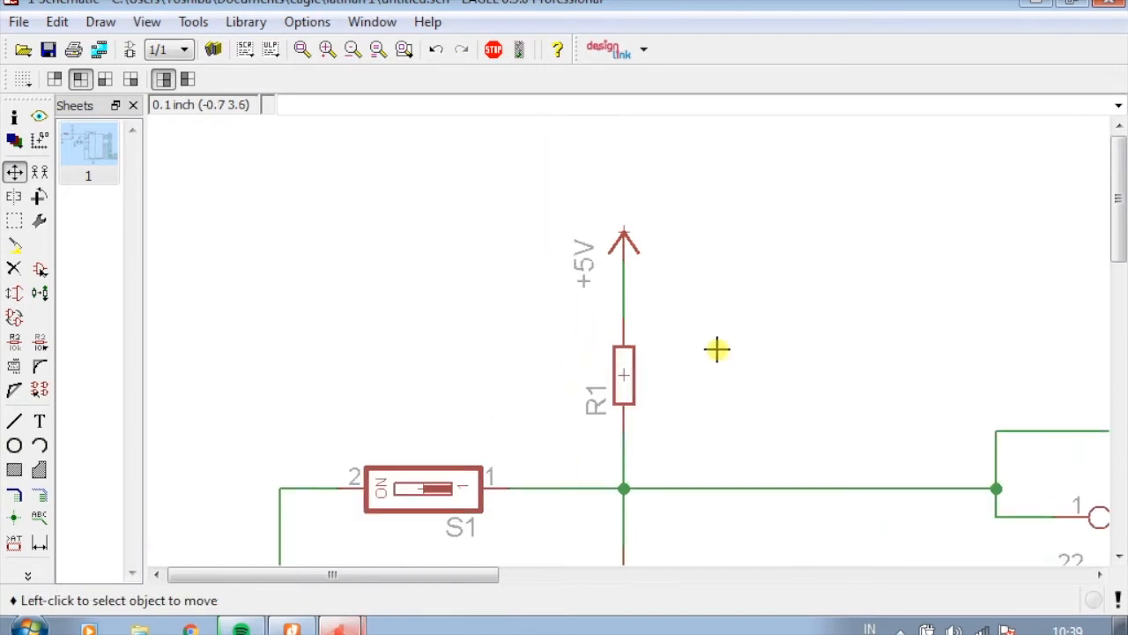
pyautogui.scroll(-2, 675, 280)
pyautogui.scroll(2, 652, 379)
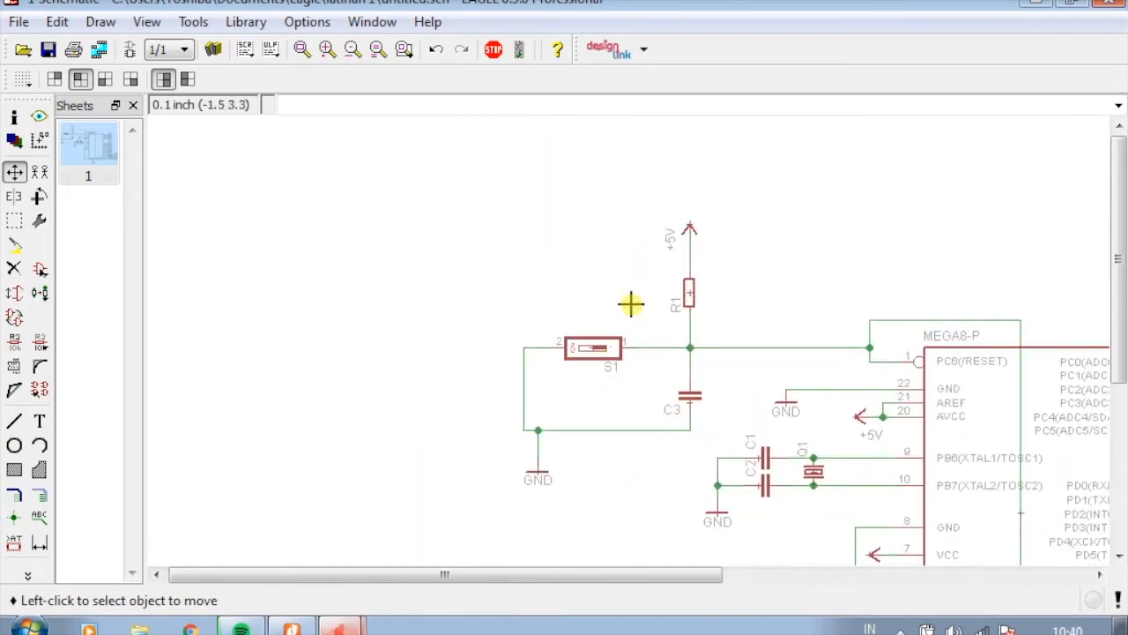
# Switch to the mega8 PDF in Nitro Pro, examine the 7805 power supply section, and return to the EAGLE schematic
pyautogui.click(316, 618)
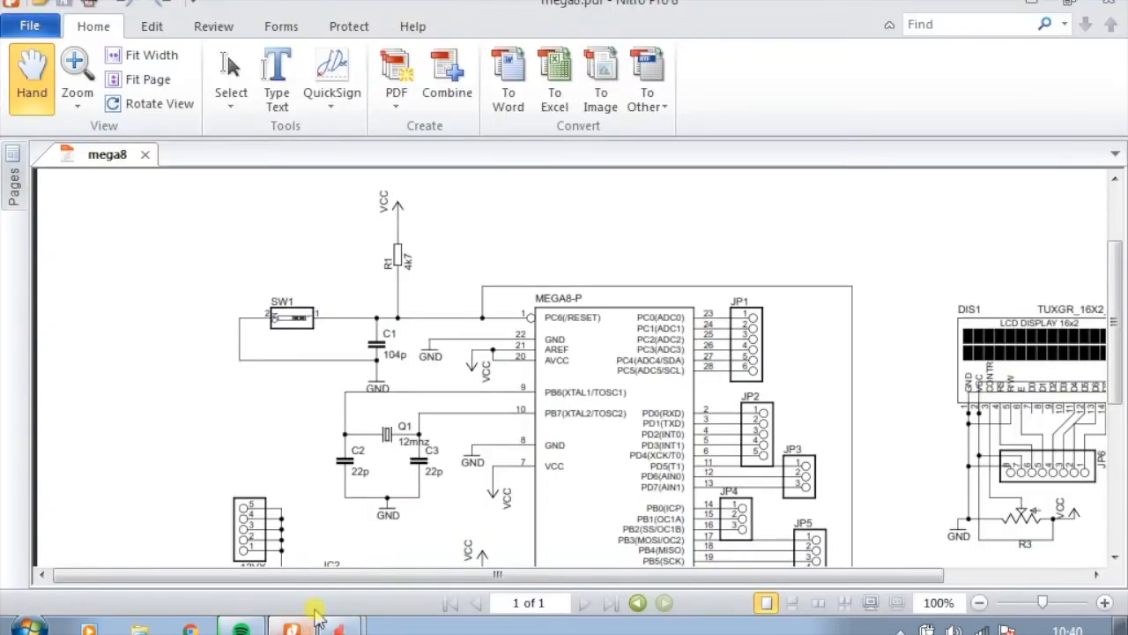
pyautogui.scroll(-3, 557, 393)
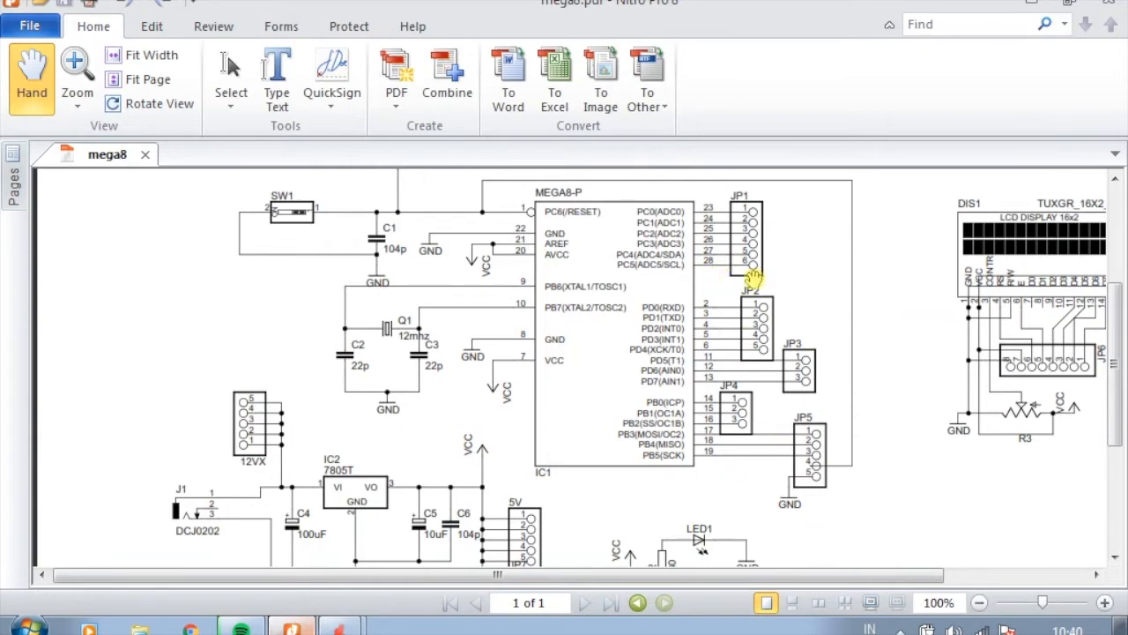
pyautogui.scroll(-3, 553, 342)
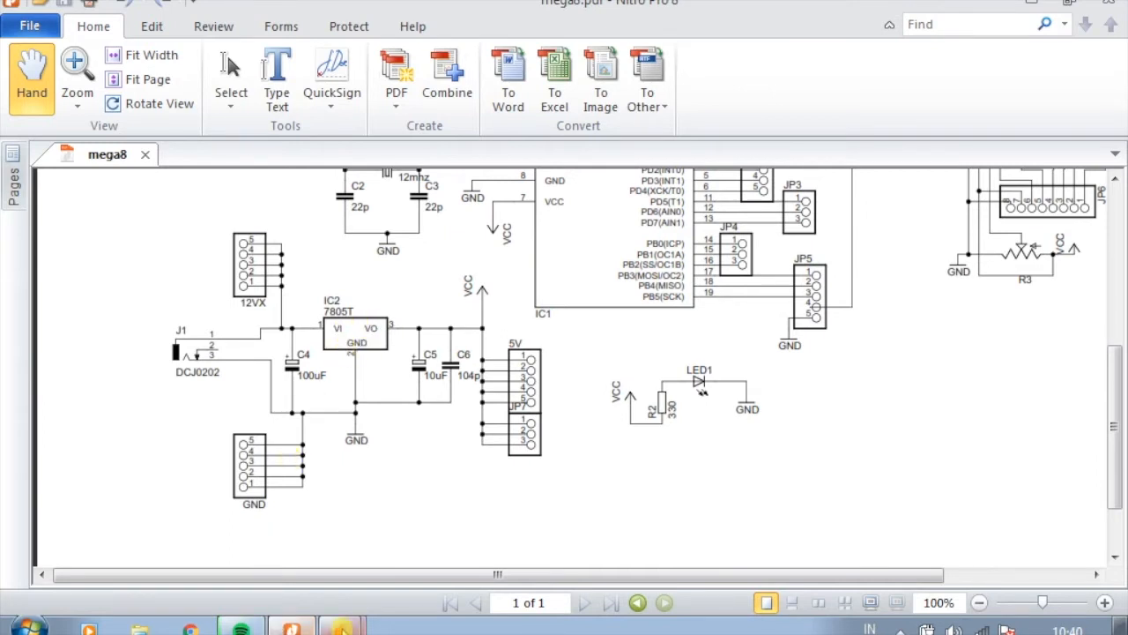
pyautogui.click(292, 627)
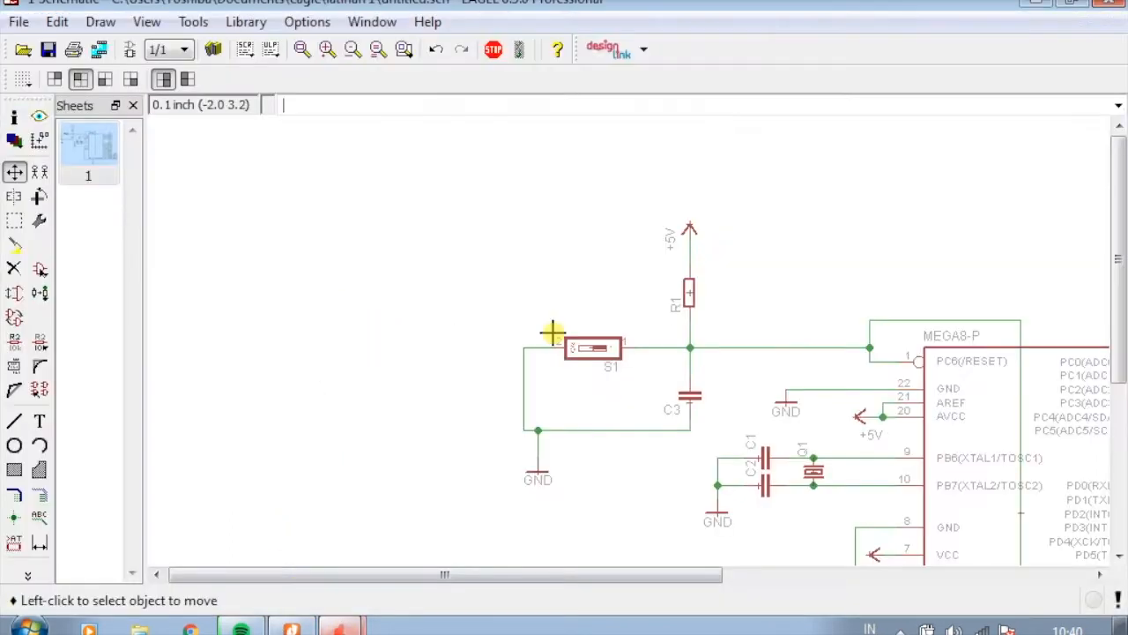
# Start adding a part for the empty area beside the microcontroller and collapse the switch-dil library
pyautogui.scroll(-2, 670, 326)
pyautogui.scroll(-2, 841, 455)
pyautogui.scroll(2, 811, 188)
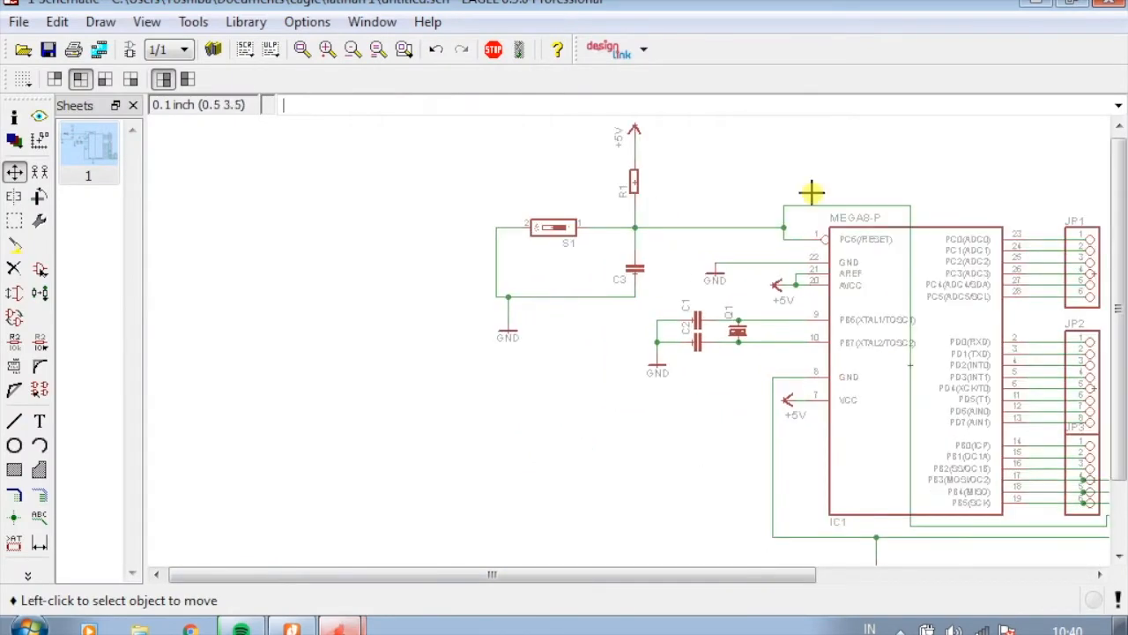
pyautogui.scroll(-2, 761, 371)
pyautogui.scroll(2, 675, 353)
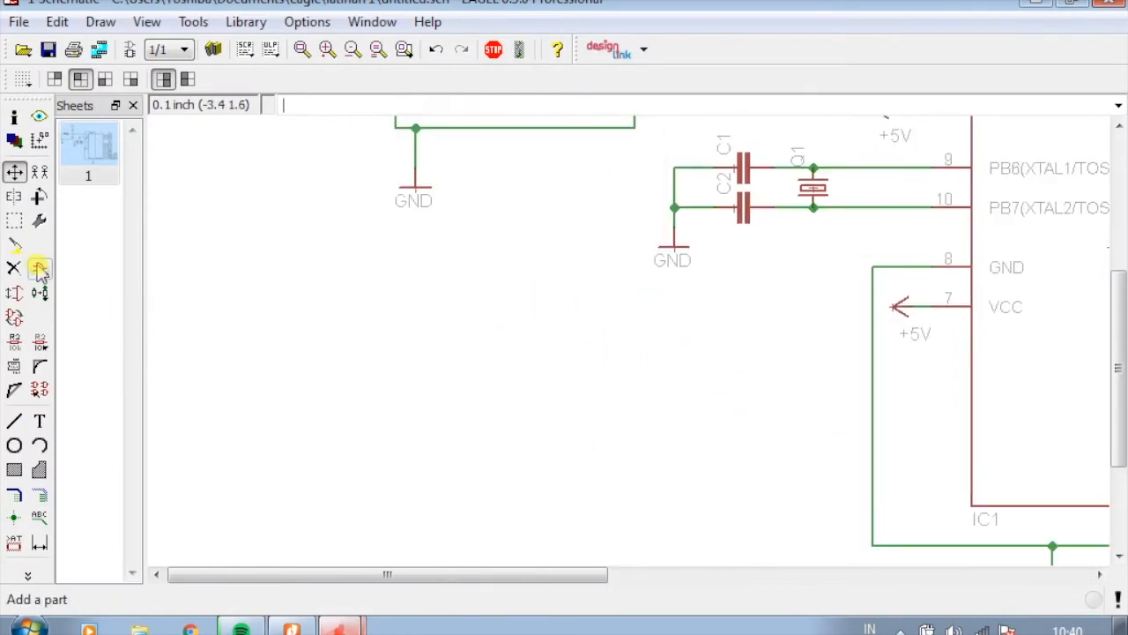
pyautogui.click(40, 271)
pyautogui.scroll(15, 96, 322)
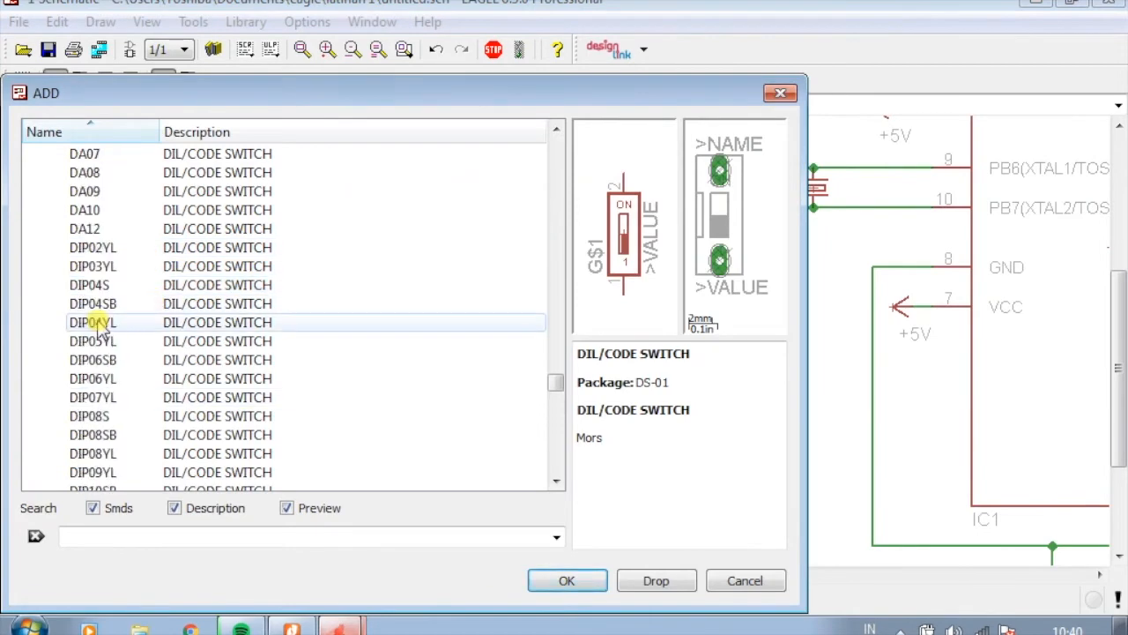
pyautogui.click(35, 378)
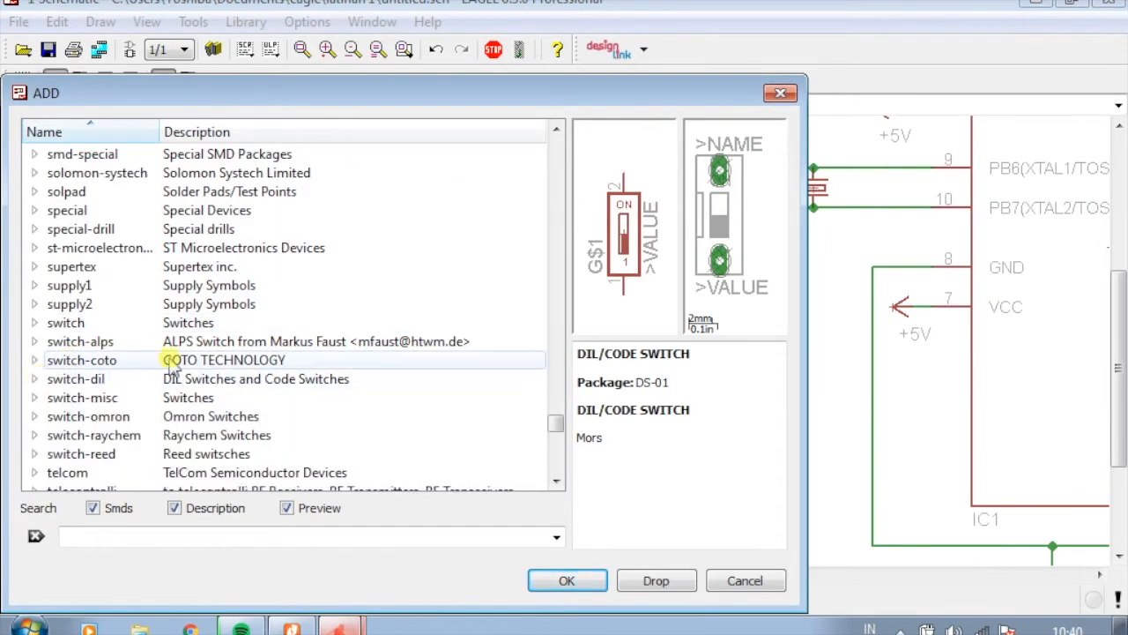
# Find the linear devices library in the parts list and expand it
pyautogui.scroll(6, 141, 339)
pyautogui.scroll(9, 132, 331)
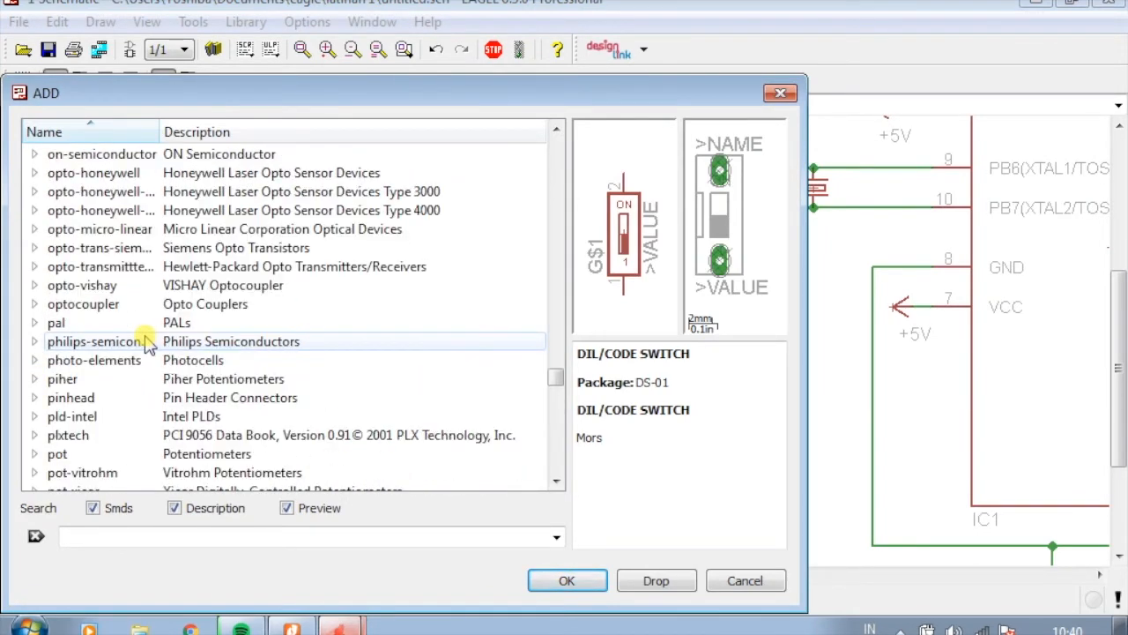
pyautogui.scroll(20, 145, 339)
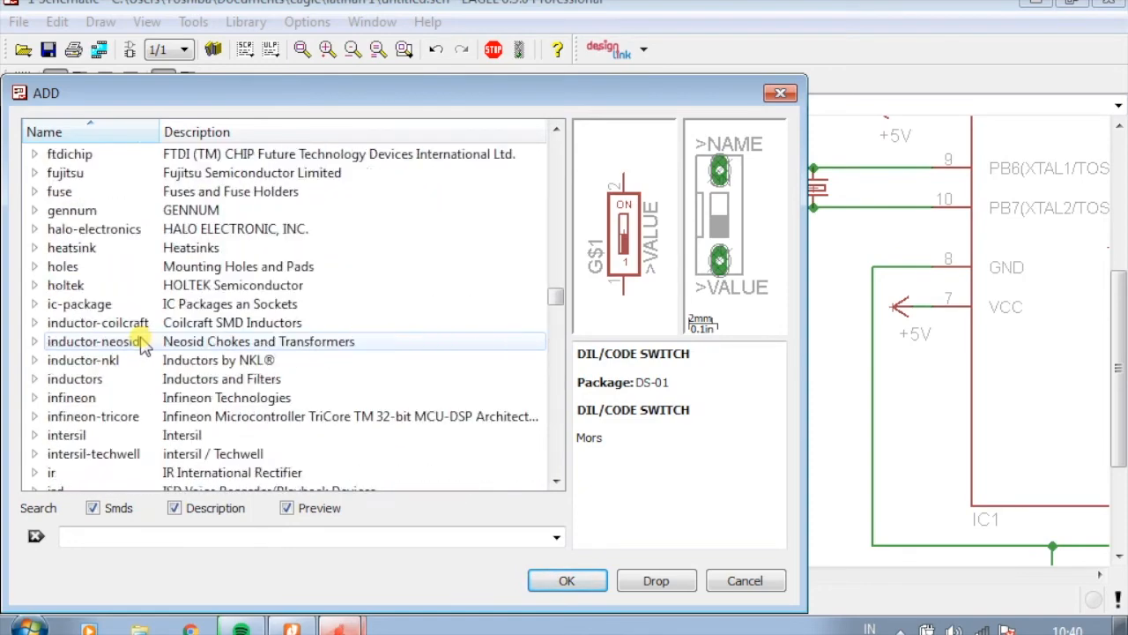
pyautogui.scroll(3, 84, 266)
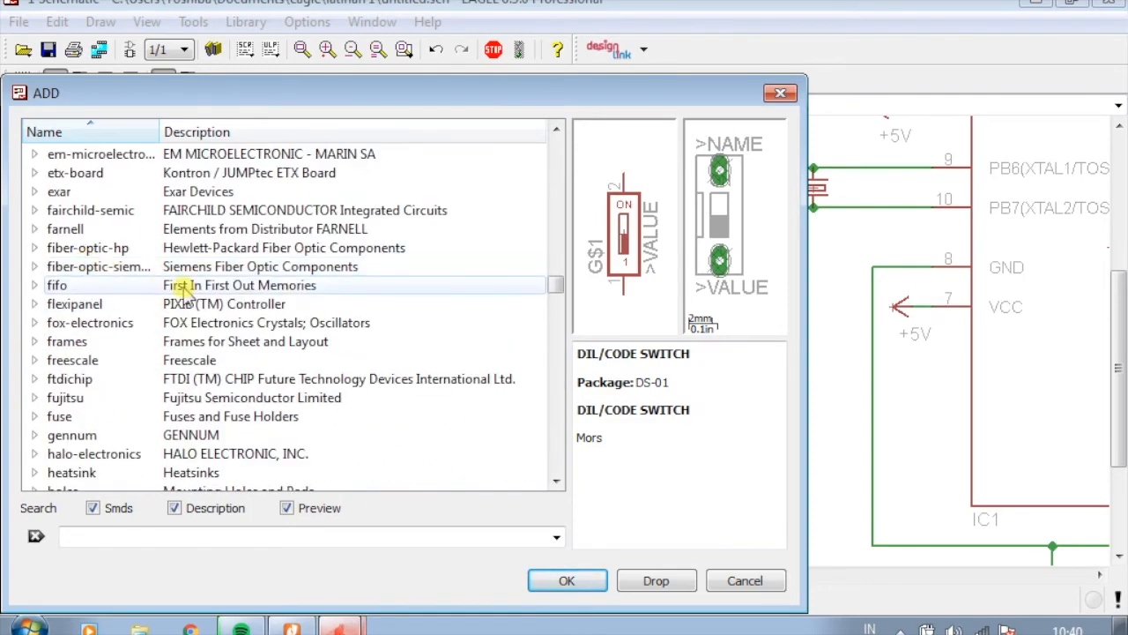
pyautogui.scroll(-6, 181, 295)
pyautogui.scroll(-5, 187, 302)
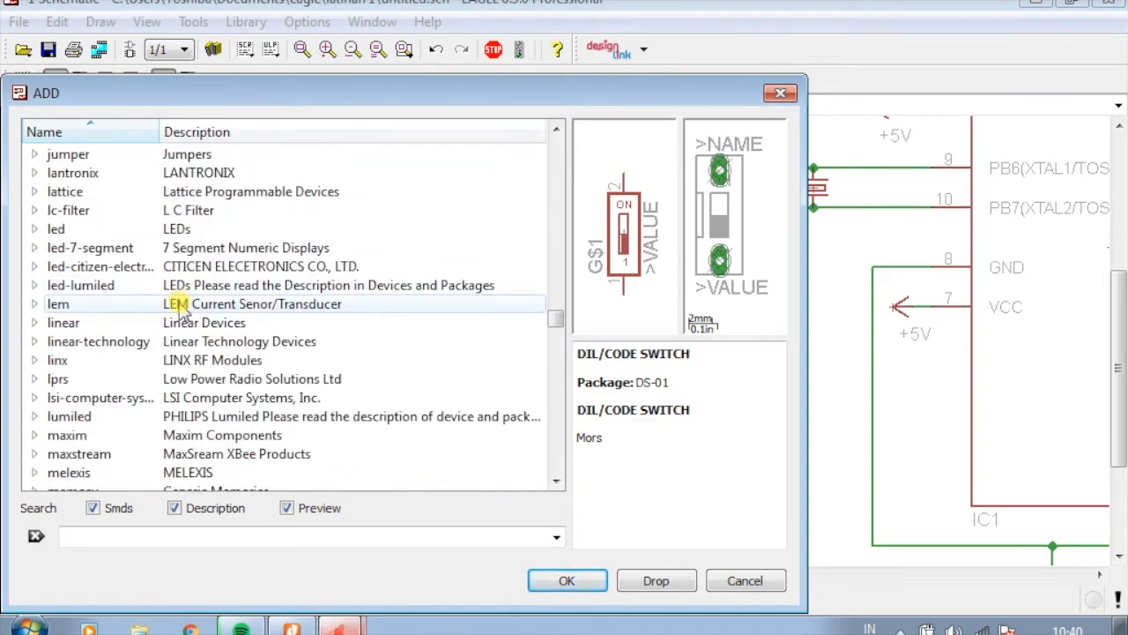
pyautogui.click(35, 322)
pyautogui.click(38, 327)
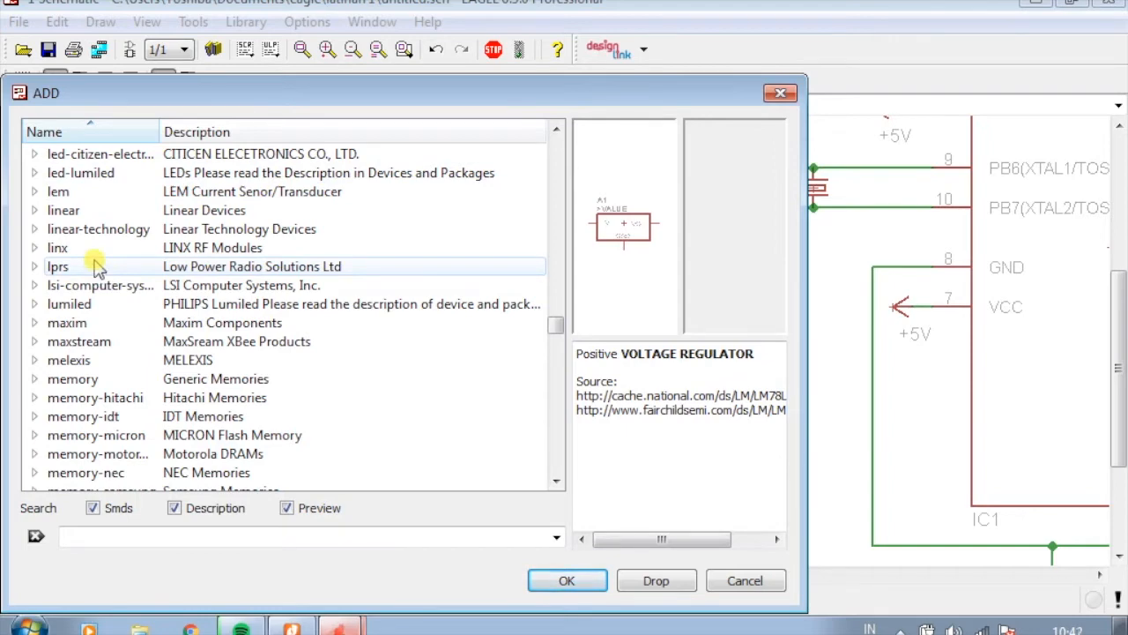
pyautogui.click(54, 210)
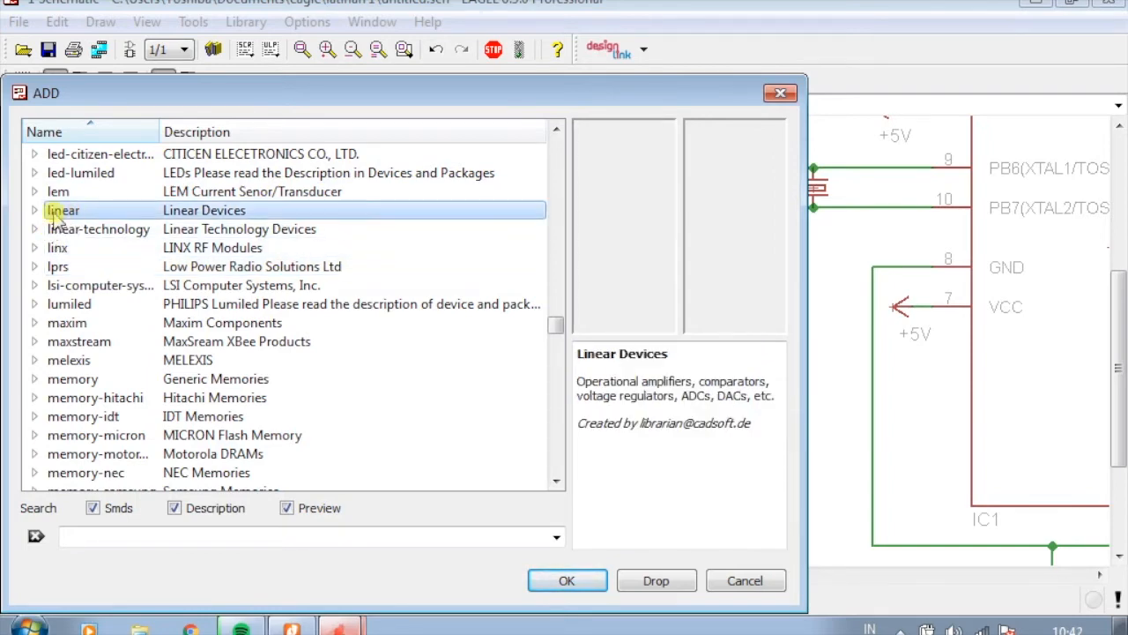
pyautogui.click(36, 210)
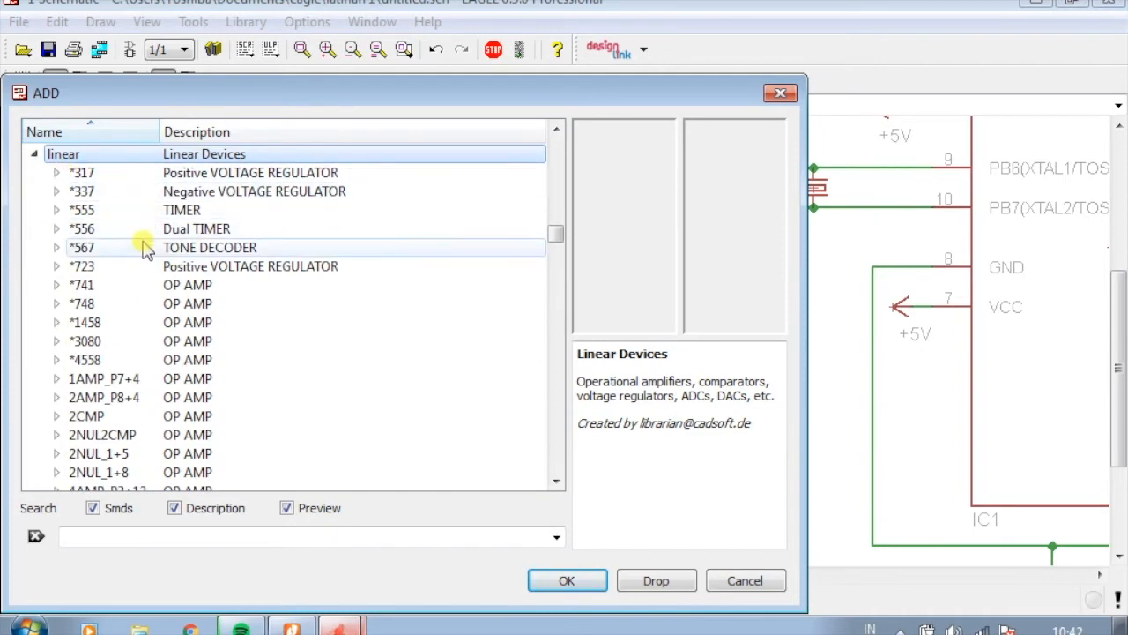
# Expand the 78* positive voltage regulator family and select the 7805T variant in the TO220H package
pyautogui.scroll(-4, 134, 284)
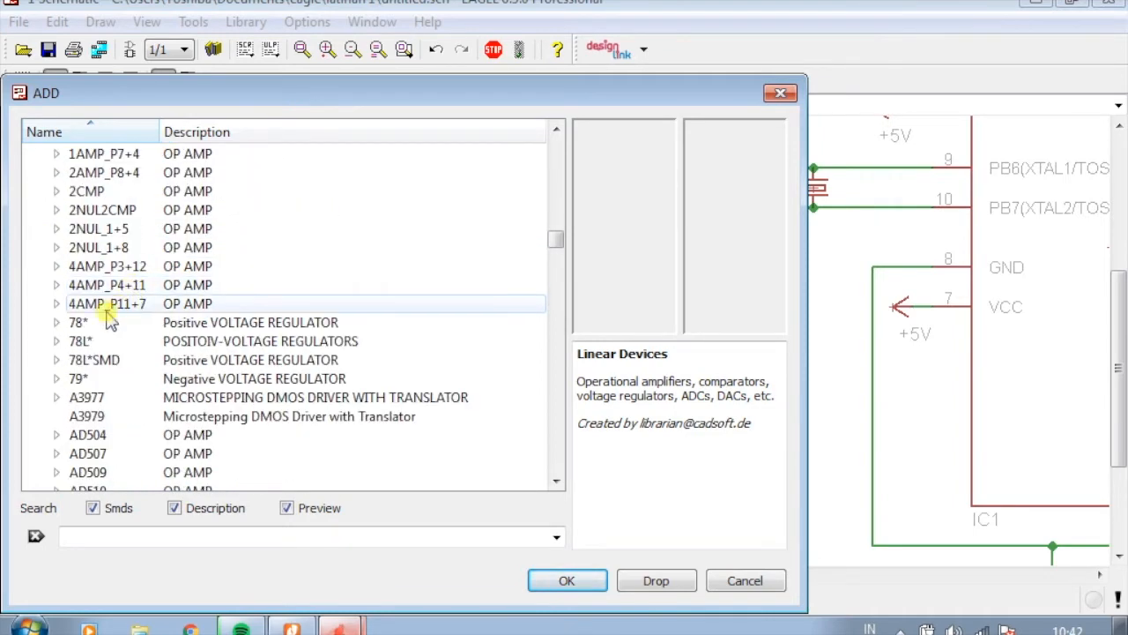
pyautogui.click(56, 325)
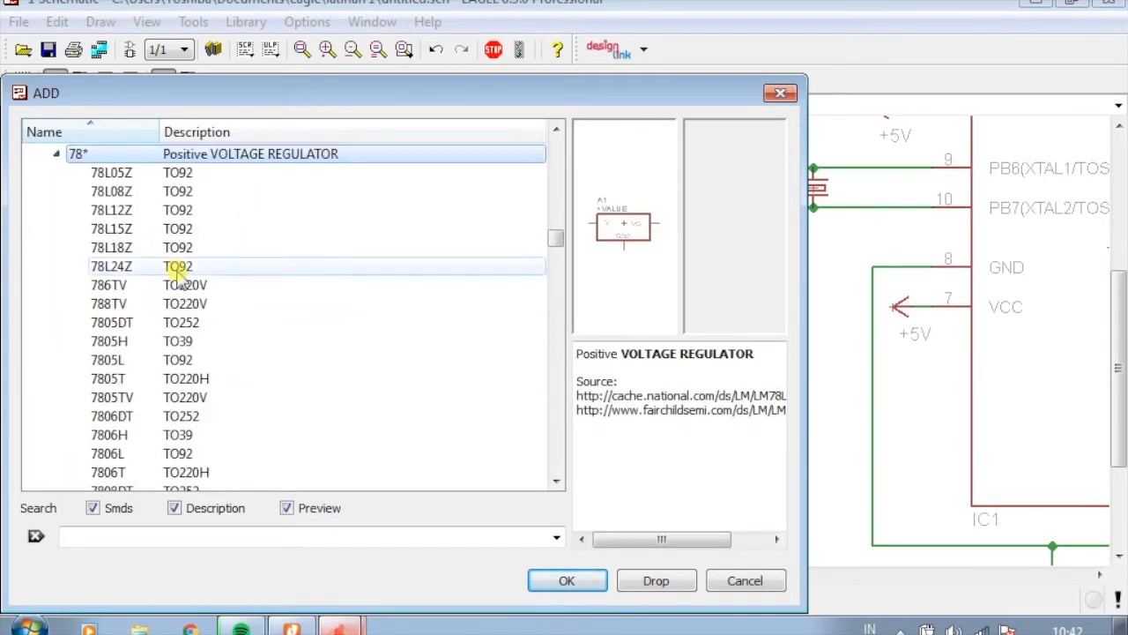
pyautogui.click(158, 174)
pyautogui.scroll(-2, 185, 286)
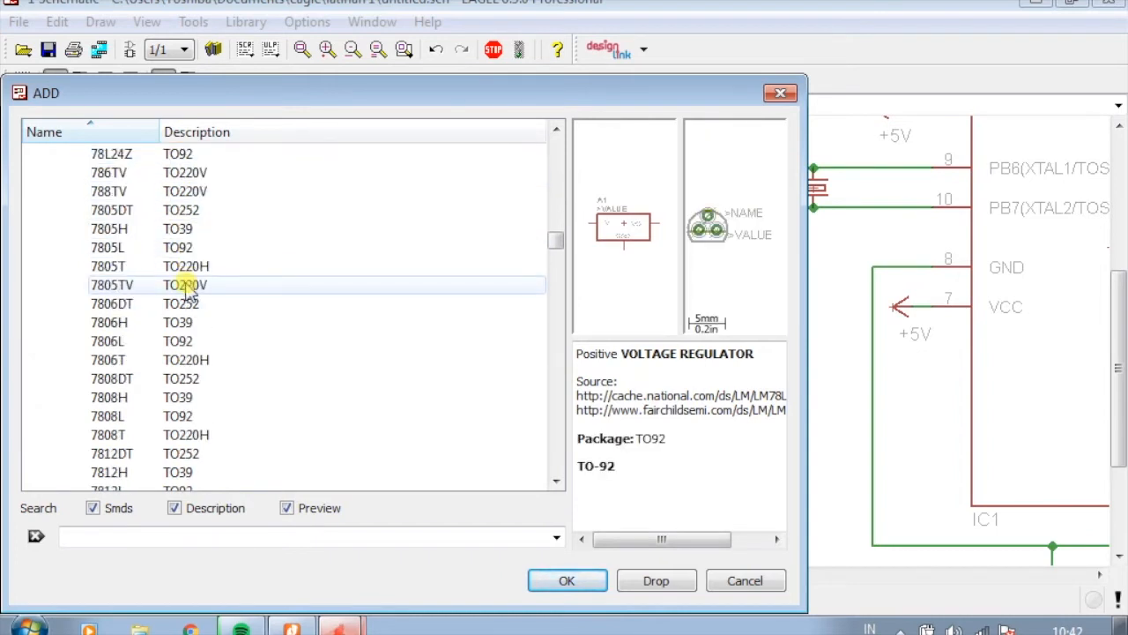
pyautogui.scroll(1, 184, 284)
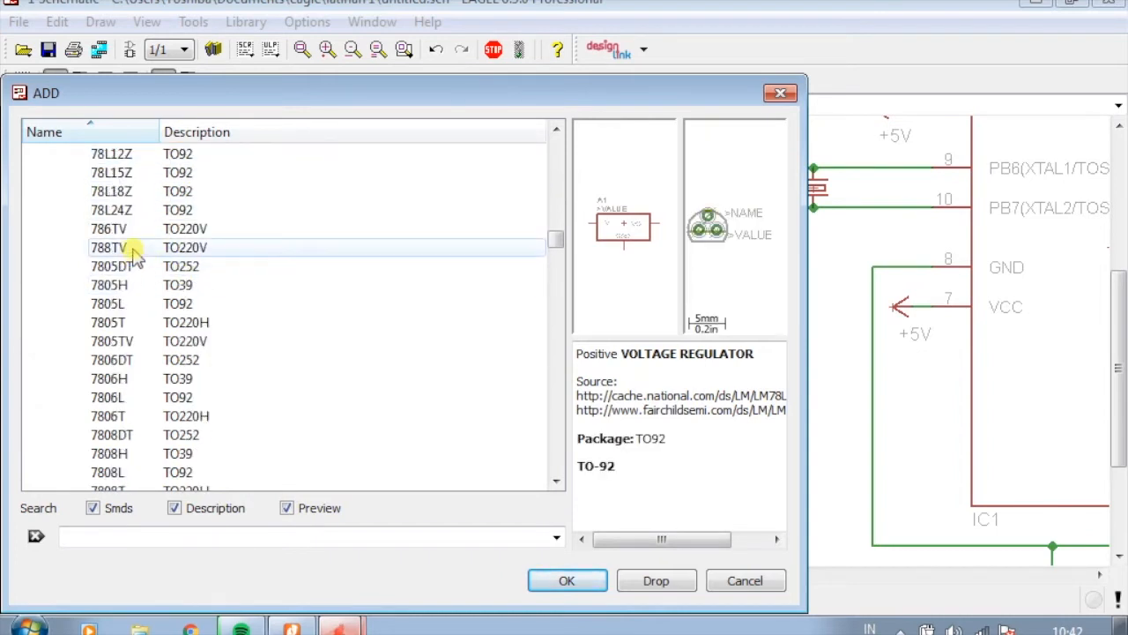
pyautogui.click(134, 246)
pyautogui.click(139, 284)
pyautogui.click(137, 307)
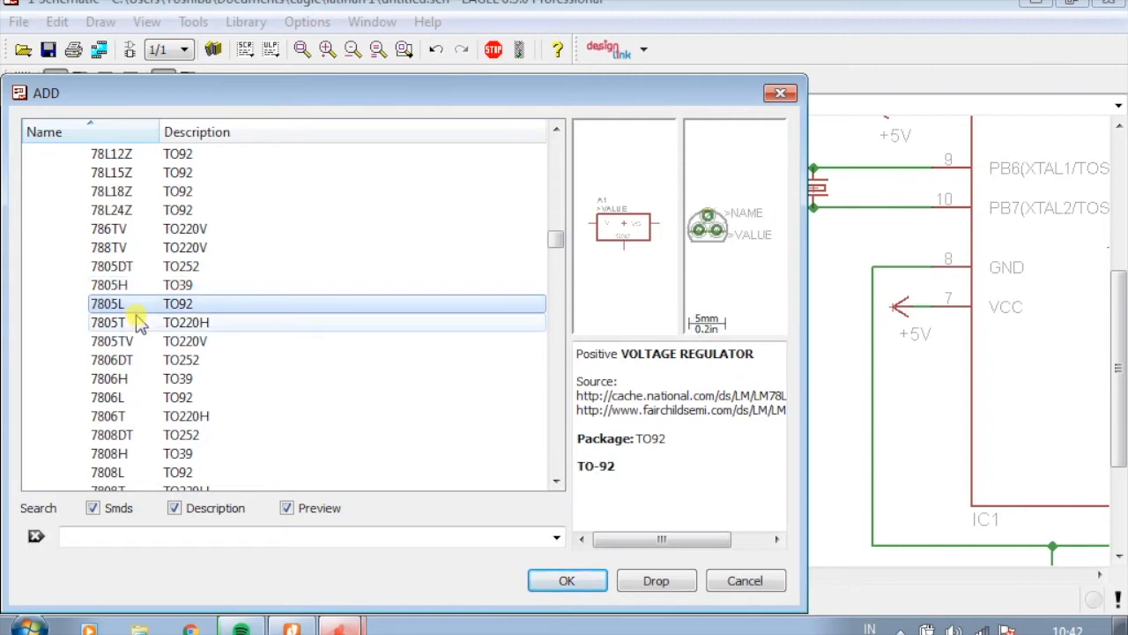
pyautogui.click(137, 326)
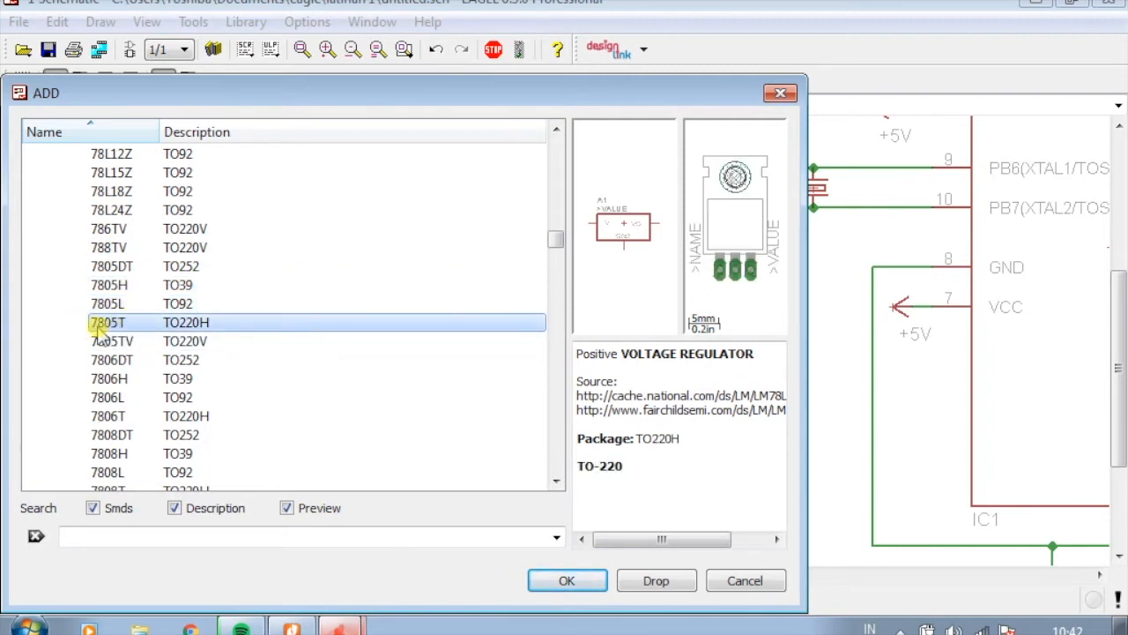
# Place the 7805T voltage regulator in the empty area below the reset switch circuit's GND symbol
pyautogui.click(573, 581)
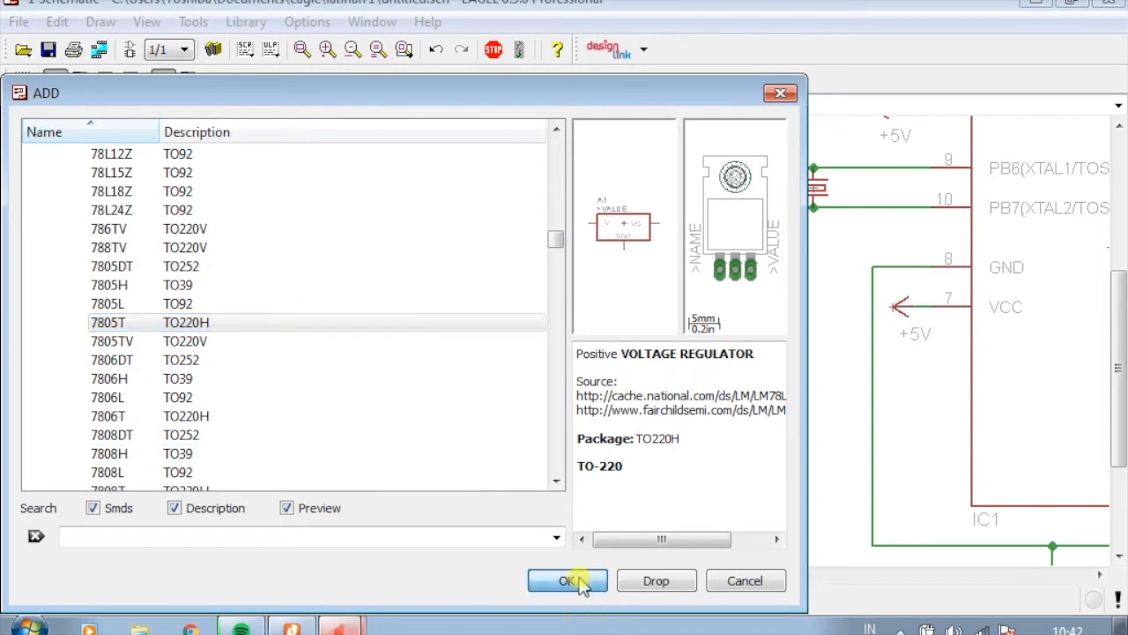
pyautogui.scroll(-1, 520, 335)
pyautogui.scroll(1, 499, 361)
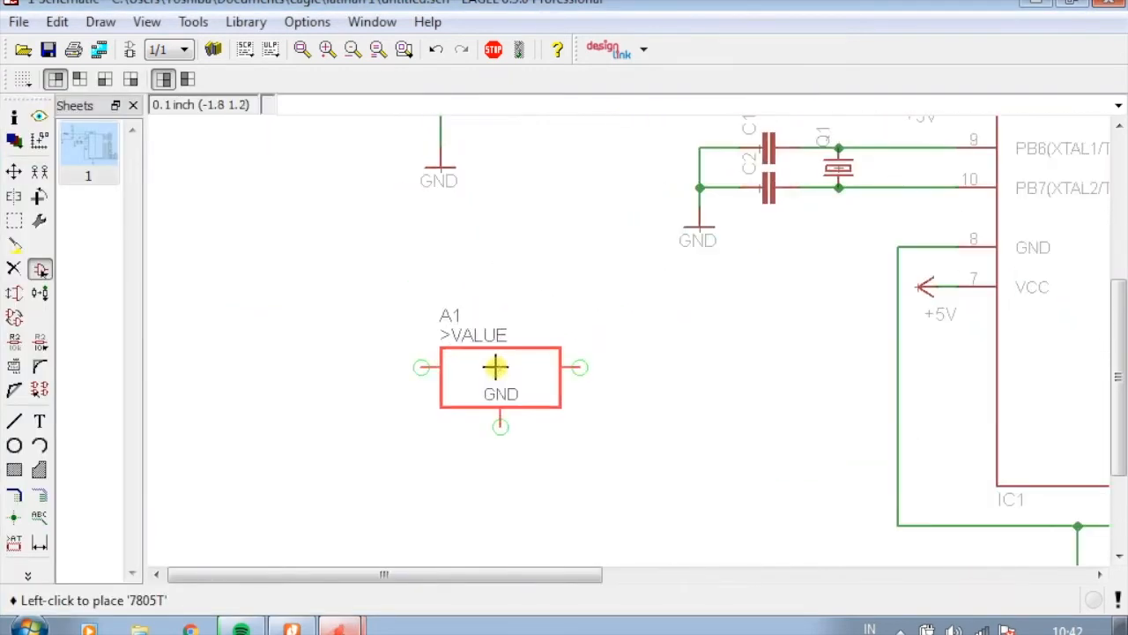
pyautogui.click(342, 385)
pyautogui.scroll(-1, 541, 344)
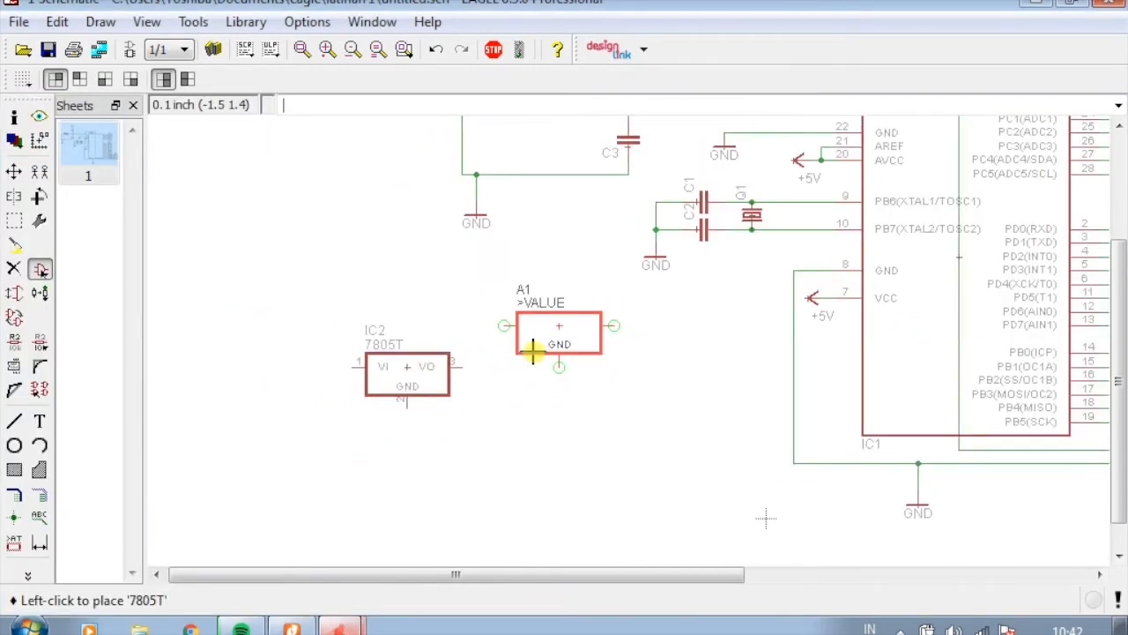
pyautogui.scroll(1, 353, 476)
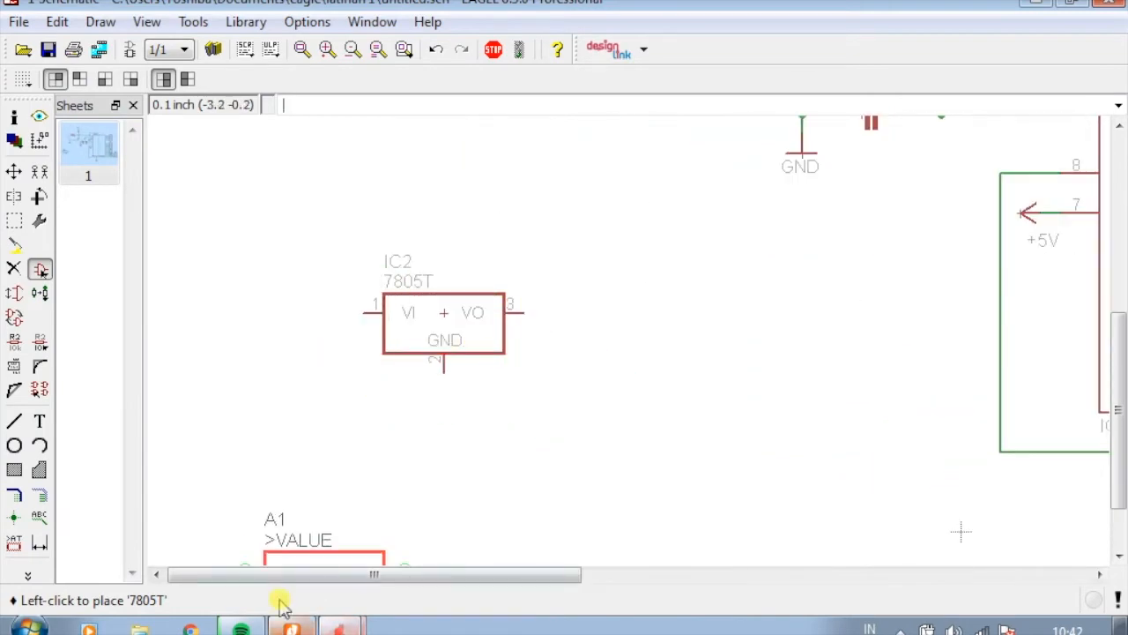
# Switch to the mega8 PDF in Nitro Pro and examine the components around the 7805T regulator
pyautogui.click(291, 627)
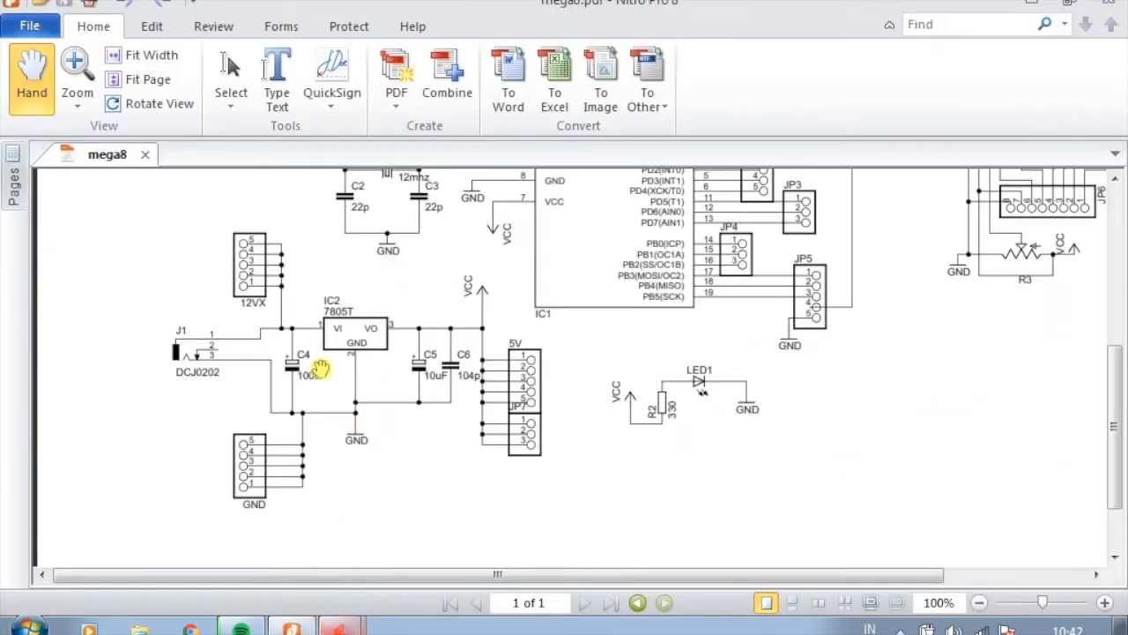
pyautogui.scroll(2, 295, 372)
pyautogui.scroll(-3, 302, 370)
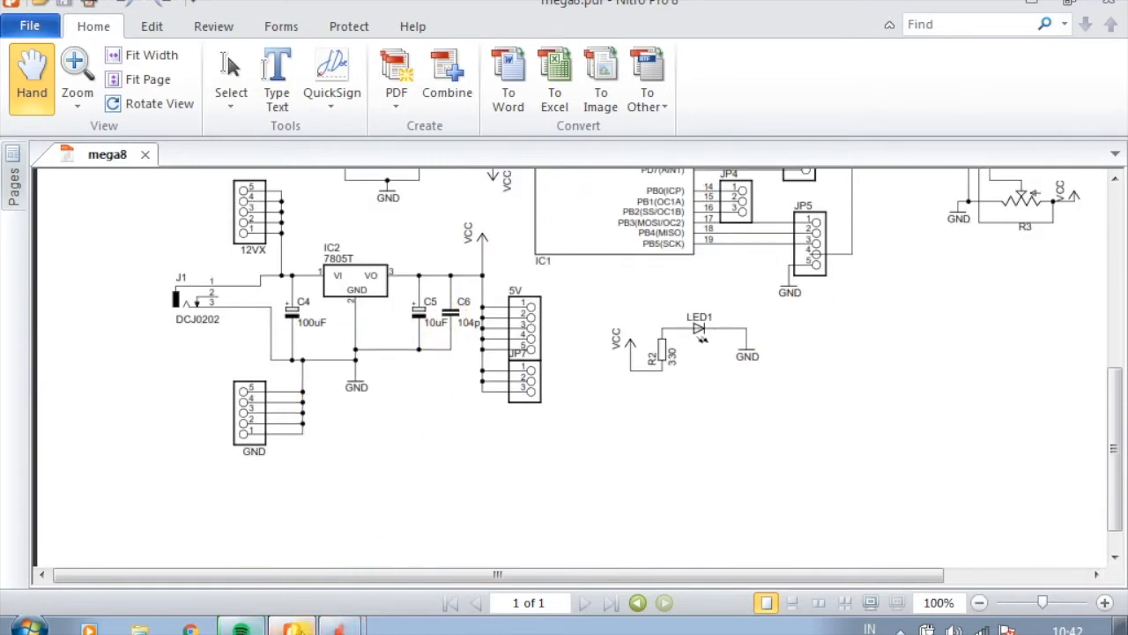
# Switch back to the EAGLE schematic, reopen the list of parts to add and collapse the linear library
pyautogui.click(342, 627)
pyautogui.click(287, 585)
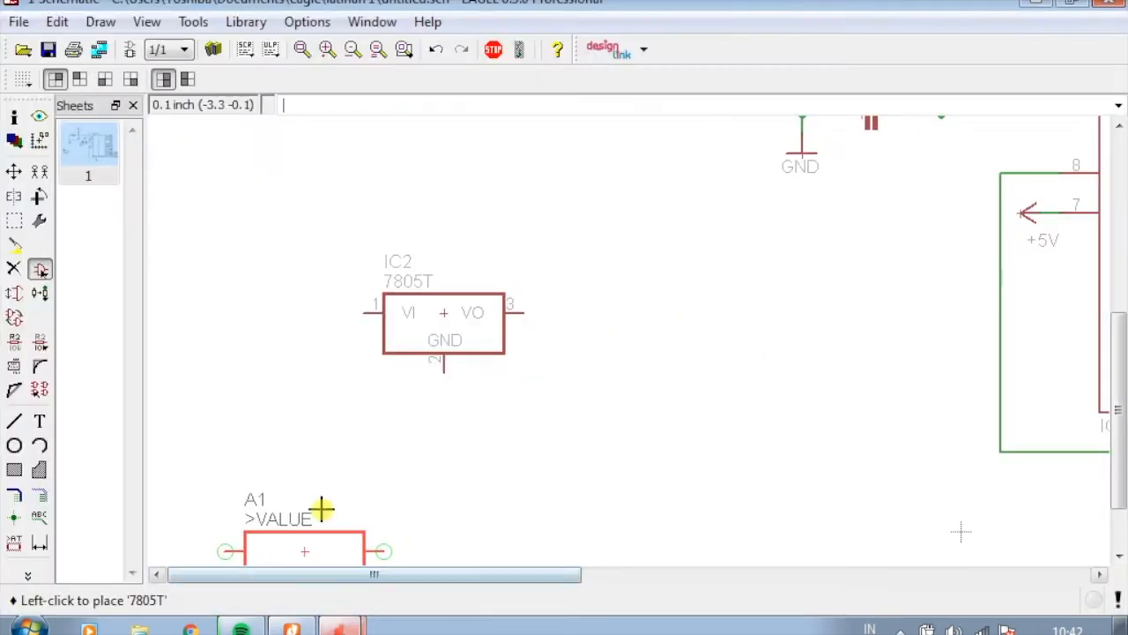
pyautogui.click(42, 270)
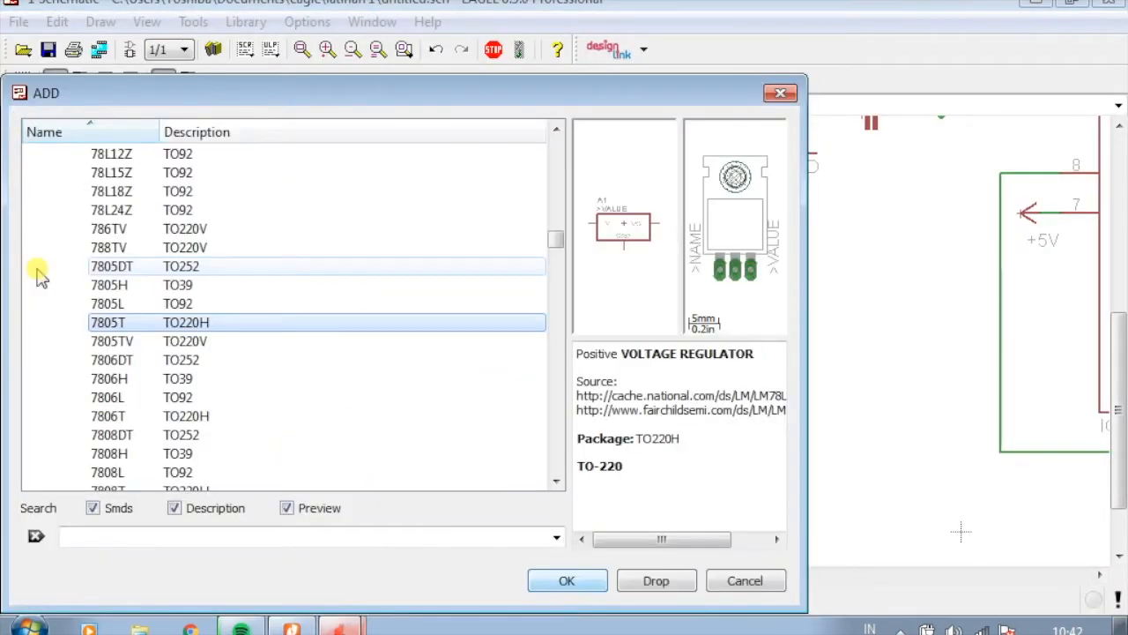
pyautogui.scroll(5, 156, 322)
pyautogui.click(53, 327)
pyautogui.scroll(8, 79, 324)
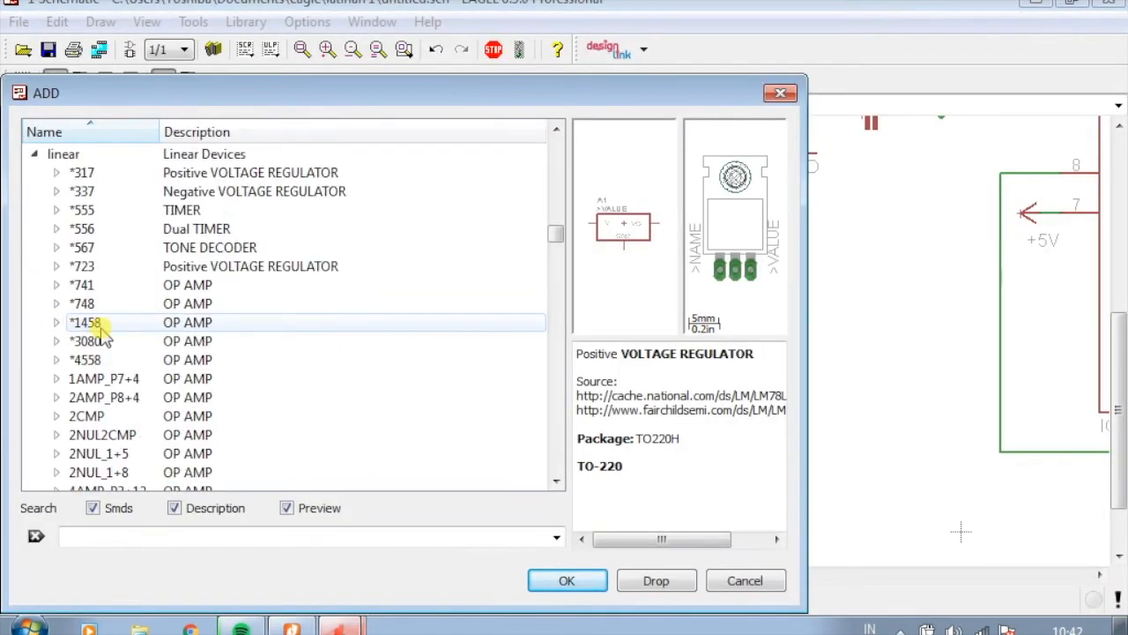
pyautogui.click(34, 379)
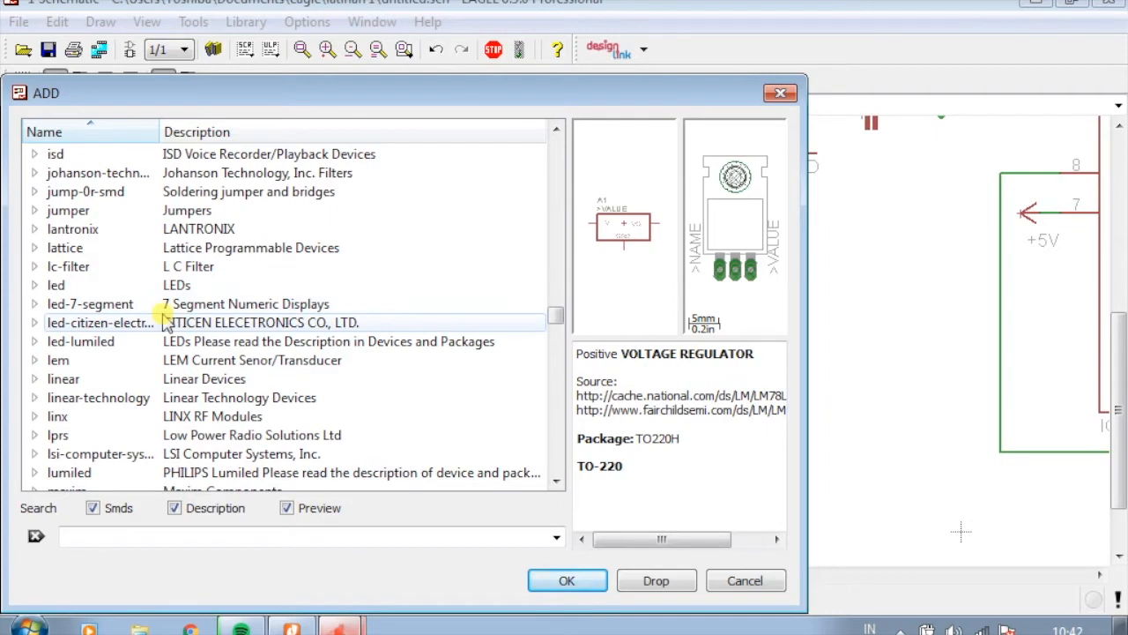
# Find the resistor library for resistors, capacitors and inductors in the parts list and expand it
pyautogui.scroll(4, 49, 326)
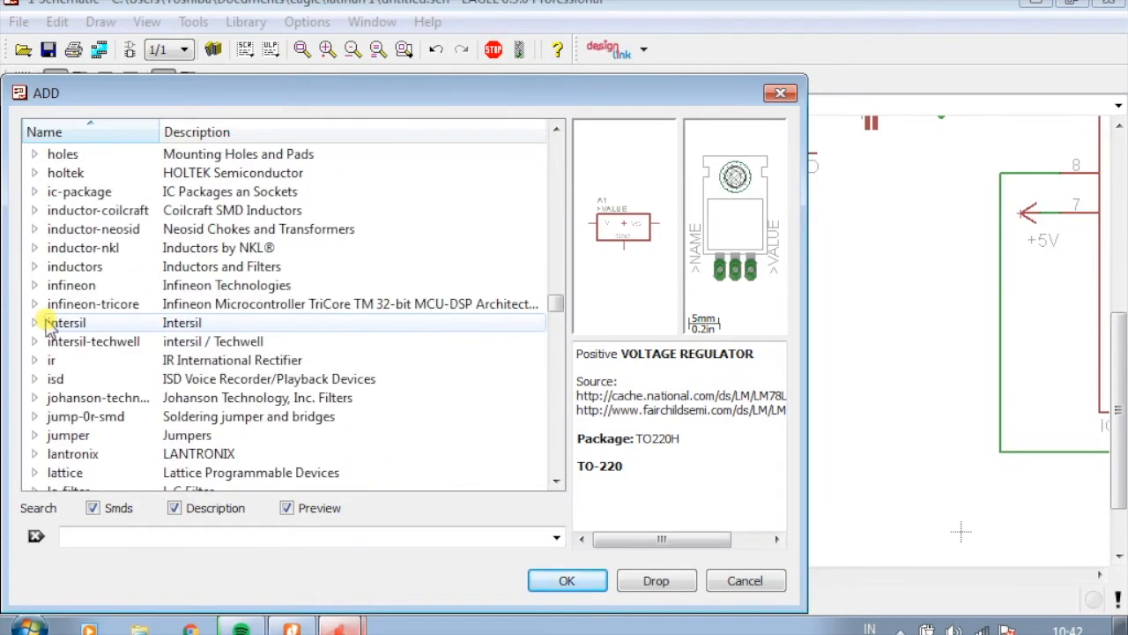
pyautogui.scroll(-6, 55, 324)
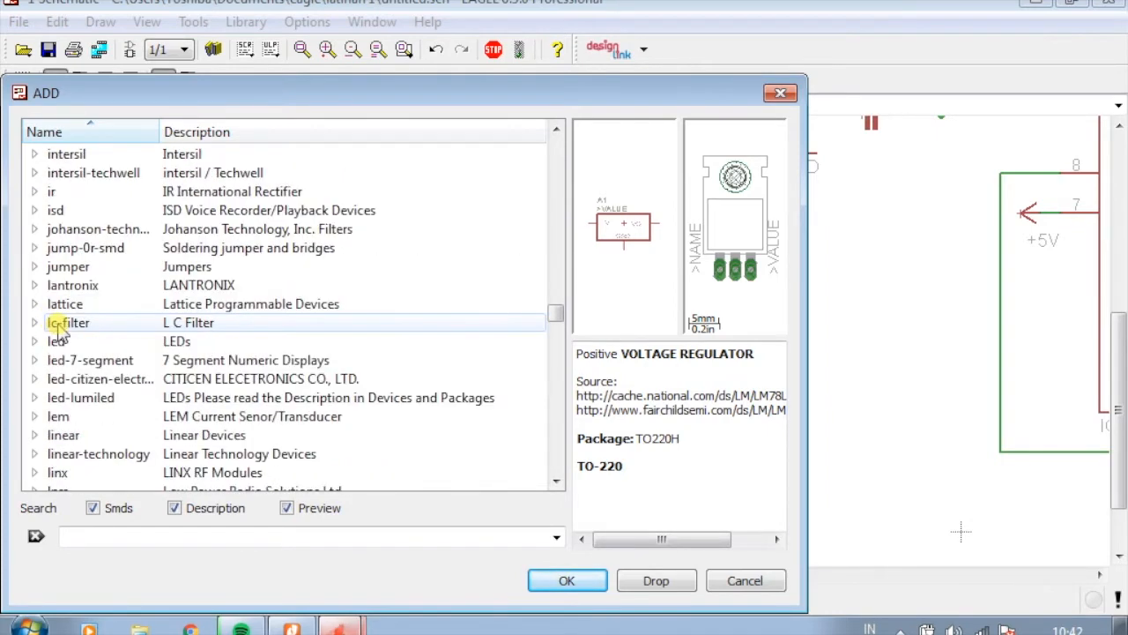
pyautogui.scroll(7, 63, 324)
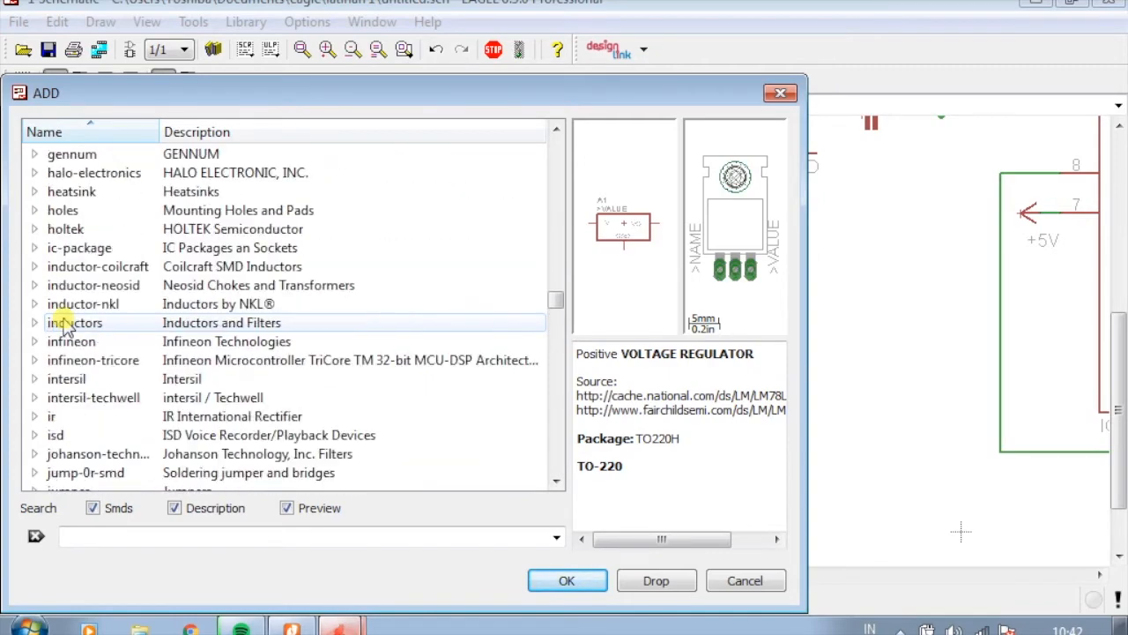
pyautogui.scroll(17, 53, 327)
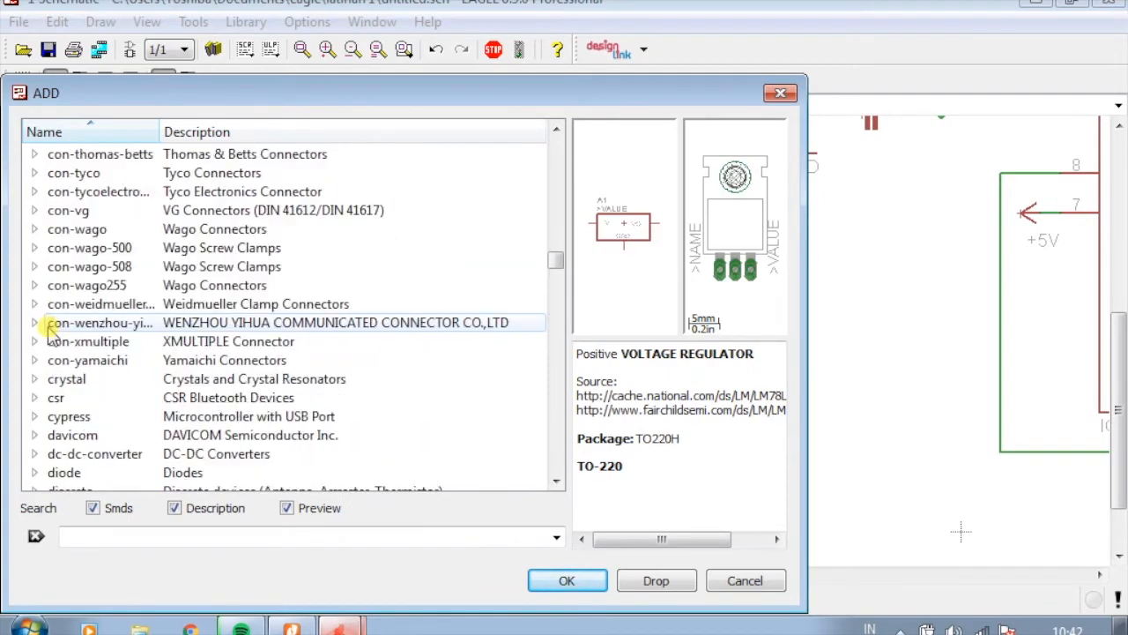
pyautogui.scroll(20, 50, 326)
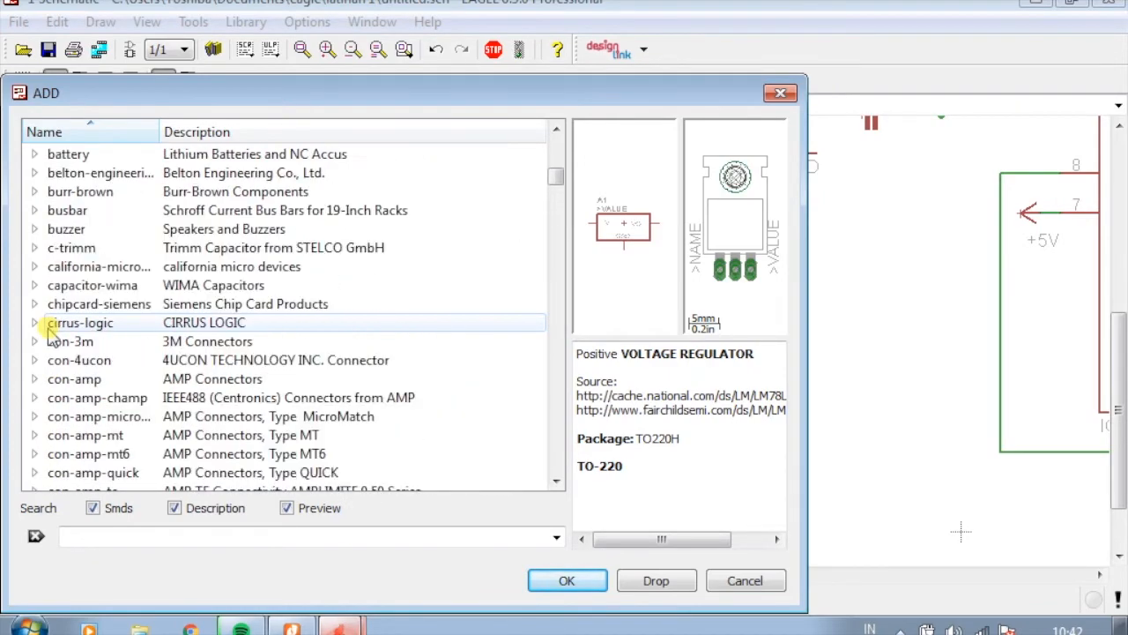
pyautogui.scroll(-2, 50, 330)
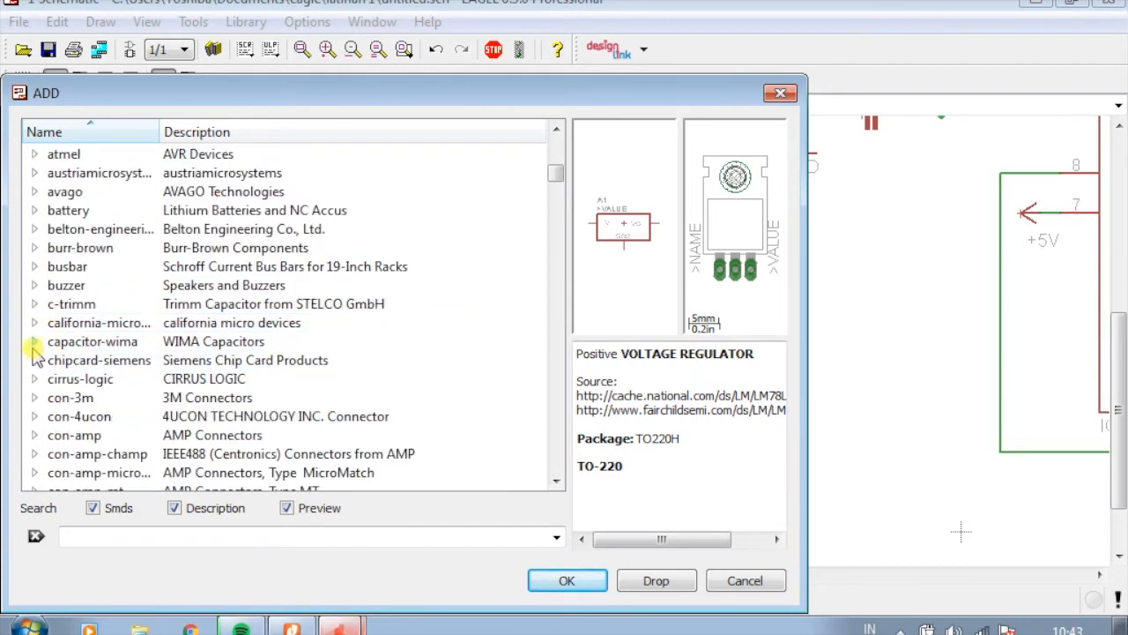
pyautogui.scroll(-1, 39, 379)
pyautogui.scroll(-20, 40, 379)
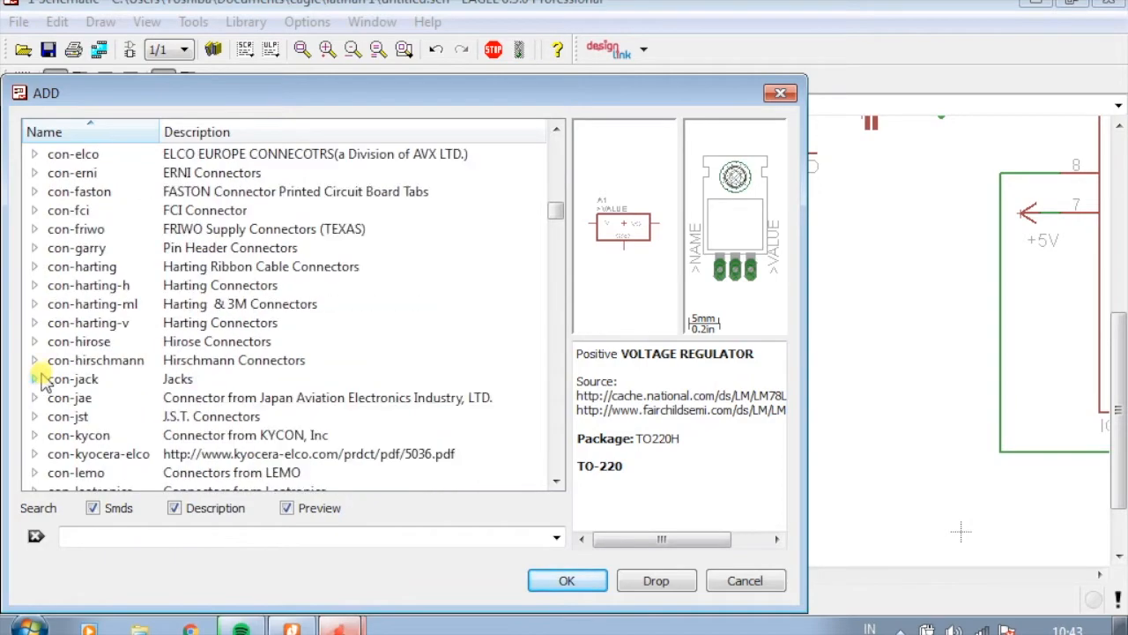
pyautogui.scroll(-13, 50, 381)
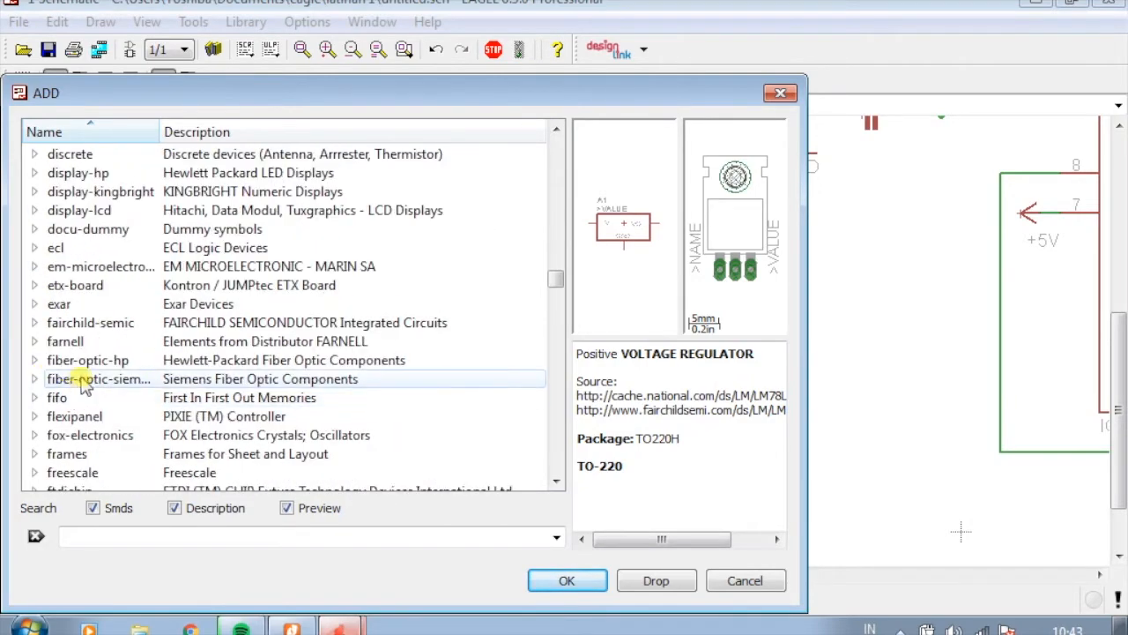
pyautogui.scroll(-20, 79, 385)
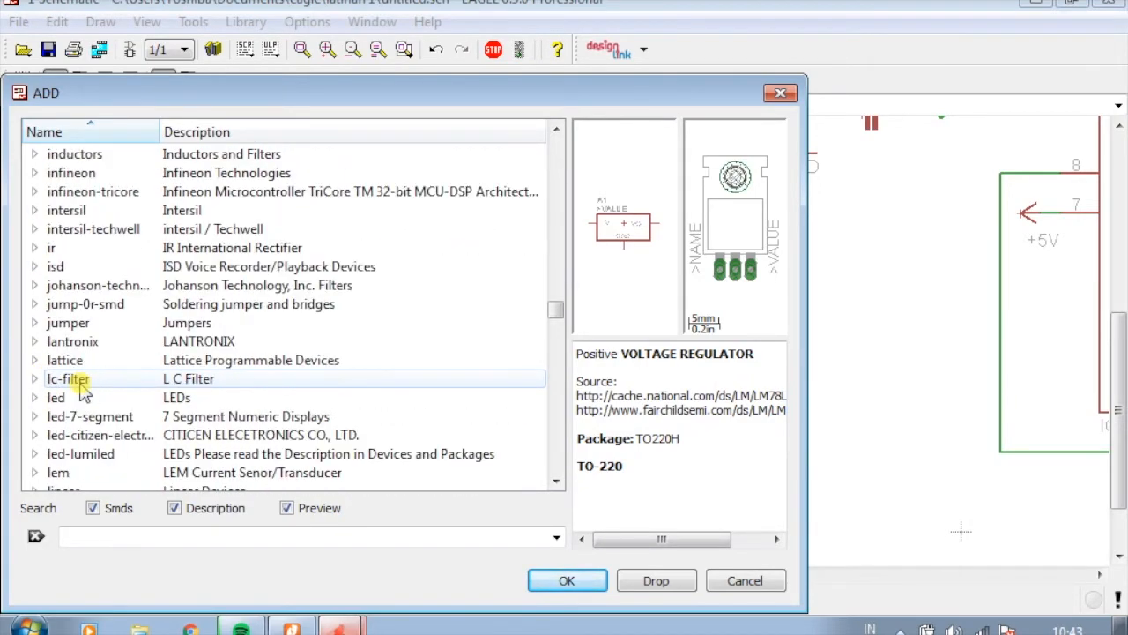
pyautogui.scroll(-5, 80, 385)
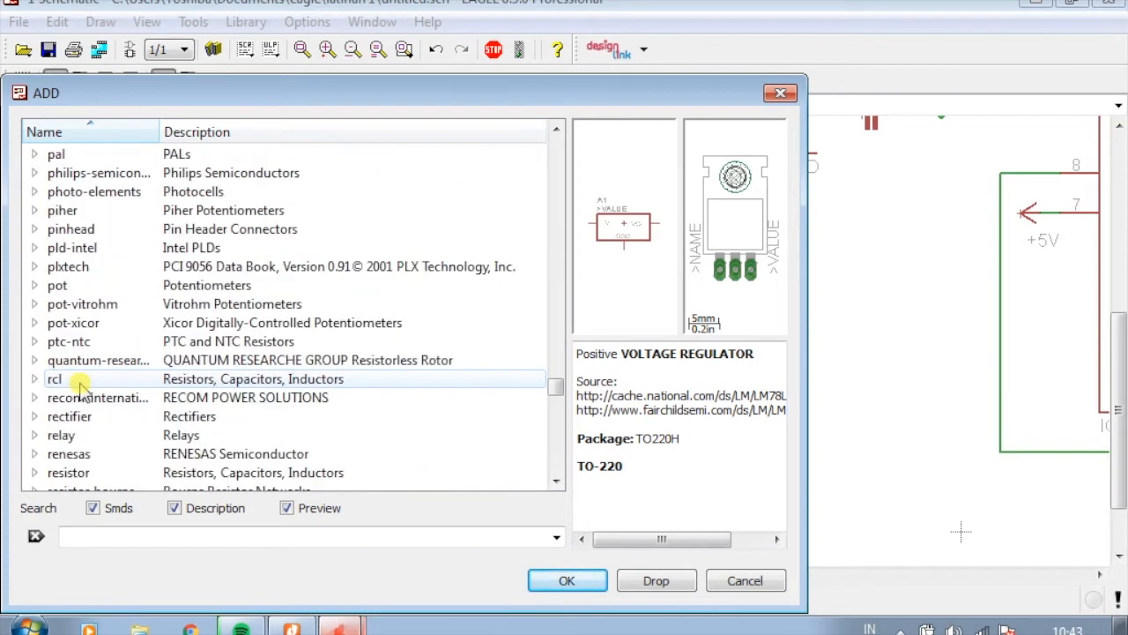
pyautogui.scroll(-4, 53, 396)
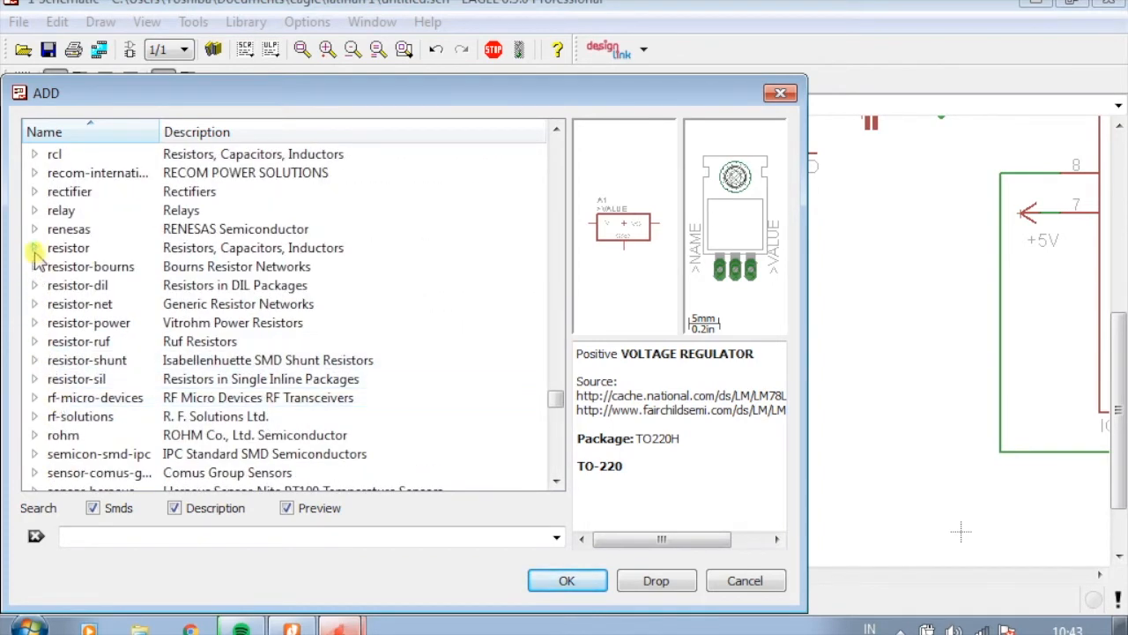
pyautogui.click(33, 250)
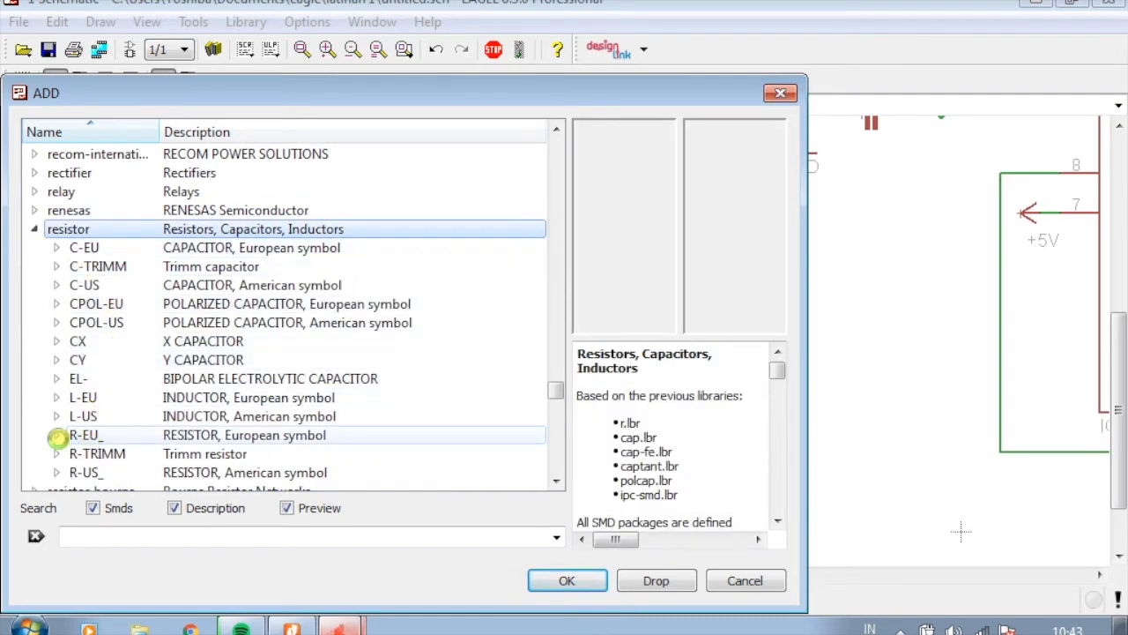
pyautogui.doubleClick(57, 437)
pyautogui.click(151, 210)
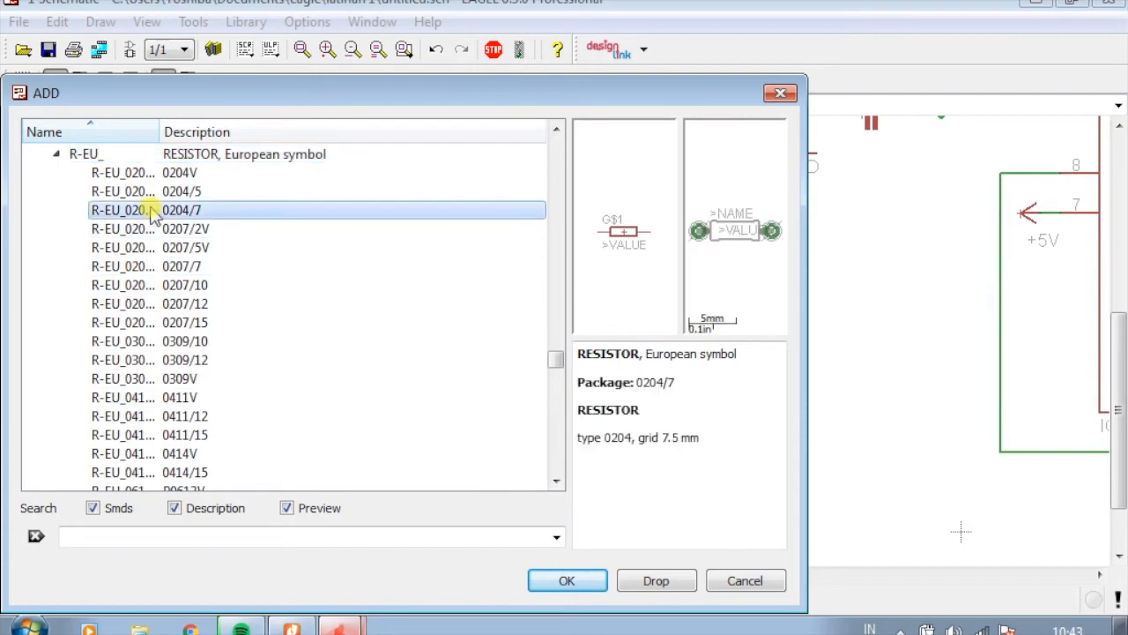
pyautogui.click(56, 155)
pyautogui.scroll(4, 109, 212)
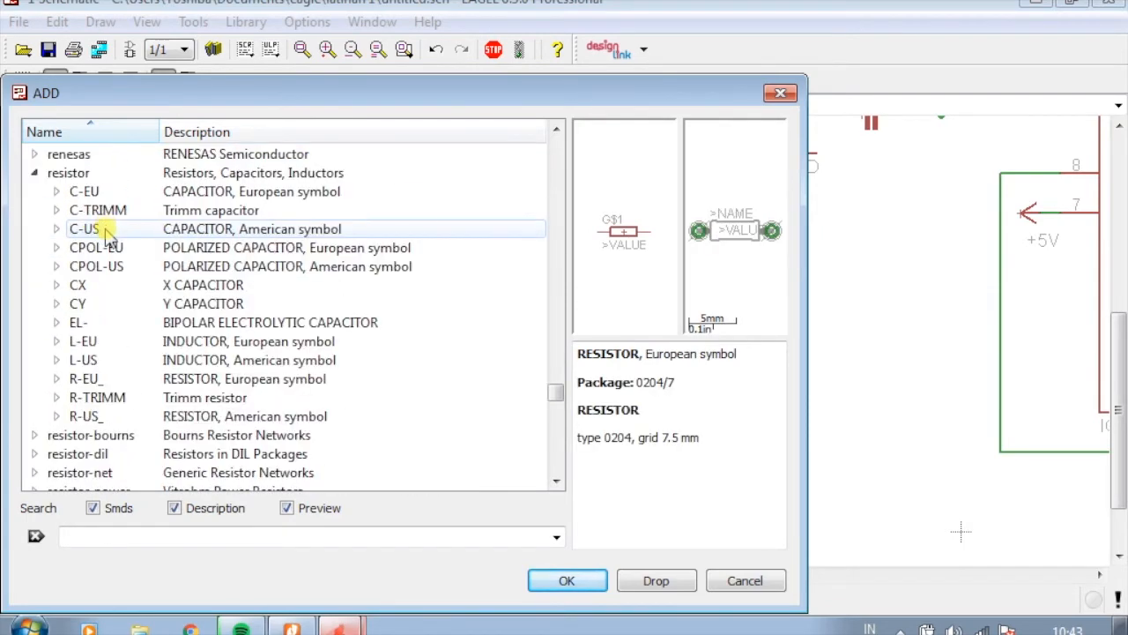
# Examine the package variants of the C-EU European-symbol capacitor and collapse the family again
pyautogui.click(84, 191)
pyautogui.click(56, 191)
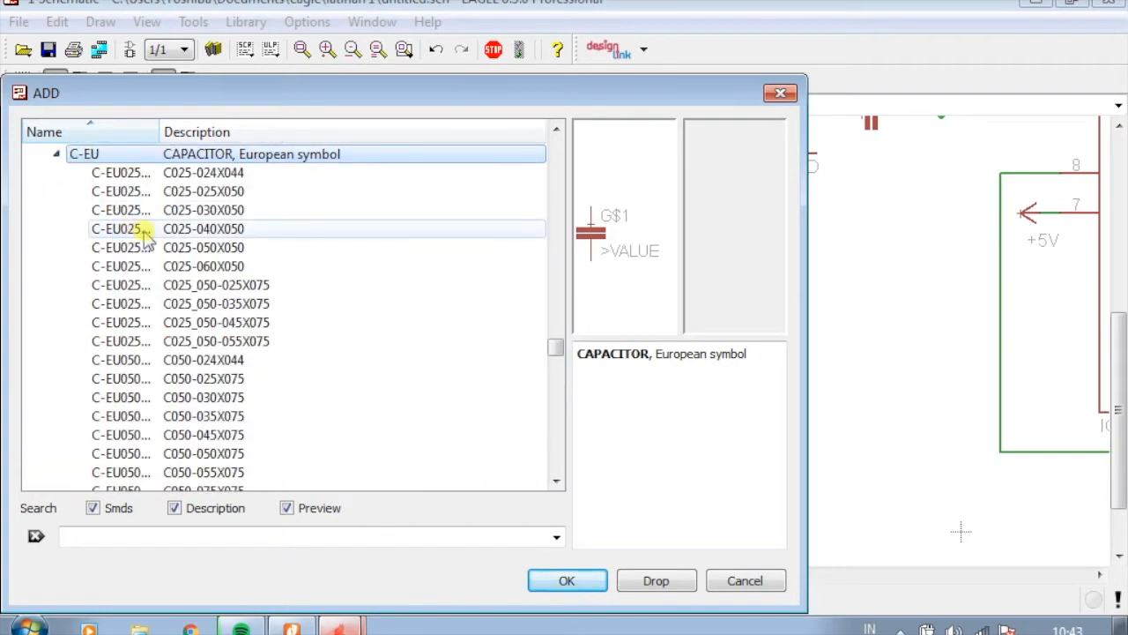
pyautogui.scroll(-8, 190, 255)
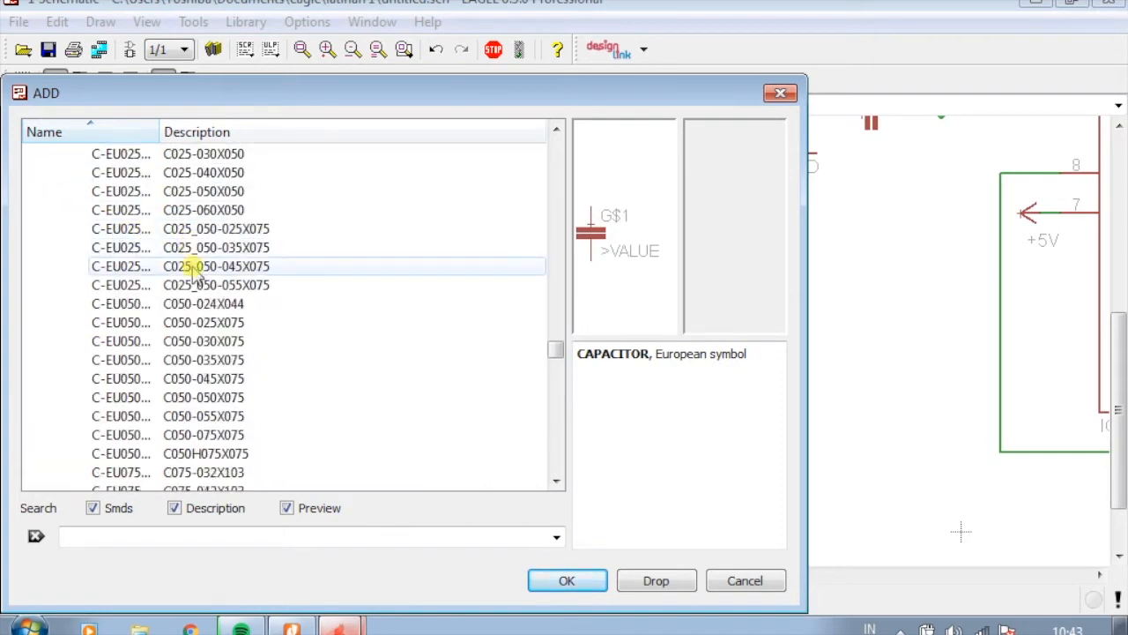
pyautogui.click(188, 266)
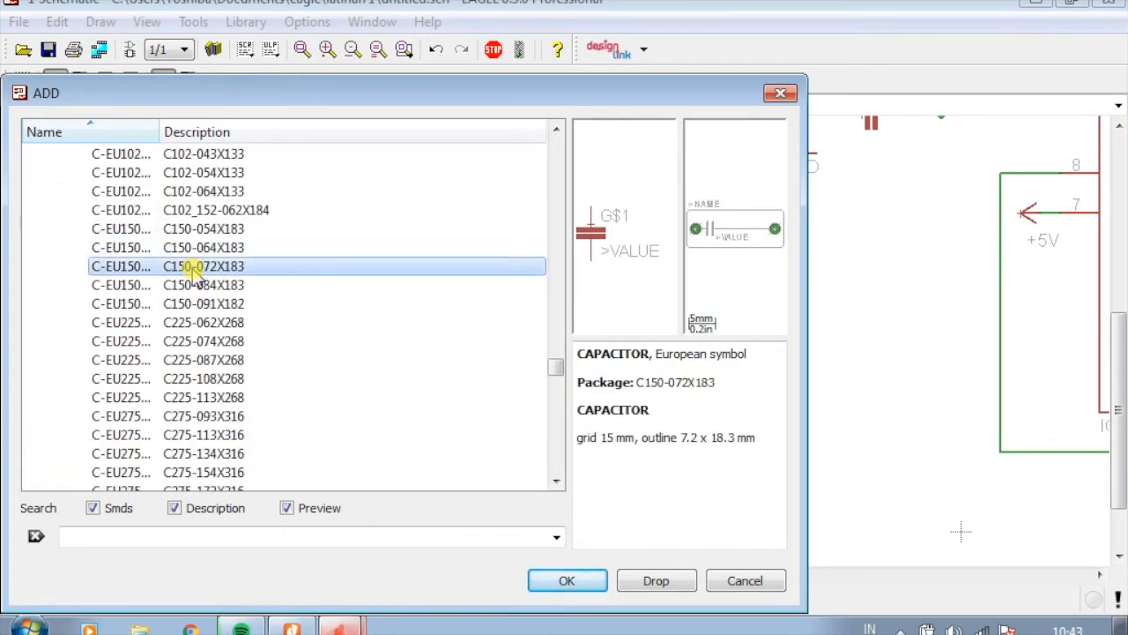
pyautogui.press('Down')
pyautogui.press('Down')
pyautogui.press('Down')
pyautogui.press('Down')
pyautogui.press('Down')
pyautogui.press('Down')
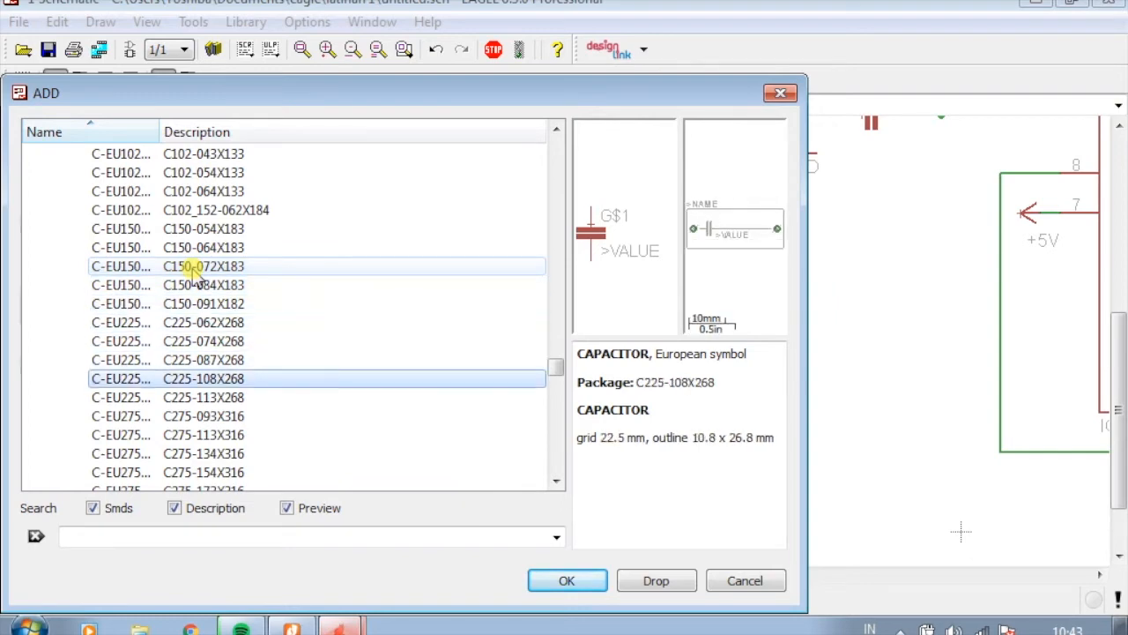
pyautogui.scroll(13, 189, 270)
pyautogui.click(62, 375)
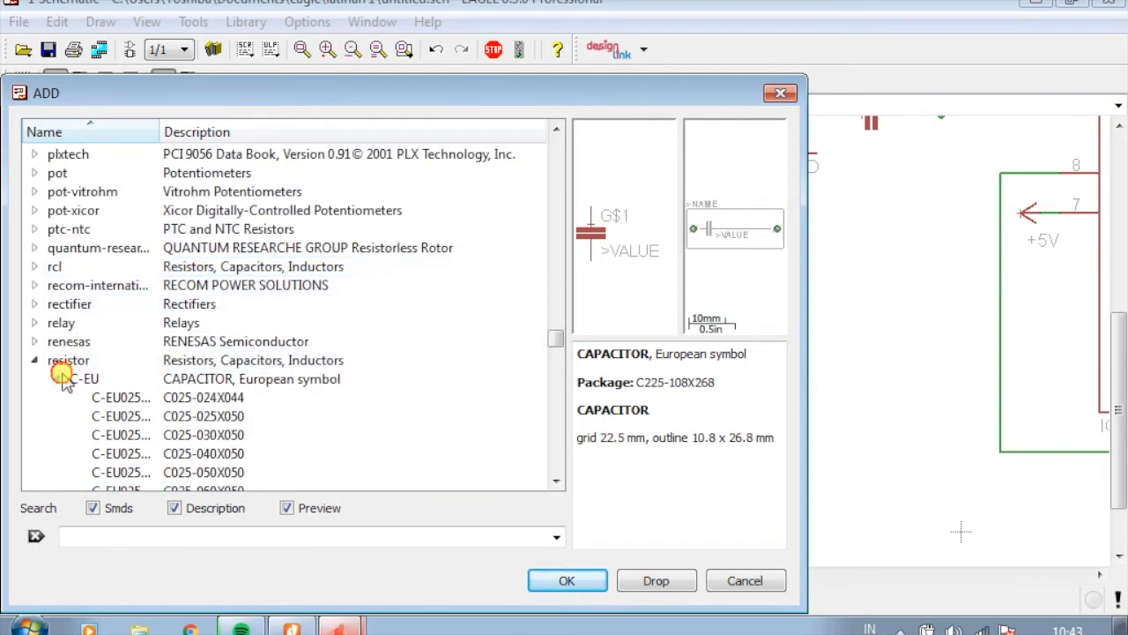
# Expand the CPOL-EU polarized capacitor family and select the 139CLL-2W variant to start previewing packages
pyautogui.scroll(-1, 245, 362)
pyautogui.click(181, 378)
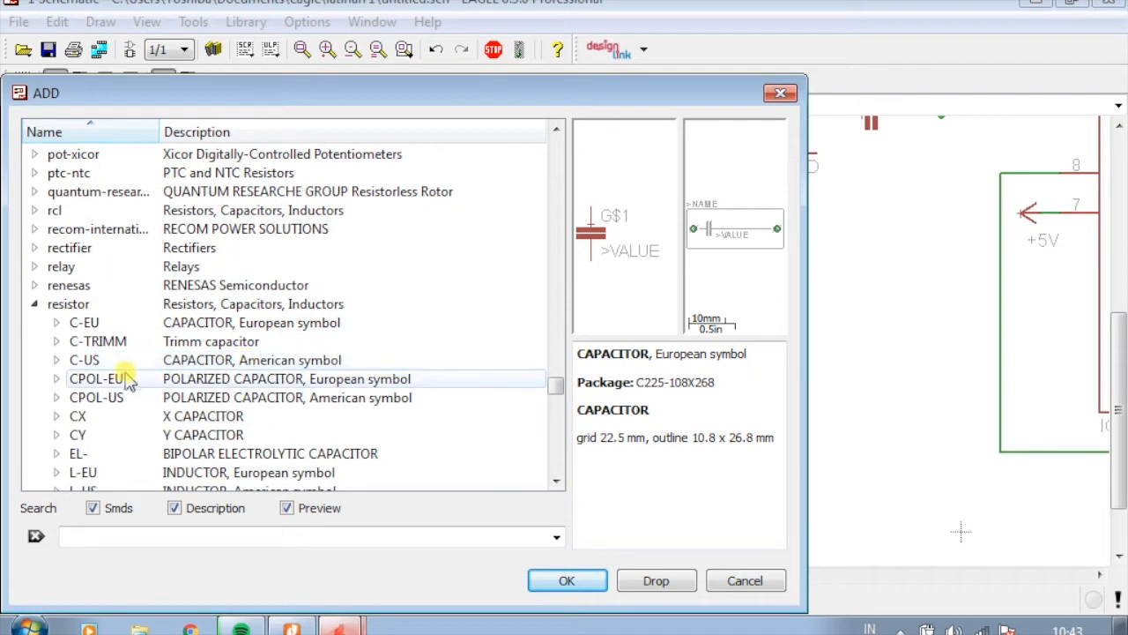
pyautogui.click(57, 378)
pyautogui.click(171, 266)
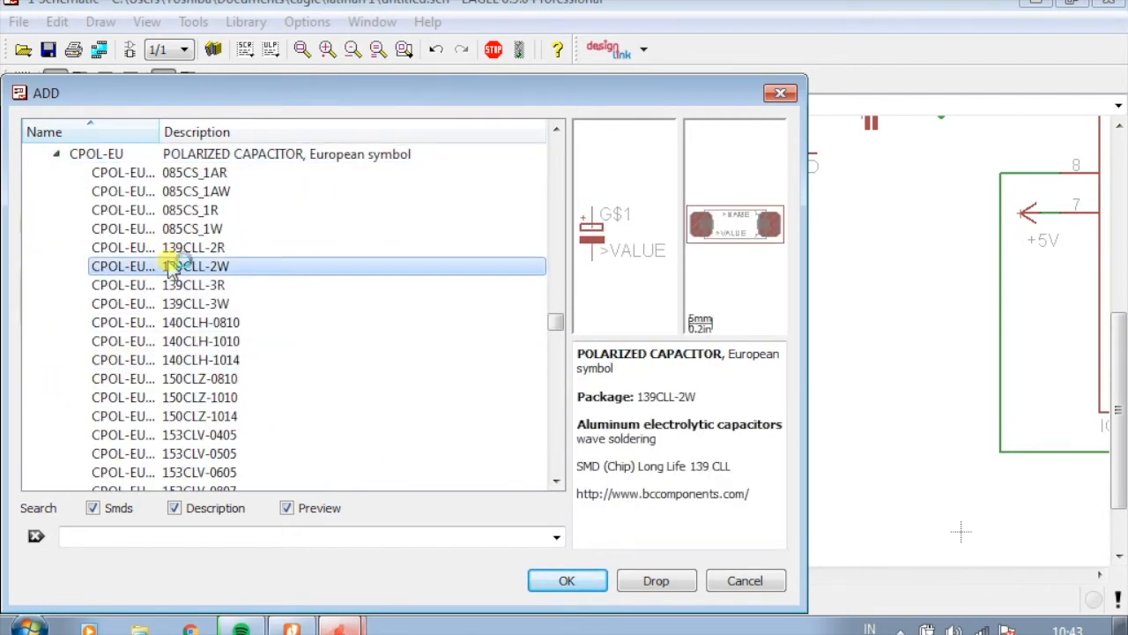
# Examine the footprint previews of the CPOL-EU polarized capacitor variants, from the 139CLL-2W package through to E2-4
pyautogui.press('Down')
pyautogui.press('Down')
pyautogui.press('Down')
pyautogui.press('Down')
pyautogui.press('Down')
pyautogui.press('Down')
pyautogui.press('Down')
pyautogui.press('Down')
pyautogui.press('Down')
pyautogui.press('Down')
pyautogui.press('Down')
pyautogui.press('Down')
pyautogui.press('Down')
pyautogui.press('Down')
pyautogui.press('Down')
pyautogui.press('Down')
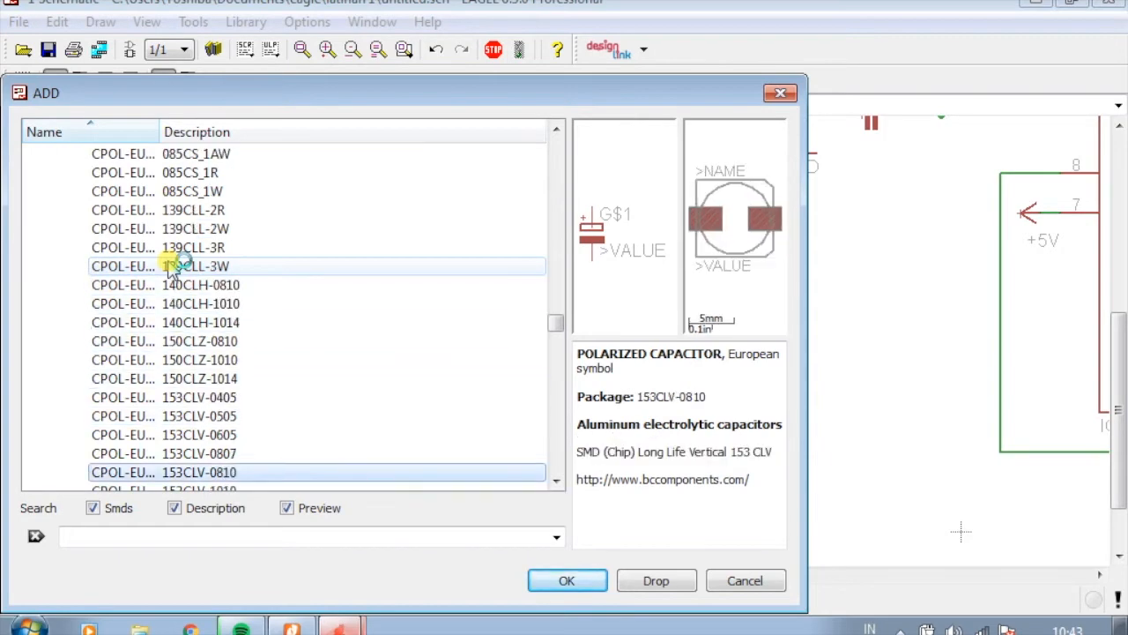
pyautogui.press('Down')
pyautogui.press('Down')
pyautogui.press('Down')
pyautogui.press('Down')
pyautogui.press('Down')
pyautogui.press('Down')
pyautogui.press('Down')
pyautogui.press('Down')
pyautogui.press('Down')
pyautogui.press('Down')
pyautogui.press('Down')
pyautogui.press('Down')
pyautogui.press('Down')
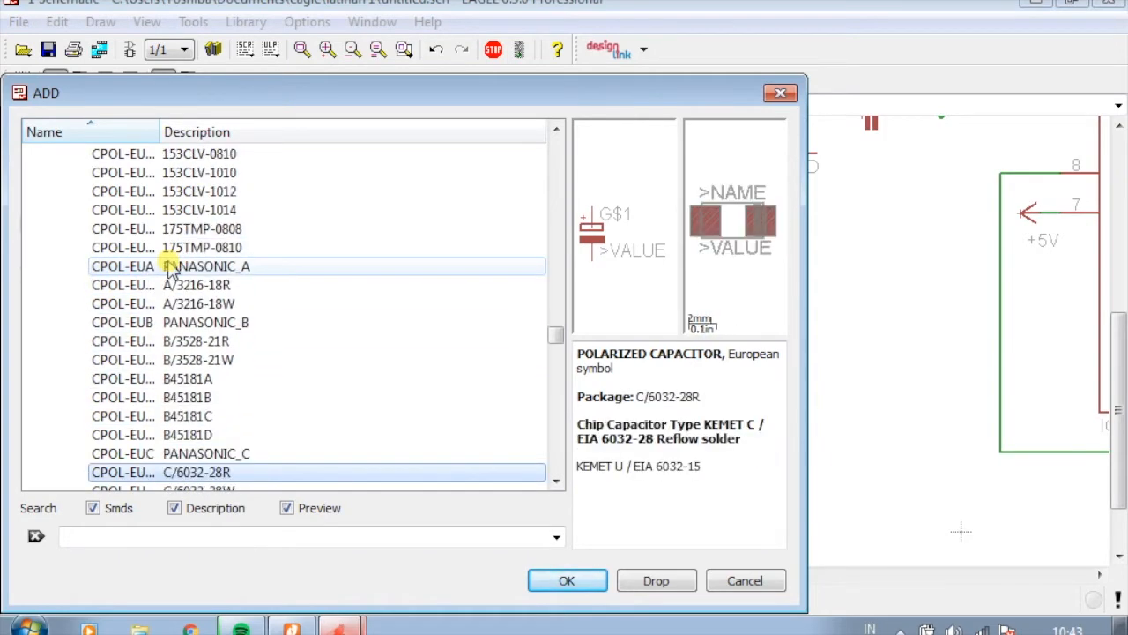
pyautogui.press('Up')
pyautogui.press('Up')
pyautogui.press('Up')
pyautogui.press('Up')
pyautogui.press('Up')
pyautogui.press('Up')
pyautogui.press('Up')
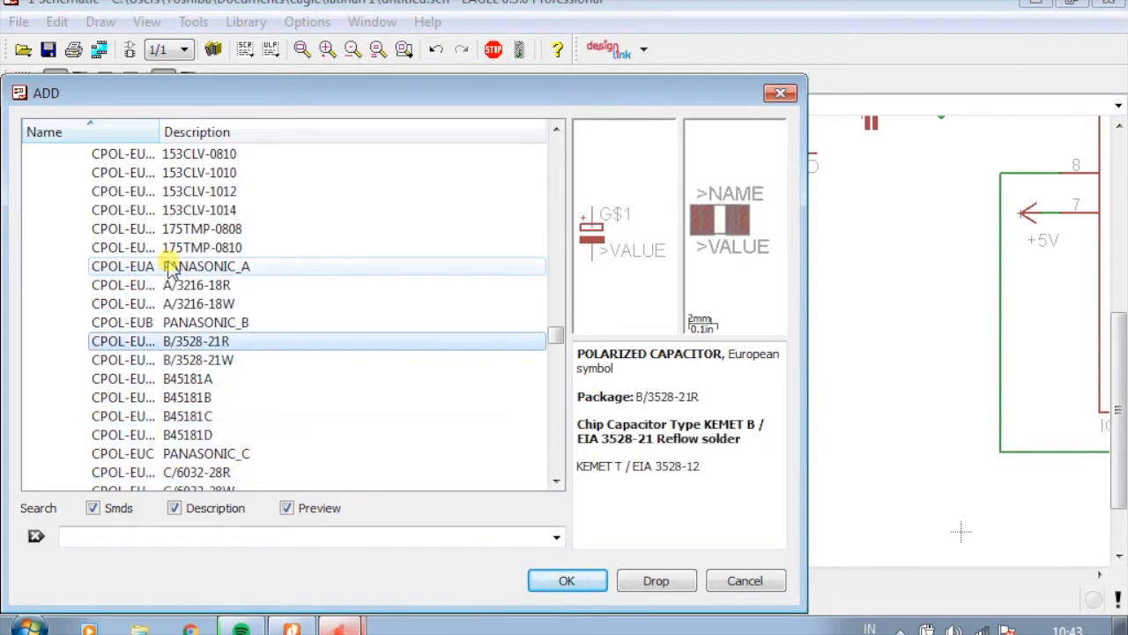
pyautogui.press('Up')
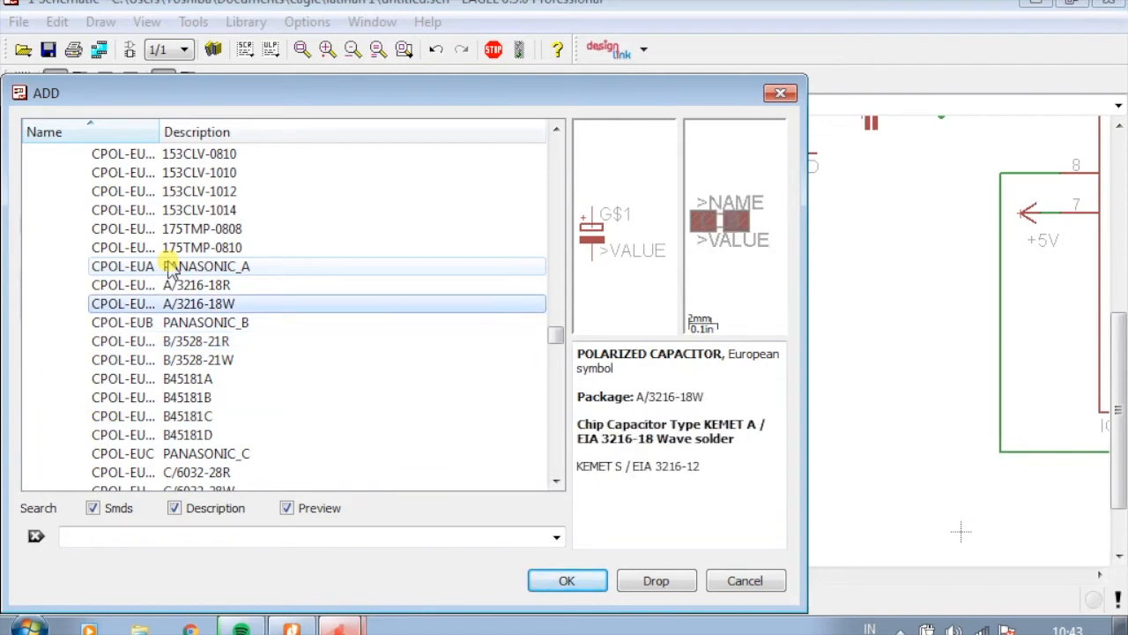
pyautogui.press('Up')
pyautogui.press('Up')
pyautogui.press('Up')
pyautogui.press('Up')
pyautogui.press('Down')
pyautogui.press('Down')
pyautogui.press('Down')
pyautogui.press('Up')
pyautogui.press('Down')
pyautogui.press('Down')
pyautogui.press('Down')
pyautogui.press('Down')
pyautogui.press('Down')
pyautogui.press('Down')
pyautogui.press('Down')
pyautogui.press('Down')
pyautogui.press('Down')
pyautogui.press('Down')
pyautogui.press('Down')
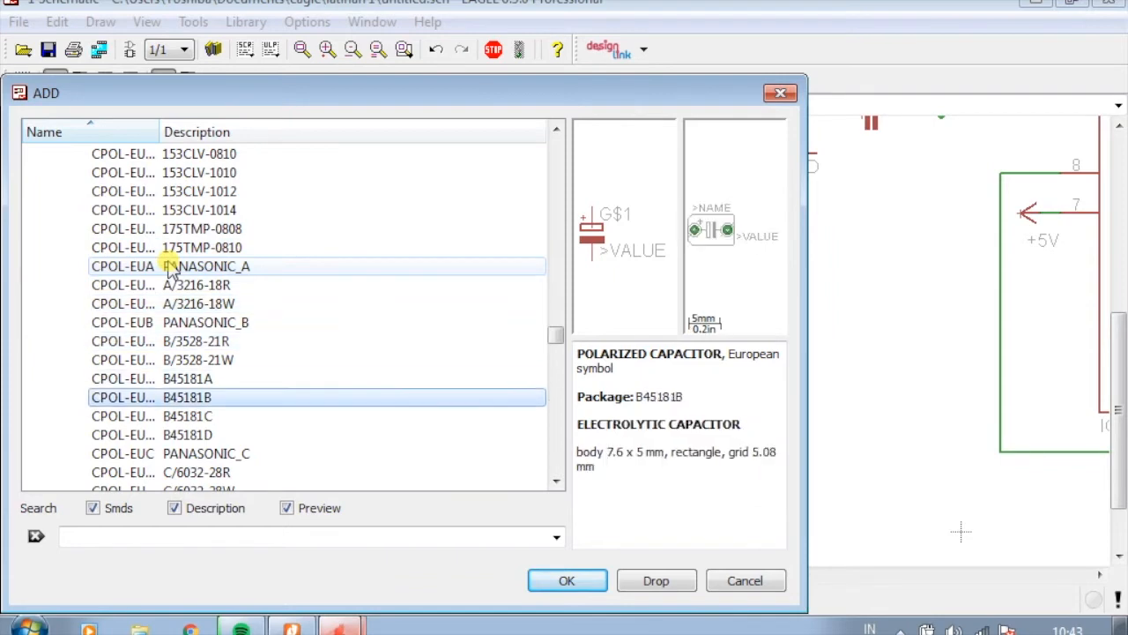
pyautogui.press('Down')
pyautogui.press('Down')
pyautogui.press('Down')
pyautogui.press('Down')
pyautogui.press('Down')
pyautogui.press('Down')
pyautogui.press('Down')
pyautogui.press('Down')
pyautogui.press('Down')
pyautogui.press('Down')
pyautogui.press('Down')
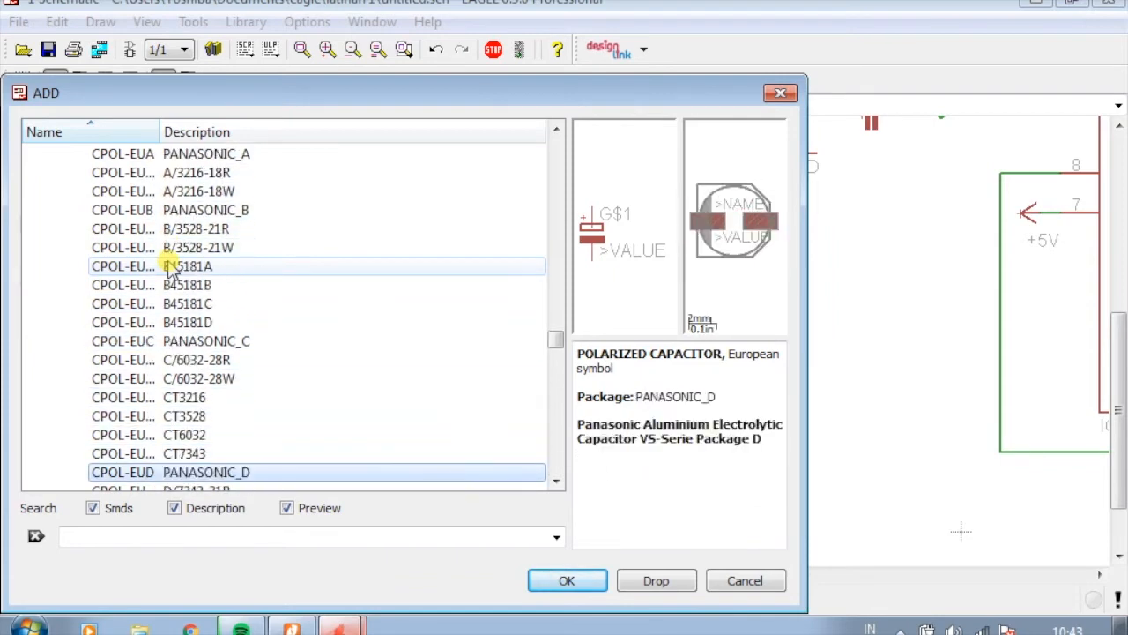
pyautogui.press('Down')
pyautogui.press('Down')
pyautogui.press('Down')
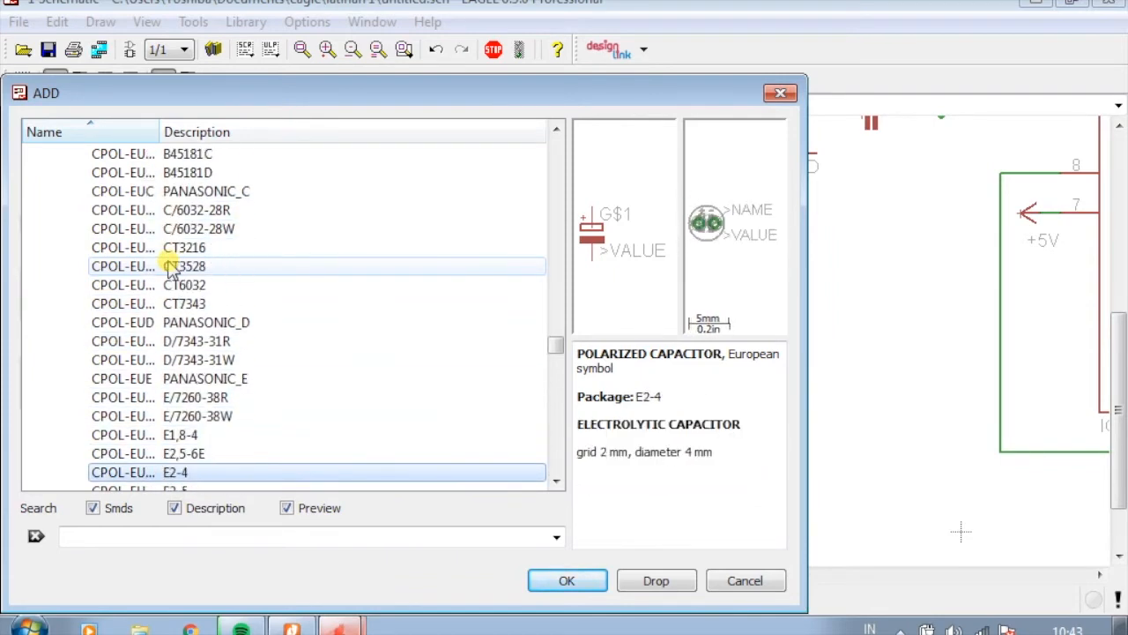
# Compare the small radial electrolytic footprints around E2-4 and select the CPOL-EU variant in the E2,5-5 package
pyautogui.press('Up')
pyautogui.press('Up')
pyautogui.press('Up')
pyautogui.press('Down')
pyautogui.press('Down')
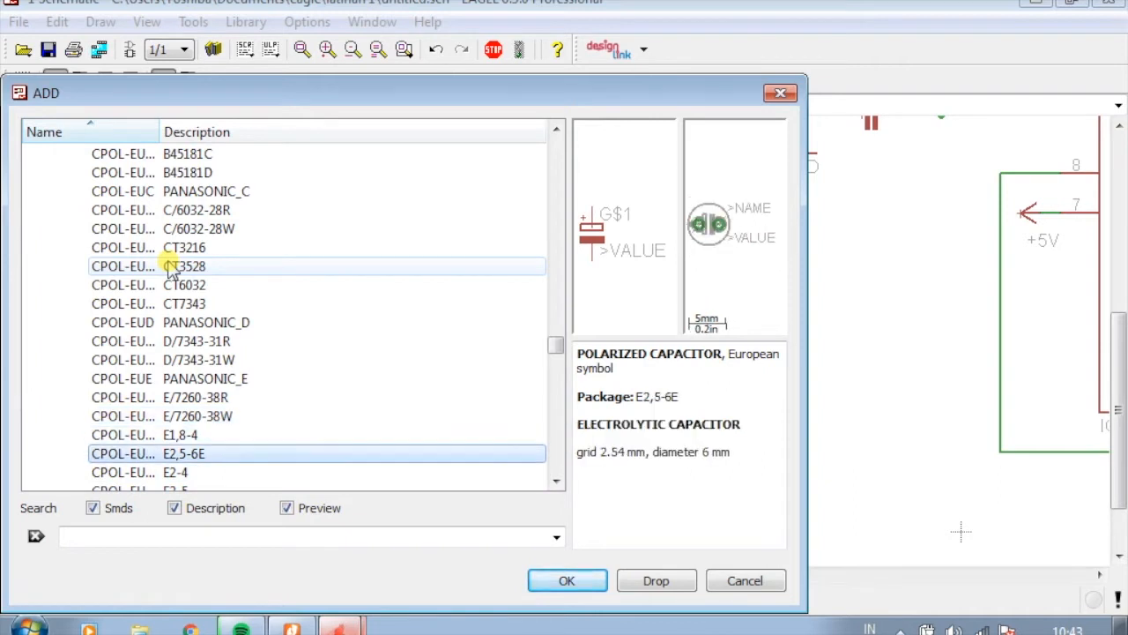
pyautogui.press('Down')
pyautogui.press('Down')
pyautogui.press('Down')
pyautogui.press('Down')
pyautogui.press('Down')
pyautogui.press('Down')
pyautogui.press('Down')
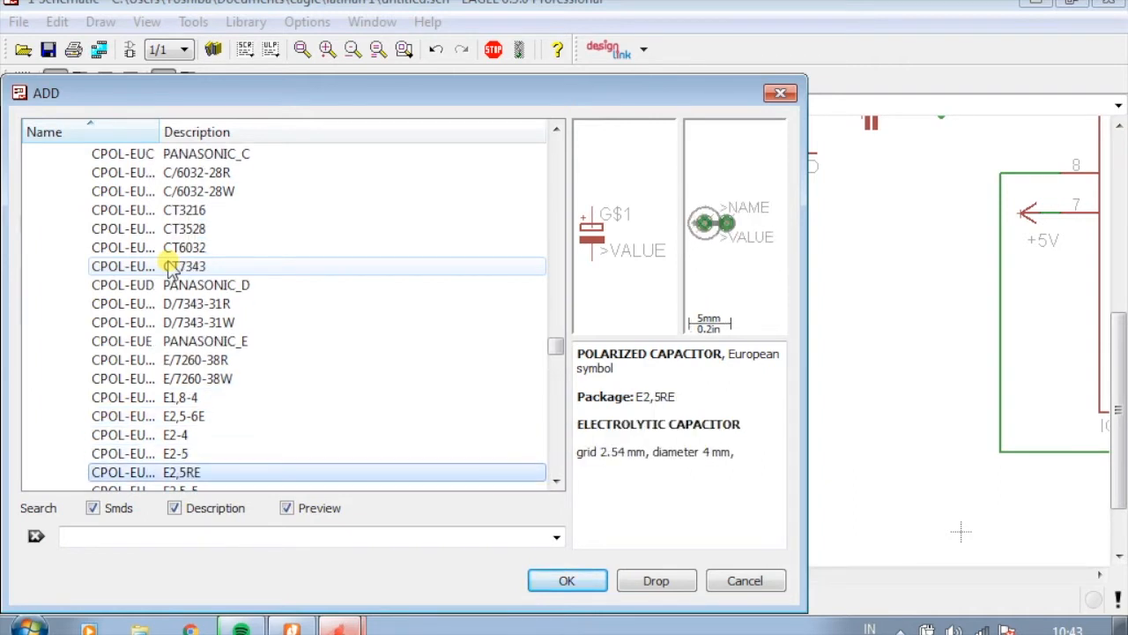
pyautogui.press('Up')
pyautogui.press('Up')
pyautogui.press('Up')
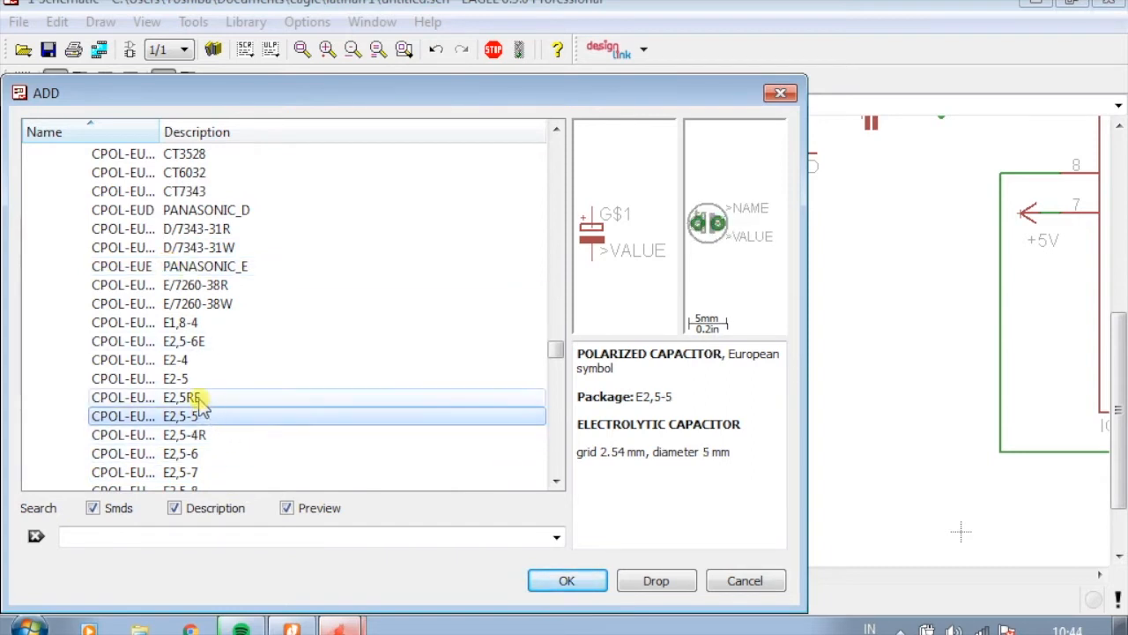
# Place two CPOL-EU polarized capacitors in the E2,5-5 package, one on each side of the 7805T regulator
pyautogui.press('Up')
pyautogui.press('Up')
pyautogui.press('Down')
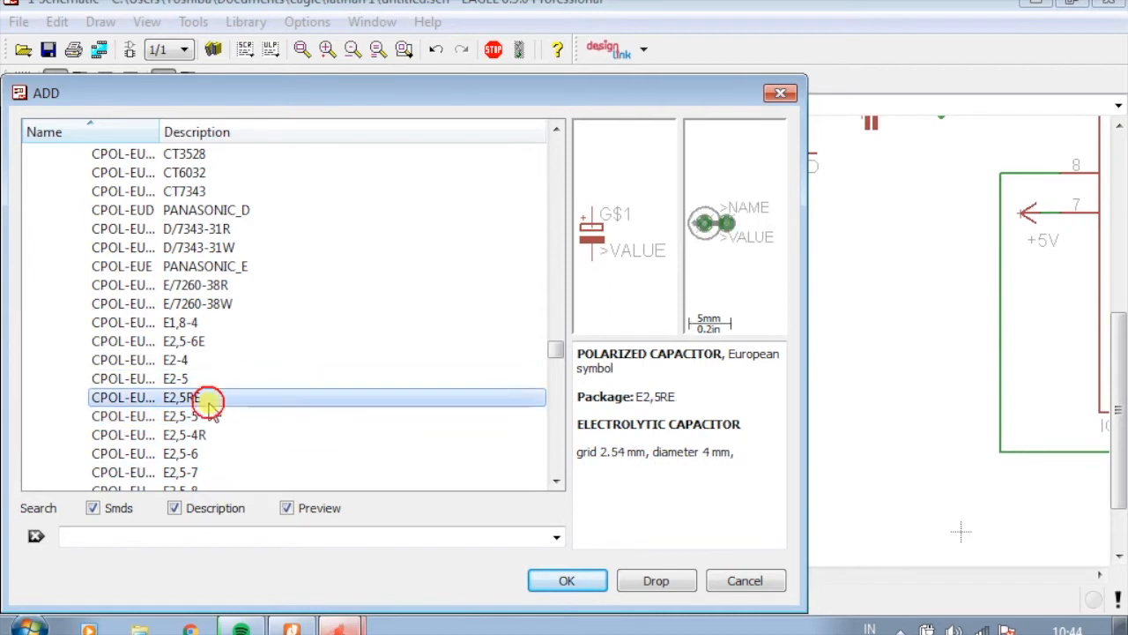
pyautogui.press('Down')
pyautogui.click(567, 582)
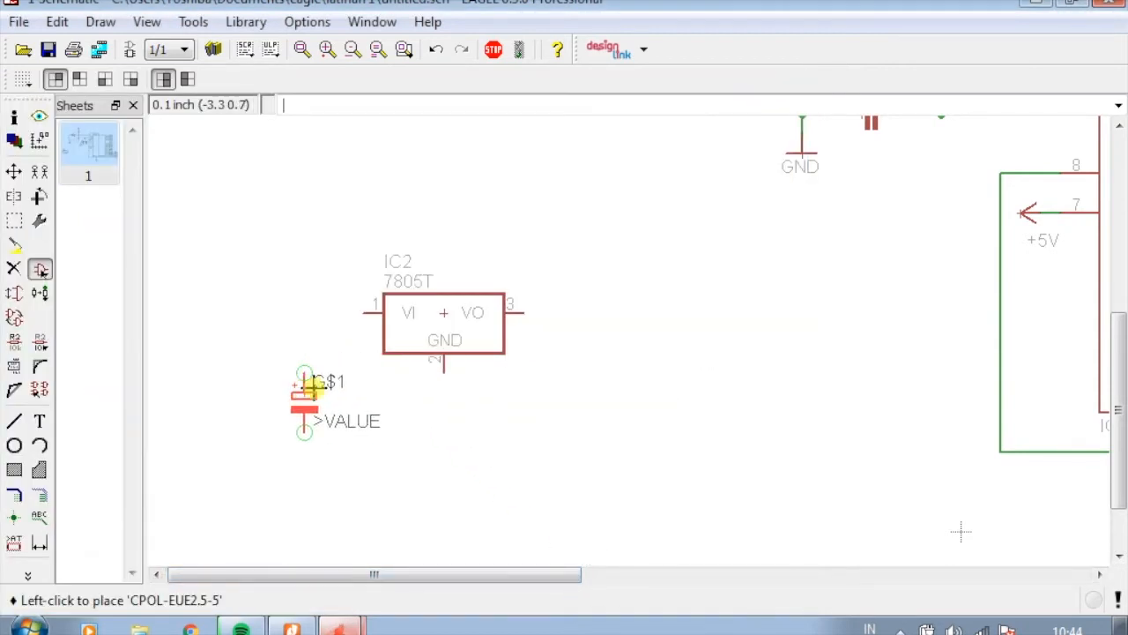
pyautogui.click(304, 378)
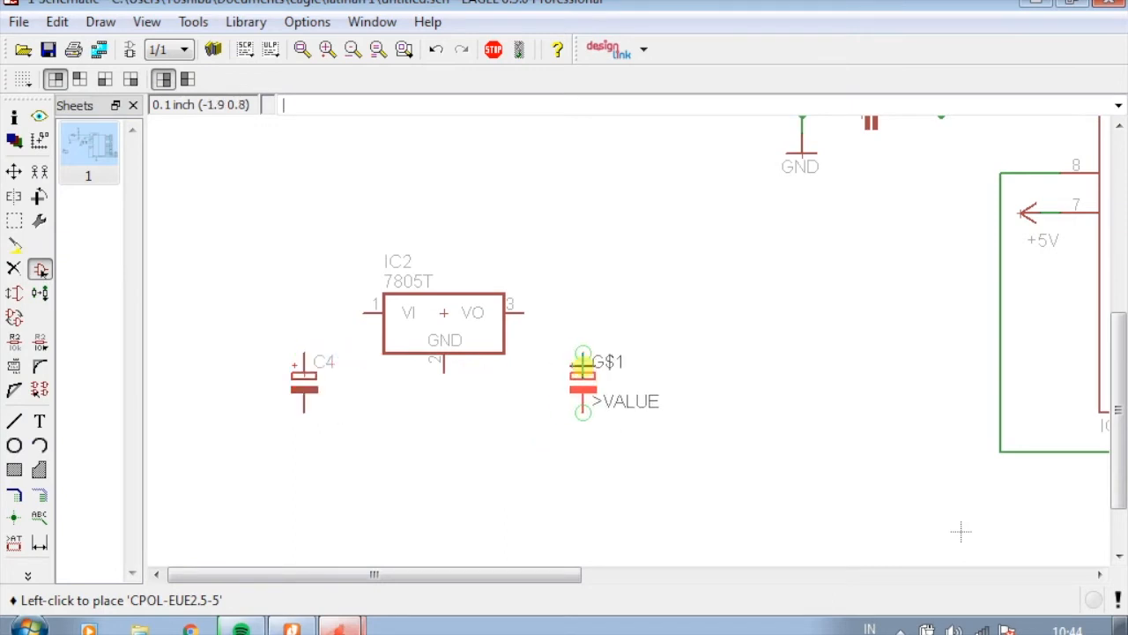
pyautogui.click(582, 361)
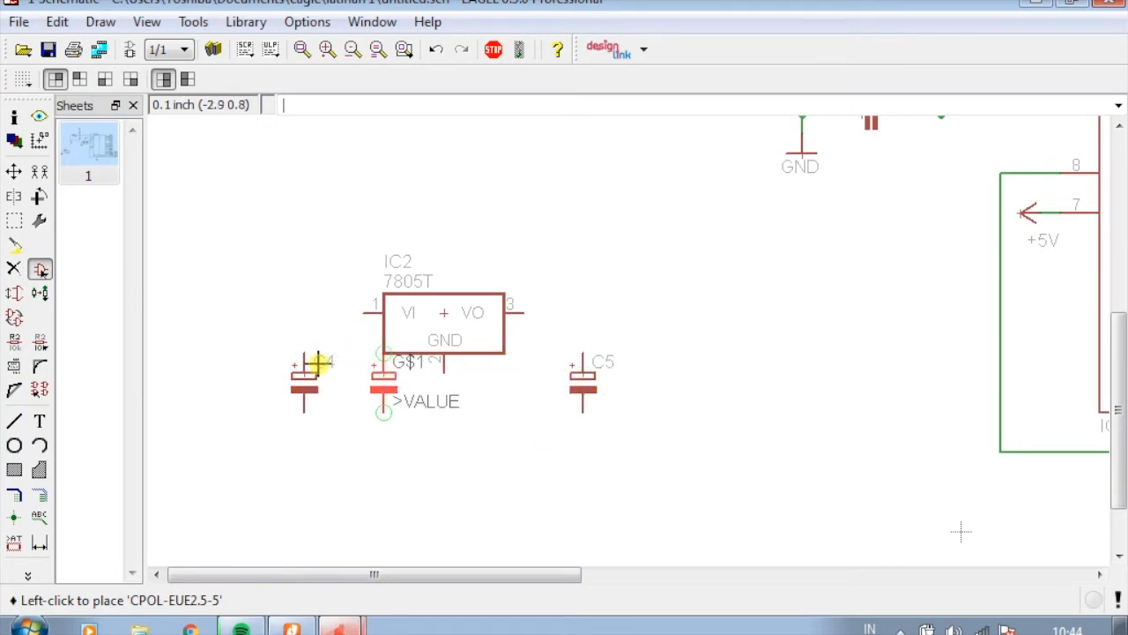
# Copy the crystal's lower capacitor C2, rotate the copy upright and place it beside C5
pyautogui.click(39, 172)
pyautogui.scroll(-2, 761, 239)
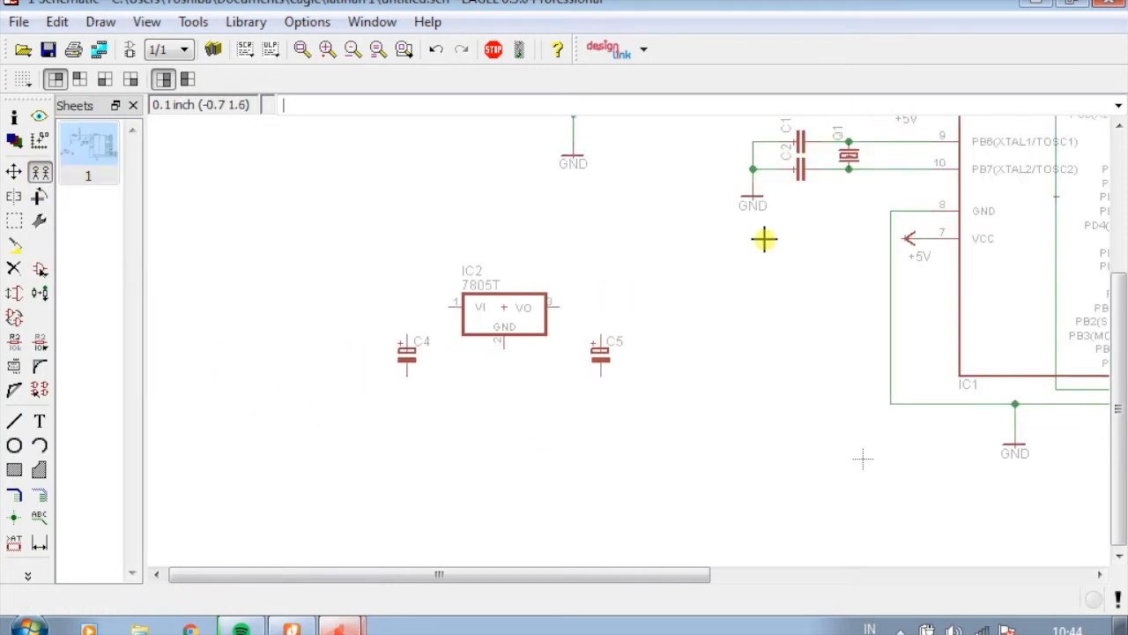
pyautogui.scroll(1, 811, 177)
pyautogui.click(808, 155)
pyautogui.rightClick(637, 396)
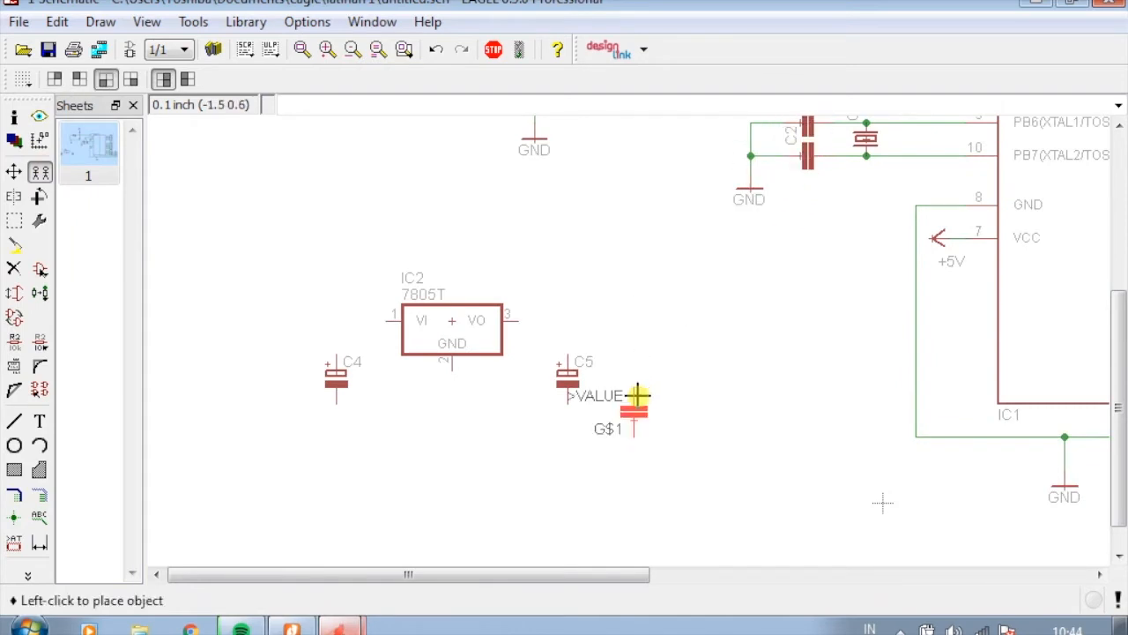
pyautogui.click(637, 394)
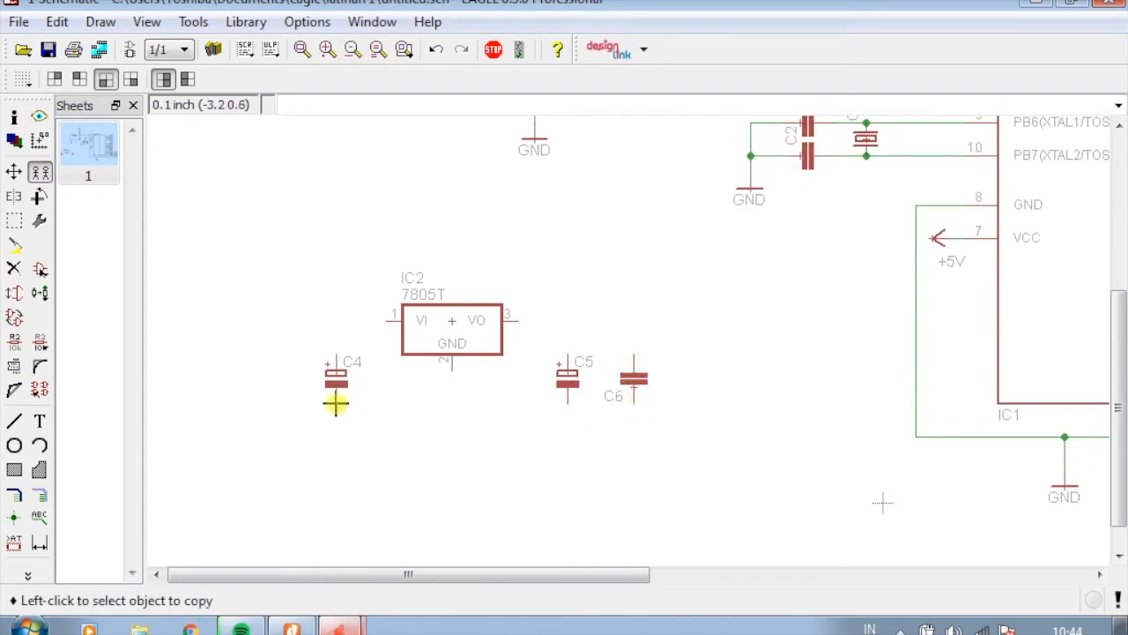
pyautogui.click(40, 270)
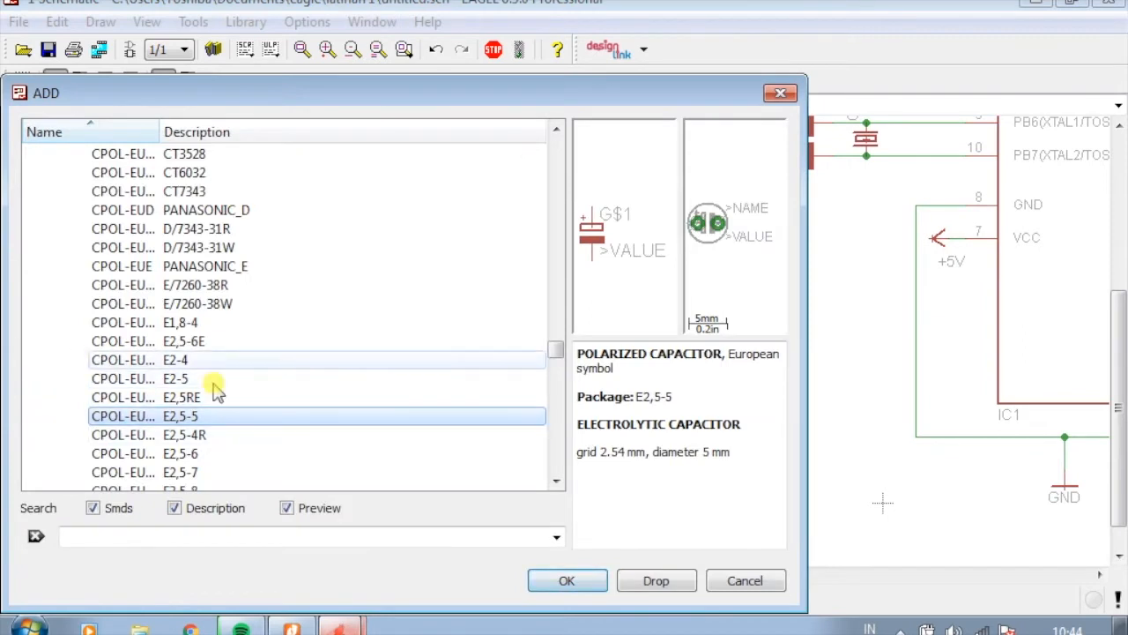
pyautogui.click(743, 583)
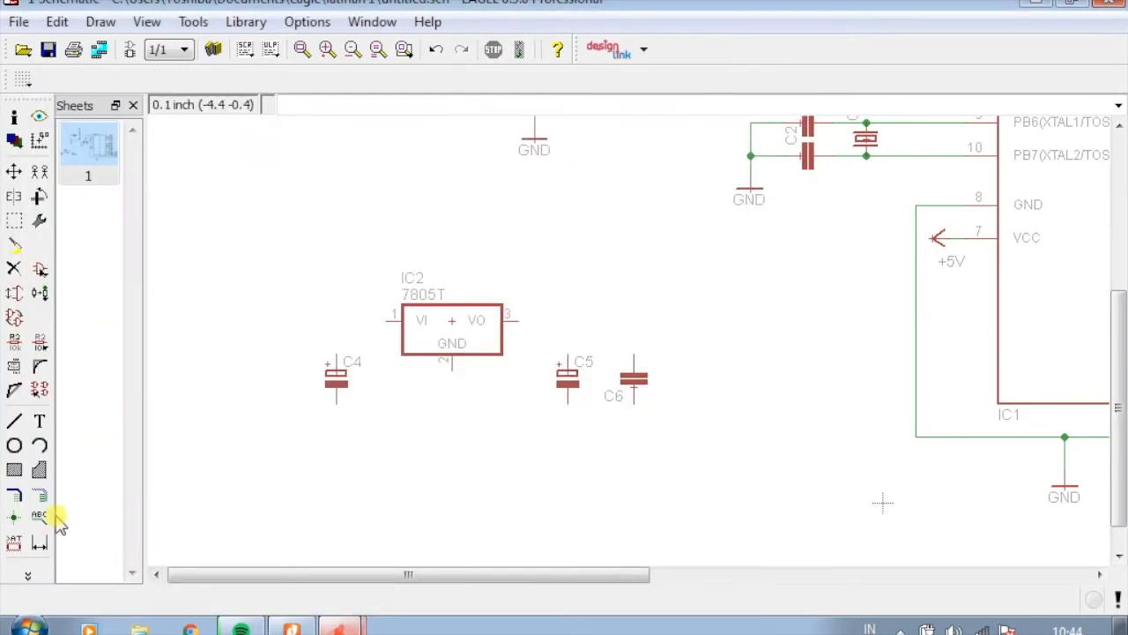
# Wire the regulator's VI pin to the positive side of C4, and its VO pin to the upper pins of C5 and C6
pyautogui.click(38, 495)
pyautogui.scroll(4, 357, 338)
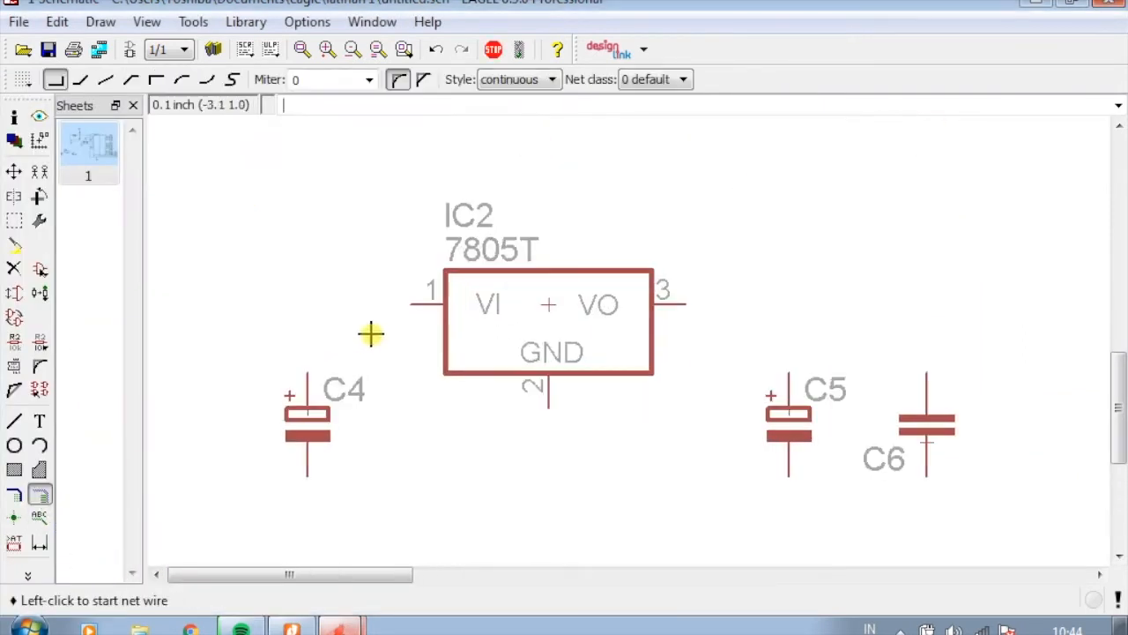
pyautogui.click(410, 304)
pyautogui.click(308, 372)
pyautogui.click(684, 304)
pyautogui.click(787, 377)
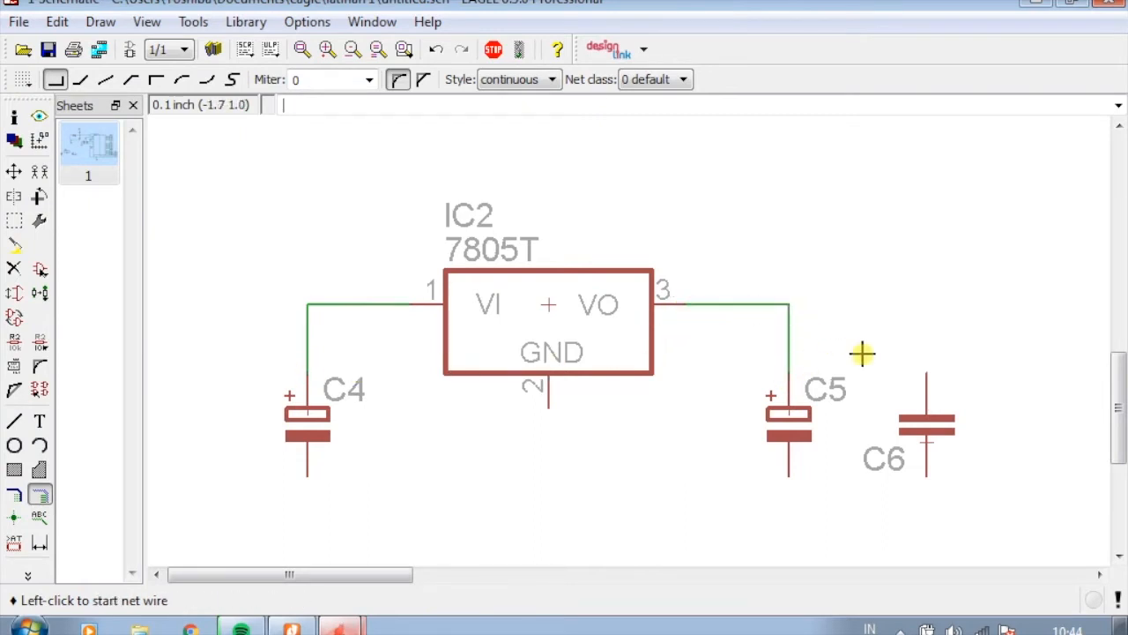
pyautogui.click(926, 376)
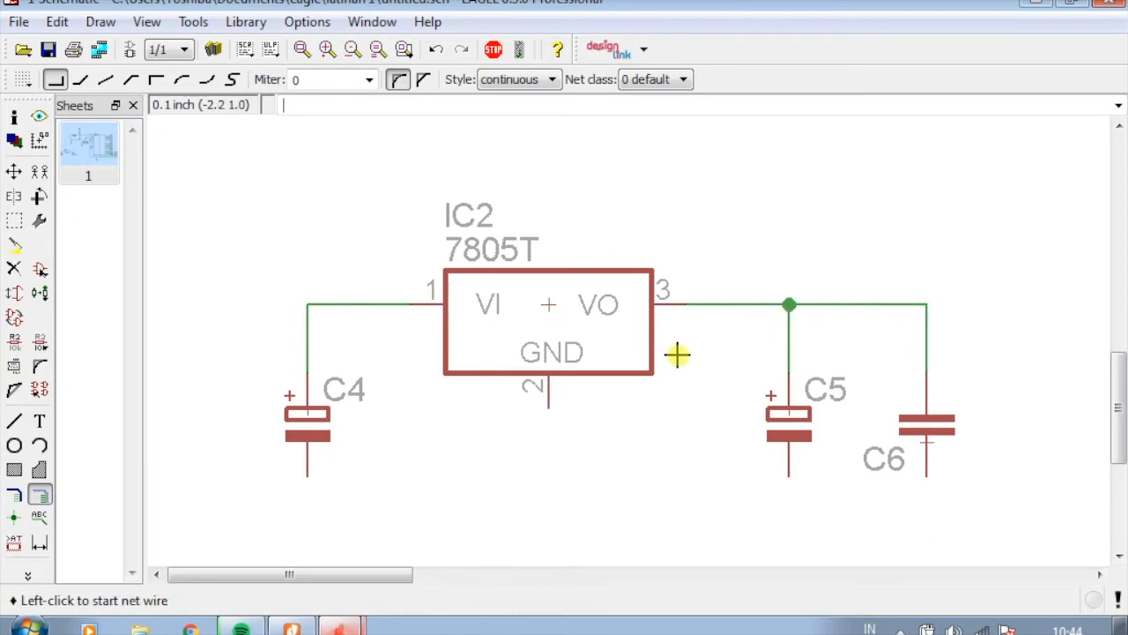
# Draw a common ground net joining the lower pins of C4, C5 and C6 with the regulator's GND pin
pyautogui.scroll(2, 398, 402)
pyautogui.click(292, 444)
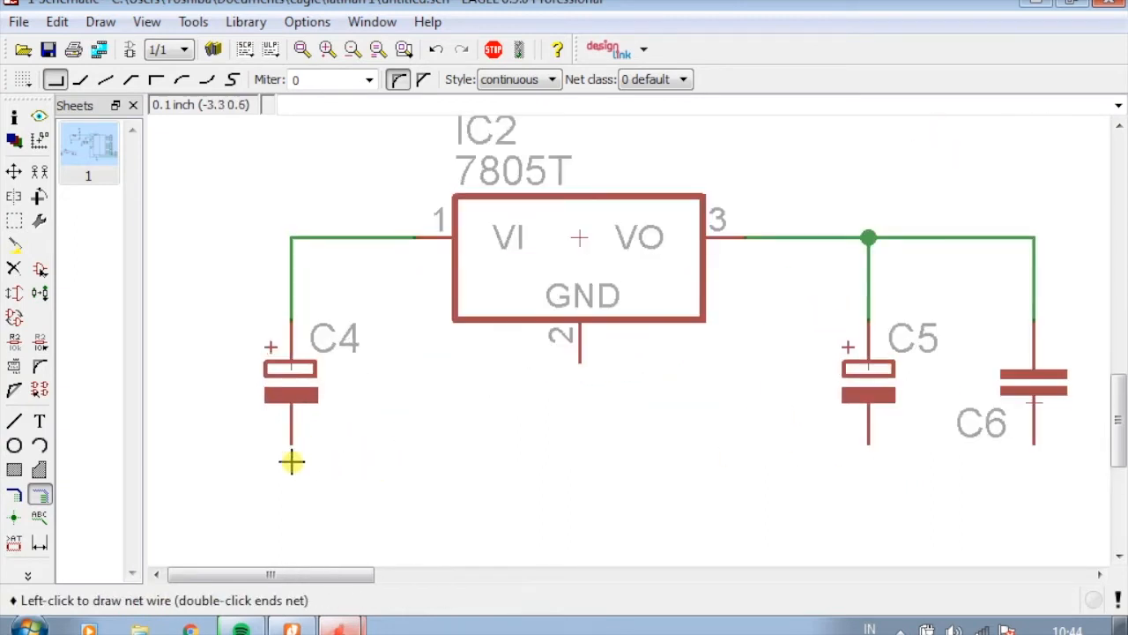
pyautogui.click(291, 526)
pyautogui.click(1035, 442)
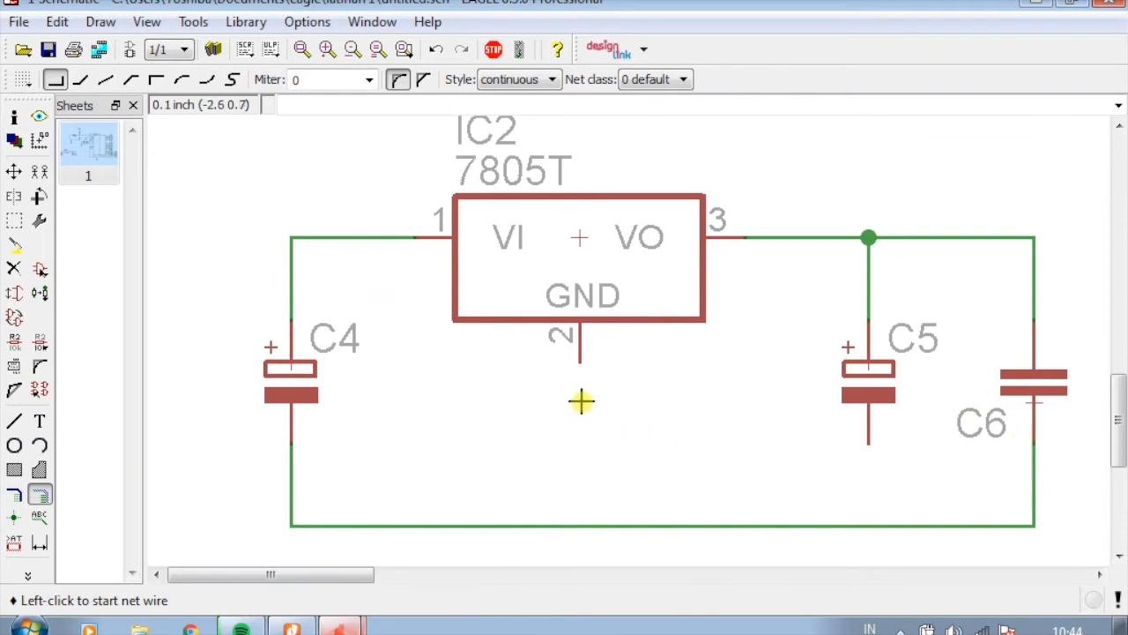
pyautogui.click(580, 360)
pyautogui.click(578, 526)
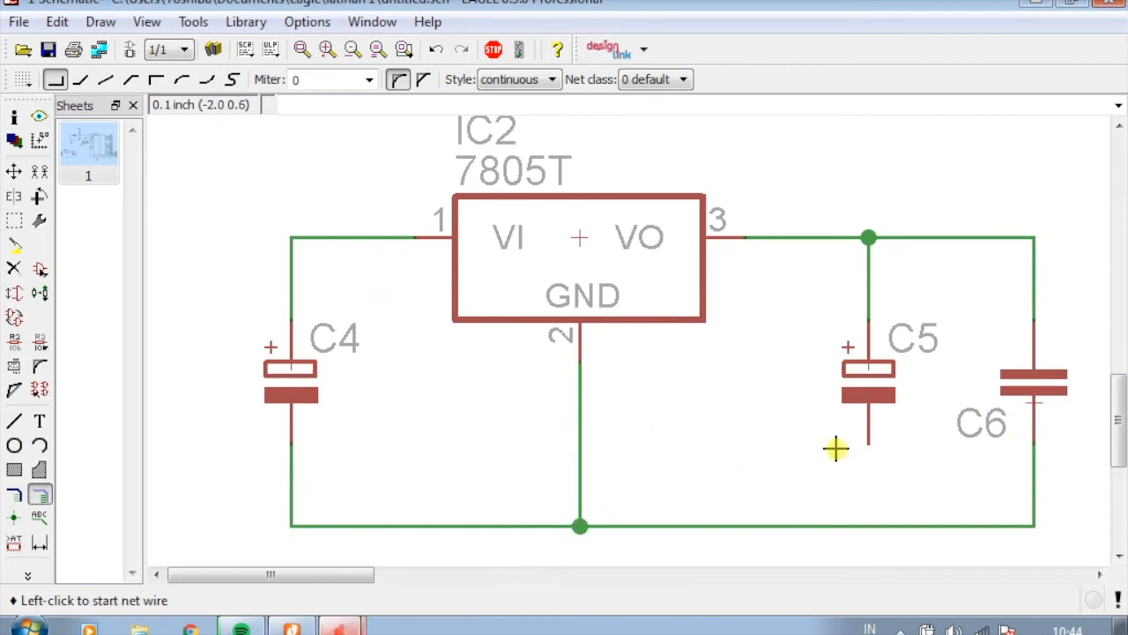
pyautogui.click(871, 448)
pyautogui.click(869, 526)
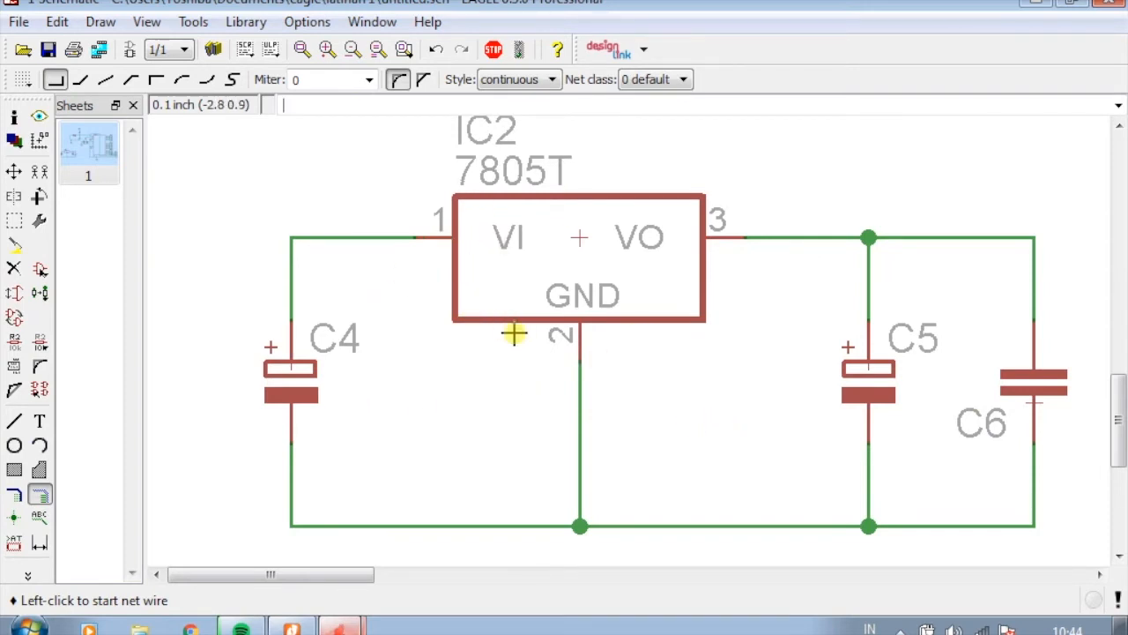
# Collapse the resistor library and look through the connector libraries for a DC power jack
pyautogui.scroll(-1, 514, 334)
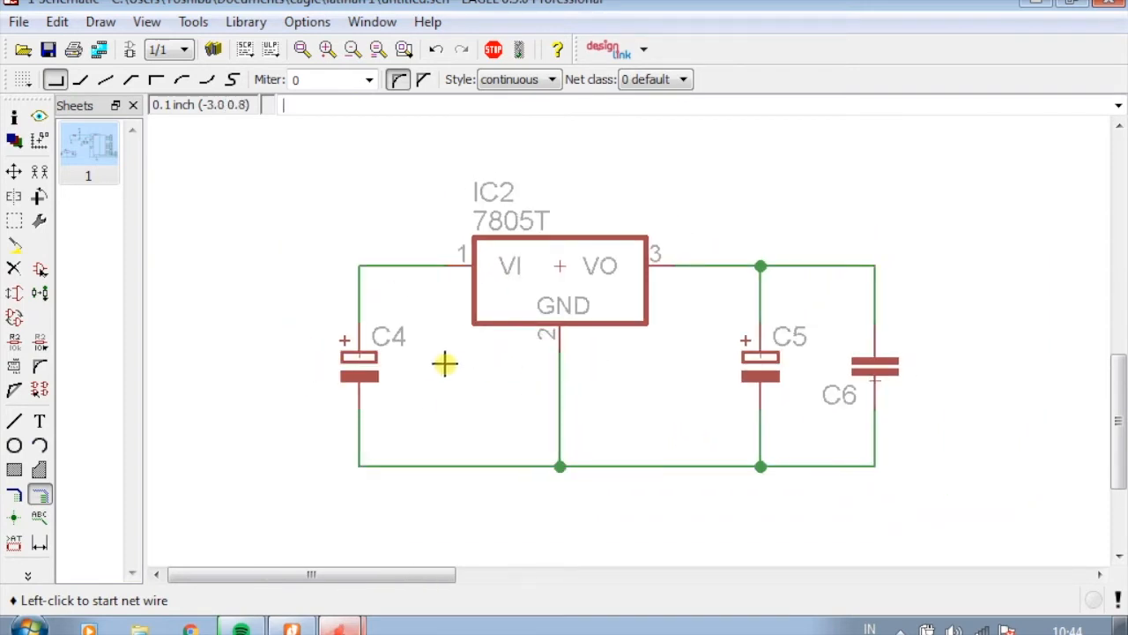
pyautogui.scroll(-1, 463, 371)
pyautogui.scroll(1, 341, 373)
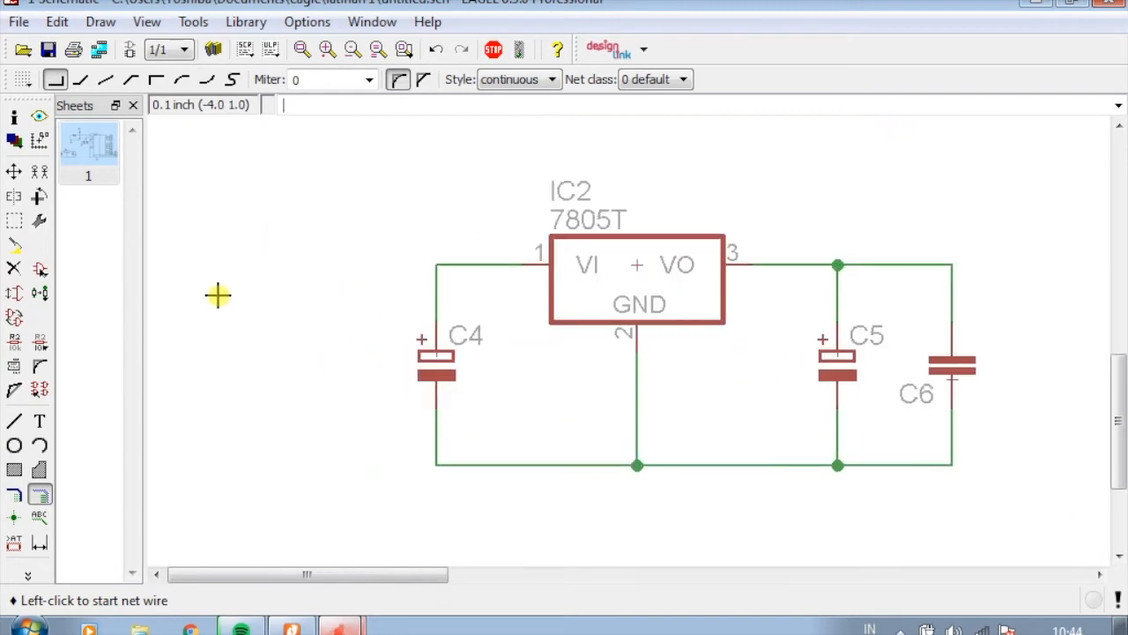
pyautogui.click(40, 270)
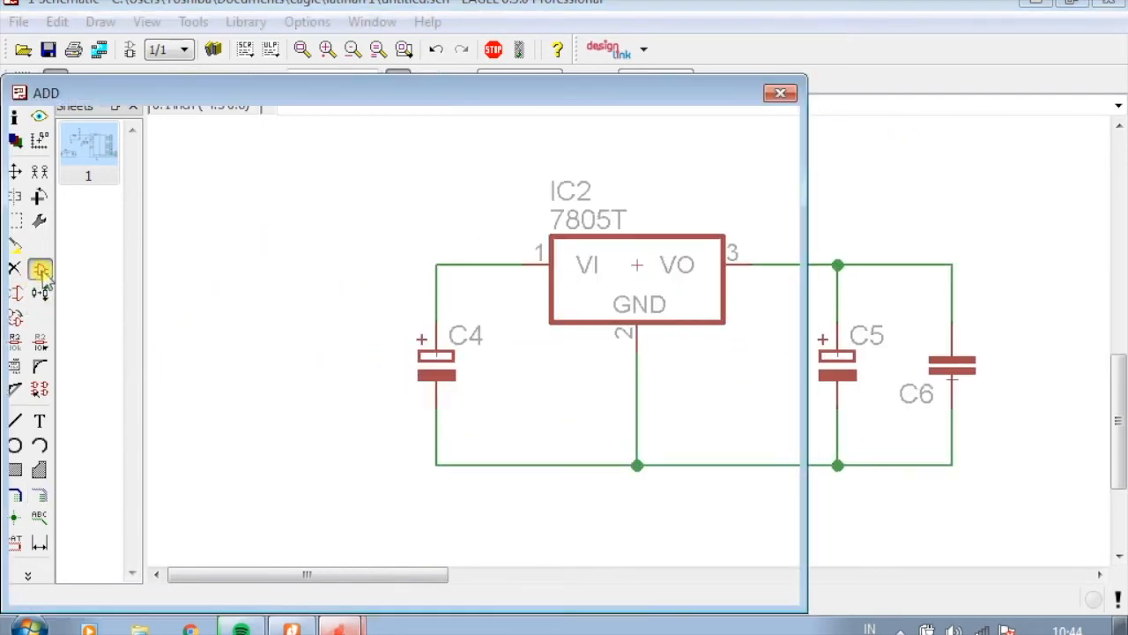
pyautogui.scroll(10, 201, 325)
pyautogui.scroll(1, 138, 432)
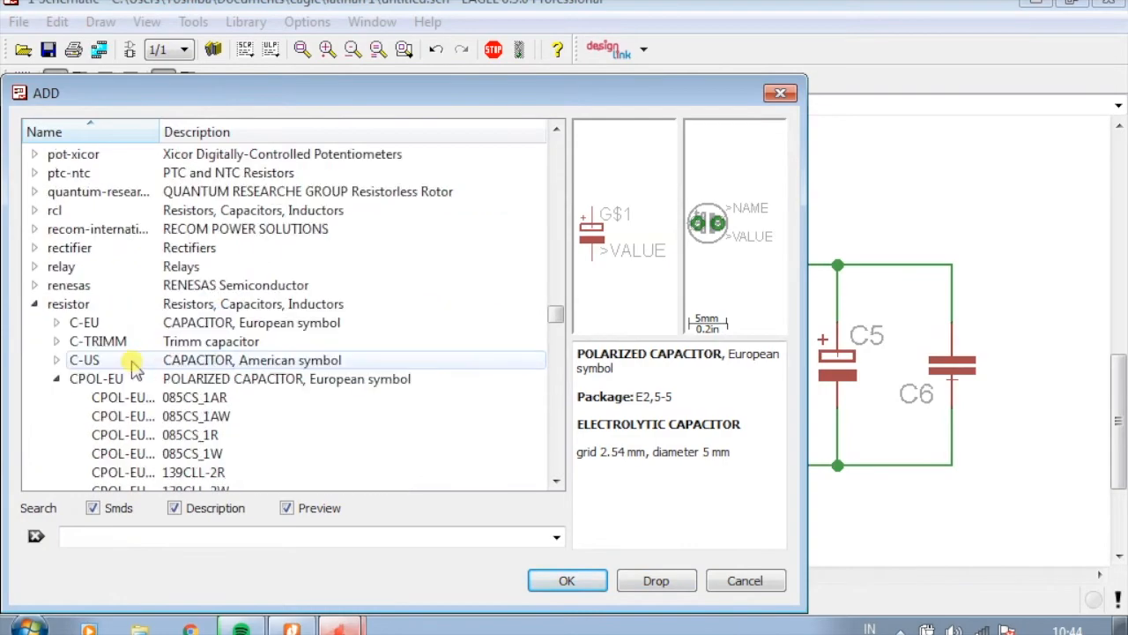
pyautogui.click(36, 303)
pyautogui.scroll(4, 103, 381)
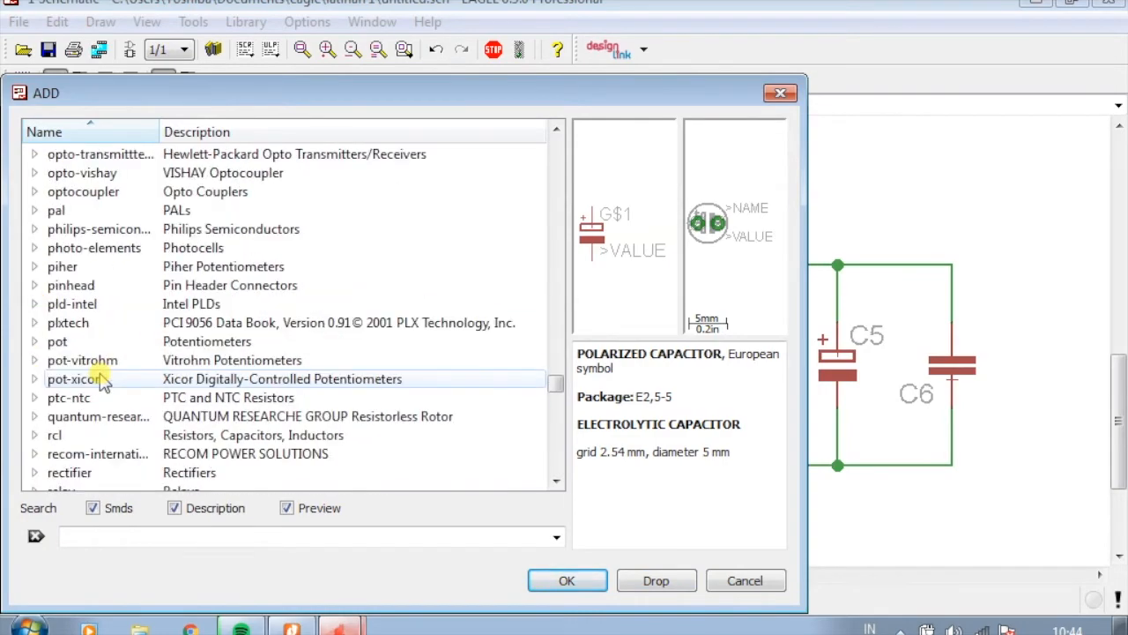
pyautogui.scroll(20, 119, 275)
pyautogui.scroll(20, 115, 273)
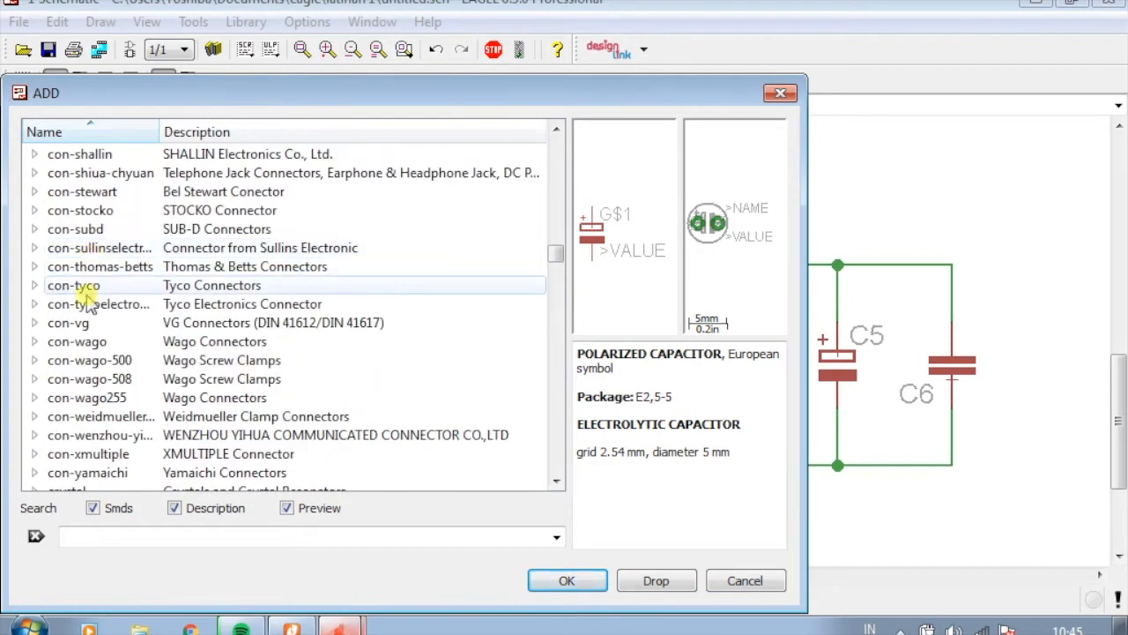
pyautogui.scroll(5, 88, 299)
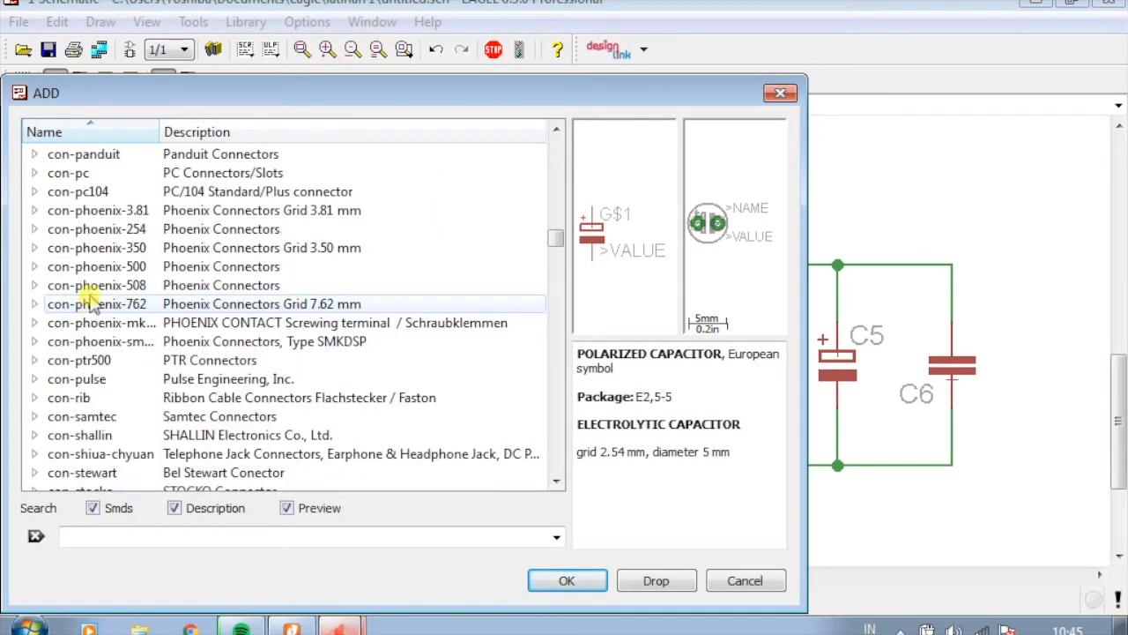
pyautogui.scroll(4, 88, 300)
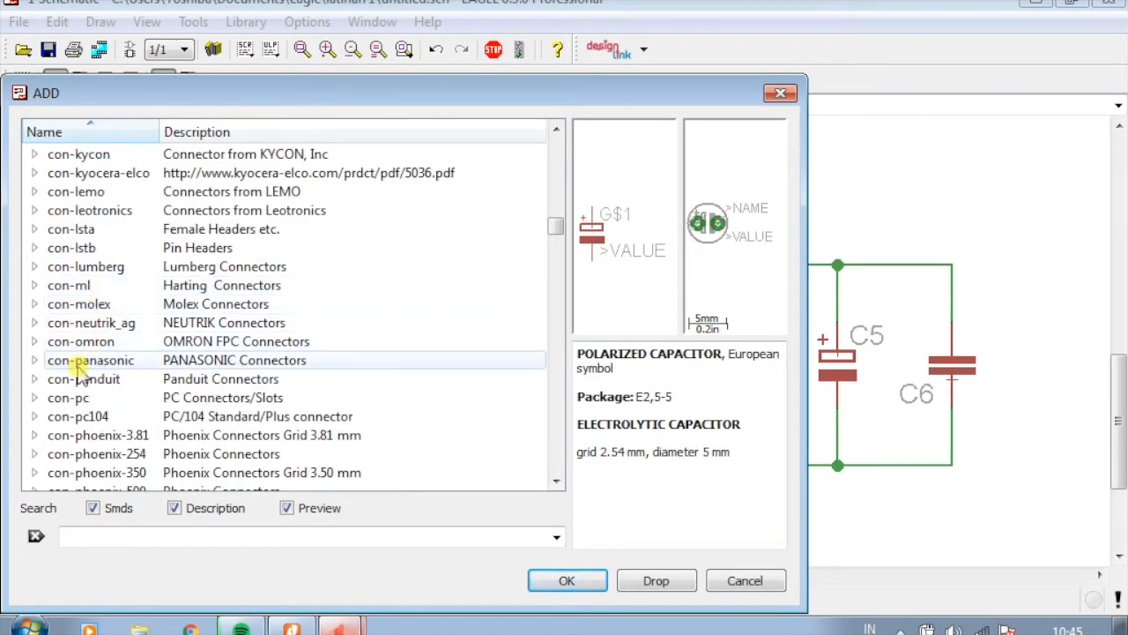
pyautogui.scroll(-3, 110, 396)
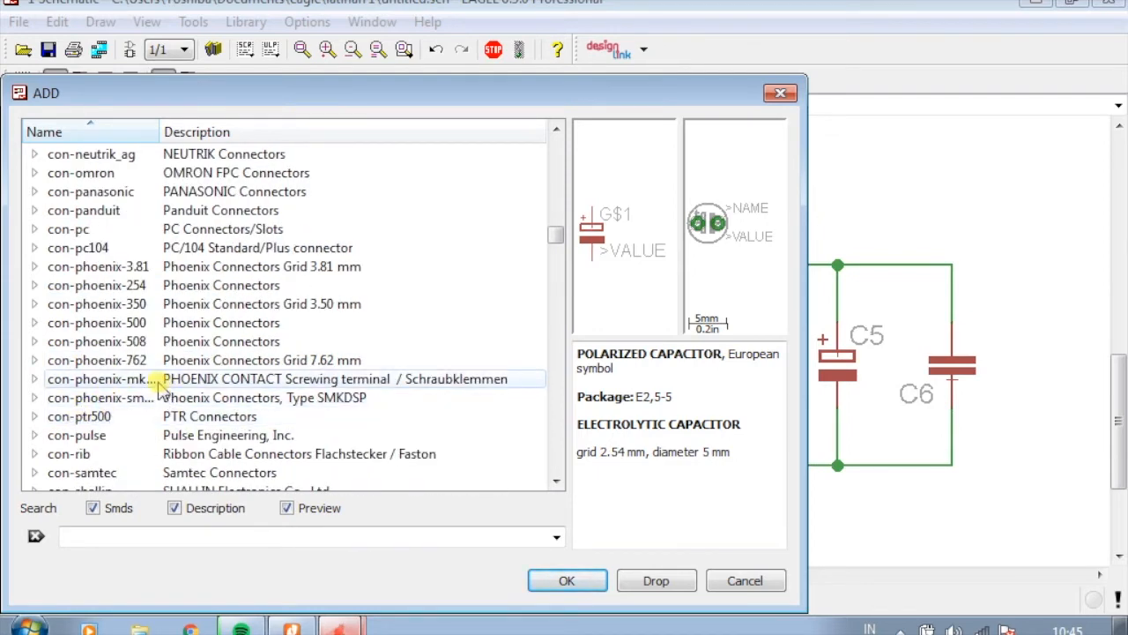
pyautogui.scroll(-3, 157, 381)
pyautogui.scroll(3, 116, 324)
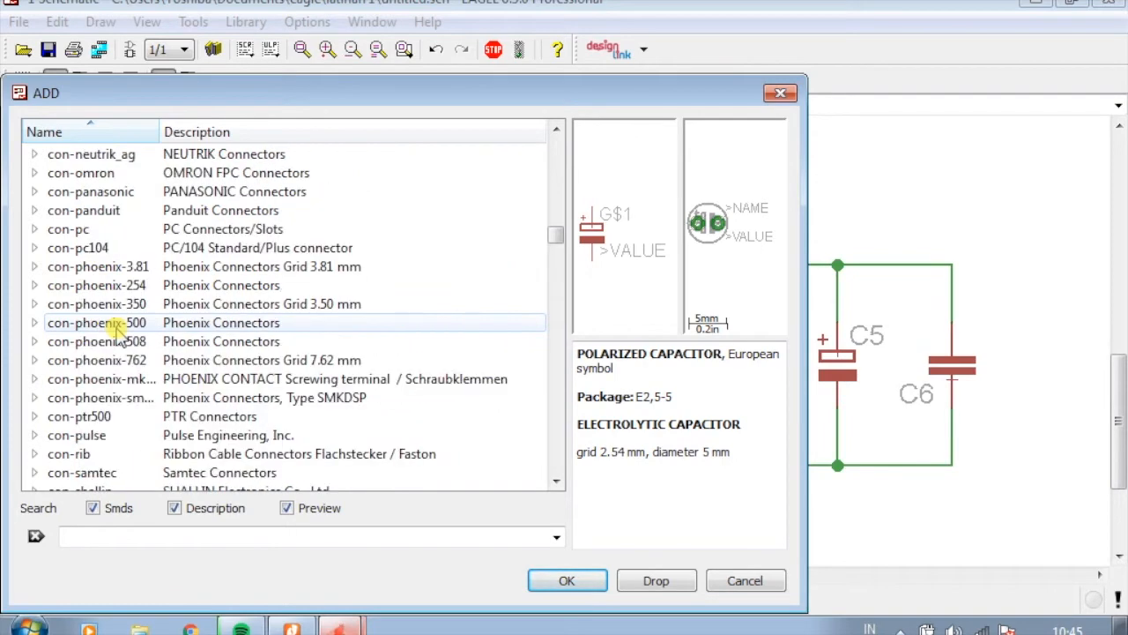
pyautogui.scroll(4, 112, 395)
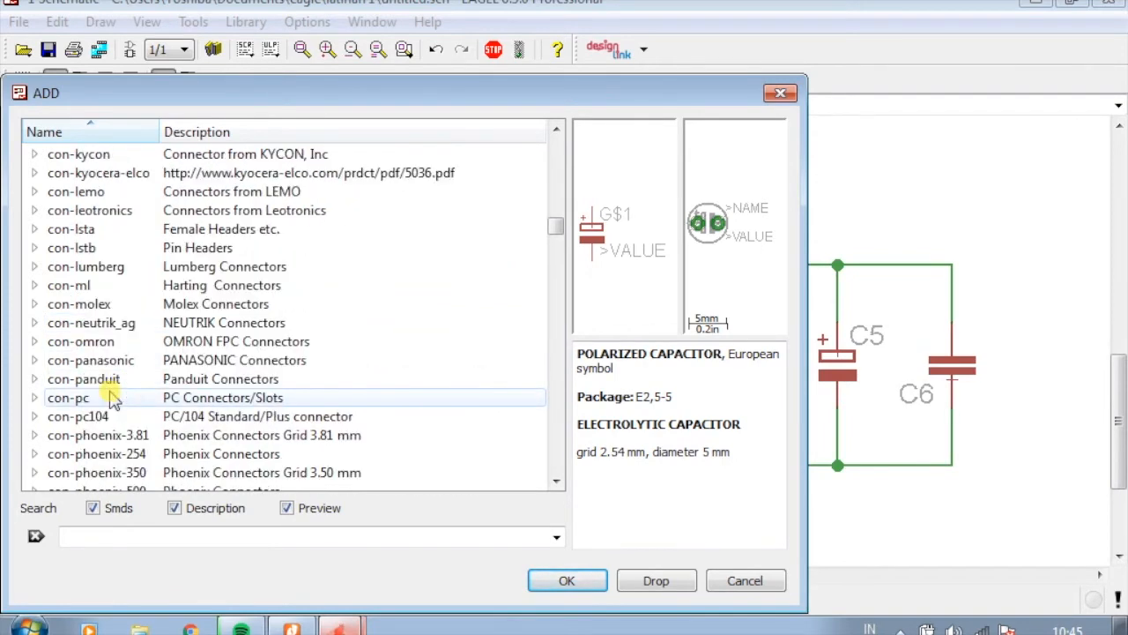
pyautogui.scroll(1, 116, 216)
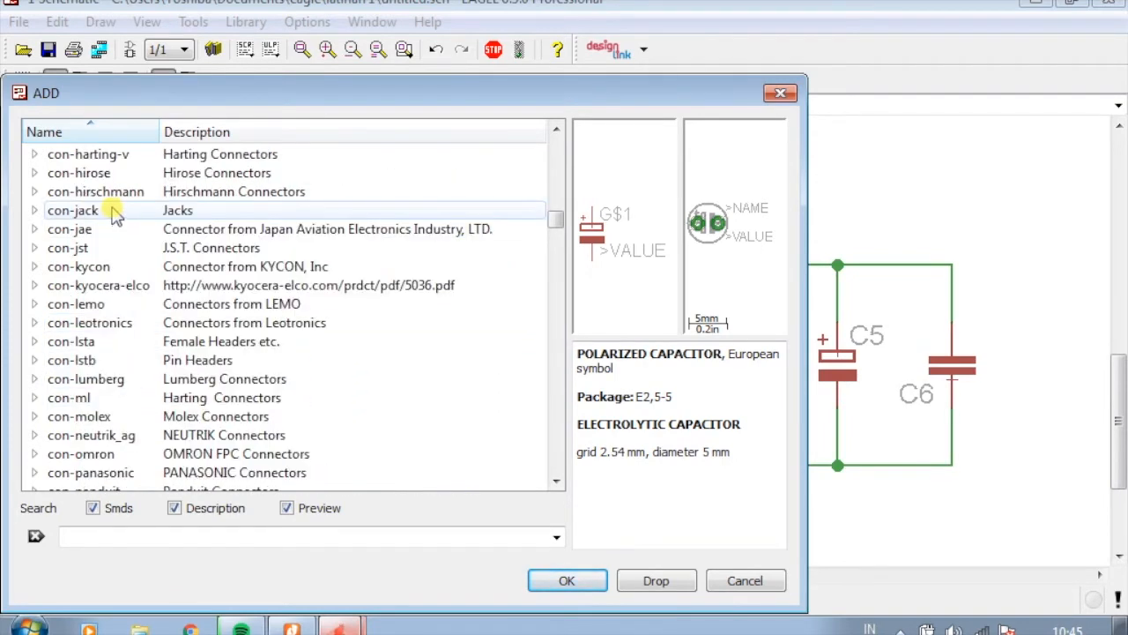
# Add the DCJ0202 DC power jack from the con-jack library and place it on the input side of C4
pyautogui.click(114, 214)
pyautogui.click(34, 209)
pyautogui.click(168, 233)
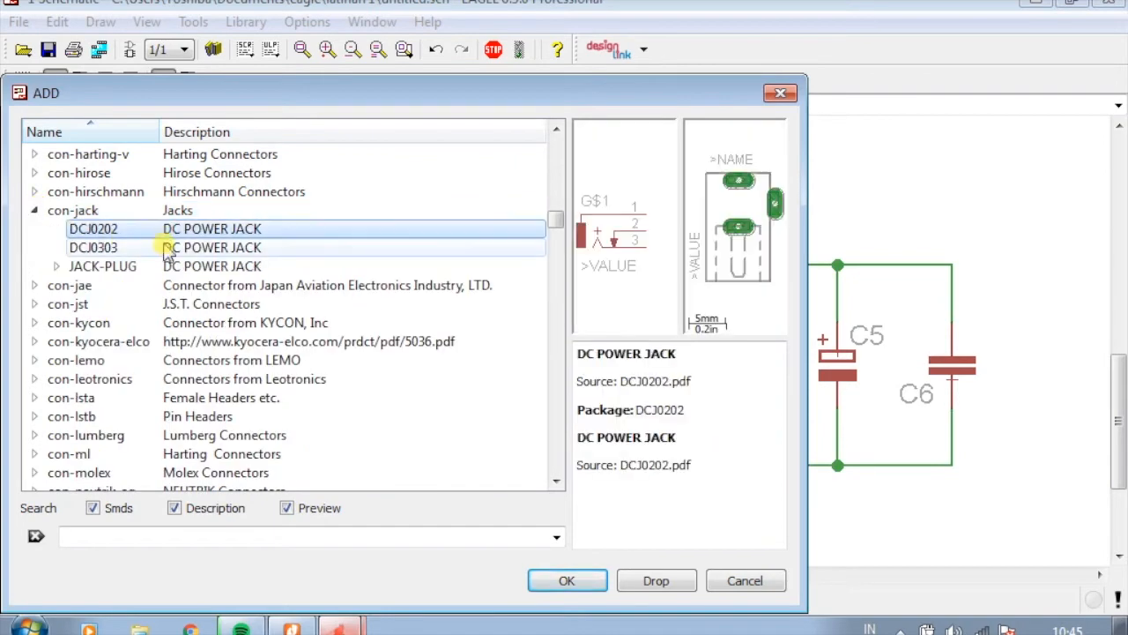
pyautogui.click(566, 581)
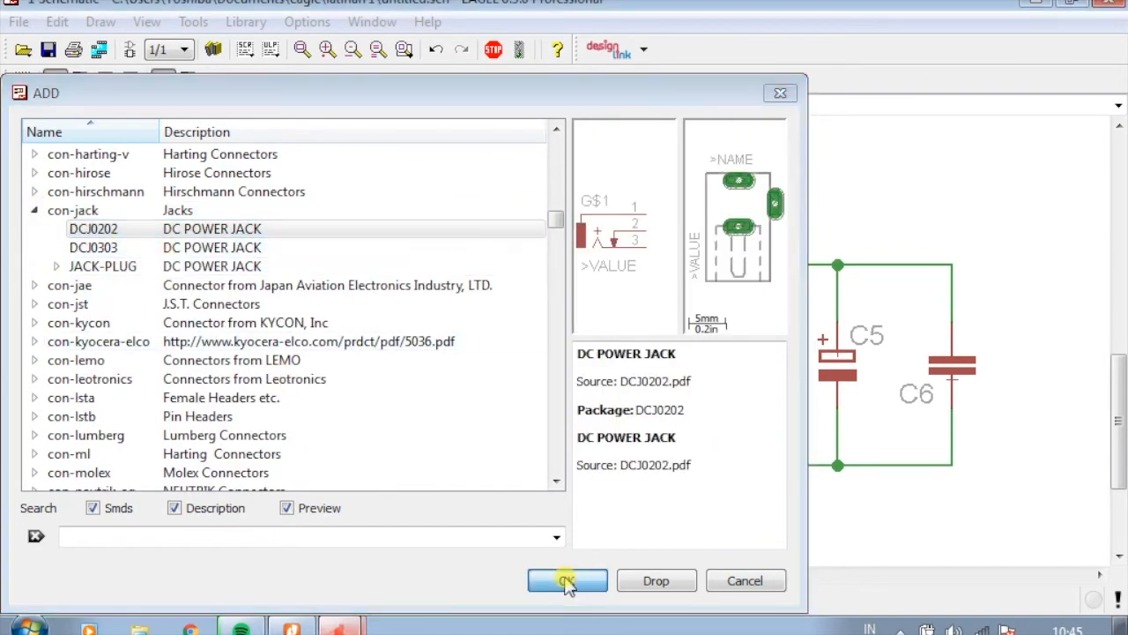
pyautogui.click(282, 368)
# Wire pin 1 of the DCJ0202 jack to the regulator's input net at C4
pyautogui.scroll(4, 386, 379)
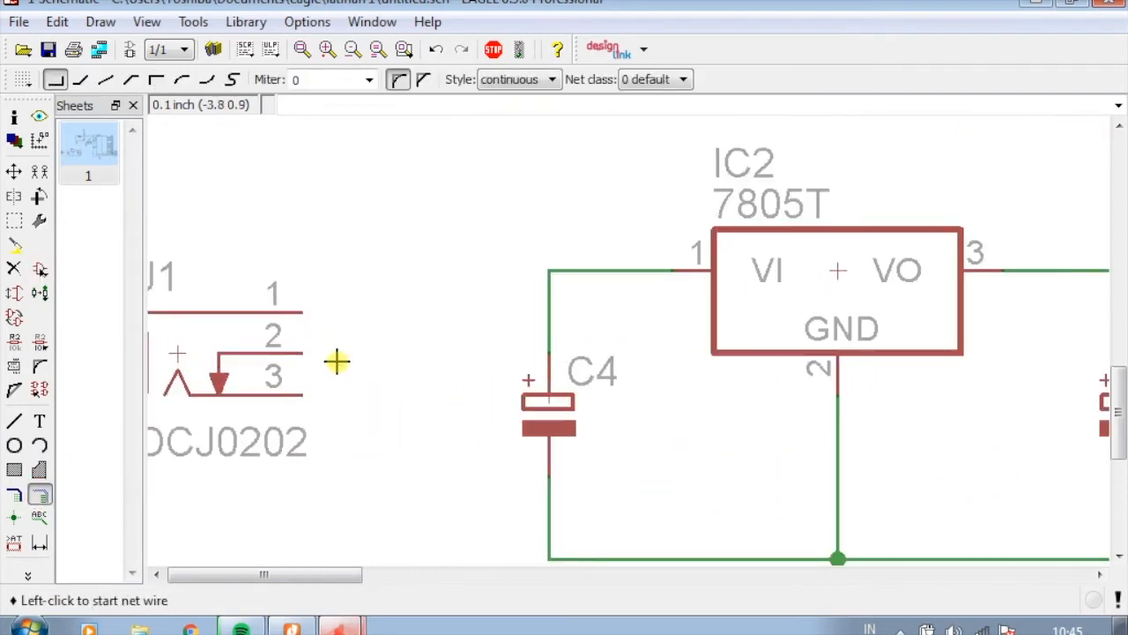
pyautogui.click(303, 315)
pyautogui.click(424, 271)
pyautogui.click(548, 272)
pyautogui.scroll(-2, 365, 391)
pyautogui.scroll(1, 341, 390)
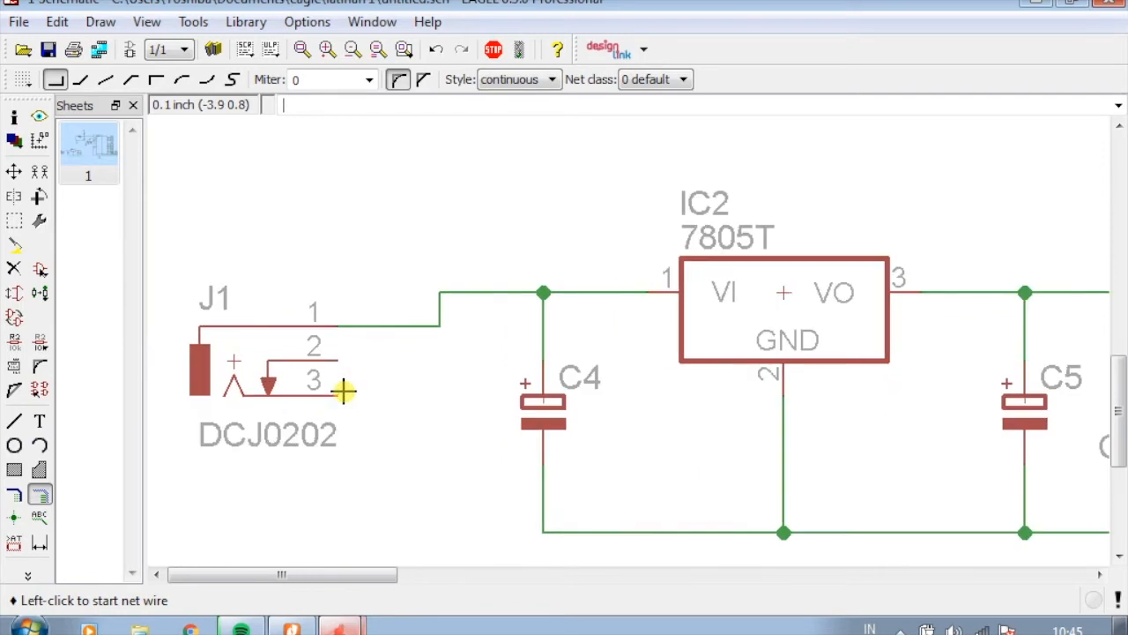
# Connect pins 2 and 3 of the DCJ0202 jack to the common ground net below C4
pyautogui.click(339, 361)
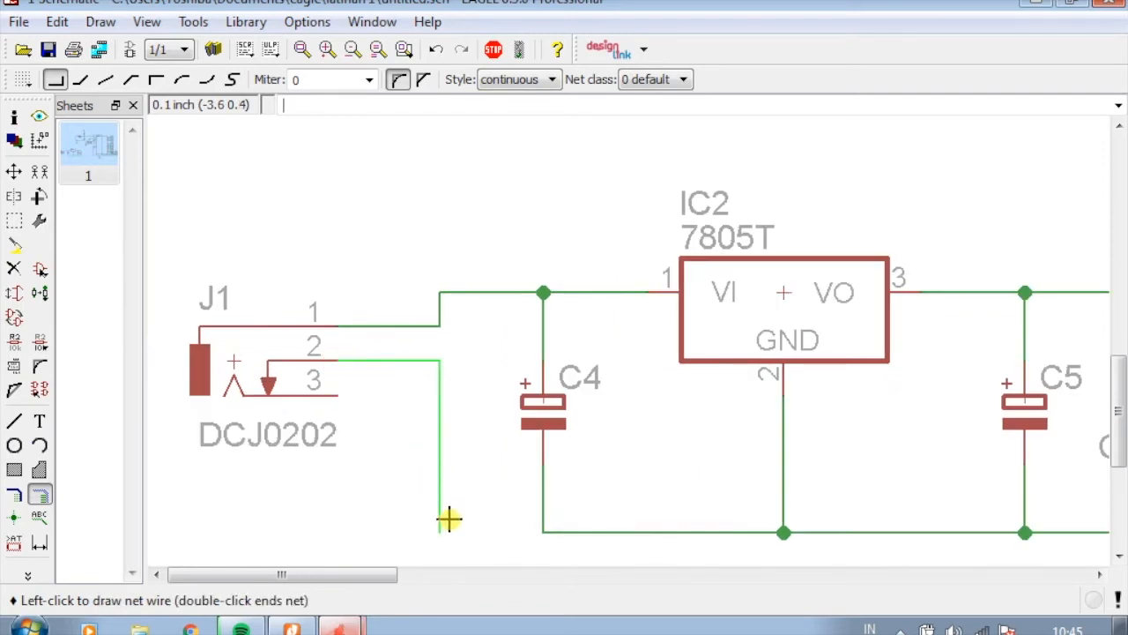
pyautogui.click(543, 531)
pyautogui.click(338, 395)
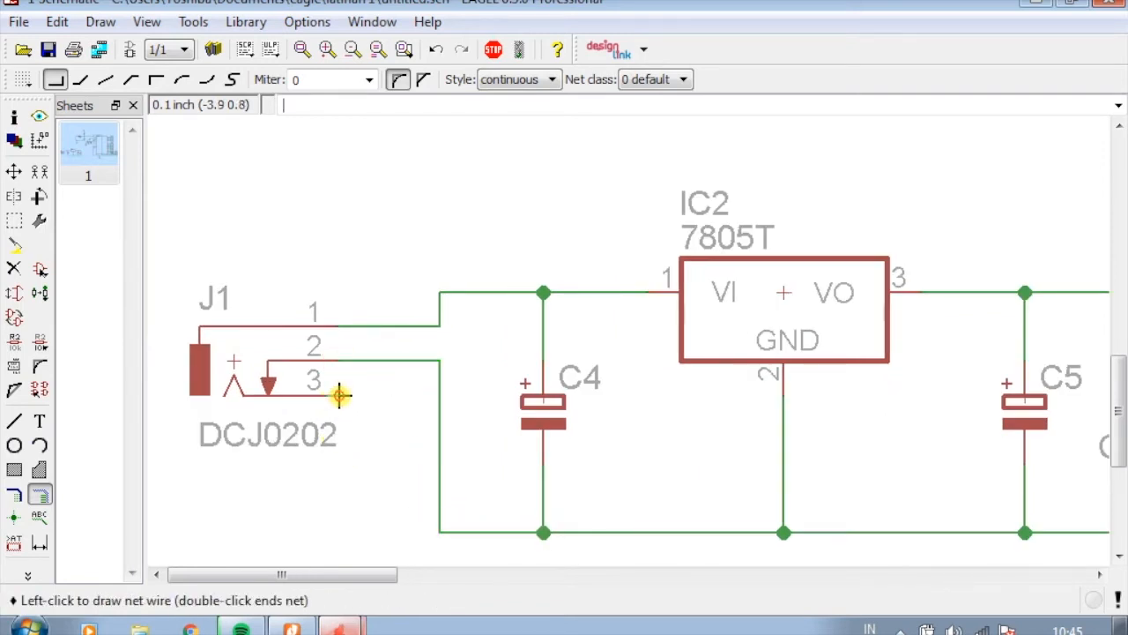
pyautogui.click(439, 396)
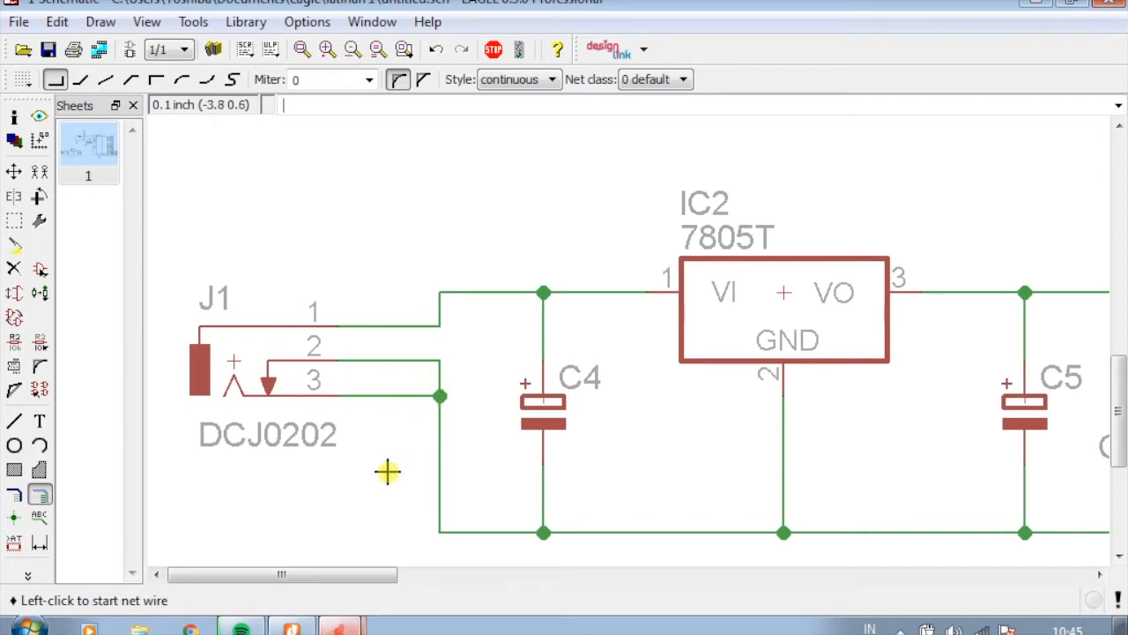
# Compare the drawn power supply circuit with the mega8 reference PDF, and return to the schematic
pyautogui.scroll(-2, 388, 479)
pyautogui.scroll(-1, 295, 449)
pyautogui.scroll(3, 312, 390)
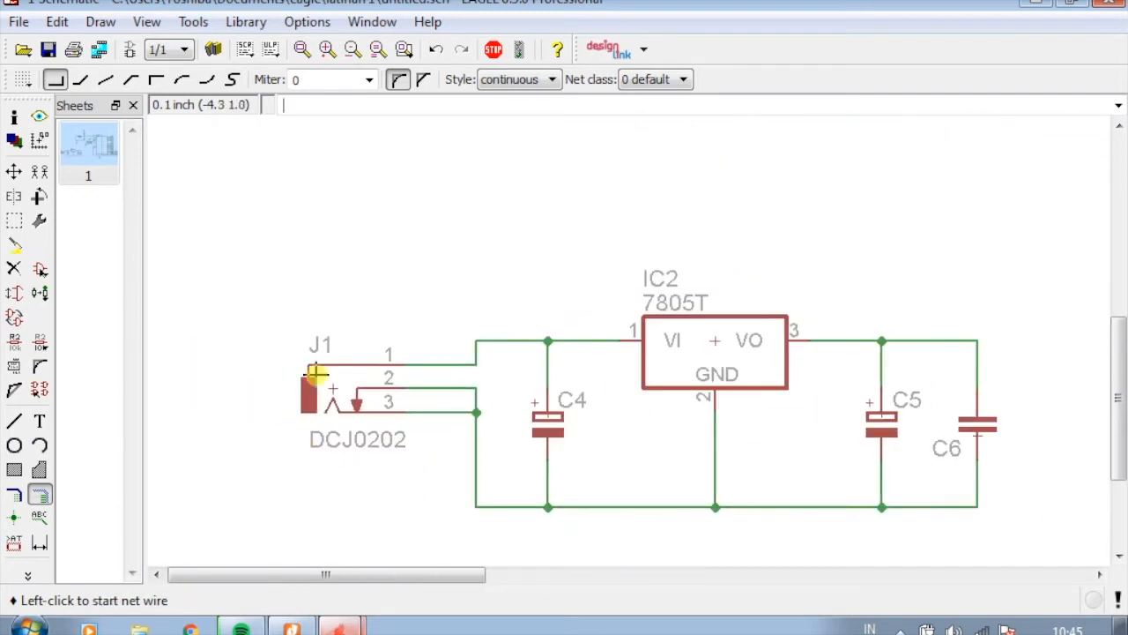
pyautogui.scroll(-2, 370, 468)
pyautogui.scroll(1, 685, 433)
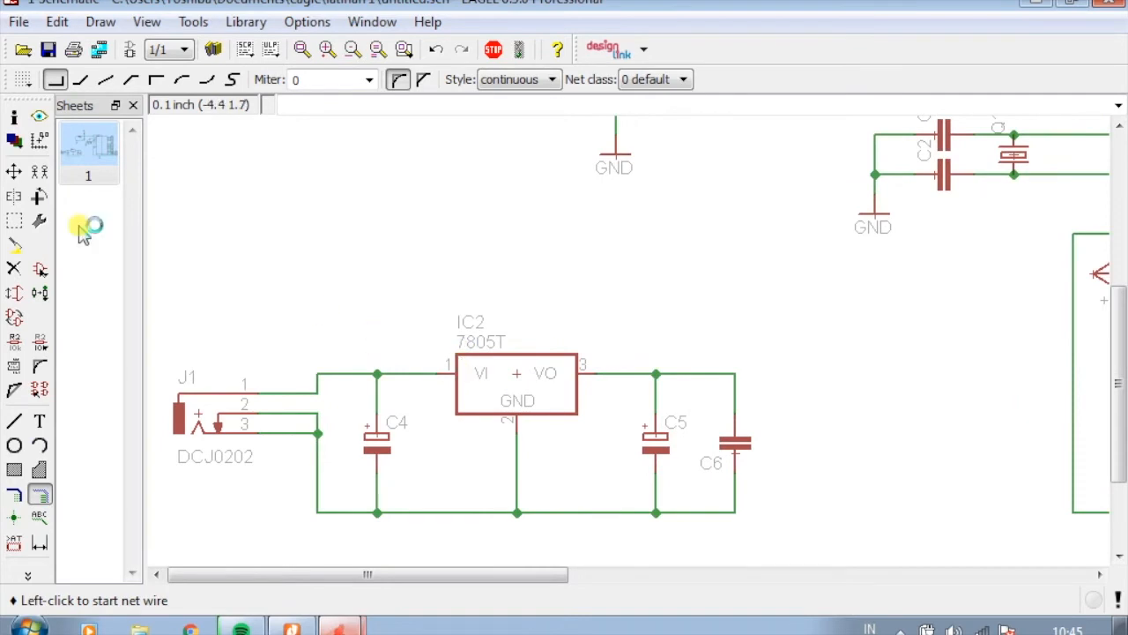
pyautogui.click(291, 627)
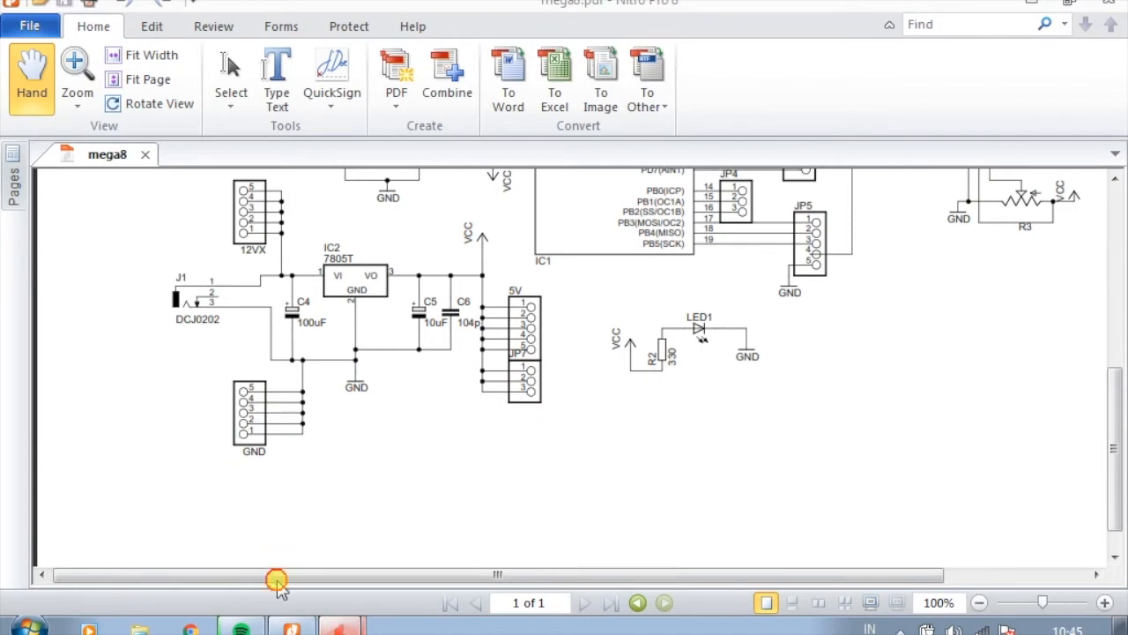
pyautogui.hotkey('alt', 'Tab')
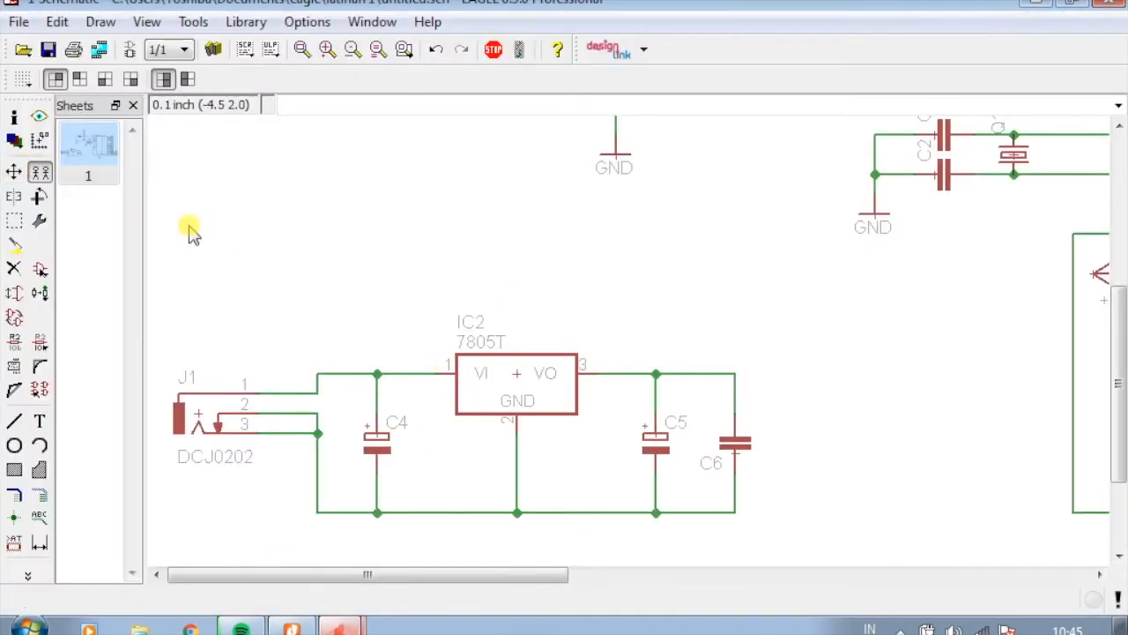
# Copy resistor R1, rotate it horizontal and place the copy on the output side of C6, level with the regulator's output net
pyautogui.scroll(-4, 478, 322)
pyautogui.scroll(1, 672, 170)
pyautogui.scroll(-2, 671, 170)
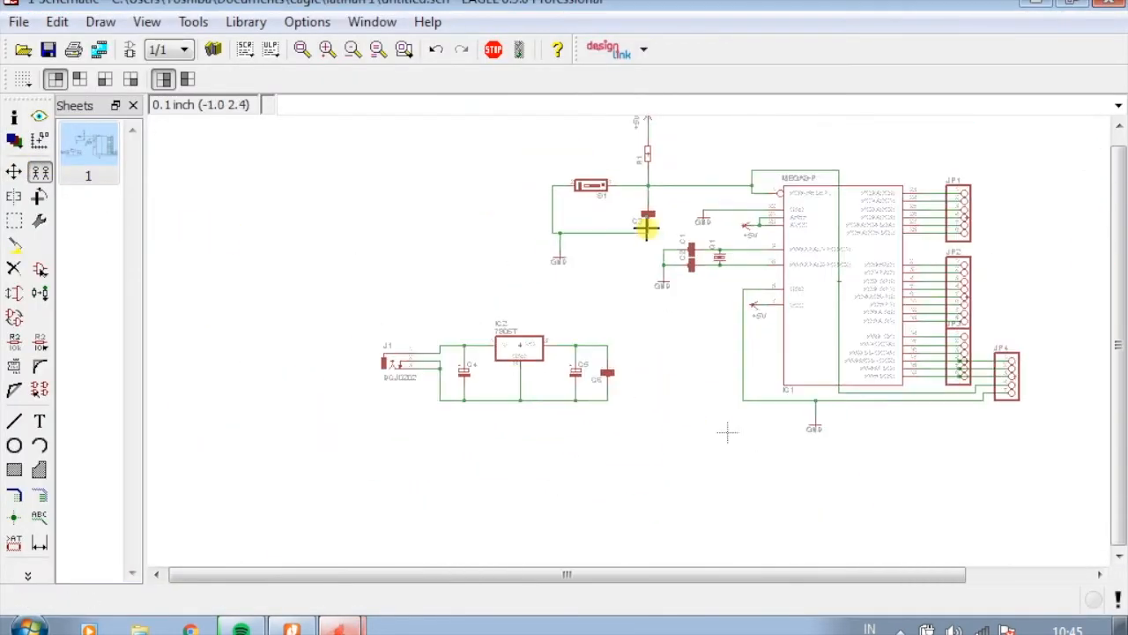
pyautogui.scroll(1, 653, 151)
pyautogui.rightClick(649, 173)
pyautogui.scroll(2, 564, 310)
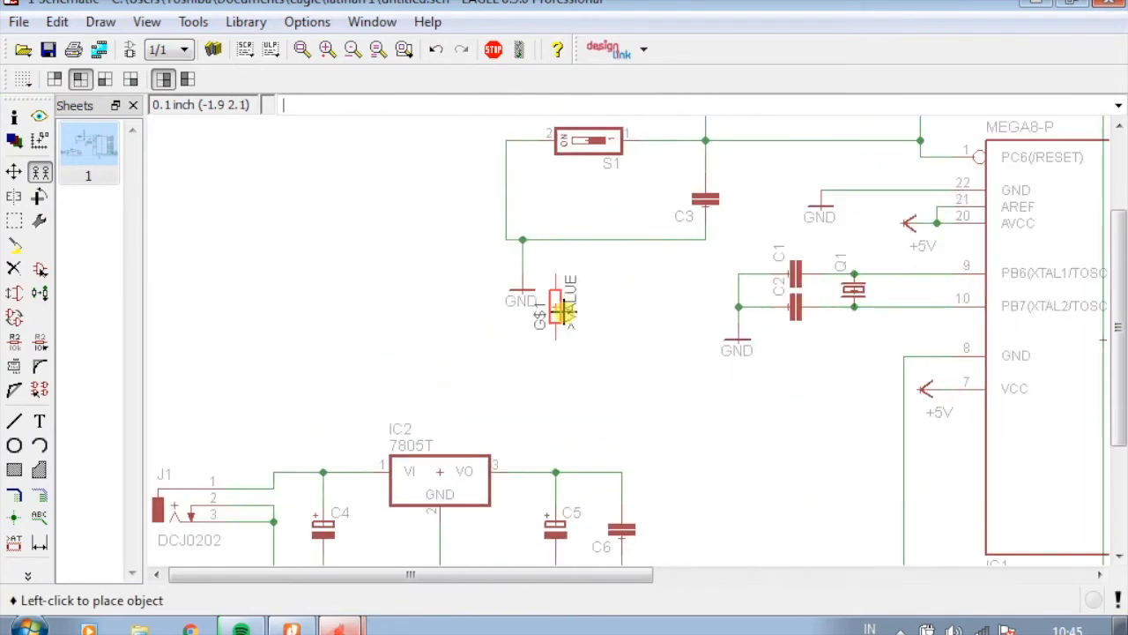
pyautogui.rightClick(574, 333)
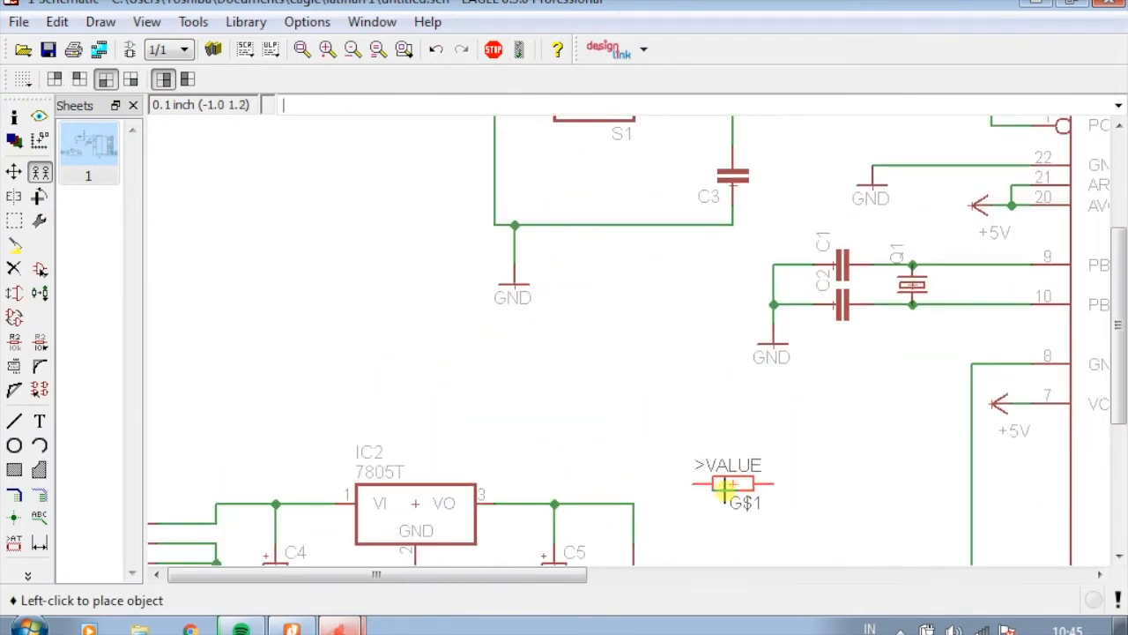
pyautogui.click(738, 500)
pyautogui.scroll(-2, 609, 429)
pyautogui.scroll(1, 576, 436)
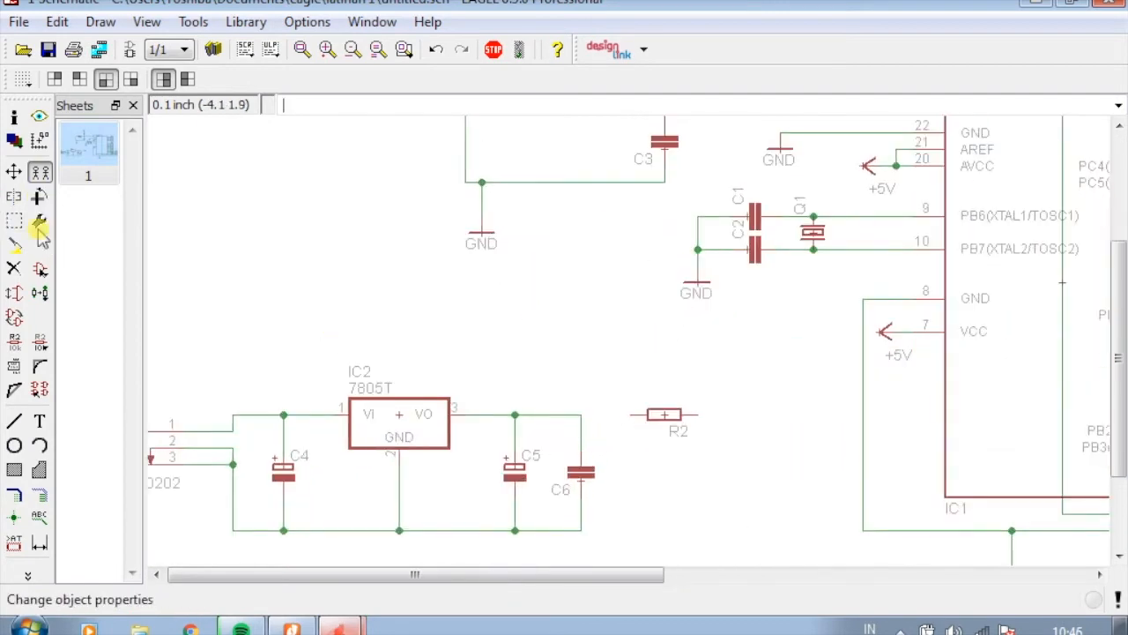
# Collapse the con-jack library in the part list and expand the LED device in the led library
pyautogui.click(40, 271)
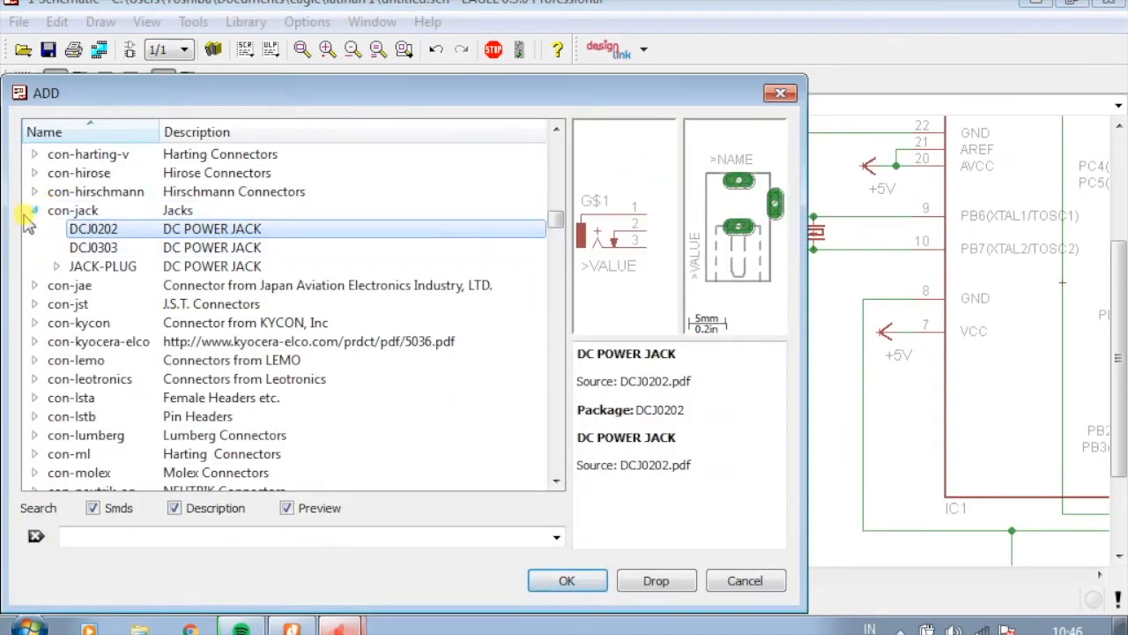
pyautogui.click(34, 207)
pyautogui.scroll(3, 114, 295)
pyautogui.scroll(-20, 115, 295)
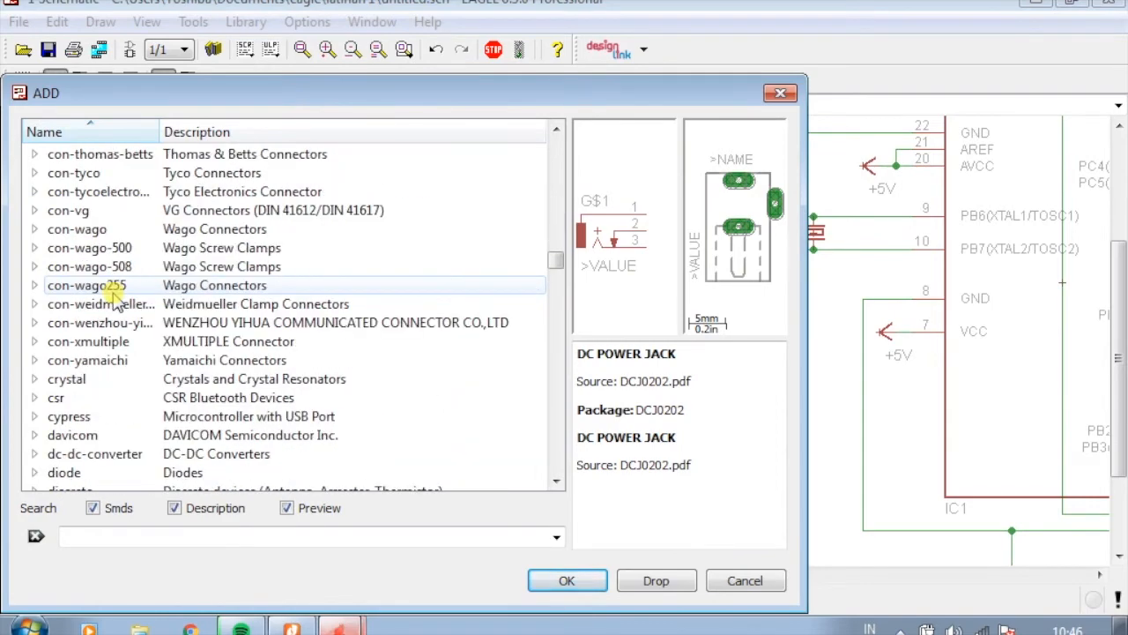
pyautogui.scroll(-5, 117, 302)
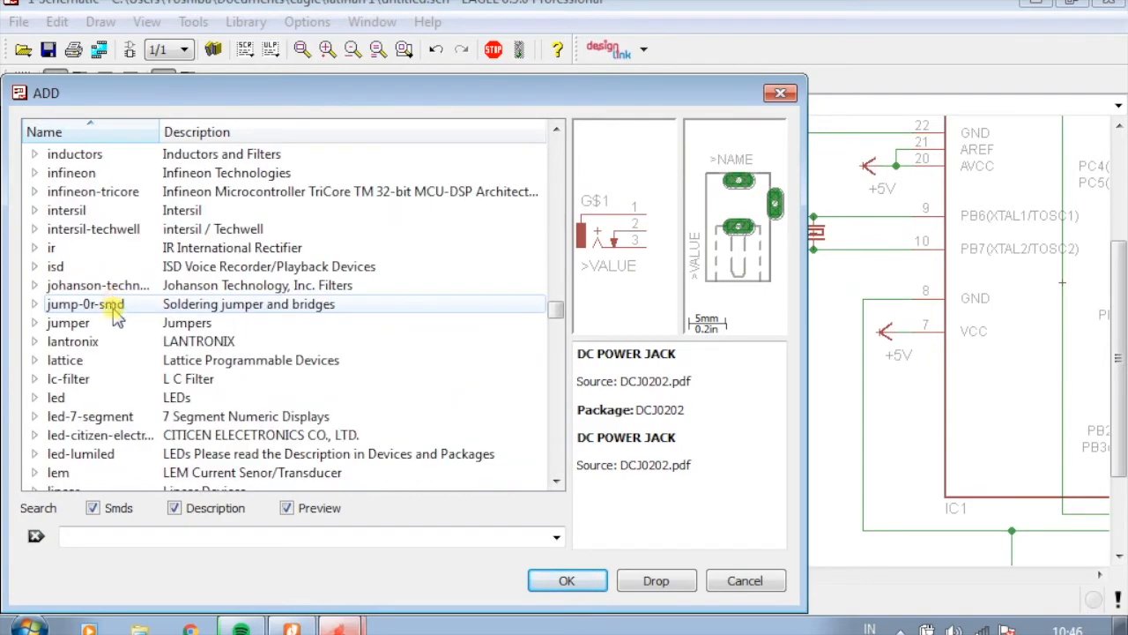
pyautogui.click(38, 397)
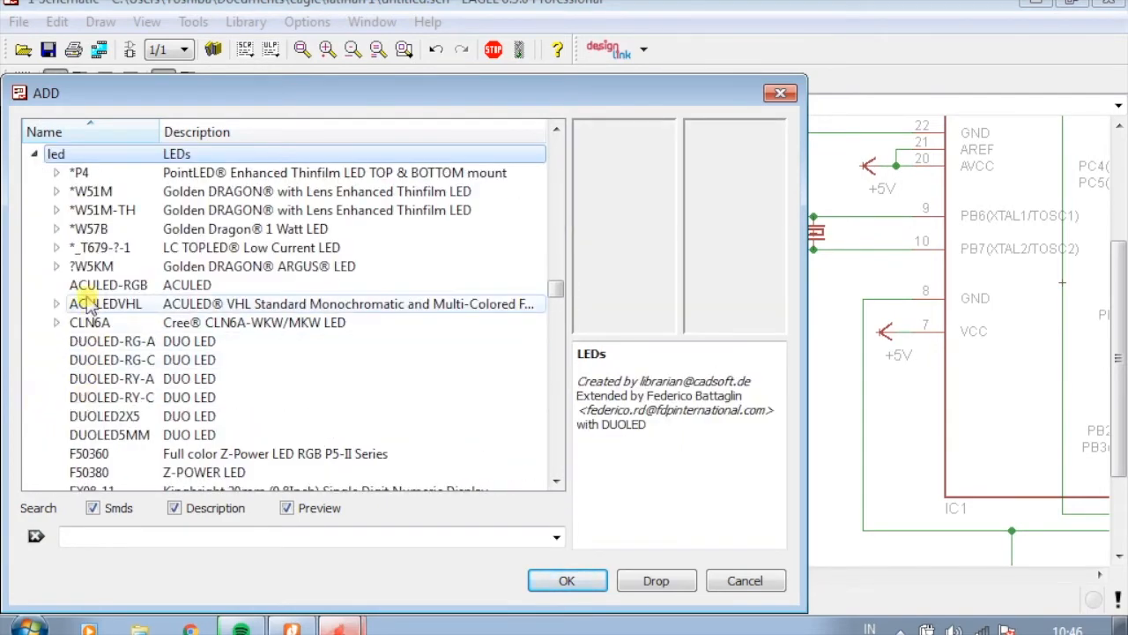
pyautogui.scroll(-8, 159, 322)
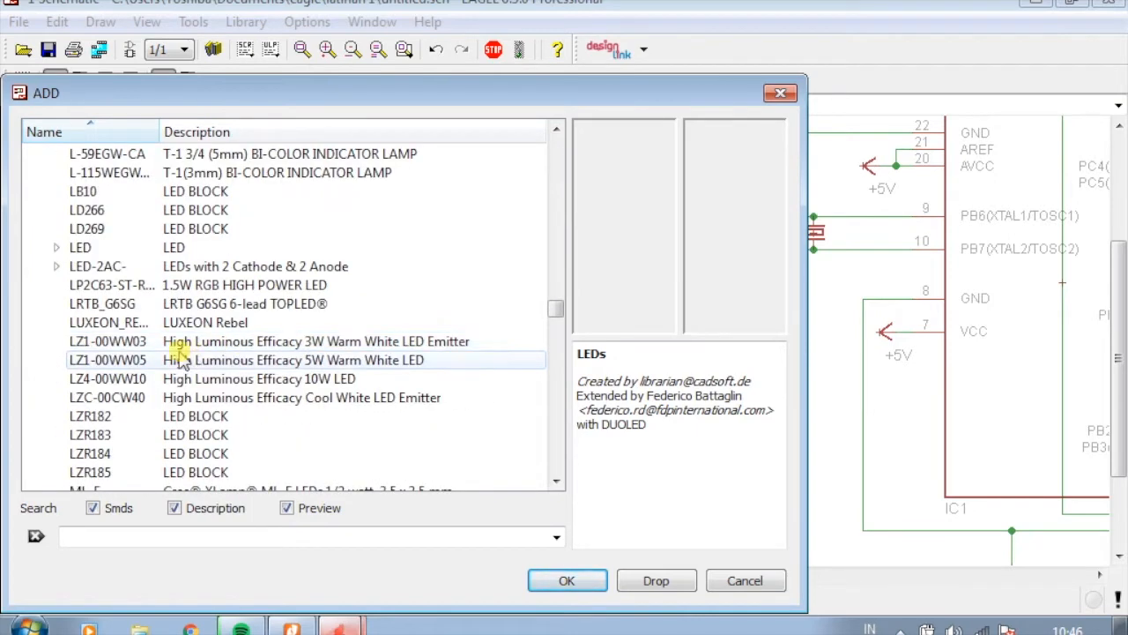
pyautogui.scroll(1, 132, 348)
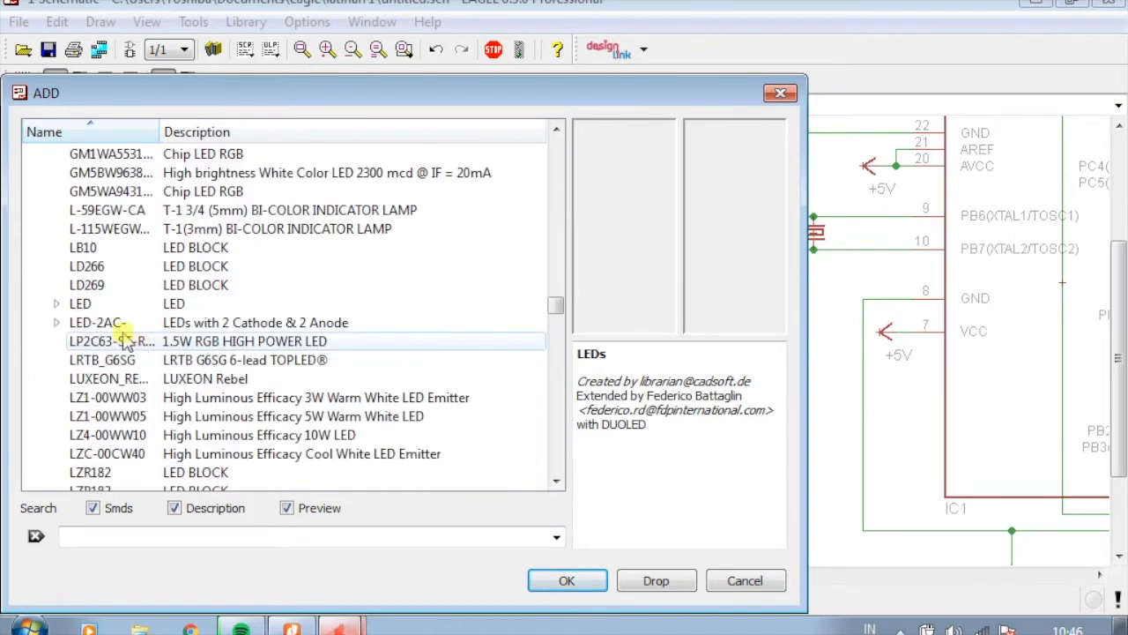
pyautogui.click(55, 304)
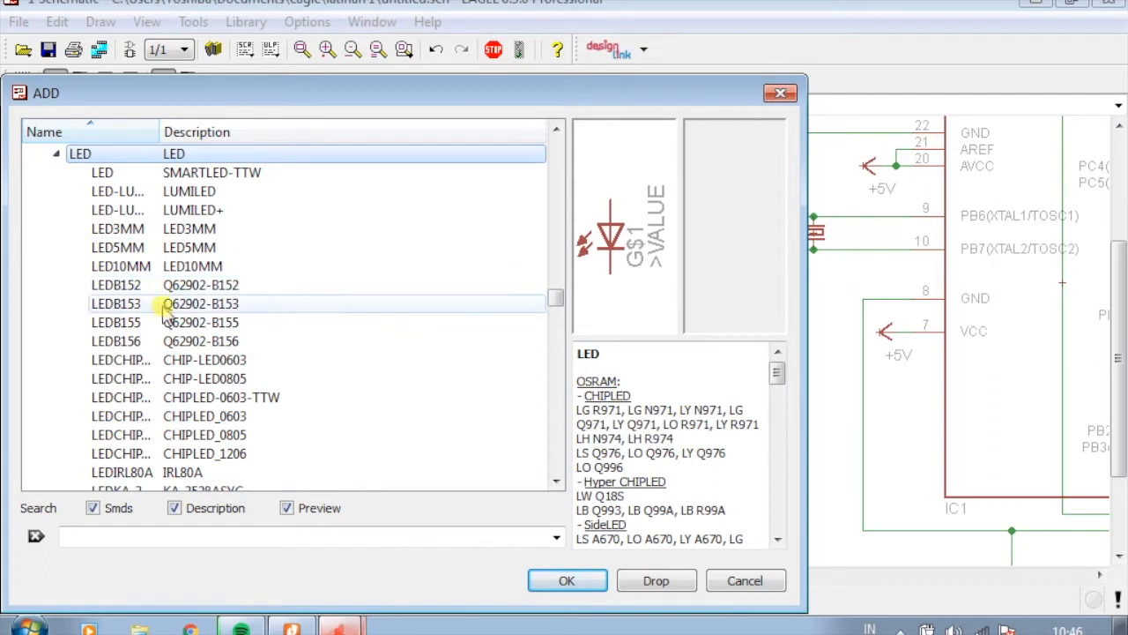
# Add the LED3MM variant and place it vertically beside and slightly below R2
pyautogui.click(156, 228)
pyautogui.click(152, 246)
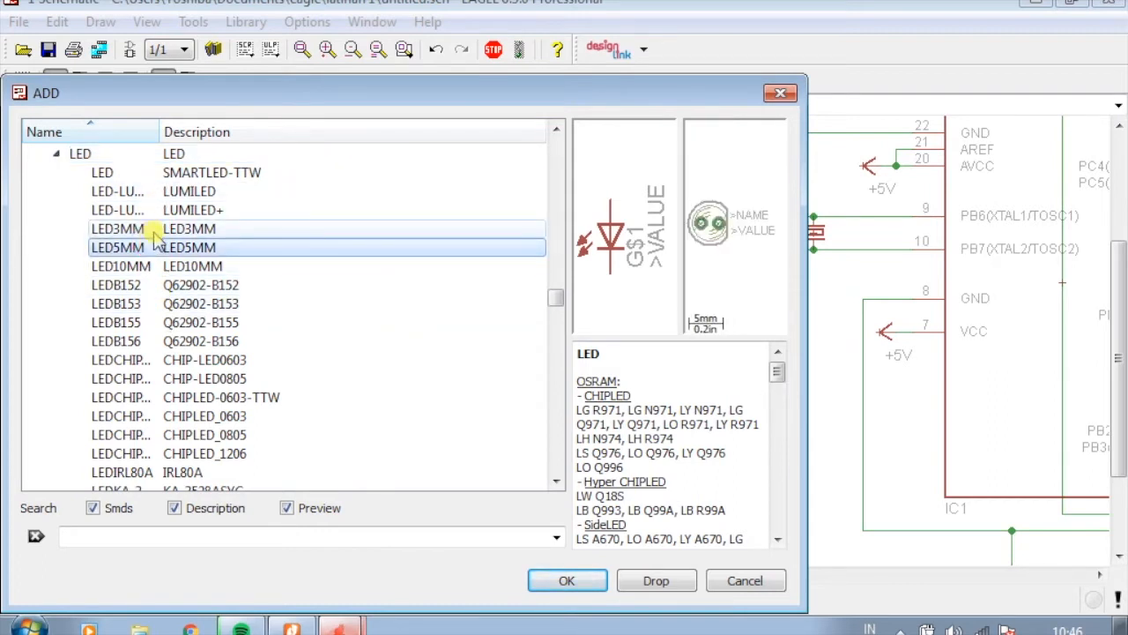
pyautogui.click(152, 229)
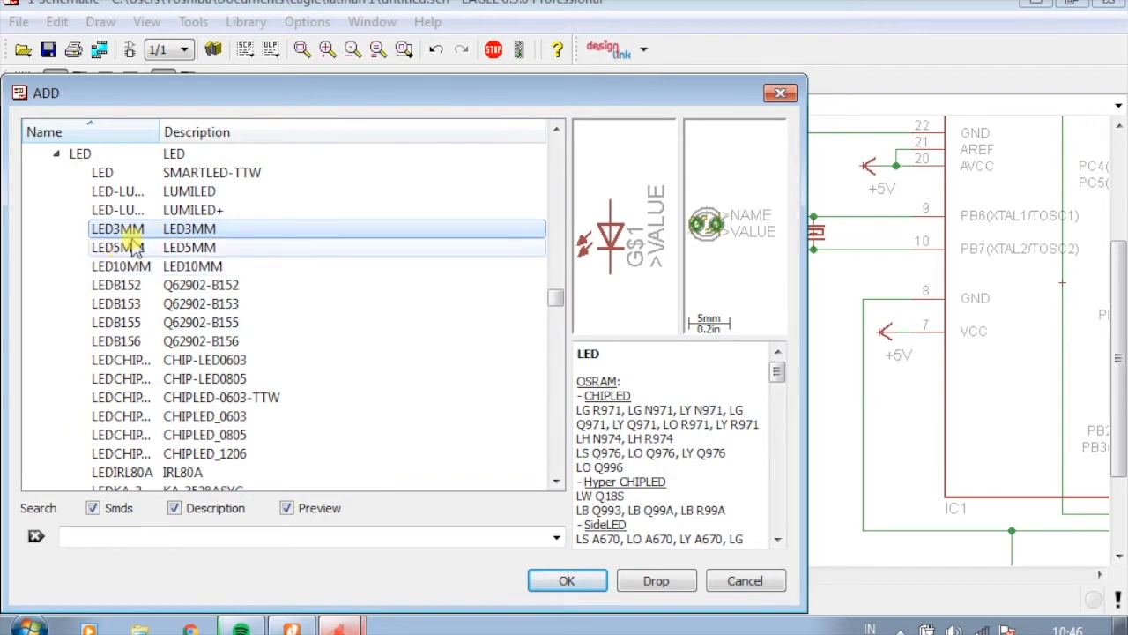
pyautogui.click(571, 580)
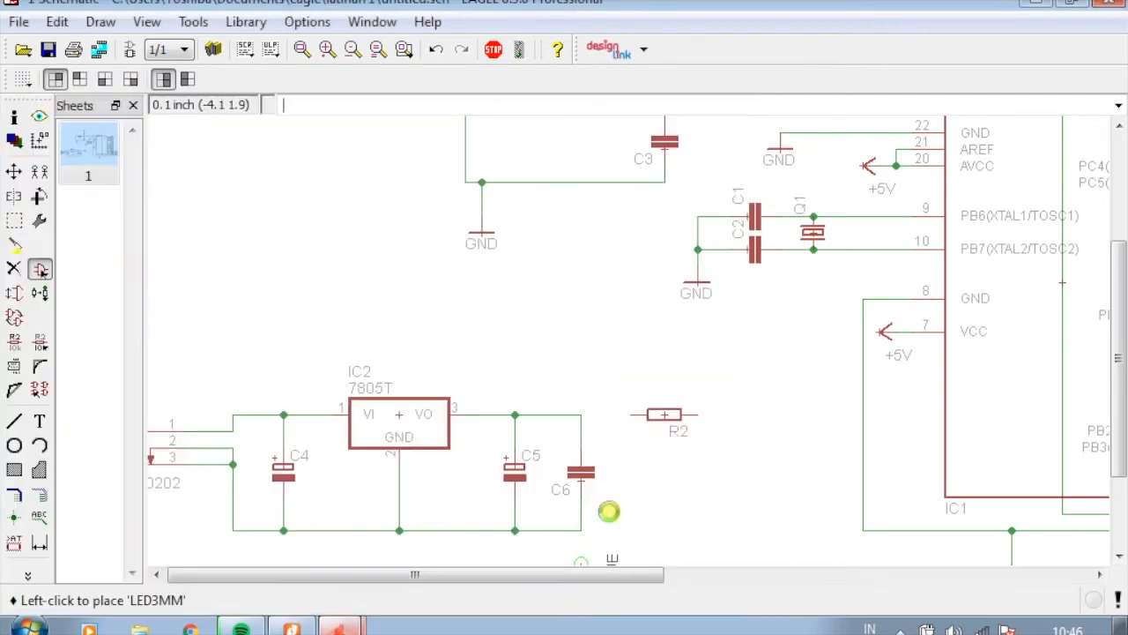
pyautogui.scroll(1, 682, 492)
pyautogui.click(772, 438)
pyautogui.scroll(-1, 555, 452)
pyautogui.scroll(2, 494, 449)
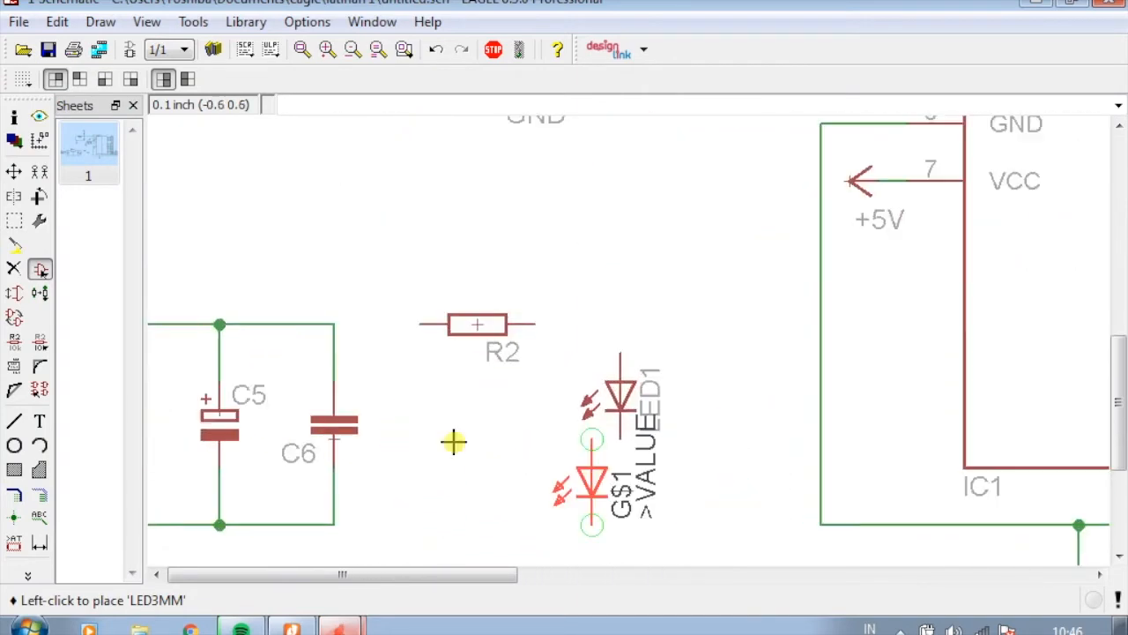
# Copy the GND symbol to a spot below LED1 and to another below the 7805's ground net
pyautogui.click(38, 171)
pyautogui.scroll(-1, 486, 368)
pyautogui.scroll(2, 435, 424)
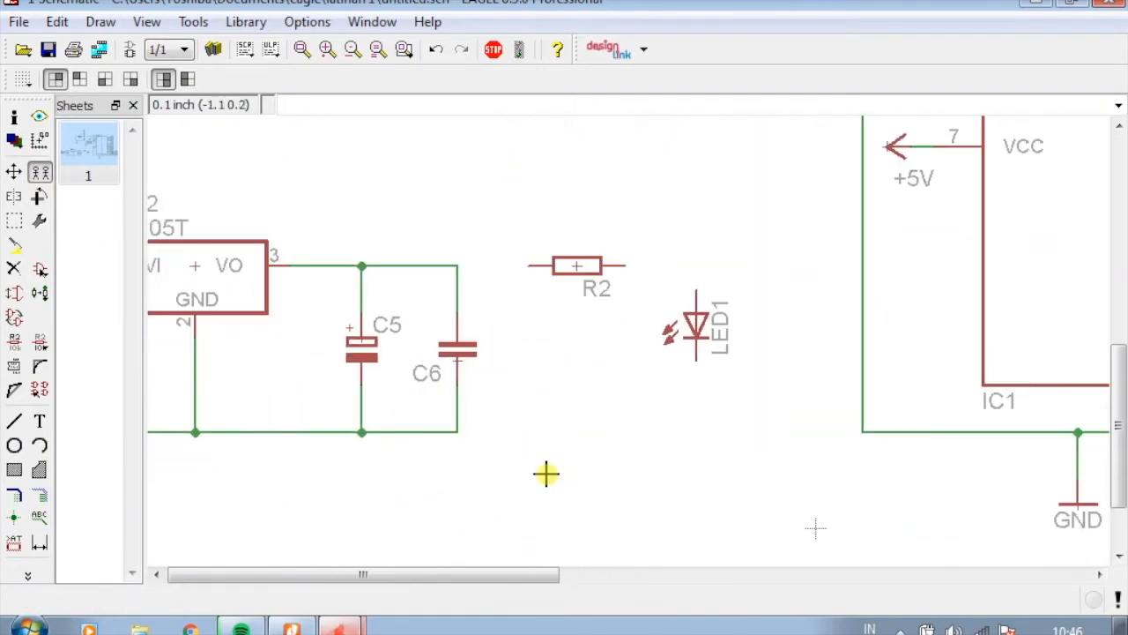
pyautogui.scroll(-3, 544, 470)
pyautogui.click(854, 497)
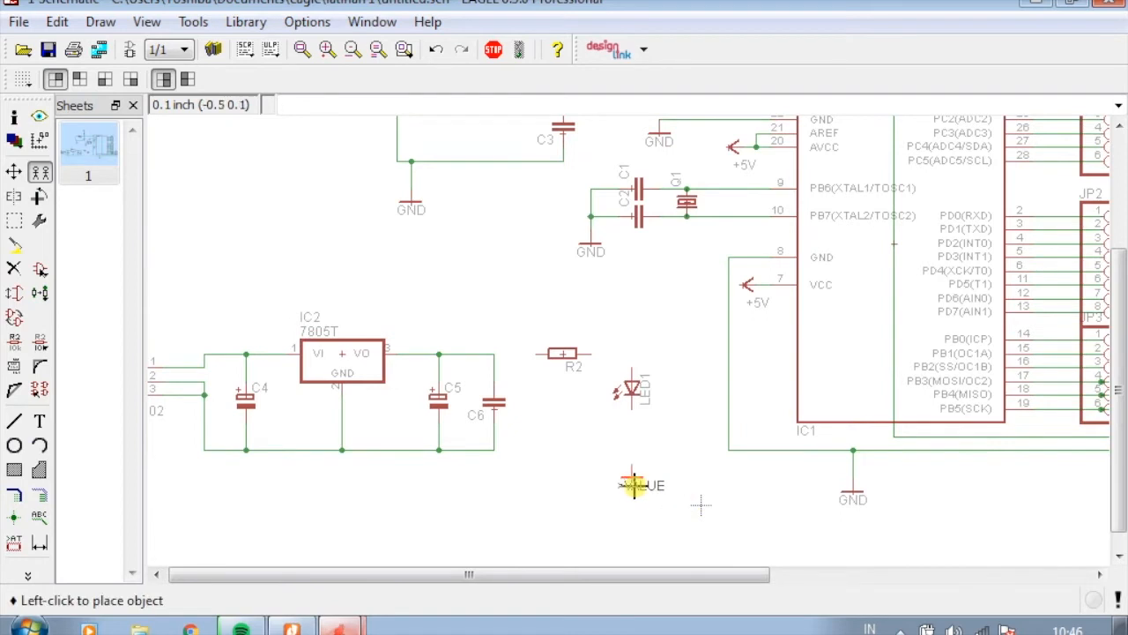
pyautogui.scroll(1, 633, 476)
pyautogui.click(639, 450)
pyautogui.click(631, 423)
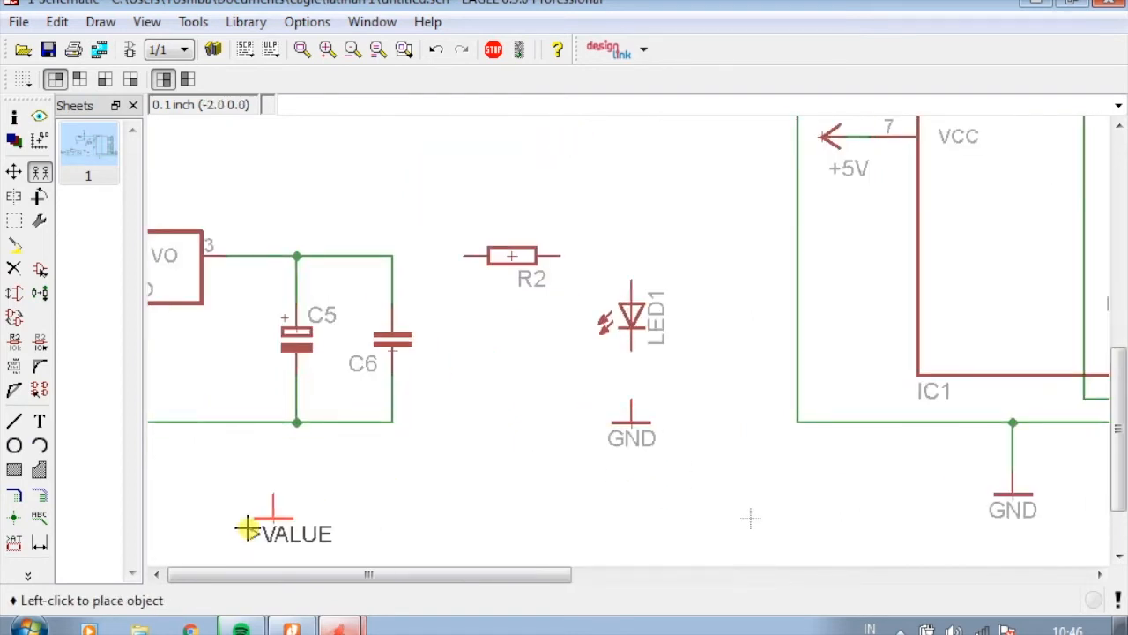
pyautogui.scroll(-1, 388, 503)
pyautogui.click(253, 499)
# Wire the GND symbol to LED1's cathode and the near end of R2 to LED1's anode
pyautogui.click(39, 494)
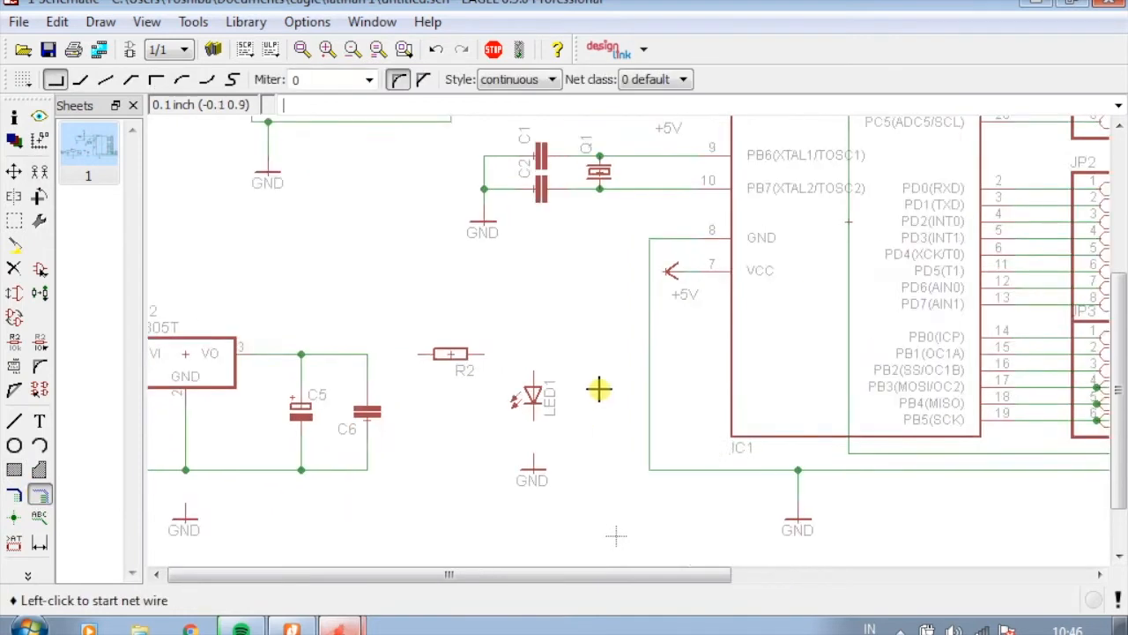
pyautogui.scroll(2, 586, 401)
pyautogui.click(476, 503)
pyautogui.click(472, 410)
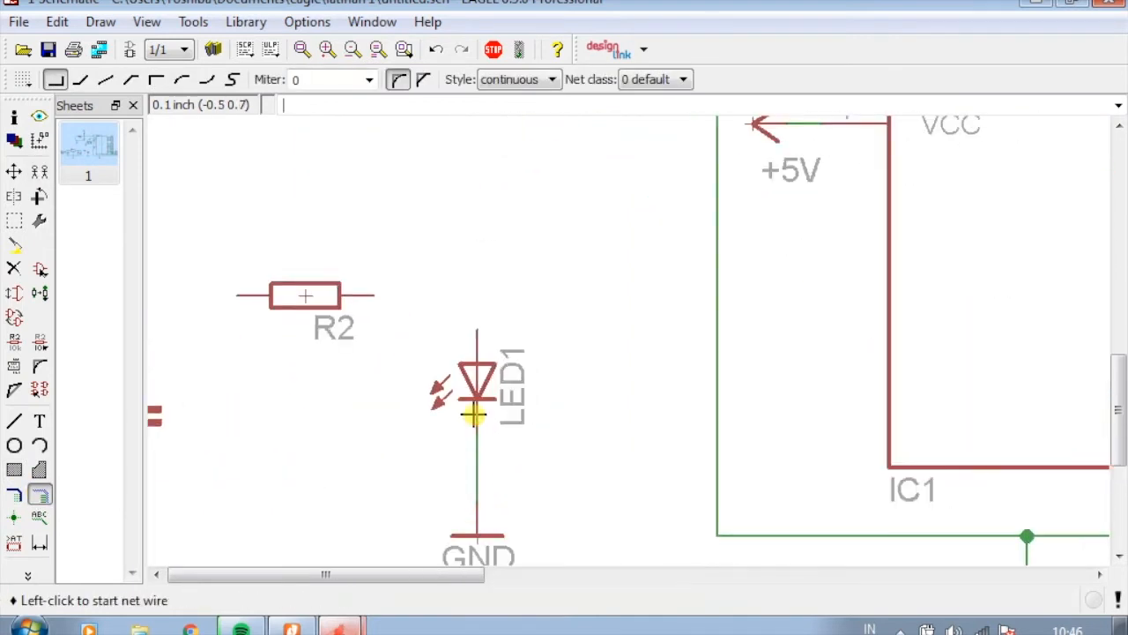
pyautogui.click(375, 296)
pyautogui.click(468, 333)
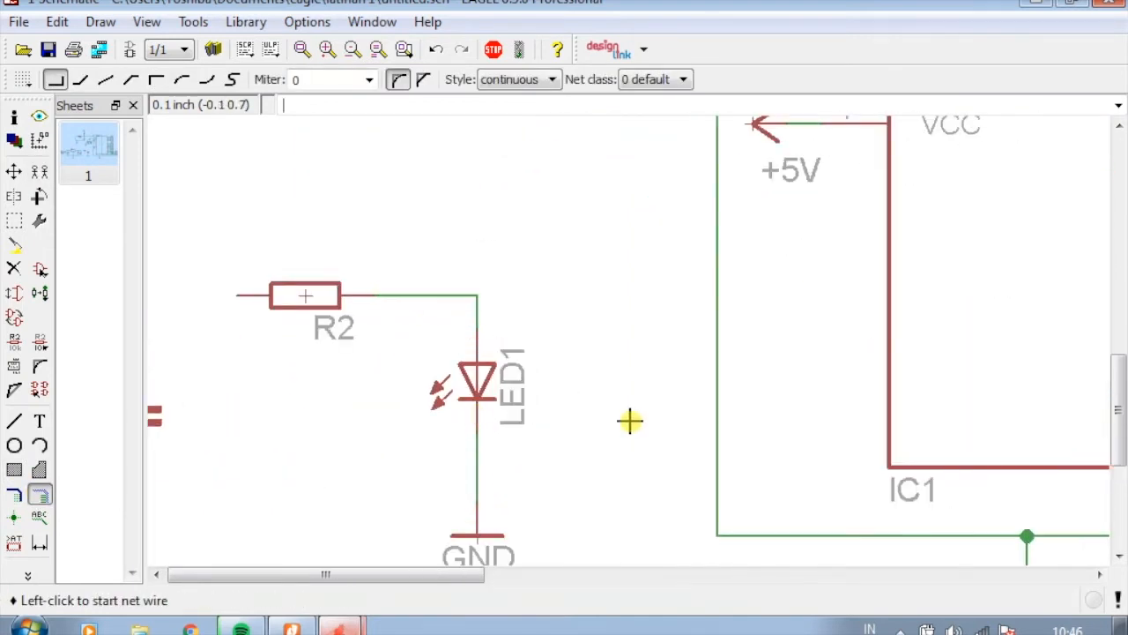
# Wire the free end of R2 to the regulator's output net at C6
pyautogui.scroll(-3, 630, 420)
pyautogui.scroll(3, 448, 396)
pyautogui.click(534, 353)
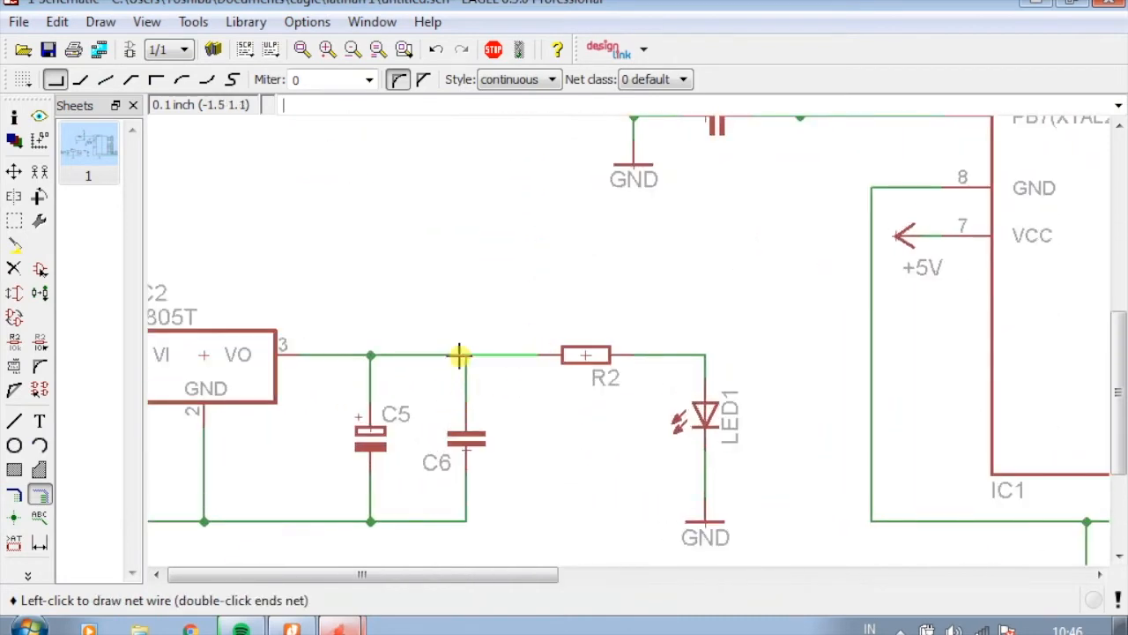
pyautogui.click(465, 355)
# Wire the GND symbol below the 7805 to the common ground net and merge that net into GND
pyautogui.scroll(-3, 373, 485)
pyautogui.scroll(3, 312, 529)
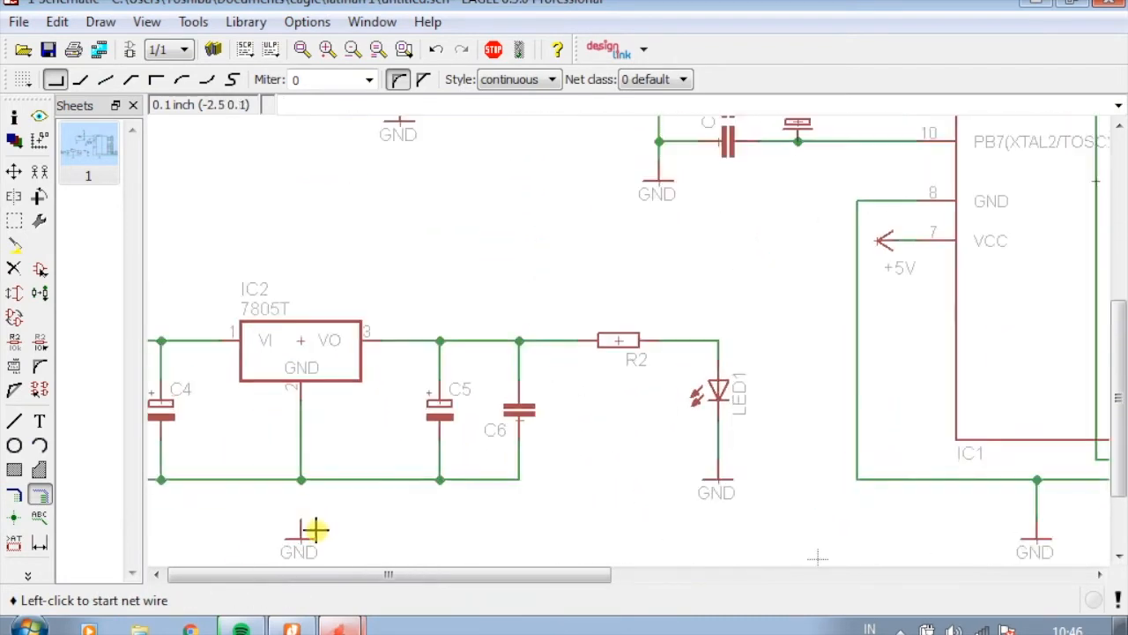
pyautogui.click(292, 524)
pyautogui.click(294, 456)
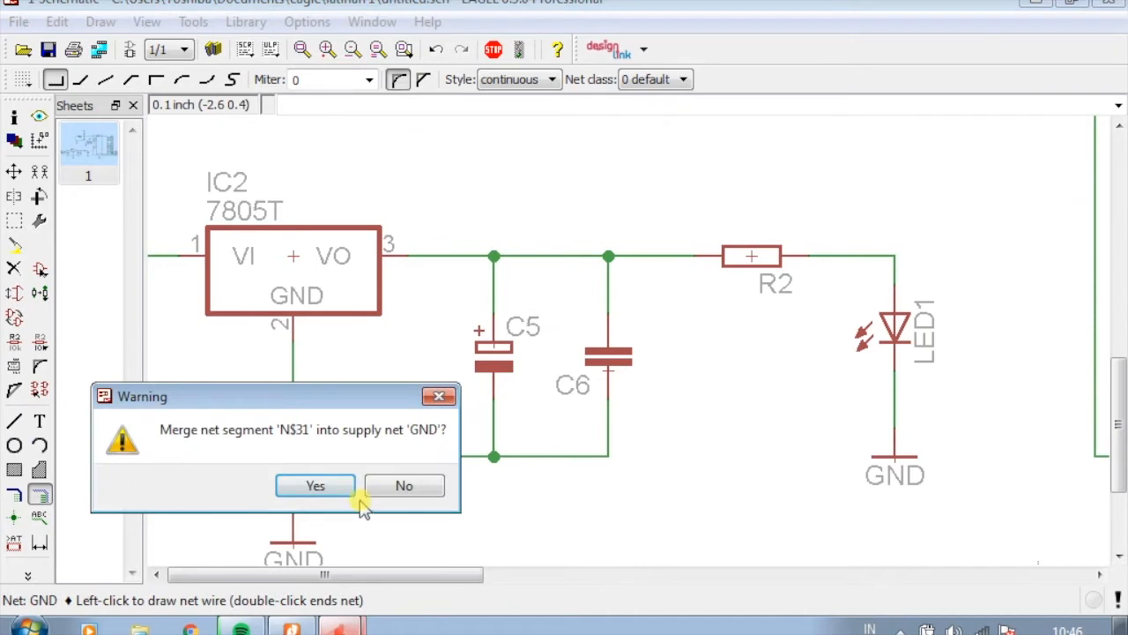
pyautogui.click(315, 485)
pyautogui.scroll(-4, 341, 482)
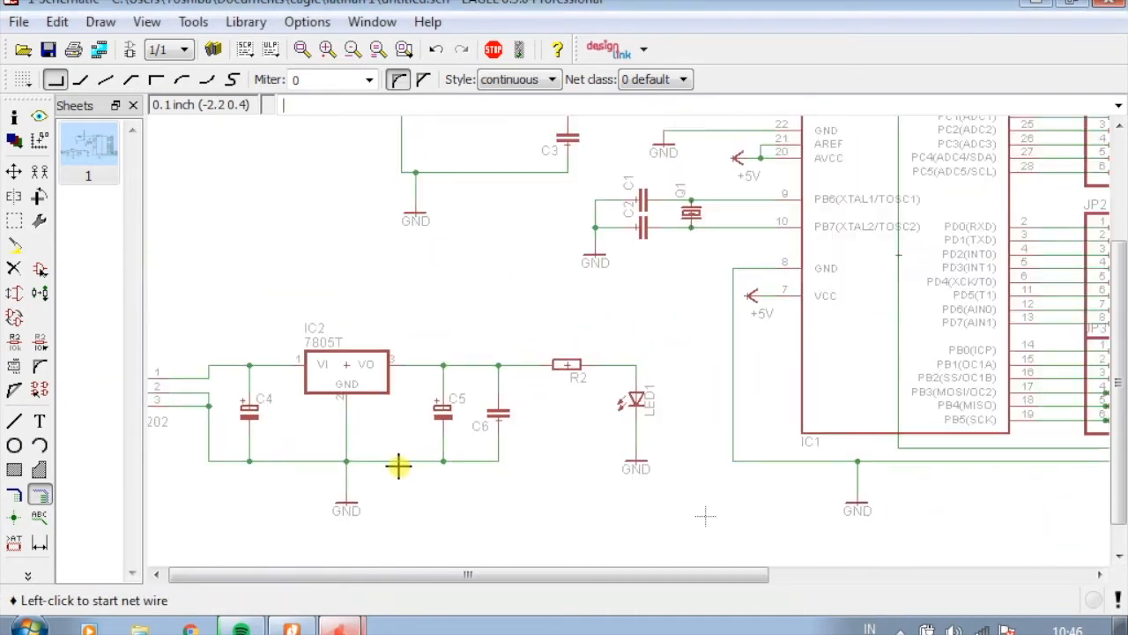
# Copy the +5V symbol from the VCC pin, rotate it to point upward and place it above the net between C6 and R2
pyautogui.click(40, 173)
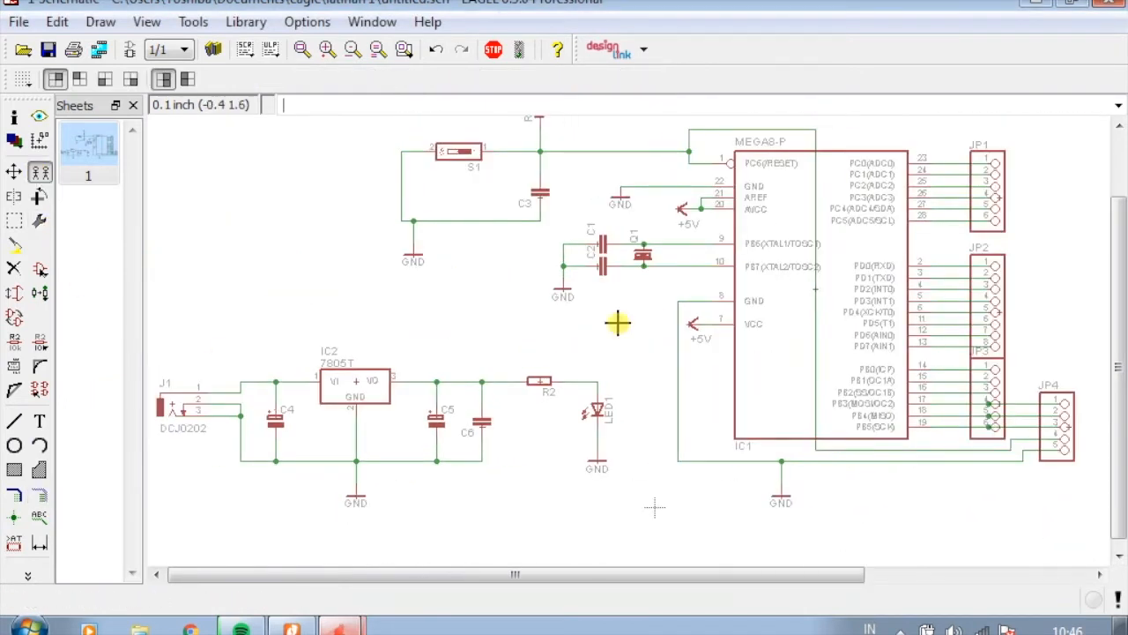
pyautogui.click(691, 324)
pyautogui.scroll(2, 650, 323)
pyautogui.scroll(2, 510, 352)
pyautogui.rightClick(599, 277)
pyautogui.rightClick(587, 262)
pyautogui.rightClick(604, 255)
pyautogui.rightClick(587, 272)
pyautogui.click(587, 271)
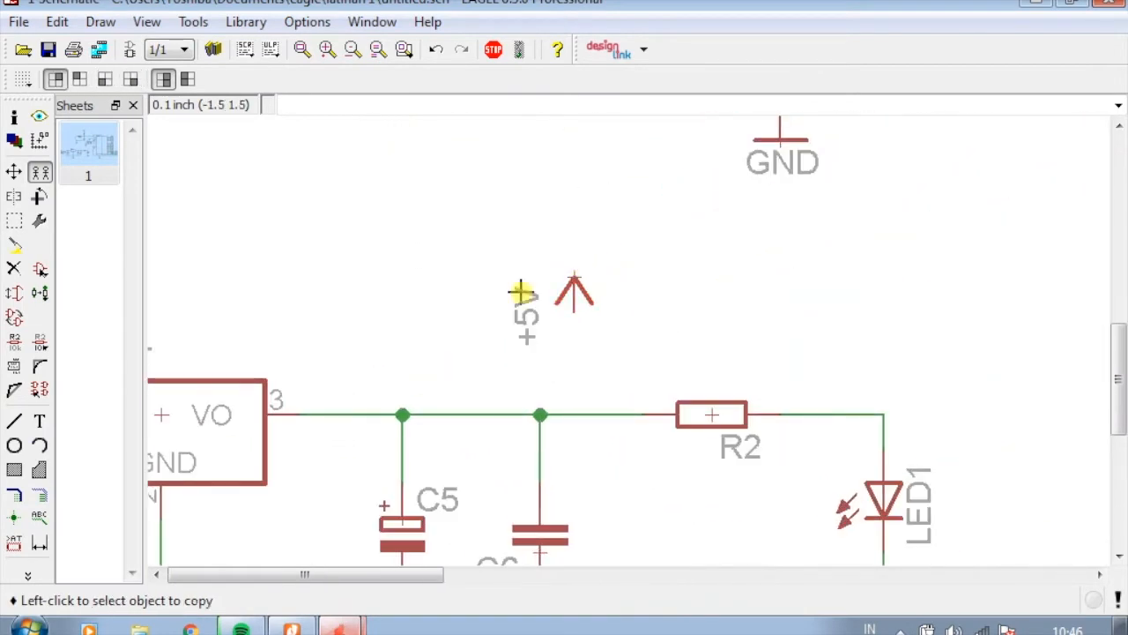
# Wire the copied +5V symbol down to the regulator's output net between C6 and R2
pyautogui.click(38, 494)
pyautogui.scroll(2, 637, 344)
pyautogui.click(548, 297)
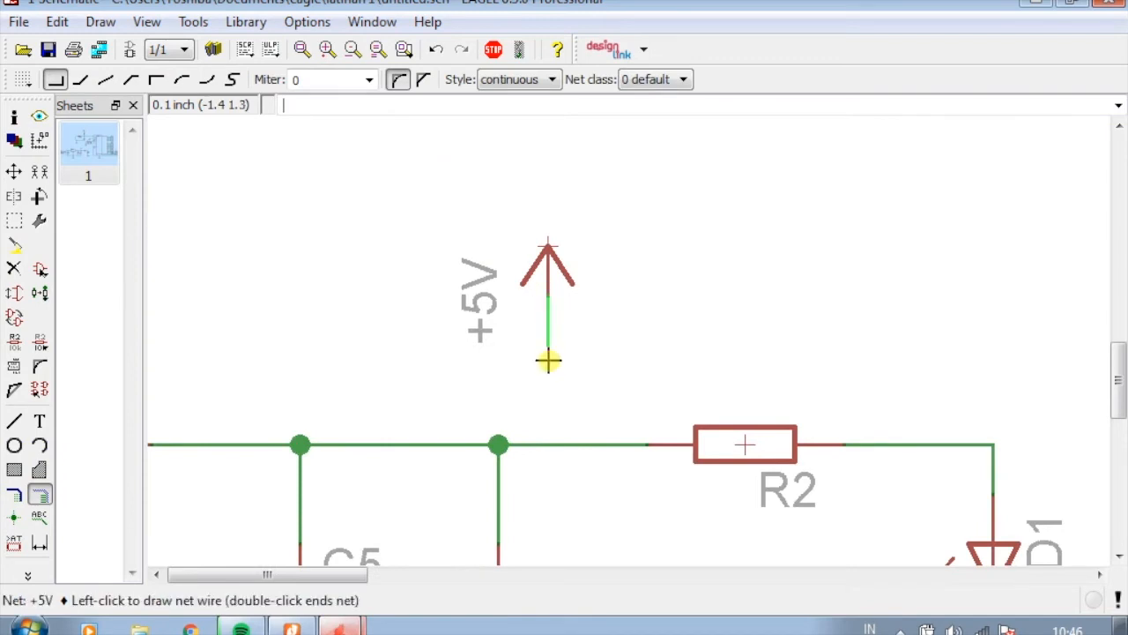
pyautogui.click(547, 444)
pyautogui.click(571, 489)
pyautogui.scroll(-5, 646, 353)
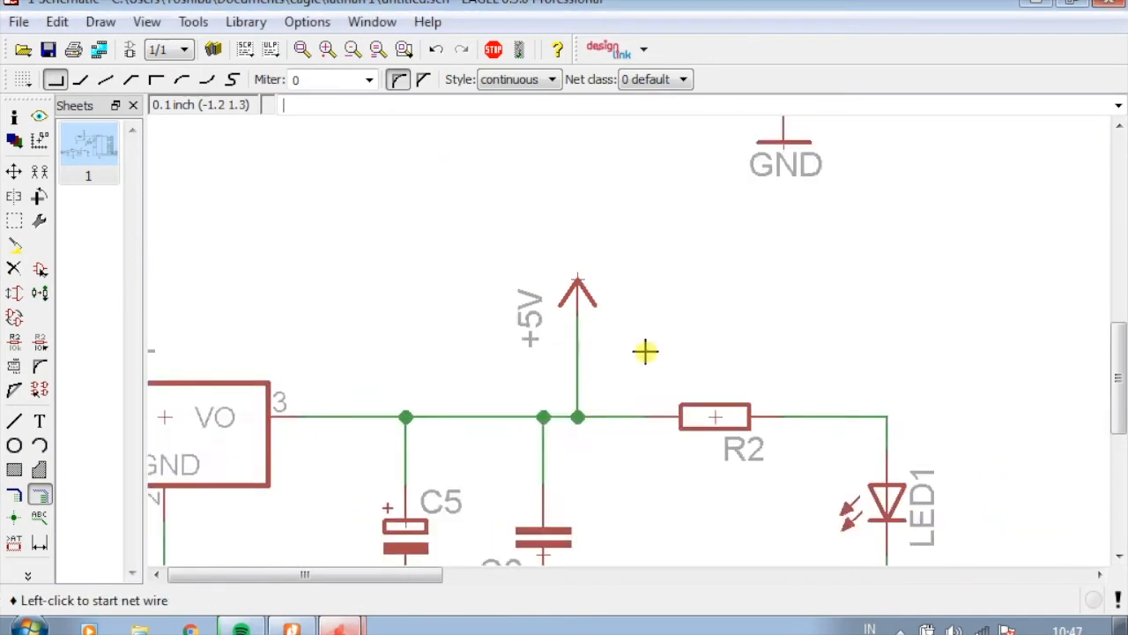
pyautogui.scroll(-2, 593, 407)
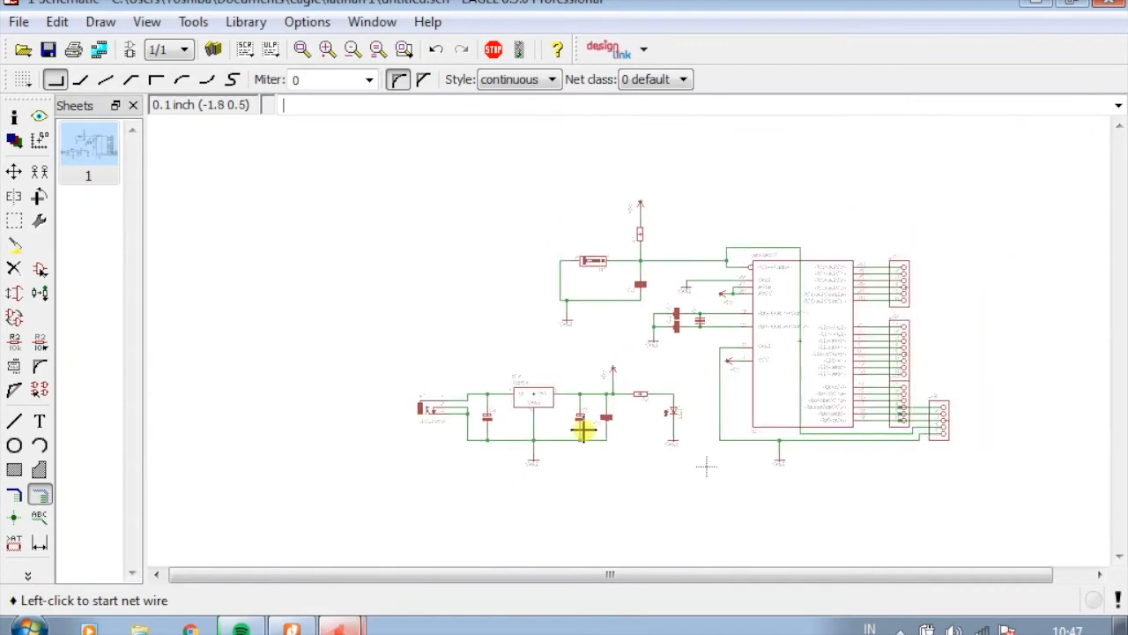
pyautogui.scroll(1, 838, 375)
pyautogui.scroll(2, 842, 374)
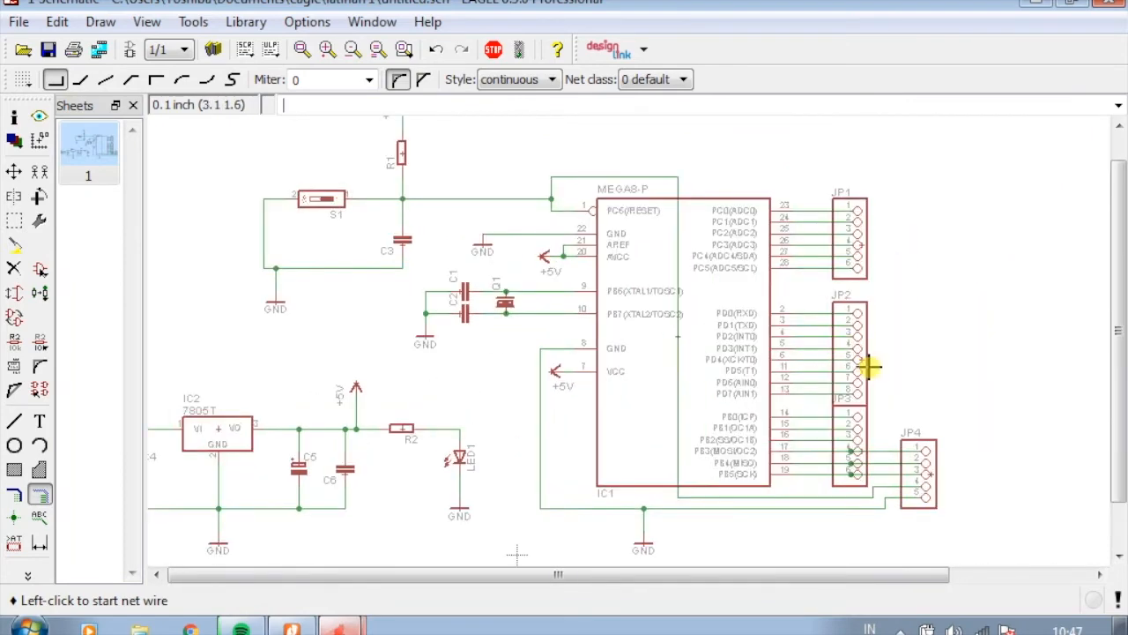
# Review the power supply circuit from J1 to LED1 and check the component values against the mega8 reference PDF
pyautogui.scroll(-1, 846, 357)
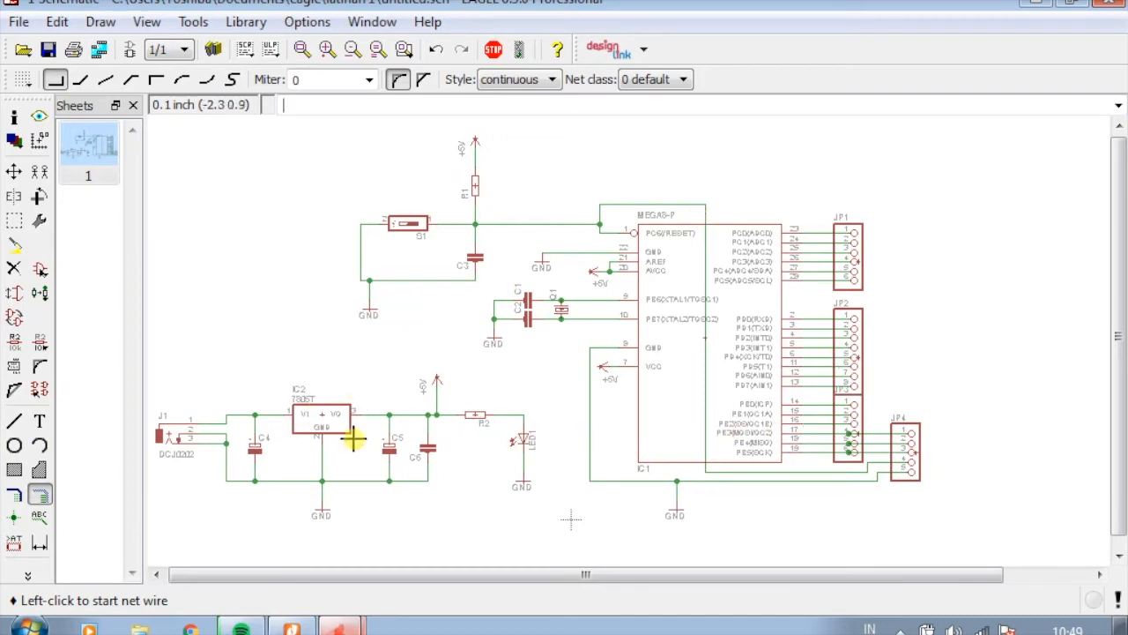
pyautogui.scroll(5, 365, 466)
pyautogui.scroll(2, 496, 476)
pyautogui.scroll(-2, 414, 387)
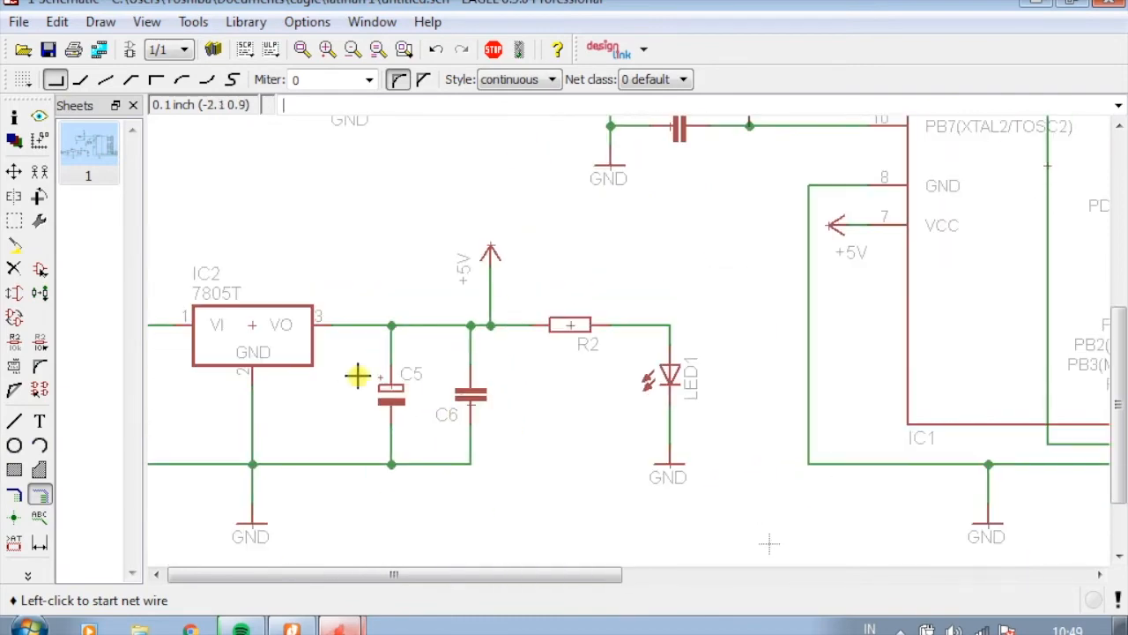
pyautogui.scroll(-3, 478, 396)
pyautogui.scroll(3, 368, 385)
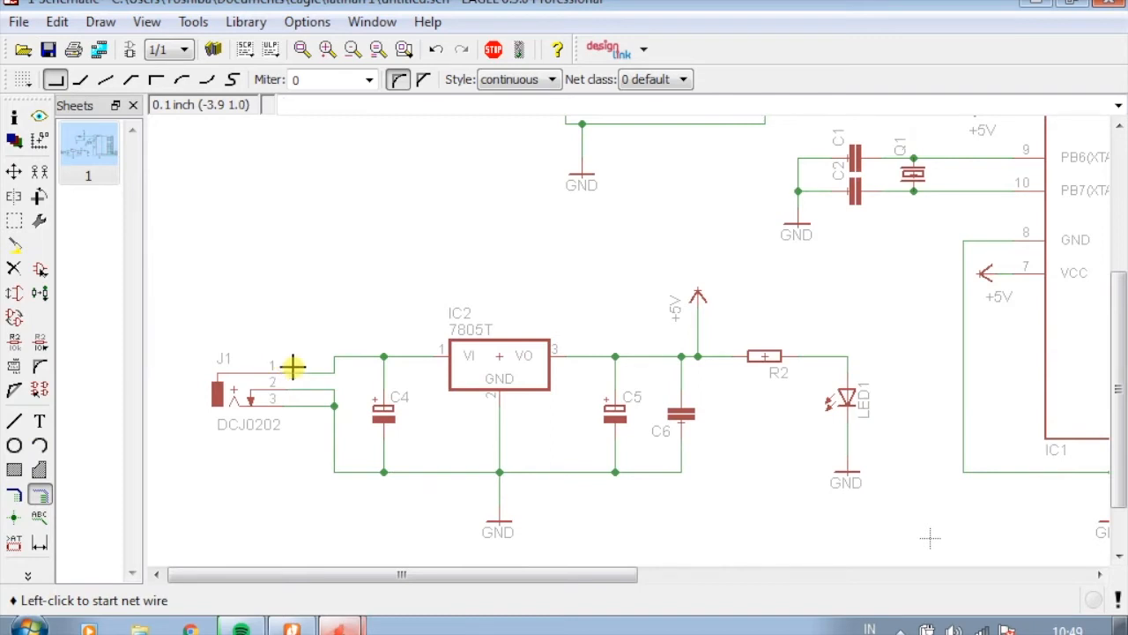
pyautogui.scroll(-2, 345, 396)
pyautogui.scroll(2, 418, 405)
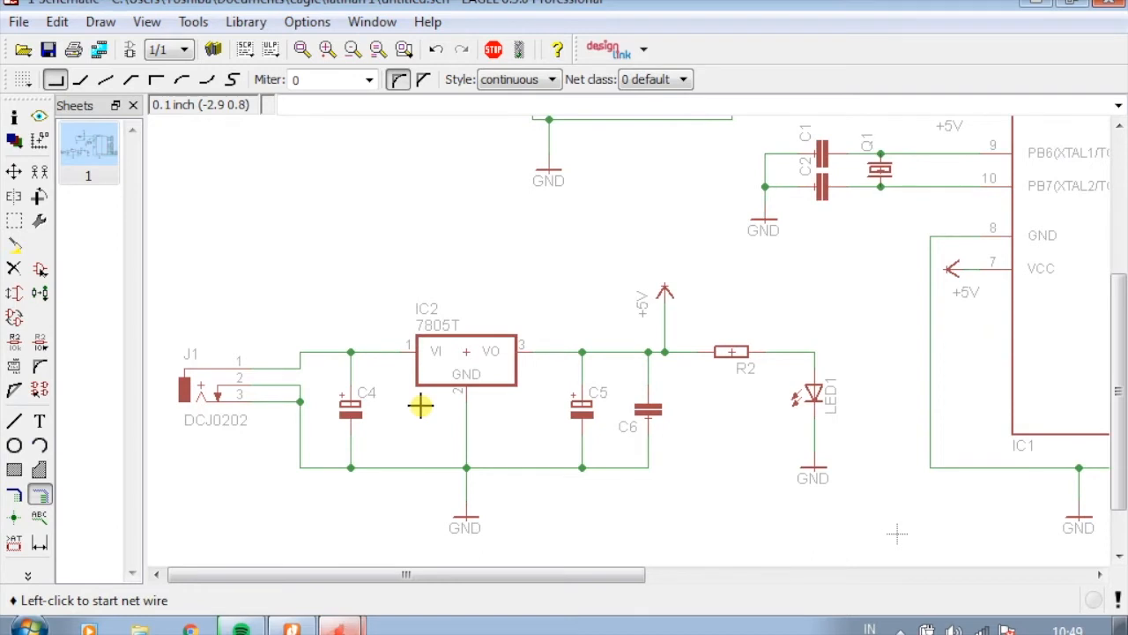
pyautogui.scroll(-1, 304, 456)
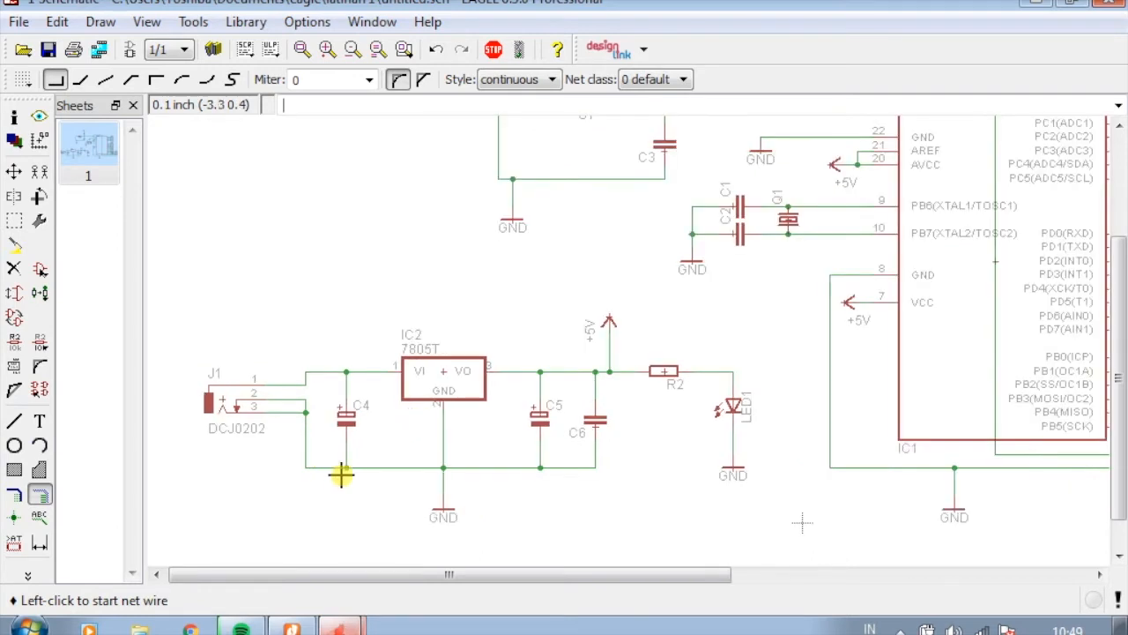
pyautogui.click(292, 628)
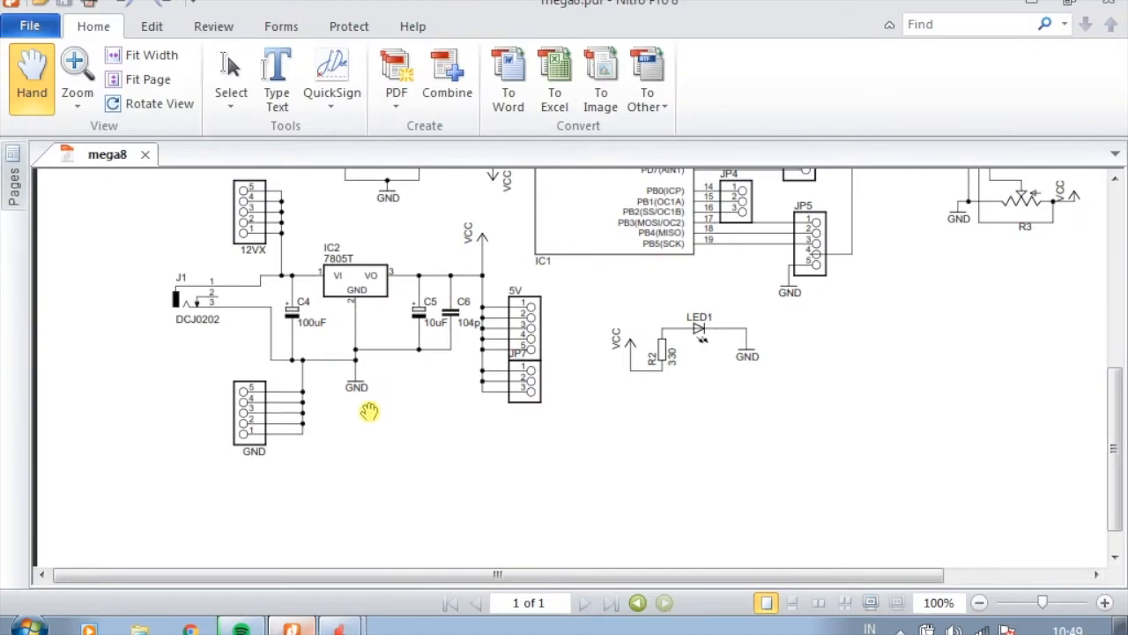
pyautogui.scroll(5, 408, 474)
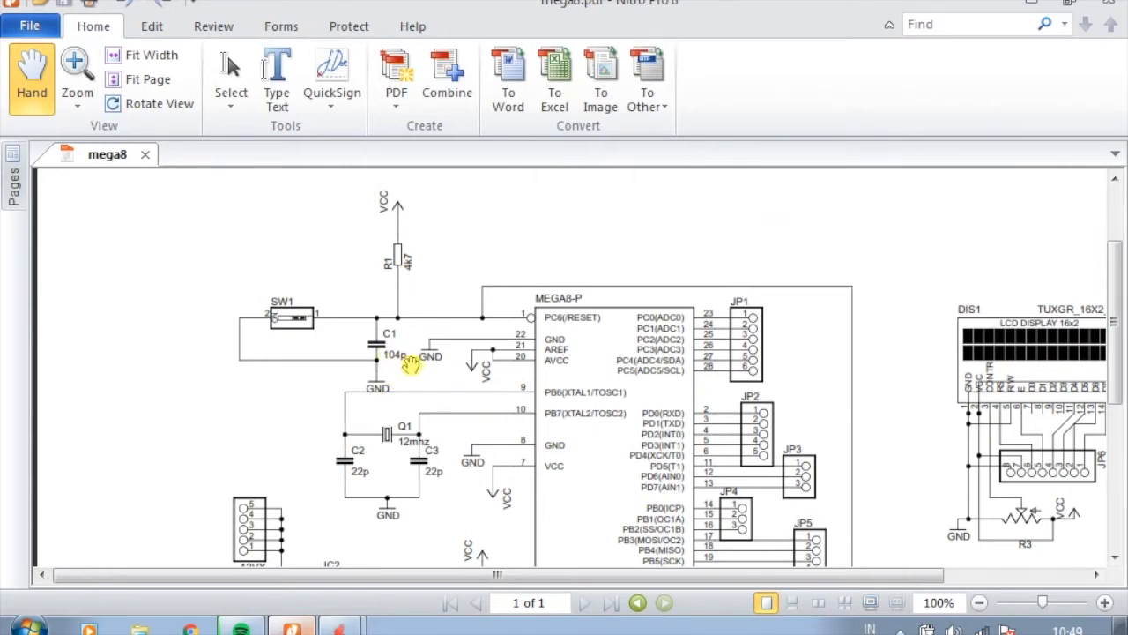
pyautogui.scroll(-3, 451, 386)
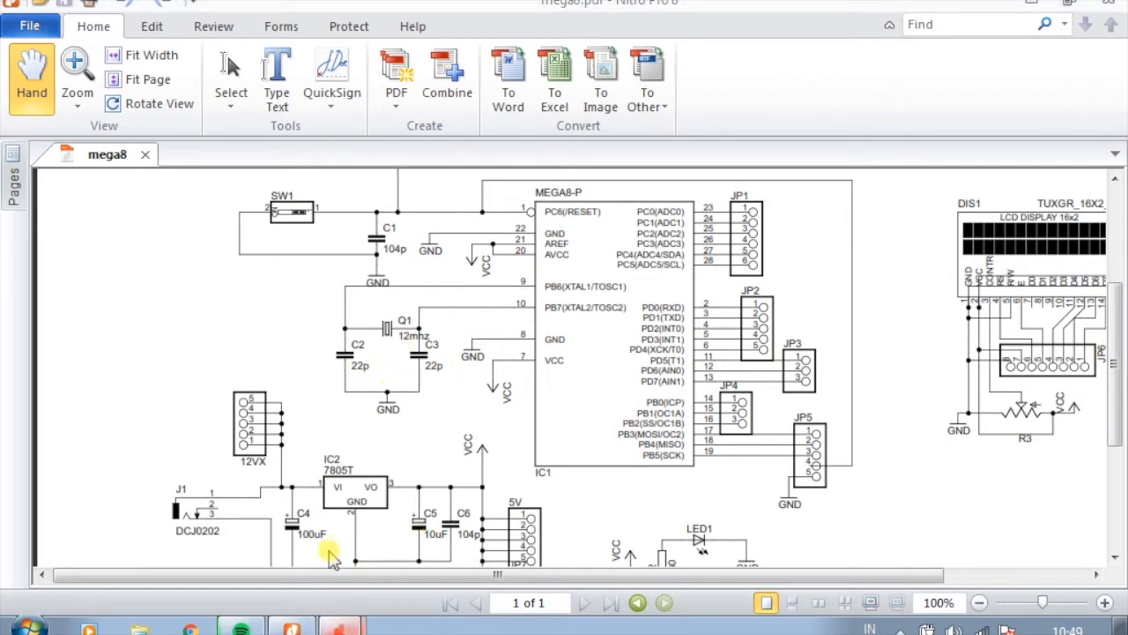
pyautogui.hotkey('alt', 'Tab')
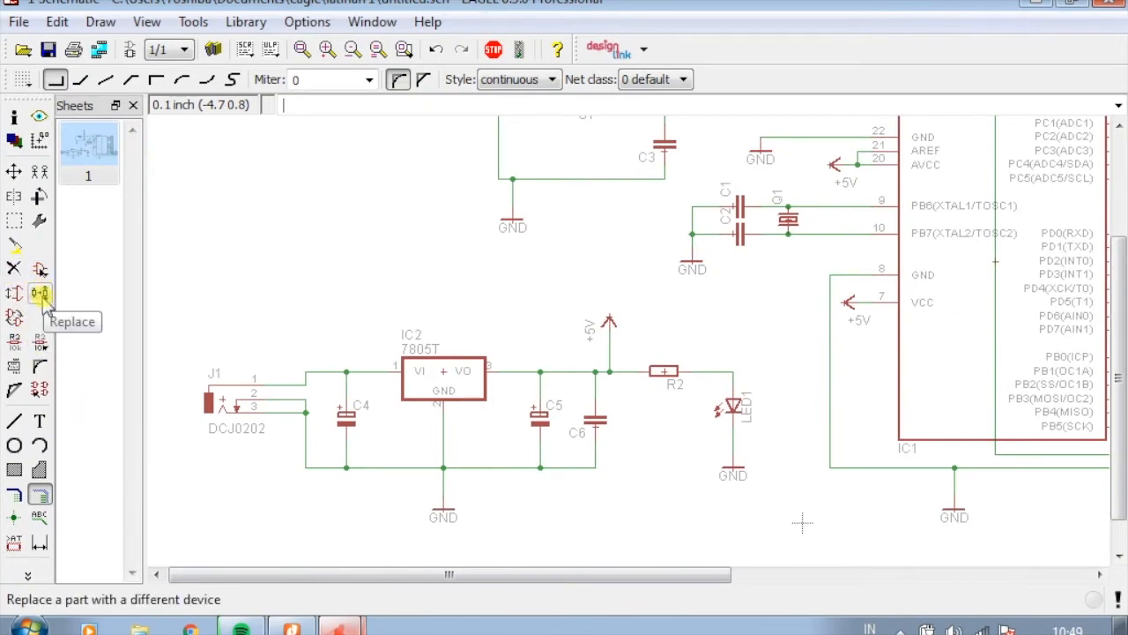
# Set the value of the reset pull-up resistor R1 to 4k7
pyautogui.click(39, 346)
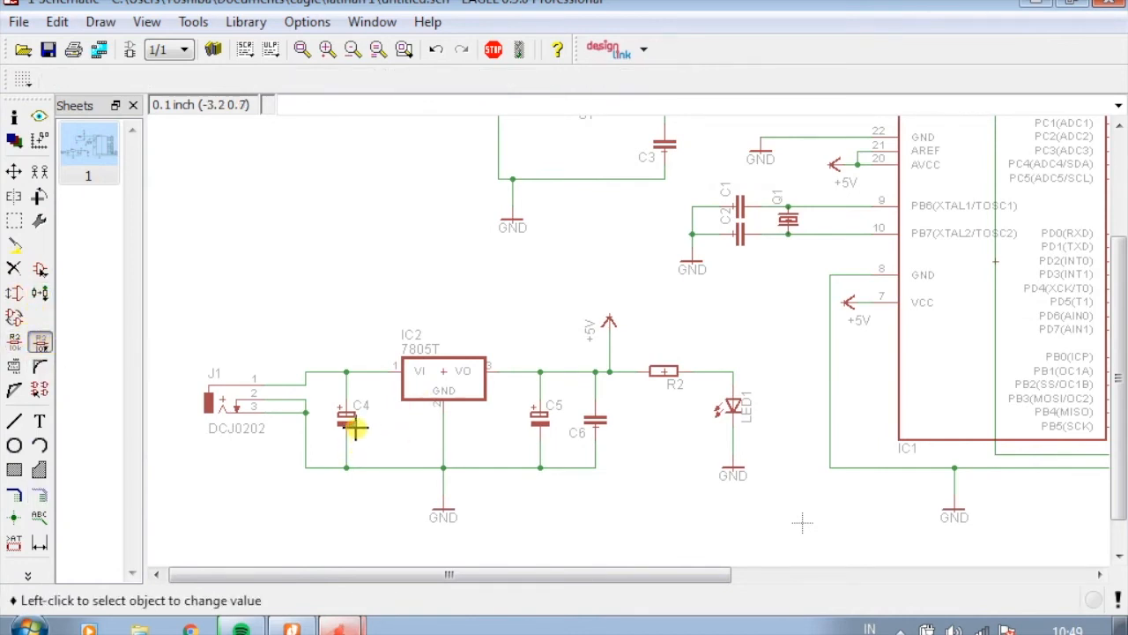
pyautogui.scroll(-3, 643, 428)
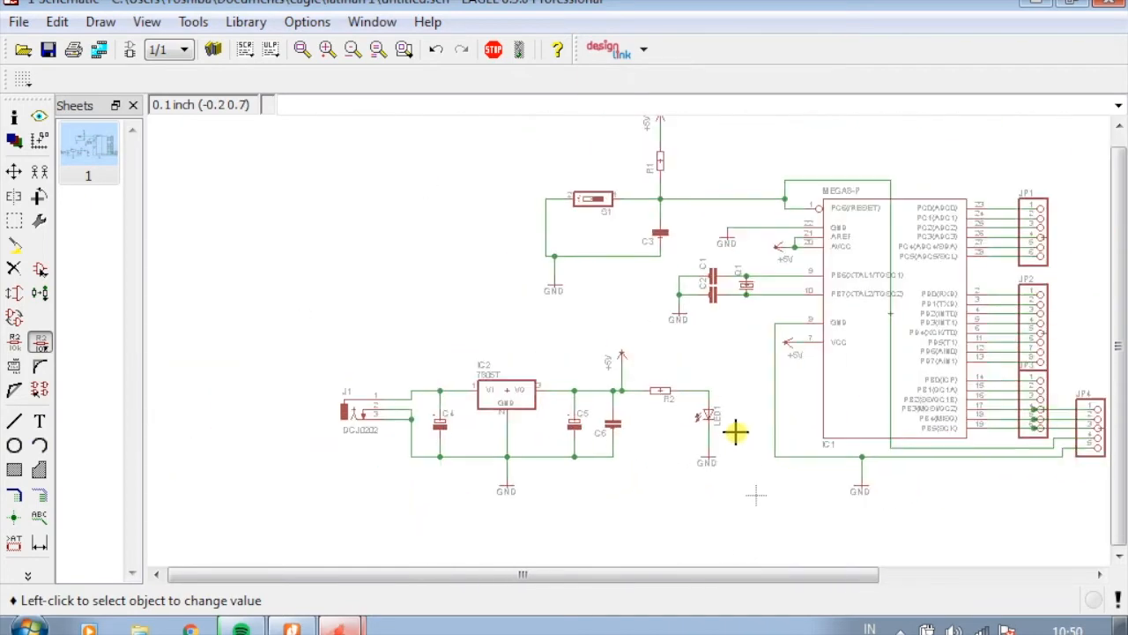
pyautogui.scroll(-2, 736, 432)
pyautogui.scroll(3, 723, 232)
pyautogui.scroll(2, 632, 302)
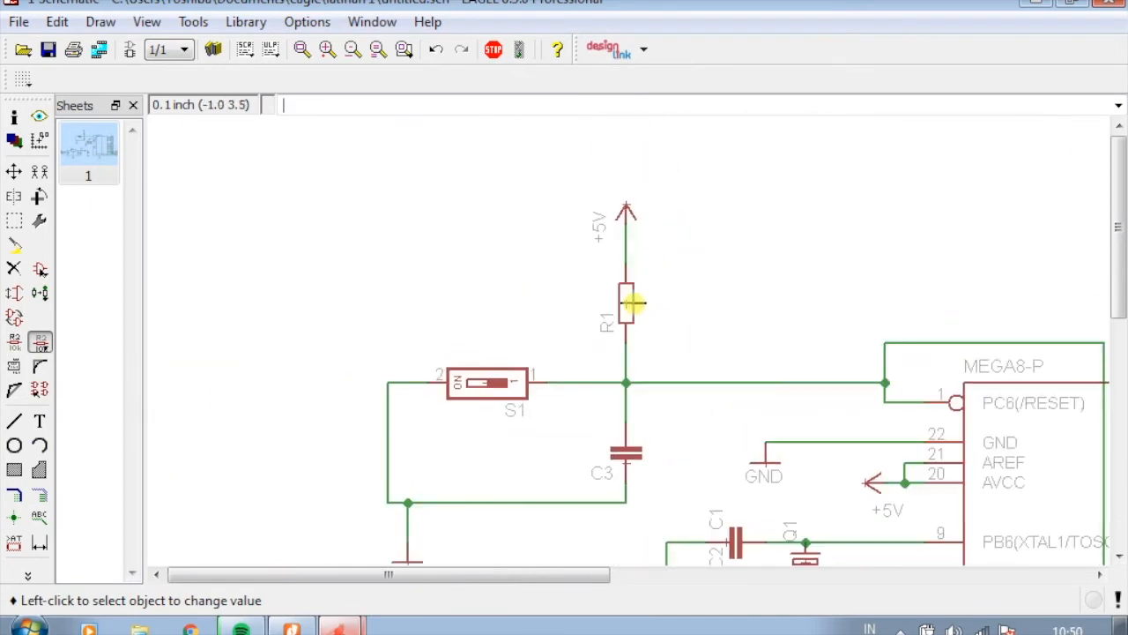
pyautogui.click(630, 304)
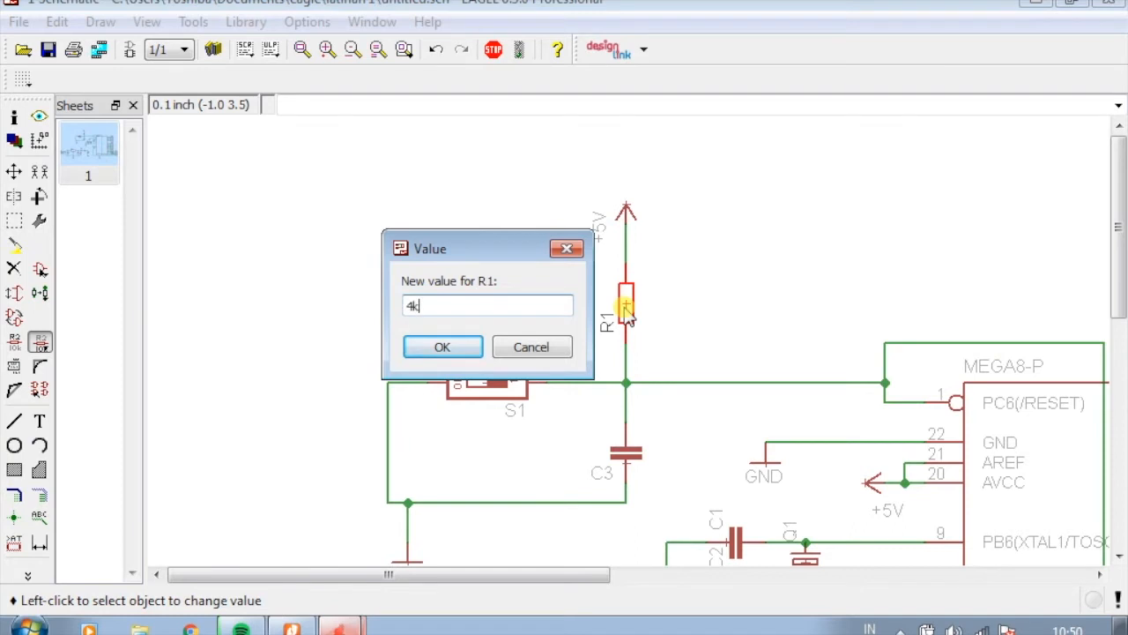
pyautogui.write('4k7')
pyautogui.click(462, 349)
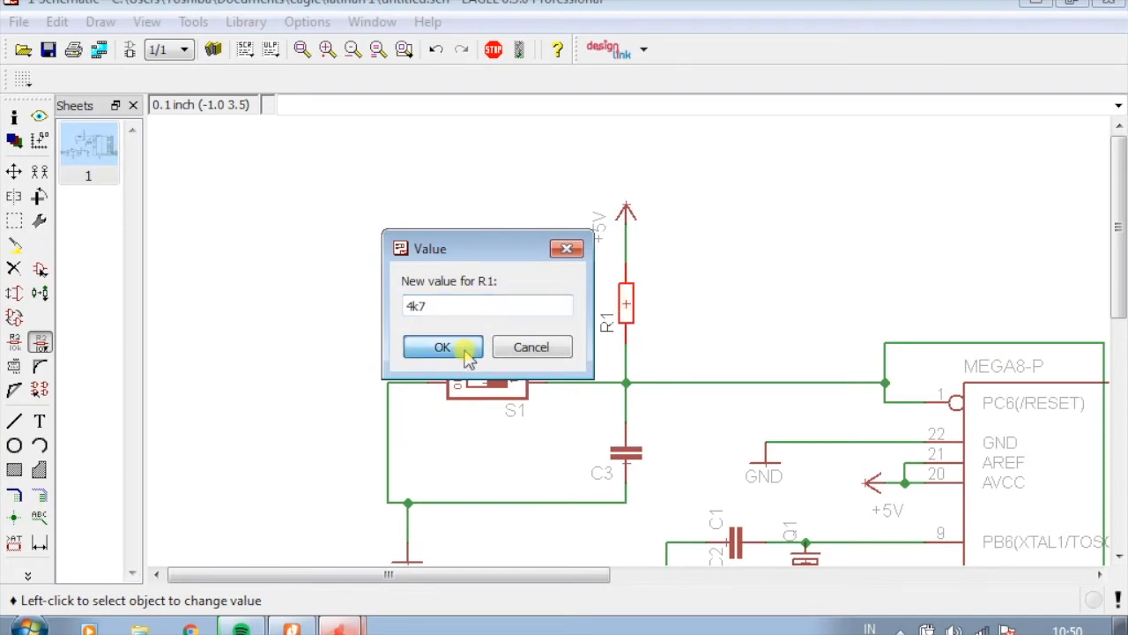
# Set the value of the reset capacitor C3 first to 104p and finally to 100n
pyautogui.click(623, 448)
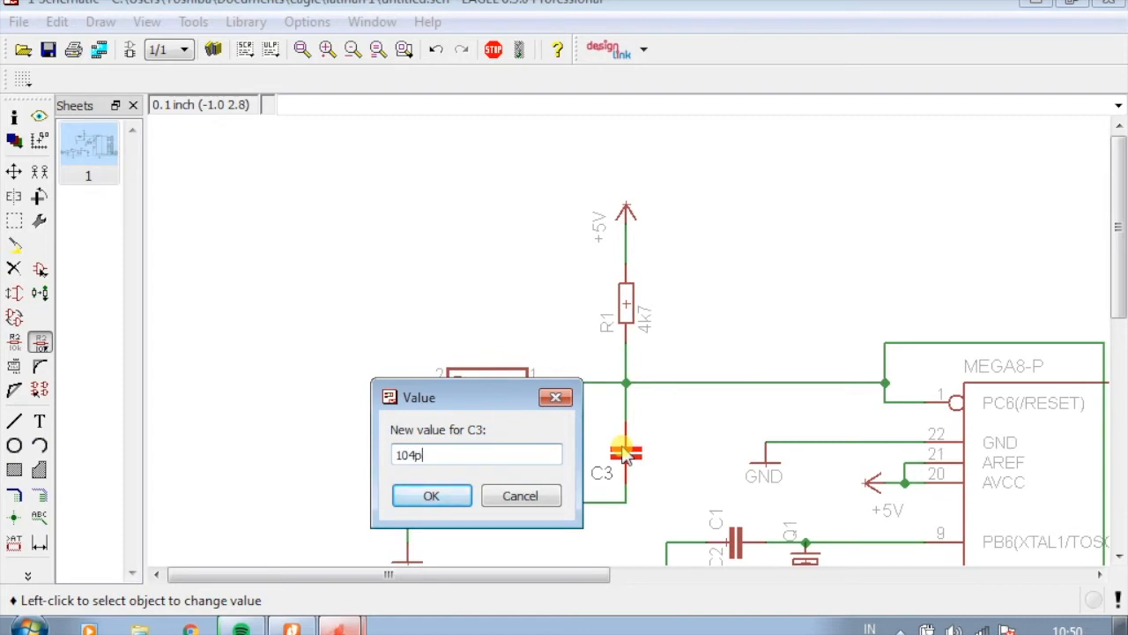
pyautogui.press('Return')
pyautogui.click(626, 449)
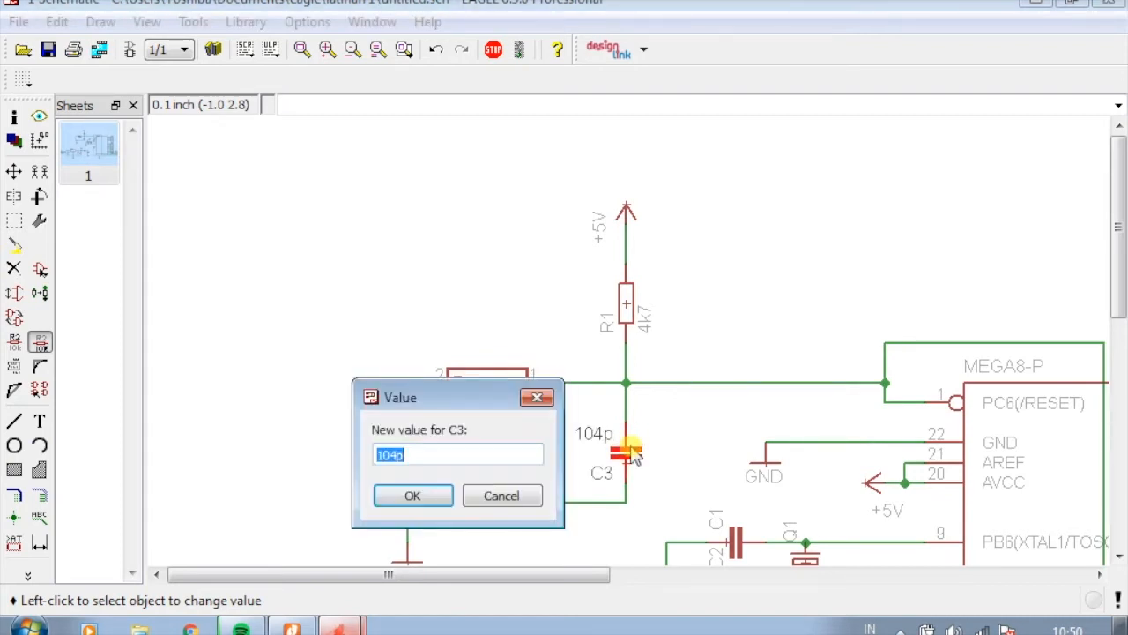
pyautogui.write('10')
pyautogui.press('Return')
# Set the crystal load capacitors C1 and C2 to 22p each and the crystal Q1 to 16mhz
pyautogui.scroll(-3, 629, 450)
pyautogui.scroll(2, 700, 499)
pyautogui.scroll(-2, 740, 491)
pyautogui.scroll(2, 743, 506)
pyautogui.scroll(1, 743, 506)
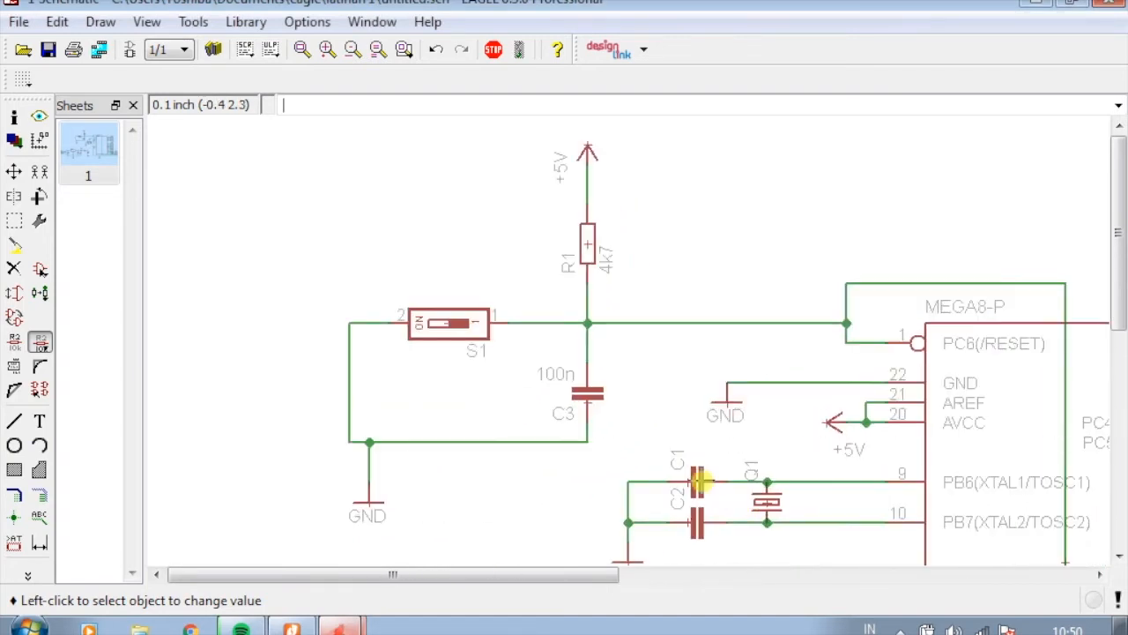
pyautogui.click(698, 483)
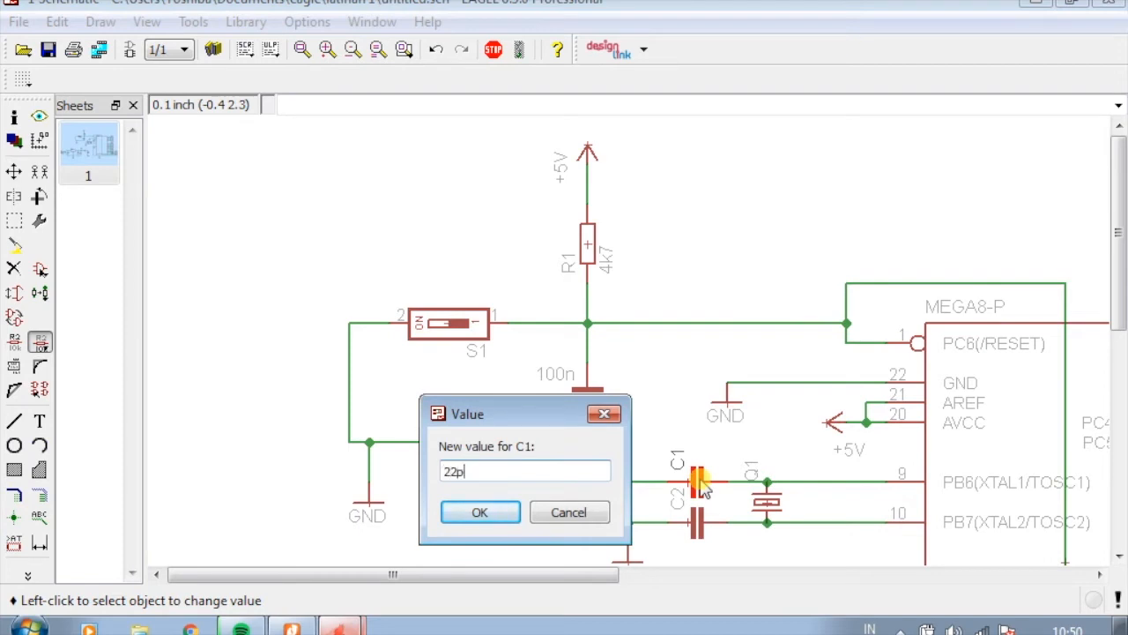
pyautogui.click(480, 512)
pyautogui.click(699, 524)
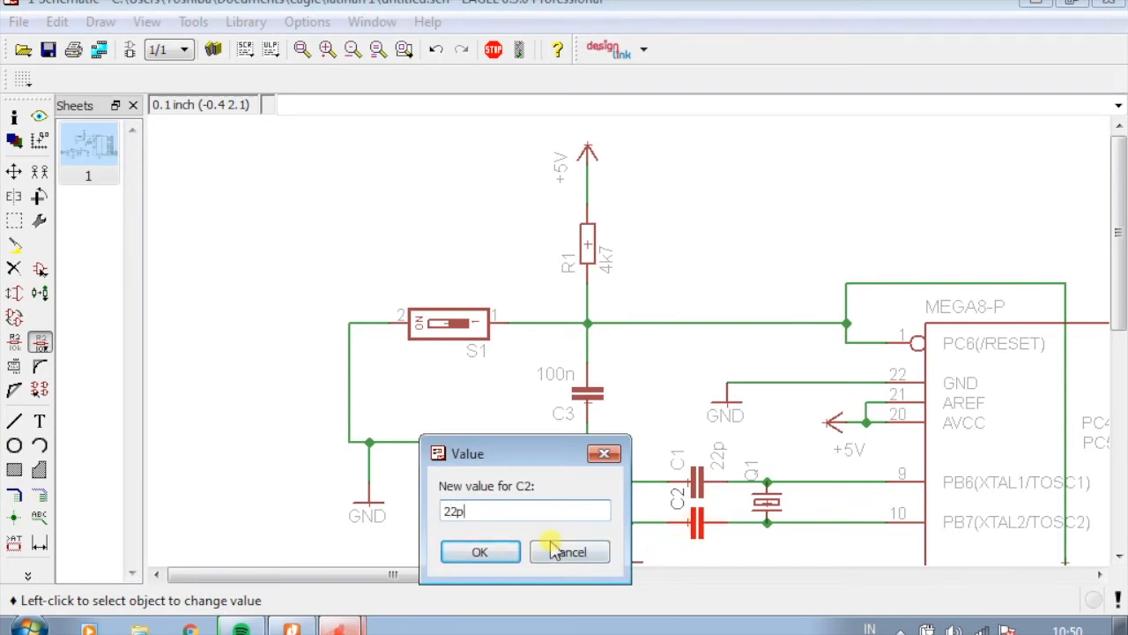
pyautogui.click(480, 551)
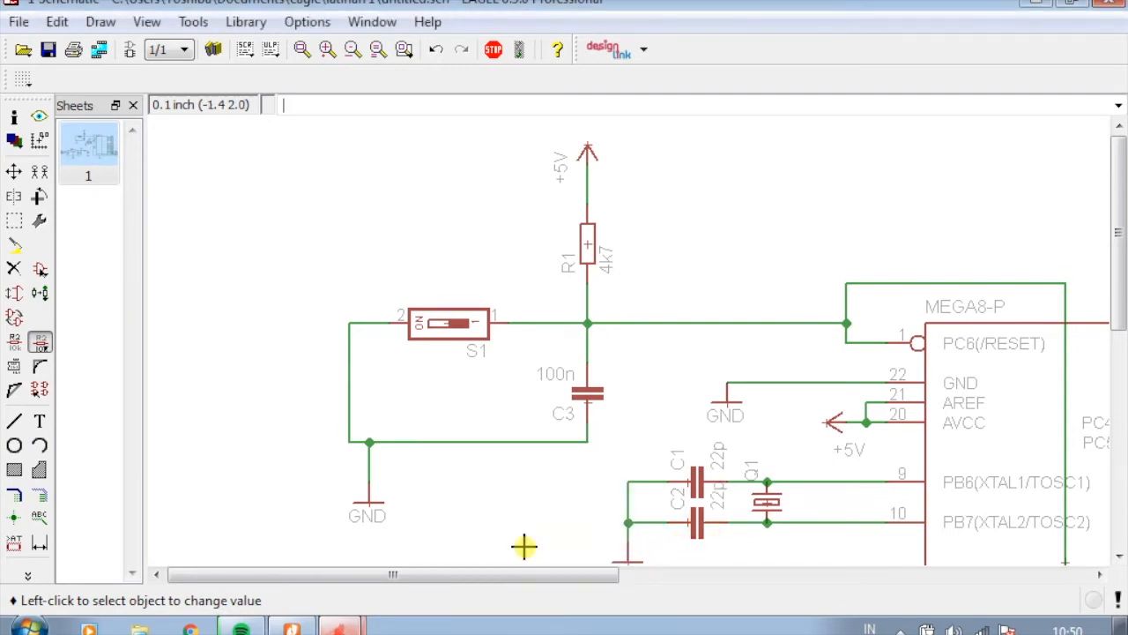
pyautogui.click(768, 504)
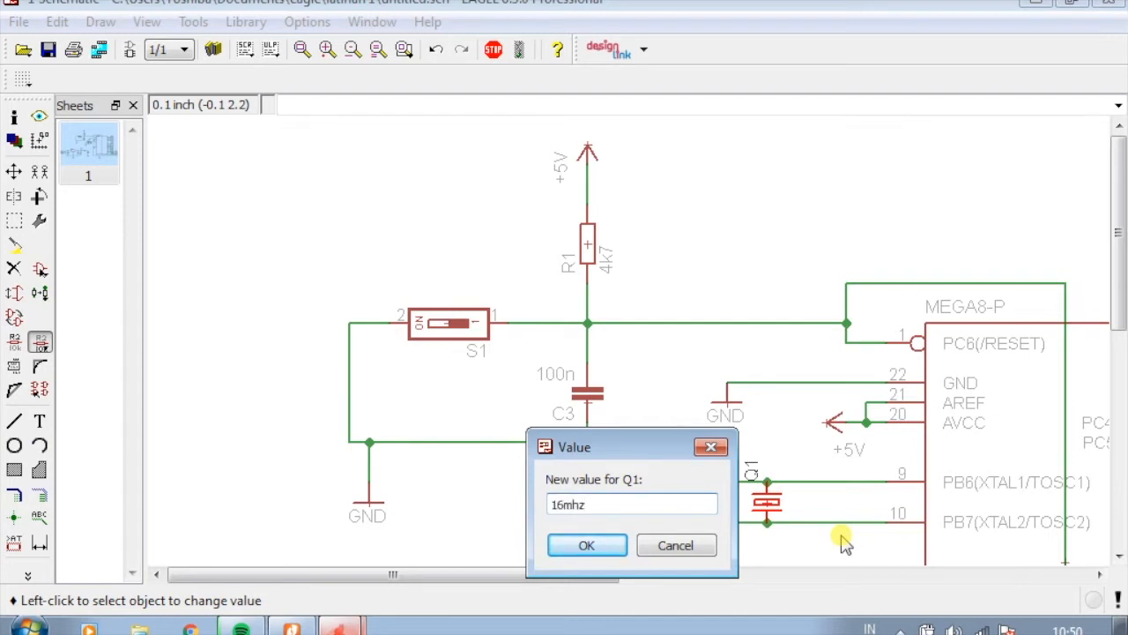
pyautogui.click(586, 546)
# Set the value of the LED series resistor R2 to 330 ohm
pyautogui.scroll(-2, 631, 479)
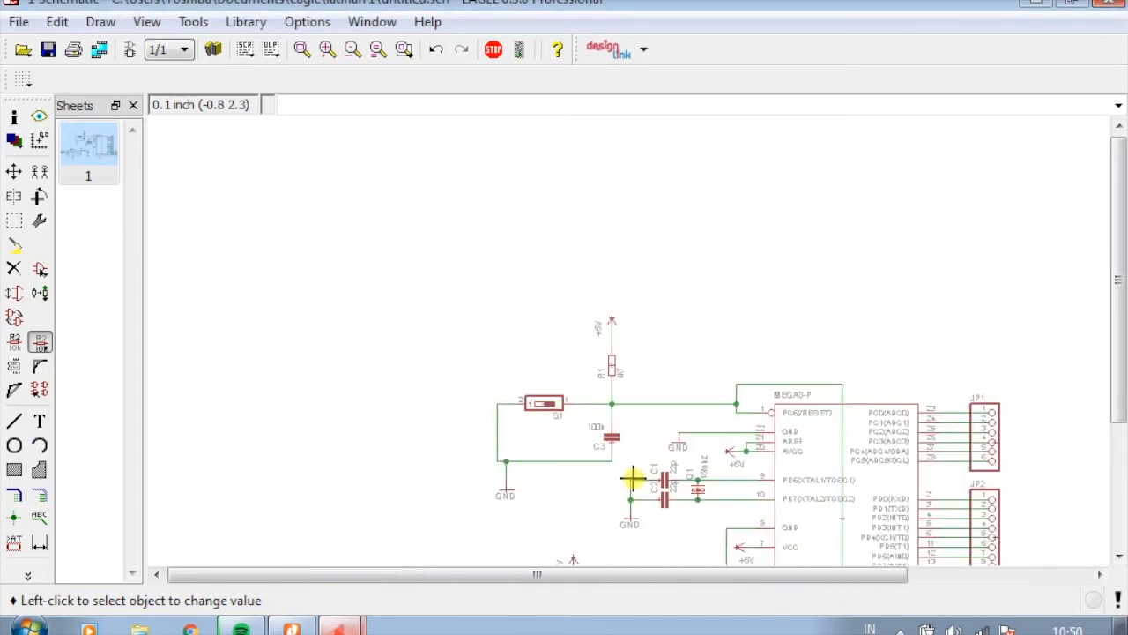
pyautogui.scroll(-2, 746, 365)
pyautogui.scroll(5, 783, 490)
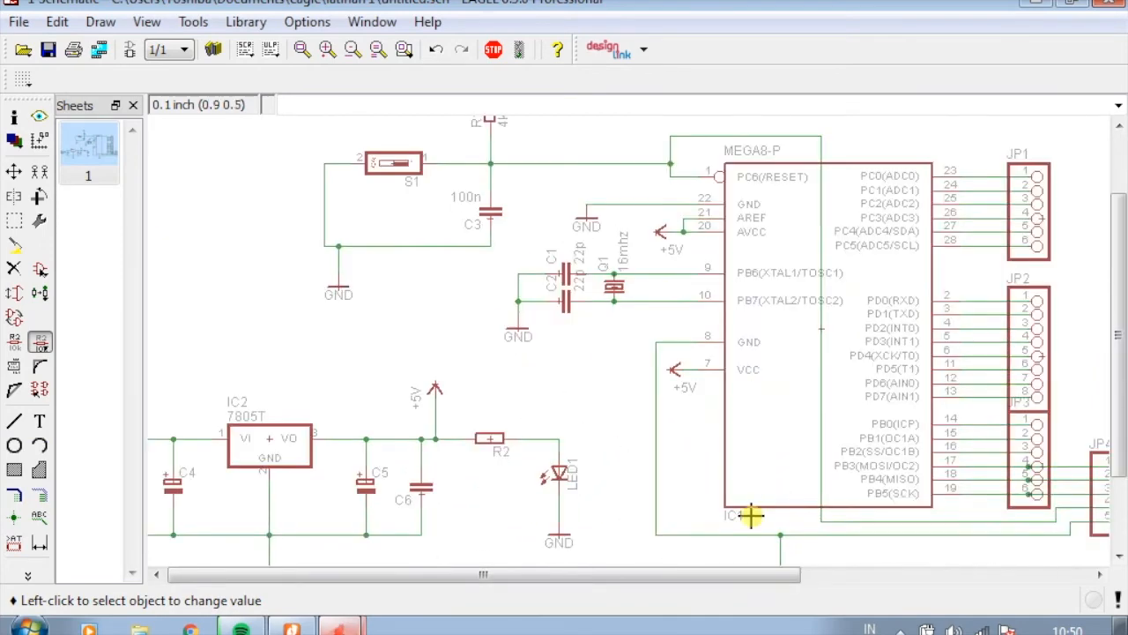
pyautogui.scroll(2, 604, 477)
pyautogui.click(457, 428)
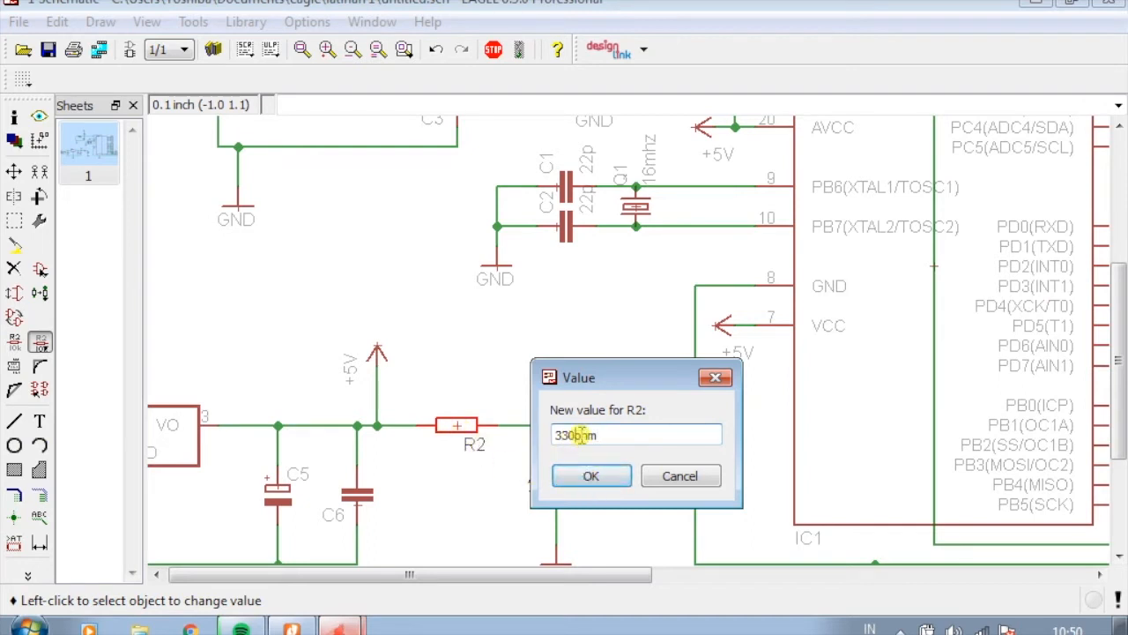
pyautogui.click(581, 476)
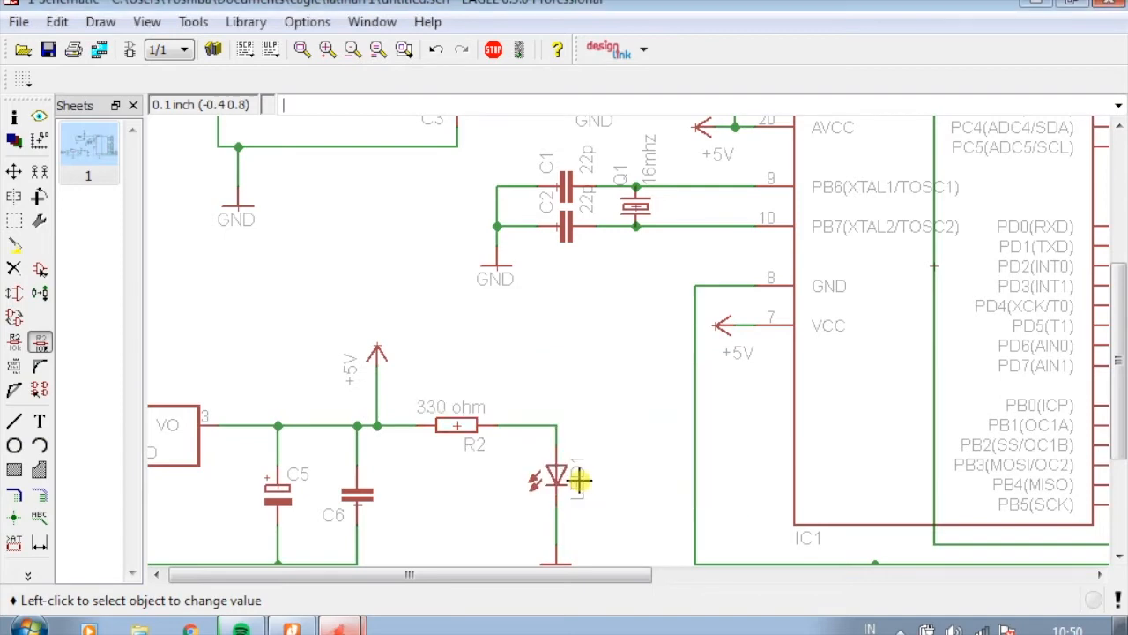
# Shorten the value of the LED series resistor R2 to 330, without the unit
pyautogui.scroll(-2, 444, 437)
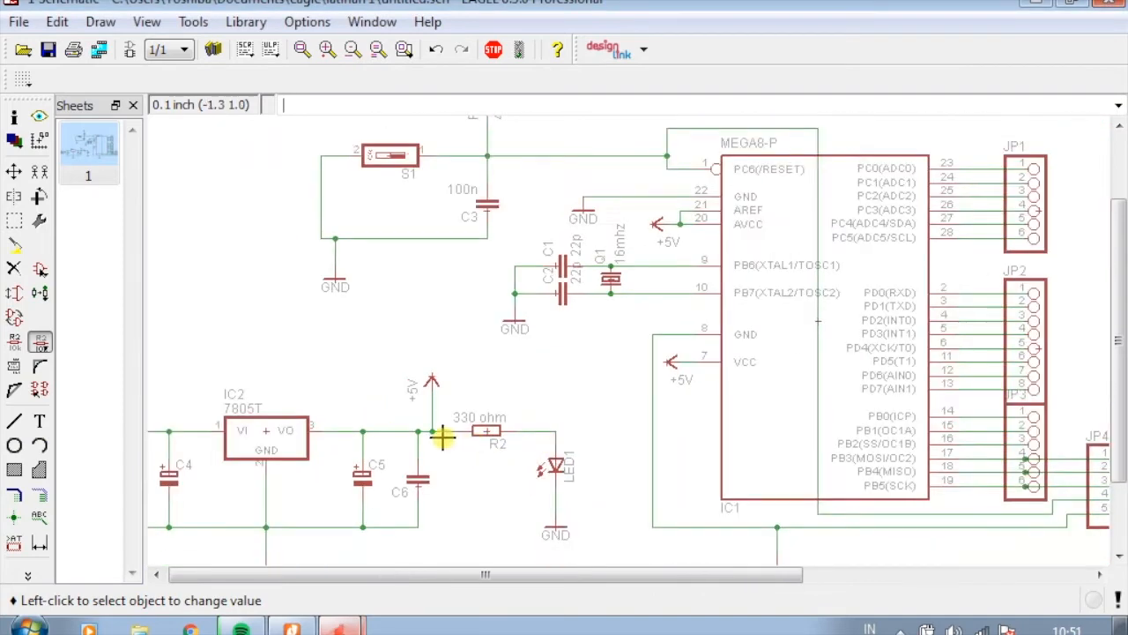
pyautogui.scroll(3, 496, 433)
pyautogui.click(516, 426)
pyautogui.write('330')
pyautogui.click(668, 468)
# Set the value of capacitor C6 at the 7805 output to 100n
pyautogui.scroll(-2, 653, 426)
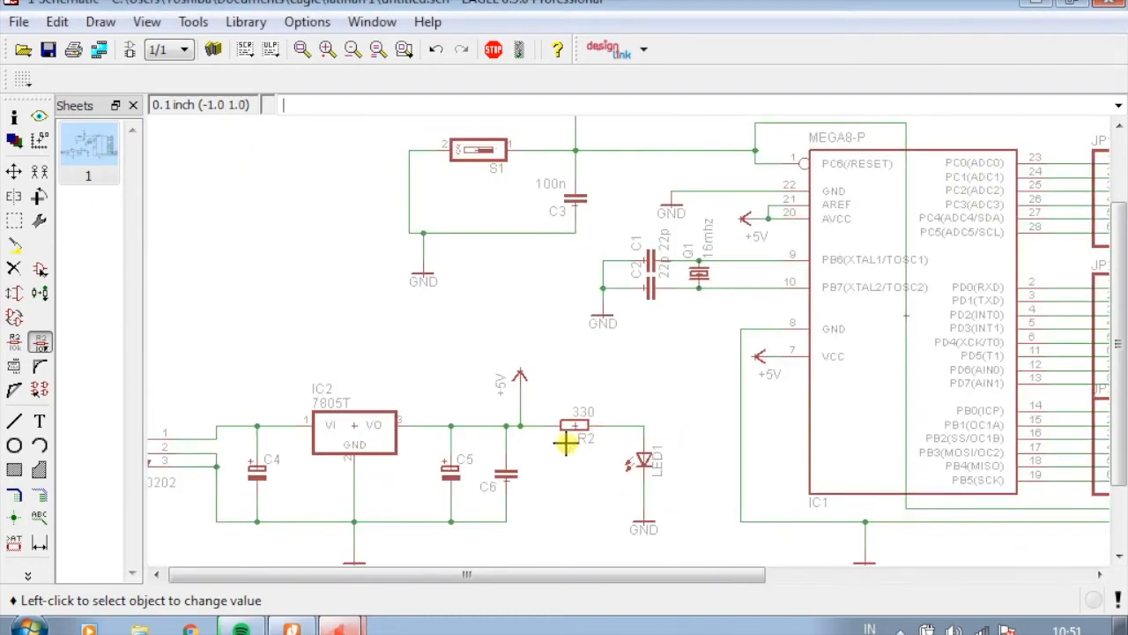
pyautogui.scroll(2, 548, 439)
pyautogui.scroll(-2, 559, 403)
pyautogui.scroll(-1, 529, 445)
pyautogui.click(537, 439)
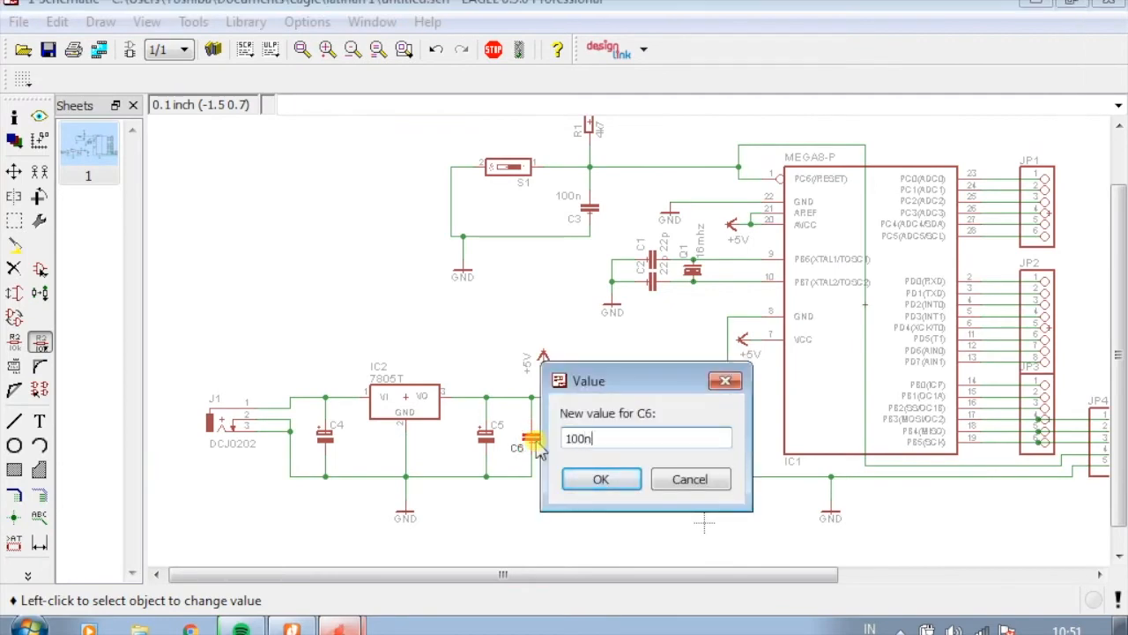
pyautogui.write('100n')
pyautogui.press('Return')
# Check the electrolytic capacitor values in the mega8 PDF and set C5 at the regulator output to 100uF
pyautogui.scroll(1, 451, 457)
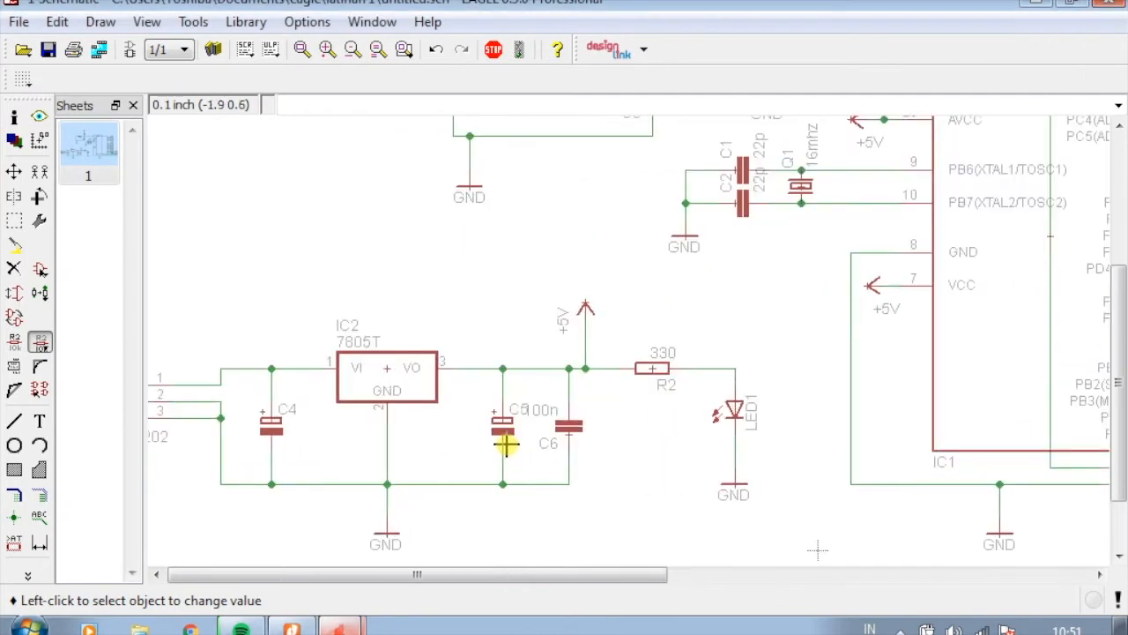
pyautogui.hotkey('alt', 'Tab')
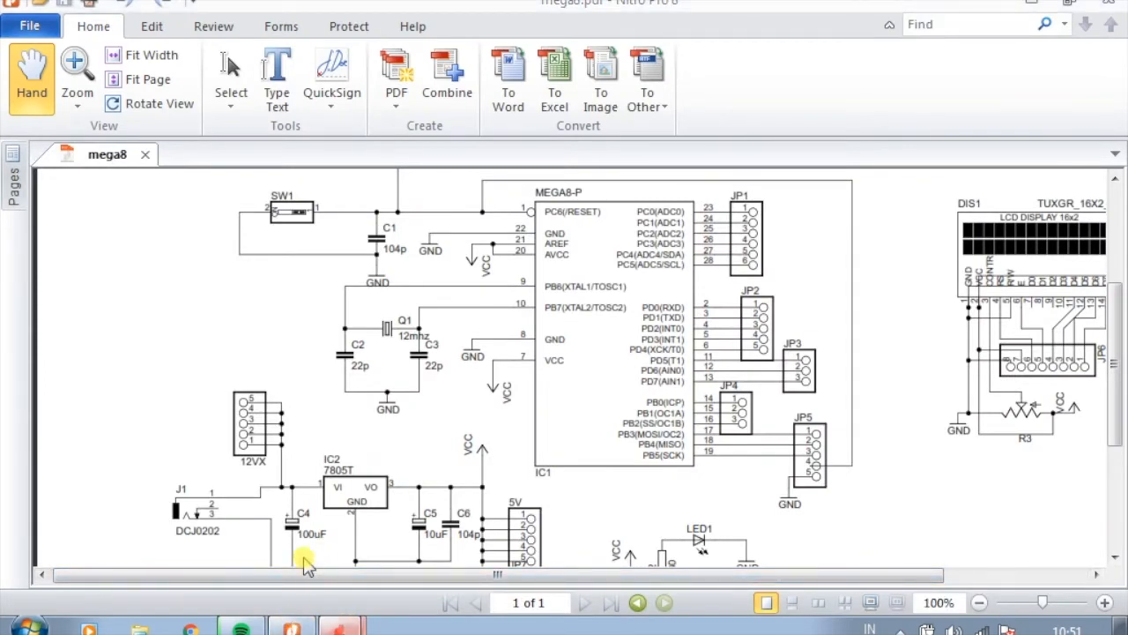
pyautogui.hotkey('alt', 'Tab')
pyautogui.scroll(1, 511, 423)
pyautogui.click(504, 412)
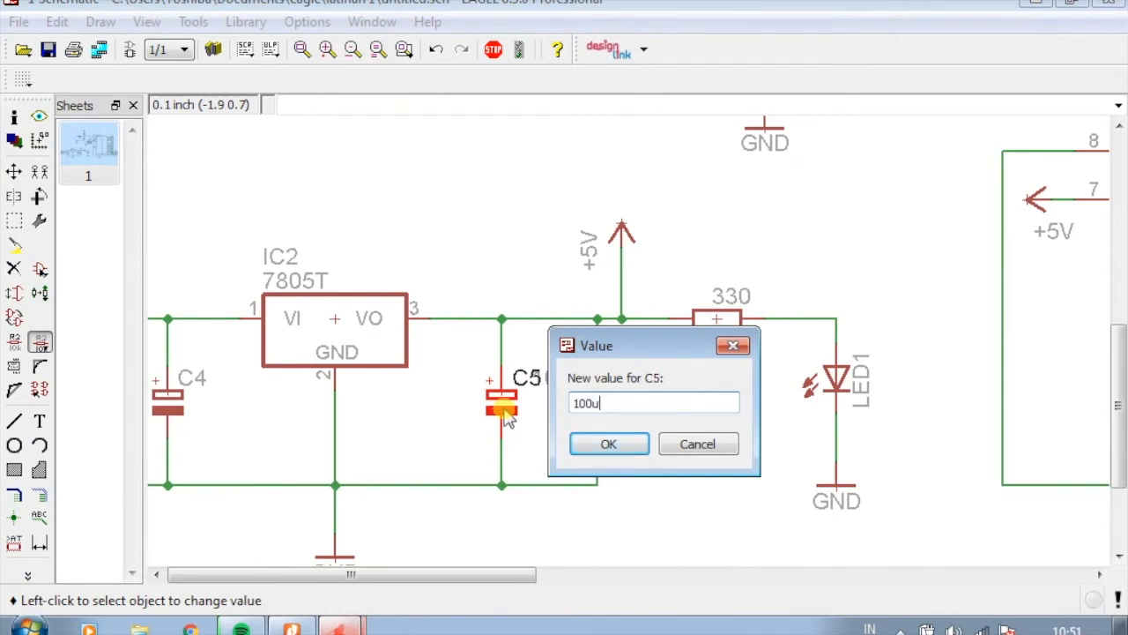
pyautogui.press('Return')
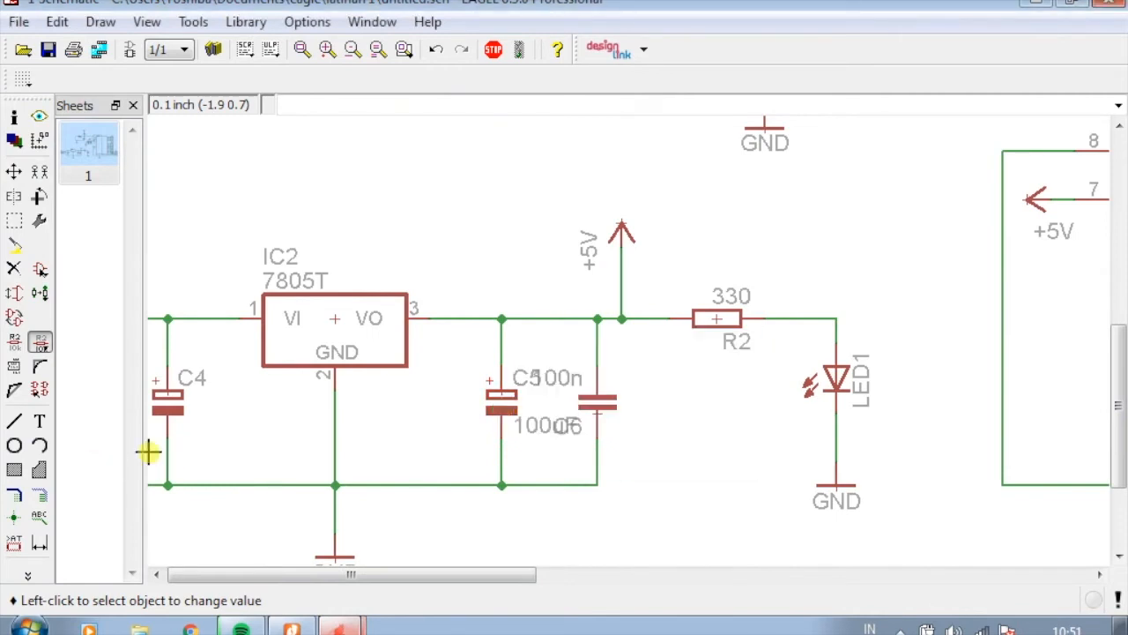
# Set the value of electrolytic capacitor C4 at the 7805 input to 100uF, with a lowercase u
pyautogui.click(167, 413)
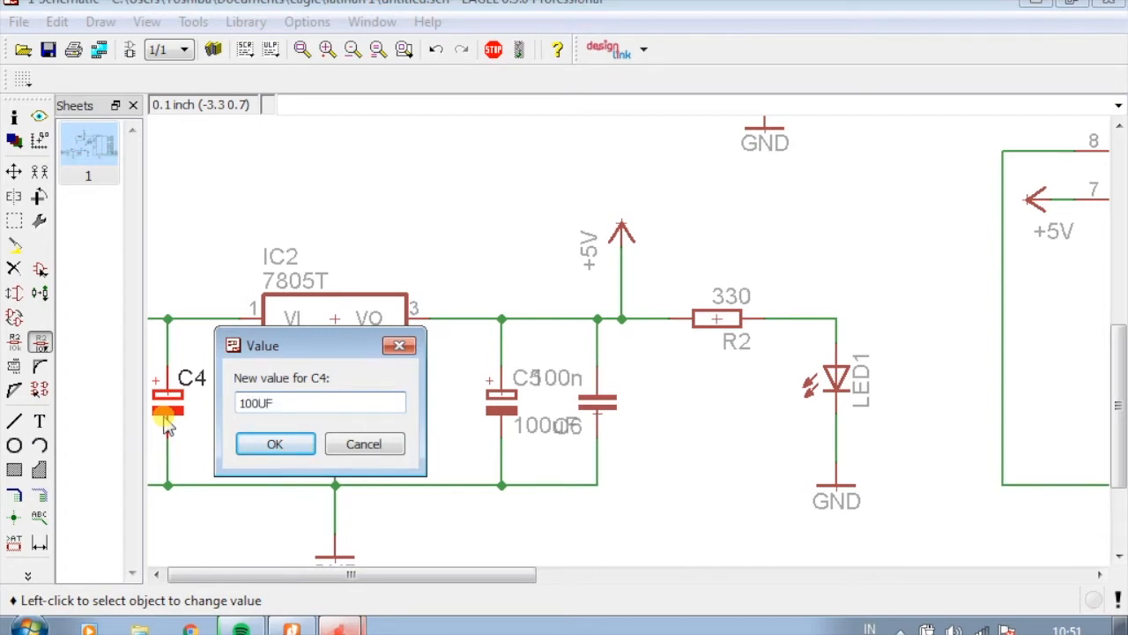
pyautogui.click(276, 445)
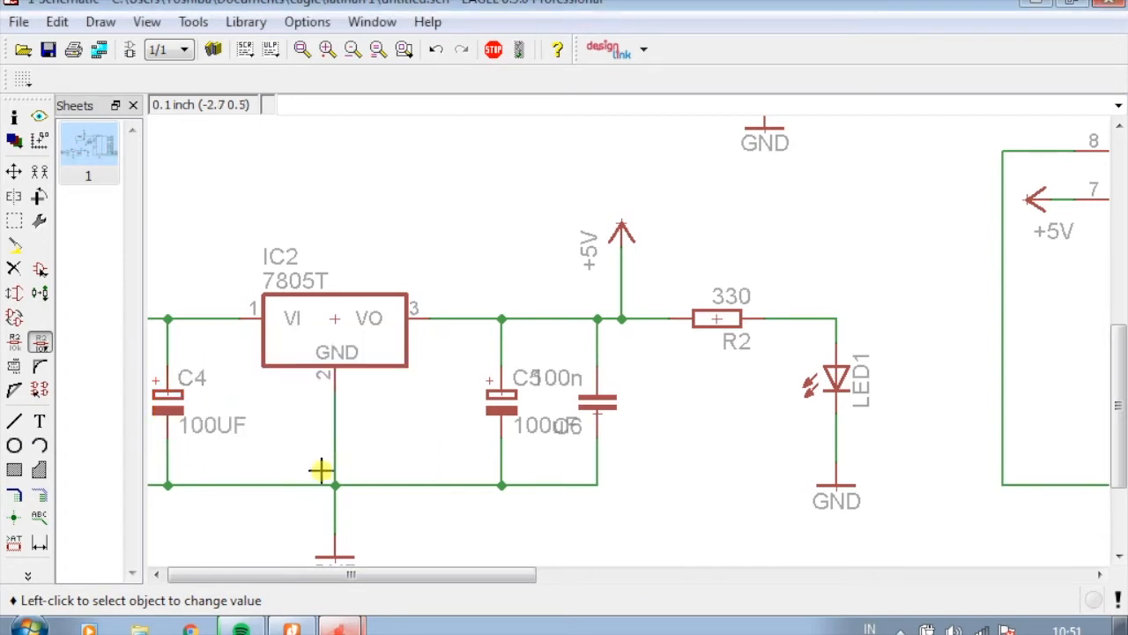
pyautogui.click(180, 415)
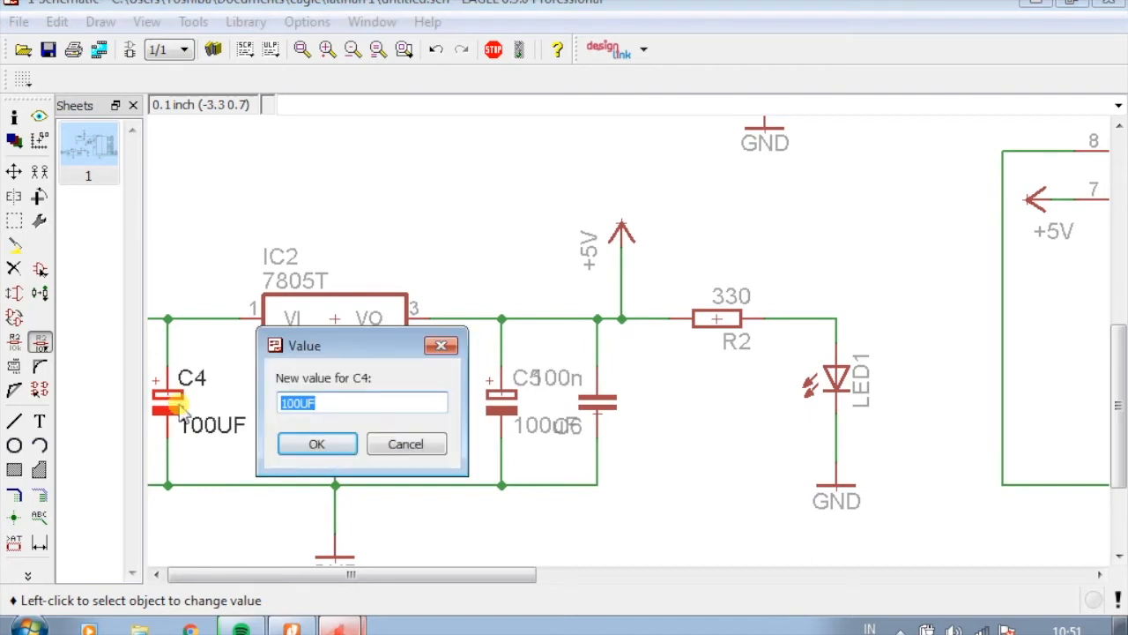
pyautogui.press('Right')
pyautogui.press('Left')
pyautogui.click(351, 444)
# Rename the five-pin header JP4 beside the microcontroller as DOWNLOADER
pyautogui.scroll(-4, 458, 462)
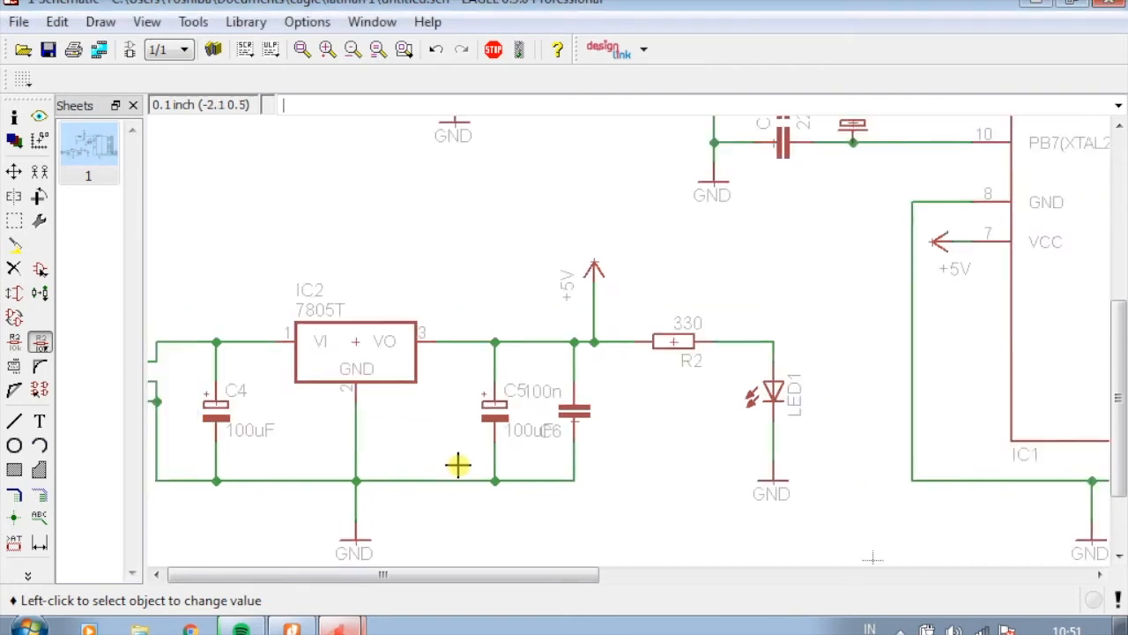
pyautogui.scroll(-1, 566, 453)
pyautogui.scroll(-1, 627, 430)
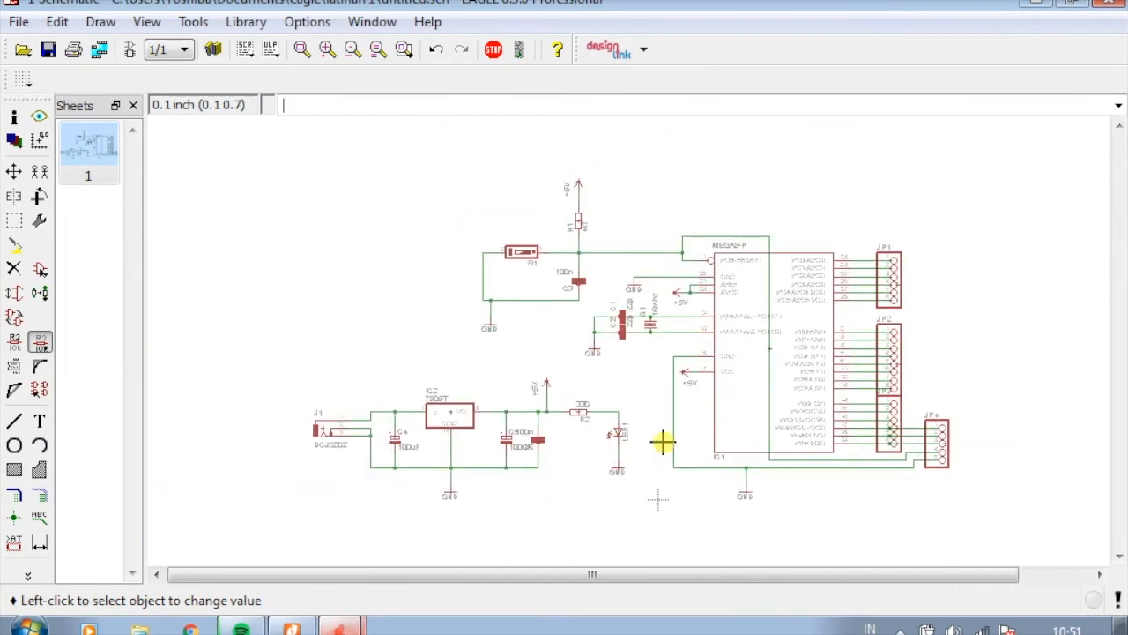
pyautogui.scroll(2, 699, 277)
pyautogui.scroll(1, 698, 277)
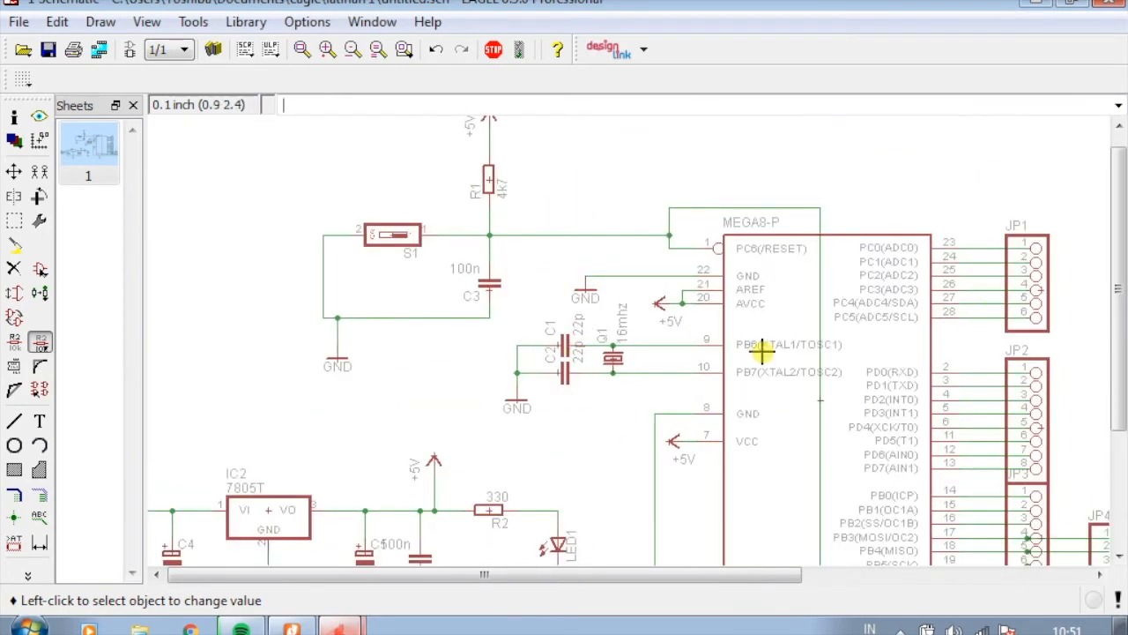
pyautogui.scroll(-2, 837, 403)
pyautogui.scroll(3, 981, 433)
pyautogui.scroll(2, 982, 285)
pyautogui.scroll(-1, 898, 297)
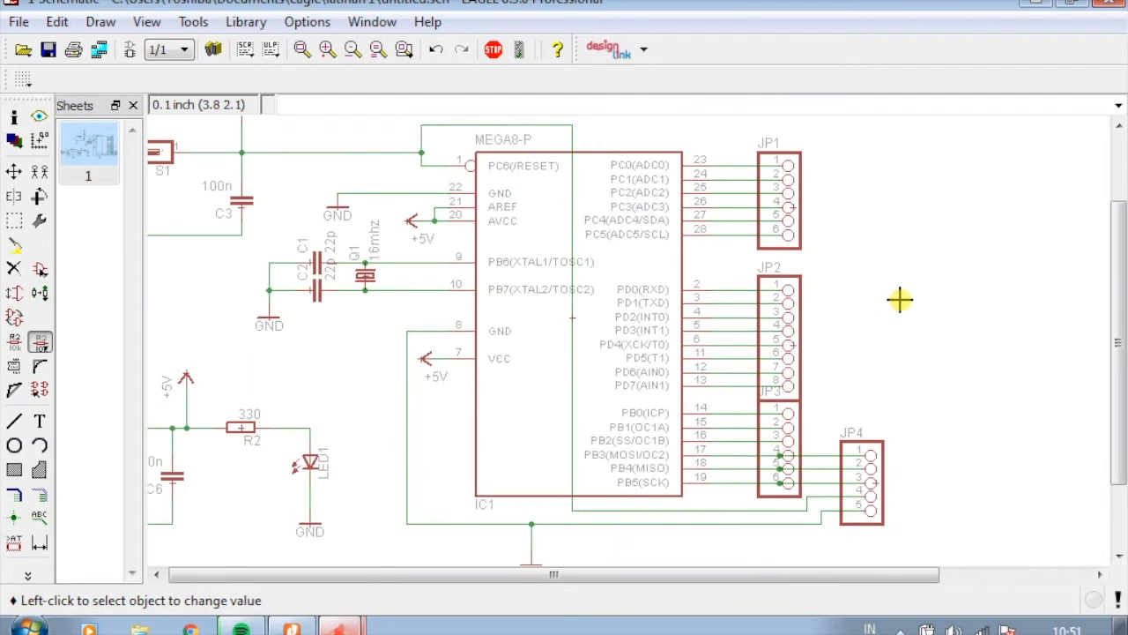
pyautogui.scroll(1, 931, 411)
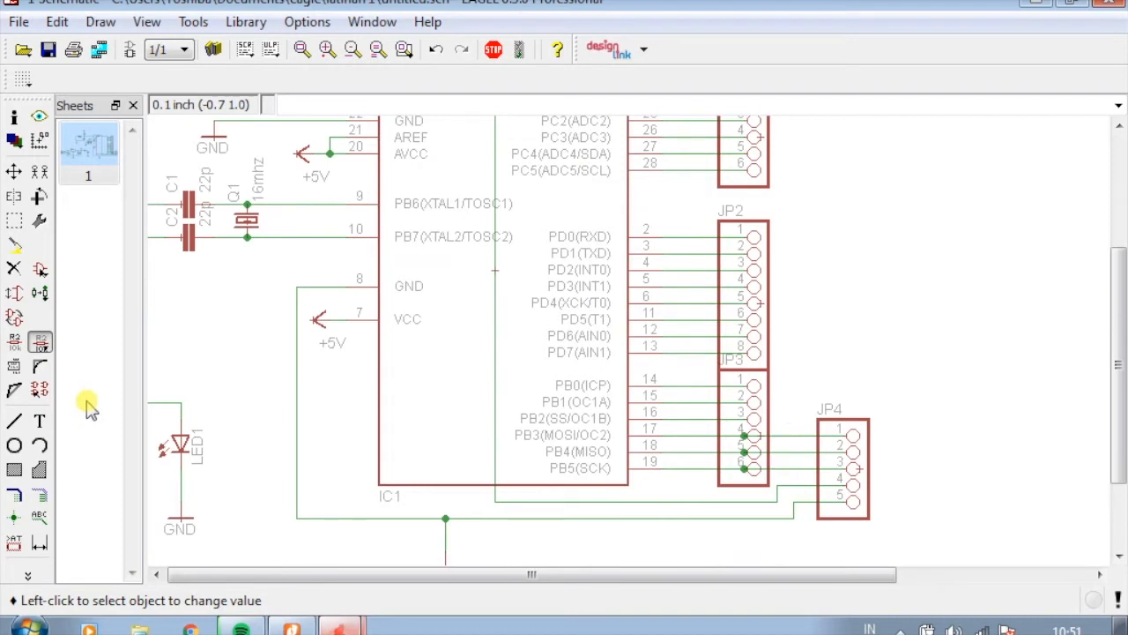
pyautogui.click(15, 342)
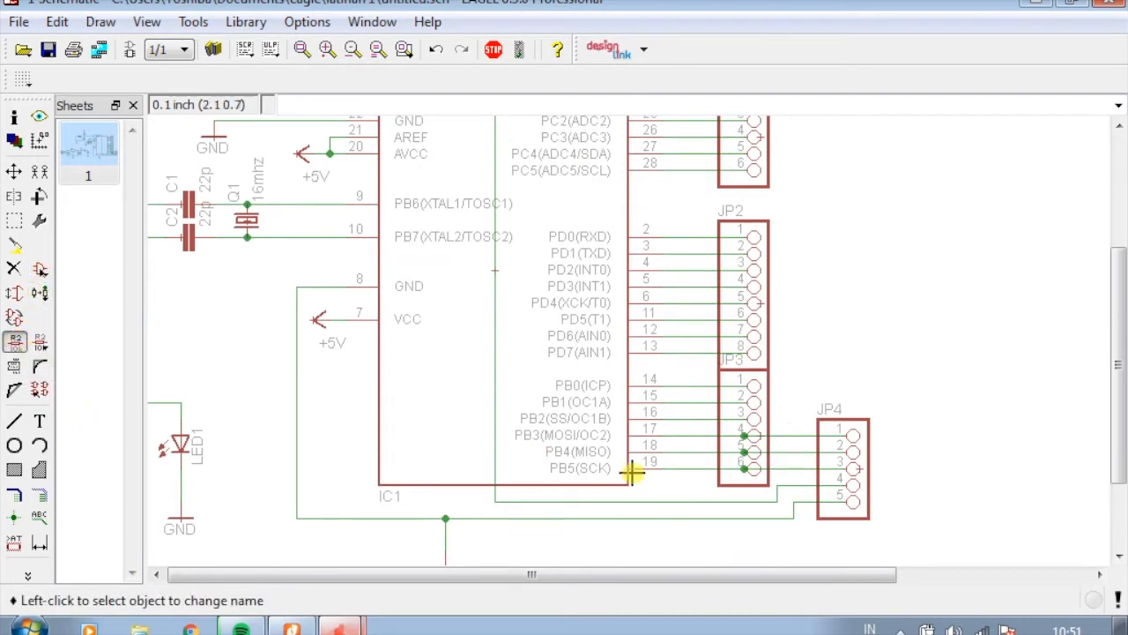
pyautogui.click(857, 472)
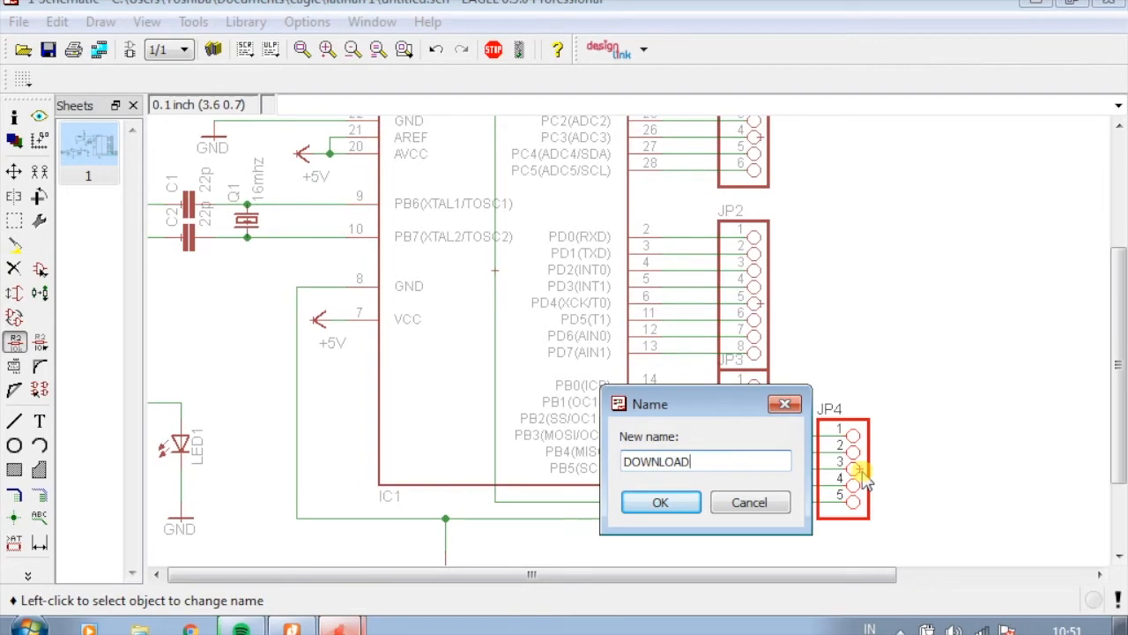
pyautogui.click(660, 499)
# Rename header JP1 on the PC0 to PC5 pins as ADC
pyautogui.scroll(-2, 754, 510)
pyautogui.scroll(2, 774, 327)
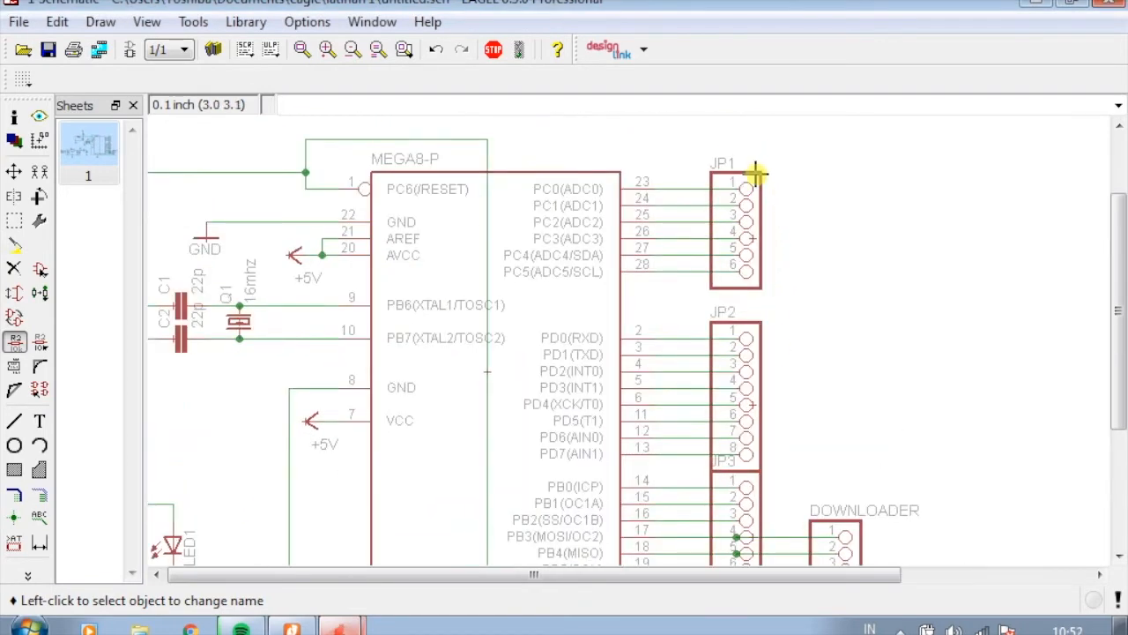
pyautogui.click(747, 238)
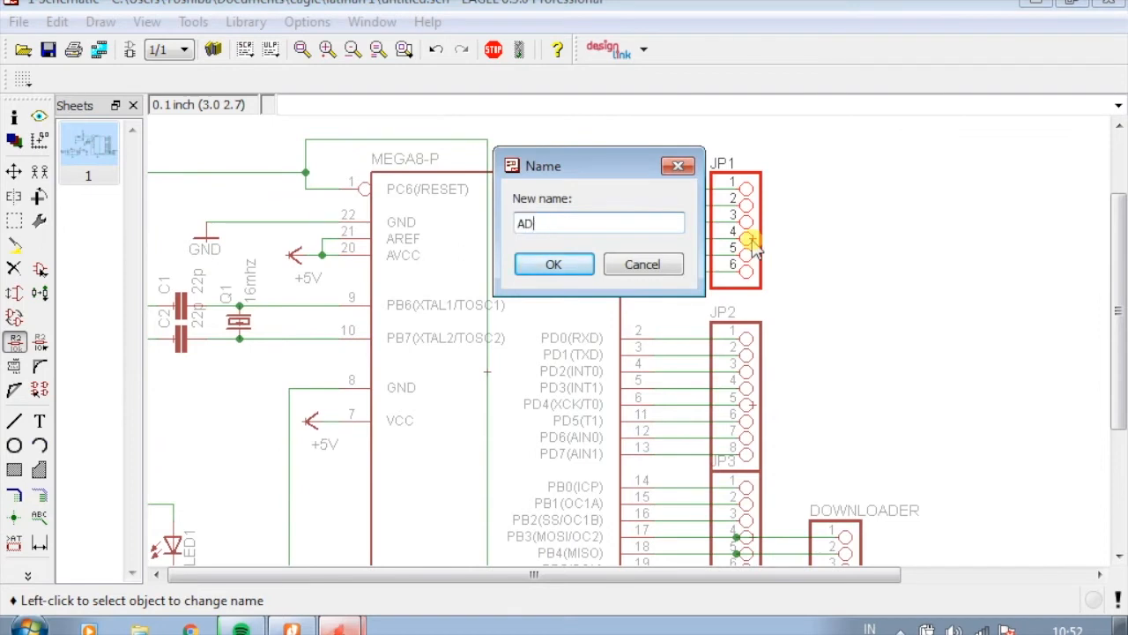
pyautogui.click(564, 264)
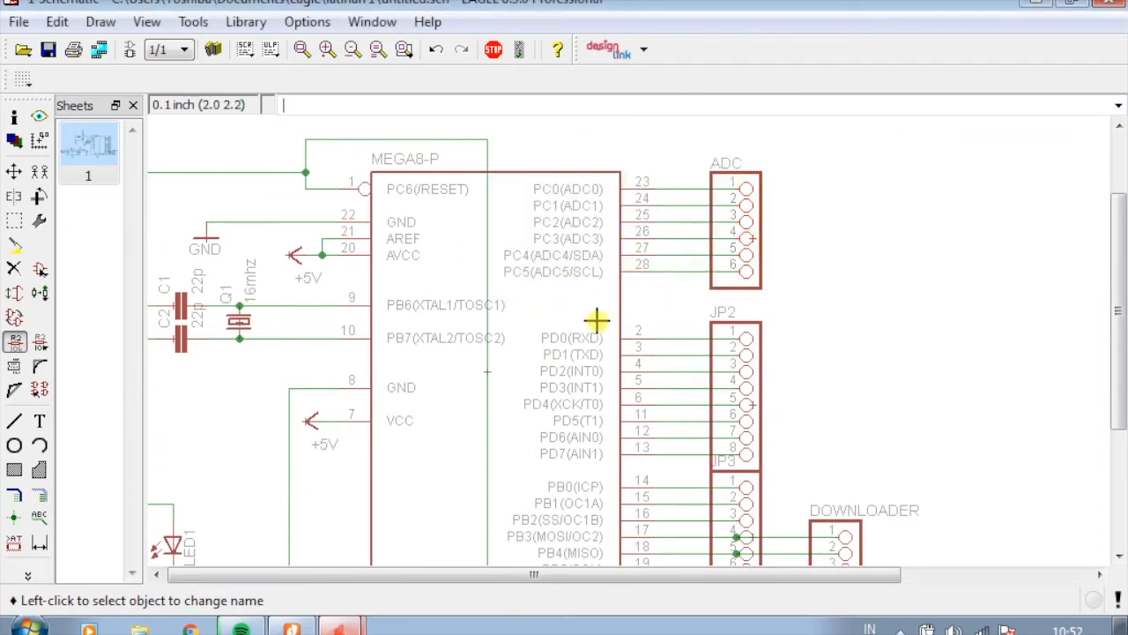
# Rename the eight-pin header JP2 on the PD0 to PD7 pins as PORTD
pyautogui.scroll(1, 792, 410)
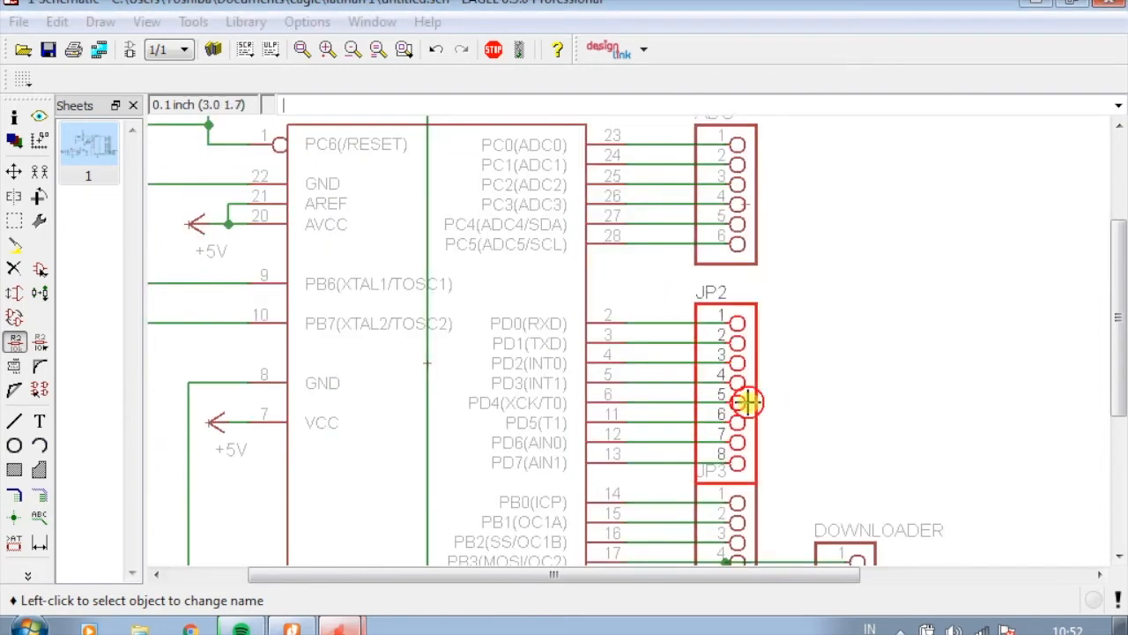
pyautogui.click(747, 404)
pyautogui.write('PORTD')
pyautogui.click(571, 419)
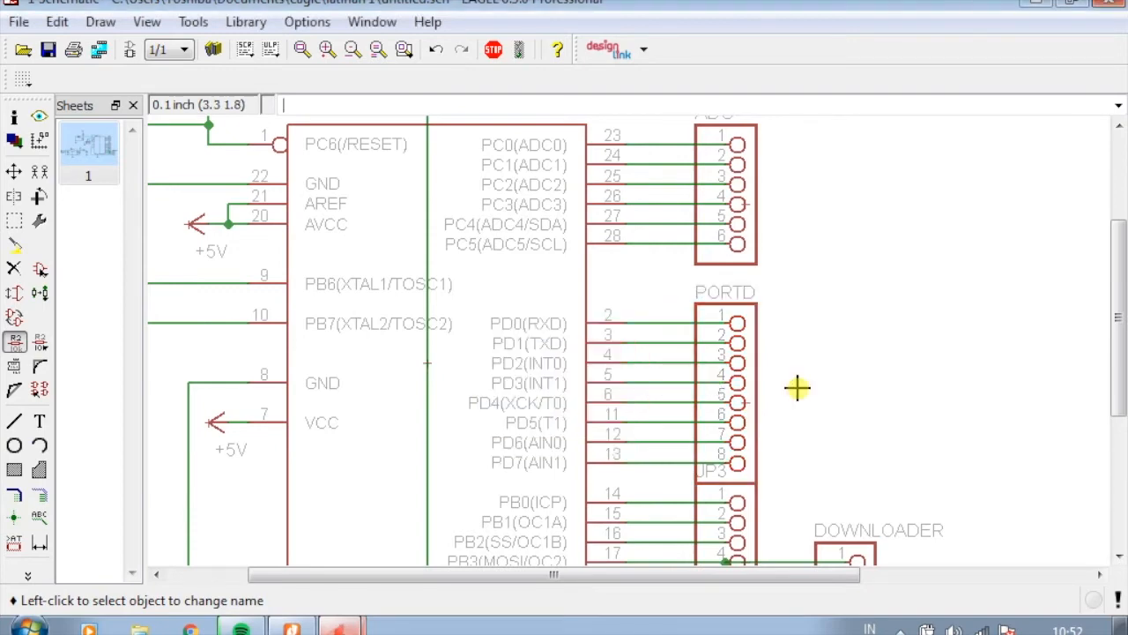
# Rename the six-pin header JP3 on the PB0 to PB5 pins as PORTB
pyautogui.scroll(-1, 776, 501)
pyautogui.scroll(1, 775, 507)
pyautogui.click(756, 501)
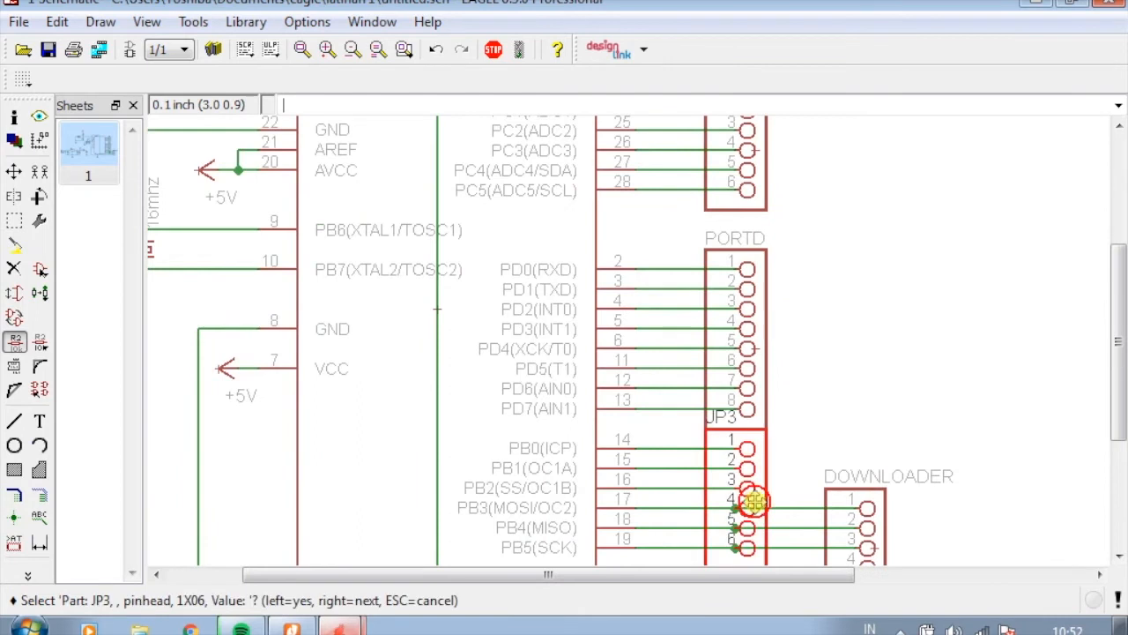
pyautogui.click(756, 502)
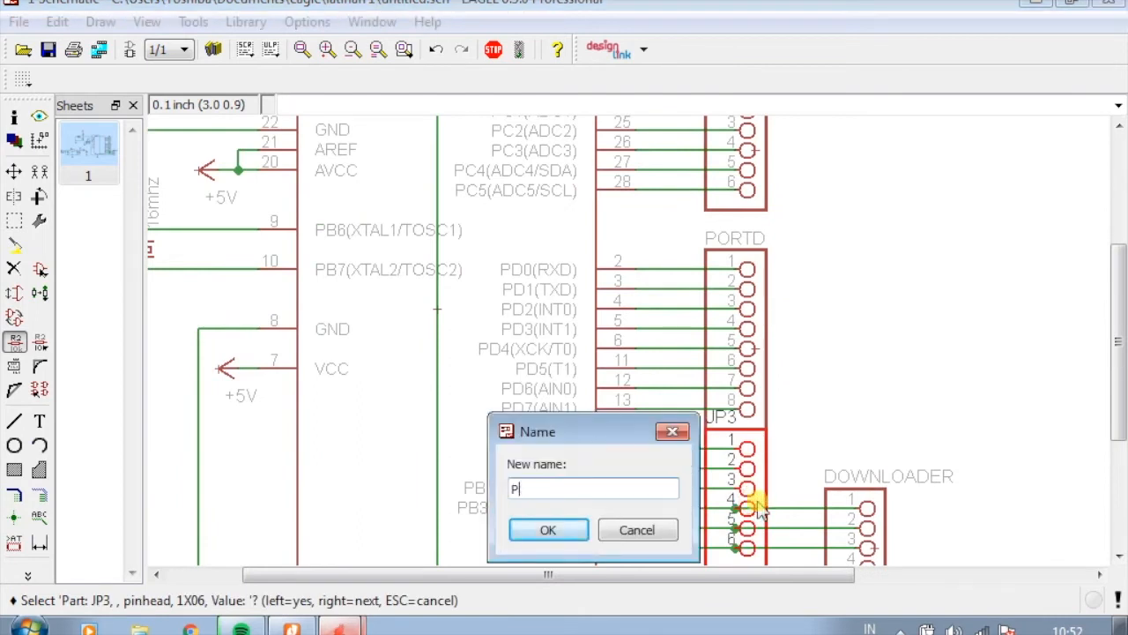
pyautogui.write('PORTB')
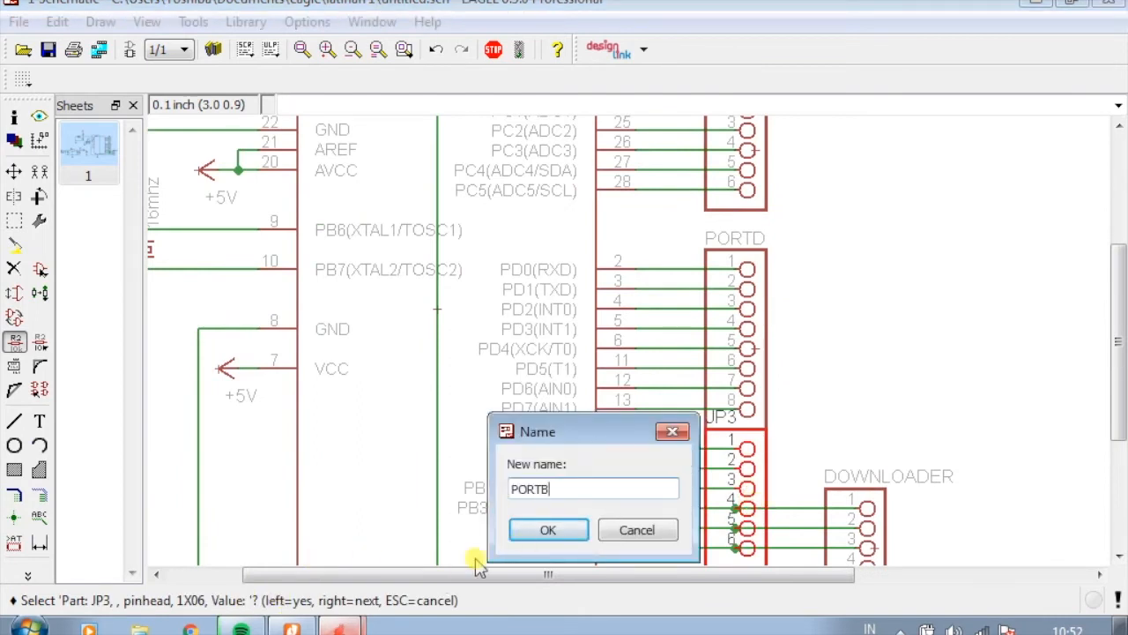
pyautogui.click(547, 530)
# Create the board layout from the finished schematic and maximize the board window
pyautogui.scroll(-3, 827, 393)
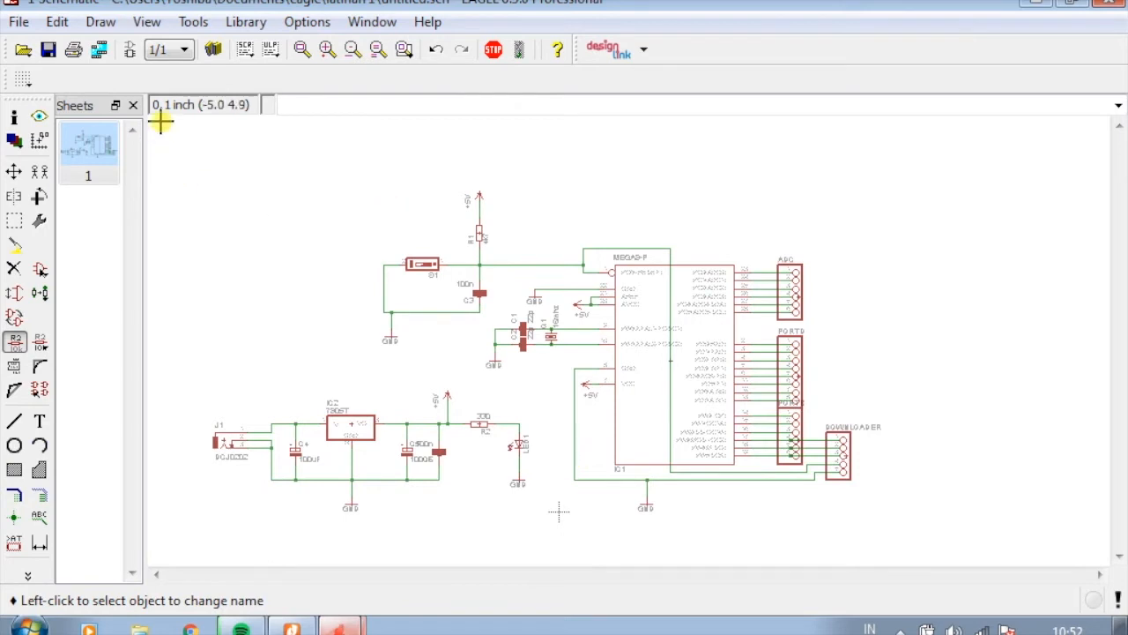
pyautogui.click(130, 53)
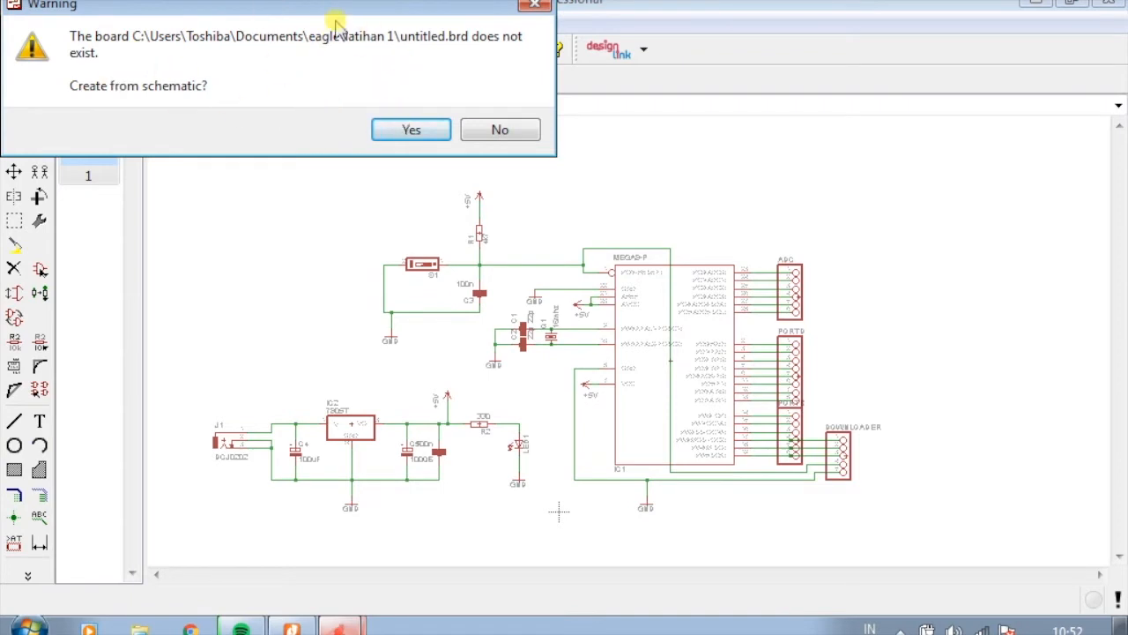
pyautogui.click(410, 130)
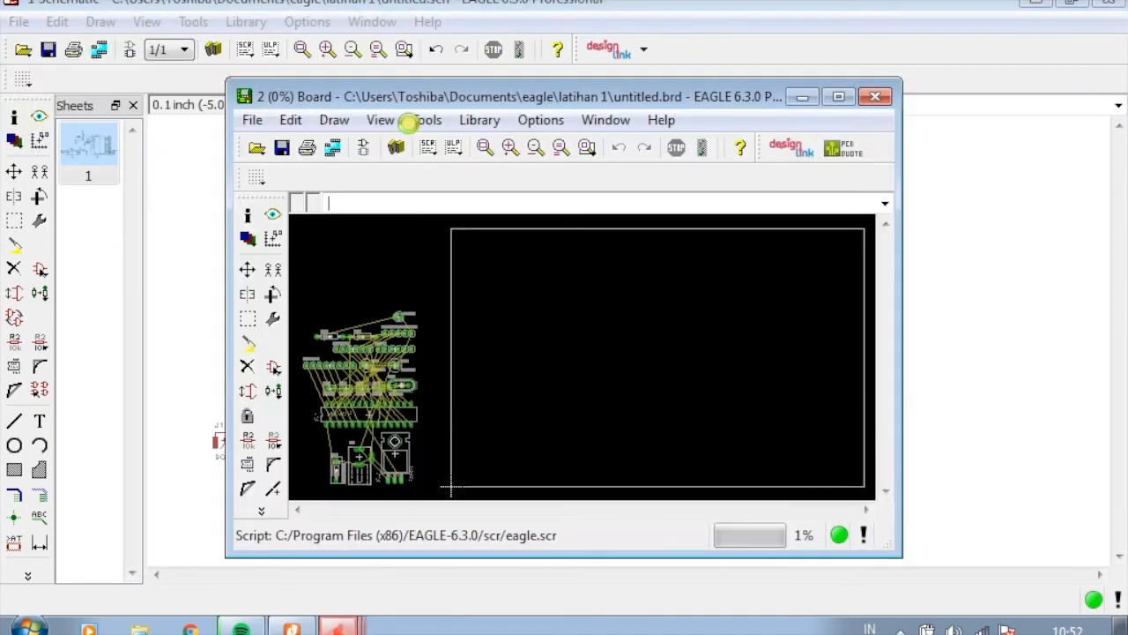
pyautogui.click(838, 97)
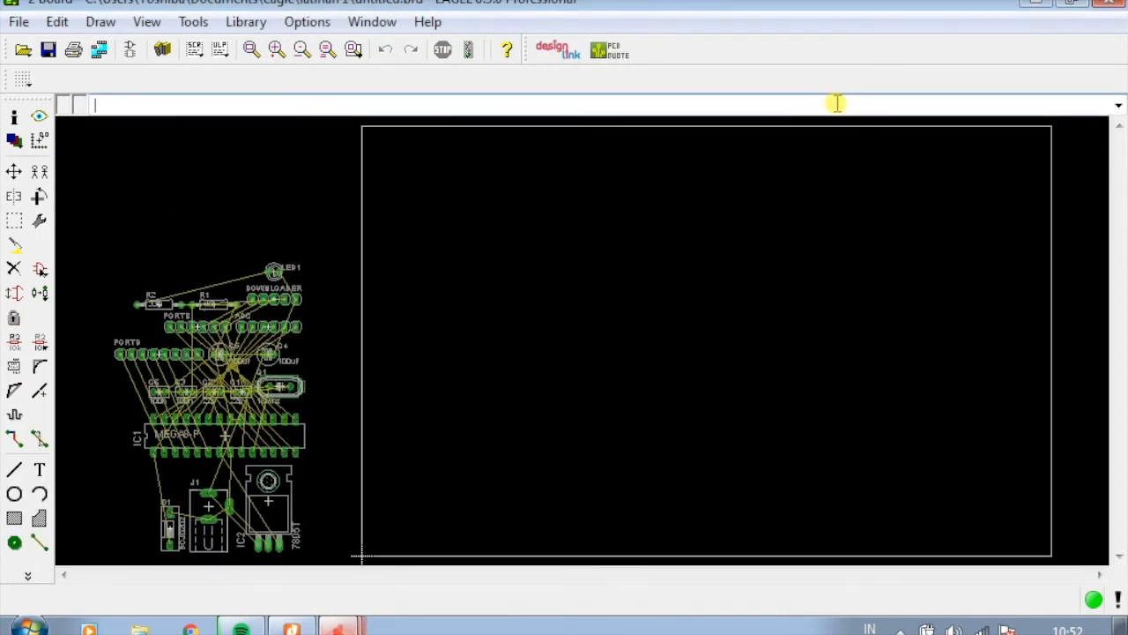
# Move the MEGA8-P chip IC1 from the parts cluster to the middle of the board outline
pyautogui.click(14, 171)
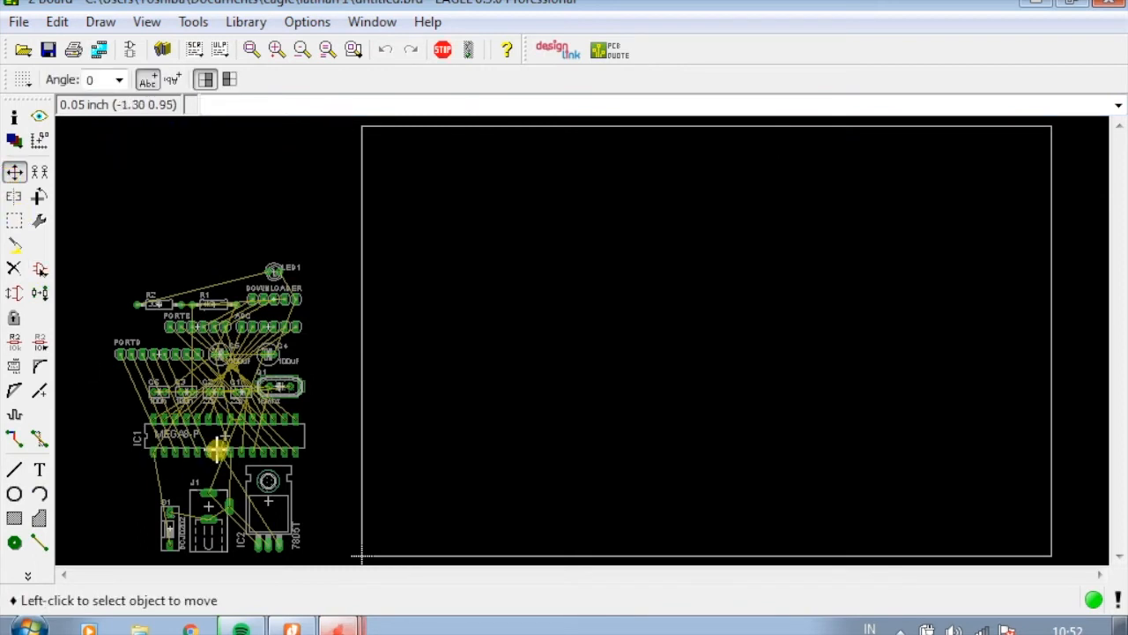
pyautogui.click(225, 441)
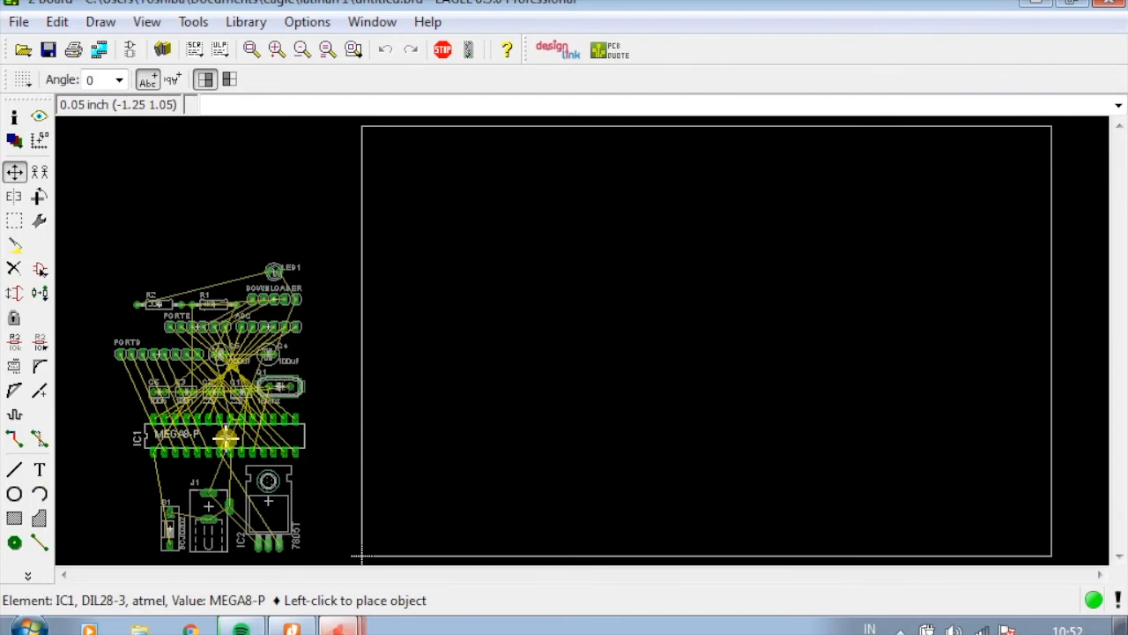
pyautogui.click(598, 321)
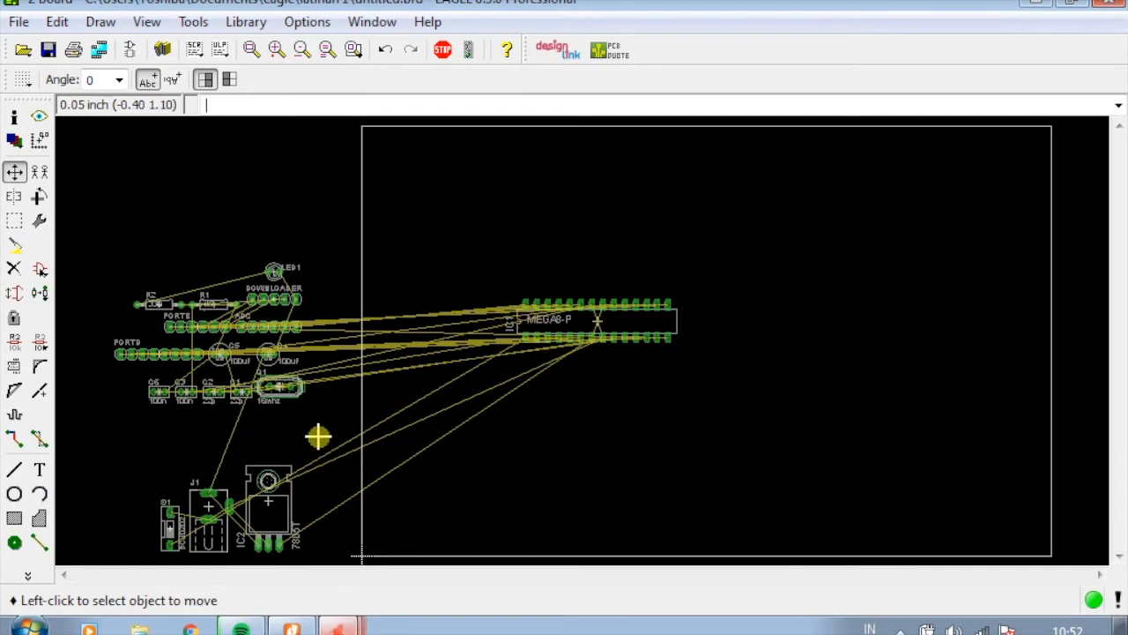
# Place the ADC header close above IC1, rotated 180 degrees and aligned so its airwires run straight to the chip pins
pyautogui.click(234, 326)
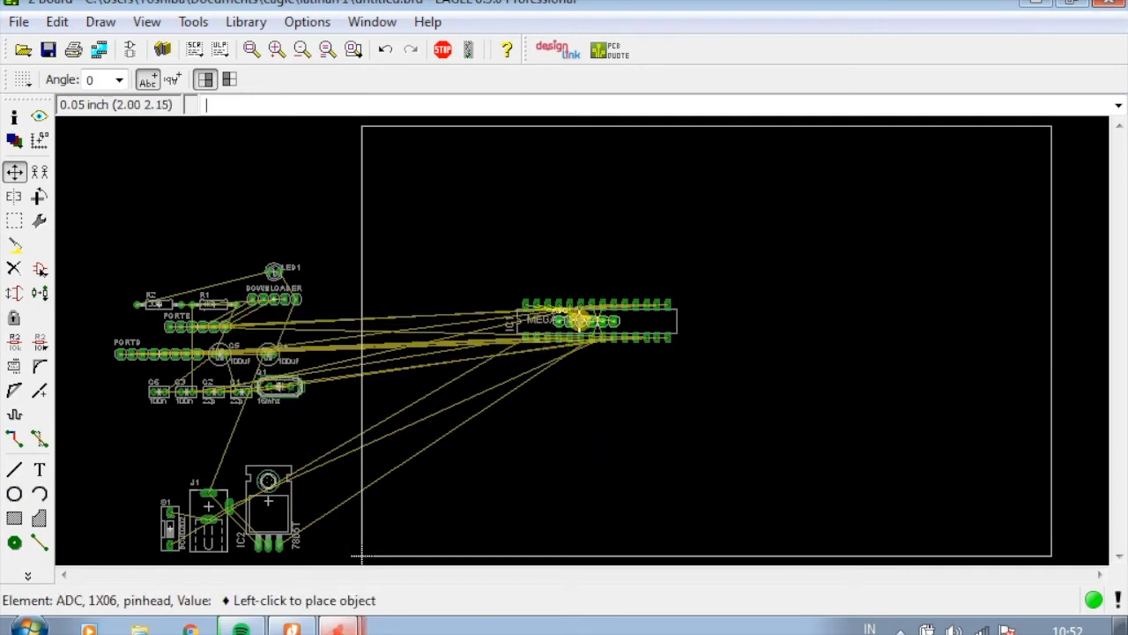
pyautogui.scroll(1, 573, 309)
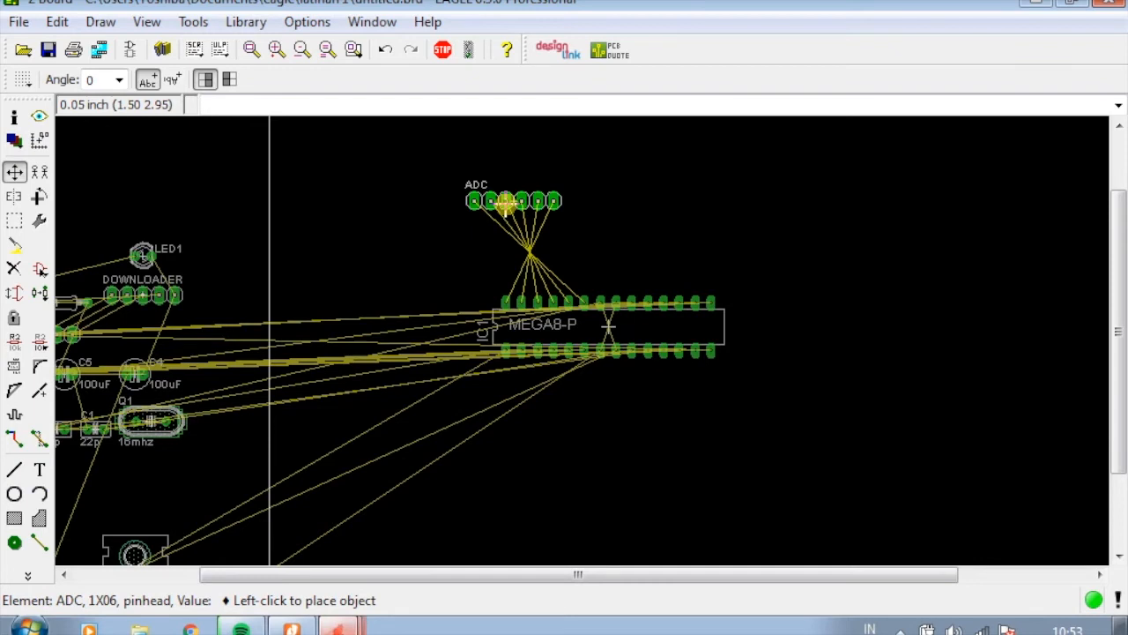
pyautogui.rightClick(504, 202)
pyautogui.rightClick(504, 203)
pyautogui.rightClick(504, 203)
pyautogui.rightClick(504, 203)
pyautogui.rightClick(504, 203)
pyautogui.rightClick(505, 203)
pyautogui.rightClick(504, 203)
pyautogui.rightClick(504, 203)
pyautogui.rightClick(504, 203)
pyautogui.rightClick(504, 203)
pyautogui.rightClick(504, 203)
pyautogui.rightClick(504, 203)
pyautogui.rightClick(504, 203)
pyautogui.rightClick(504, 203)
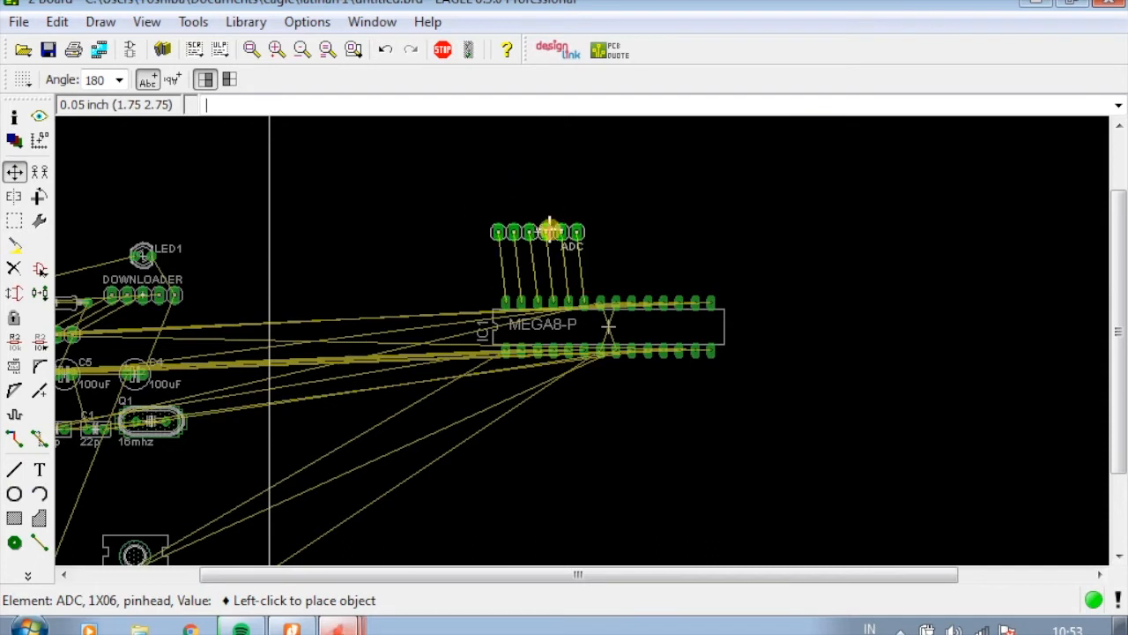
pyautogui.click(553, 224)
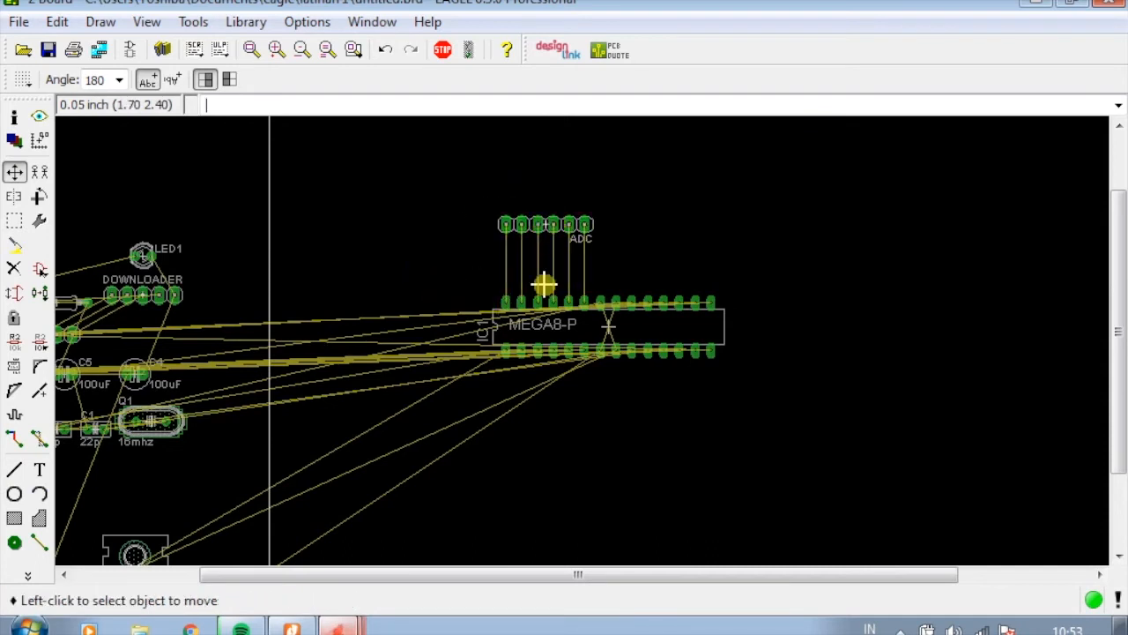
pyautogui.click(546, 224)
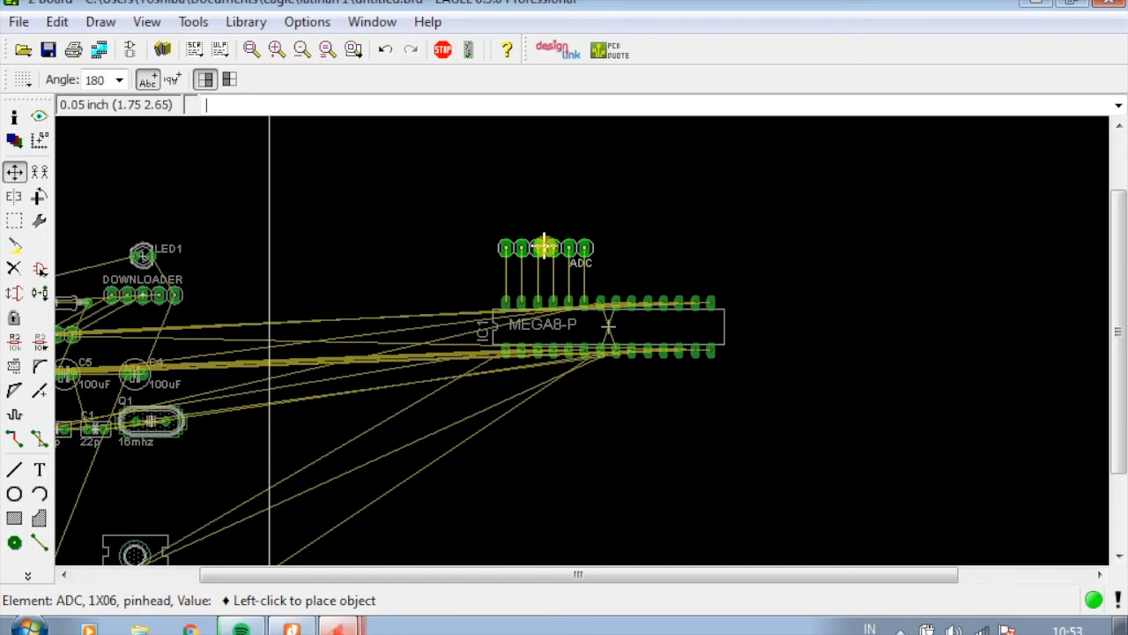
pyautogui.click(539, 239)
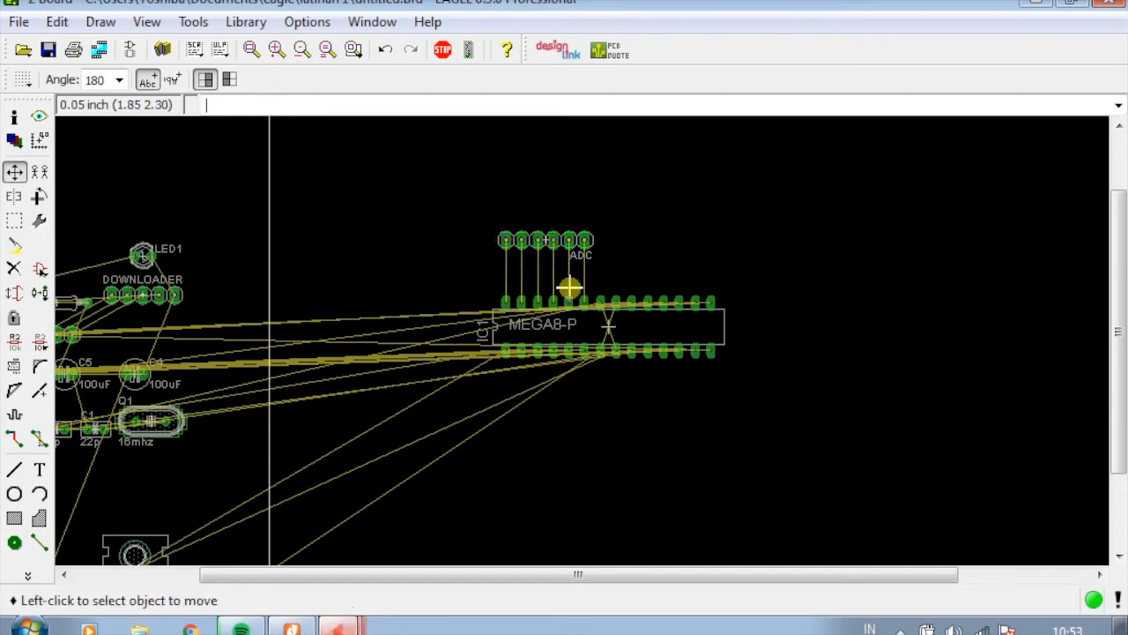
# Place the PORTD header below IC1 inside the board outline, unrotated
pyautogui.scroll(-2, 475, 308)
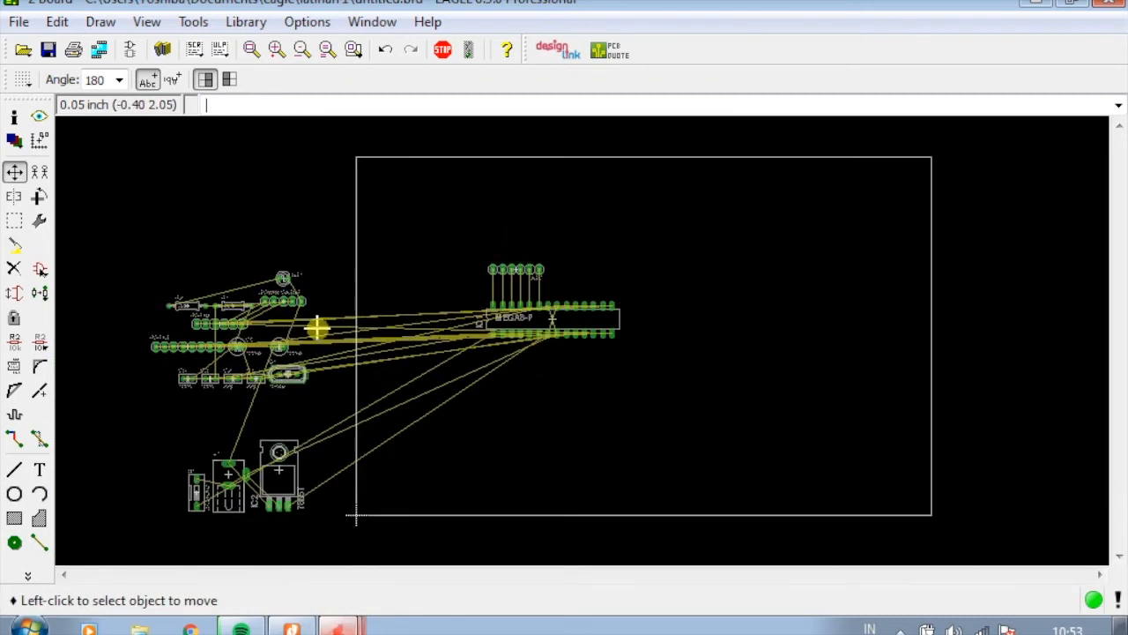
pyautogui.click(170, 346)
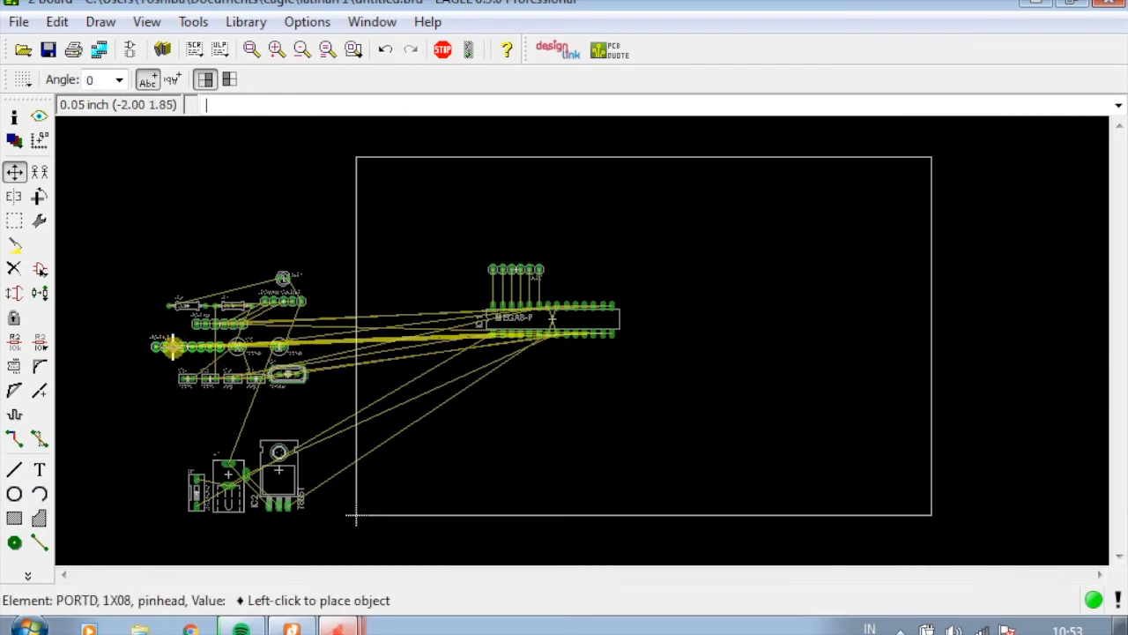
pyautogui.scroll(2, 568, 289)
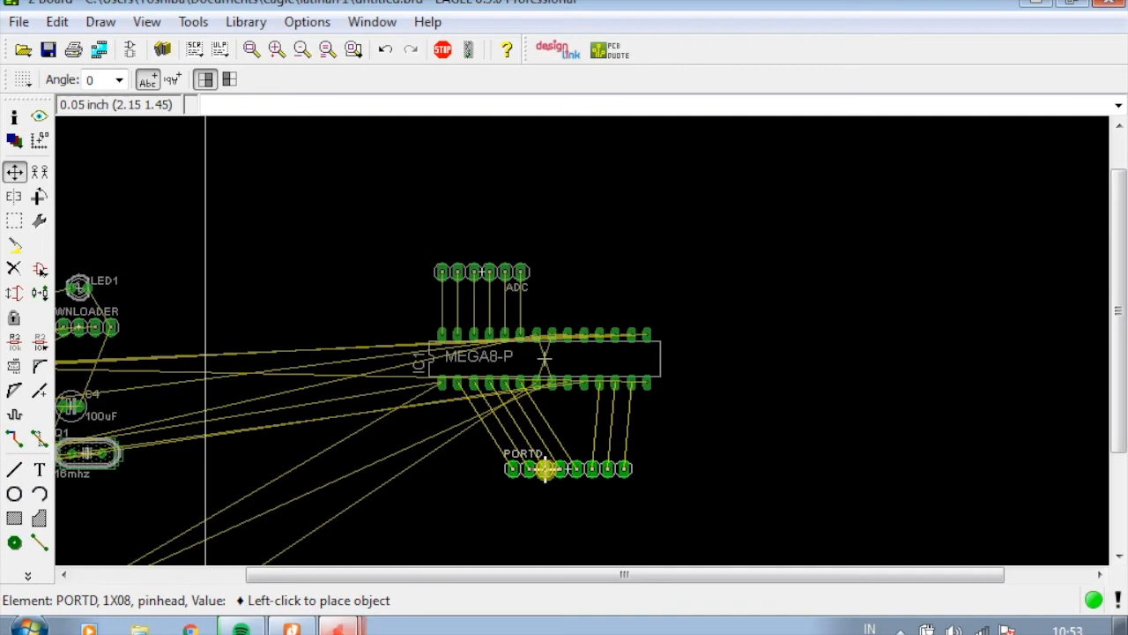
pyautogui.click(545, 470)
pyautogui.scroll(-4, 560, 483)
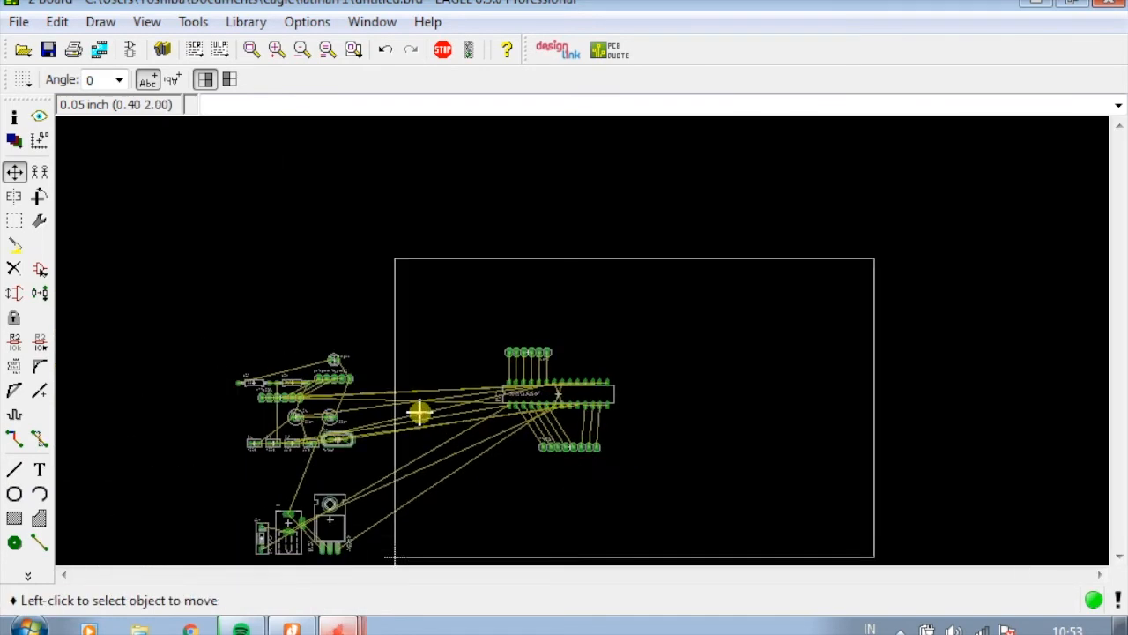
# Move the DOWNLOADER header from the parts cluster into the board outline, above the ADC header
pyautogui.scroll(2, 381, 511)
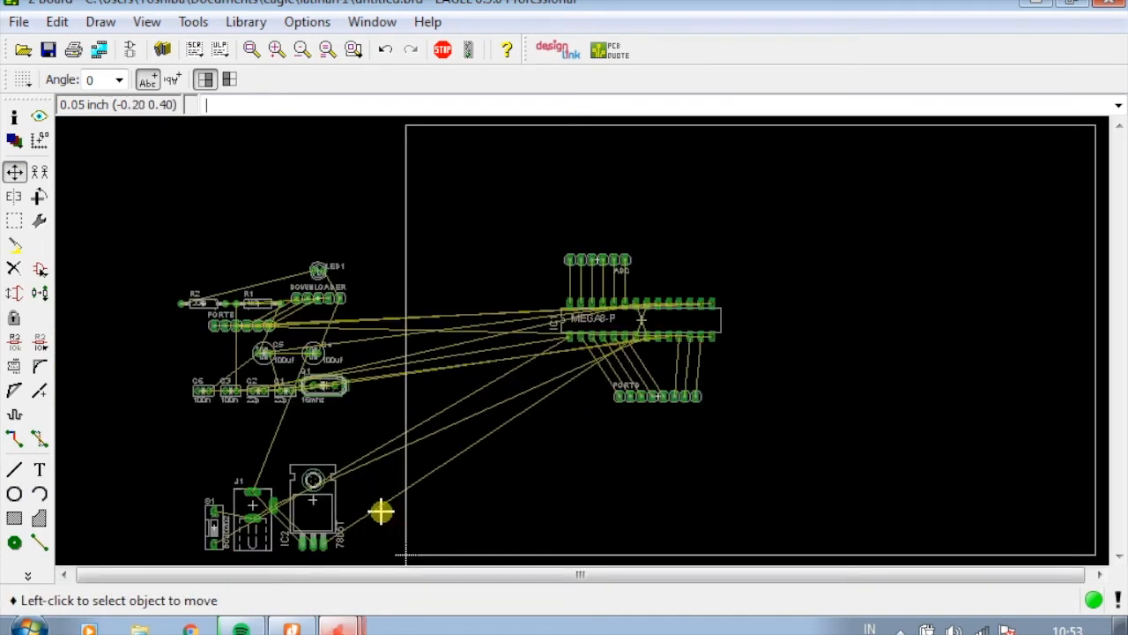
pyautogui.click(326, 300)
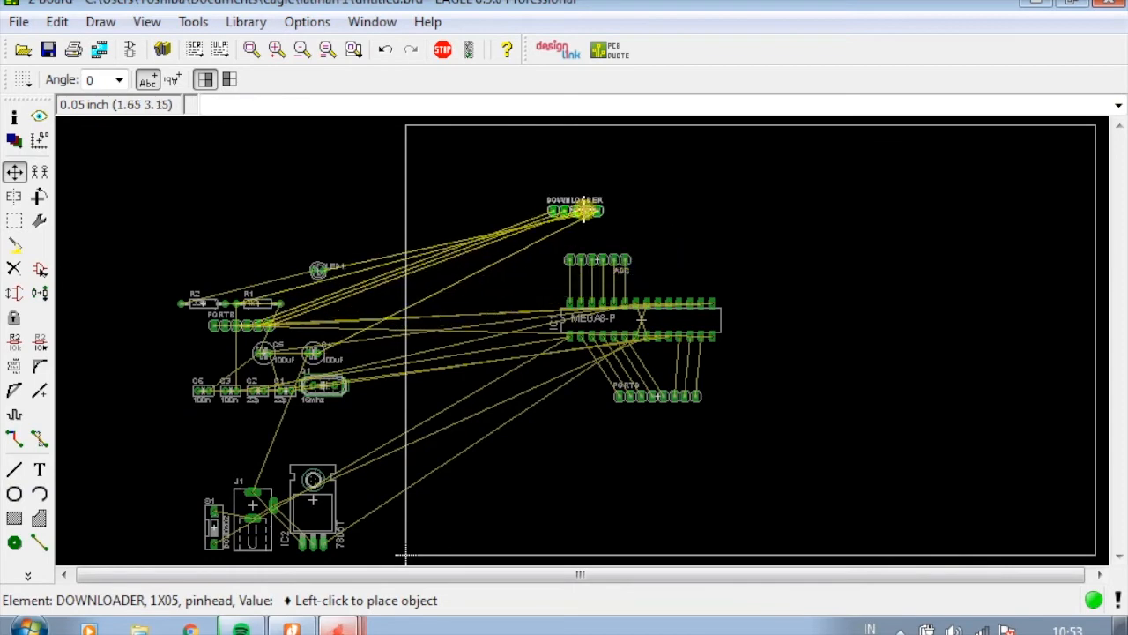
pyautogui.click(571, 210)
# Place the PORTB header beside the ADC header above IC1, rotated 180 degrees and aligned with its chip pins
pyautogui.click(226, 333)
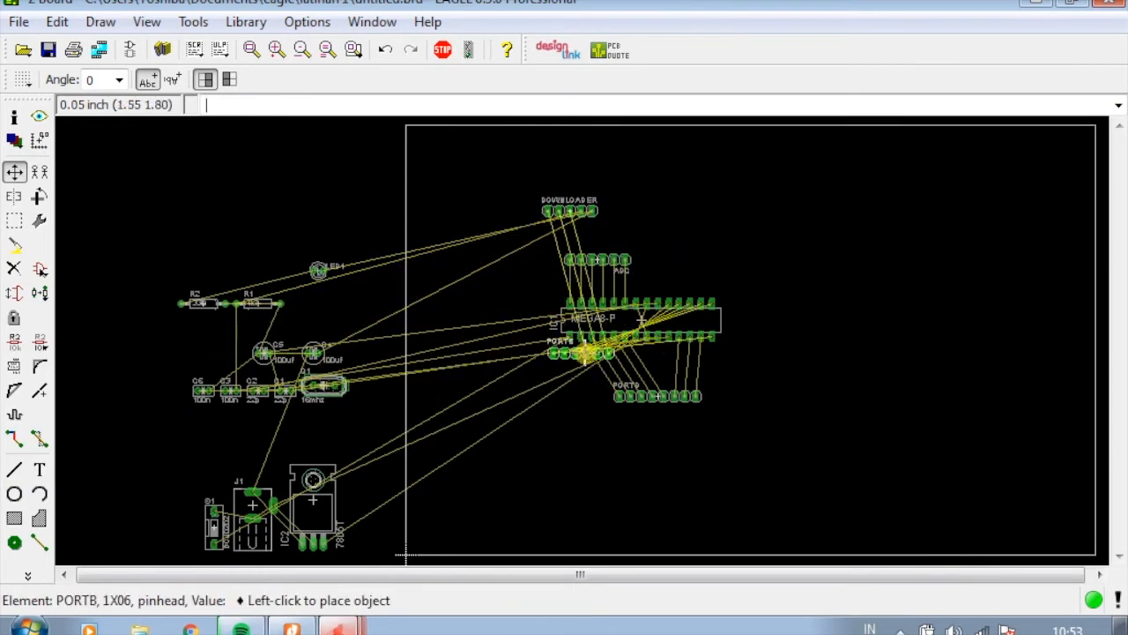
pyautogui.scroll(1, 710, 267)
pyautogui.rightClick(698, 279)
pyautogui.rightClick(697, 277)
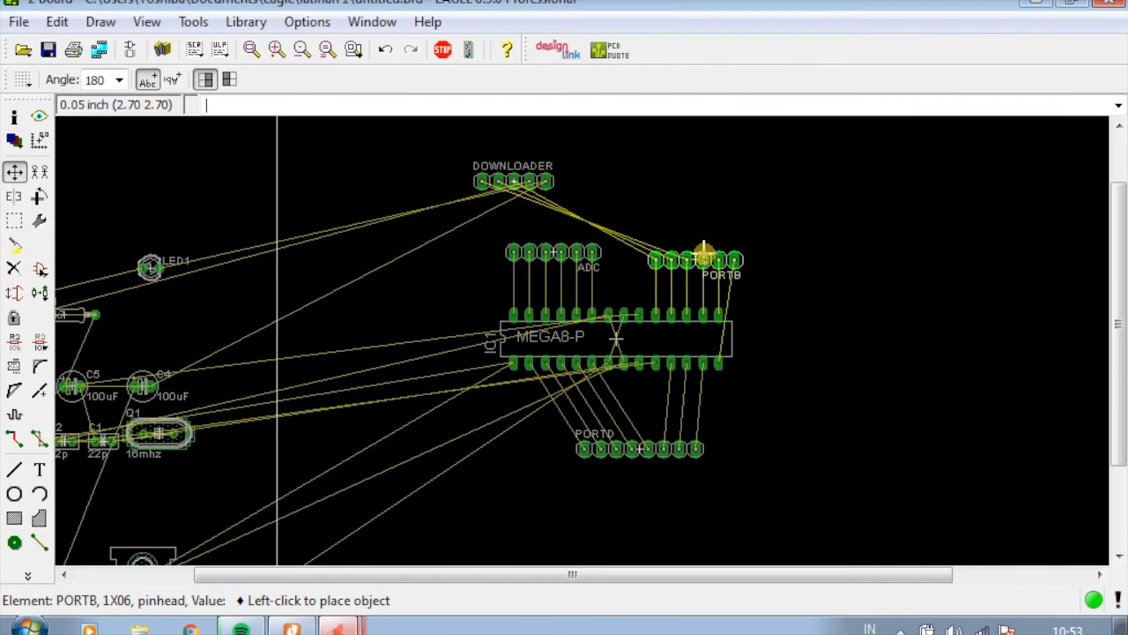
pyautogui.click(705, 245)
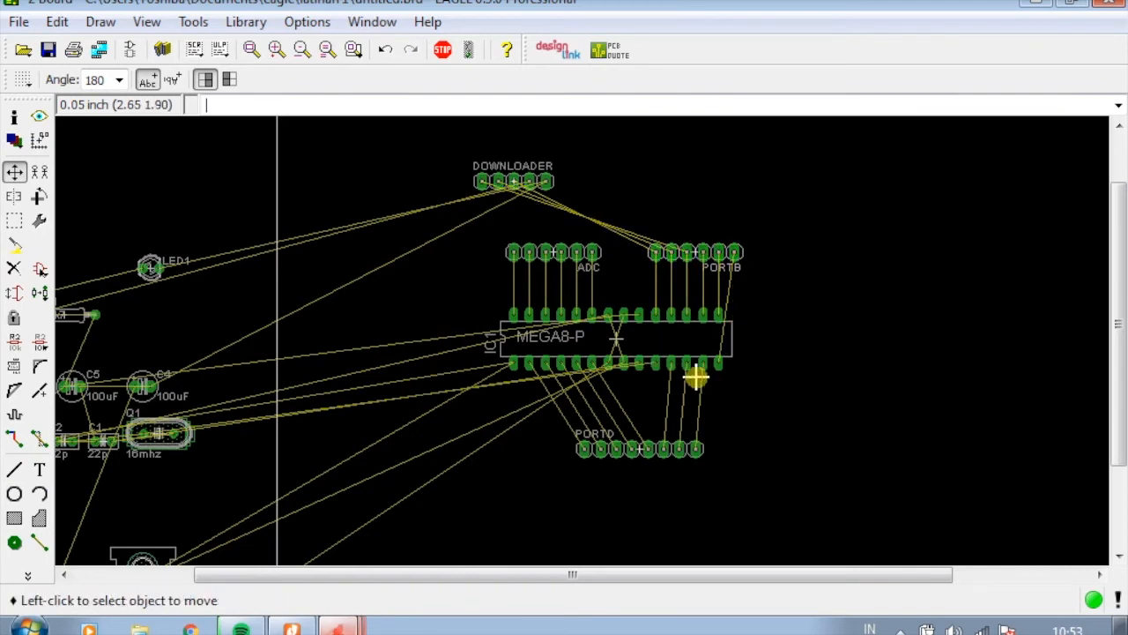
# Move the DOWNLOADER header above PORTB, rotated 180 degrees so their shared airwires run straight down
pyautogui.click(514, 182)
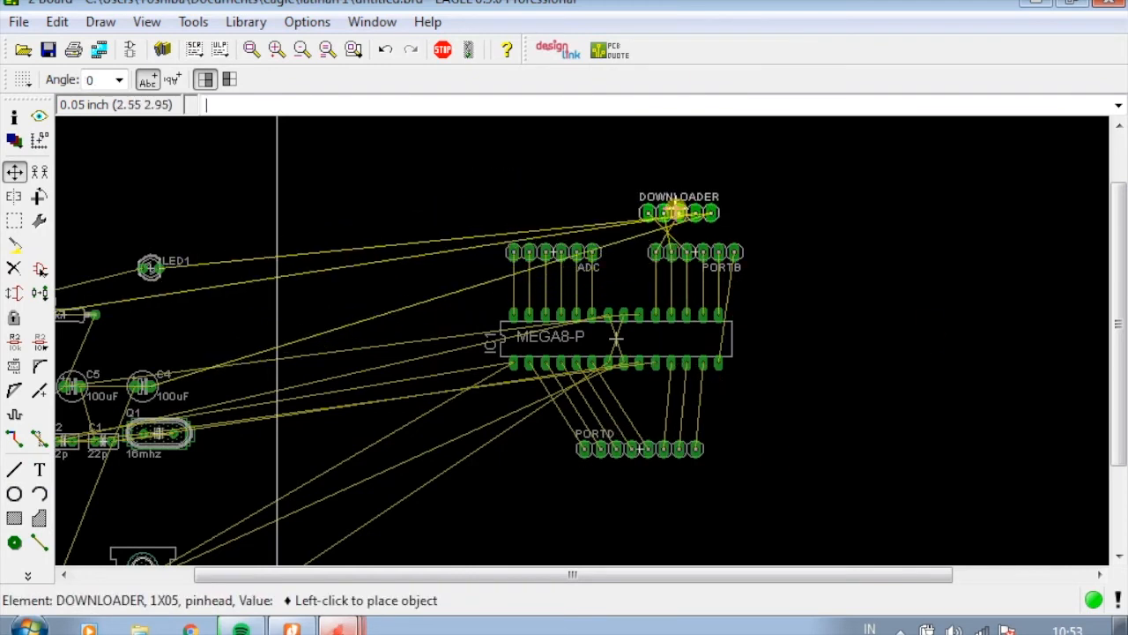
pyautogui.rightClick(673, 199)
pyautogui.rightClick(670, 197)
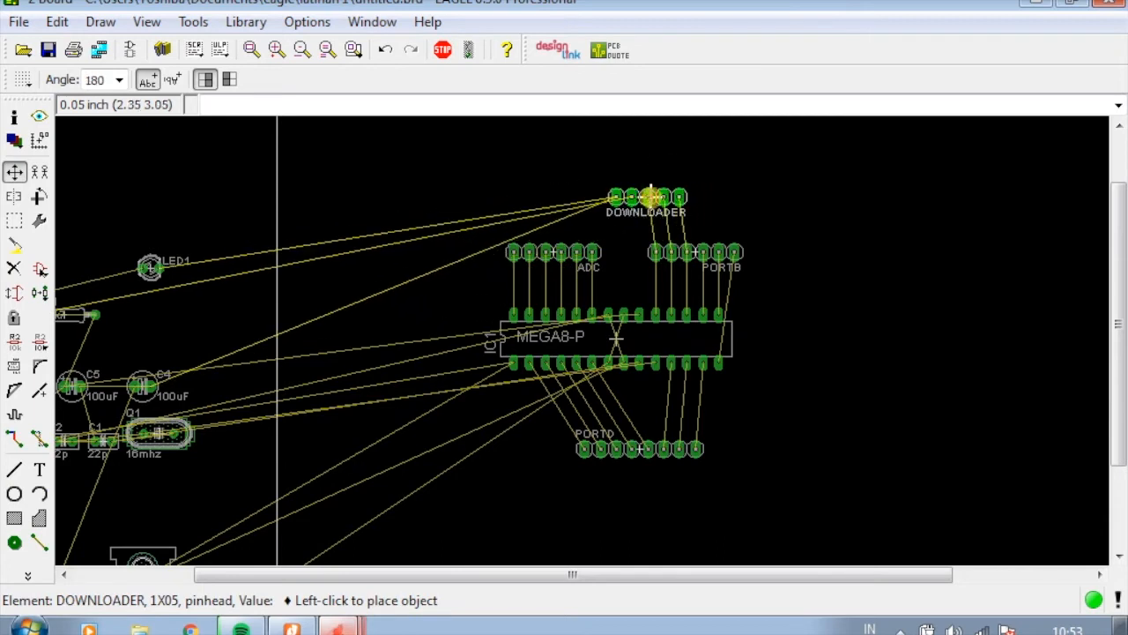
pyautogui.click(654, 201)
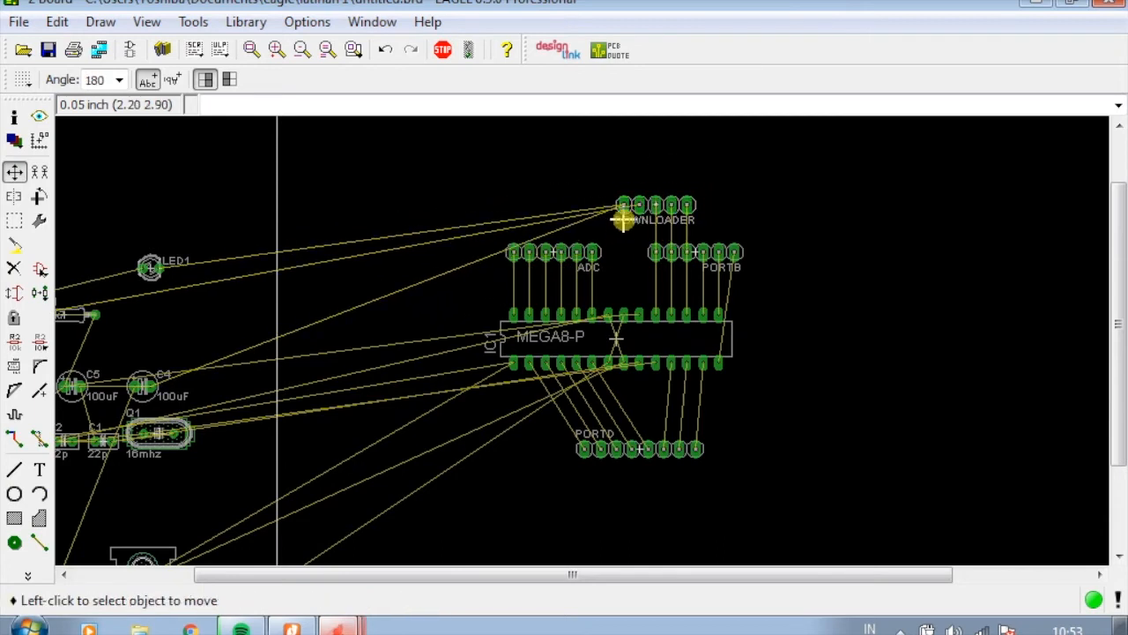
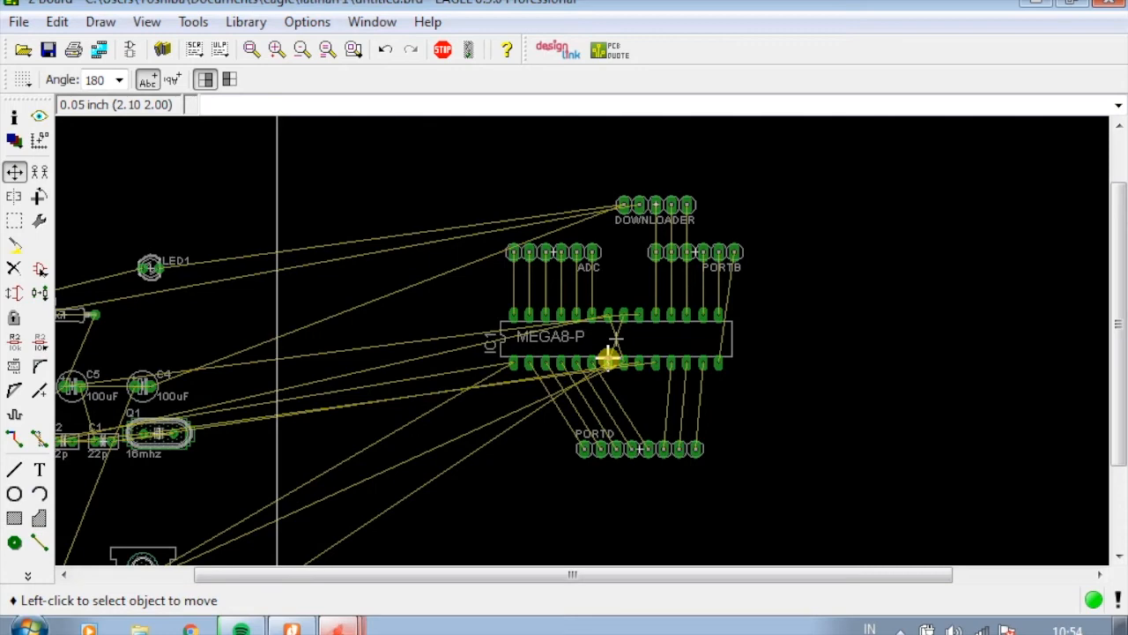
# Place the 16mhz crystal Q1 between IC1 and the PORTD header, rotated 180 degrees
pyautogui.scroll(-3, 496, 406)
pyautogui.scroll(3, 387, 433)
pyautogui.scroll(2, 388, 434)
pyautogui.click(300, 405)
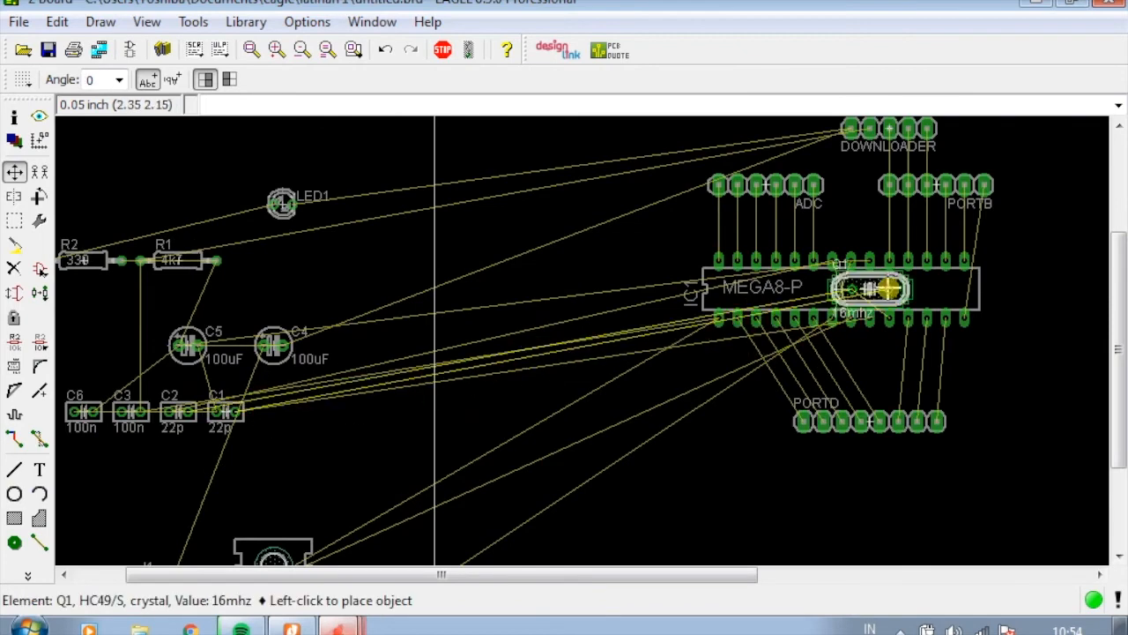
pyautogui.scroll(2, 881, 265)
pyautogui.rightClick(892, 438)
pyautogui.rightClick(891, 438)
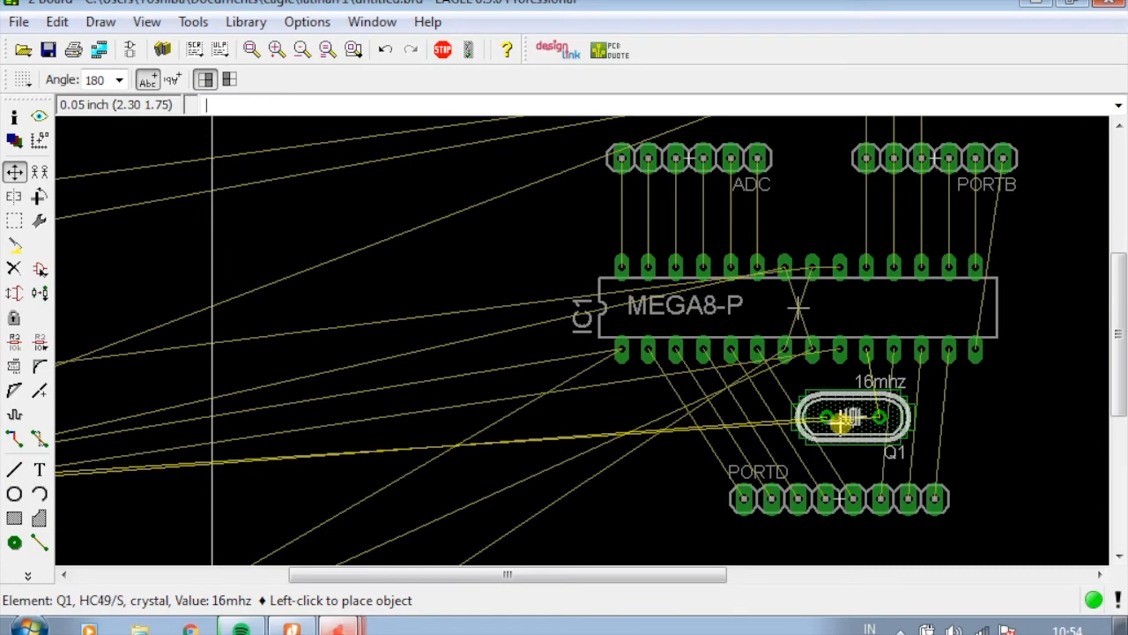
pyautogui.click(841, 421)
# Shift the PORTD header and crystal Q1 farther down from IC1 to widen the spacing
pyautogui.scroll(-2, 838, 446)
pyautogui.click(844, 476)
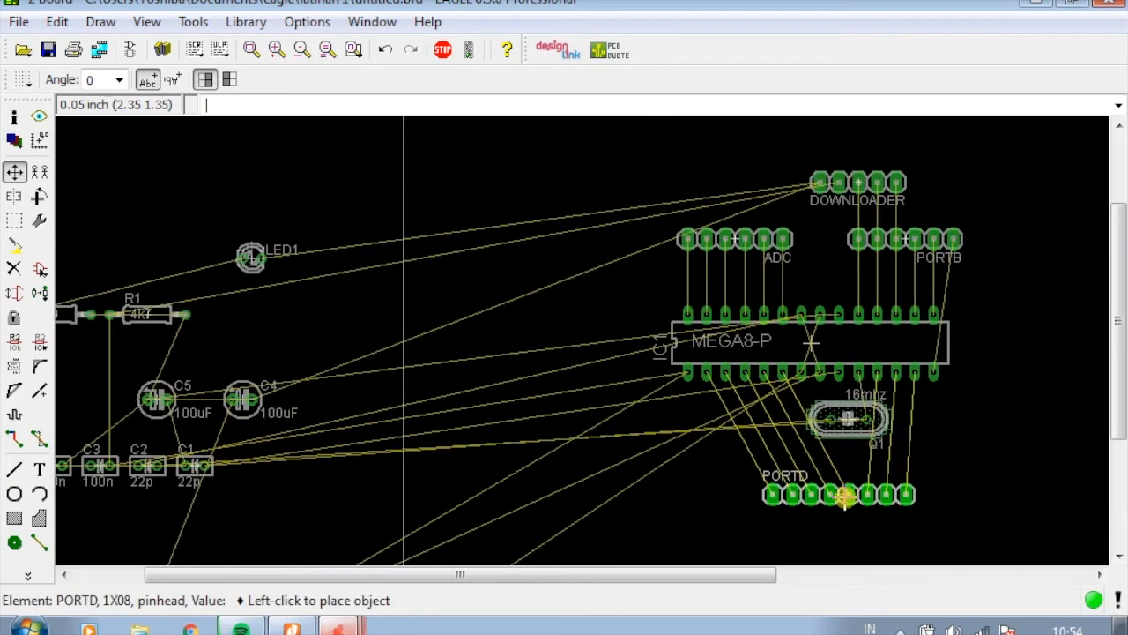
pyautogui.click(848, 521)
pyautogui.click(845, 423)
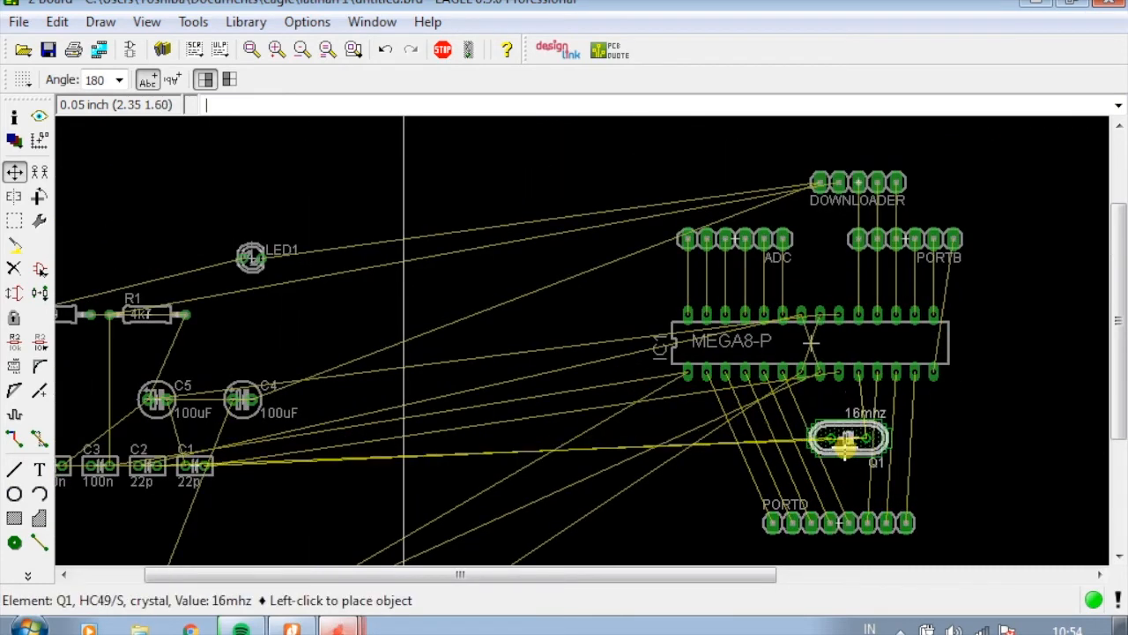
pyautogui.click(844, 445)
# Place the 22p capacitor C1 at the left end of crystal Q1, rotated 90 degrees
pyautogui.scroll(-1, 529, 432)
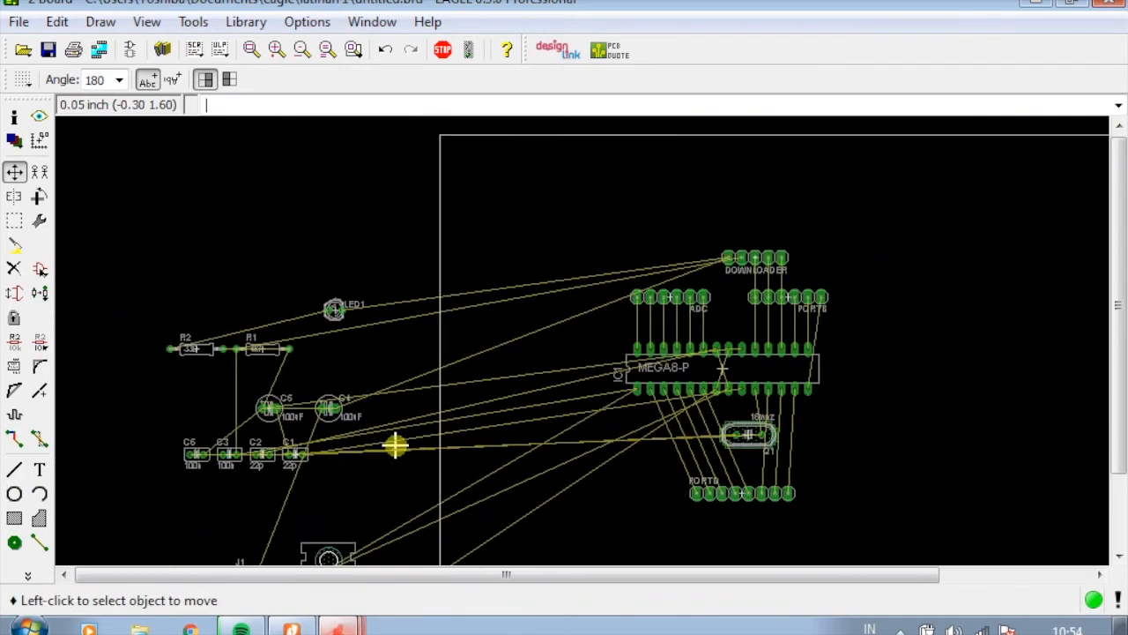
pyautogui.click(299, 457)
pyautogui.scroll(2, 838, 458)
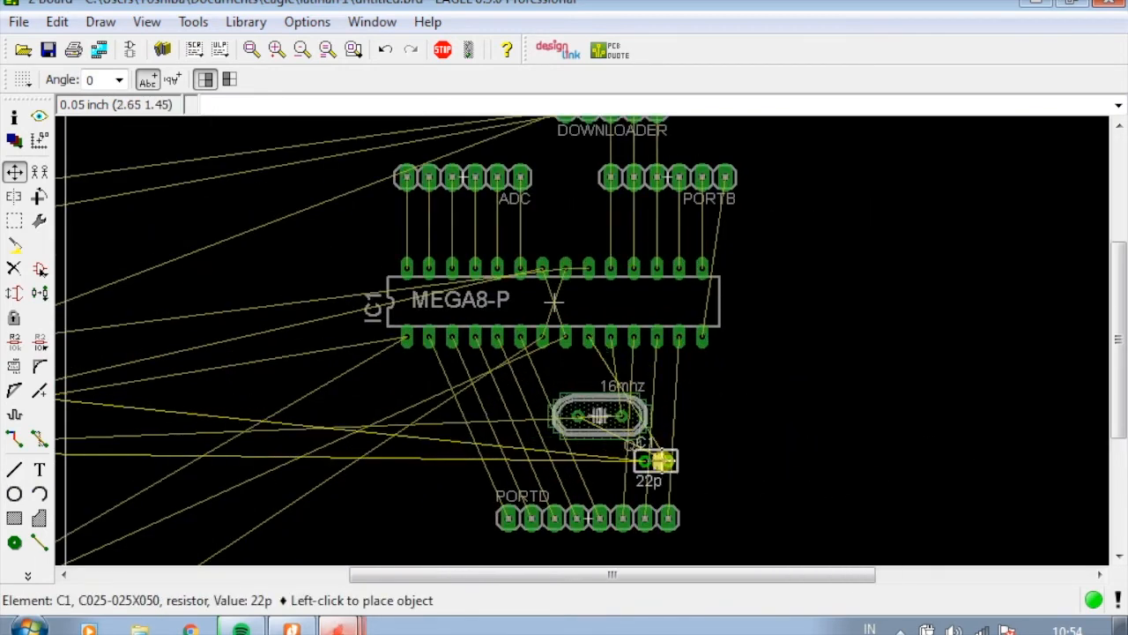
pyautogui.rightClick(562, 428)
pyautogui.rightClick(530, 390)
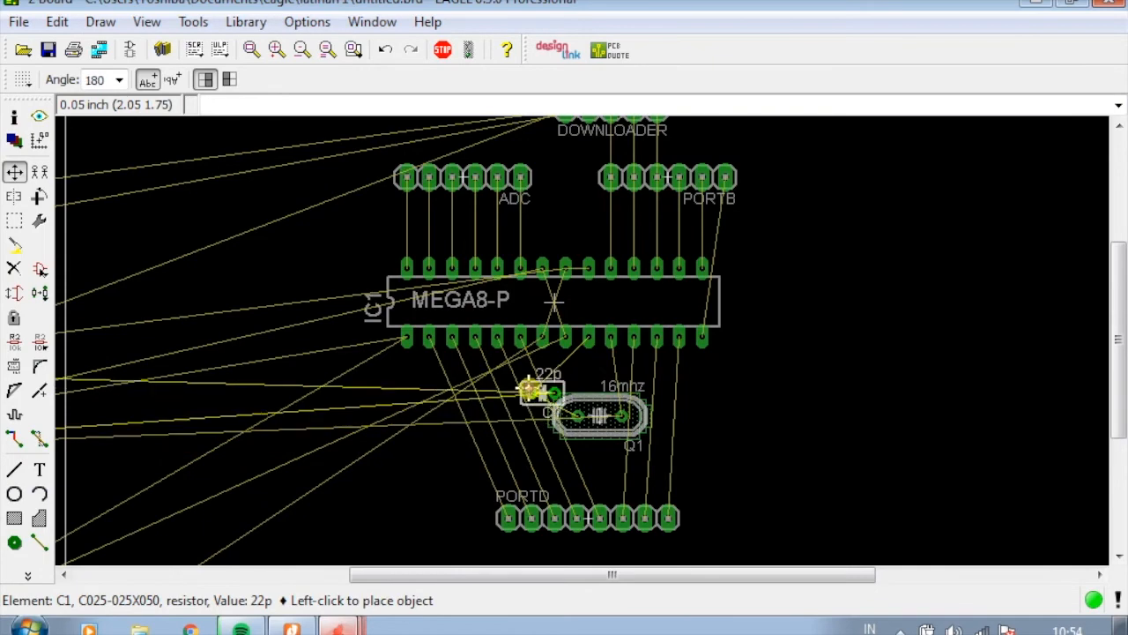
pyautogui.rightClick(535, 394)
pyautogui.scroll(4, 534, 394)
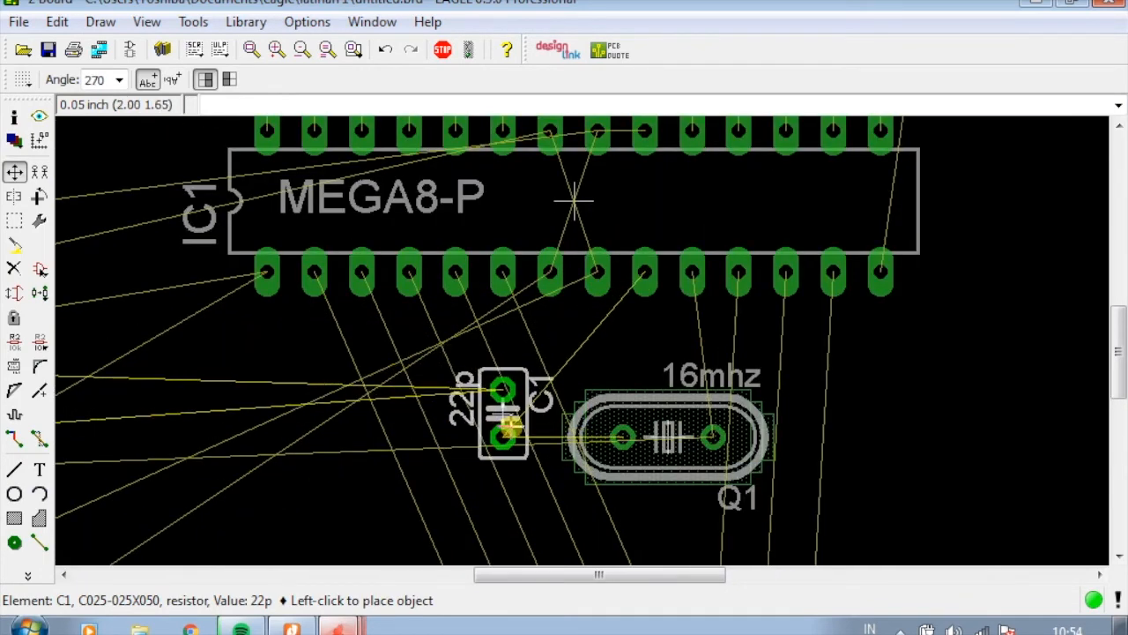
pyautogui.rightClick(528, 416)
pyautogui.rightClick(525, 426)
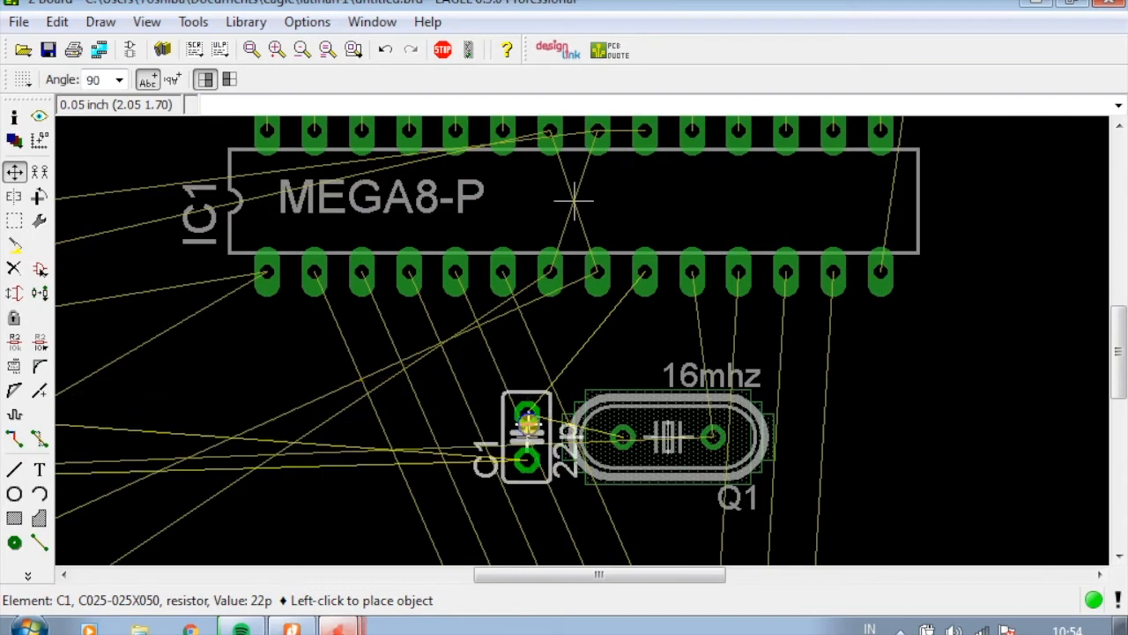
pyautogui.rightClick(525, 415)
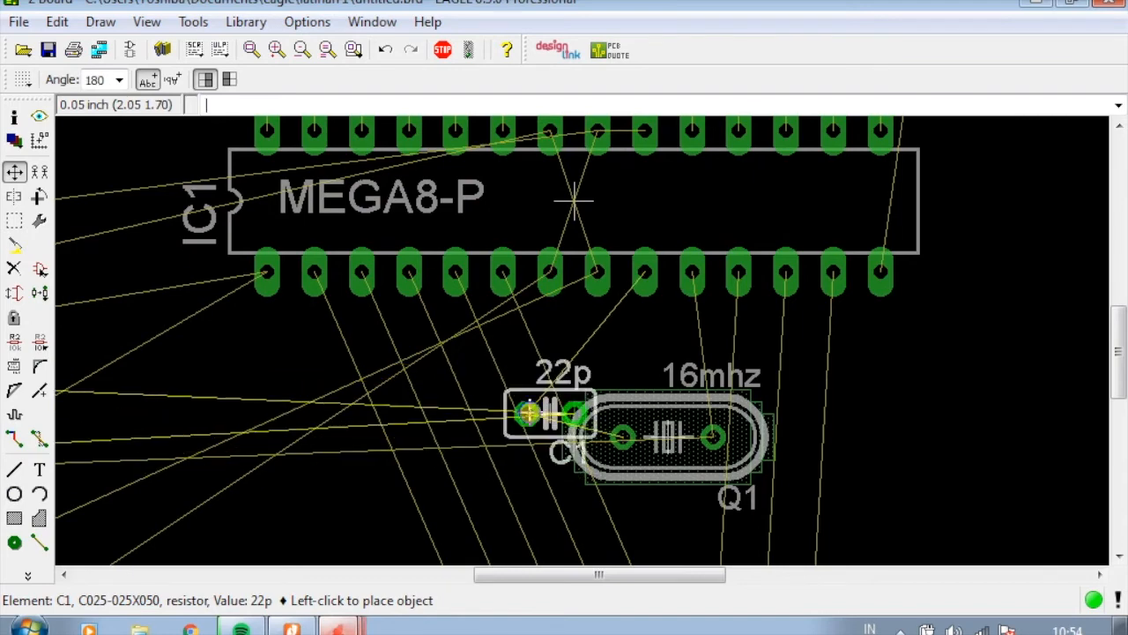
pyautogui.rightClick(564, 409)
pyautogui.rightClick(530, 410)
pyautogui.rightClick(527, 425)
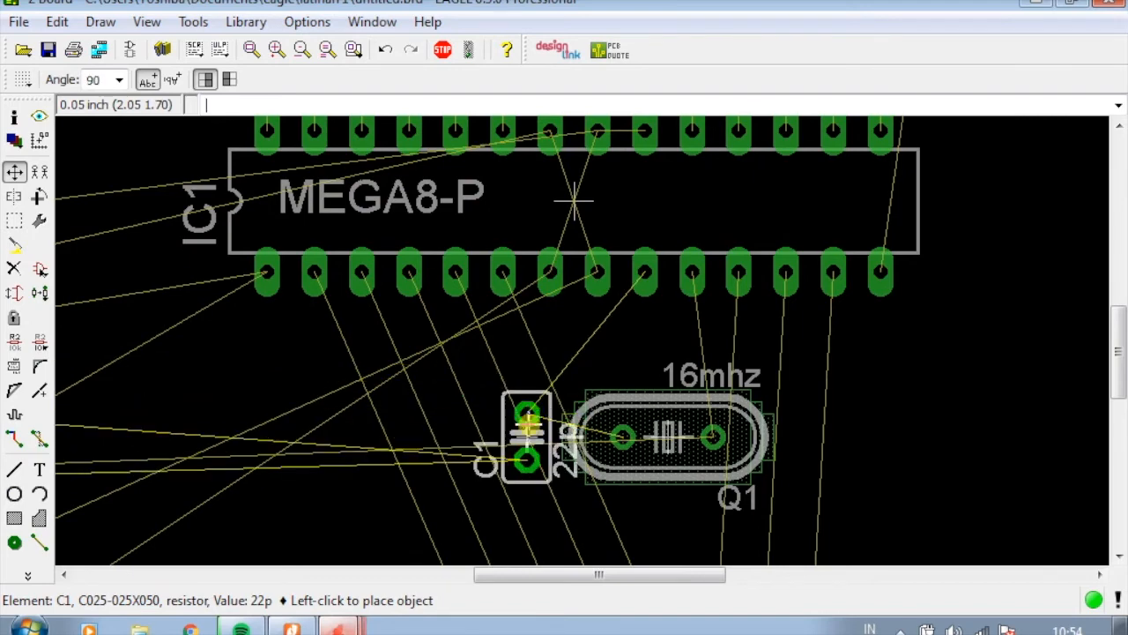
pyautogui.click(526, 437)
# Place the 22p capacitor C2 at the right end of crystal Q1, rotated 90 degrees
pyautogui.scroll(-2, 610, 409)
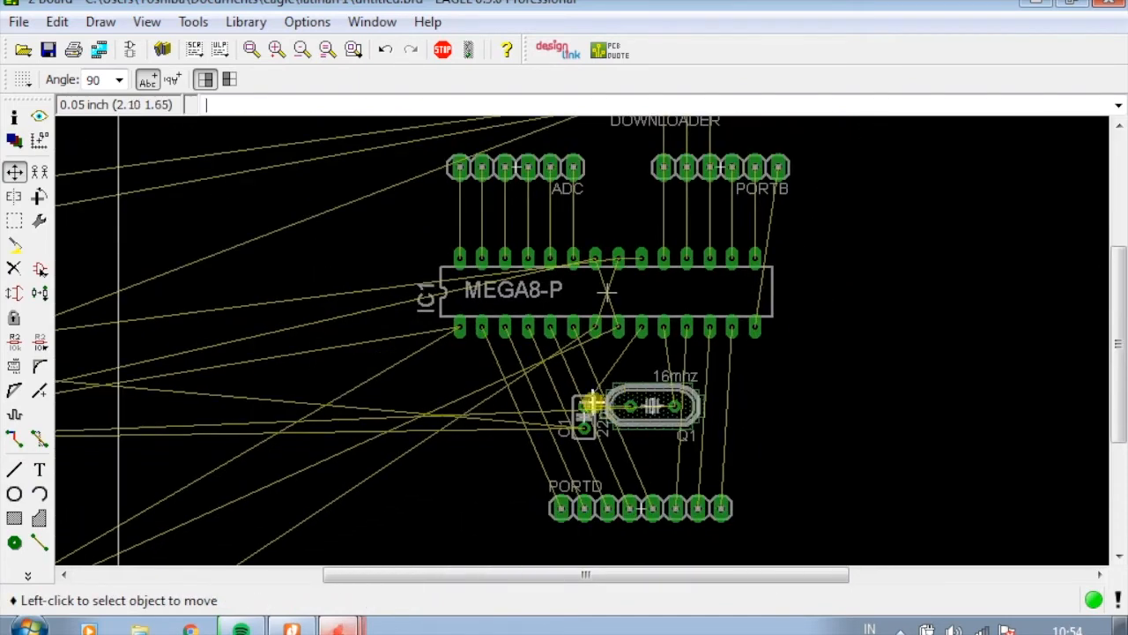
pyautogui.scroll(-2, 303, 381)
pyautogui.scroll(-1, 180, 352)
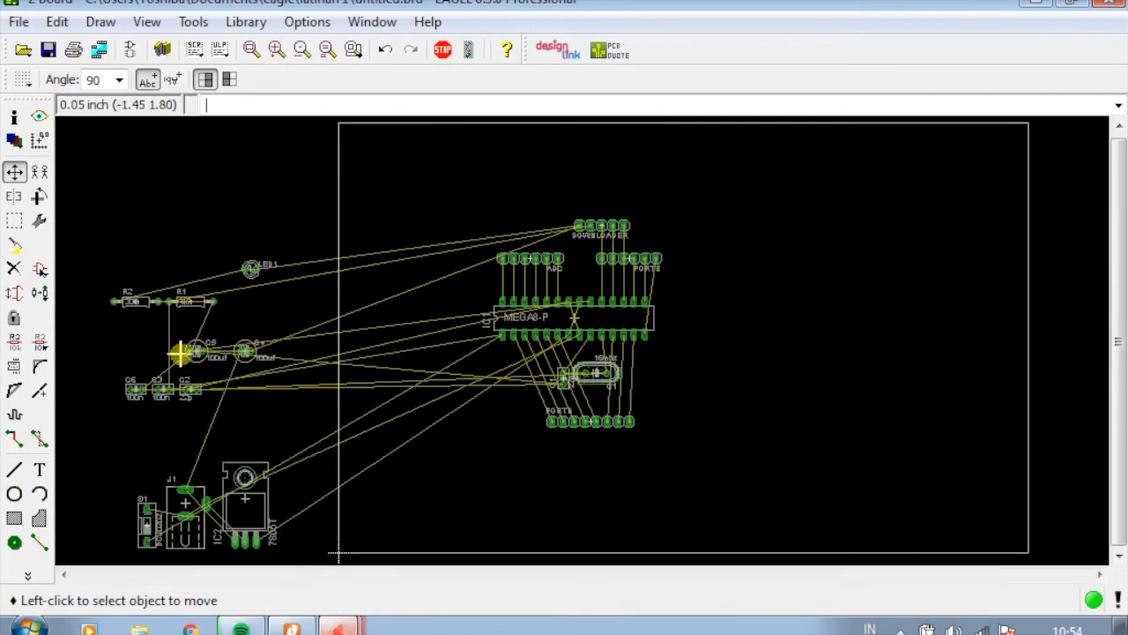
pyautogui.scroll(1, 183, 356)
pyautogui.click(184, 404)
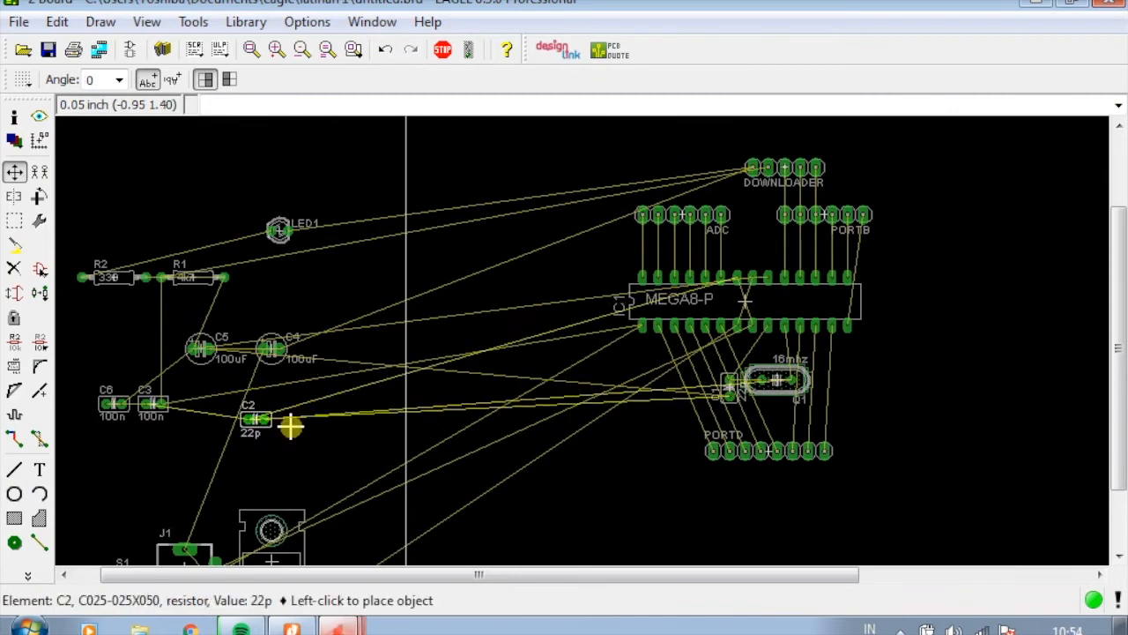
pyautogui.scroll(4, 876, 453)
pyautogui.rightClick(775, 334)
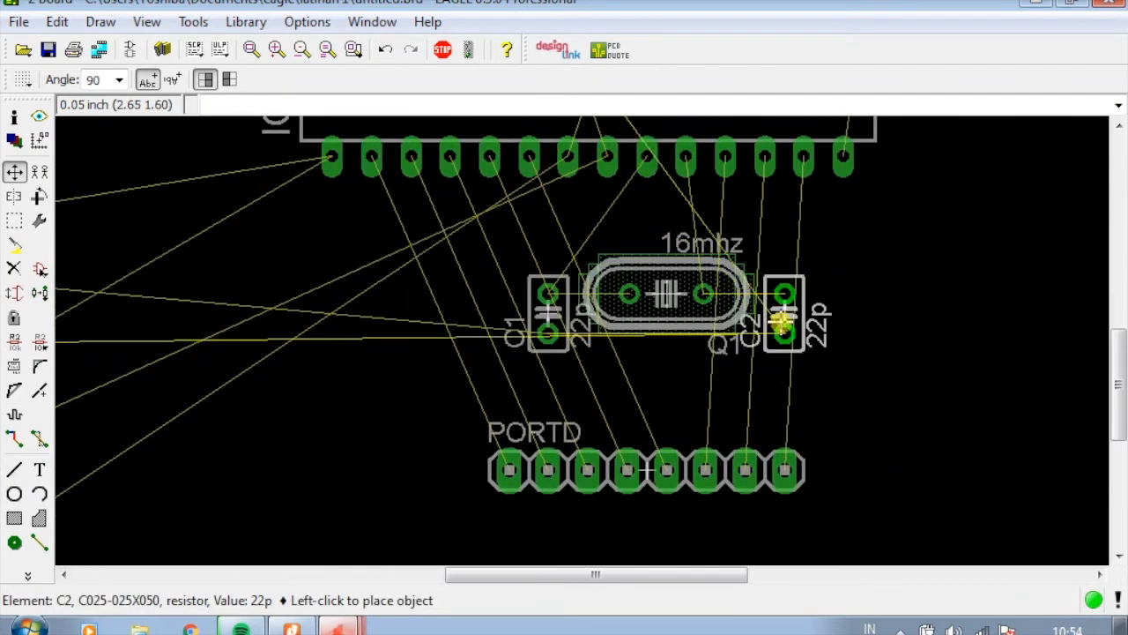
pyautogui.click(767, 321)
# Move the 100n capacitors C3 and C6 inside the board outline, below and left of IC1, unrotated
pyautogui.scroll(-4, 823, 348)
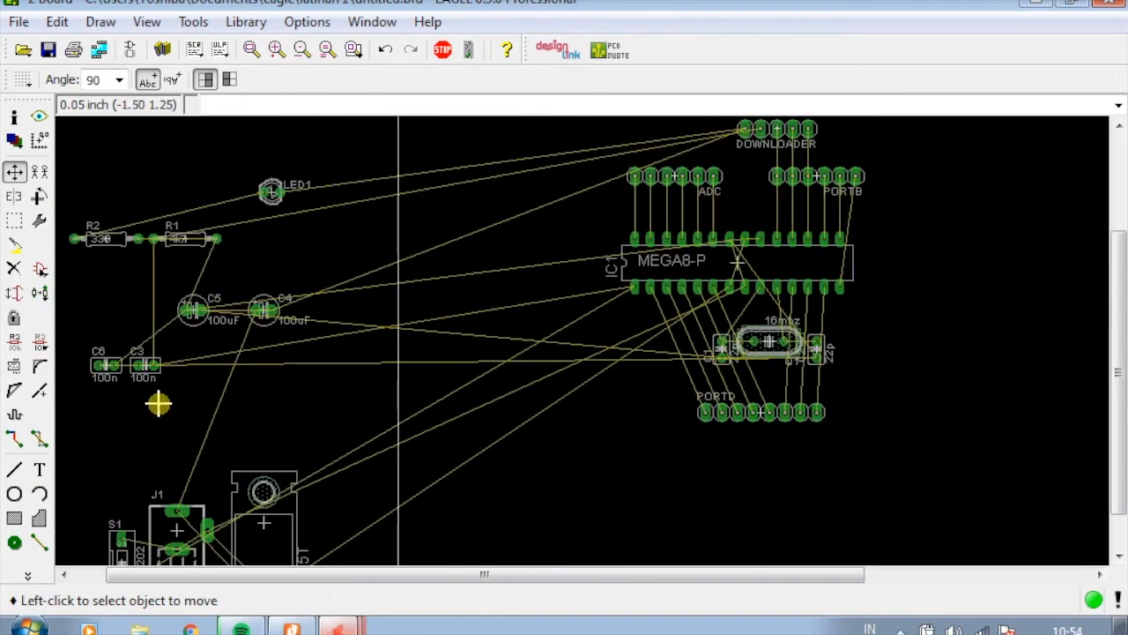
pyautogui.click(146, 366)
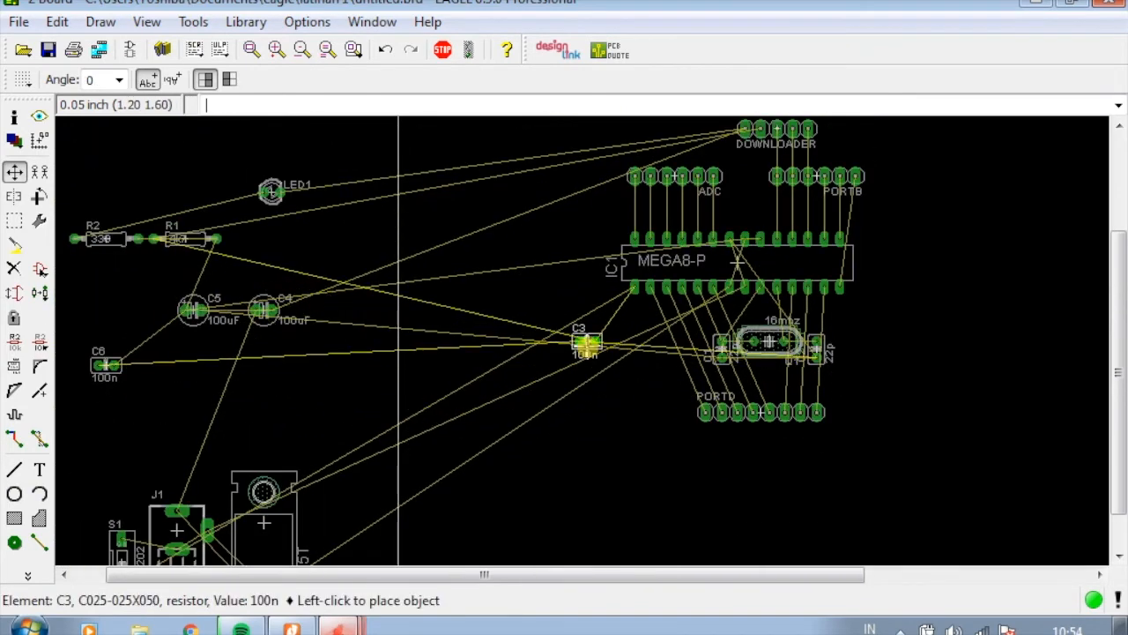
pyautogui.click(588, 392)
pyautogui.click(105, 365)
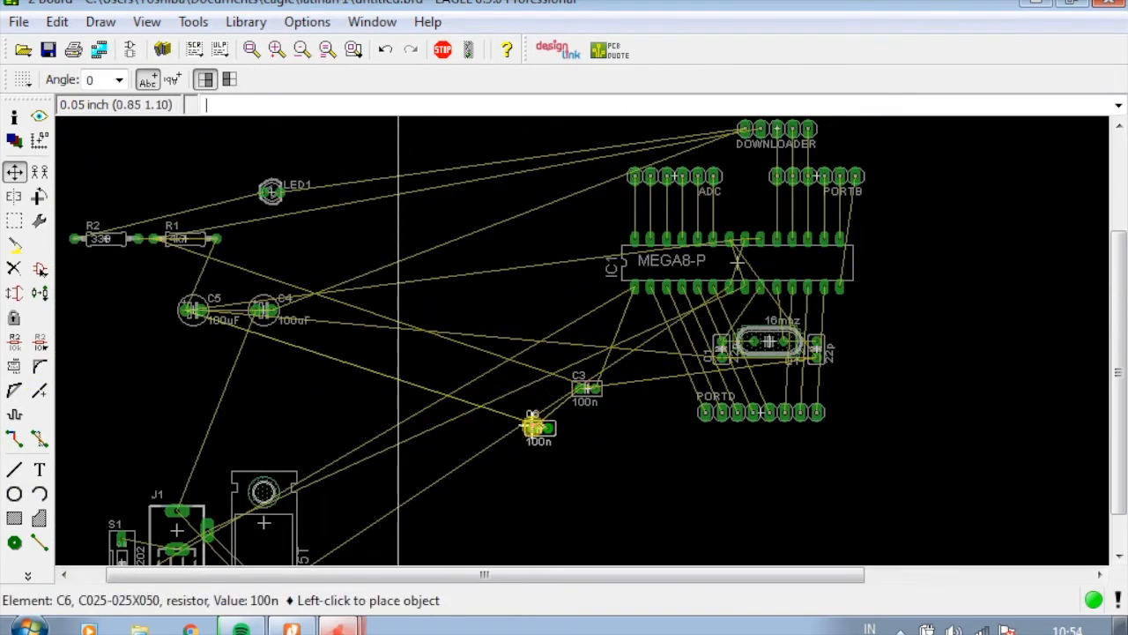
pyautogui.click(539, 428)
# Place the 7805T regulator IC2 just left of IC1 inside the board outline, unrotated
pyautogui.scroll(-2, 376, 385)
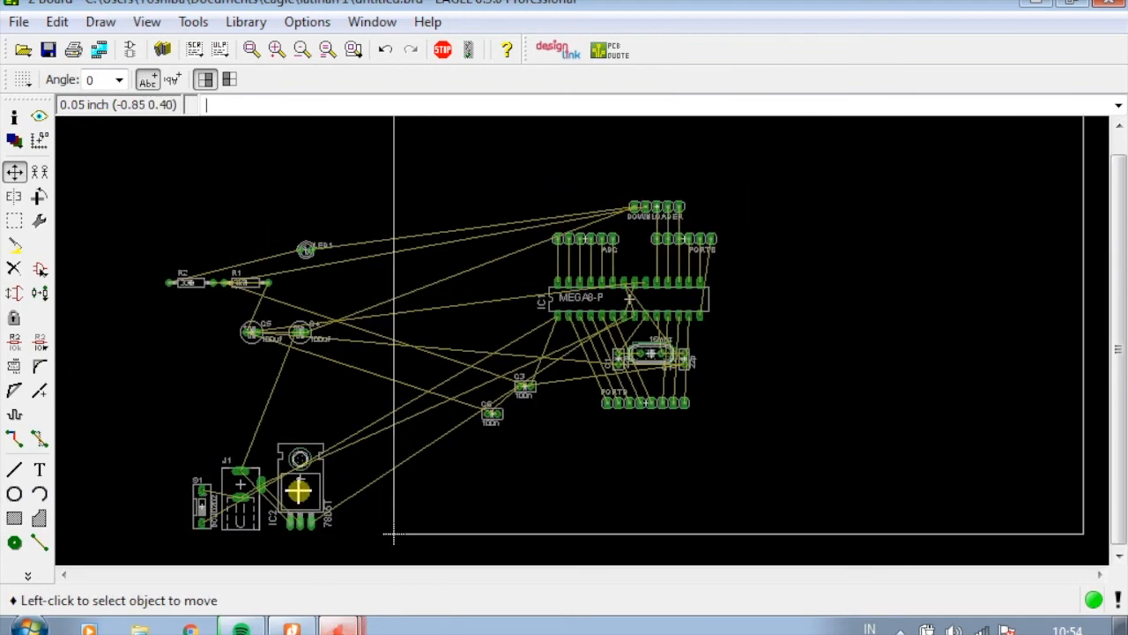
pyautogui.click(299, 490)
pyautogui.scroll(3, 496, 280)
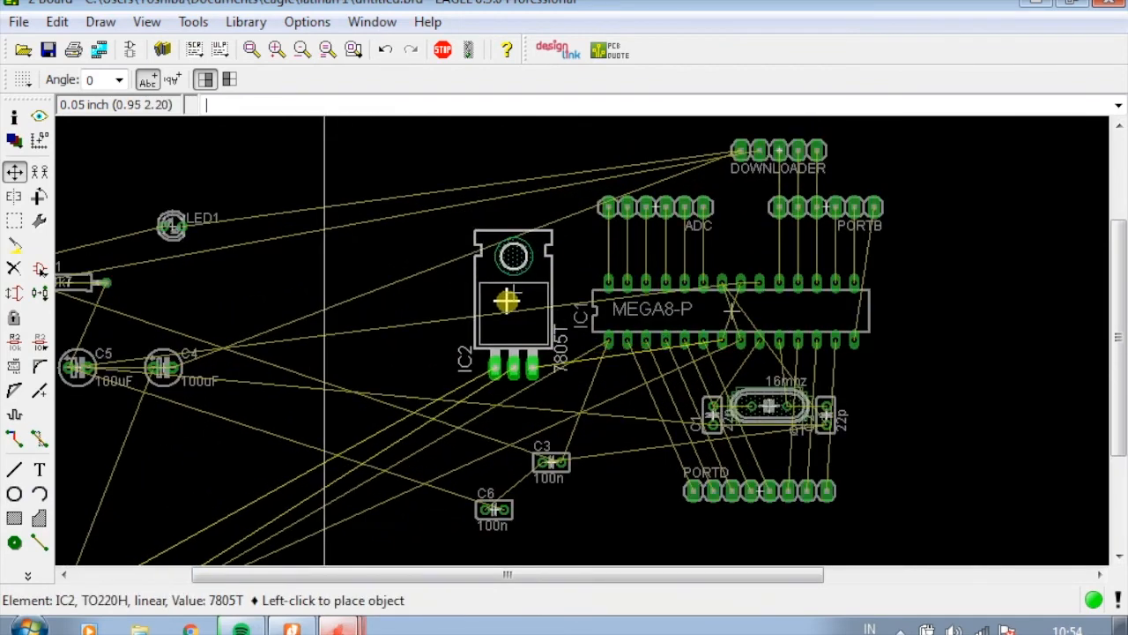
pyautogui.click(522, 292)
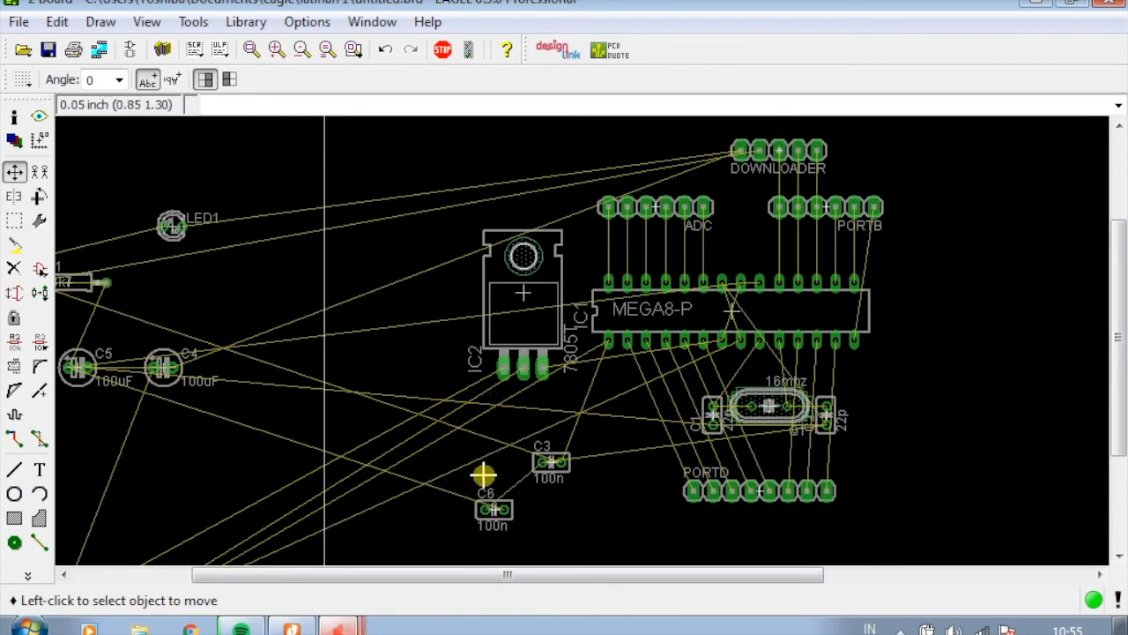
# Switch to the schematic to examine the wiring around C1, C2, C3 and S1, and return to the board
pyautogui.scroll(2, 483, 475)
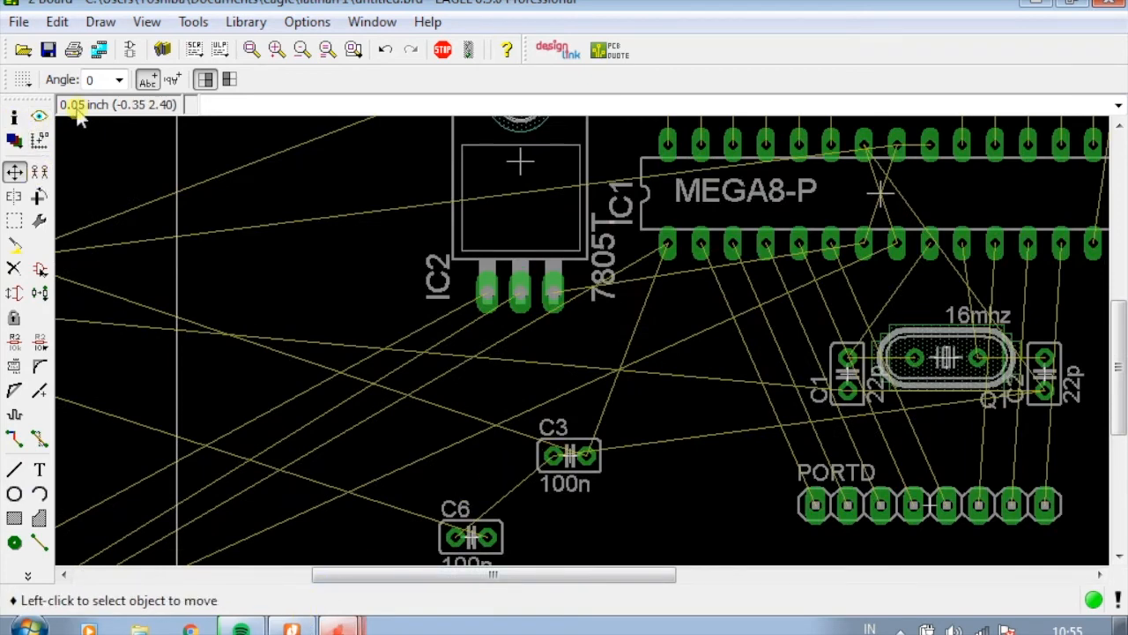
pyautogui.click(130, 50)
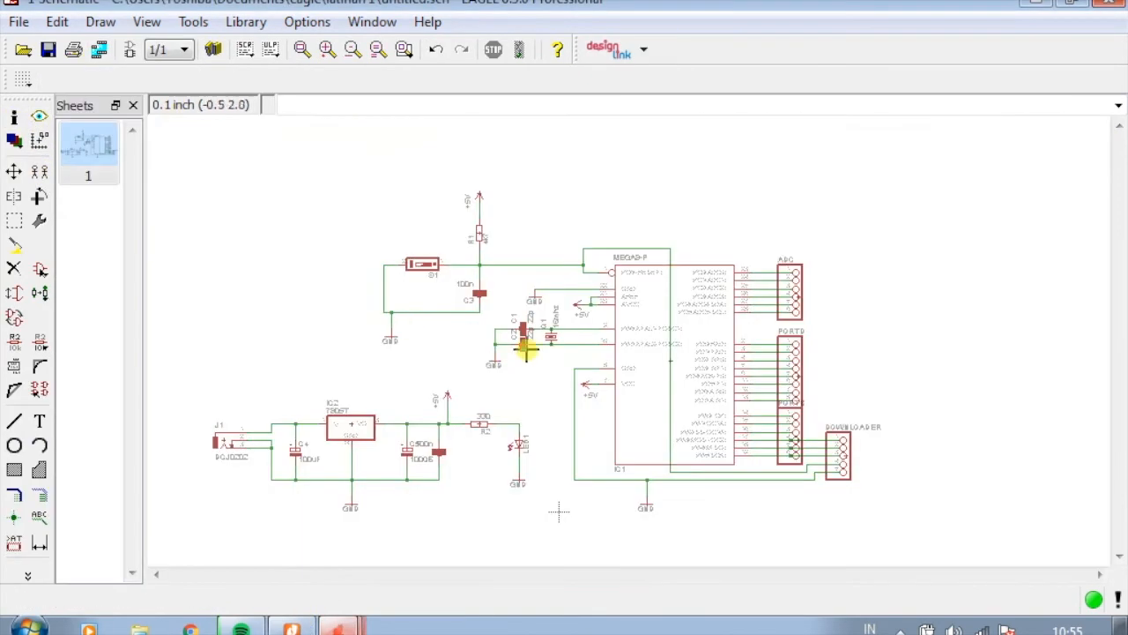
pyautogui.scroll(3, 526, 350)
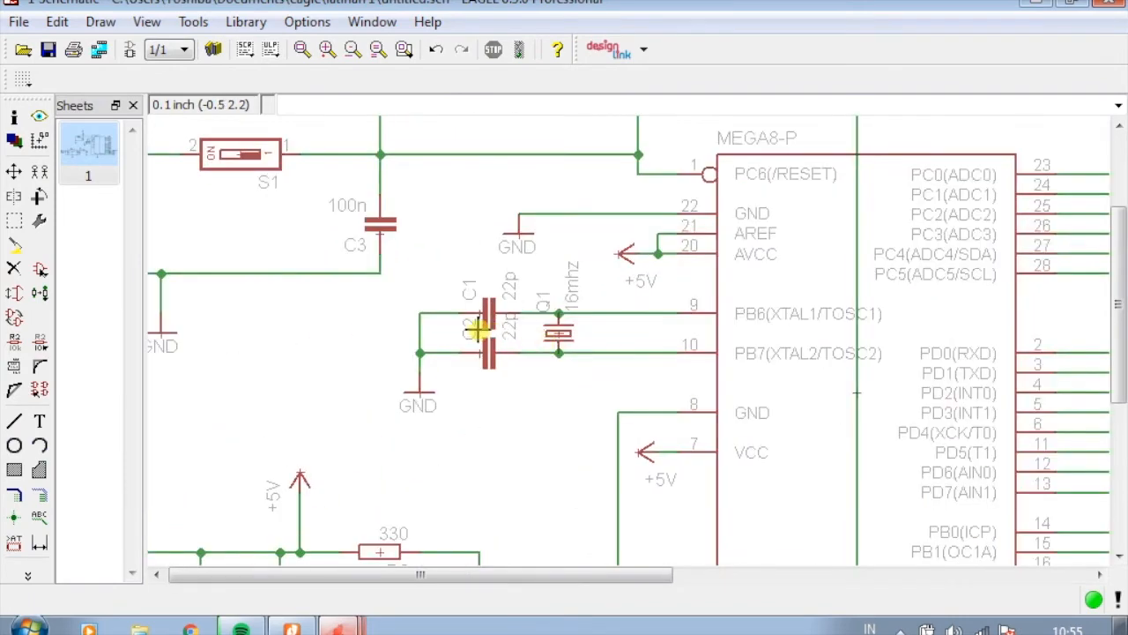
pyautogui.scroll(-2, 476, 333)
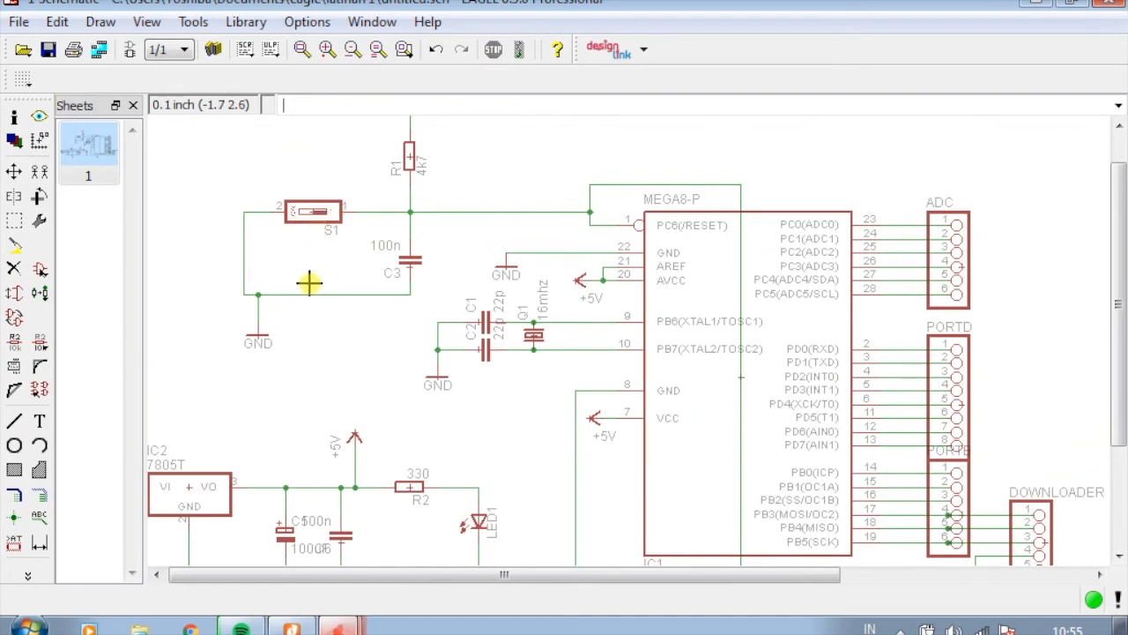
pyautogui.click(130, 50)
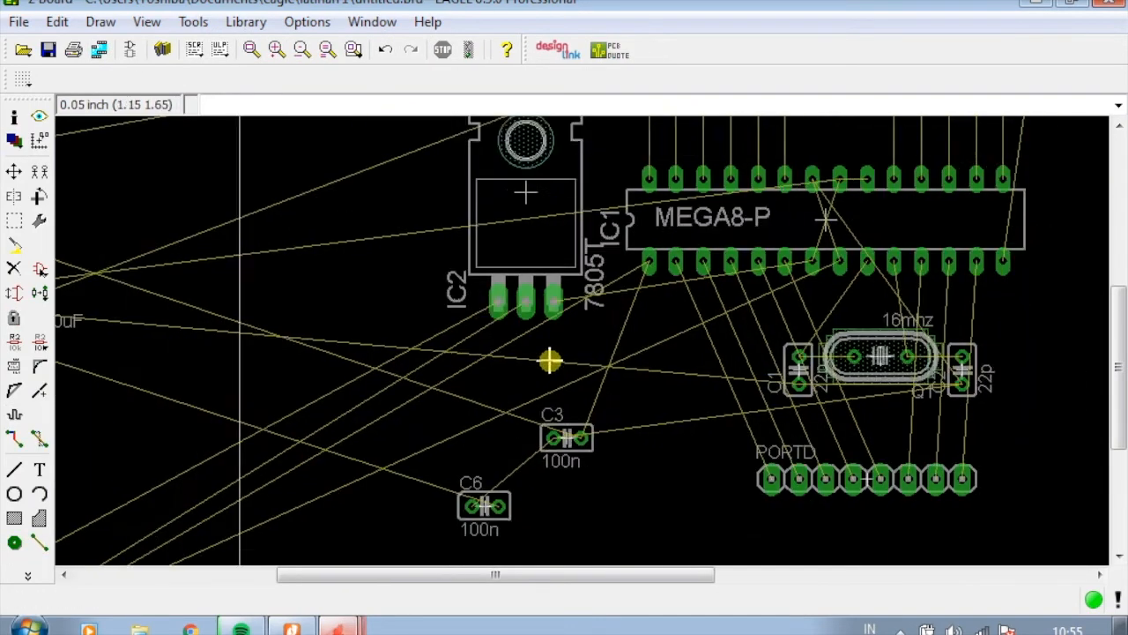
# Move capacitor C6 to the left of regulator IC2 and bring switch S1 inside the outline below IC2
pyautogui.scroll(-2, 549, 361)
pyautogui.click(13, 172)
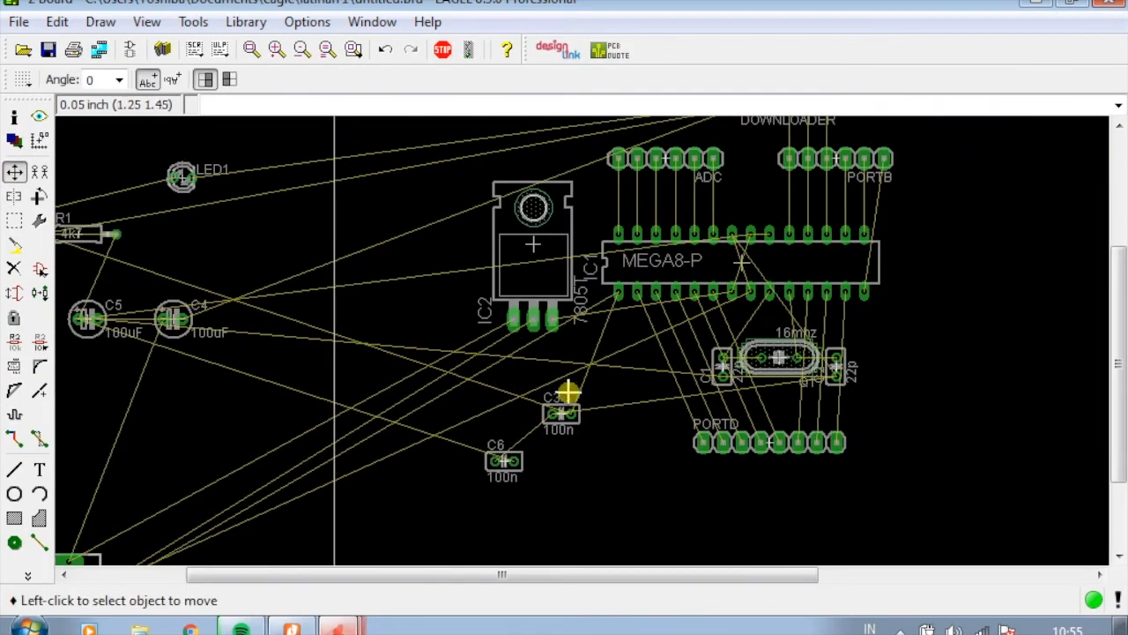
pyautogui.scroll(-2, 568, 392)
pyautogui.click(518, 435)
pyautogui.click(463, 289)
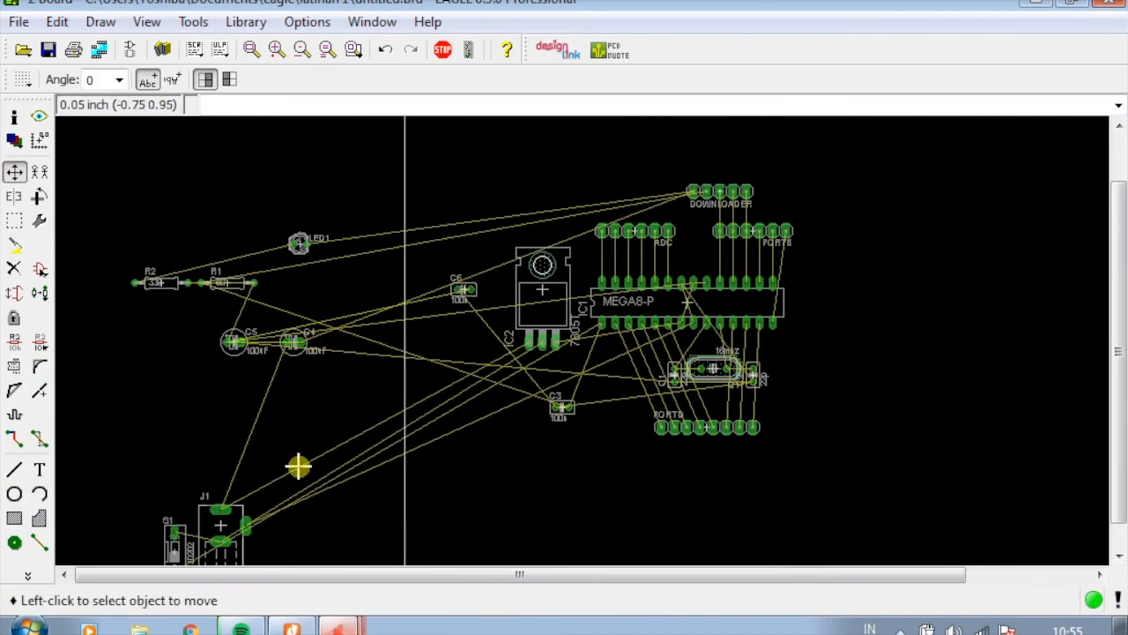
pyautogui.click(187, 534)
pyautogui.click(536, 402)
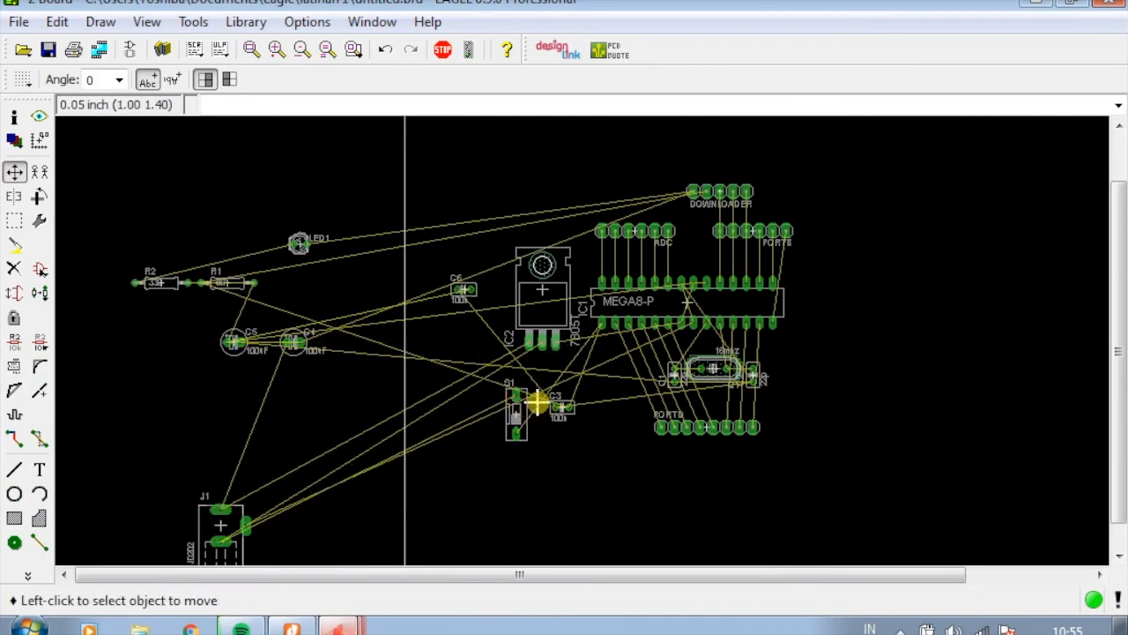
# Place capacitor C3 below the left end of IC1, rotated 90 degrees, and set switch S1 just left of it
pyautogui.scroll(4, 537, 402)
pyautogui.click(582, 411)
pyautogui.rightClick(687, 360)
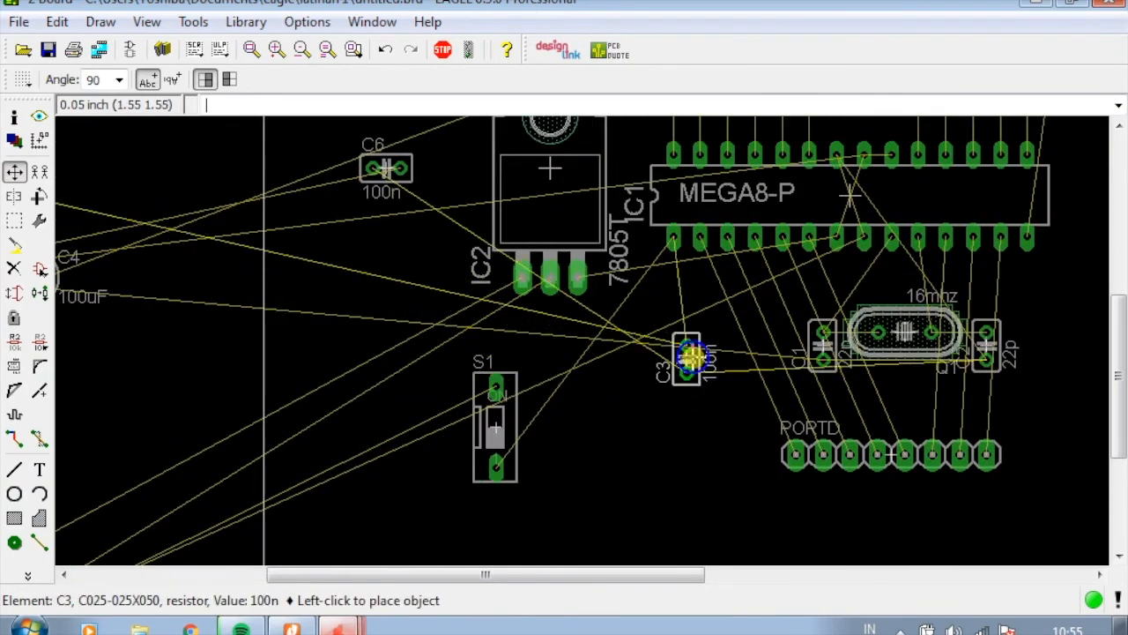
pyautogui.click(699, 344)
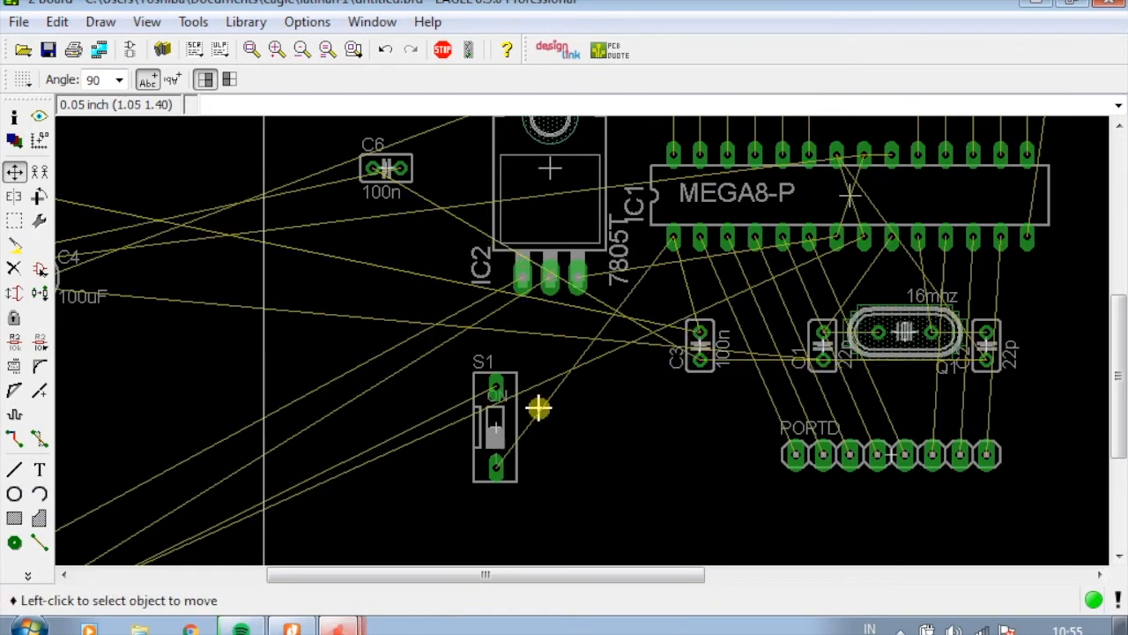
pyautogui.click(495, 430)
pyautogui.click(635, 366)
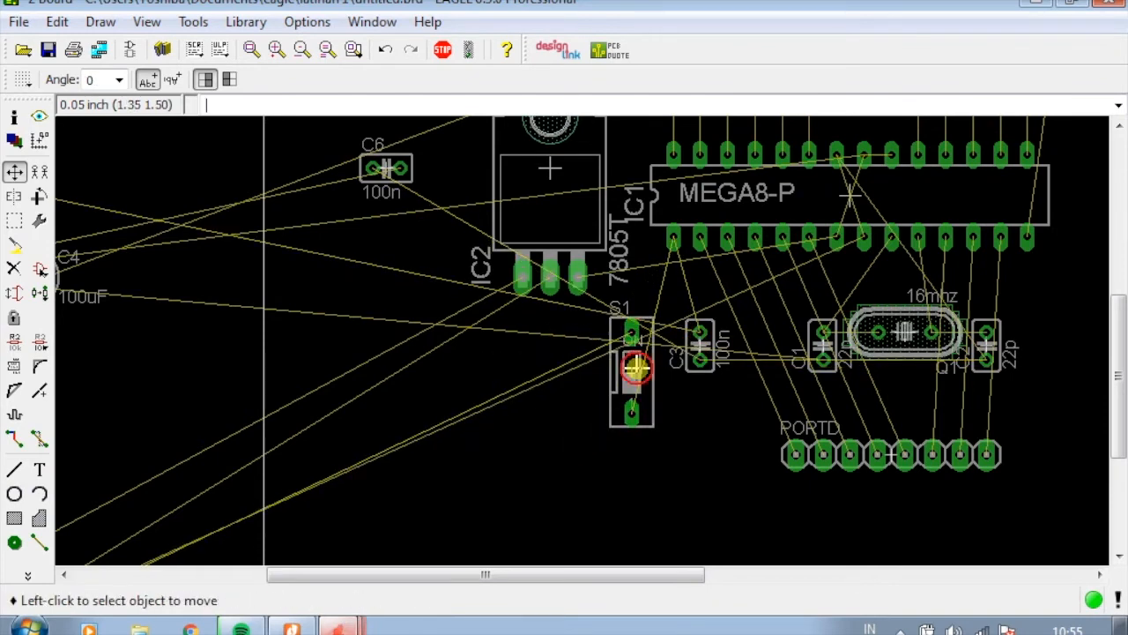
pyautogui.scroll(1, 621, 388)
pyautogui.scroll(-1, 620, 415)
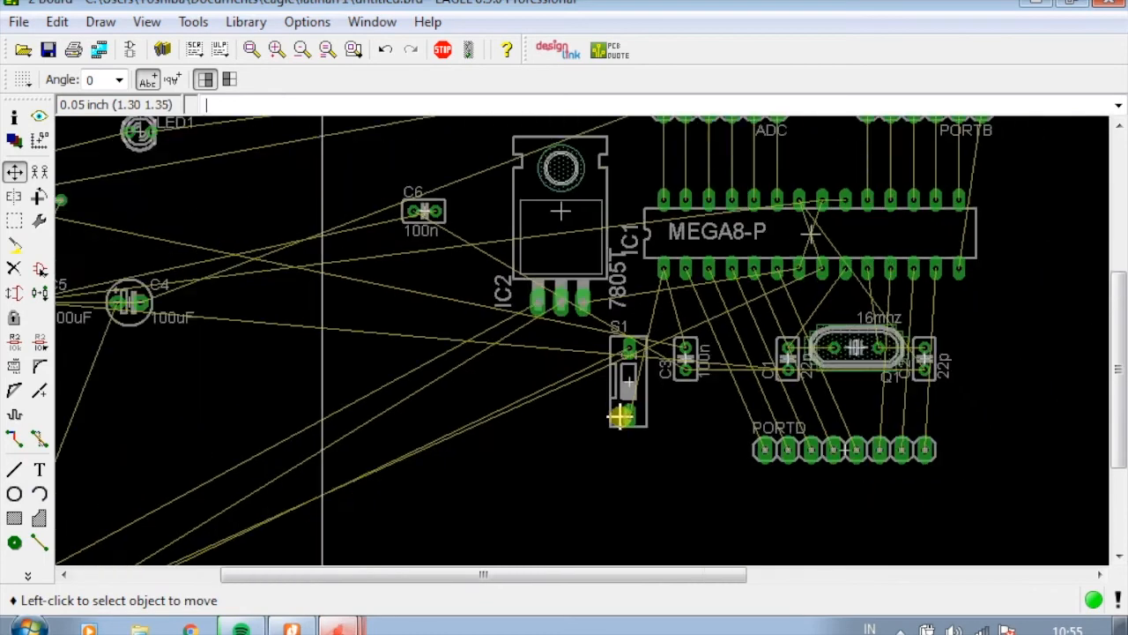
pyautogui.click(622, 379)
pyautogui.click(625, 378)
# Move the DC jack J1 inside the board outline, directly below regulator IC2
pyautogui.scroll(-3, 516, 400)
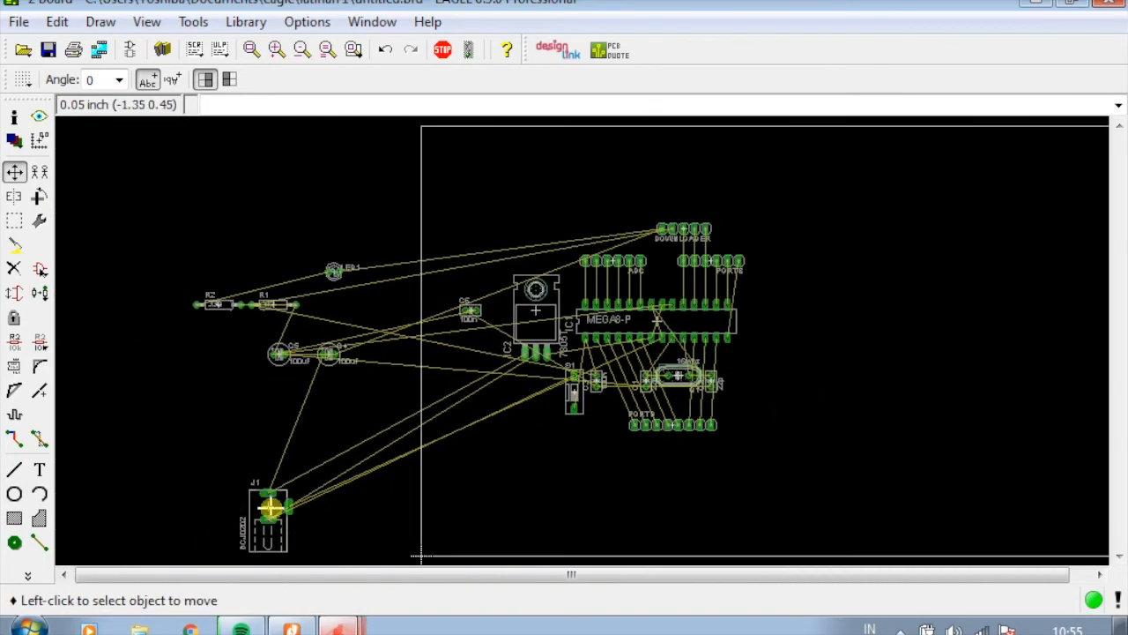
pyautogui.click(270, 507)
pyautogui.scroll(1, 529, 379)
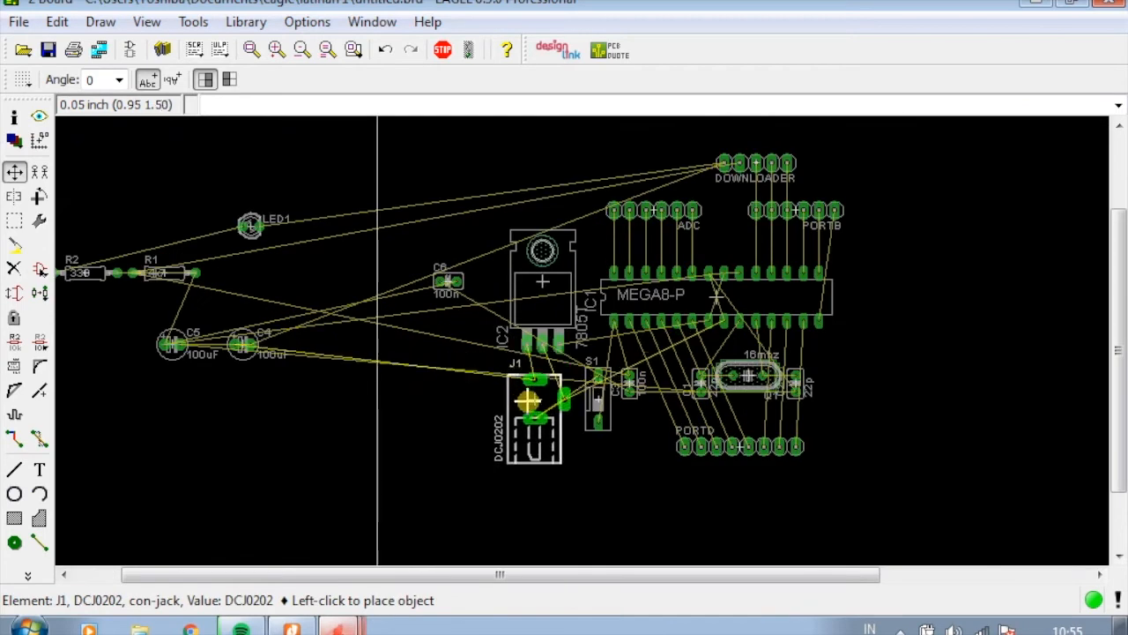
pyautogui.click(525, 404)
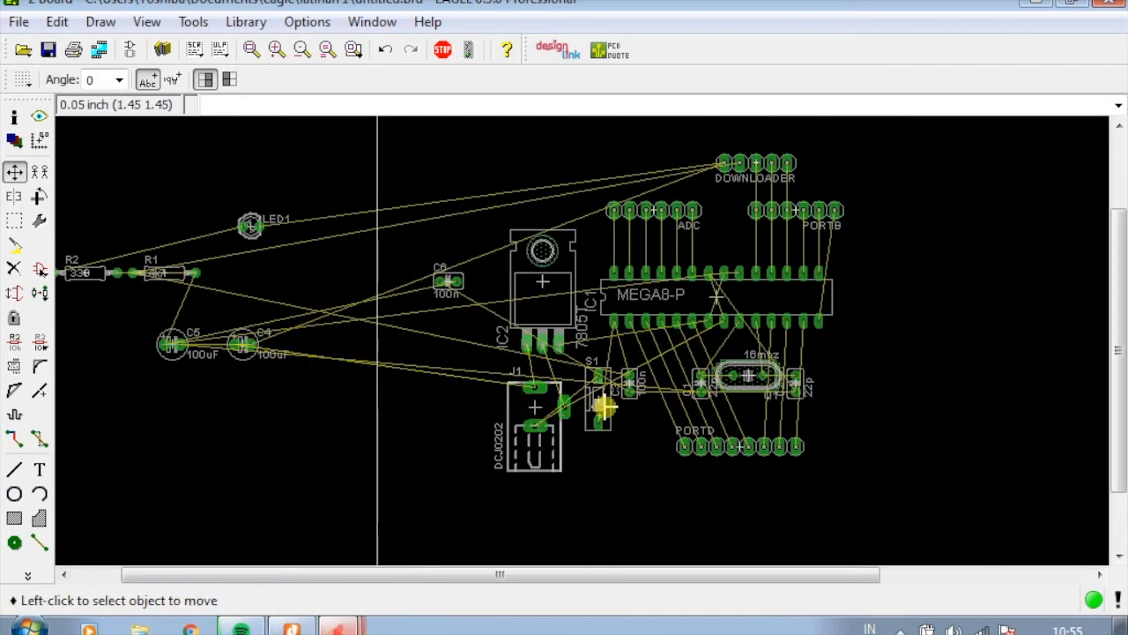
# Shift capacitor C3 and switch S1 slightly right and down, away from jack J1
pyautogui.click(628, 386)
pyautogui.click(626, 405)
pyautogui.click(600, 395)
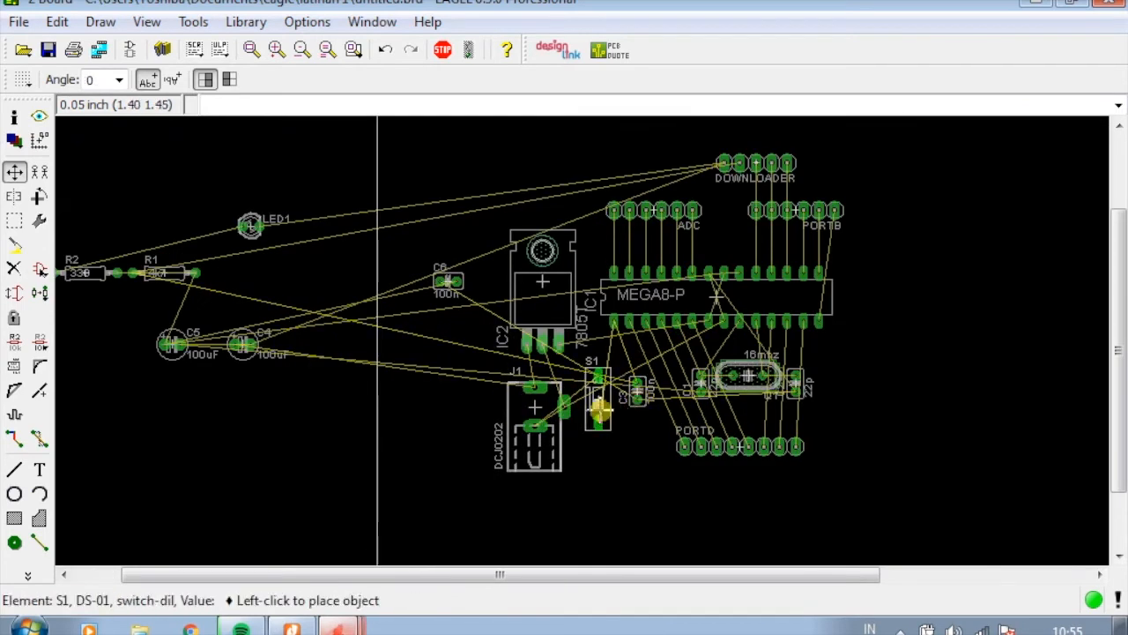
pyautogui.click(600, 398)
pyautogui.click(601, 411)
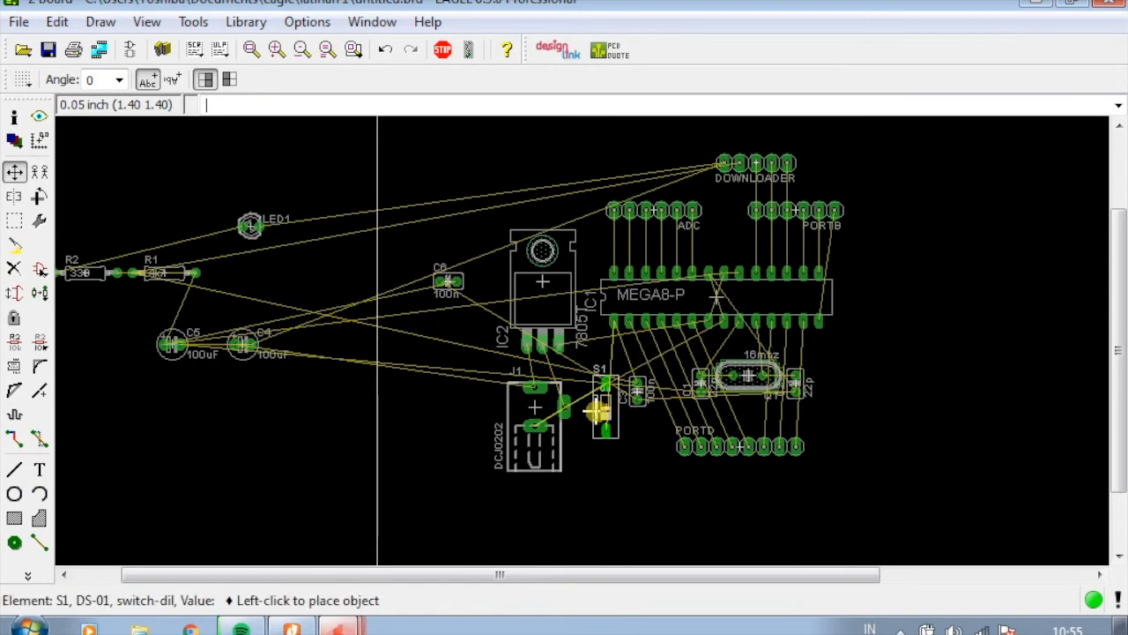
pyautogui.click(599, 410)
# Move the 100uF capacitor C4 inside the outline, just left of the pins of IC2
pyautogui.scroll(-1, 334, 365)
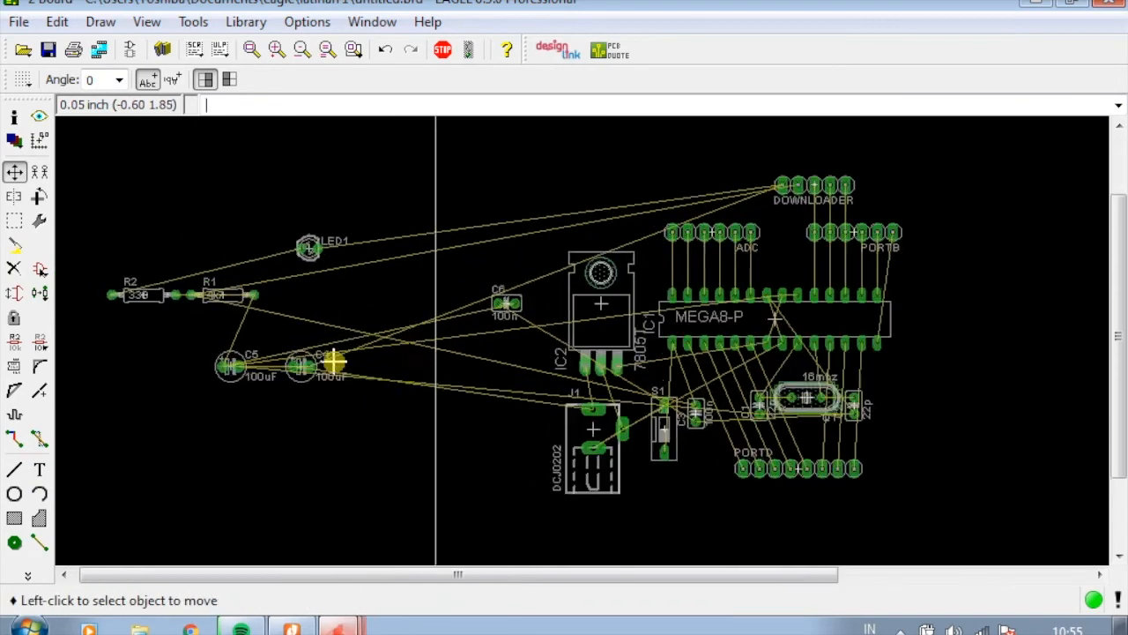
pyautogui.scroll(3, 326, 358)
pyautogui.click(297, 362)
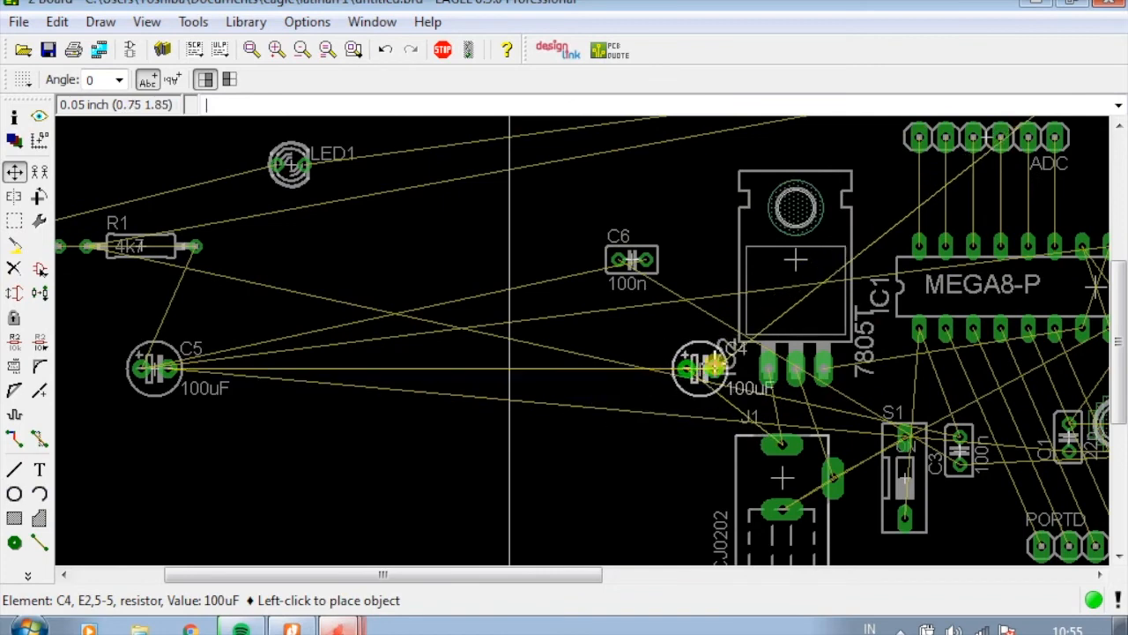
pyautogui.click(685, 357)
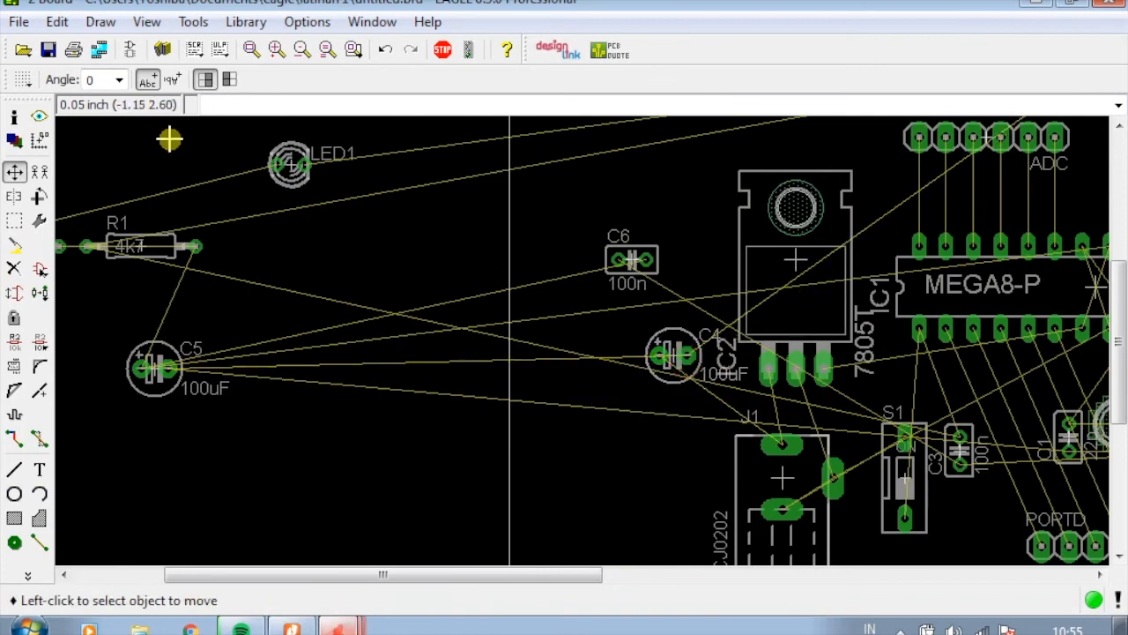
# Check the regulator wiring in the schematic, and shift IC2 and C4 slightly left on the board
pyautogui.click(131, 51)
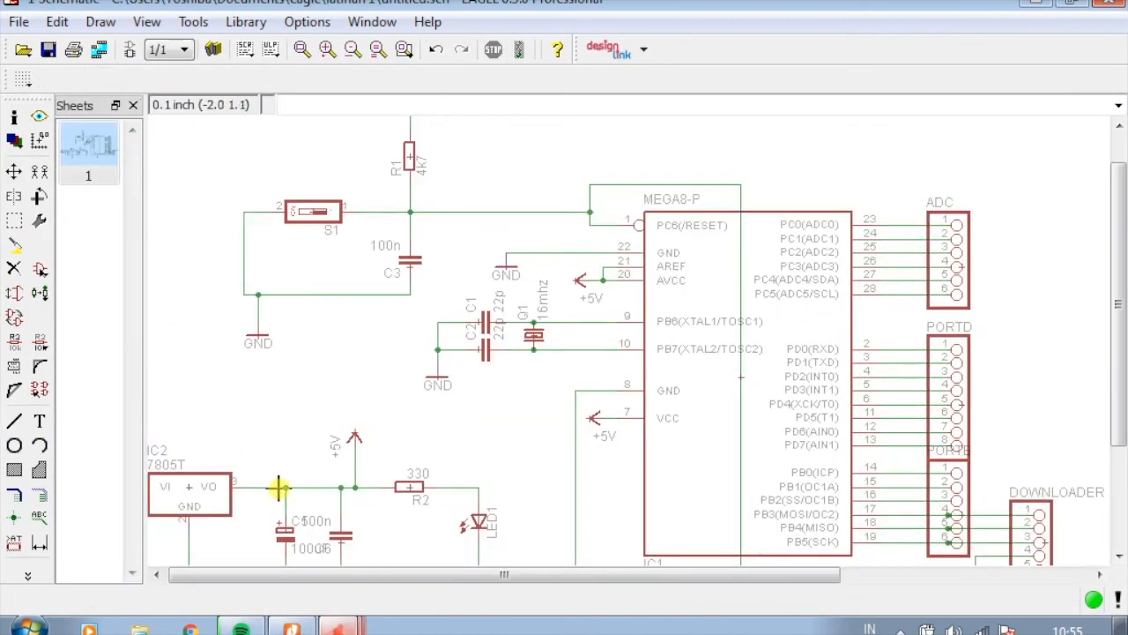
pyautogui.scroll(-5, 232, 496)
pyautogui.scroll(7, 214, 499)
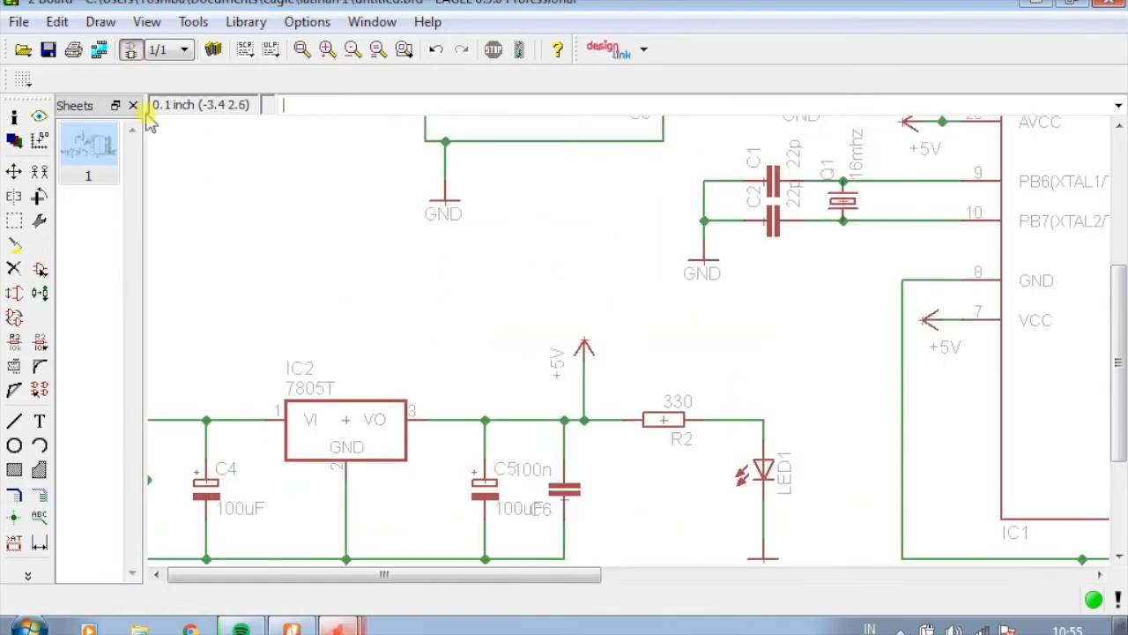
pyautogui.click(130, 49)
pyautogui.click(16, 172)
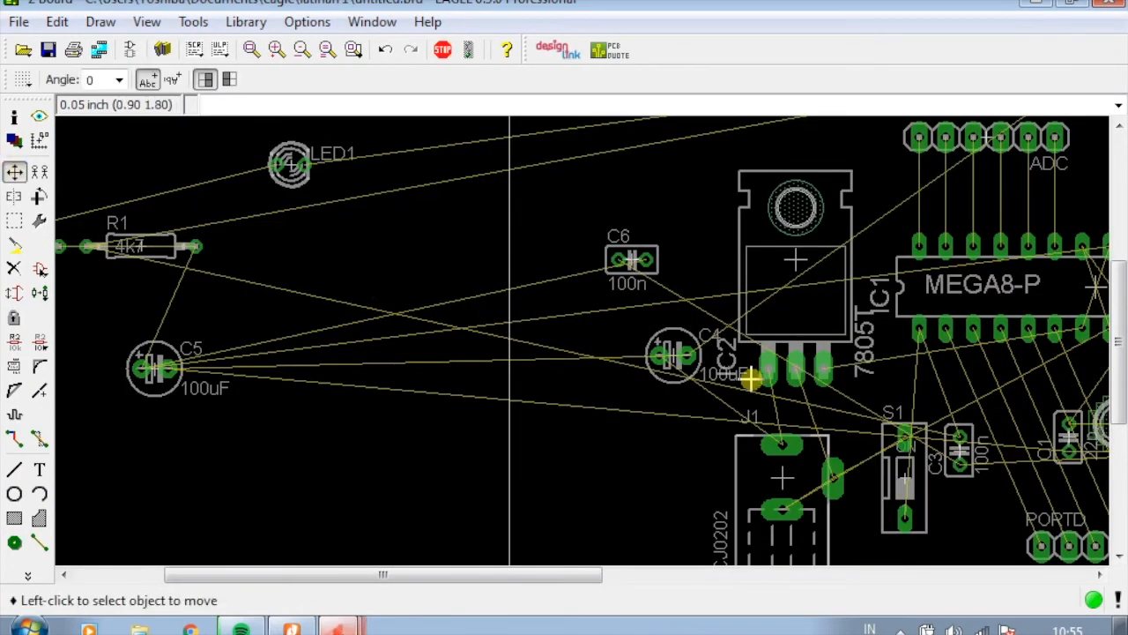
pyautogui.click(785, 261)
pyautogui.click(759, 264)
pyautogui.click(673, 353)
pyautogui.click(645, 354)
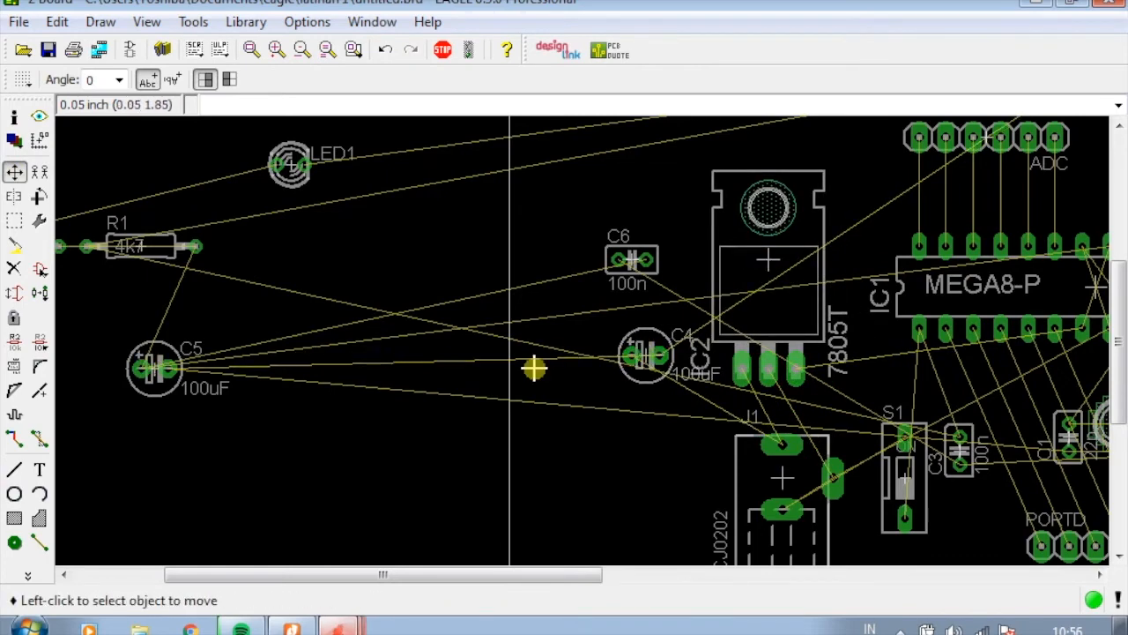
# Place the 100uF capacitor C5 directly above C4 and move capacitor C6 above C5
pyautogui.click(167, 363)
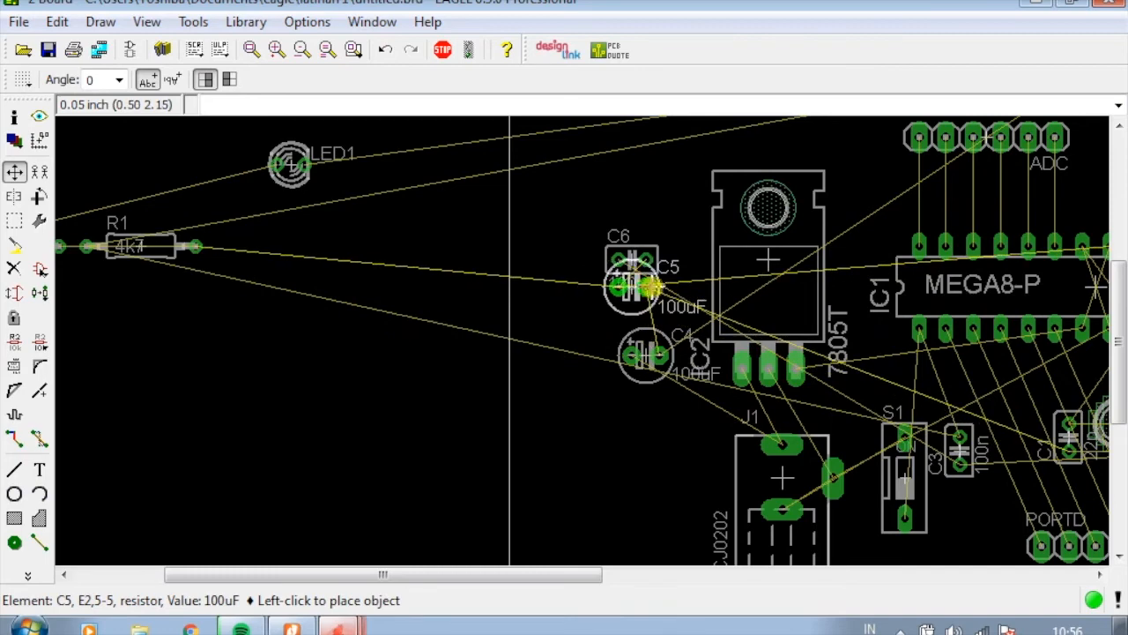
pyautogui.click(650, 285)
pyautogui.click(631, 259)
pyautogui.click(642, 202)
pyautogui.rightClick(641, 202)
pyautogui.press('Escape')
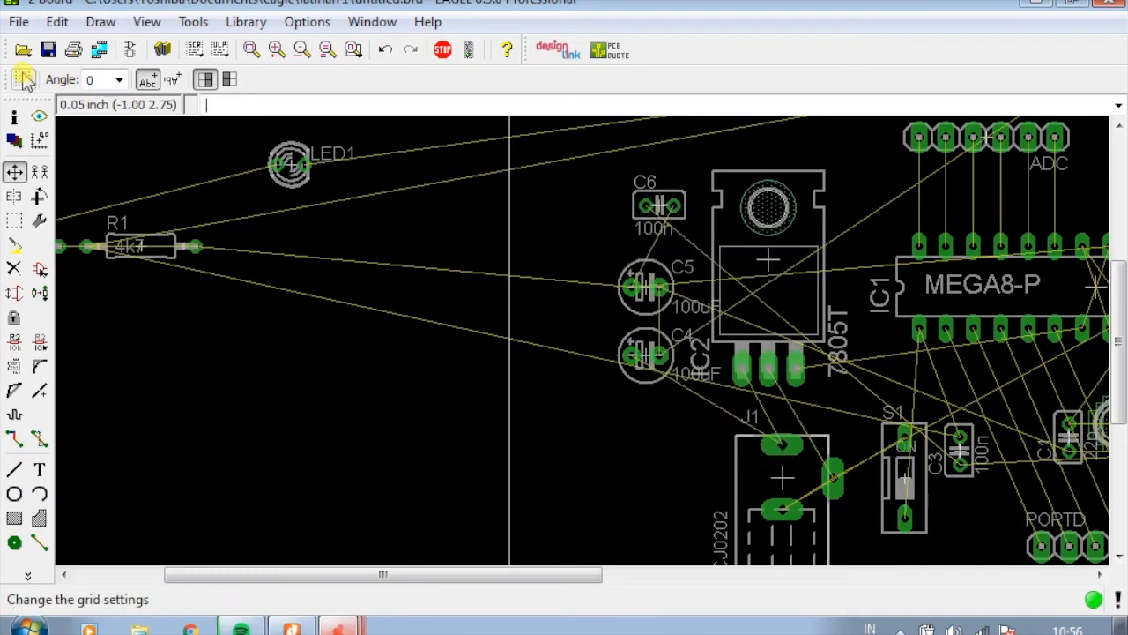
# Consult the schematic, and place capacitor C6 just above C5 on the board, rotated 180 degrees
pyautogui.click(129, 49)
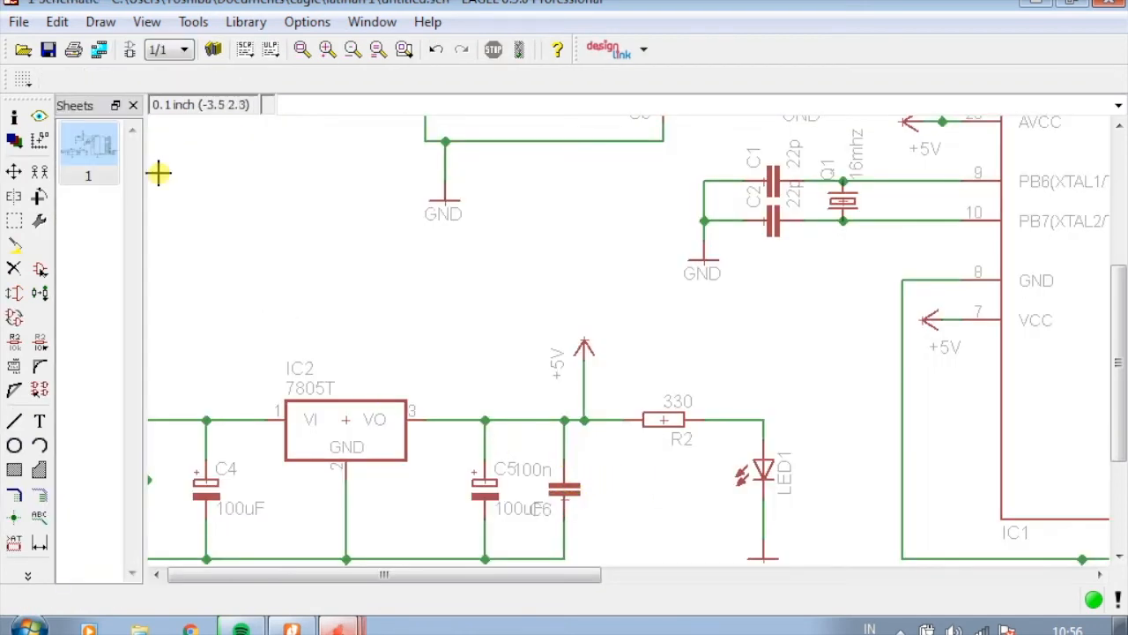
pyautogui.click(129, 49)
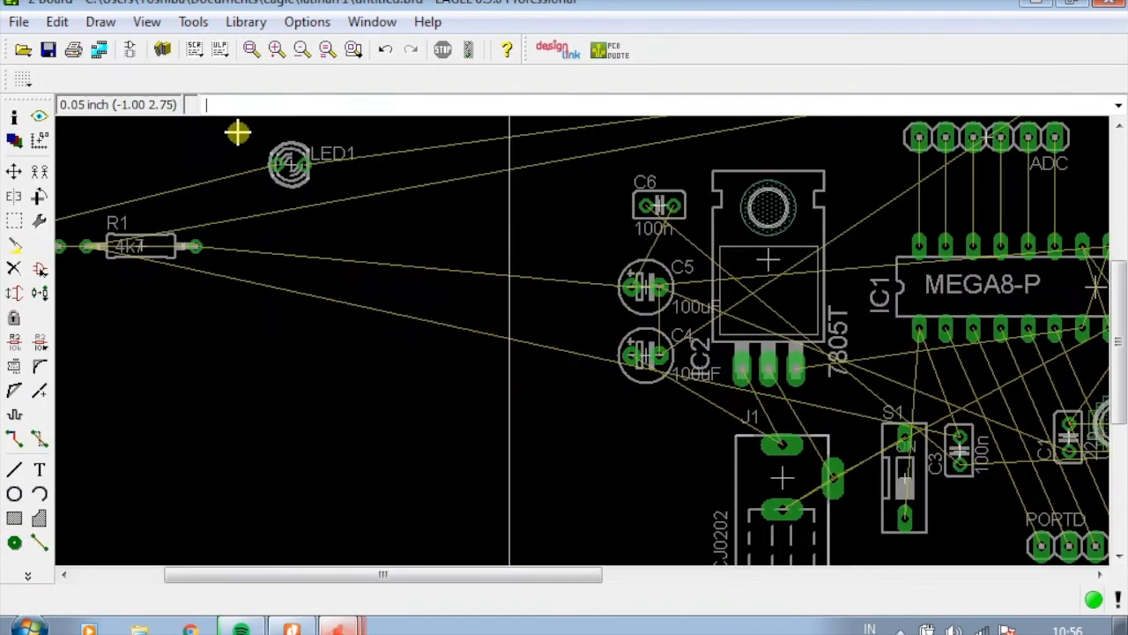
pyautogui.click(13, 170)
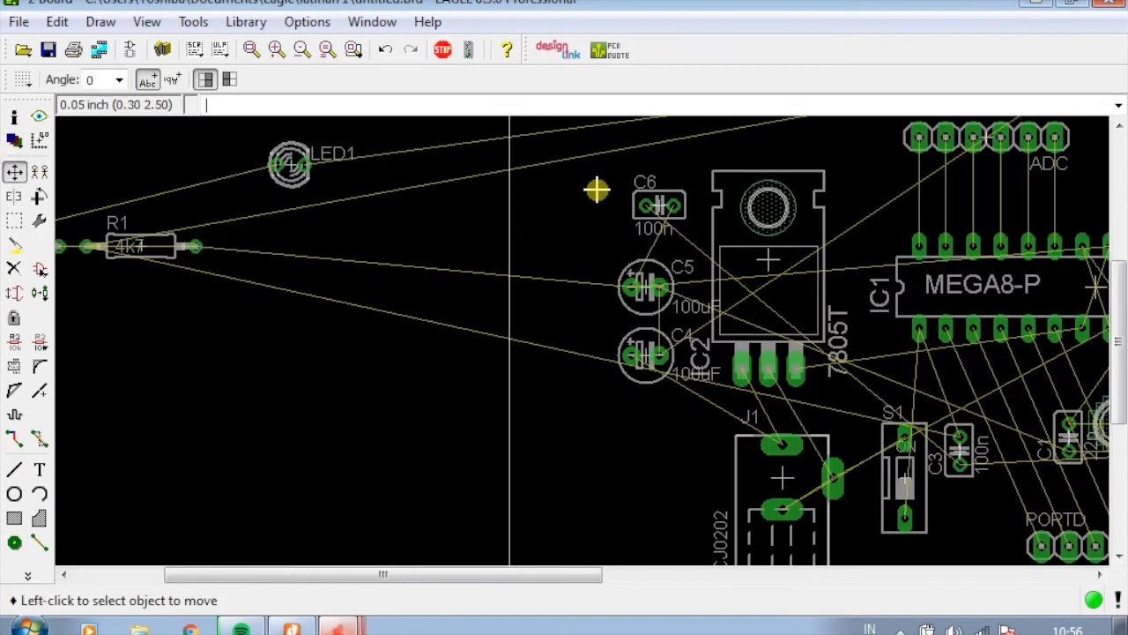
pyautogui.click(670, 209)
pyautogui.rightClick(668, 206)
pyautogui.rightClick(667, 204)
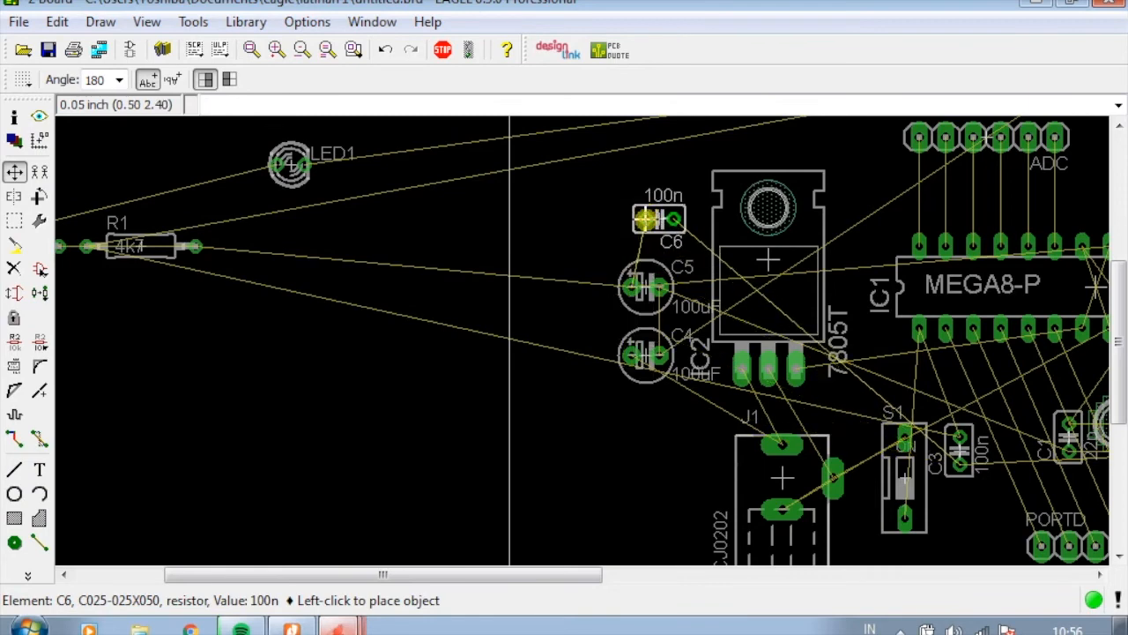
pyautogui.click(645, 219)
# Move LED1 inside the board outline, above regulator IC2
pyautogui.scroll(-1, 688, 252)
pyautogui.click(411, 191)
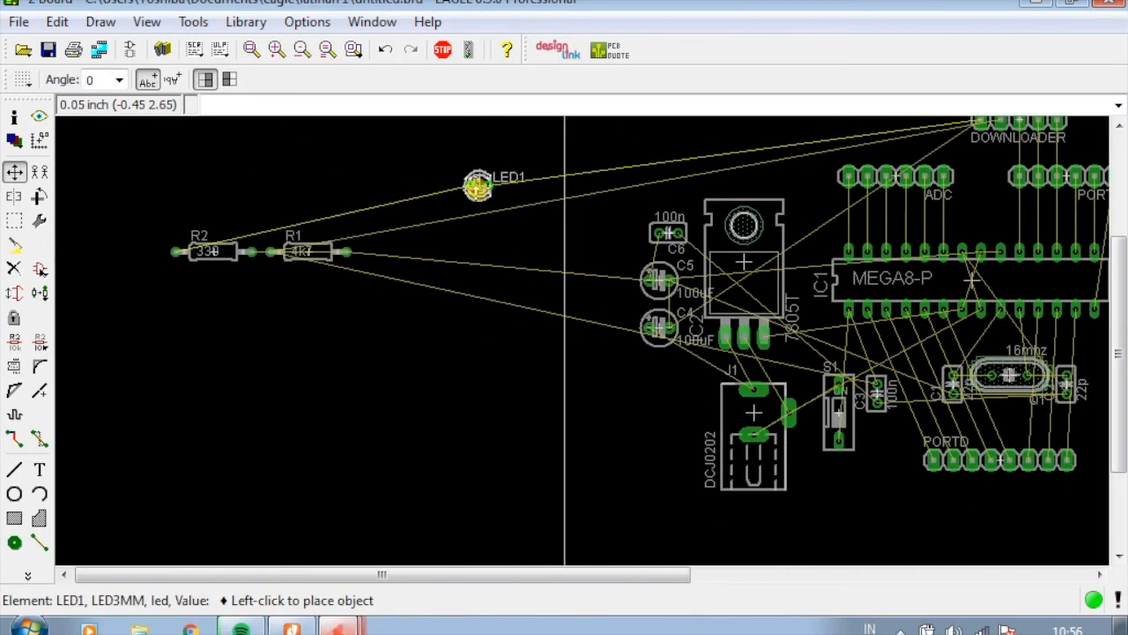
pyautogui.click(771, 146)
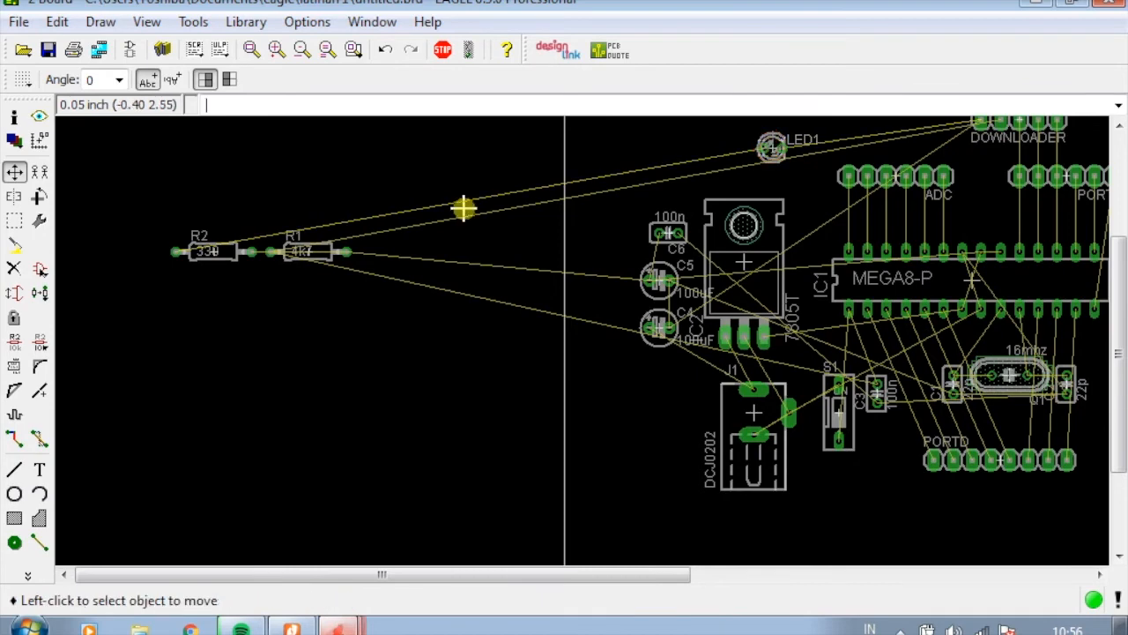
# Place the 4k7 resistor R1 between S1 and C3, rotated 270 degrees, shifting C3 right to make room
pyautogui.click(313, 269)
pyautogui.rightClick(829, 406)
pyautogui.rightClick(871, 454)
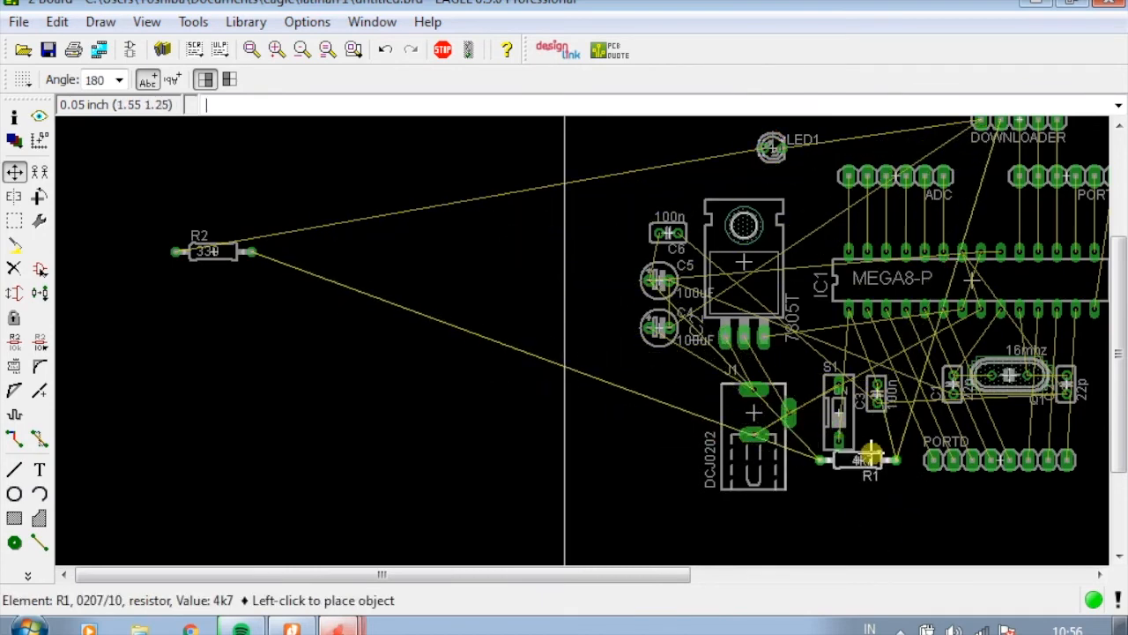
pyautogui.scroll(3, 871, 454)
pyautogui.rightClick(862, 436)
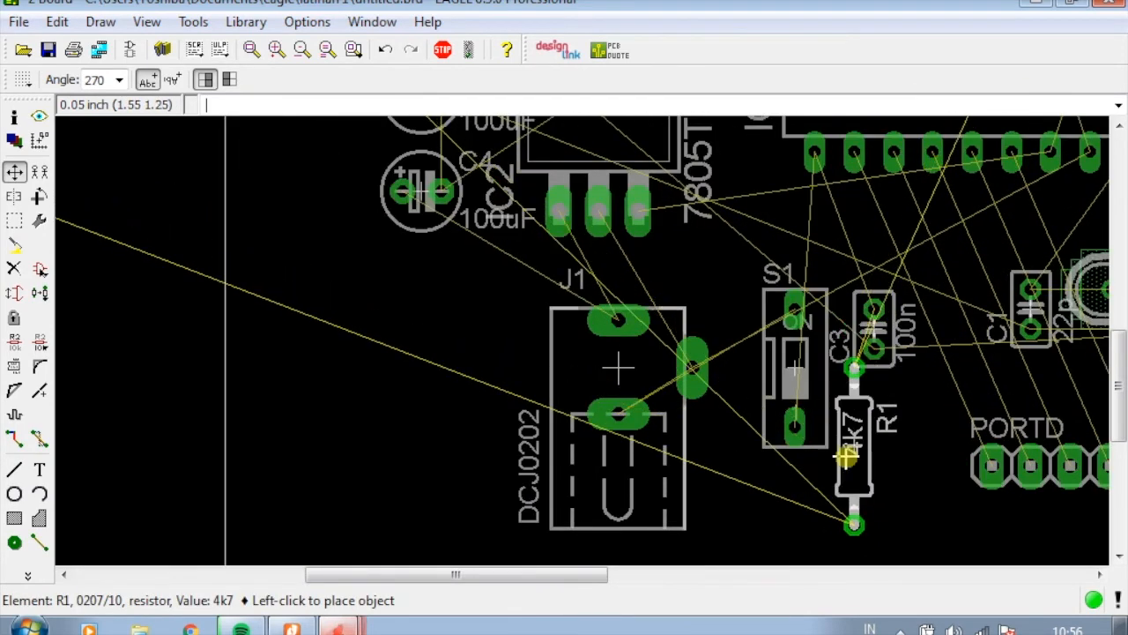
pyautogui.click(824, 378)
pyautogui.click(877, 335)
pyautogui.click(912, 328)
pyautogui.click(839, 370)
pyautogui.click(853, 369)
# Move S1 and J1 left to space them out, and close up R1 and C3 beside S1
pyautogui.click(778, 370)
pyautogui.click(760, 368)
pyautogui.click(599, 368)
pyautogui.click(531, 370)
pyautogui.click(768, 359)
pyautogui.click(745, 361)
pyautogui.click(853, 362)
pyautogui.click(834, 361)
pyautogui.click(911, 328)
pyautogui.click(885, 335)
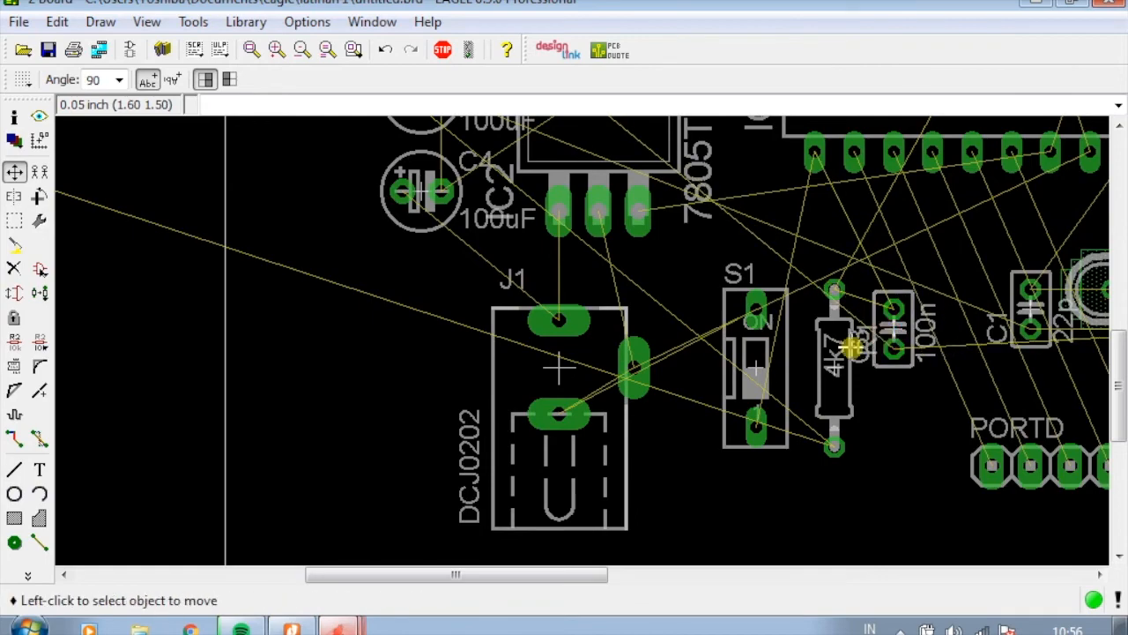
# Place the 330 resistor R2 above IC2, rotated 180 degrees, and set LED1 just above its right end
pyautogui.scroll(-5, 693, 350)
pyautogui.click(221, 241)
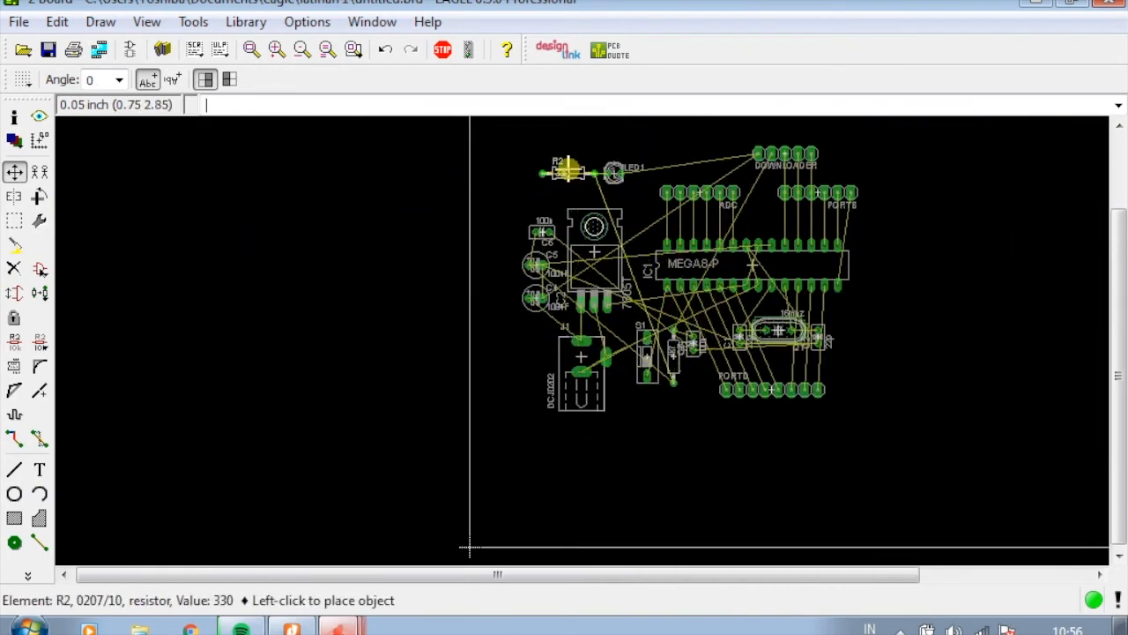
pyautogui.scroll(3, 569, 167)
pyautogui.scroll(1, 568, 168)
pyautogui.rightClick(583, 195)
pyautogui.rightClick(579, 194)
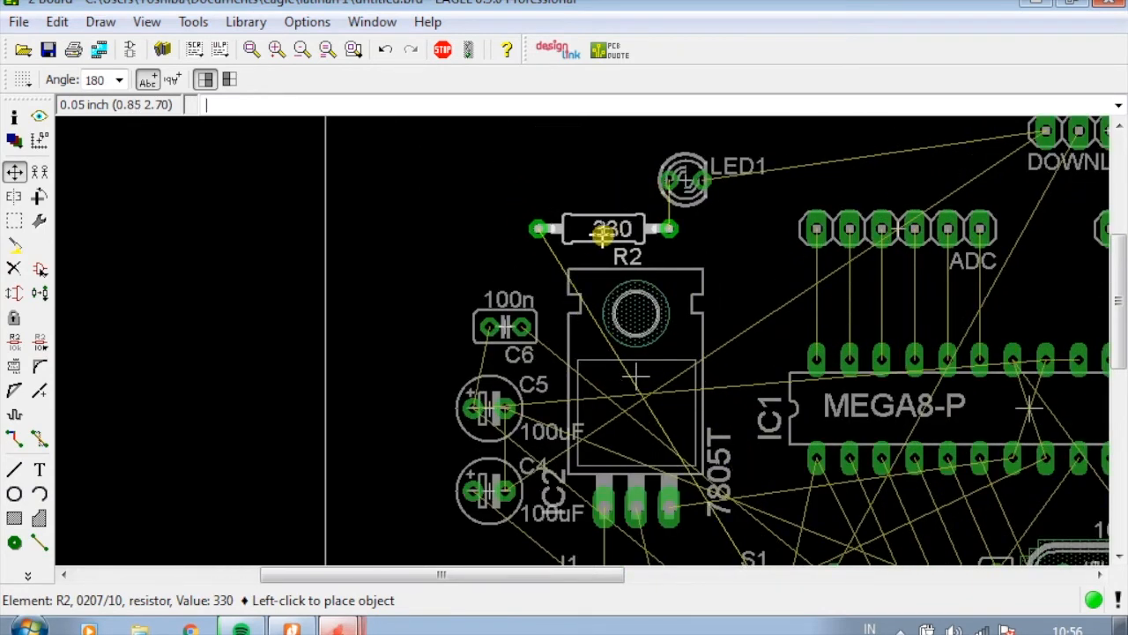
pyautogui.click(624, 231)
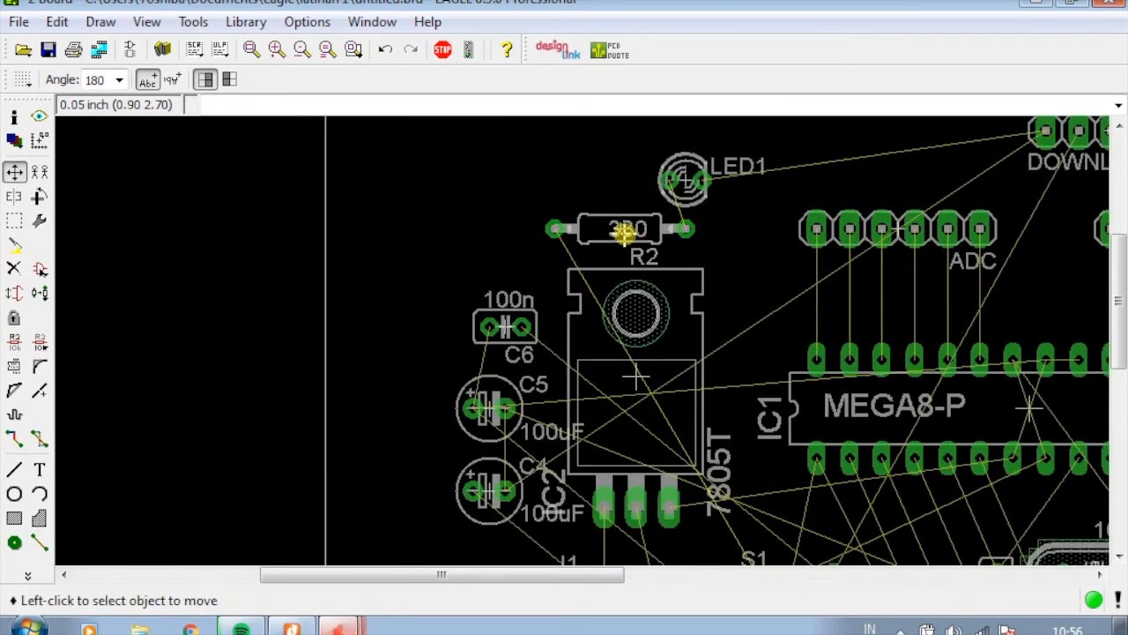
pyautogui.click(681, 178)
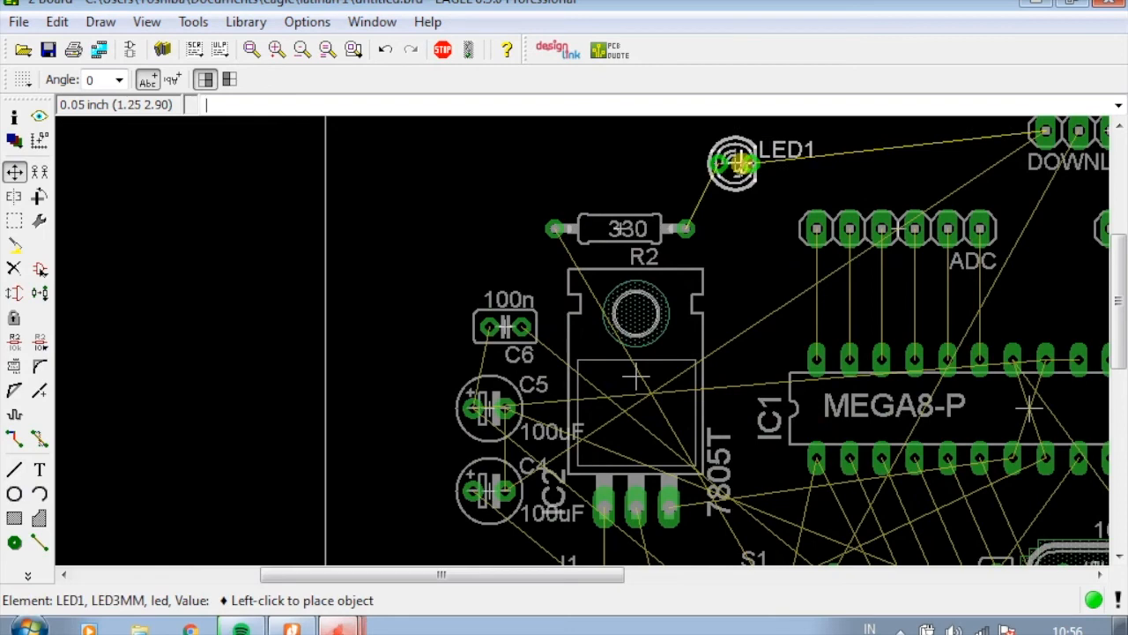
pyautogui.click(705, 161)
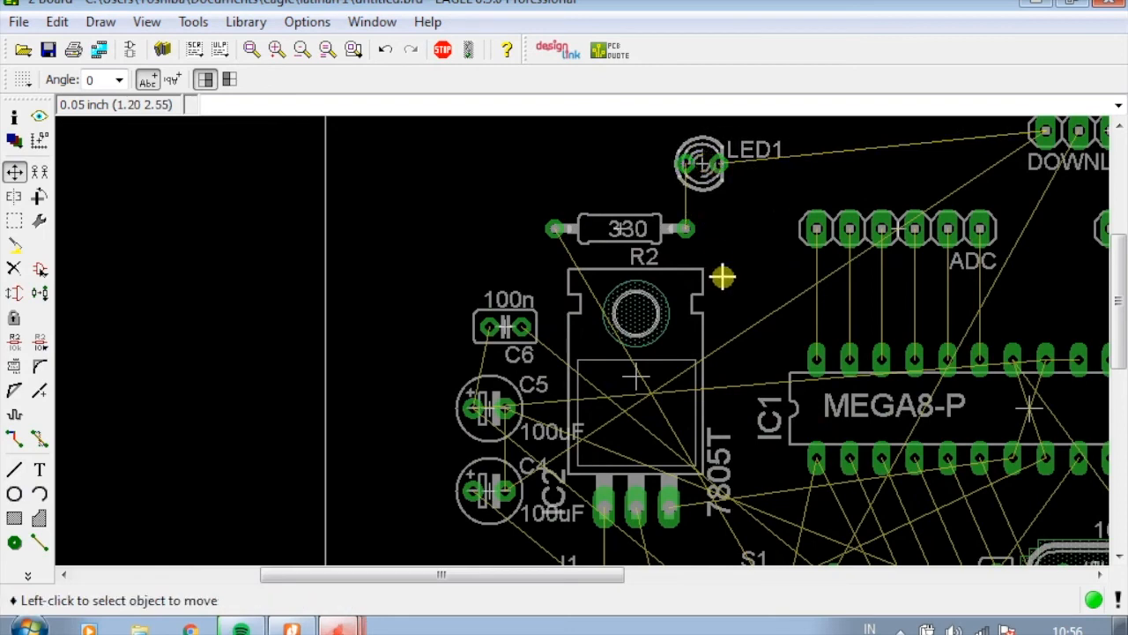
# Examine the overall component placement around IC1 and its fit within the board outline
pyautogui.scroll(-2, 730, 275)
pyautogui.scroll(-4, 730, 275)
pyautogui.scroll(2, 849, 307)
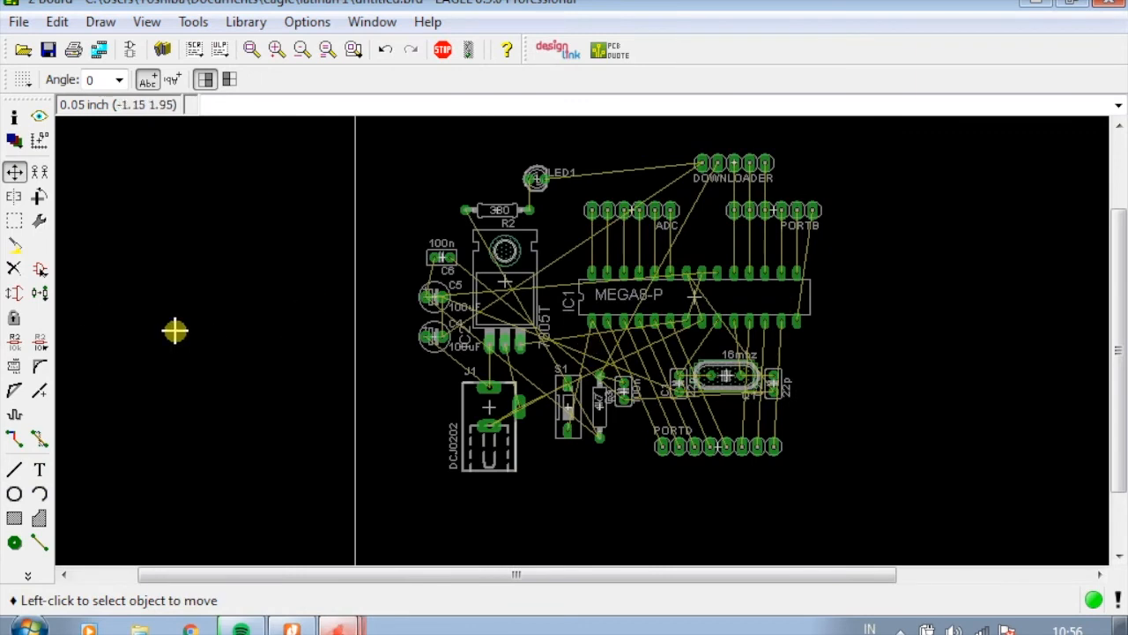
pyautogui.scroll(-5, 541, 396)
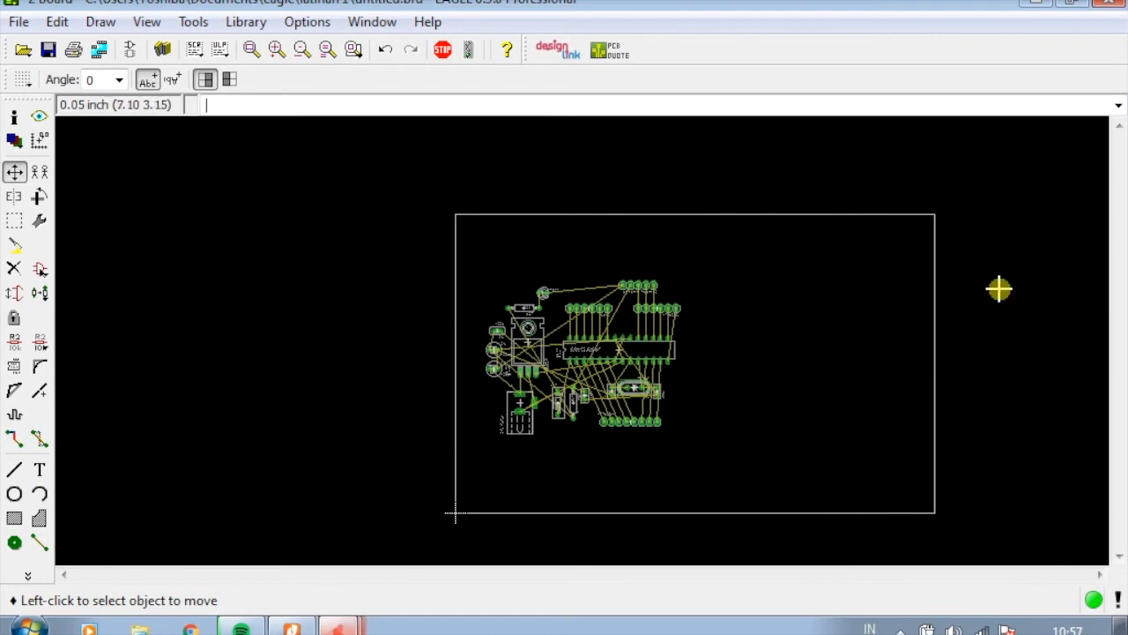
pyautogui.click(15, 172)
pyautogui.scroll(3, 589, 378)
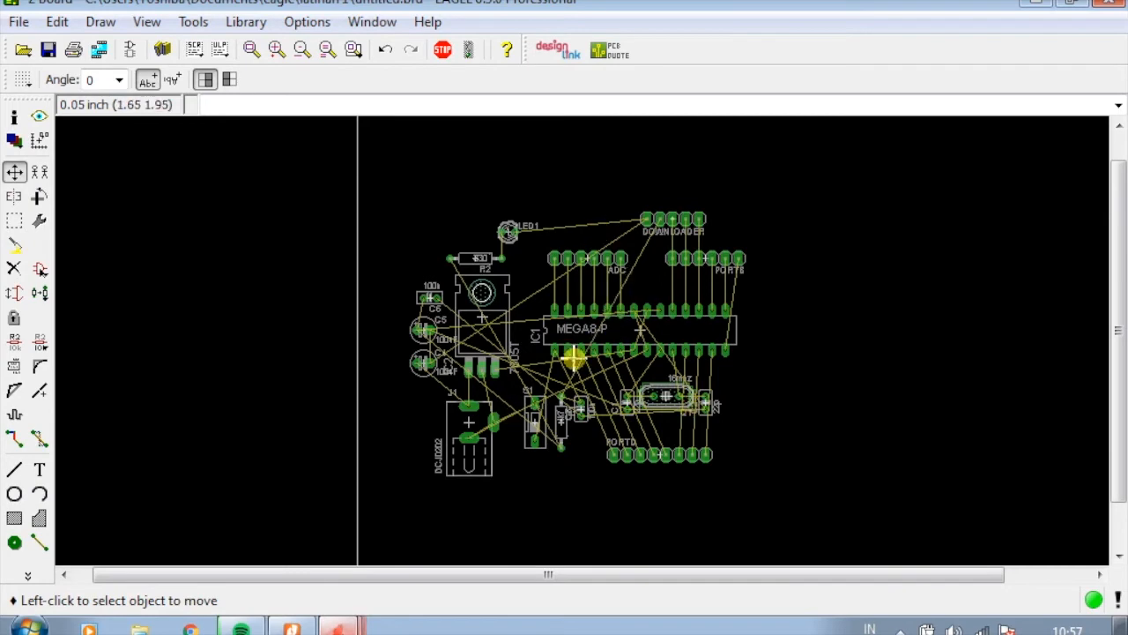
pyautogui.scroll(2, 574, 357)
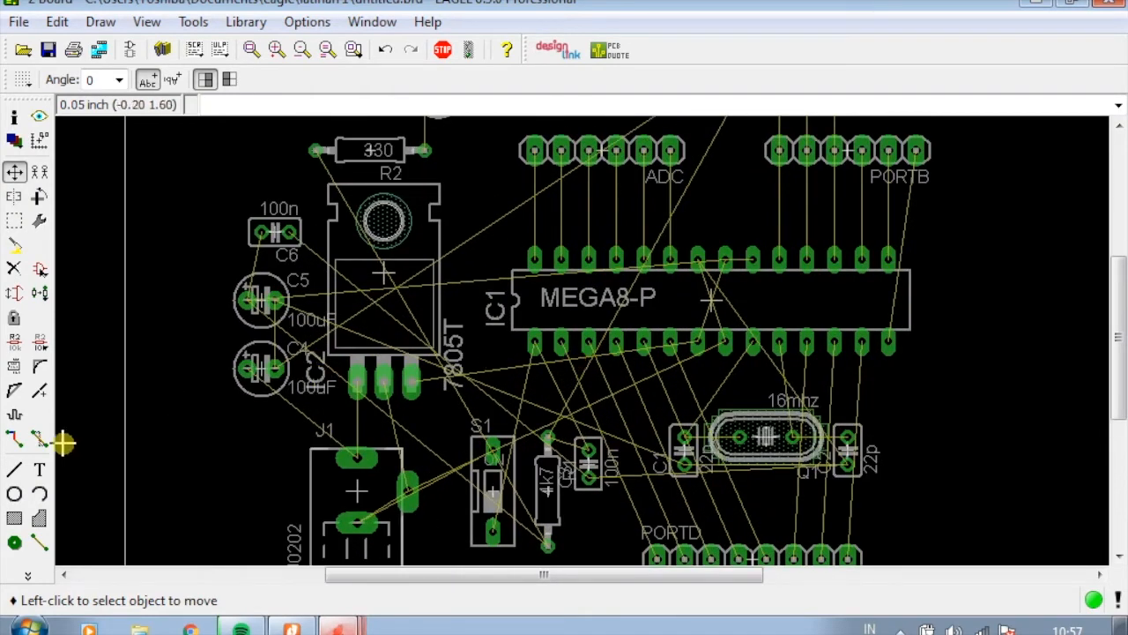
# Start the Route command for manual trace routing with layer 16 Bottom, around the DOWNLOADER, ADC and PORTB headers
pyautogui.click(15, 441)
pyautogui.click(141, 80)
pyautogui.click(138, 80)
pyautogui.click(128, 82)
pyautogui.click(129, 84)
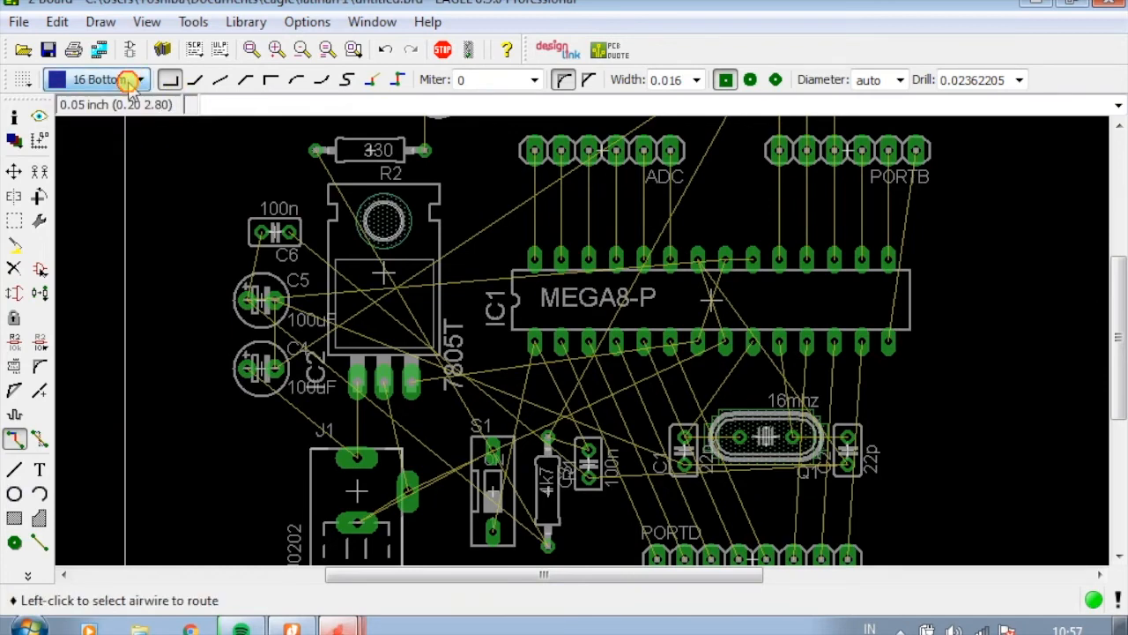
pyautogui.scroll(-3, 647, 325)
pyautogui.scroll(2, 675, 210)
pyautogui.scroll(1, 675, 209)
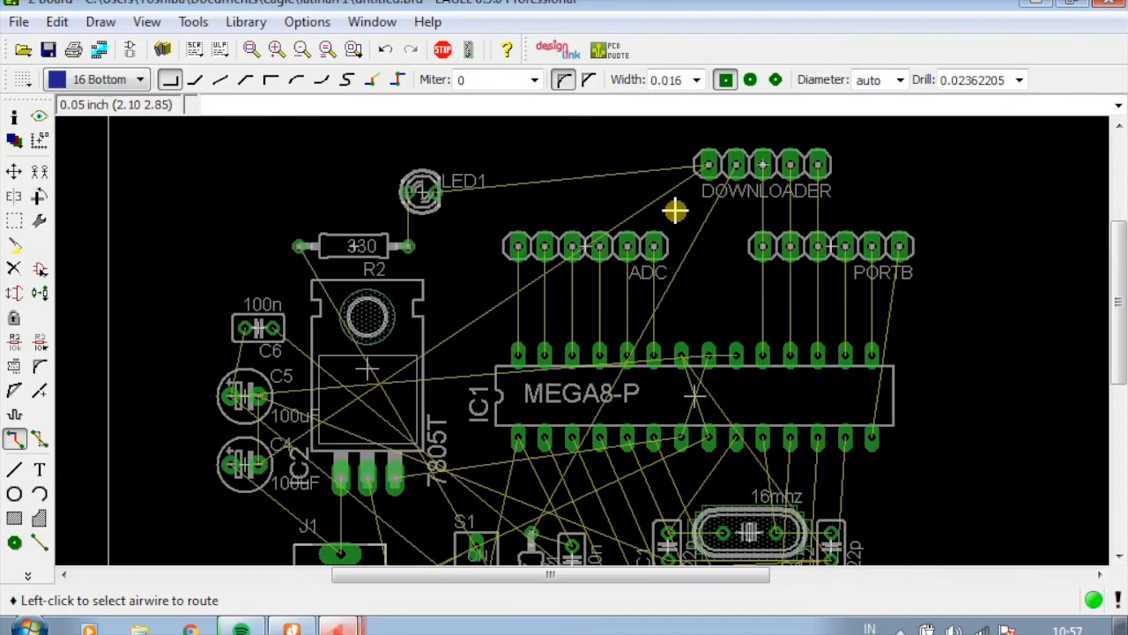
pyautogui.scroll(-2, 595, 256)
pyautogui.scroll(2, 587, 276)
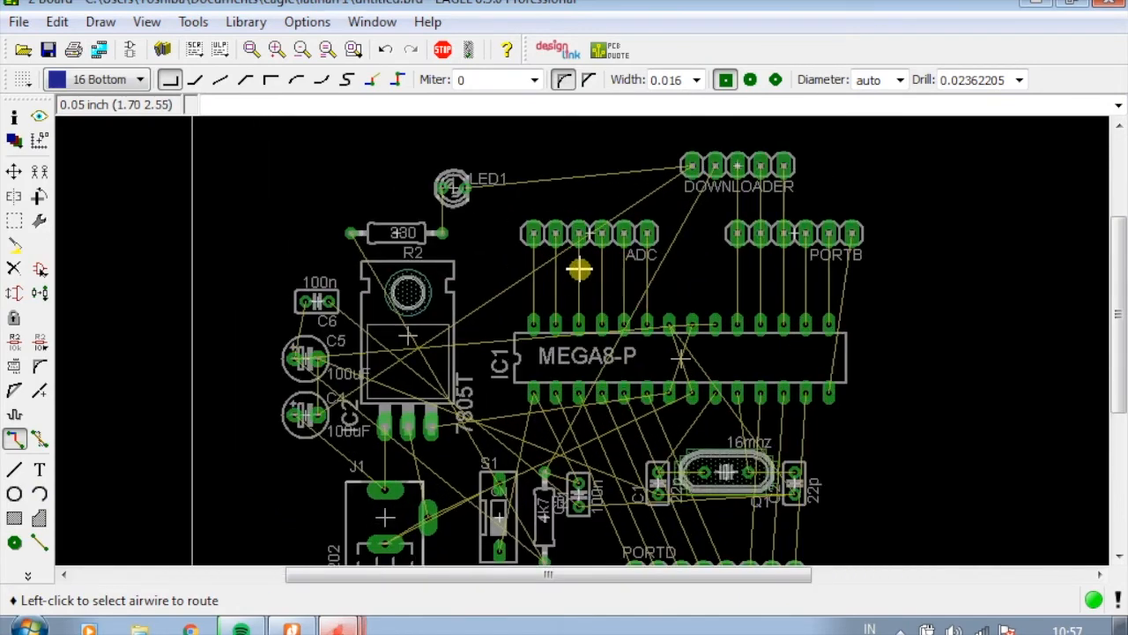
pyautogui.click(517, 346)
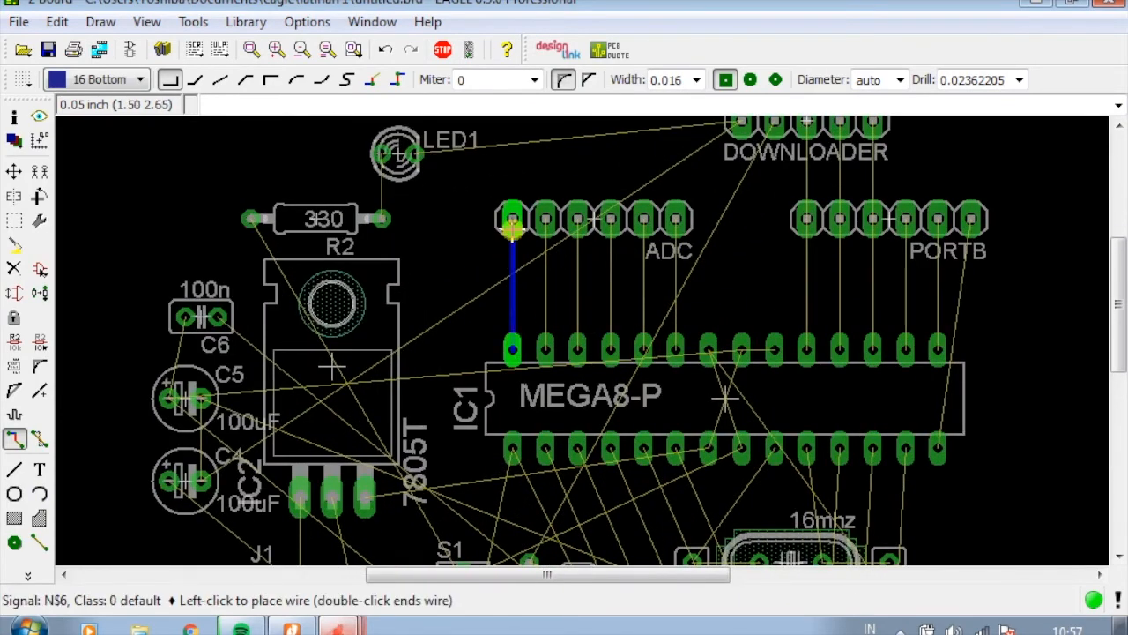
pyautogui.press('Escape')
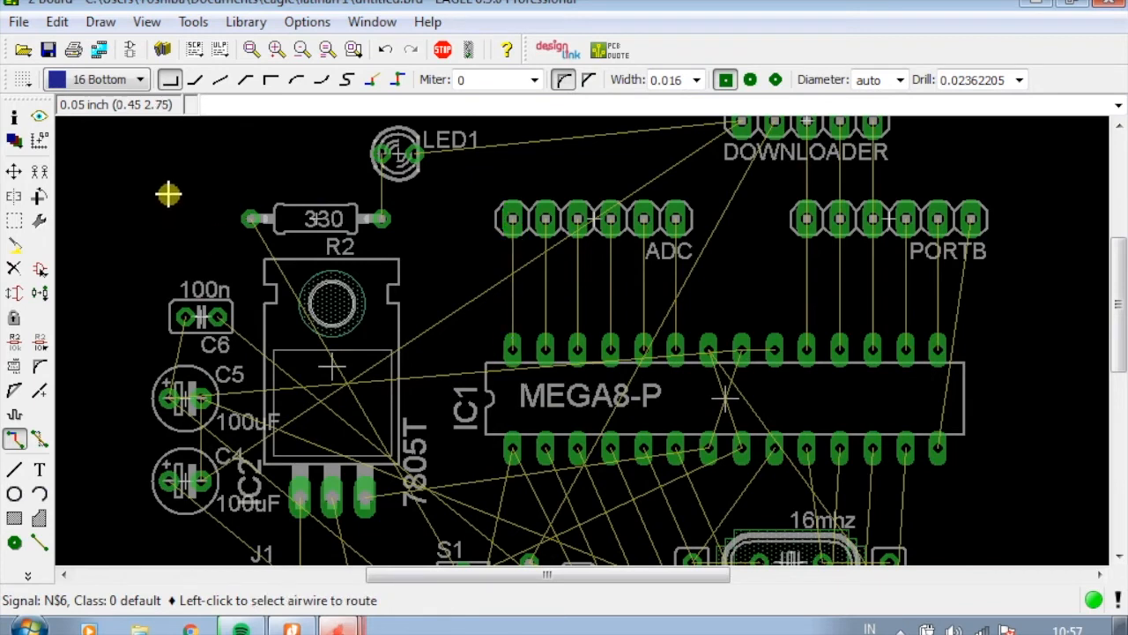
# Change the board grid unit to mm, keeping the grid size at 0.05
pyautogui.click(27, 81)
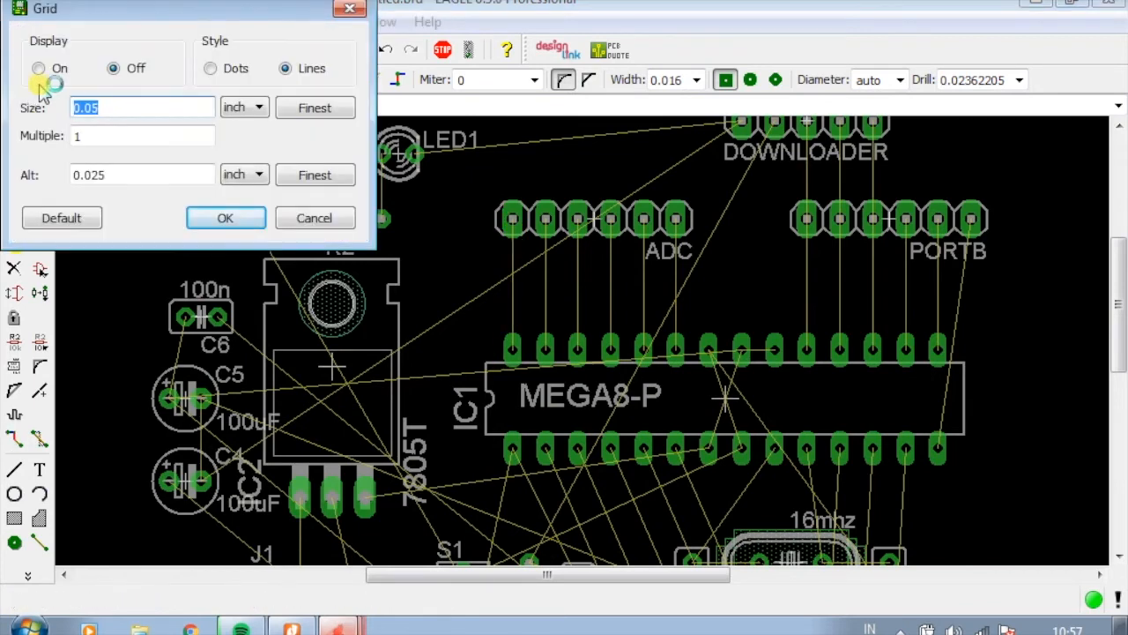
pyautogui.click(245, 108)
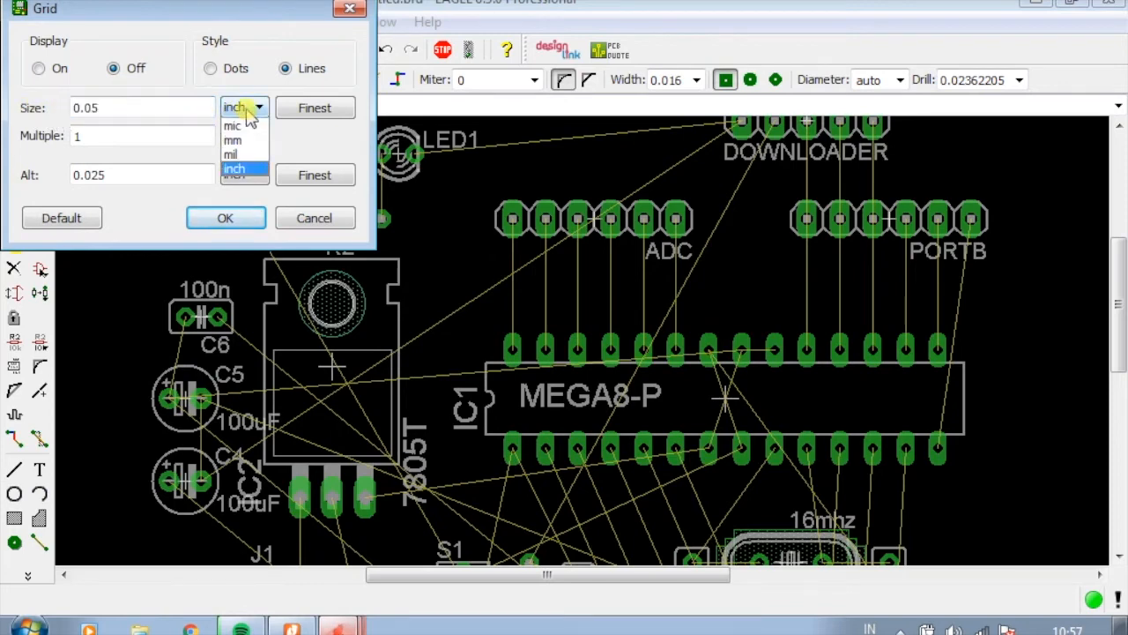
pyautogui.click(238, 138)
pyautogui.click(139, 113)
pyautogui.moveTo(117, 108); pyautogui.dragTo(31, 114)
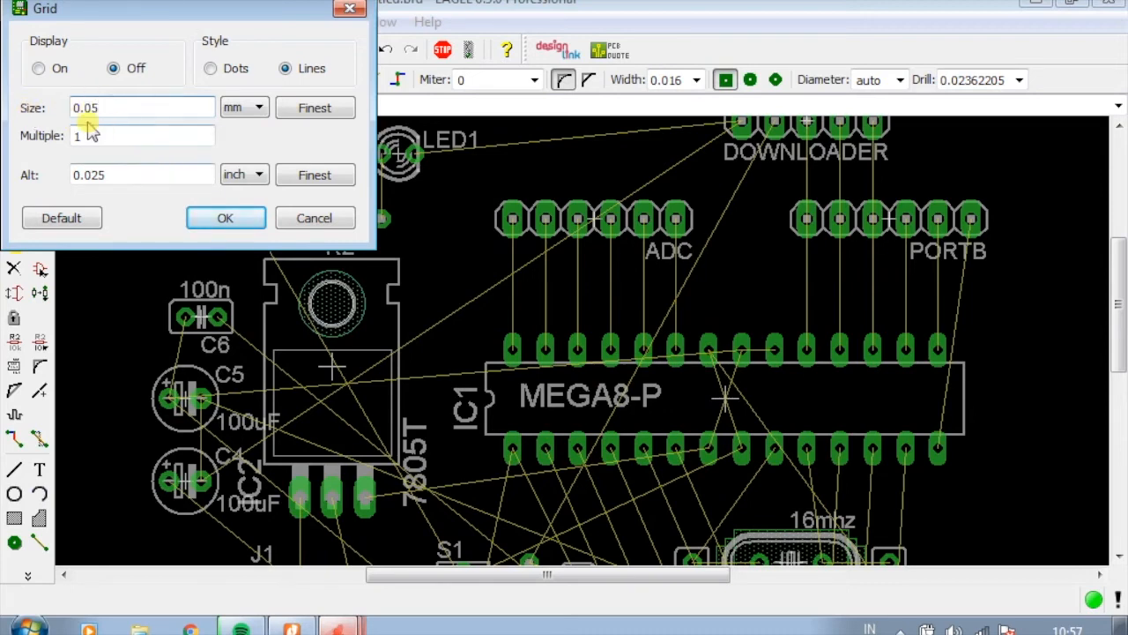
pyautogui.click(225, 219)
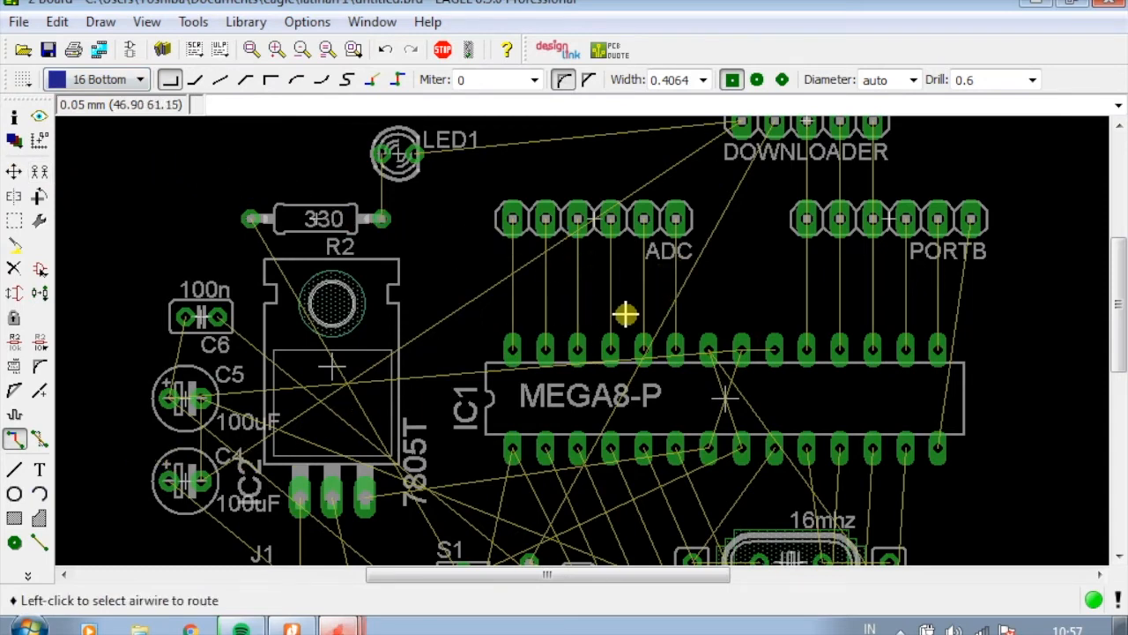
# Route the leftmost ADC header pin straight down to IC1 on the bottom layer with a 1.27 mm wide trace
pyautogui.click(16, 440)
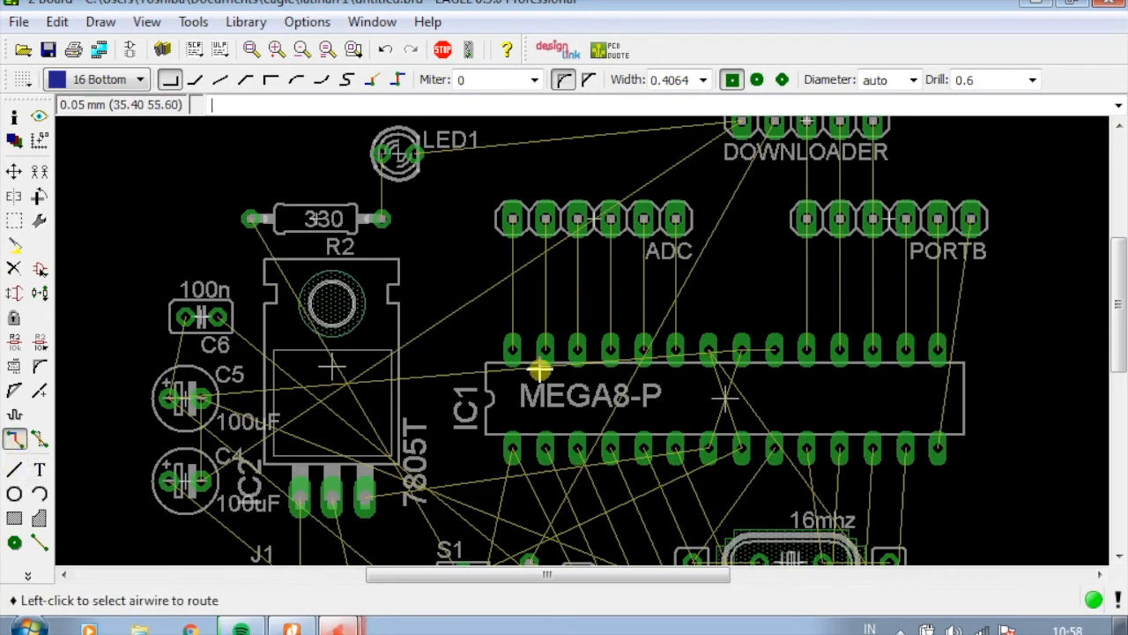
pyautogui.click(514, 222)
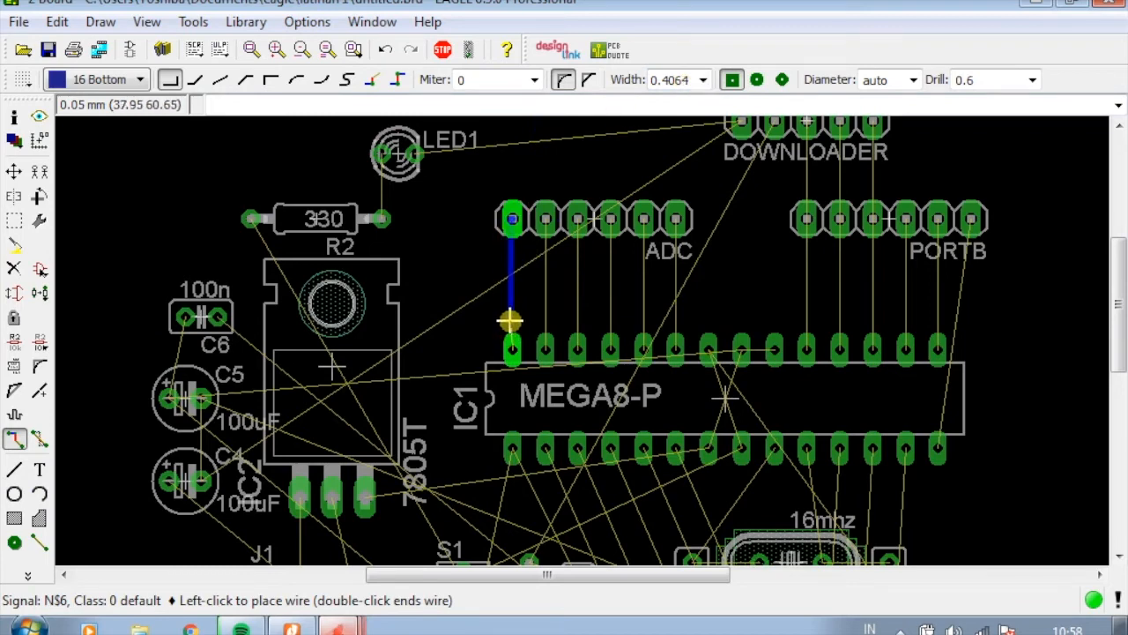
pyautogui.click(703, 80)
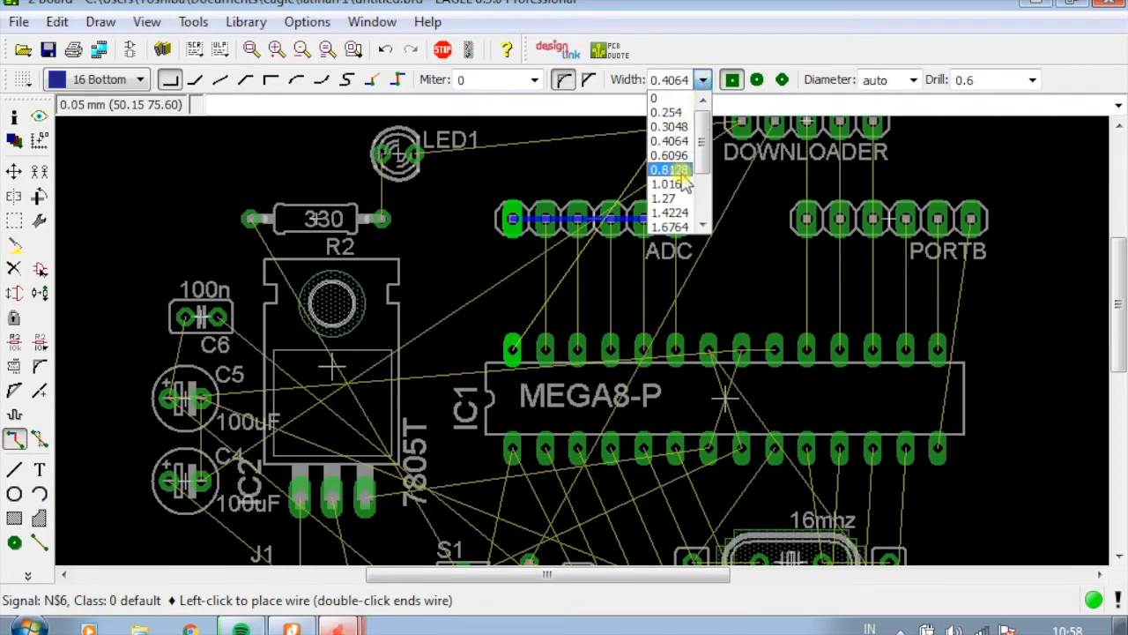
pyautogui.click(667, 198)
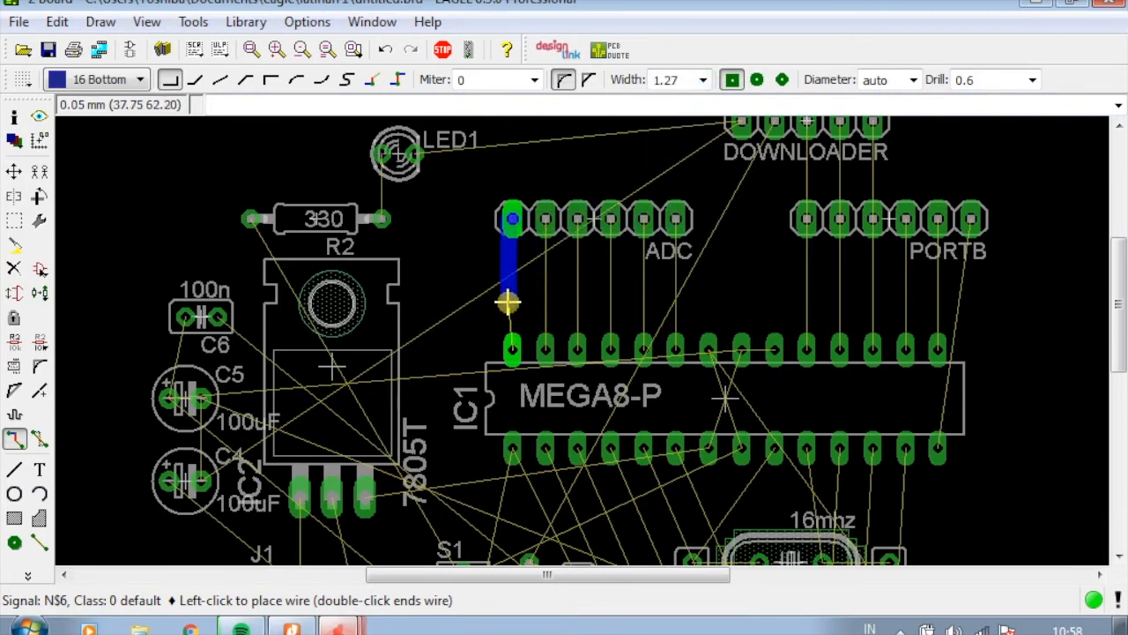
pyautogui.click(513, 350)
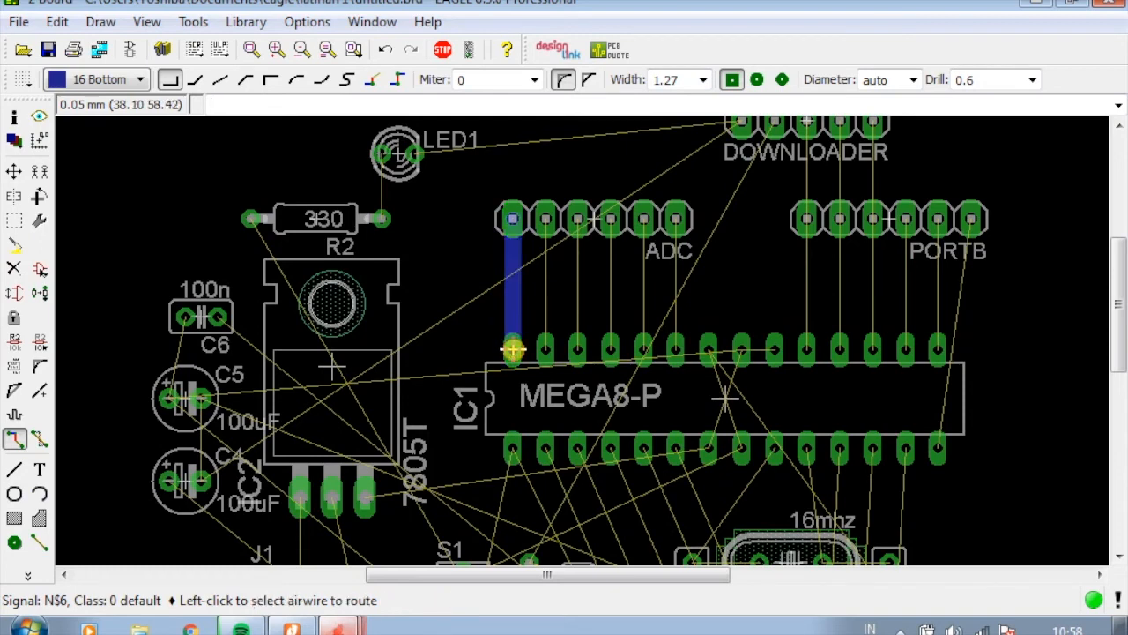
# Route the remaining five ADC header pins straight down to their IC1 pads with separate vertical traces
pyautogui.click(546, 219)
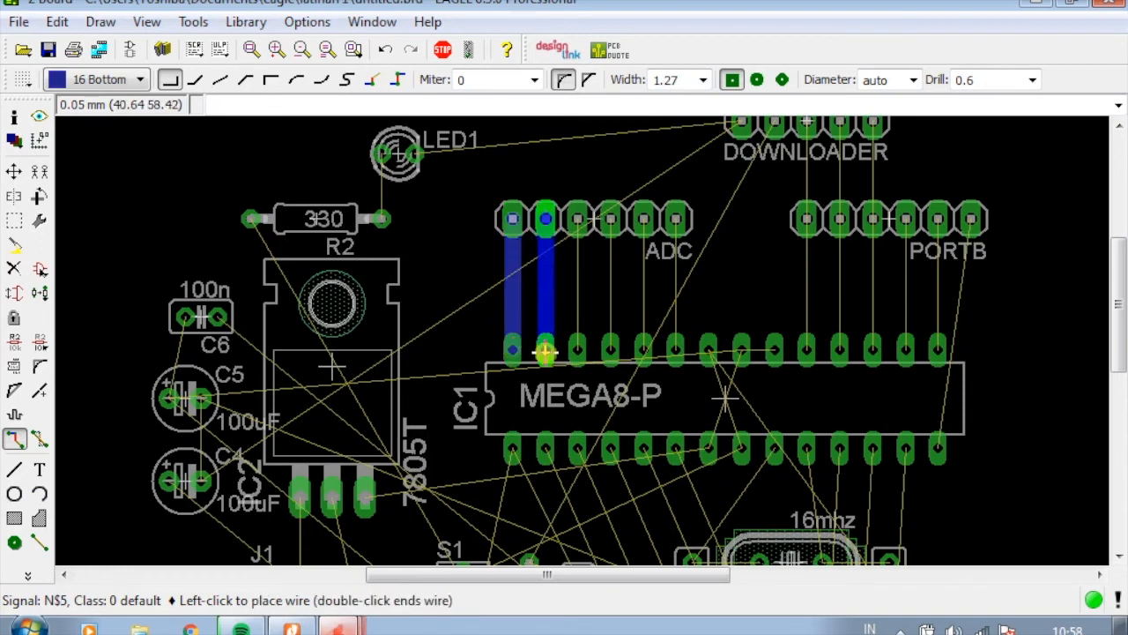
pyautogui.click(546, 352)
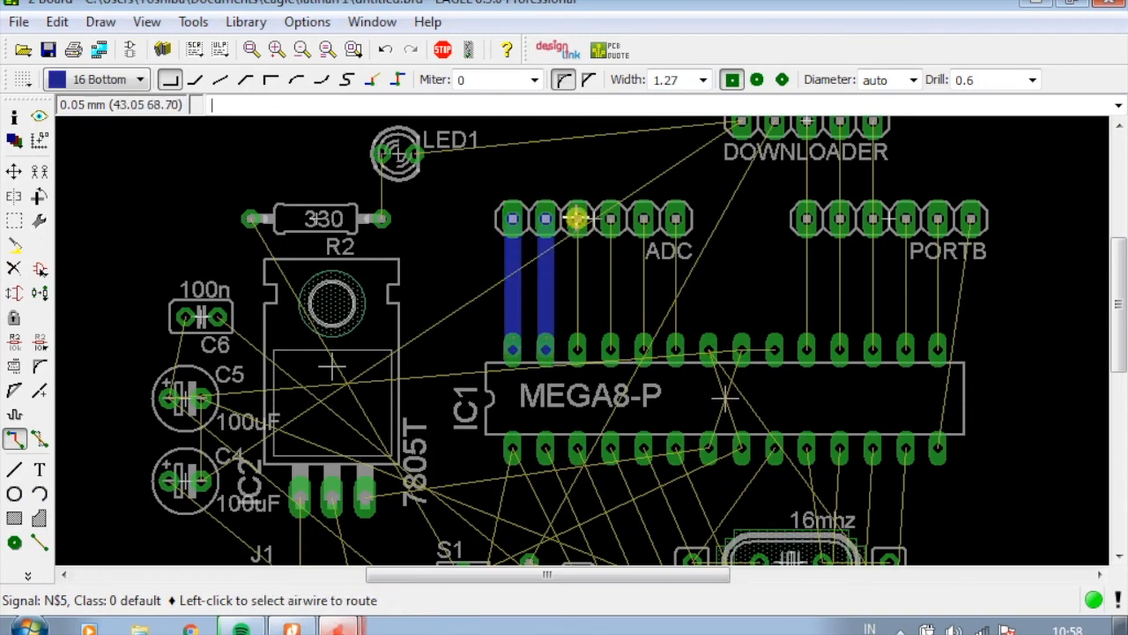
pyautogui.click(577, 218)
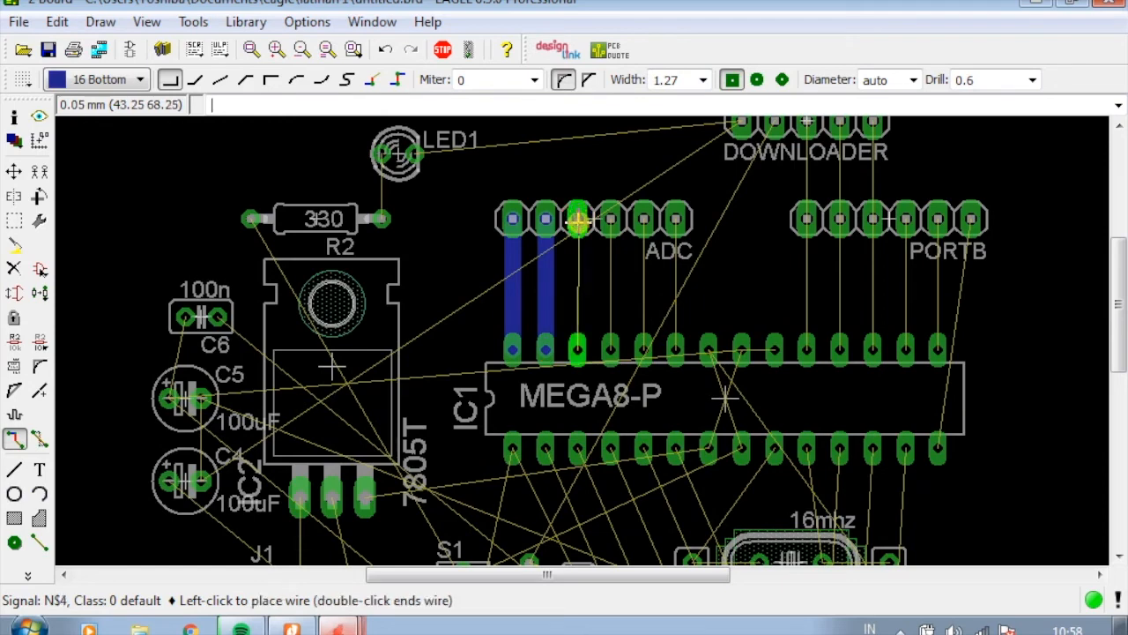
pyautogui.click(579, 351)
pyautogui.click(608, 227)
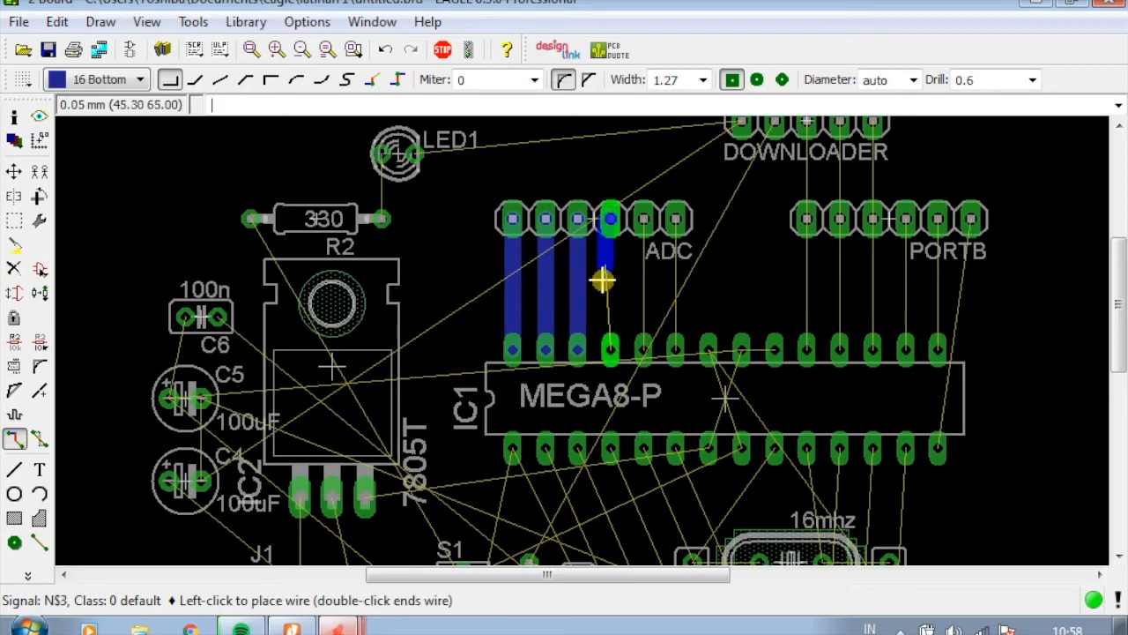
pyautogui.click(611, 351)
pyautogui.click(646, 234)
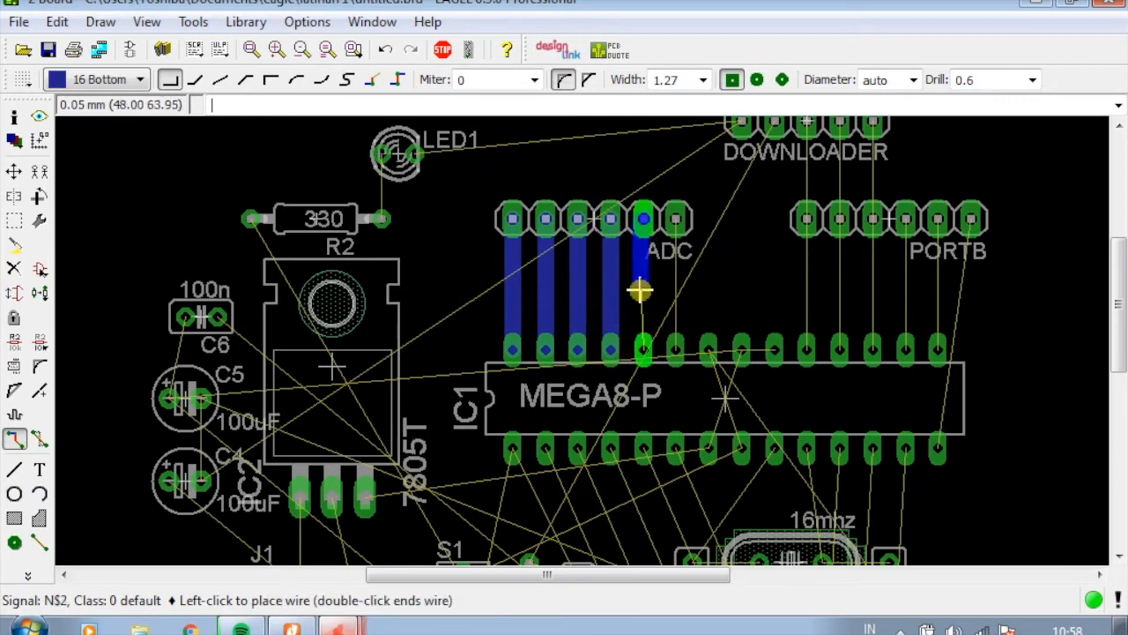
pyautogui.click(644, 349)
pyautogui.click(671, 224)
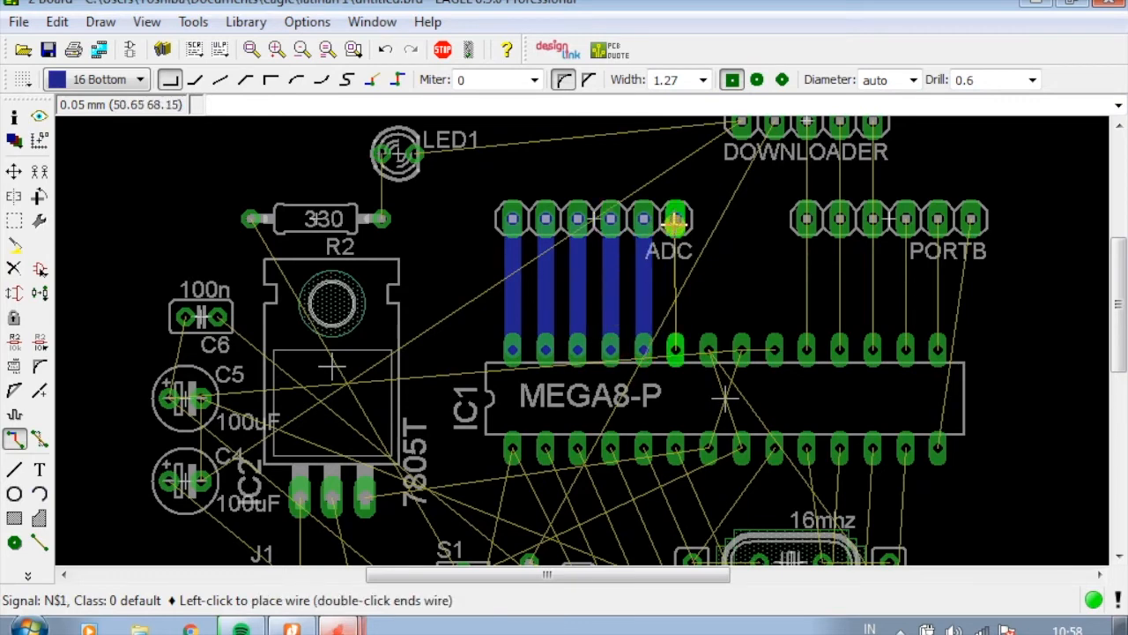
pyautogui.click(676, 350)
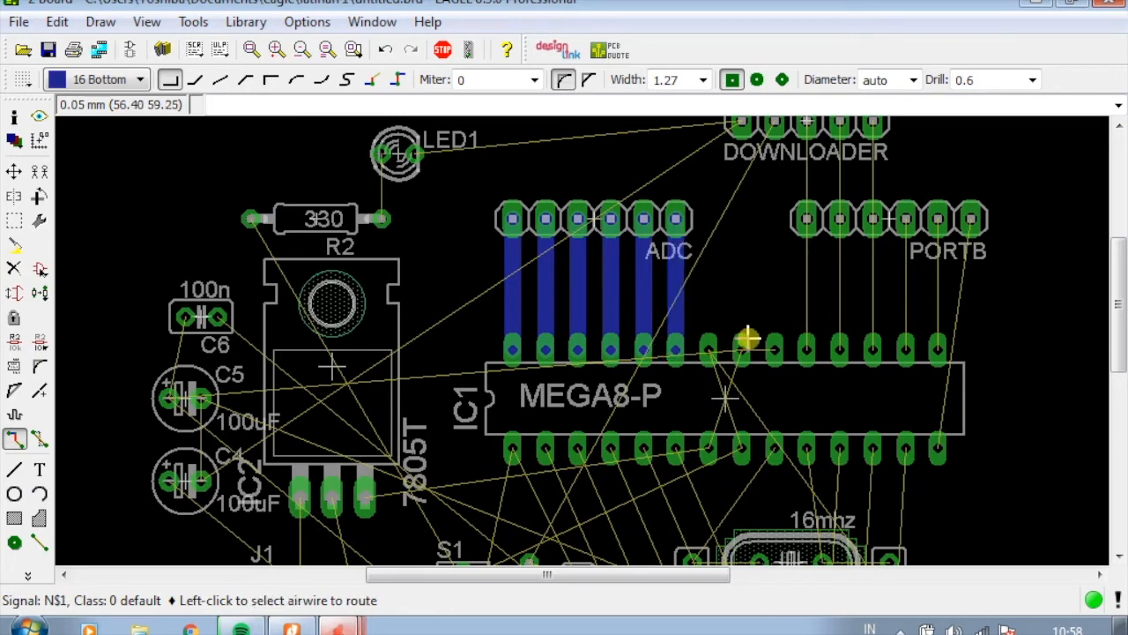
# Route the IC1 pad below the leftmost PORTB pin up through that pin to the third DOWNLOADER pin
pyautogui.click(822, 360)
pyautogui.click(805, 221)
pyautogui.click(805, 220)
pyautogui.click(804, 124)
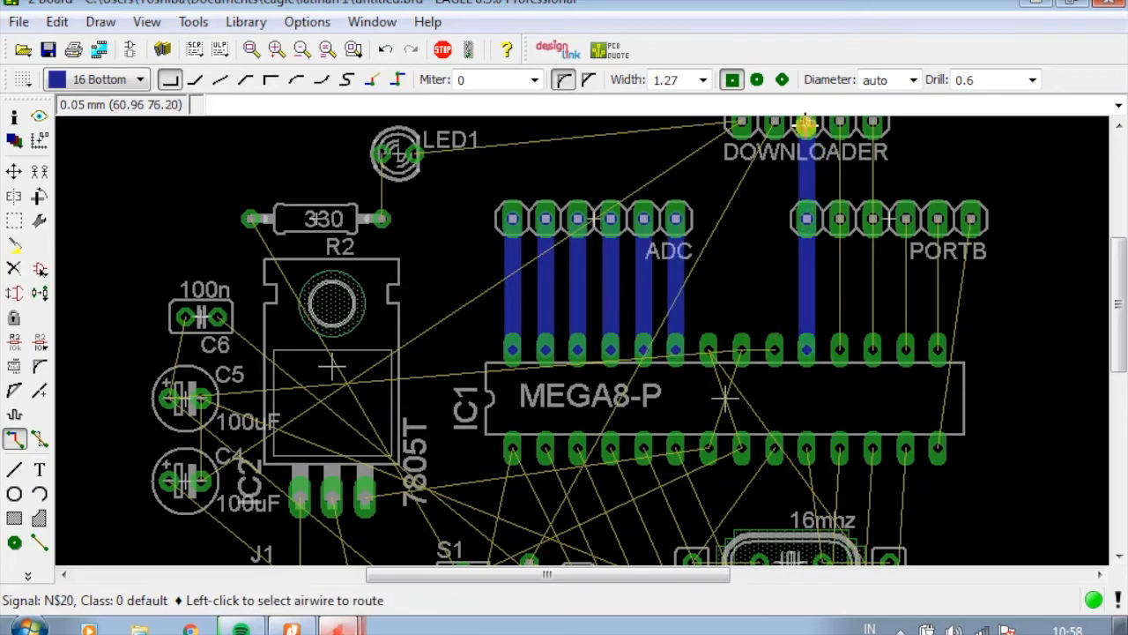
# Route the second PORTB pin from the left vertically to its IC1 pad
pyautogui.click(839, 367)
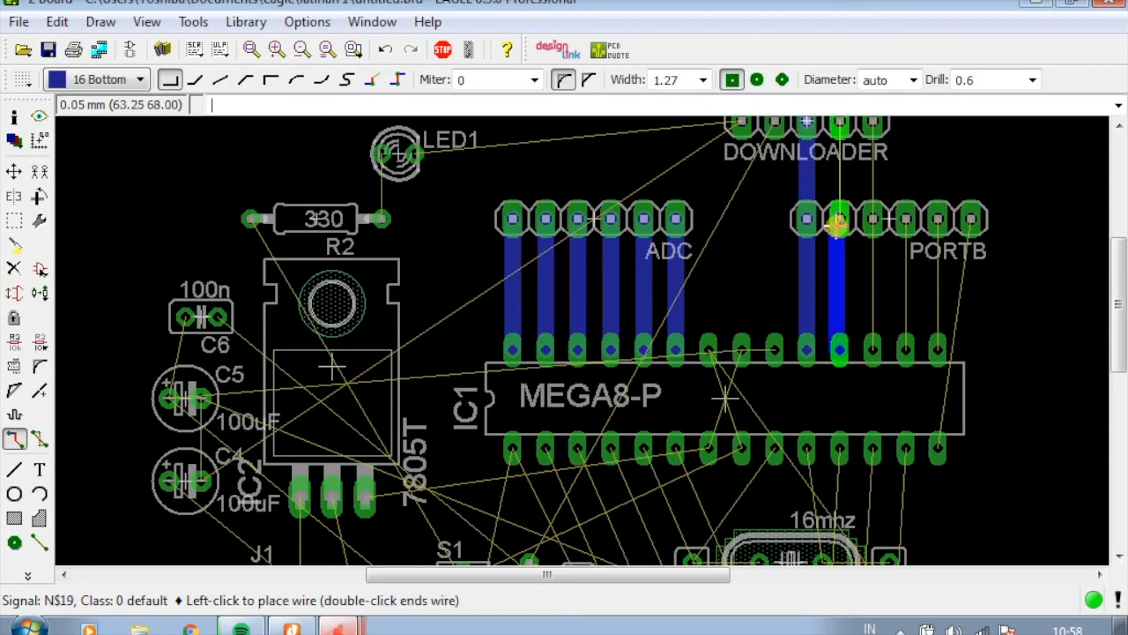
pyautogui.press('Escape')
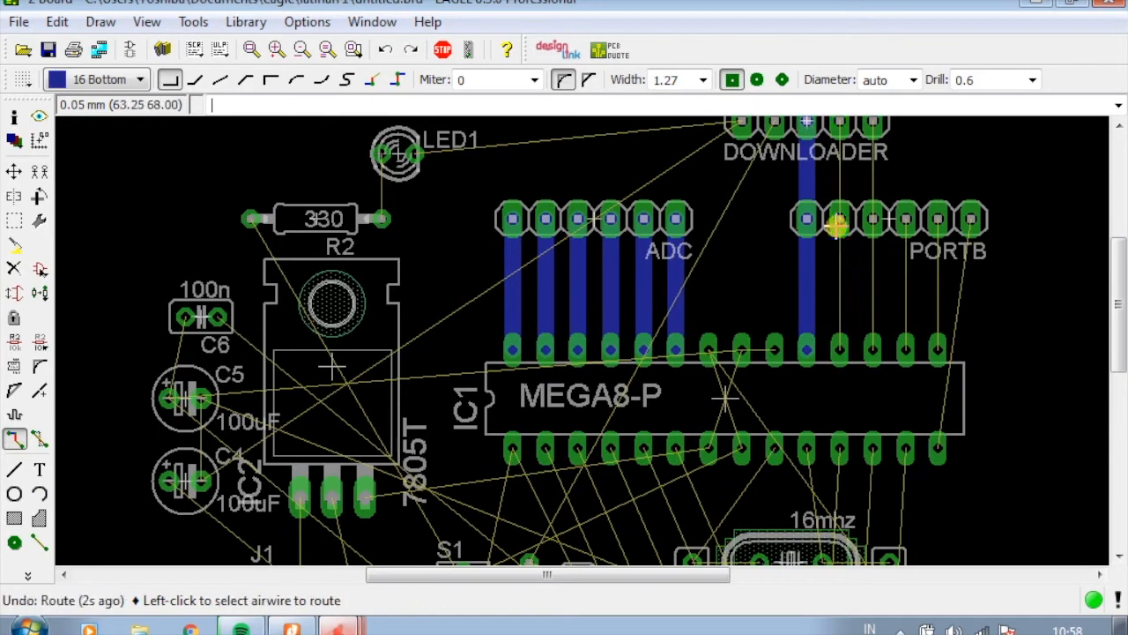
pyautogui.scroll(-2, 942, 248)
pyautogui.scroll(4, 954, 206)
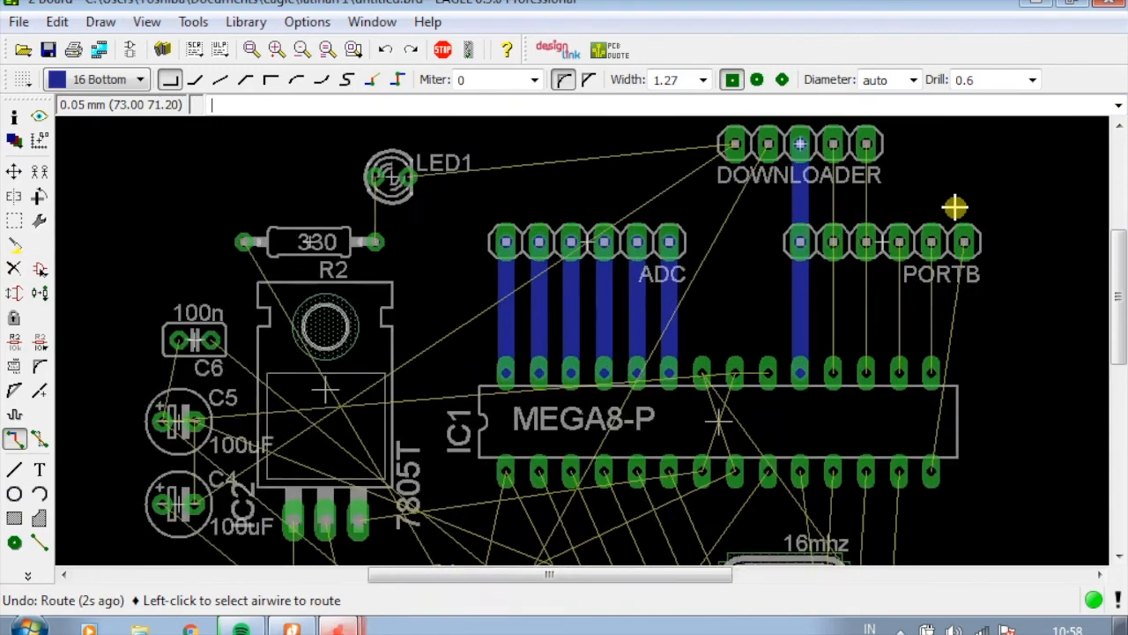
pyautogui.click(806, 299)
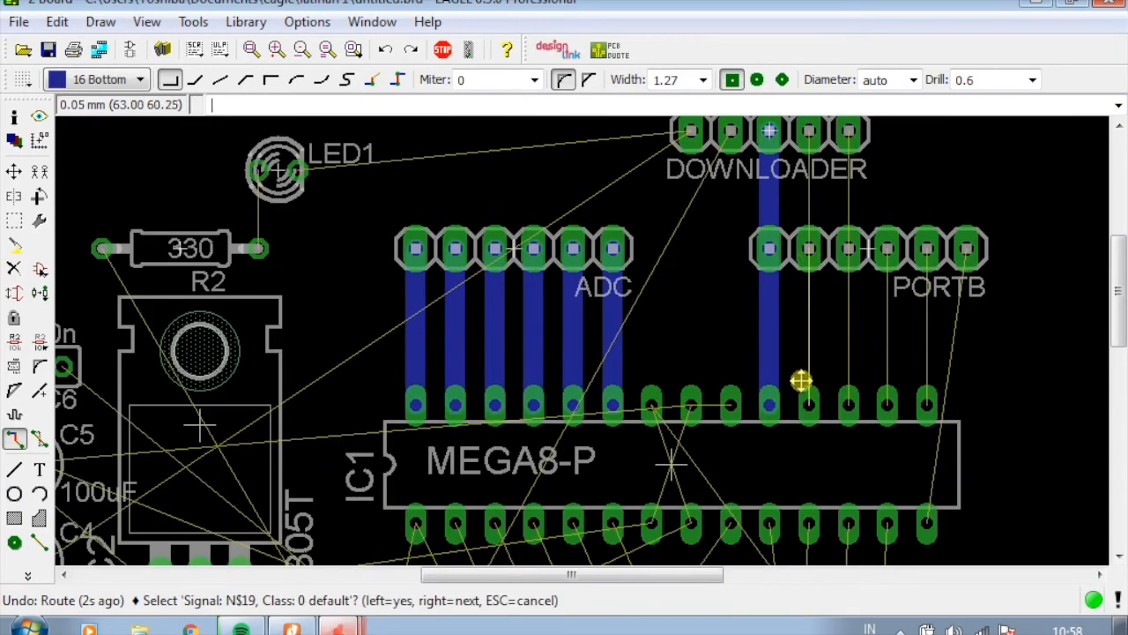
pyautogui.click(800, 381)
pyautogui.click(808, 405)
# Route the fourth and fifth DOWNLOADER pins straight down to the second and third PORTB pins
pyautogui.scroll(-1, 879, 168)
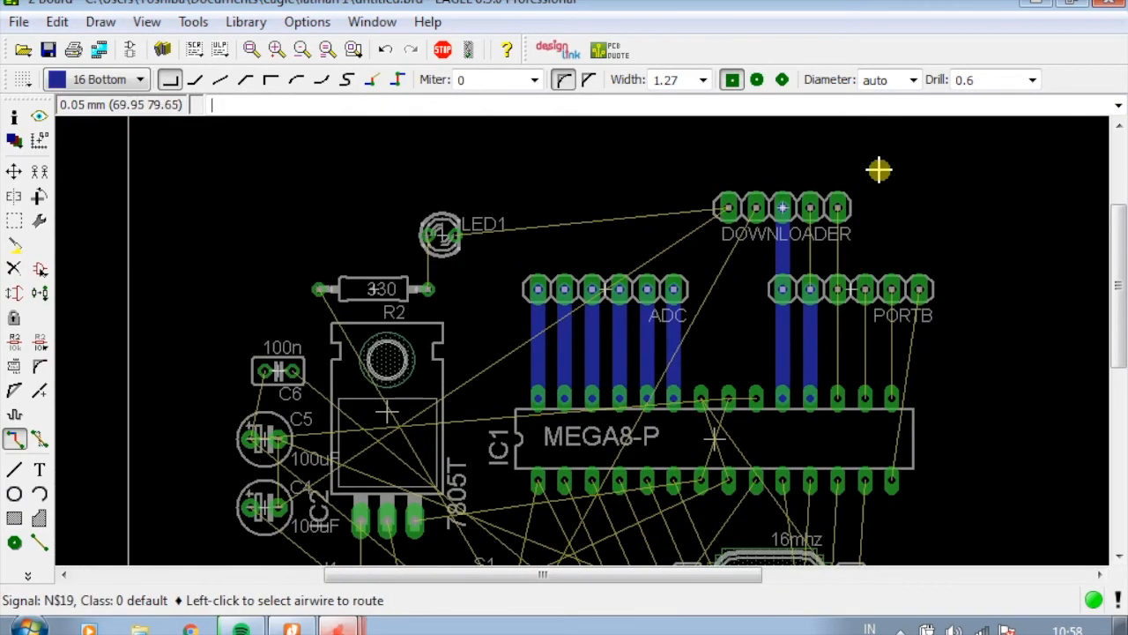
pyautogui.scroll(2, 806, 227)
pyautogui.click(759, 236)
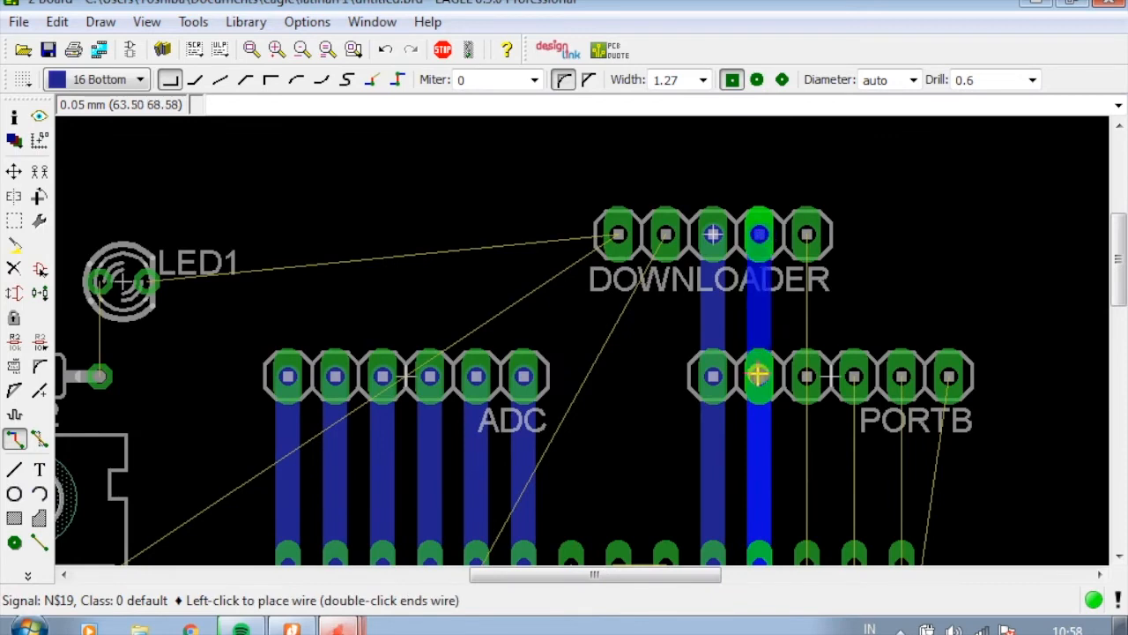
pyautogui.click(758, 376)
pyautogui.click(808, 235)
pyautogui.click(805, 374)
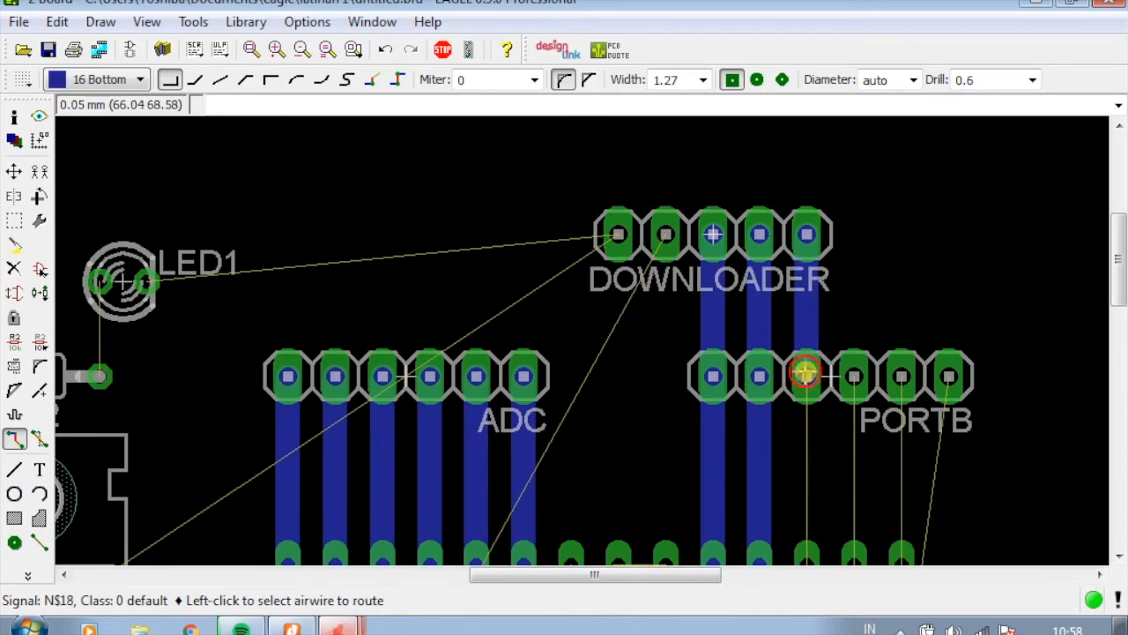
# Route the IC1 pads below the third, fourth and fifth PORTB pins straight up to those header pins
pyautogui.scroll(-1, 813, 348)
pyautogui.click(807, 484)
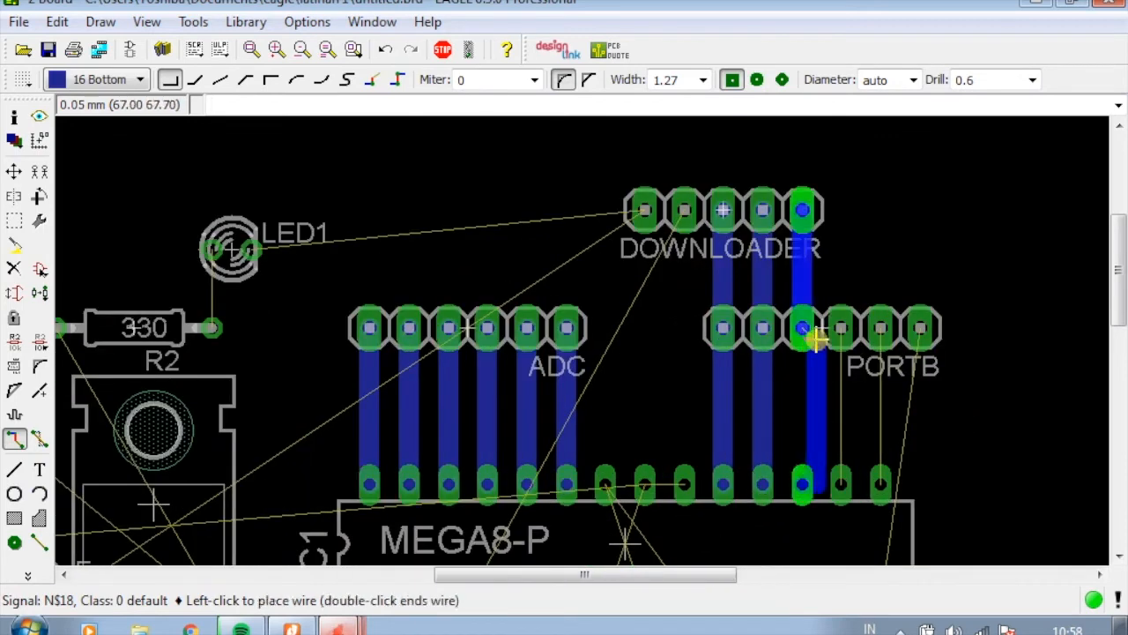
pyautogui.click(804, 332)
pyautogui.click(841, 483)
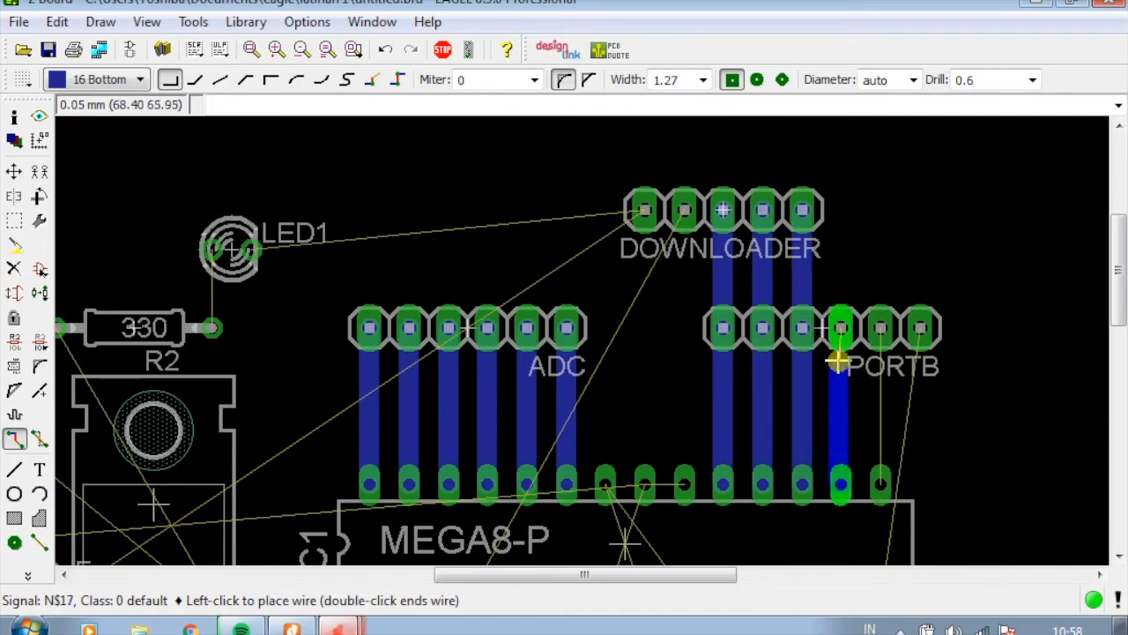
pyautogui.click(841, 328)
pyautogui.click(885, 484)
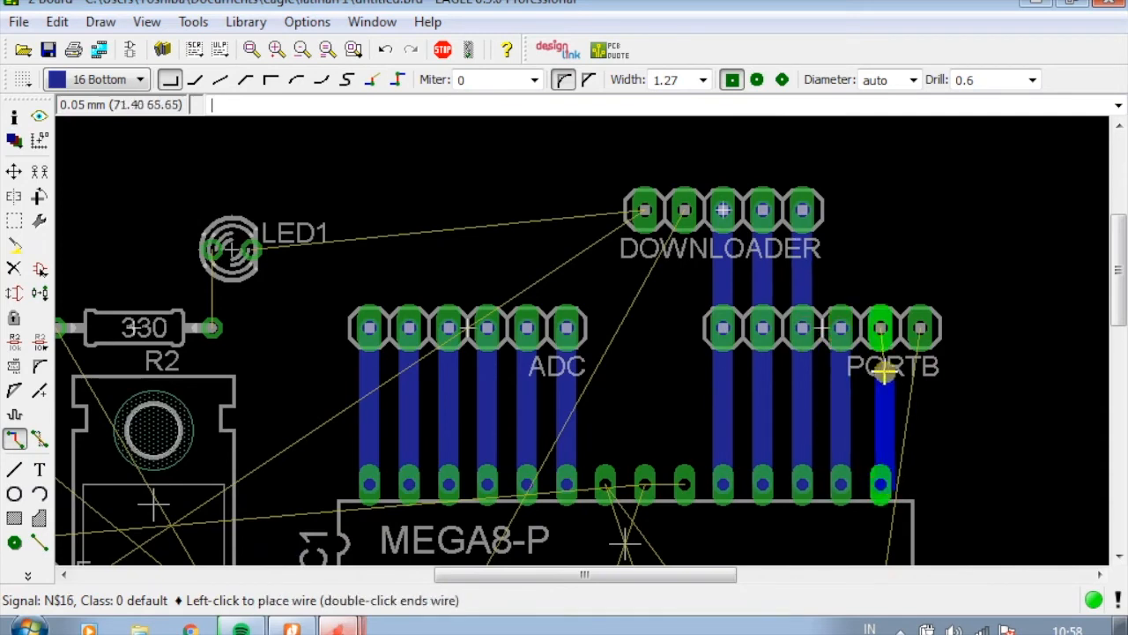
pyautogui.click(882, 332)
# Start a bottom-layer trace at the rightmost PORTD pin and set its width to 0.8128
pyautogui.scroll(-2, 624, 282)
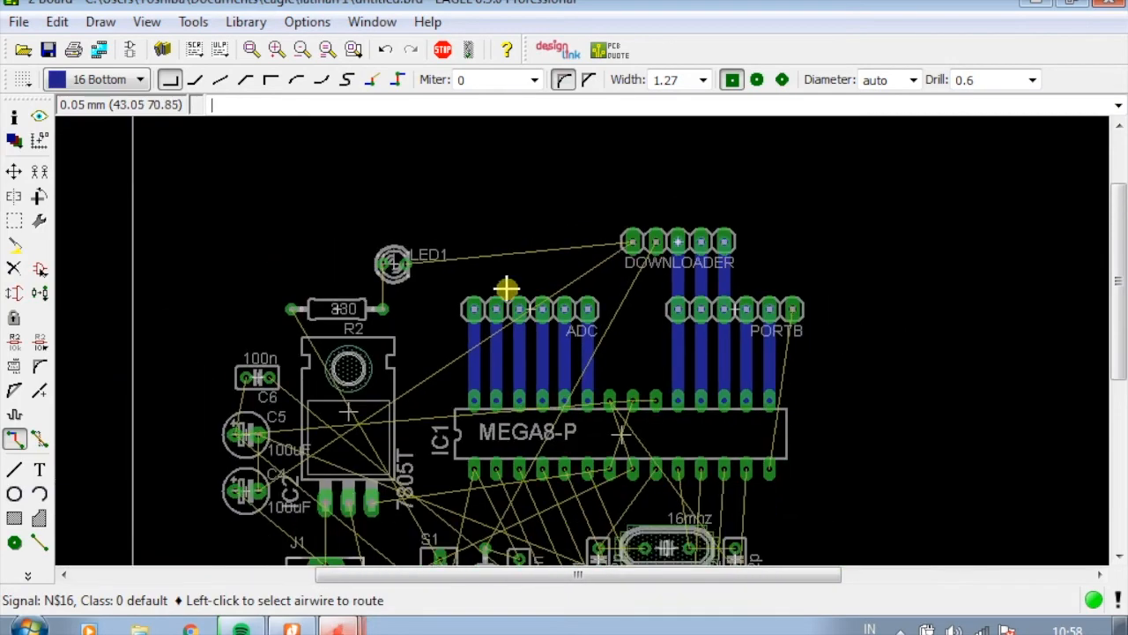
pyautogui.scroll(-2, 600, 325)
pyautogui.scroll(2, 537, 360)
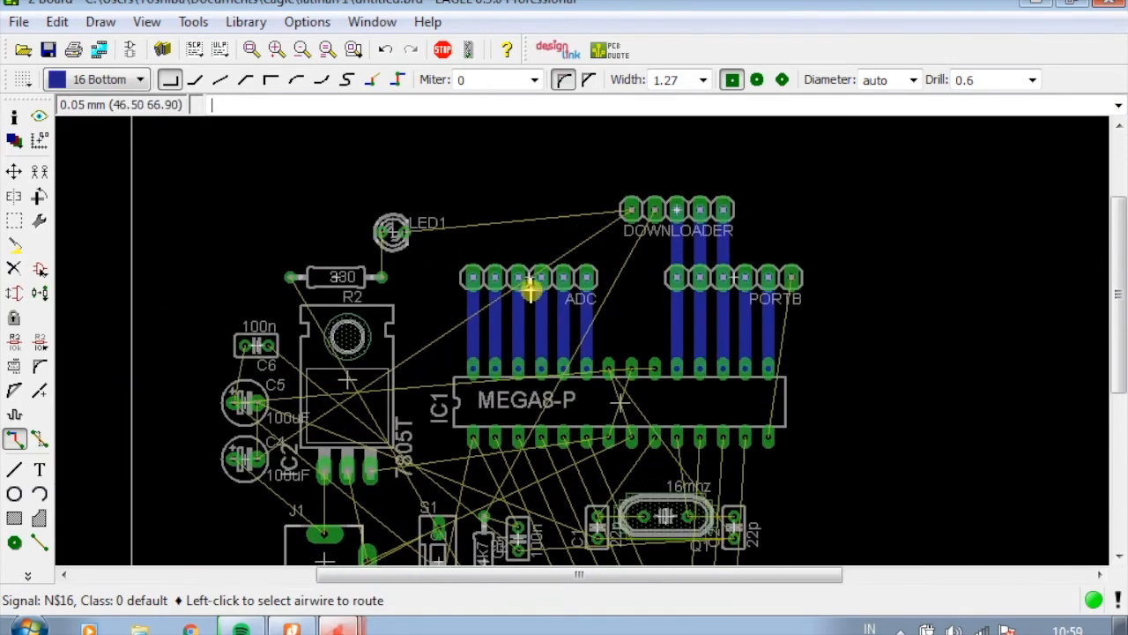
pyautogui.scroll(-3, 714, 467)
pyautogui.scroll(4, 725, 499)
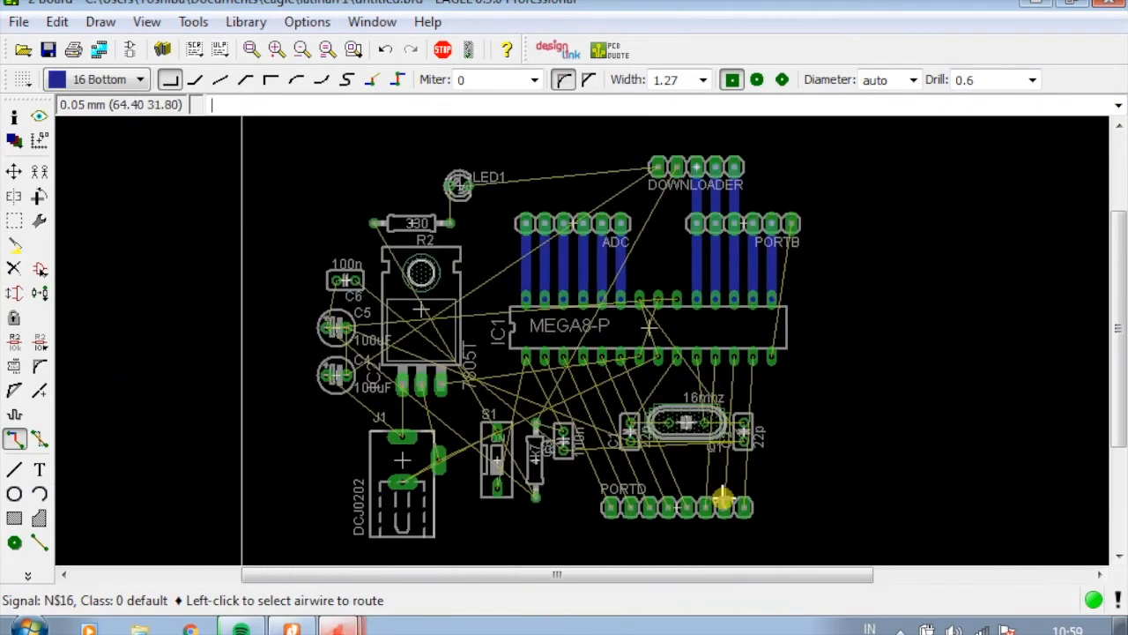
pyautogui.click(756, 507)
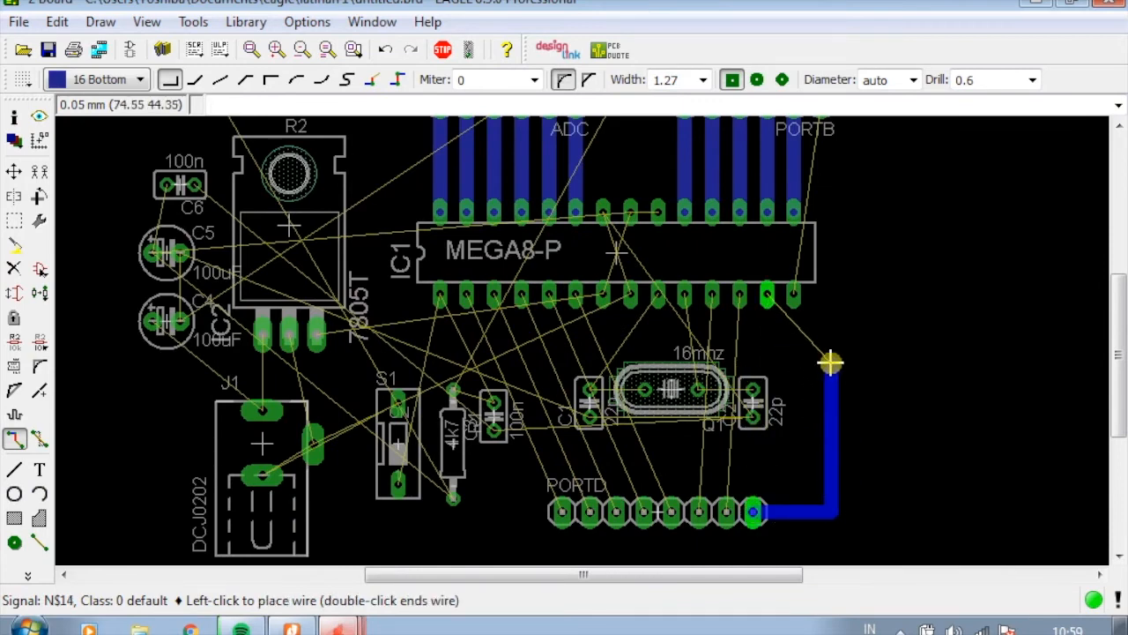
pyautogui.click(702, 81)
pyautogui.click(674, 141)
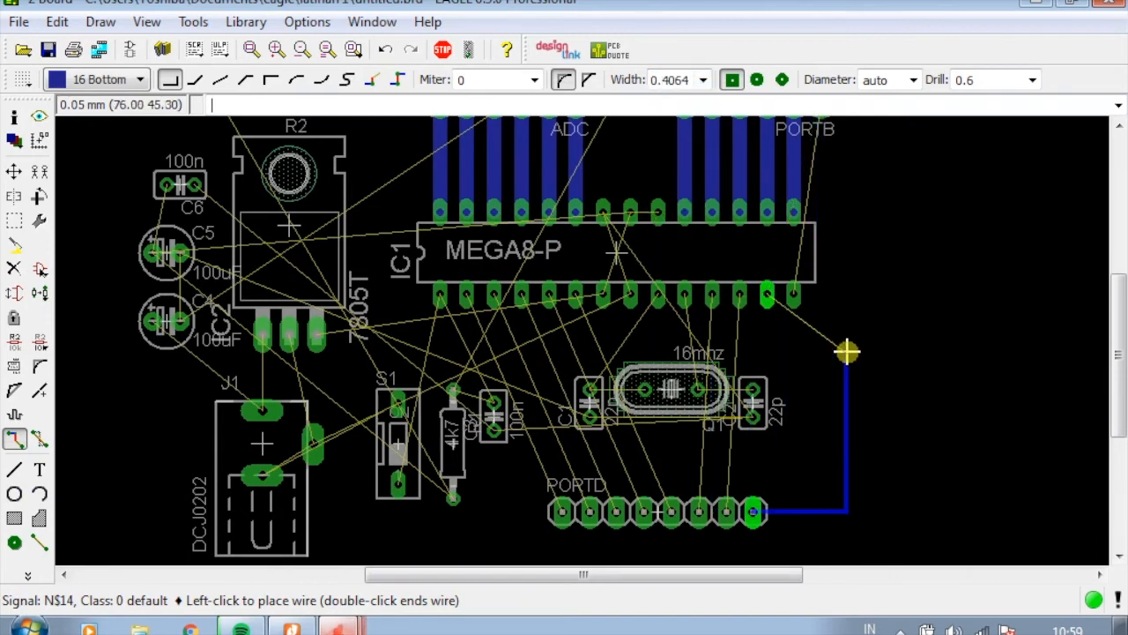
pyautogui.click(702, 80)
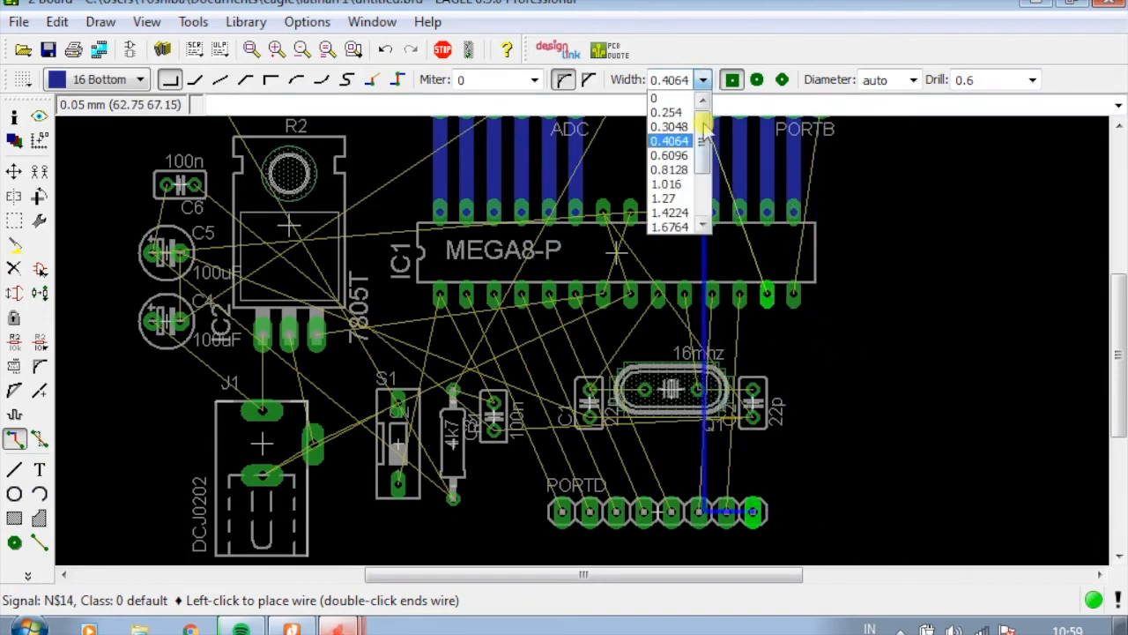
pyautogui.click(686, 170)
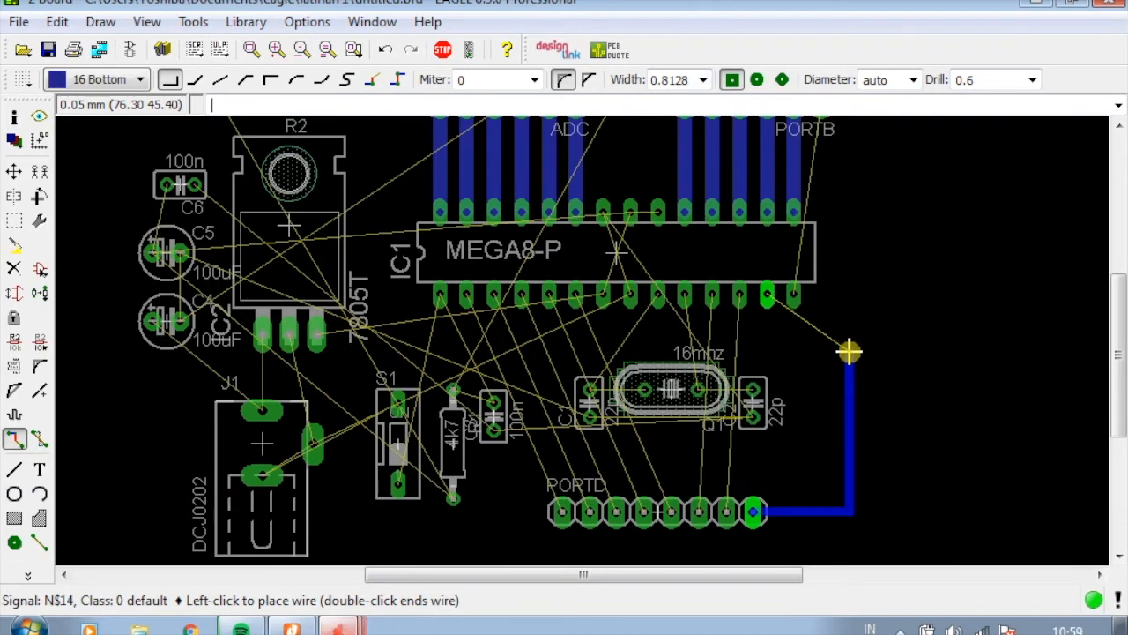
# Route the trace around the right of the 16 MHz crystal and C2, finishing with a 45-degree bend at IC1's second-from-right lower pad
pyautogui.click(888, 351)
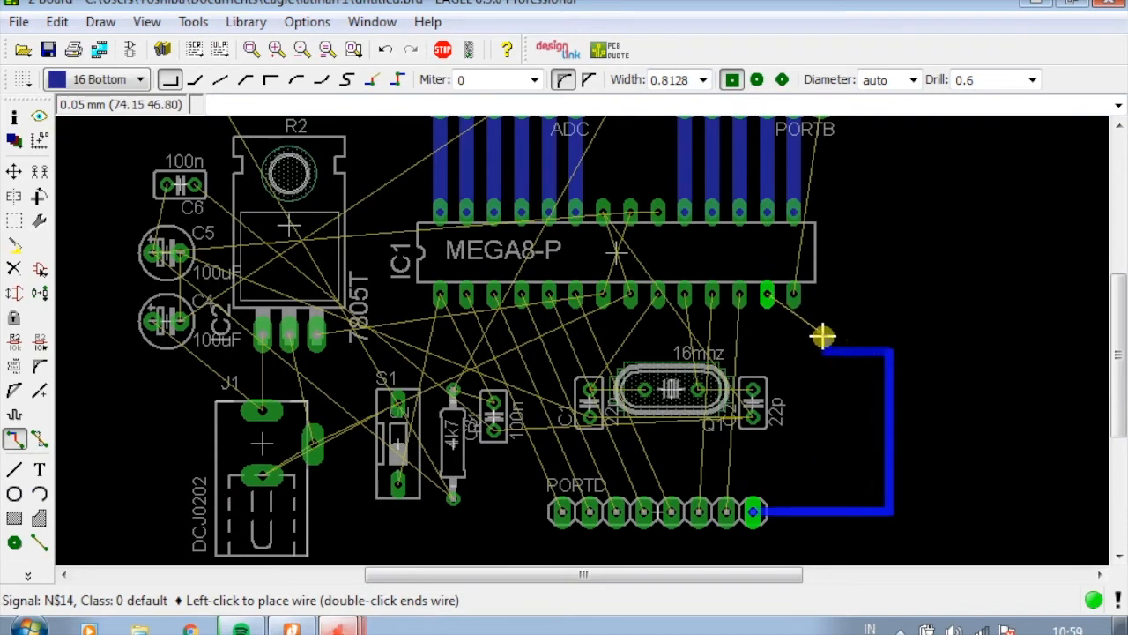
pyautogui.rightClick(800, 332)
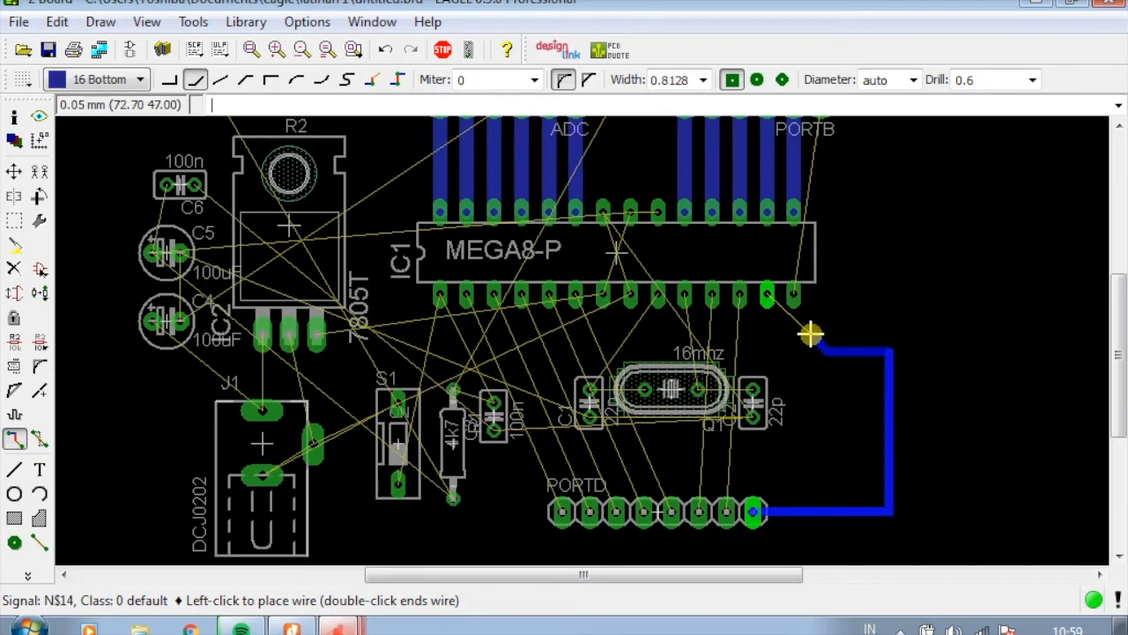
pyautogui.rightClick(811, 334)
pyautogui.rightClick(811, 334)
pyautogui.rightClick(810, 334)
pyautogui.rightClick(811, 334)
pyautogui.rightClick(811, 334)
pyautogui.rightClick(811, 334)
pyautogui.rightClick(811, 334)
pyautogui.rightClick(811, 334)
pyautogui.rightClick(811, 332)
pyautogui.rightClick(859, 323)
pyautogui.rightClick(871, 315)
pyautogui.rightClick(868, 307)
pyautogui.rightClick(866, 304)
pyautogui.rightClick(866, 304)
pyautogui.rightClick(866, 304)
pyautogui.rightClick(851, 309)
pyautogui.rightClick(851, 308)
pyautogui.rightClick(851, 309)
pyautogui.rightClick(851, 308)
pyautogui.rightClick(851, 309)
pyautogui.rightClick(852, 308)
pyautogui.rightClick(851, 308)
pyautogui.rightClick(851, 309)
pyautogui.rightClick(851, 308)
pyautogui.rightClick(851, 309)
pyautogui.rightClick(851, 308)
pyautogui.rightClick(851, 309)
pyautogui.rightClick(851, 309)
pyautogui.rightClick(851, 309)
pyautogui.rightClick(849, 308)
pyautogui.rightClick(849, 309)
pyautogui.rightClick(850, 308)
pyautogui.rightClick(850, 308)
pyautogui.rightClick(853, 310)
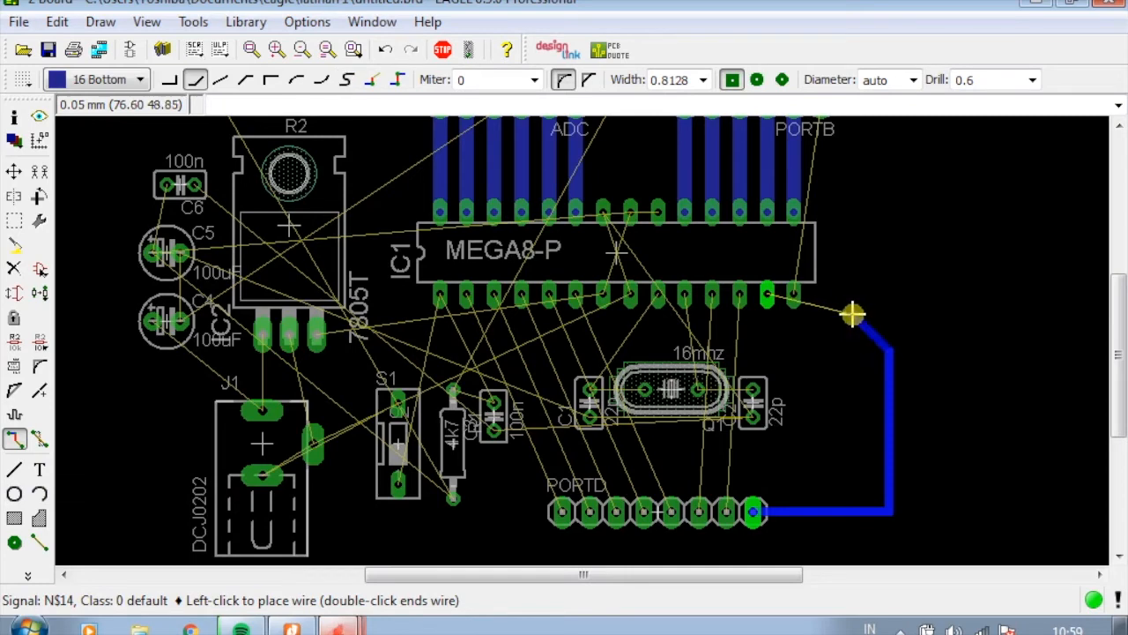
pyautogui.click(766, 292)
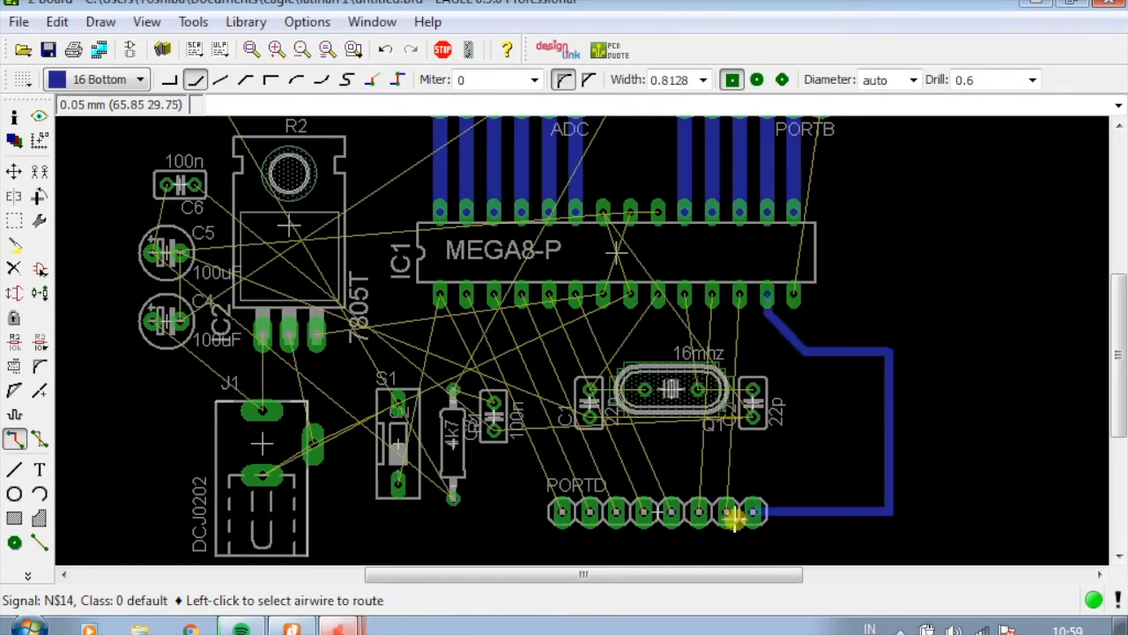
# Route the second PORTD pin from the right, inside the outer trace, to IC1's third-from-right lower pad
pyautogui.click(724, 510)
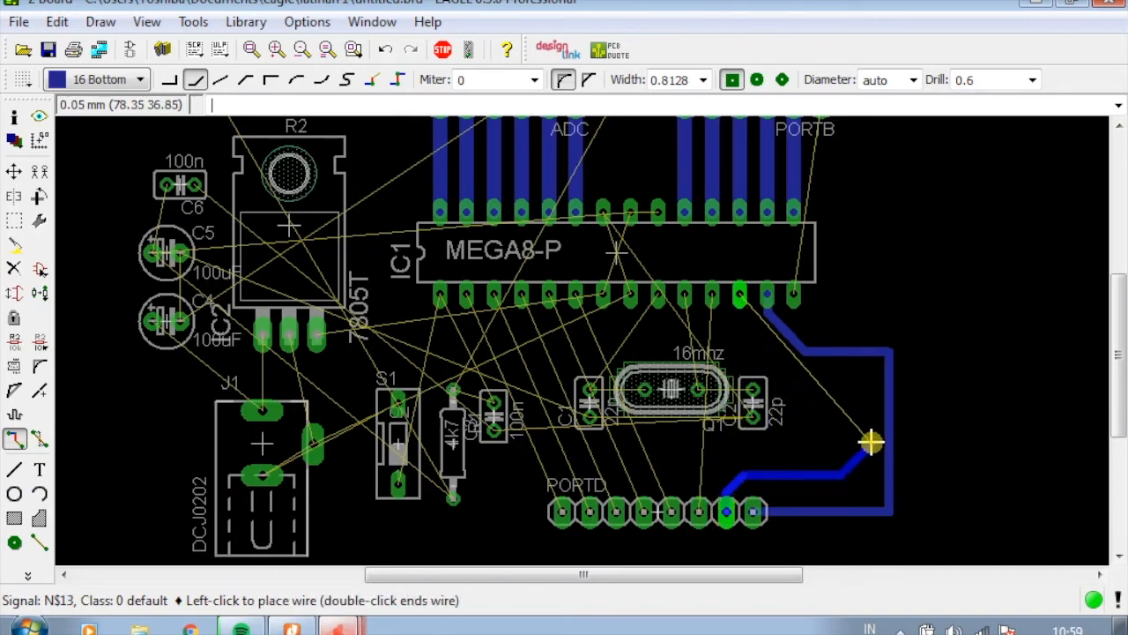
pyautogui.click(868, 474)
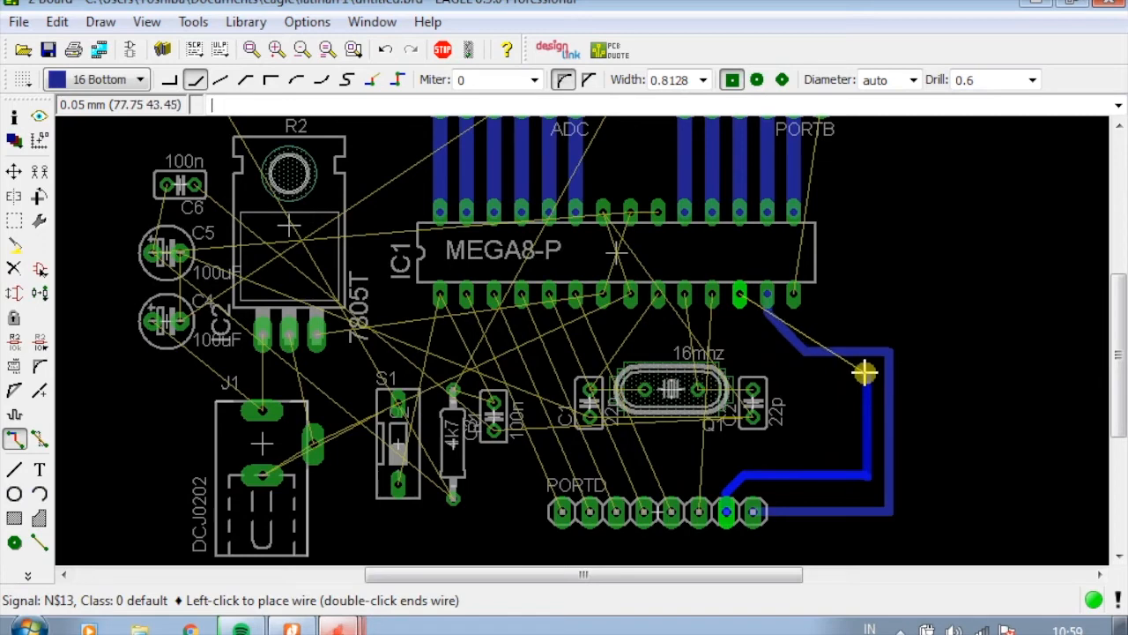
pyautogui.click(832, 373)
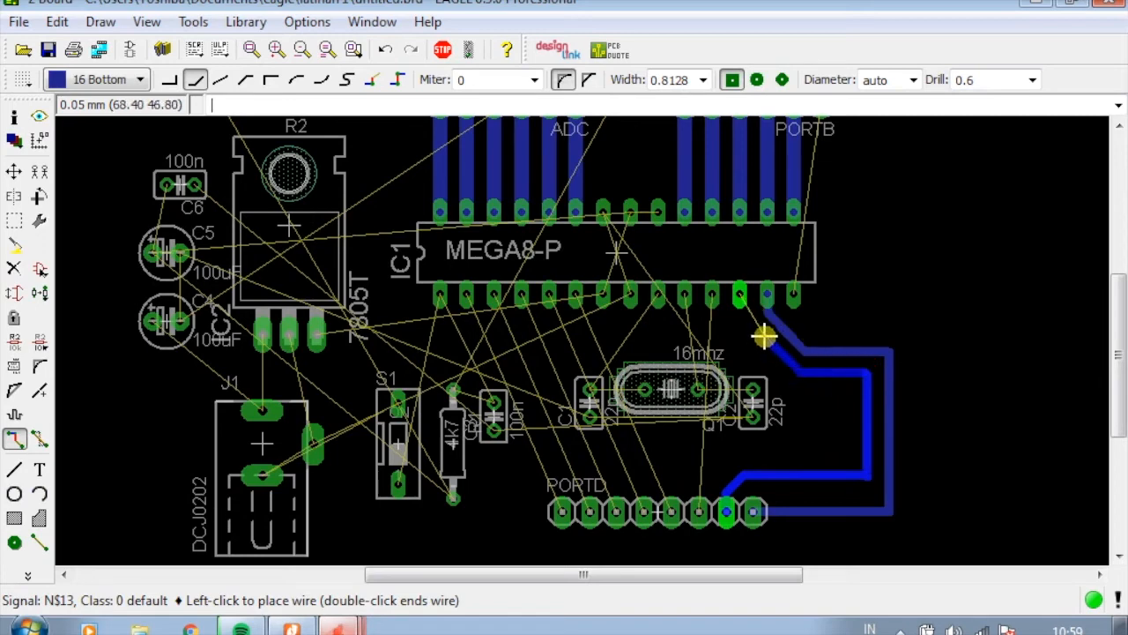
pyautogui.click(739, 299)
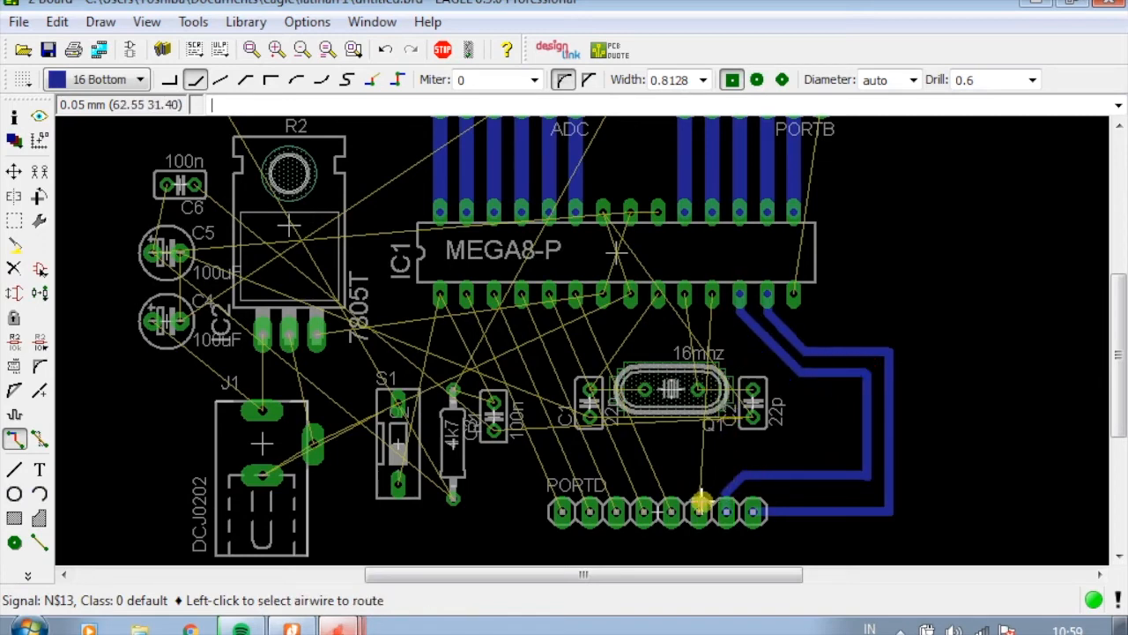
# Route the third PORTD pin from the right, inside the two existing traces, to IC1's fourth-from-right lower pad
pyautogui.click(701, 499)
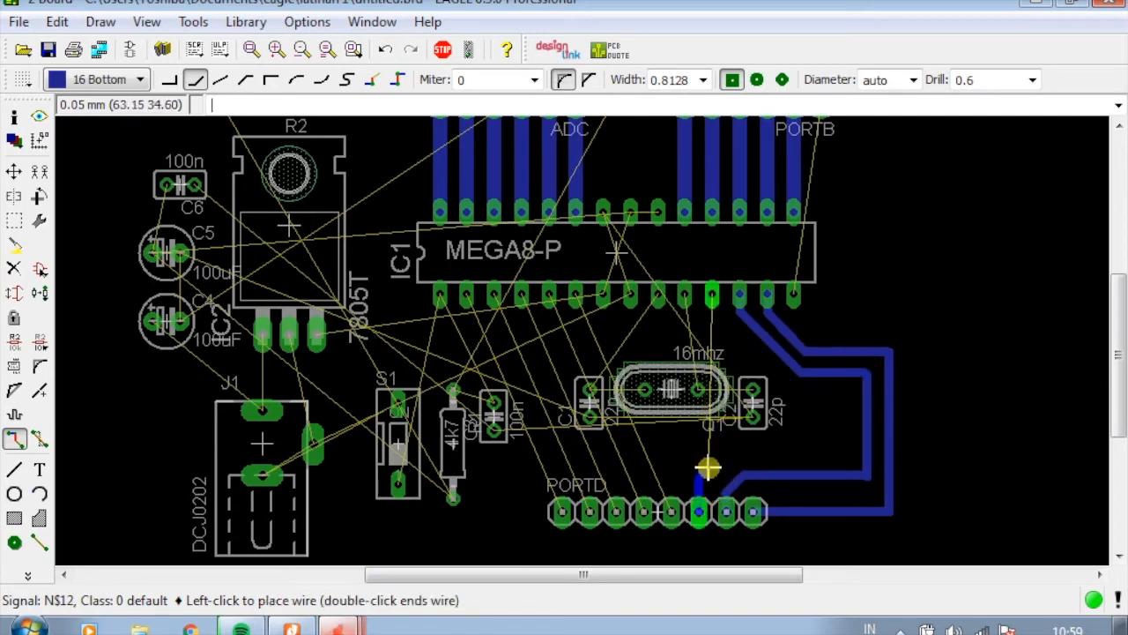
pyautogui.click(852, 455)
pyautogui.click(776, 382)
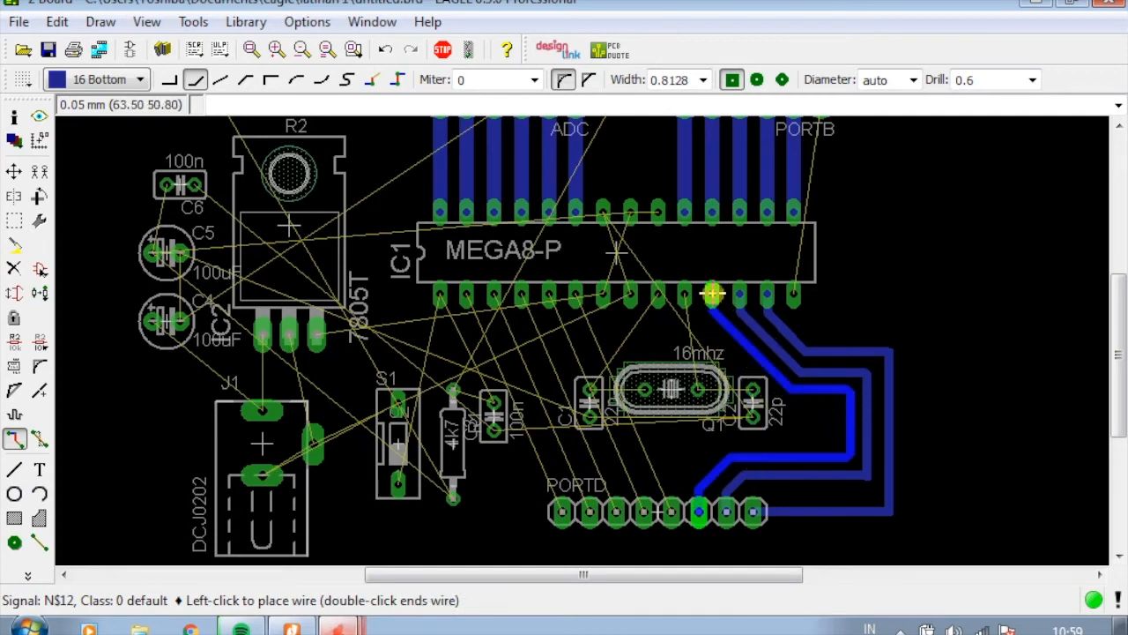
pyautogui.click(713, 293)
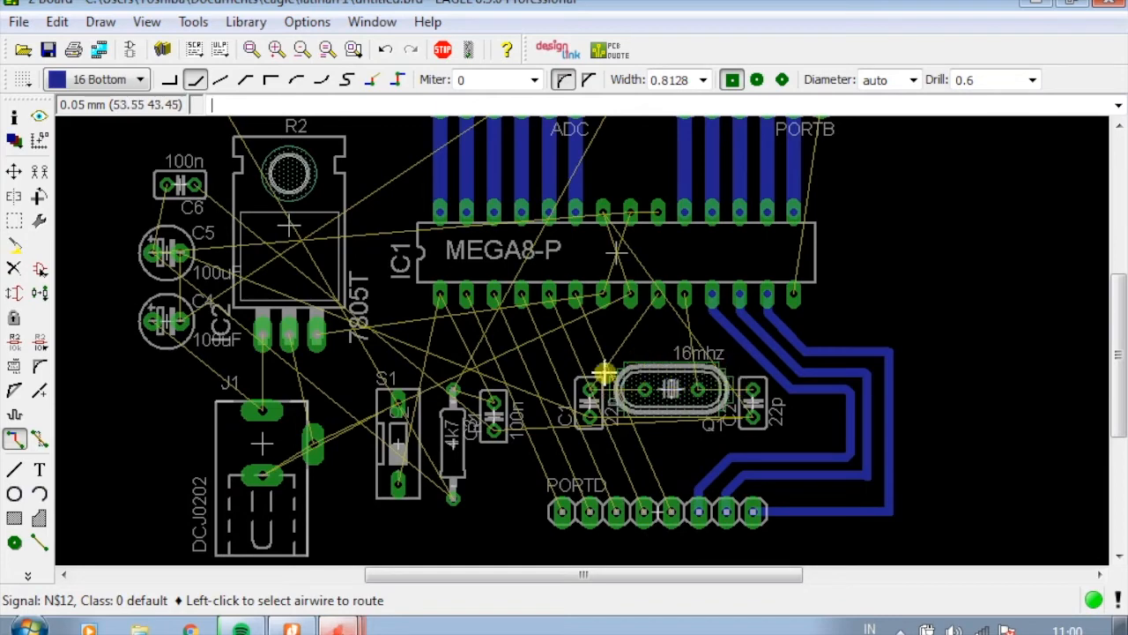
# Route IC1's rightmost lower pad around the chip's right end up to the rightmost PORTB pin
pyautogui.scroll(-3, 836, 191)
pyautogui.scroll(2, 843, 216)
pyautogui.scroll(2, 843, 216)
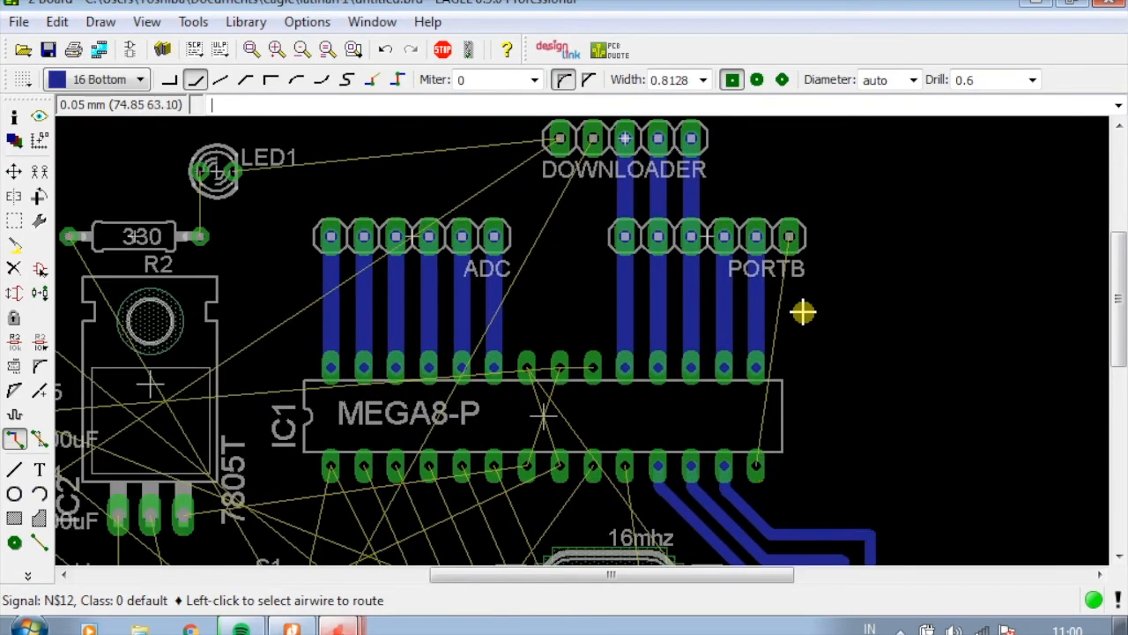
pyautogui.click(755, 465)
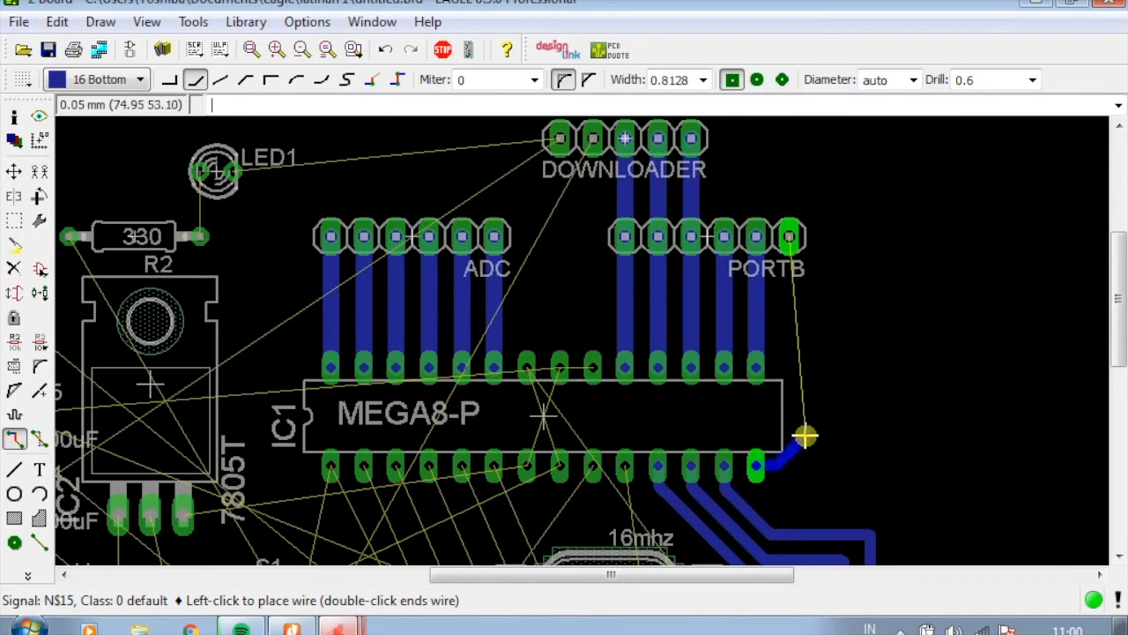
pyautogui.click(789, 235)
# Route IC1's fifth and sixth lower pads from the right down to the right and left pads of crystal Q1
pyautogui.scroll(-2, 763, 315)
pyautogui.scroll(1, 507, 390)
pyautogui.scroll(-1, 506, 390)
pyautogui.scroll(2, 594, 408)
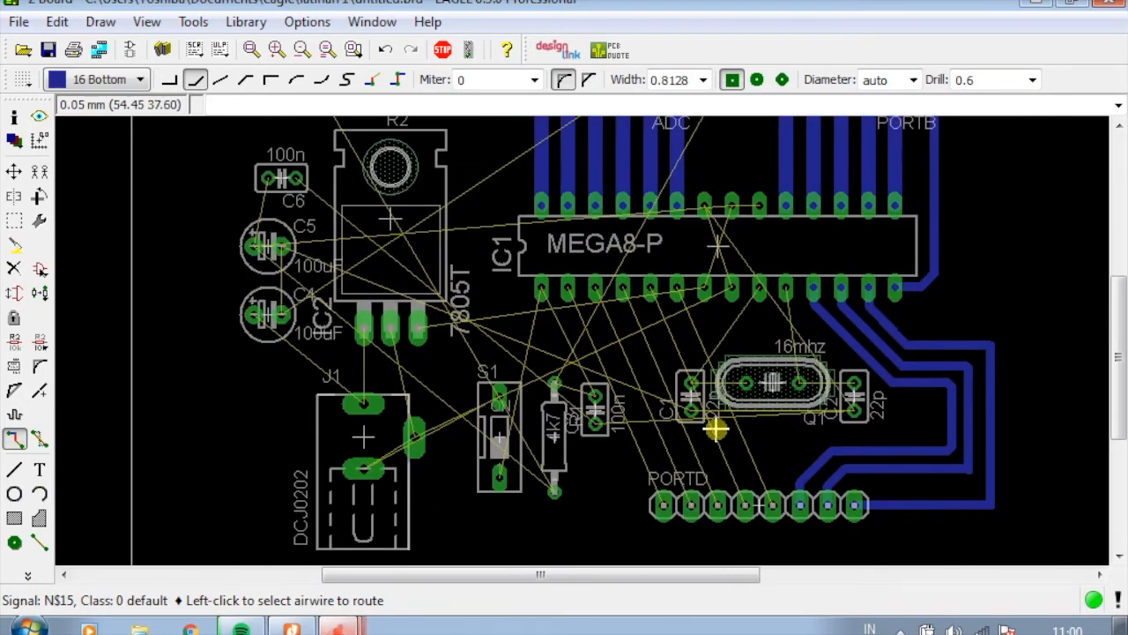
pyautogui.scroll(2, 731, 405)
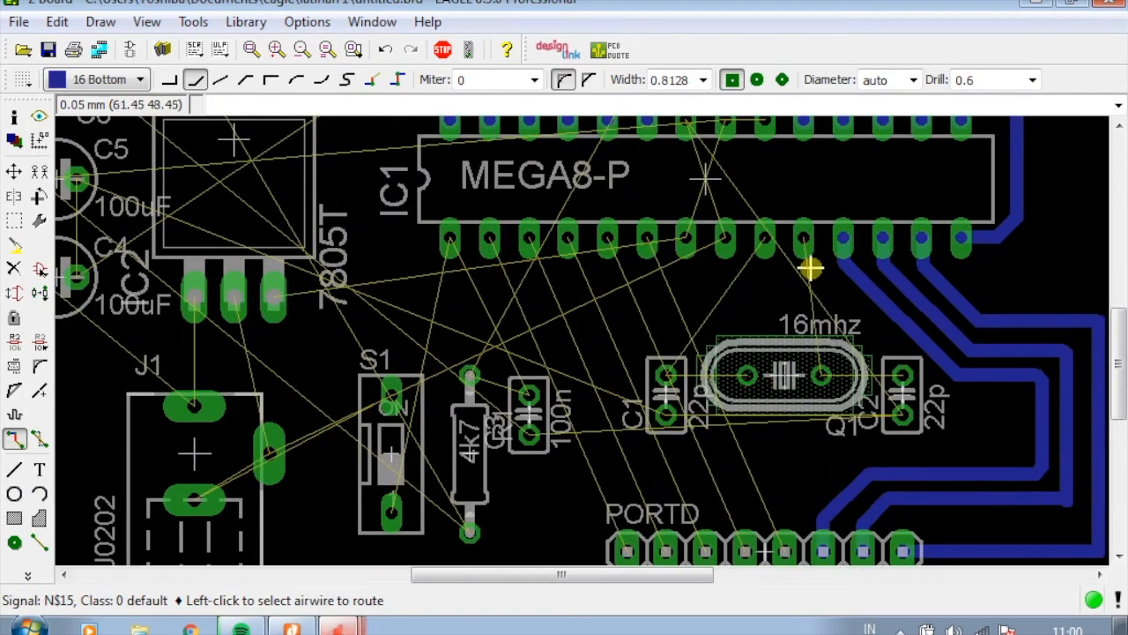
pyautogui.click(803, 240)
pyautogui.click(821, 375)
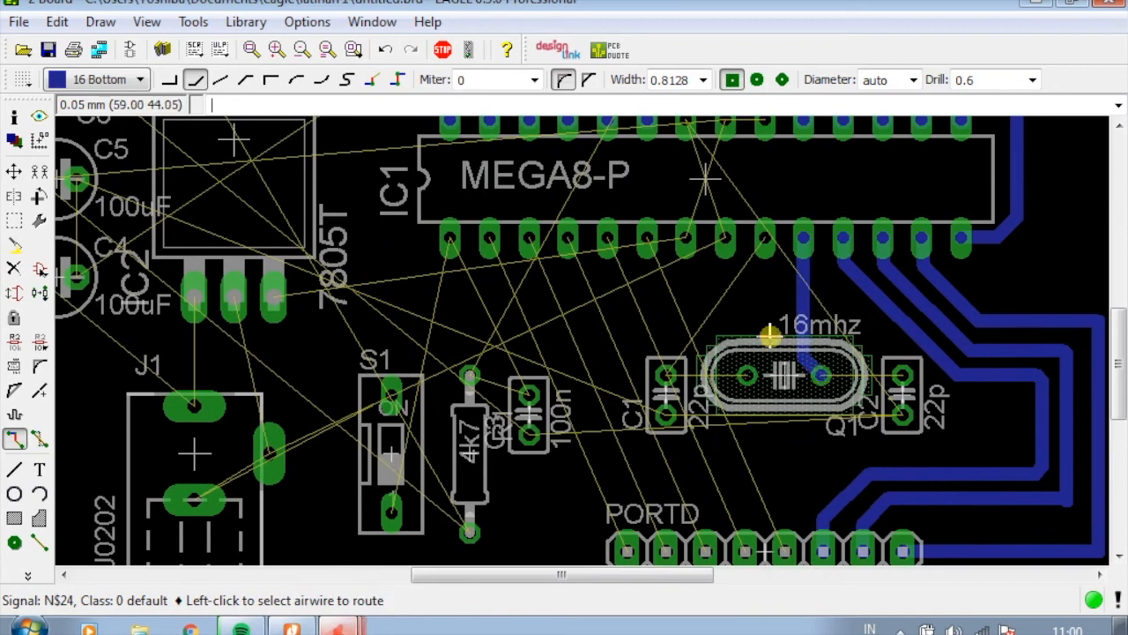
pyautogui.click(761, 241)
pyautogui.click(748, 373)
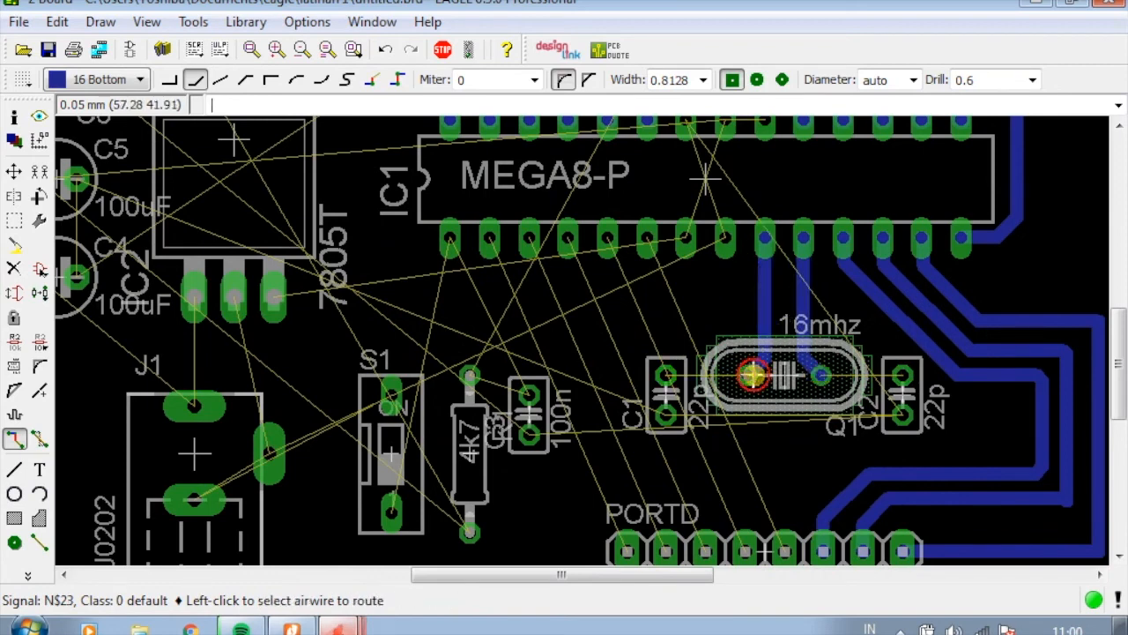
# Connect crystal Q1's right pad to C2's upper pad and its left pad to C1's upper pad
pyautogui.click(822, 375)
pyautogui.press('Escape')
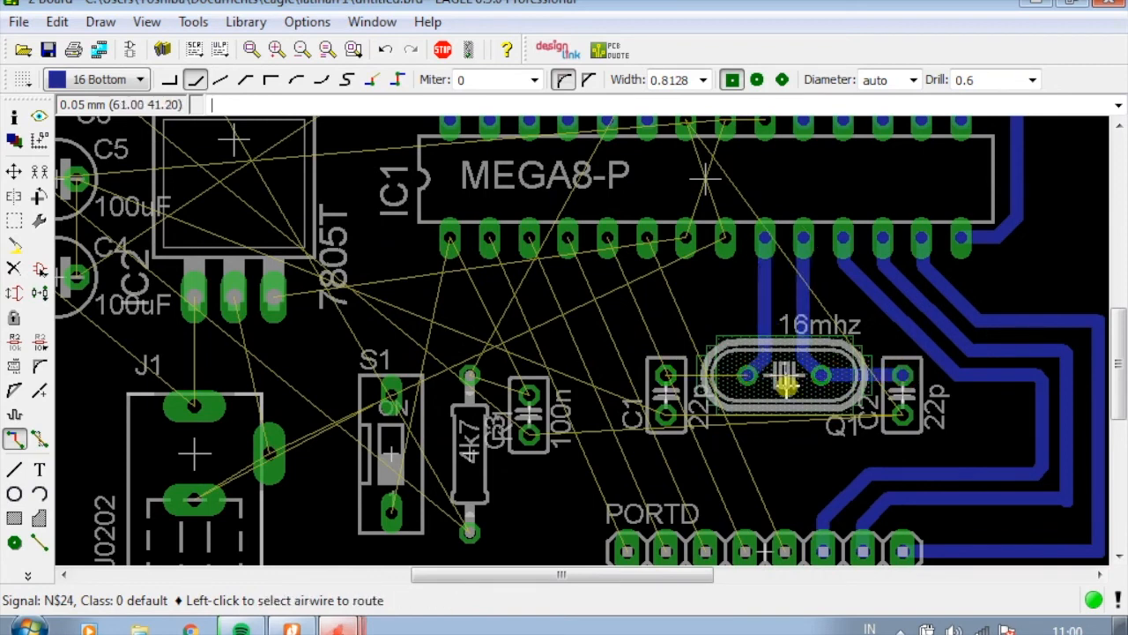
pyautogui.click(721, 376)
pyautogui.click(672, 377)
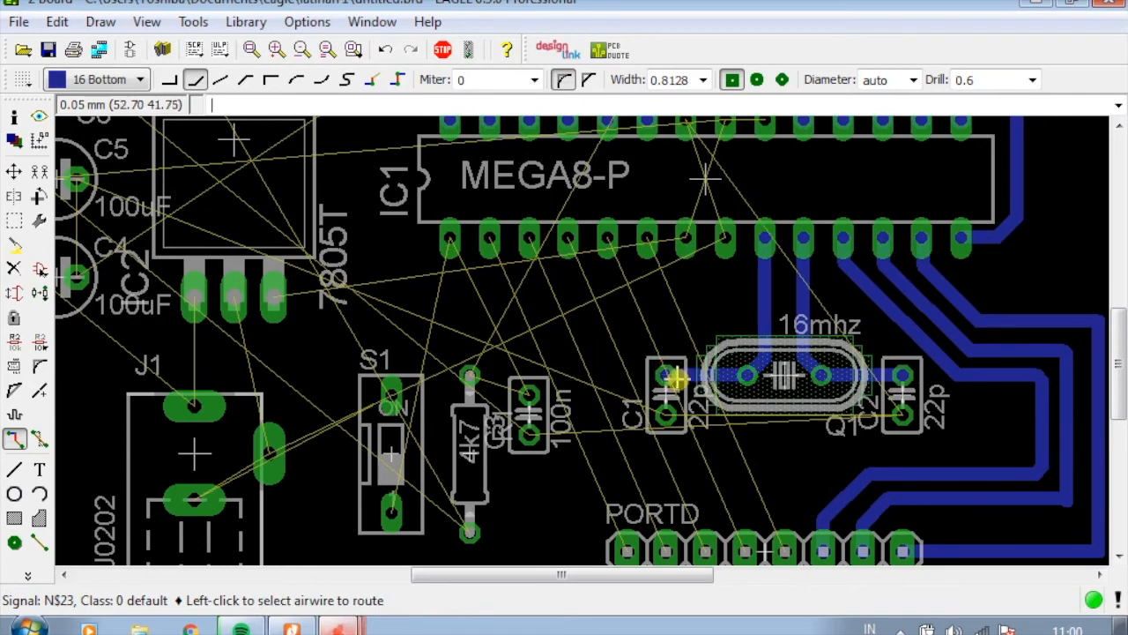
# Route the GND trace straight from C2's lower pad to C1's lower pad beneath the crystal
pyautogui.click(903, 420)
pyautogui.click(748, 418)
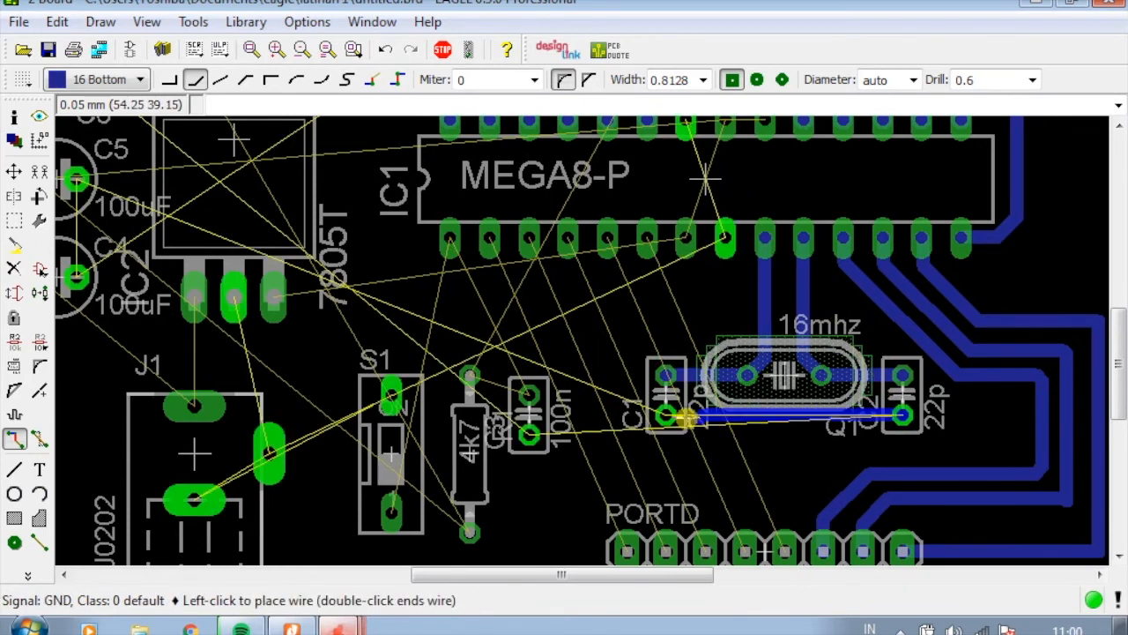
pyautogui.click(667, 416)
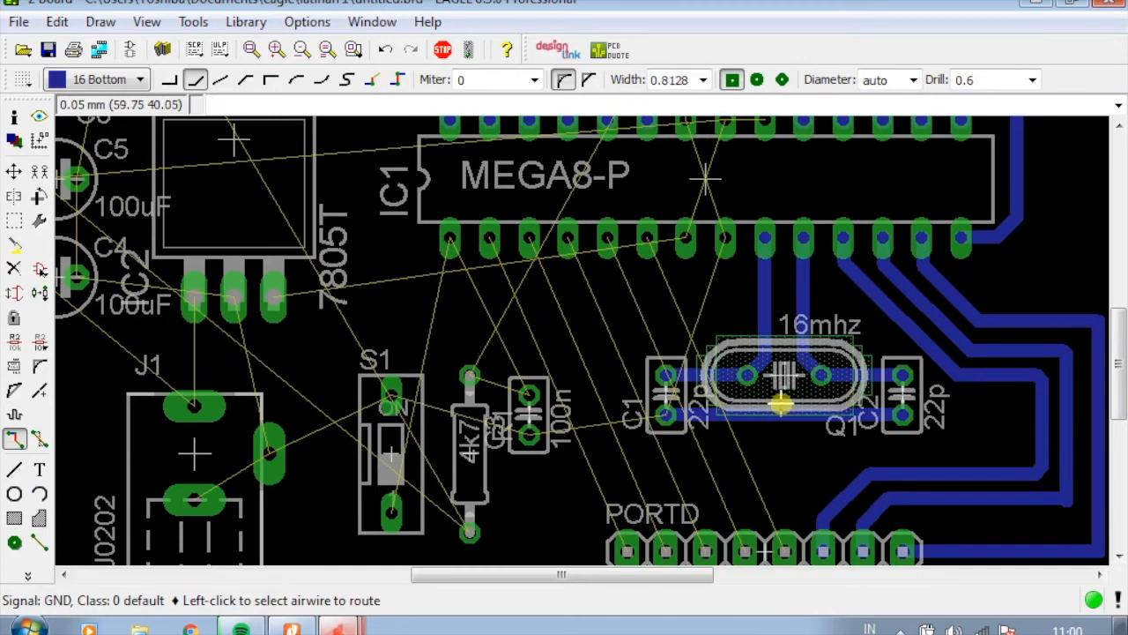
# Move the J1 power jack left to below C4, and shift switch S1 left to stand beside it
pyautogui.scroll(-1, 742, 403)
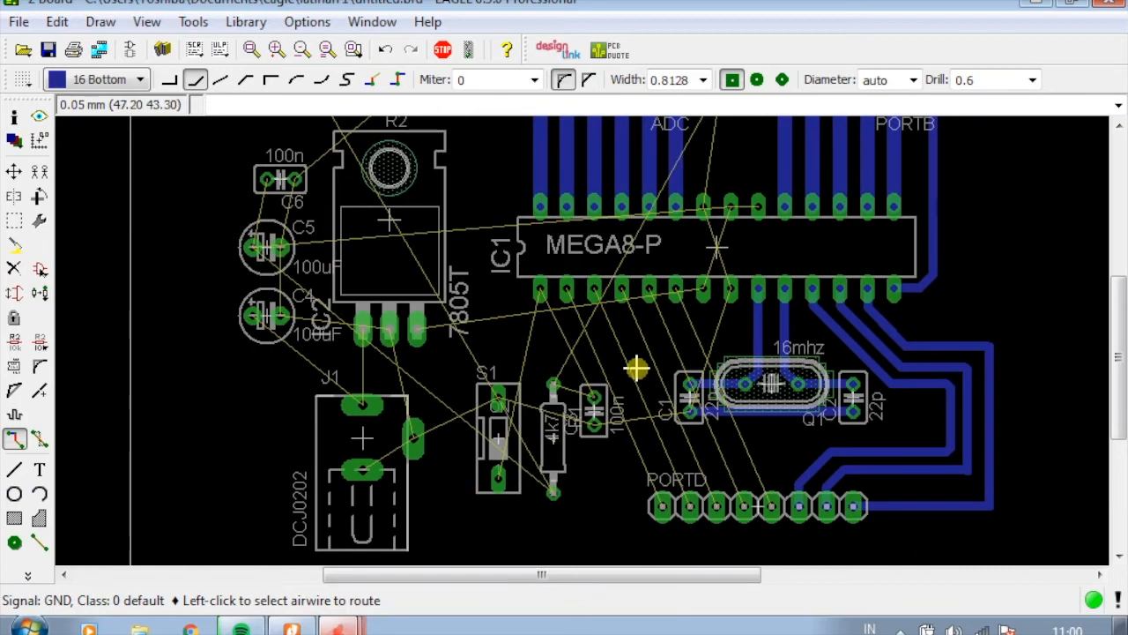
pyautogui.scroll(-1, 768, 499)
pyautogui.scroll(1, 763, 500)
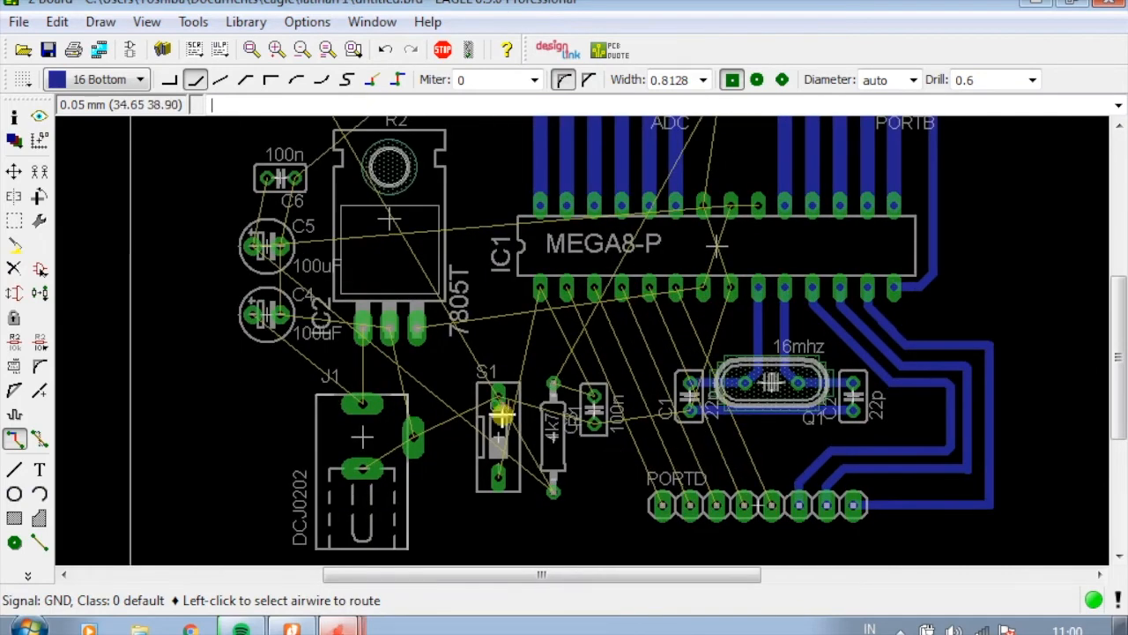
pyautogui.click(13, 170)
pyautogui.scroll(-2, 478, 365)
pyautogui.scroll(1, 485, 490)
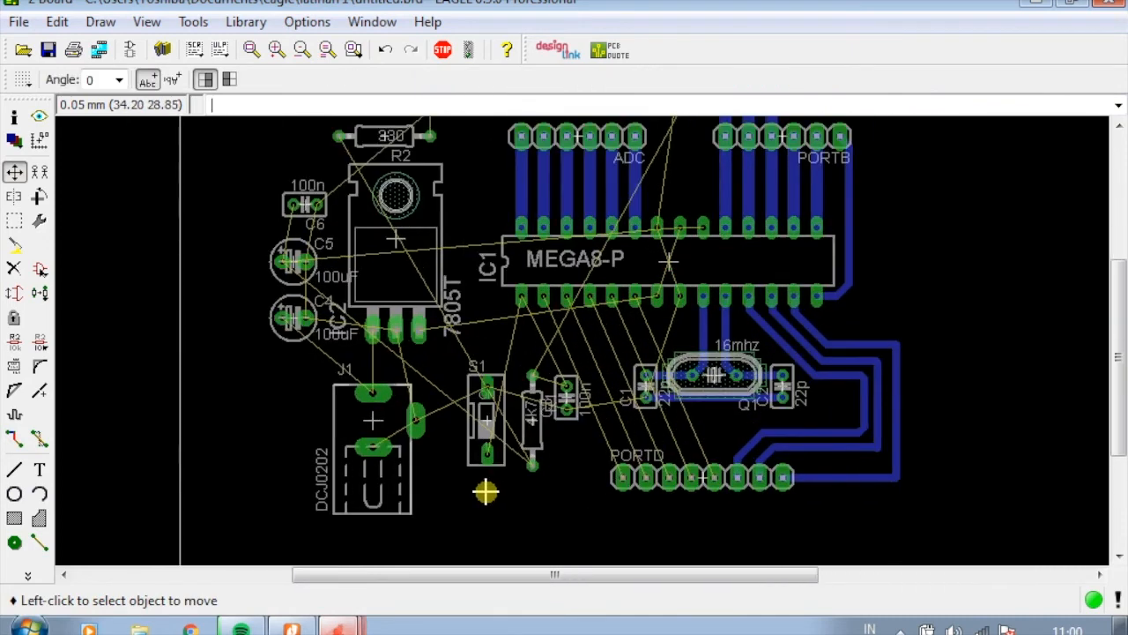
pyautogui.click(372, 421)
pyautogui.click(316, 421)
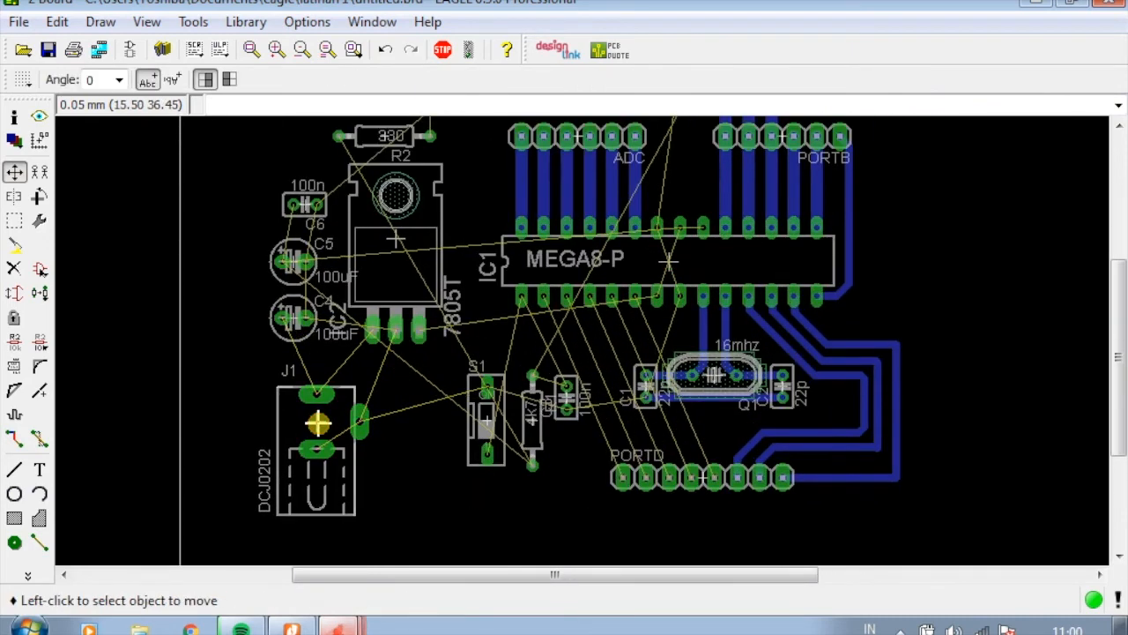
pyautogui.click(475, 419)
pyautogui.click(407, 426)
# Move the 4k7 resistor R1 left beside S1, and place capacitor C3 directly to the right of R1
pyautogui.click(510, 420)
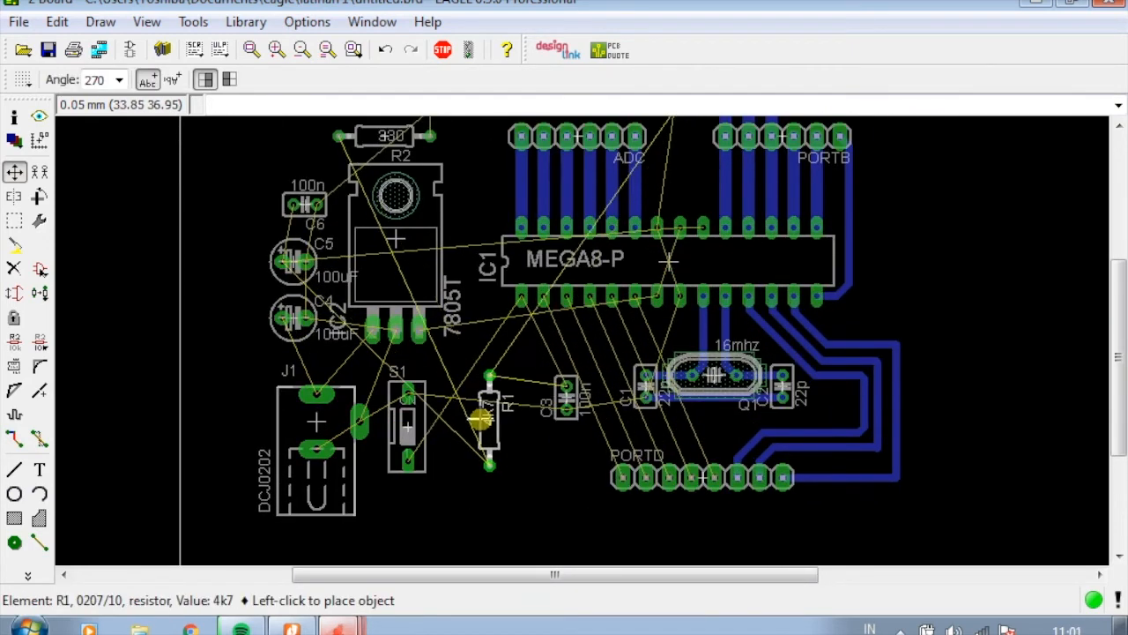
pyautogui.click(463, 421)
pyautogui.click(546, 401)
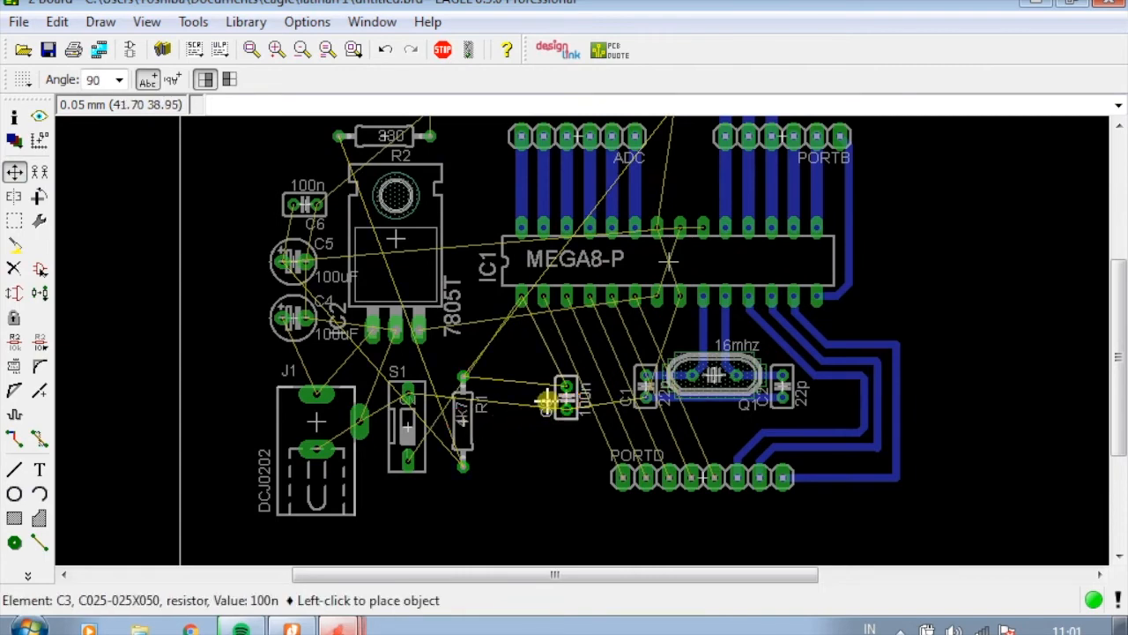
pyautogui.click(476, 410)
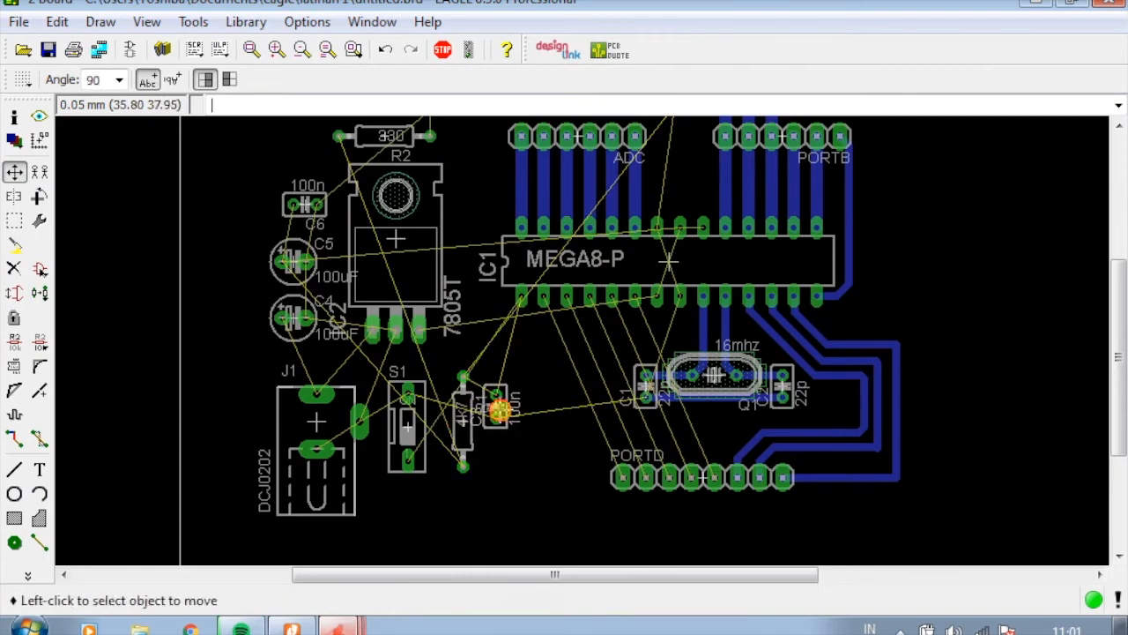
# Nudge resistor R1 and capacitor C3 slightly left, closer to switch S1
pyautogui.click(464, 419)
pyautogui.click(450, 420)
pyautogui.click(496, 403)
pyautogui.click(483, 411)
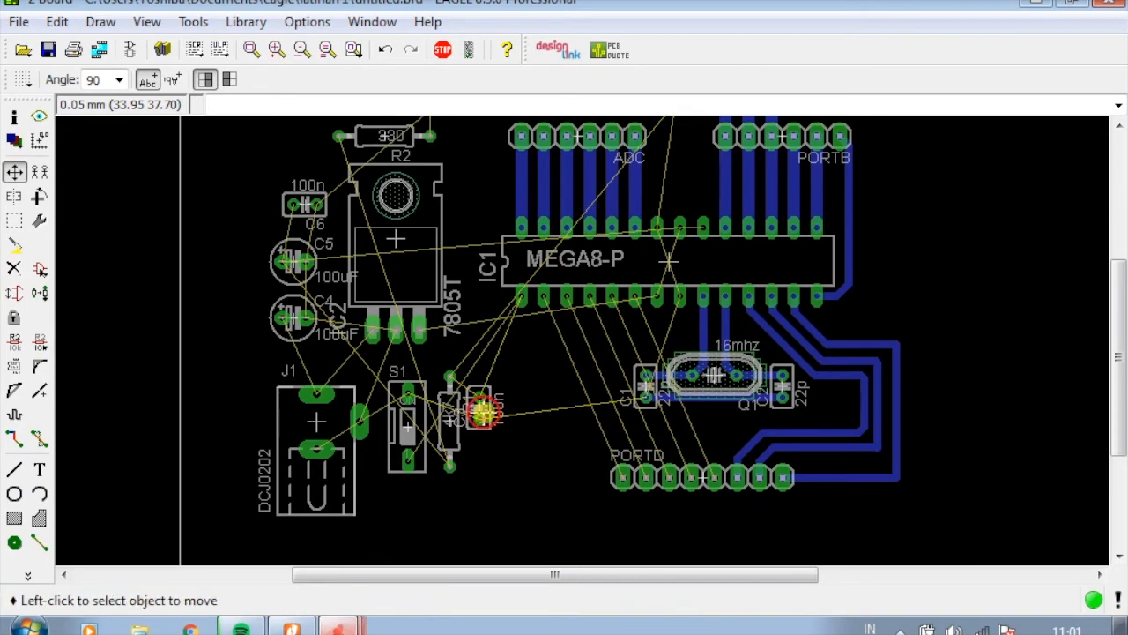
# Route bottom-layer traces from IC1's second and third lower-row pins to PORTD's first and second pads
pyautogui.click(15, 438)
pyautogui.scroll(2, 498, 476)
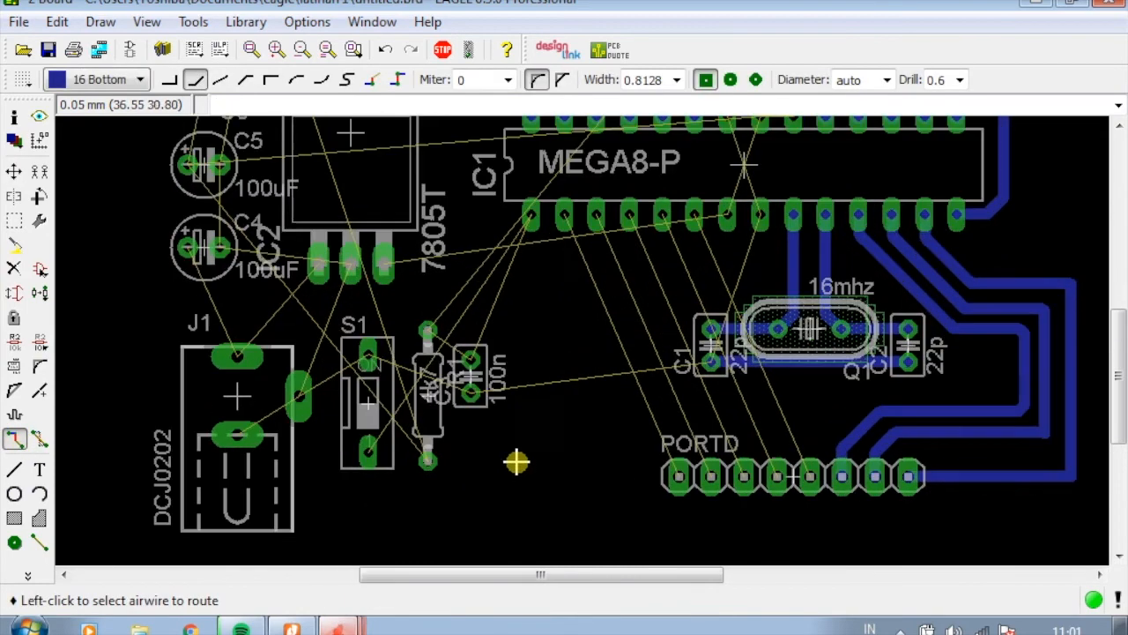
pyautogui.click(564, 218)
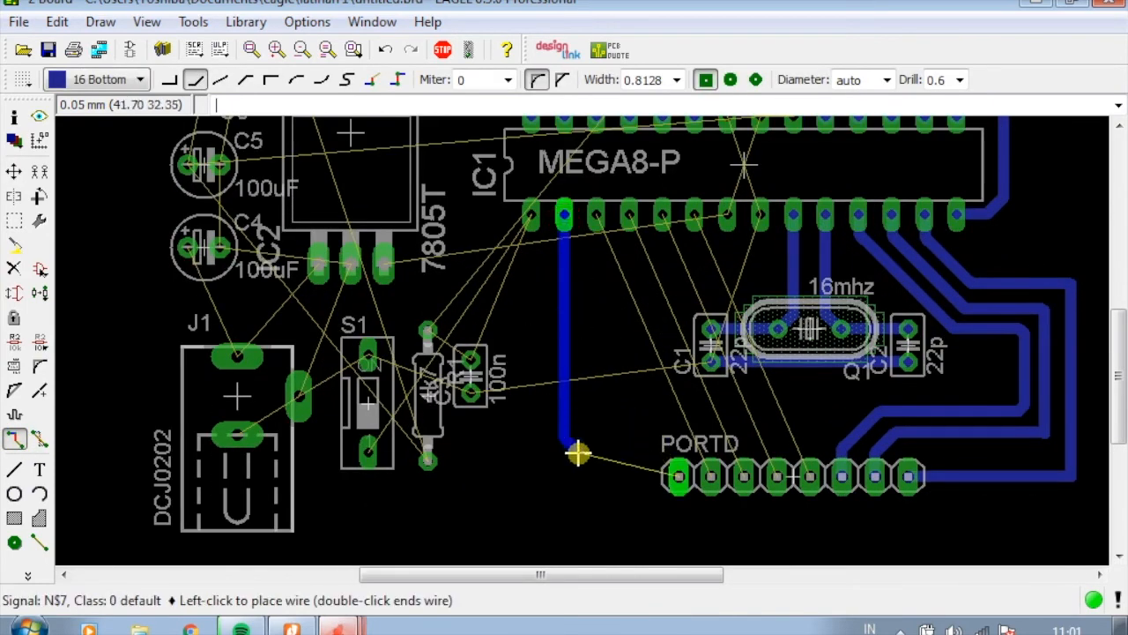
pyautogui.click(676, 476)
pyautogui.click(710, 477)
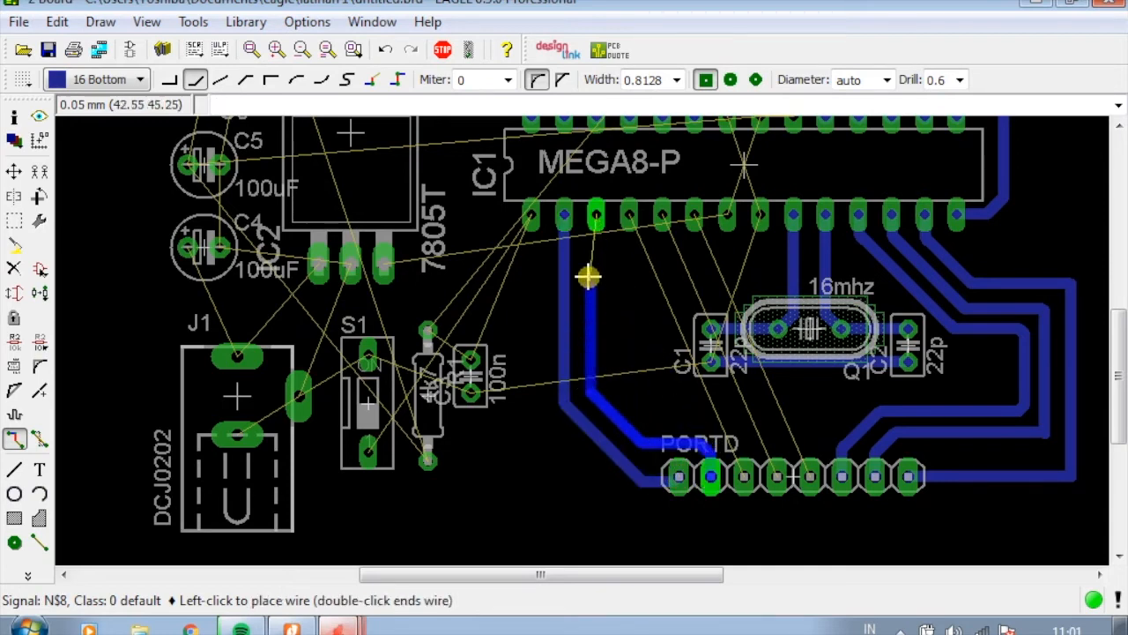
pyautogui.click(595, 214)
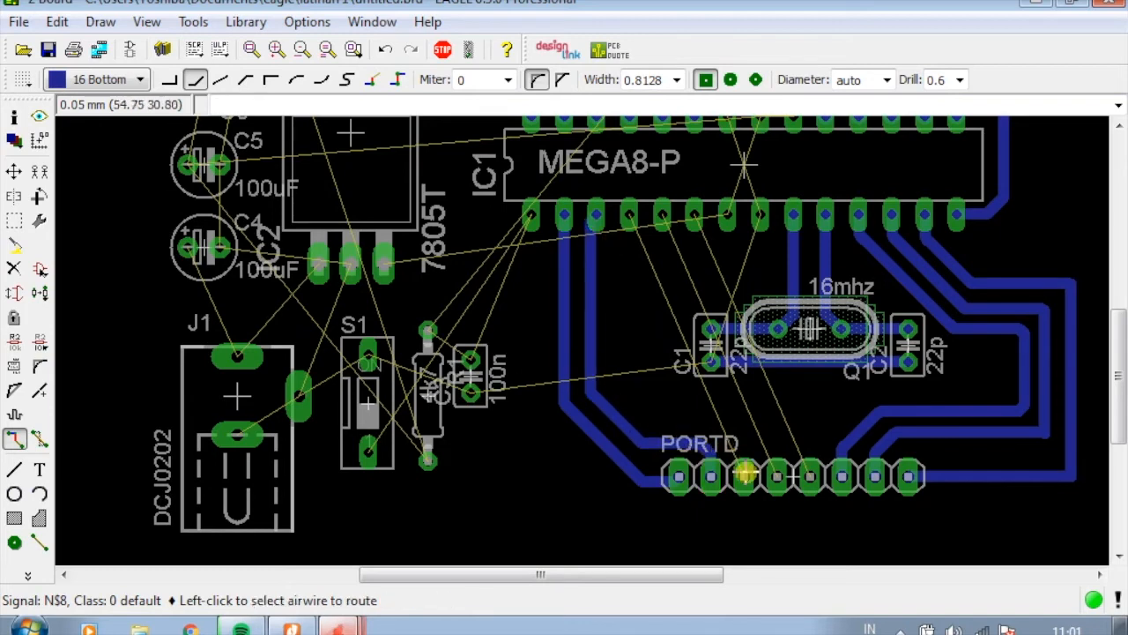
# Route PORTD's third pad to IC1's fourth lower-row pin, running parallel to the neighbouring trace
pyautogui.click(743, 472)
pyautogui.click(714, 421)
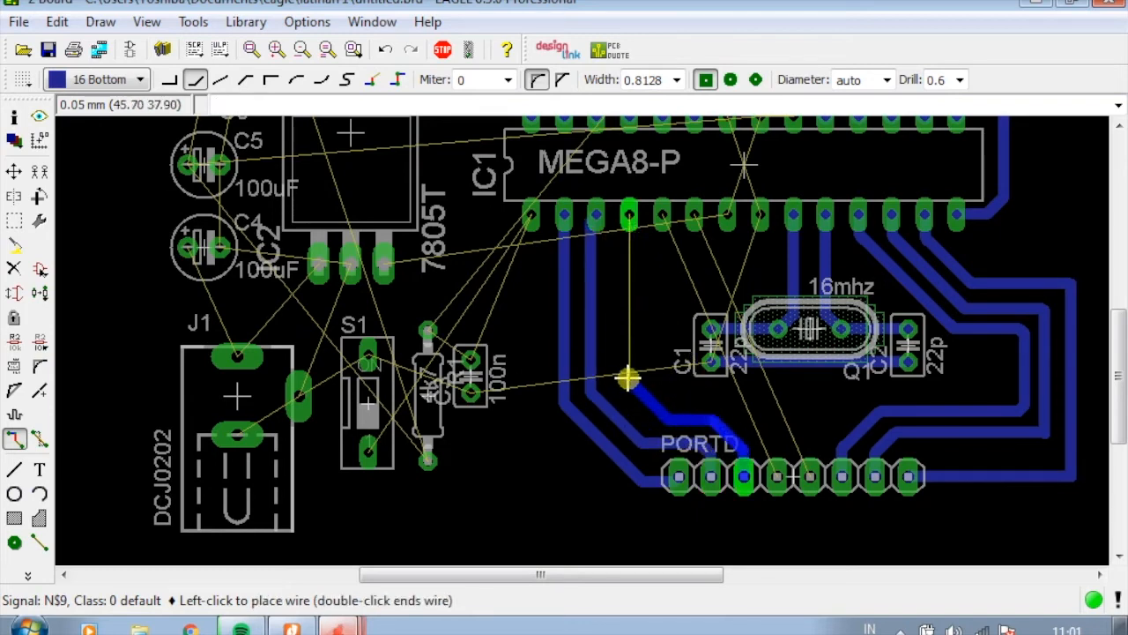
pyautogui.click(626, 385)
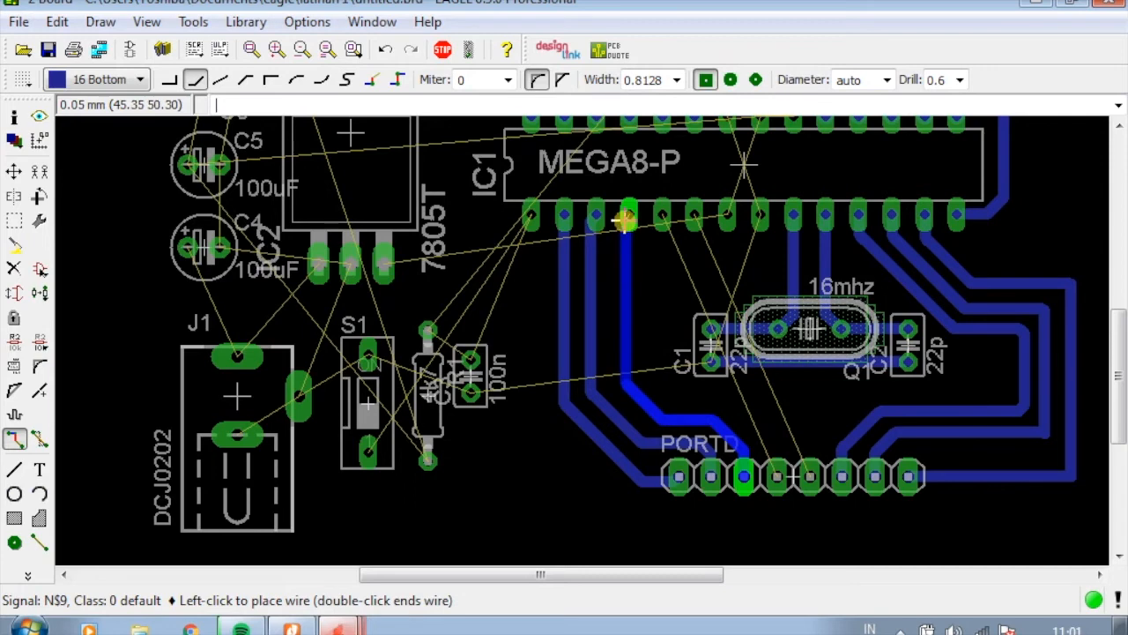
pyautogui.click(628, 214)
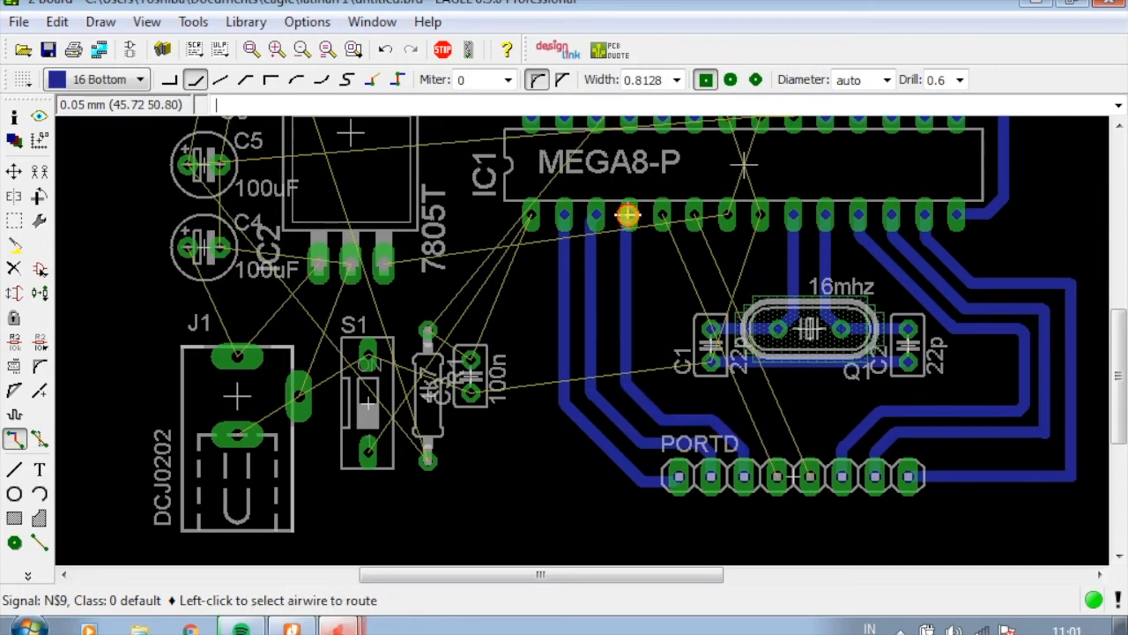
# Route PORTD's fourth pad to IC1's fifth lower-row pin, passing beneath and left of C1
pyautogui.click(778, 474)
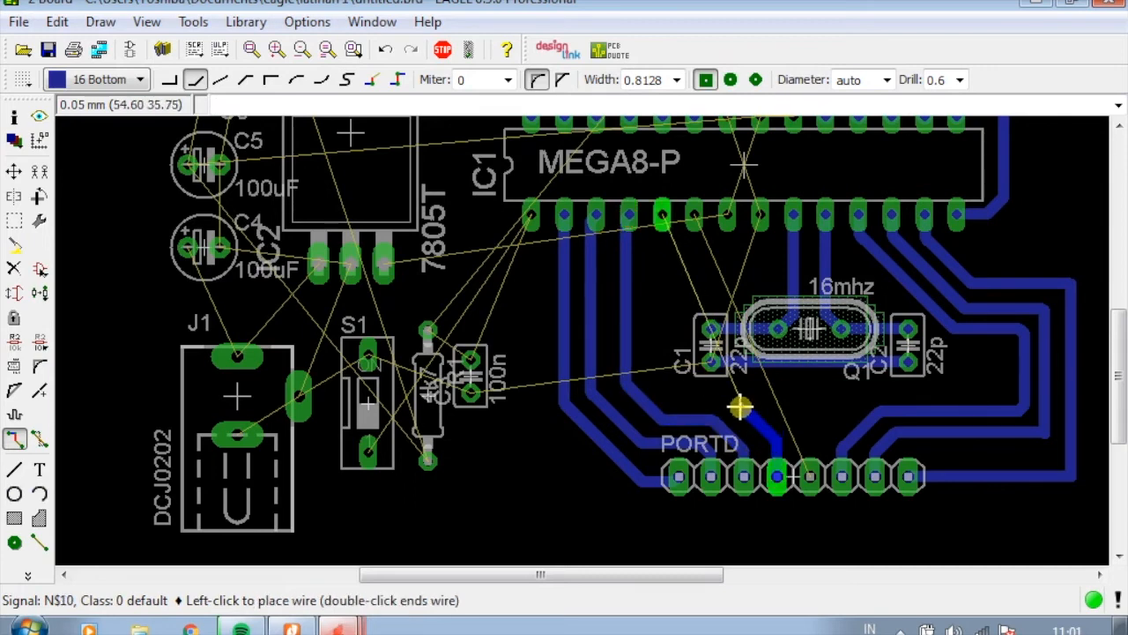
pyautogui.click(728, 400)
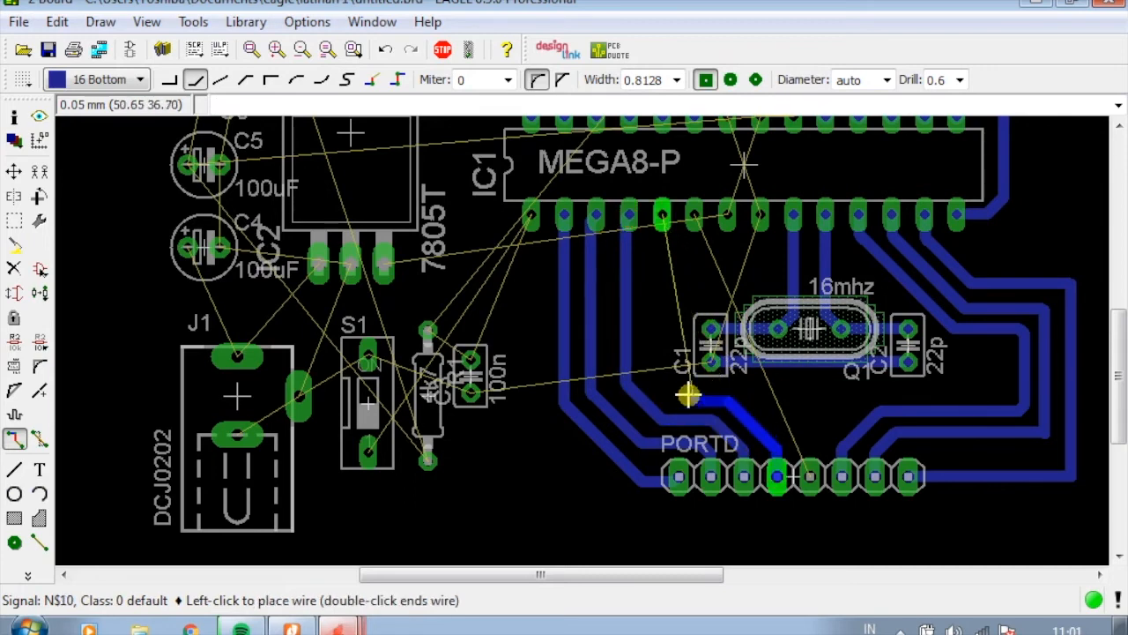
pyautogui.click(649, 374)
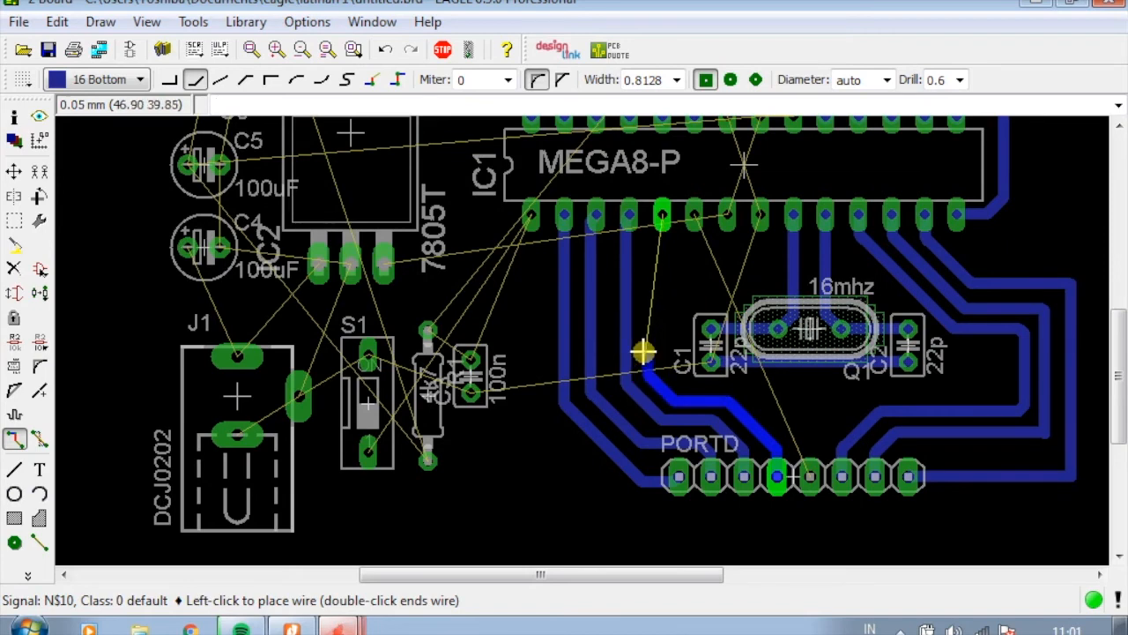
pyautogui.click(661, 215)
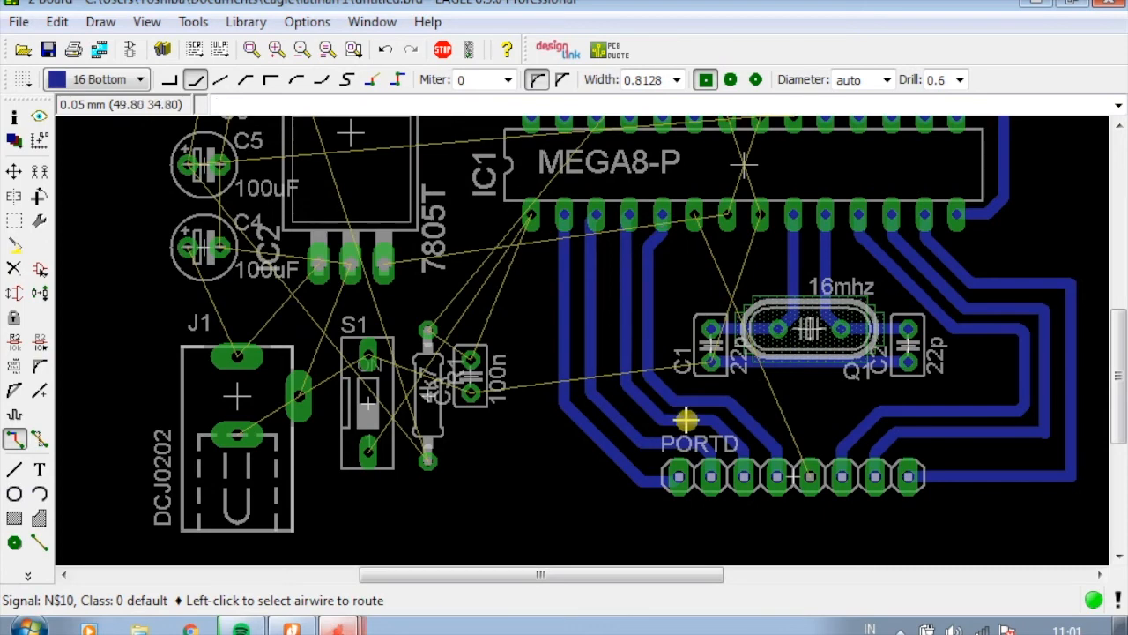
# Route PORTD's fifth pad between the crystal circuit and the fourth pad's trace up to IC1's sixth lower-row pin
pyautogui.click(809, 479)
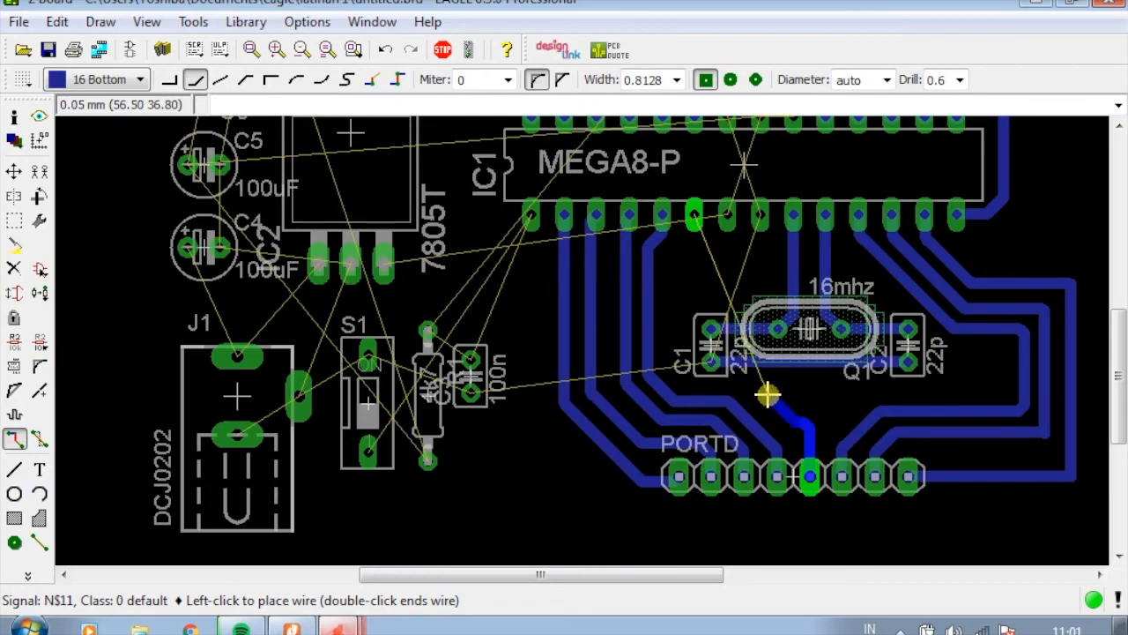
pyautogui.scroll(4, 768, 395)
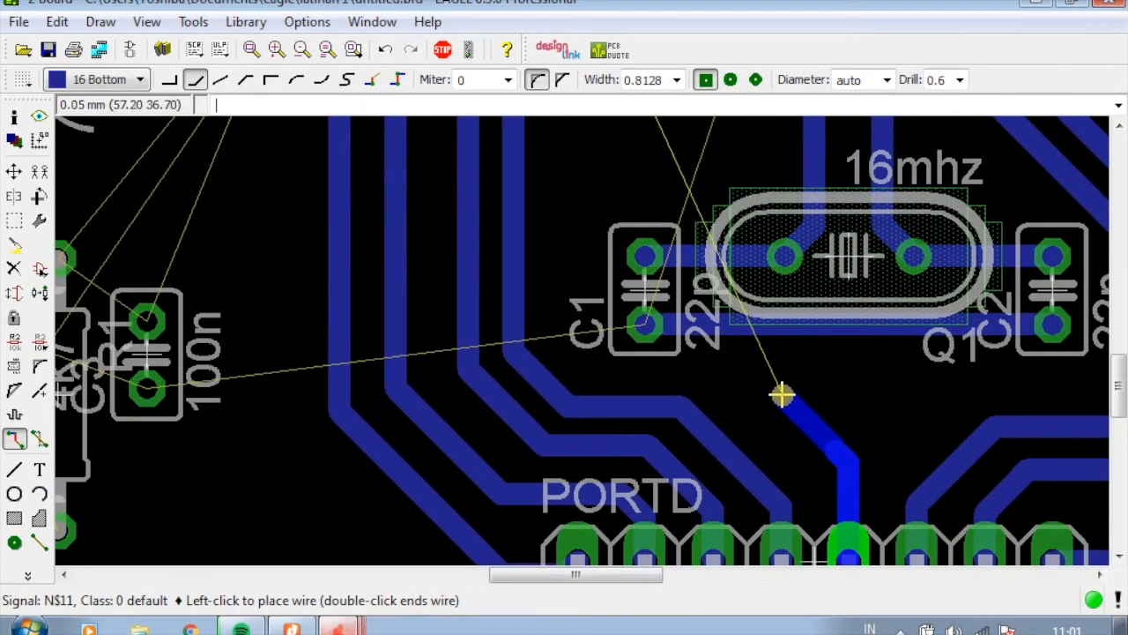
pyautogui.click(765, 373)
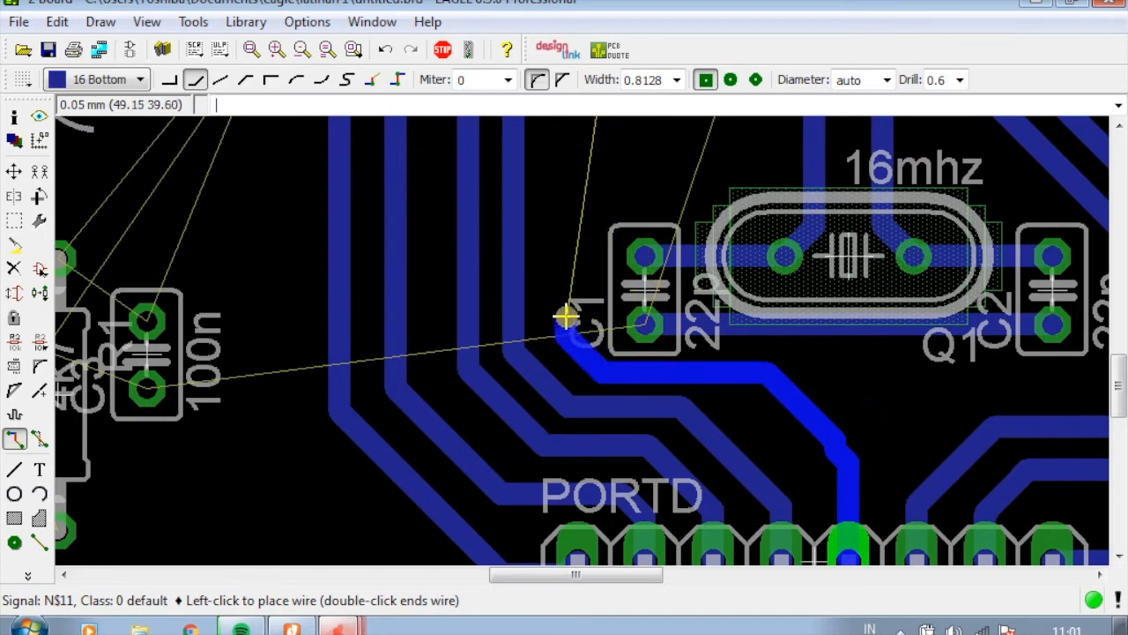
pyautogui.scroll(-2, 577, 322)
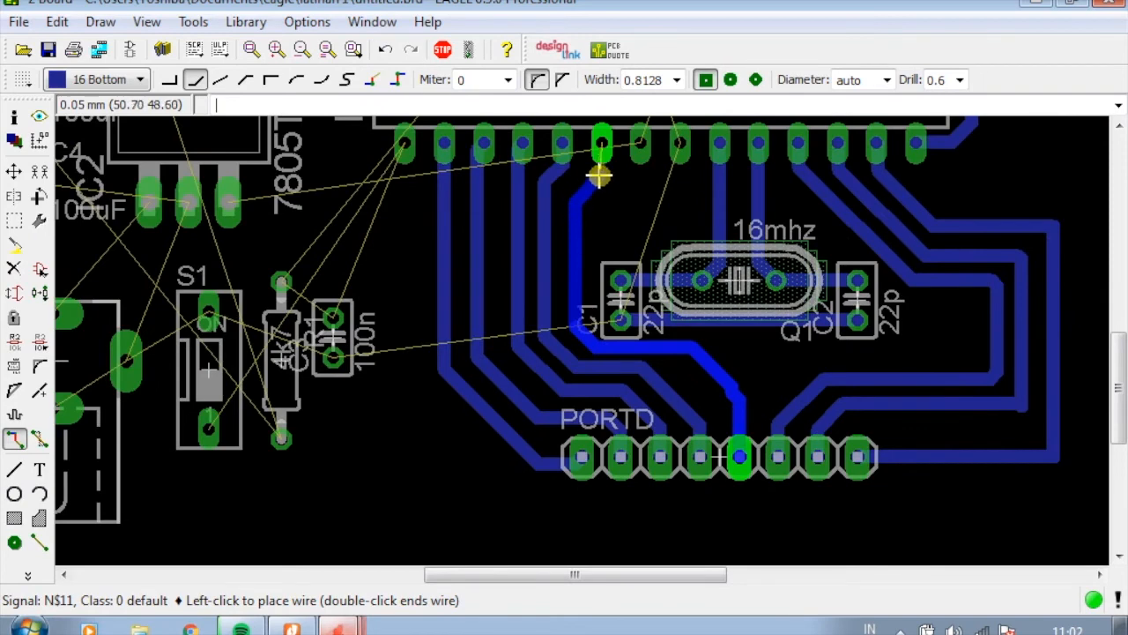
pyautogui.click(600, 146)
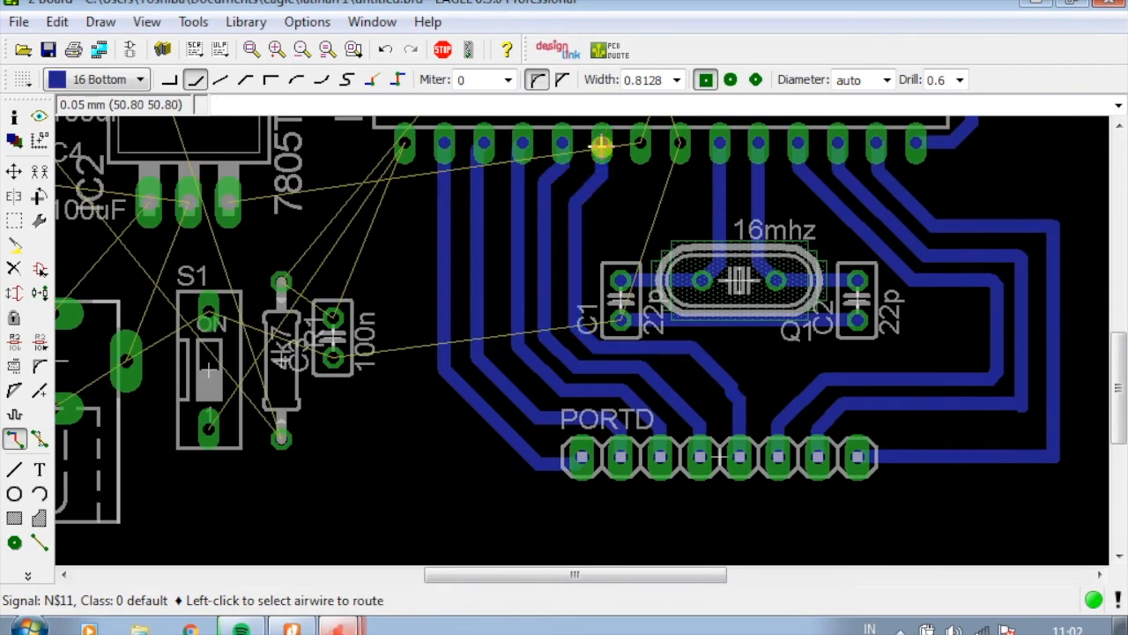
pyautogui.scroll(-1, 753, 337)
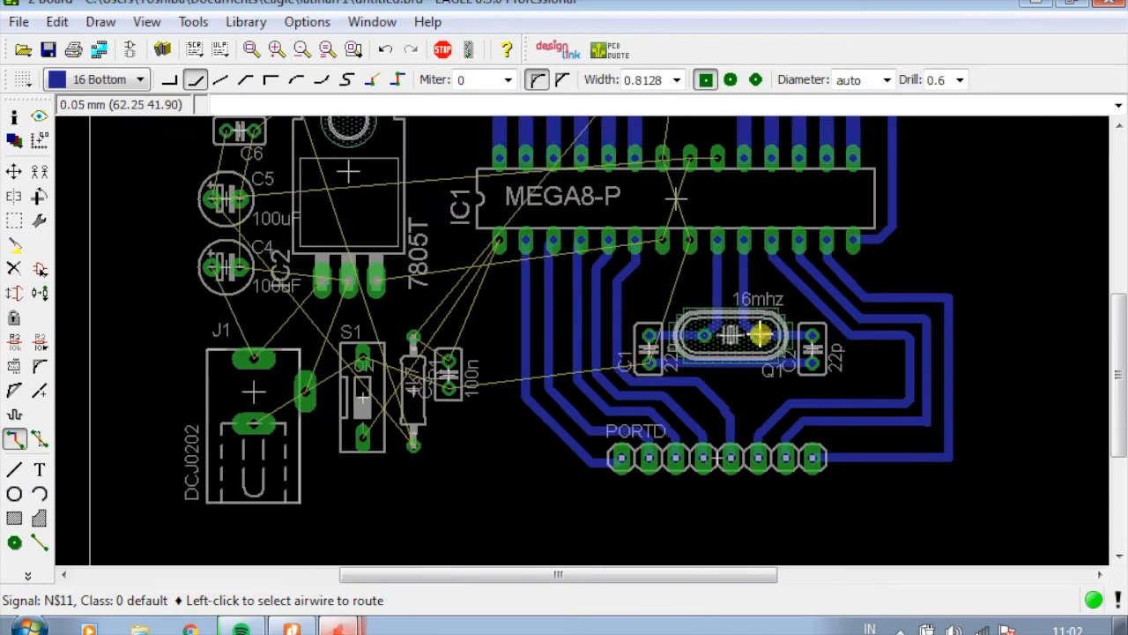
# Shift C1, crystal Q1 and C2 slightly up toward IC1, keeping the two capacitors level with each other
pyautogui.scroll(2, 757, 332)
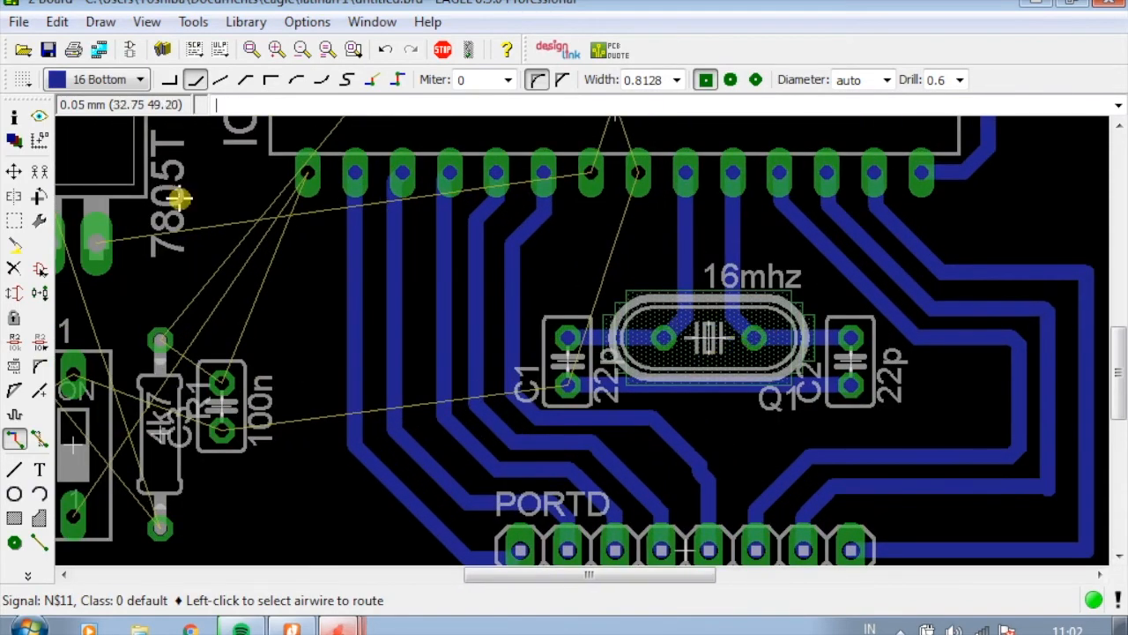
pyautogui.click(13, 171)
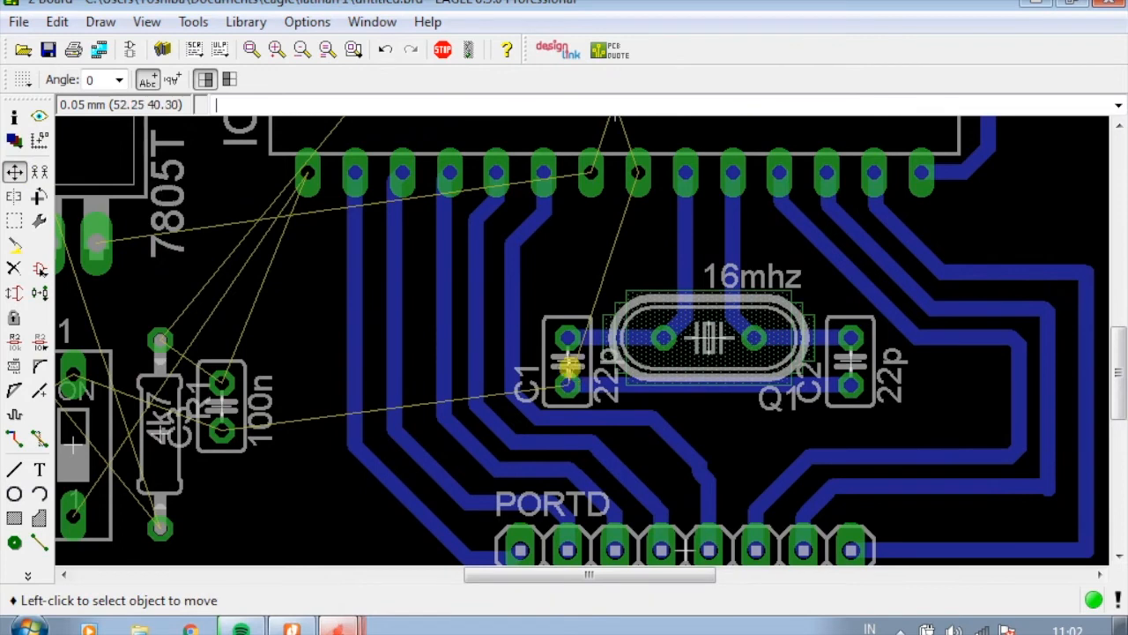
pyautogui.click(569, 363)
pyautogui.click(567, 339)
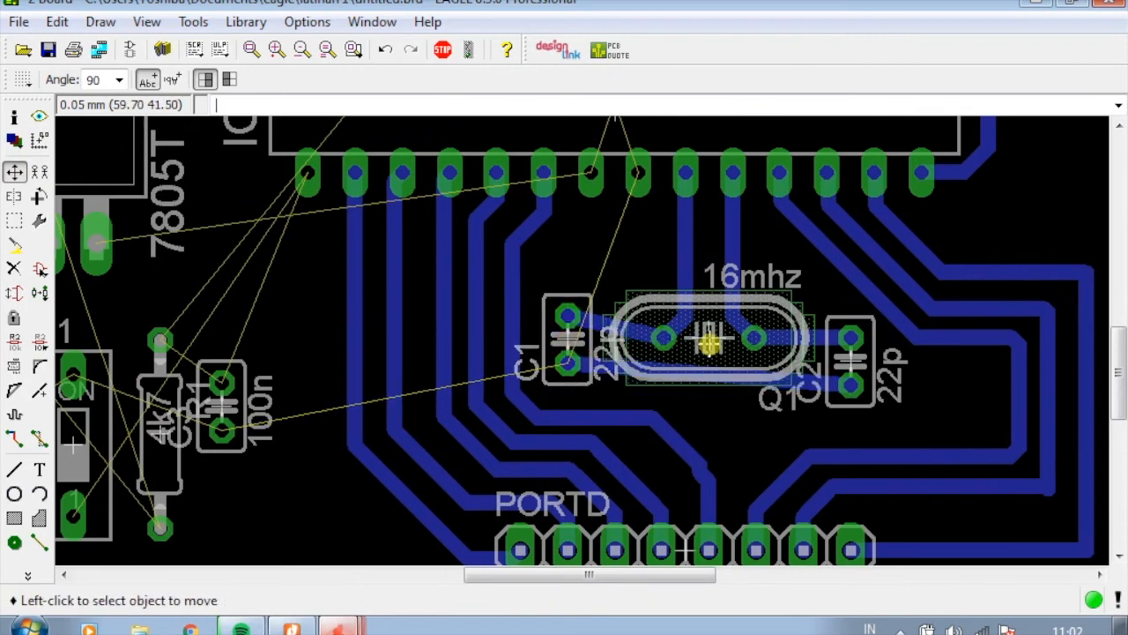
pyautogui.click(709, 340)
pyautogui.rightClick(710, 323)
pyautogui.click(704, 324)
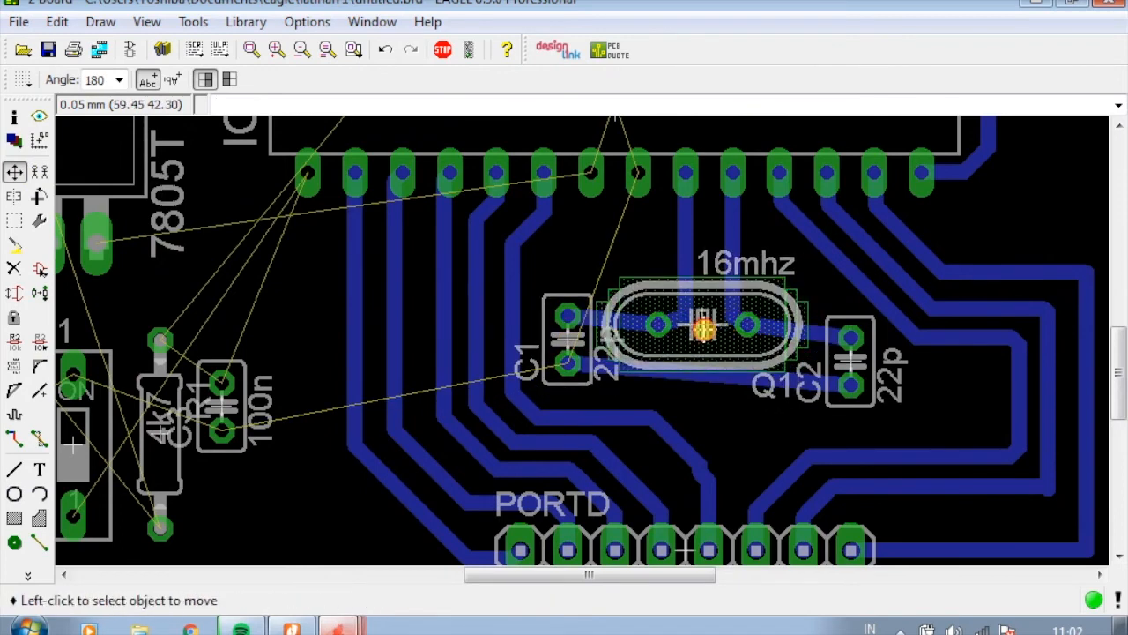
pyautogui.click(809, 353)
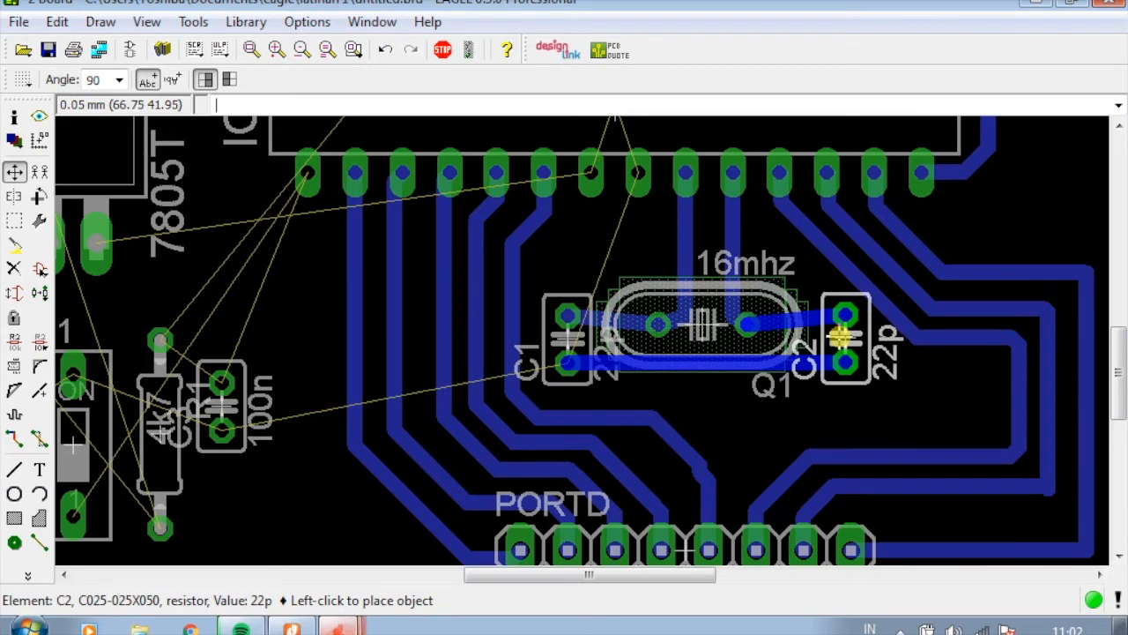
pyautogui.click(834, 335)
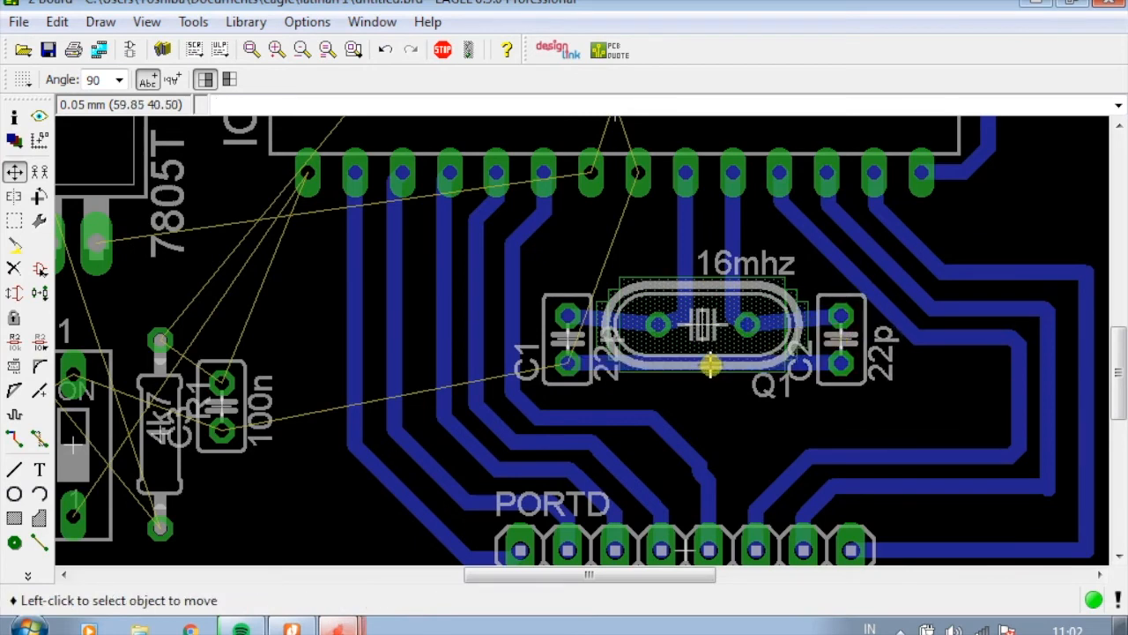
# Adjust the bends of PORTD's fifth-pad trace beneath C1 and just above the pad to even out its path
pyautogui.click(560, 417)
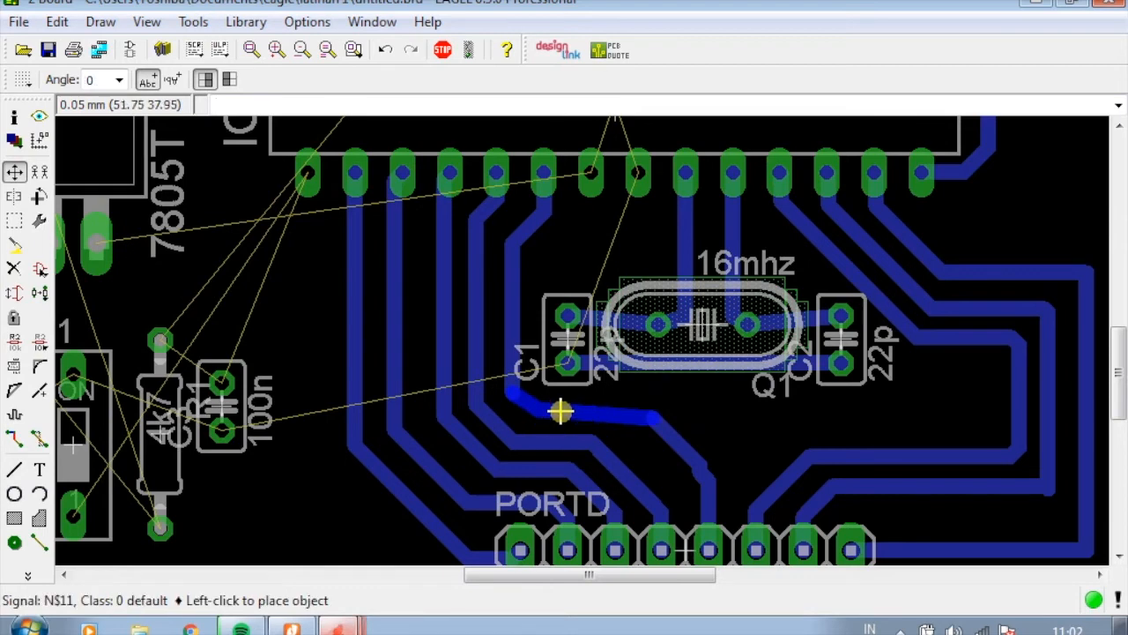
pyautogui.click(539, 423)
pyautogui.click(648, 420)
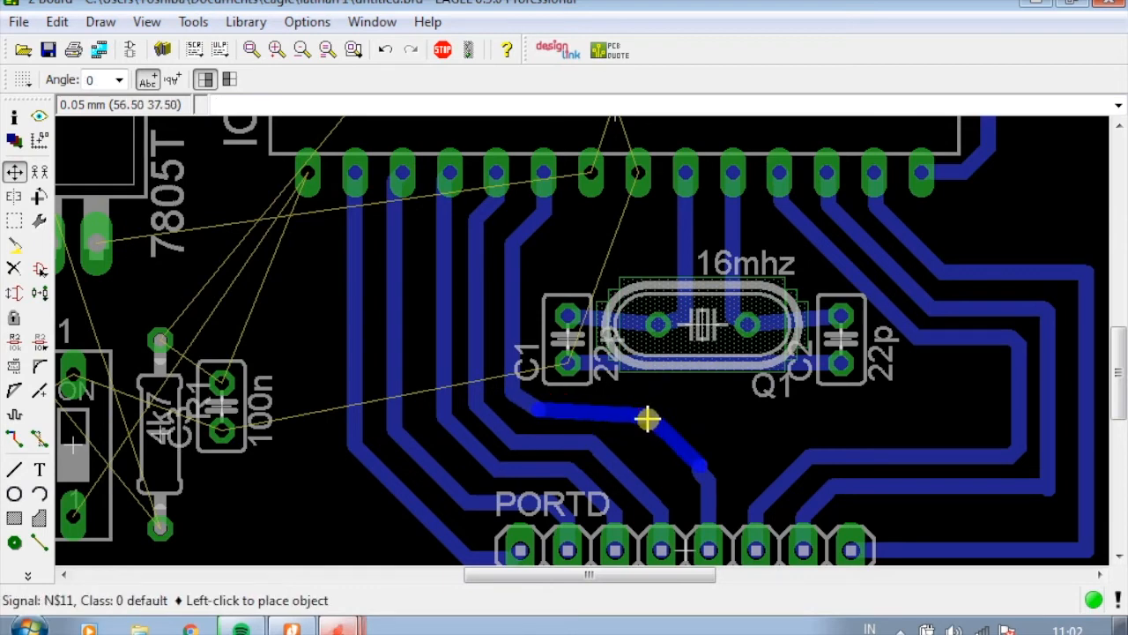
pyautogui.click(644, 415)
pyautogui.click(703, 476)
pyautogui.click(704, 473)
pyautogui.scroll(-4, 637, 455)
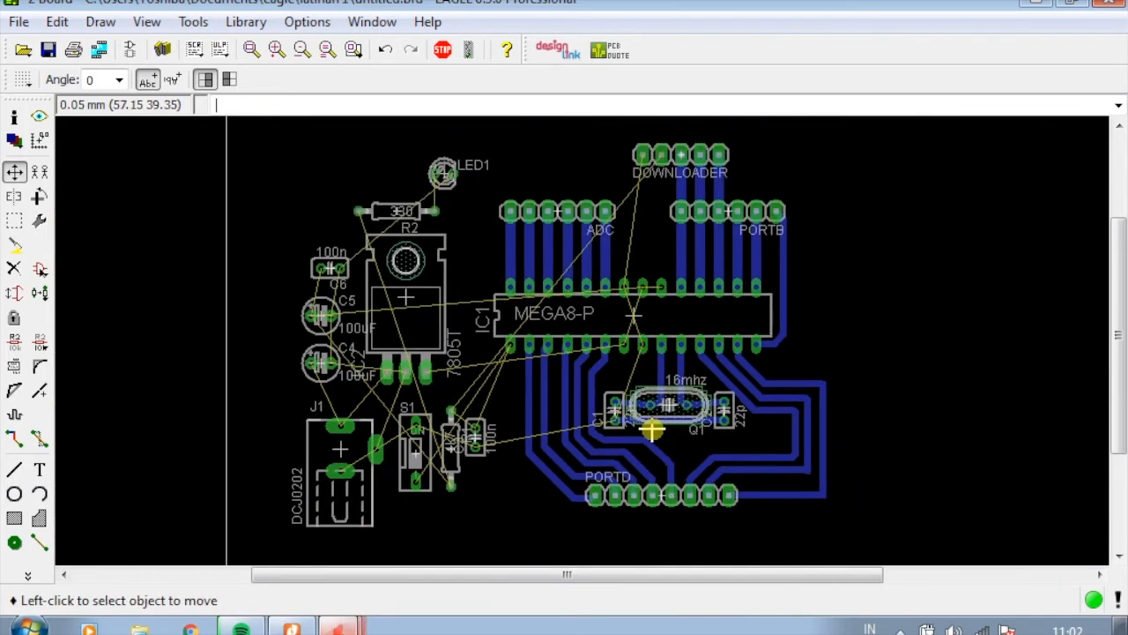
# Route R1's upper pad to C3's upper pad, and connect that pad to IC1's first lower-row pin
pyautogui.scroll(2, 637, 455)
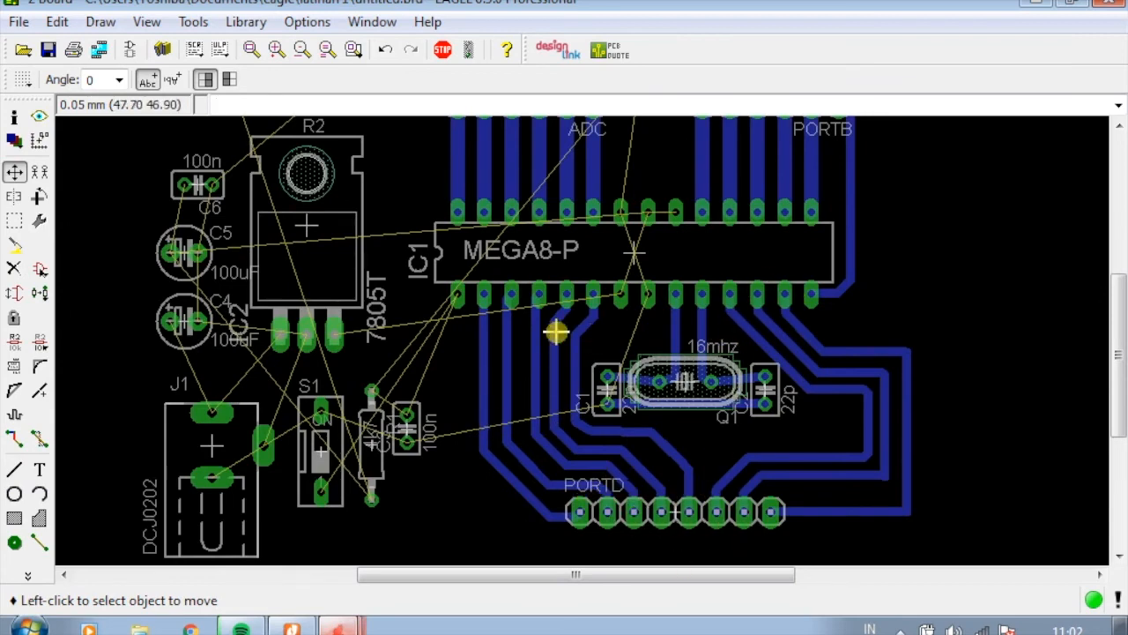
pyautogui.scroll(-2, 614, 420)
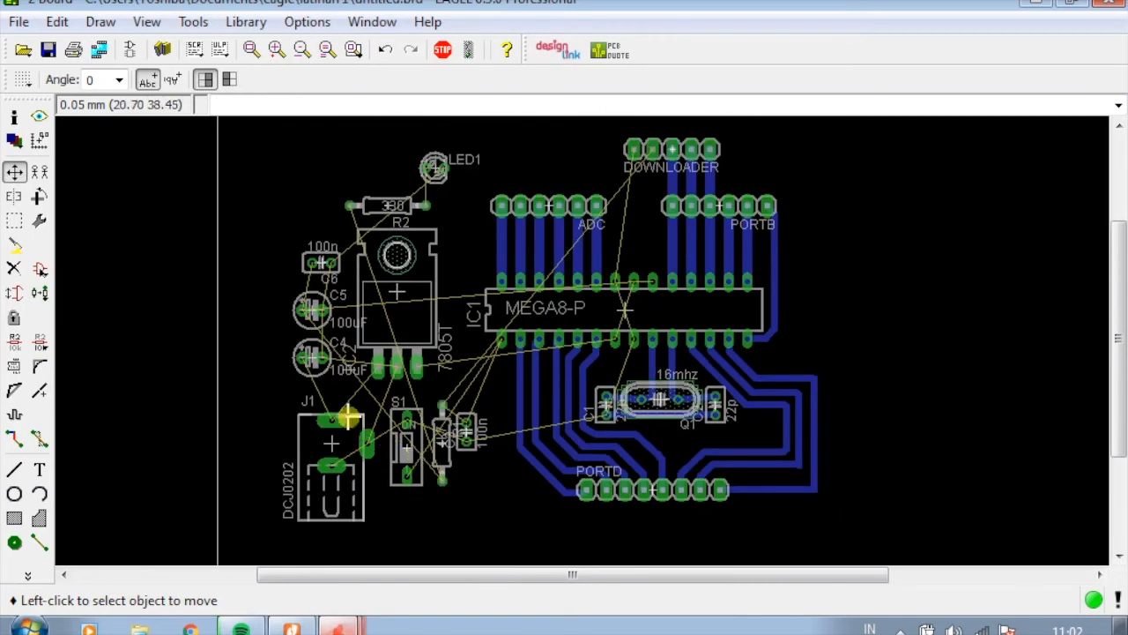
pyautogui.click(14, 438)
pyautogui.scroll(3, 421, 422)
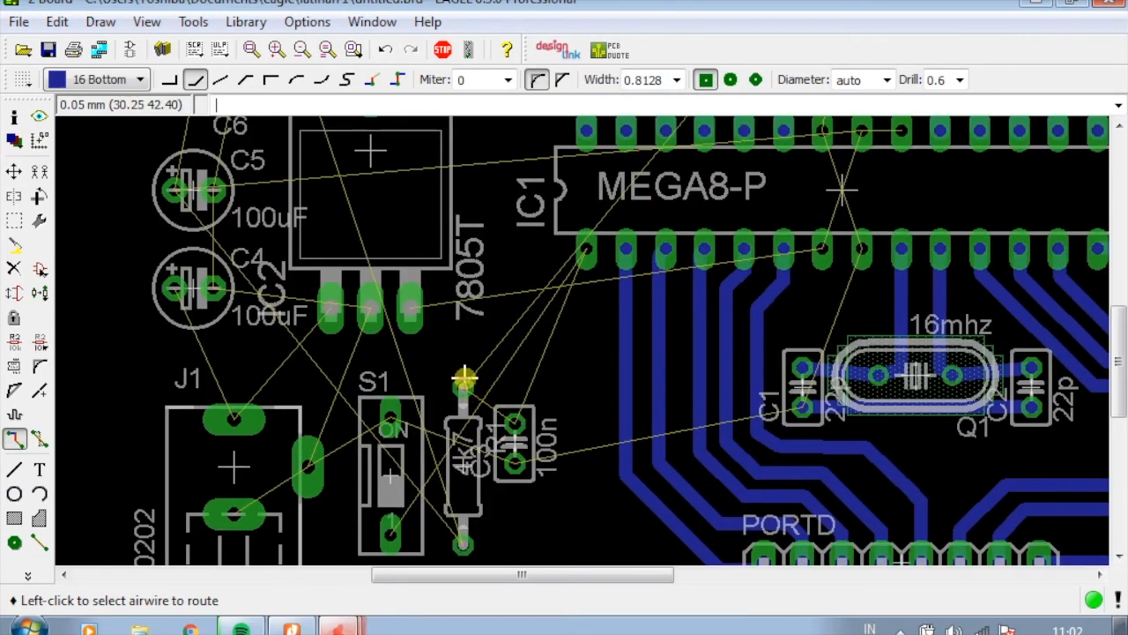
pyautogui.click(477, 390)
pyautogui.click(466, 388)
pyautogui.click(514, 423)
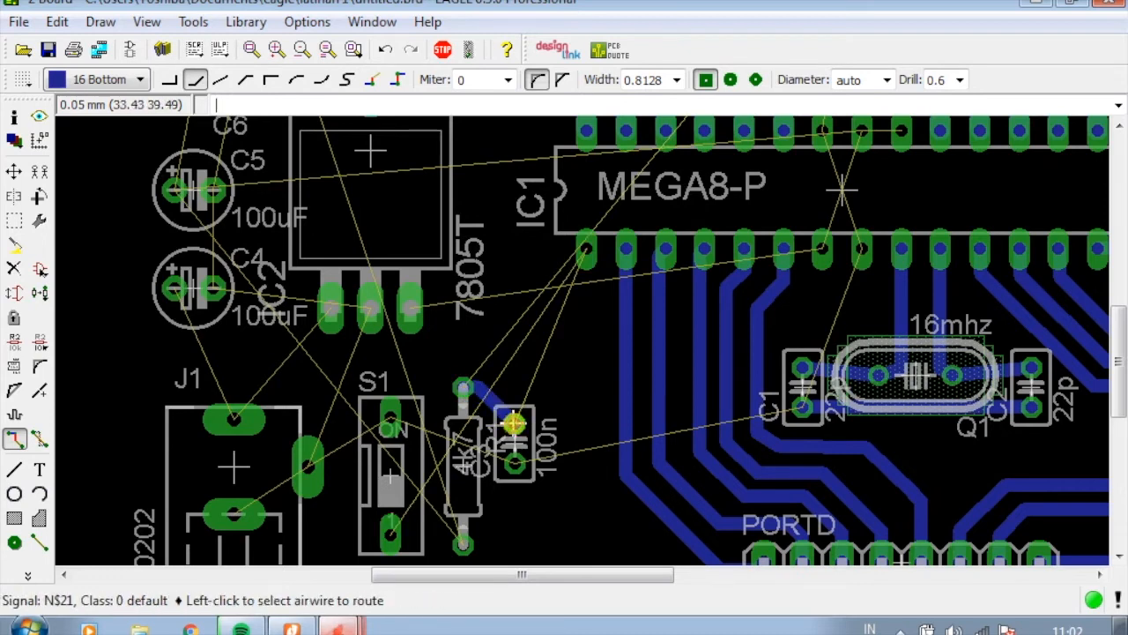
pyautogui.click(585, 250)
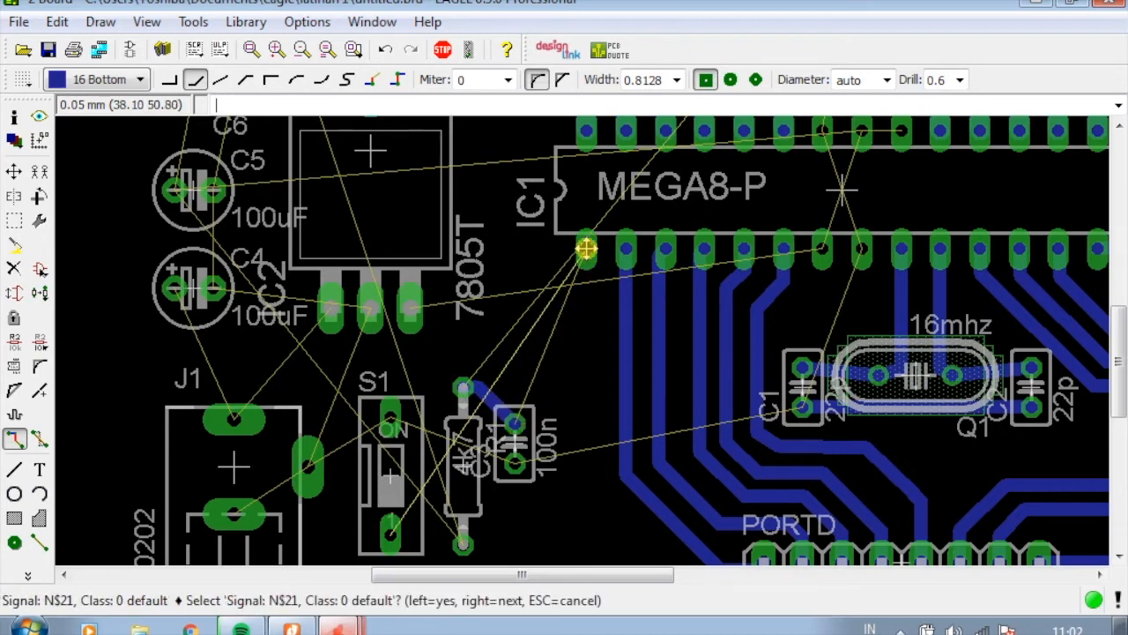
pyautogui.click(585, 249)
pyautogui.click(516, 423)
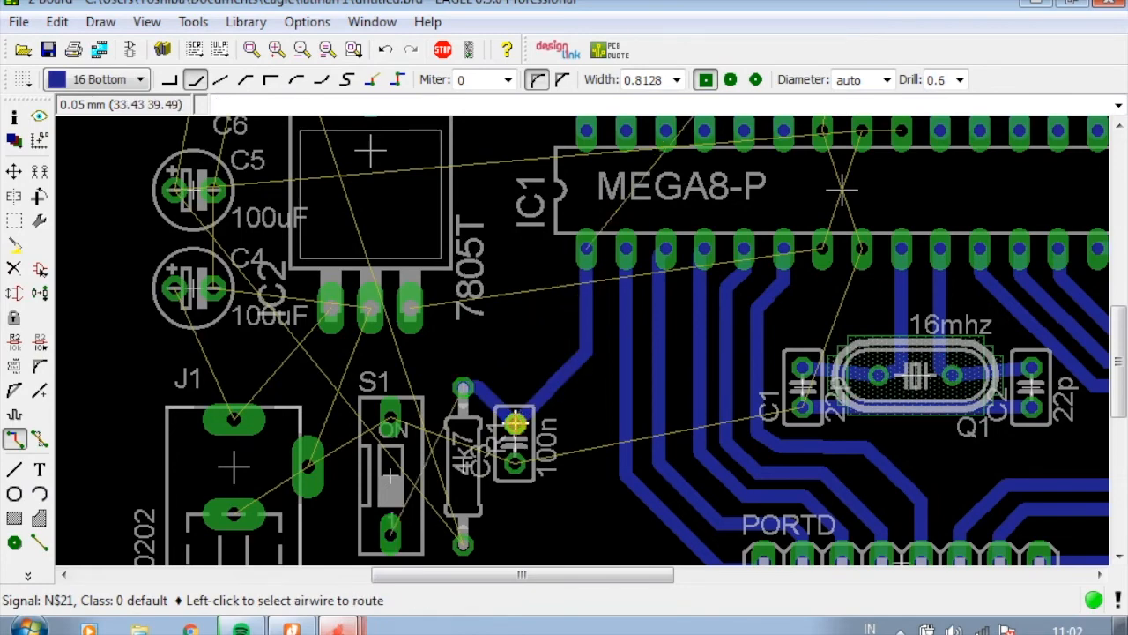
# Rotate switch S1 by 180 degrees and place it slightly higher between J1 and R1
pyautogui.scroll(-2, 516, 423)
pyautogui.scroll(1, 421, 489)
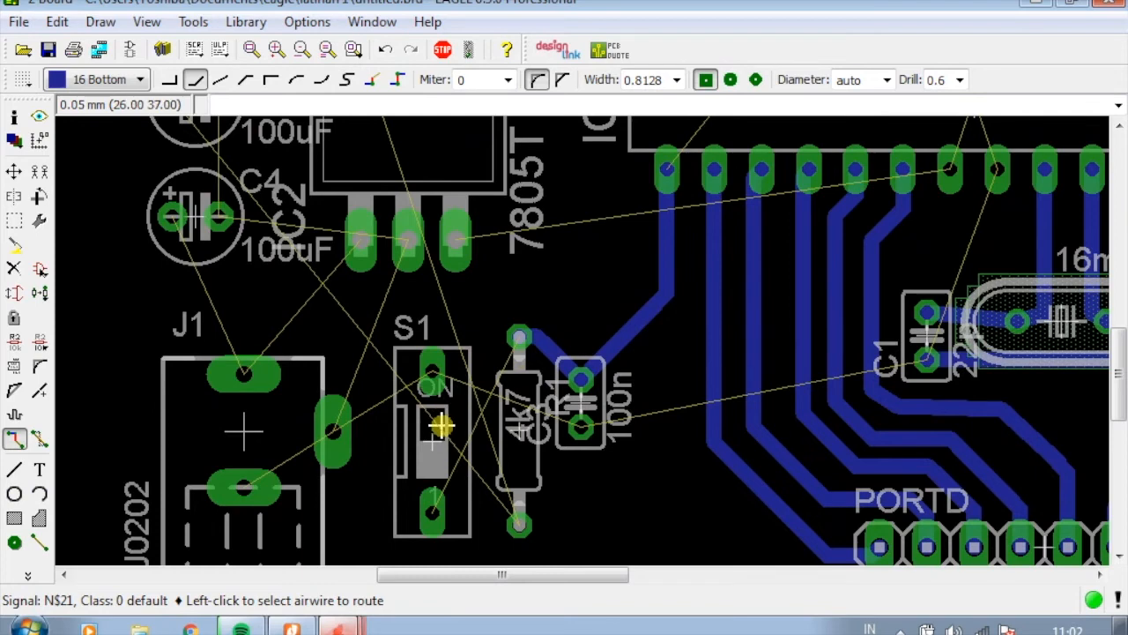
pyautogui.click(14, 171)
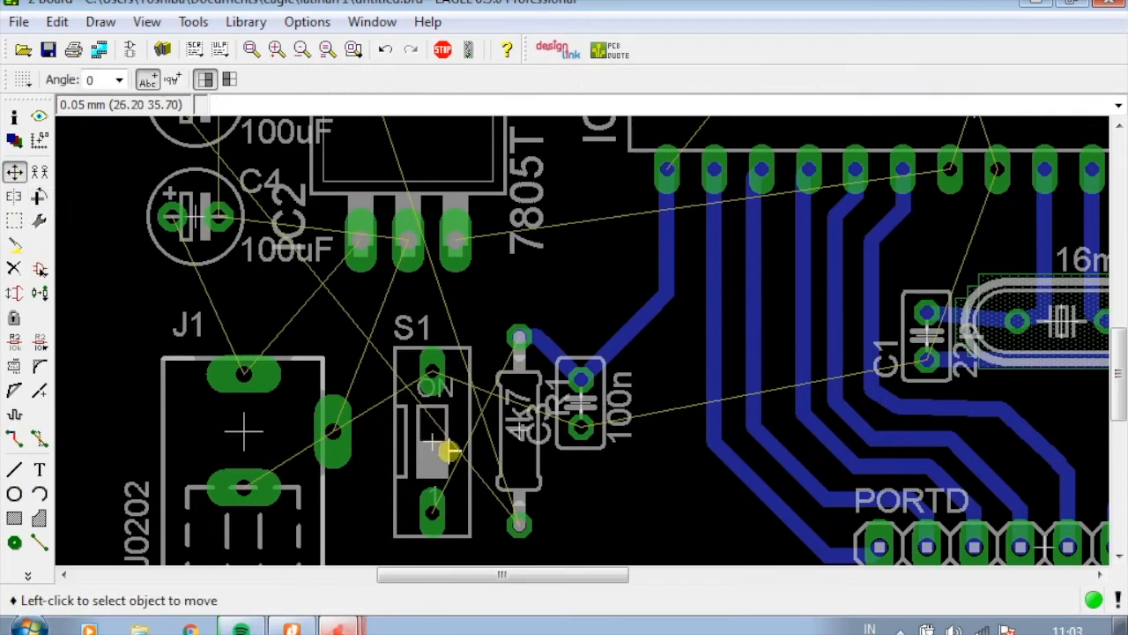
pyautogui.click(449, 451)
pyautogui.rightClick(433, 446)
pyautogui.rightClick(433, 447)
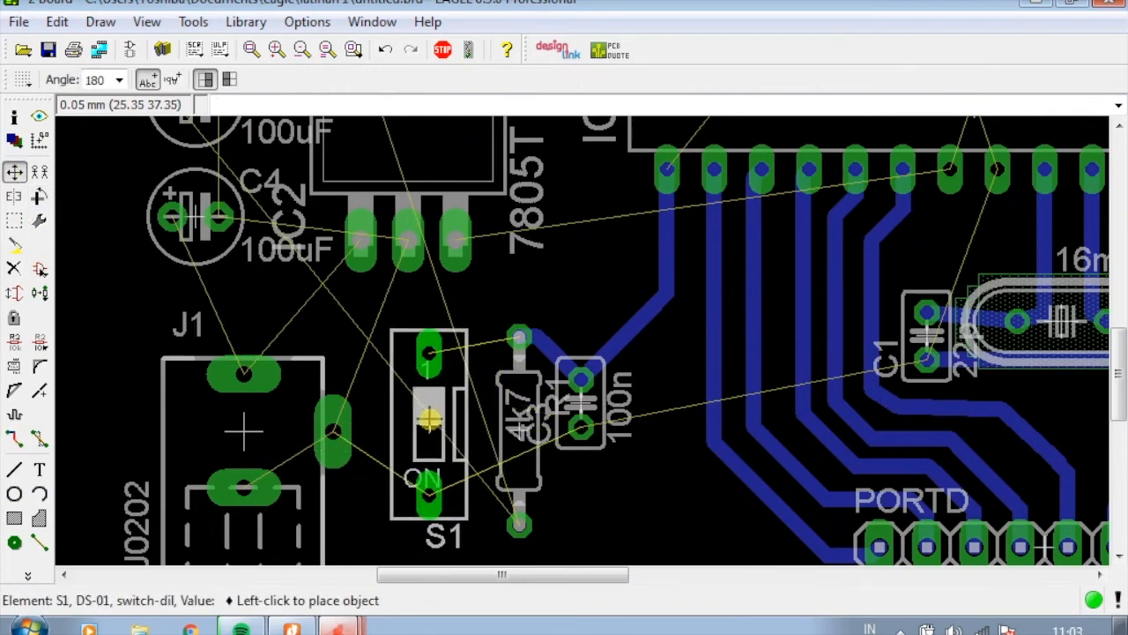
pyautogui.click(429, 419)
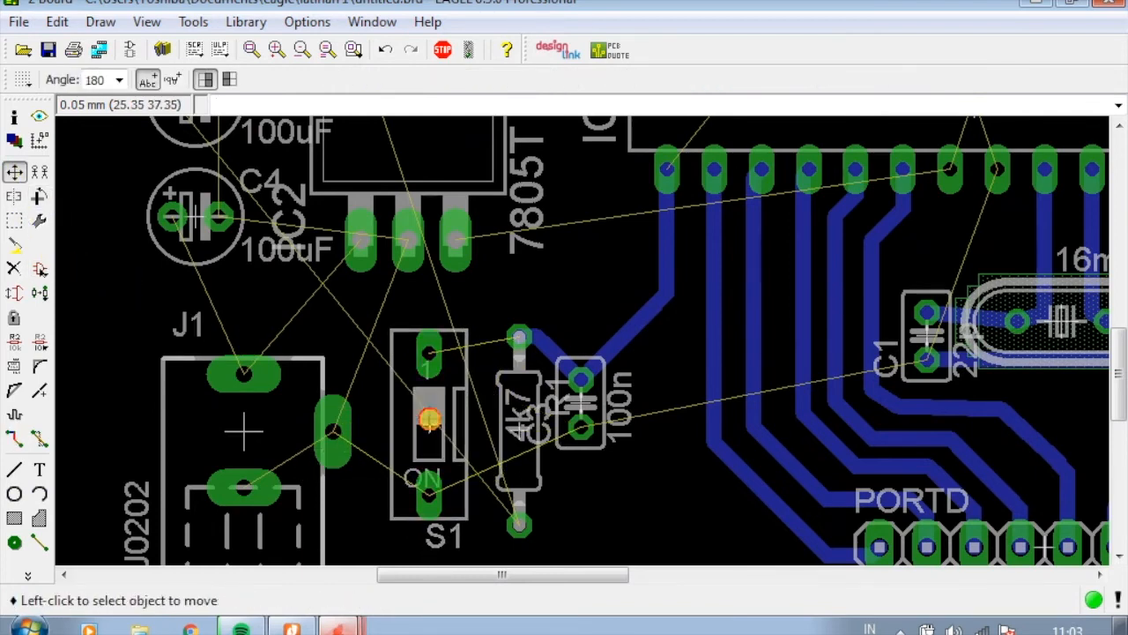
# Route S1's upper pad to R1's upper pad on the bottom layer
pyautogui.click(14, 438)
pyautogui.scroll(1, 458, 408)
pyautogui.click(424, 339)
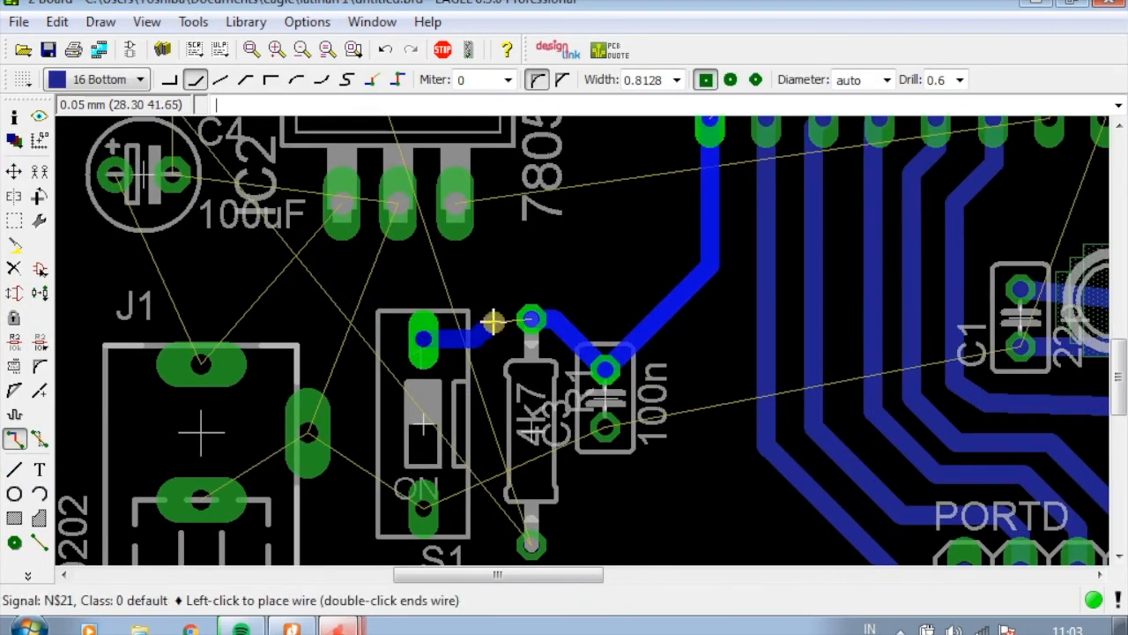
pyautogui.click(526, 322)
# Route S1's lower pad beneath R1's body to C3's lower pad
pyautogui.scroll(-3, 536, 356)
pyautogui.scroll(2, 514, 537)
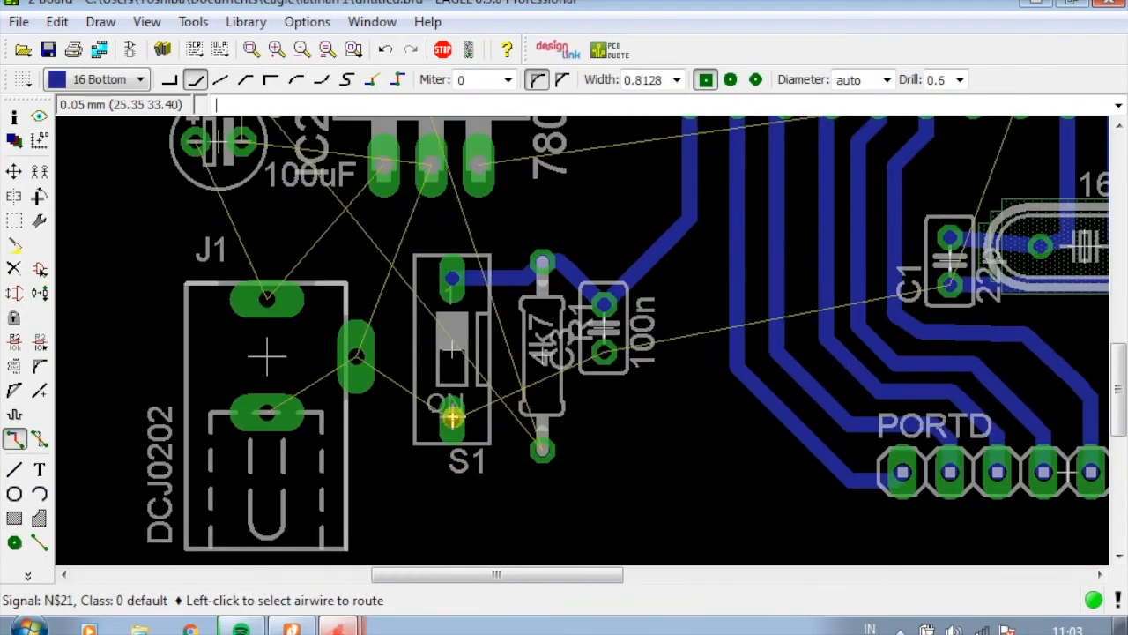
pyautogui.click(452, 418)
pyautogui.click(556, 378)
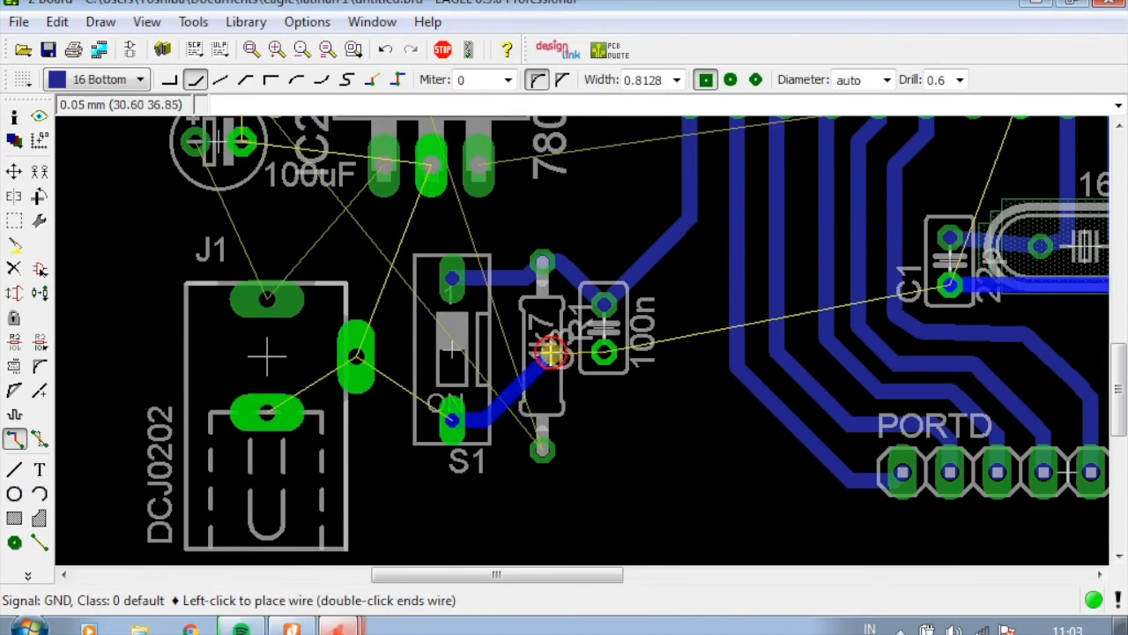
pyautogui.click(606, 351)
# Route J1's side pad to its lower pad, and connect S1's lower pad to that side pad
pyautogui.scroll(-2, 591, 423)
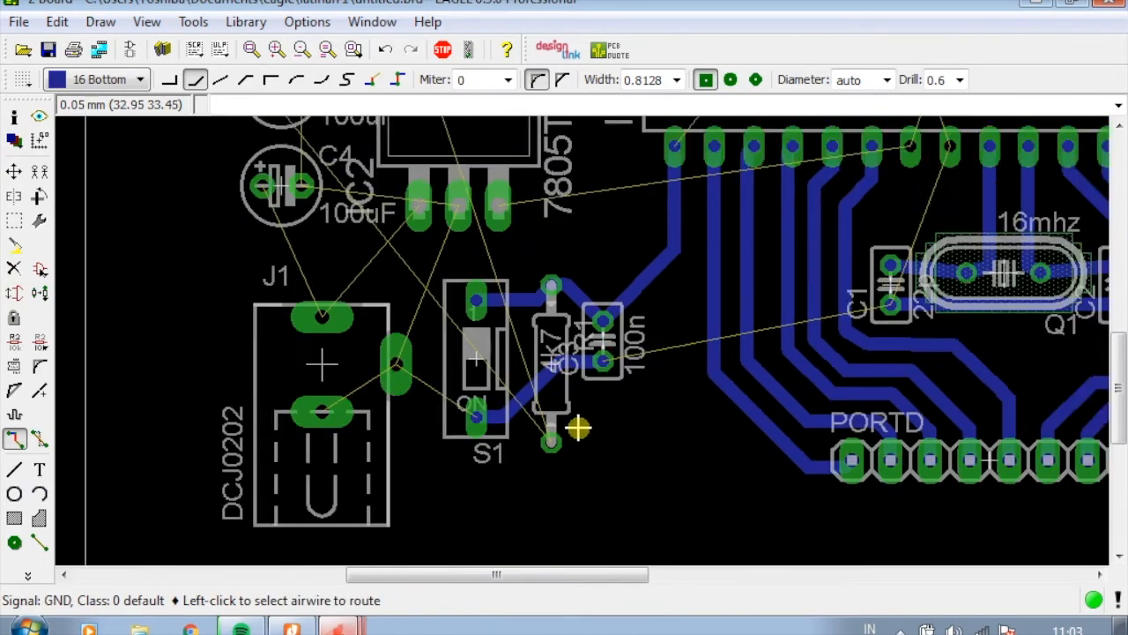
pyautogui.click(403, 346)
pyautogui.click(385, 370)
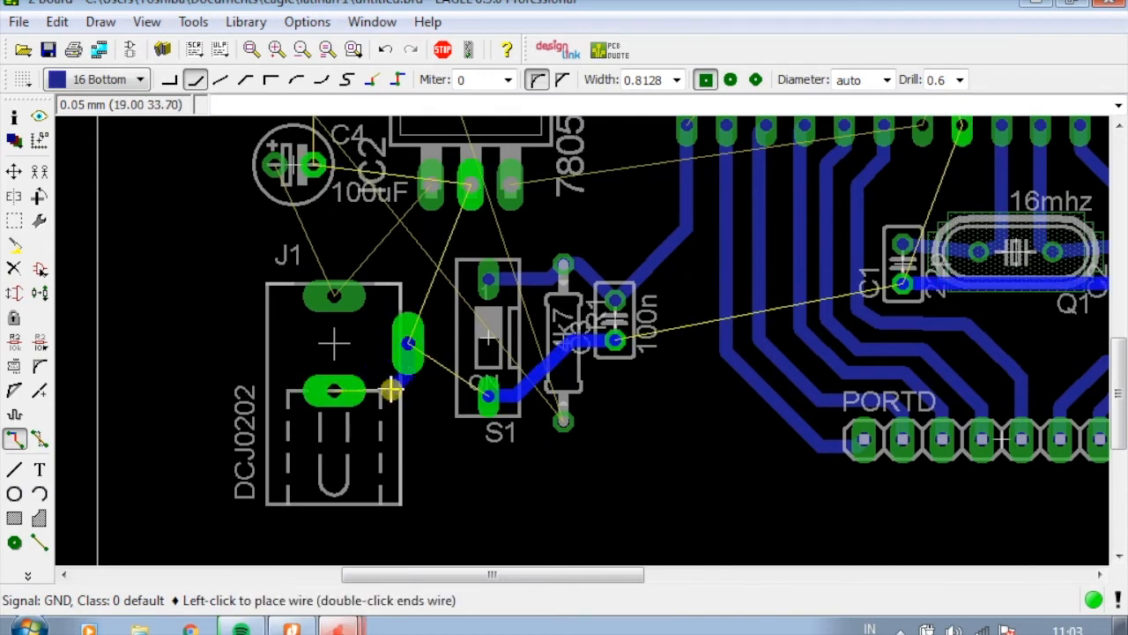
pyautogui.click(334, 389)
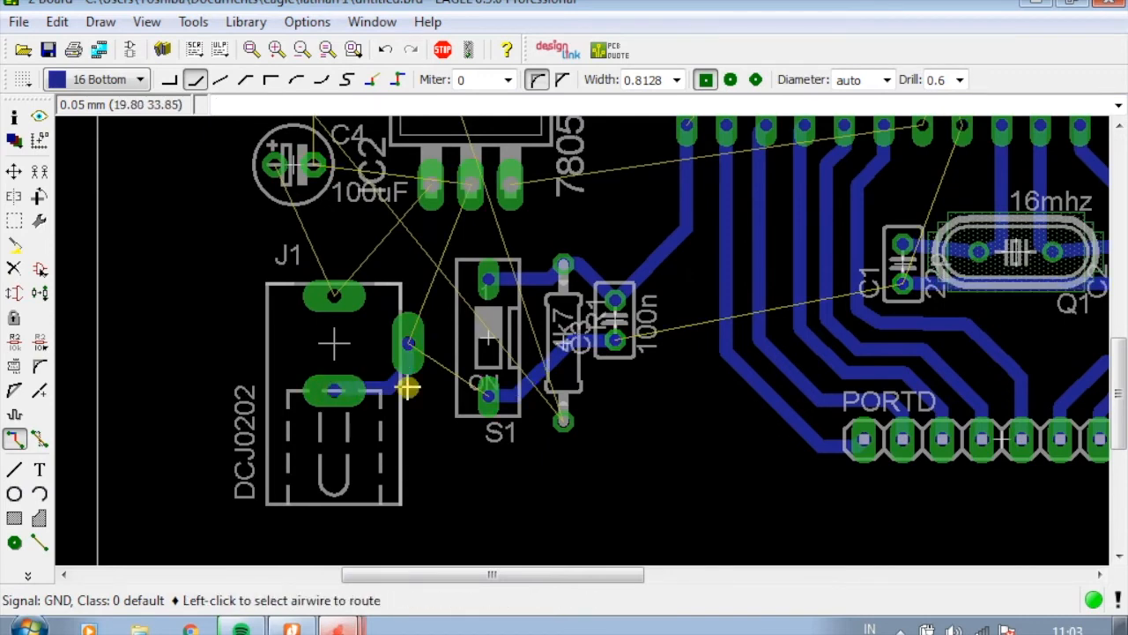
pyautogui.click(484, 397)
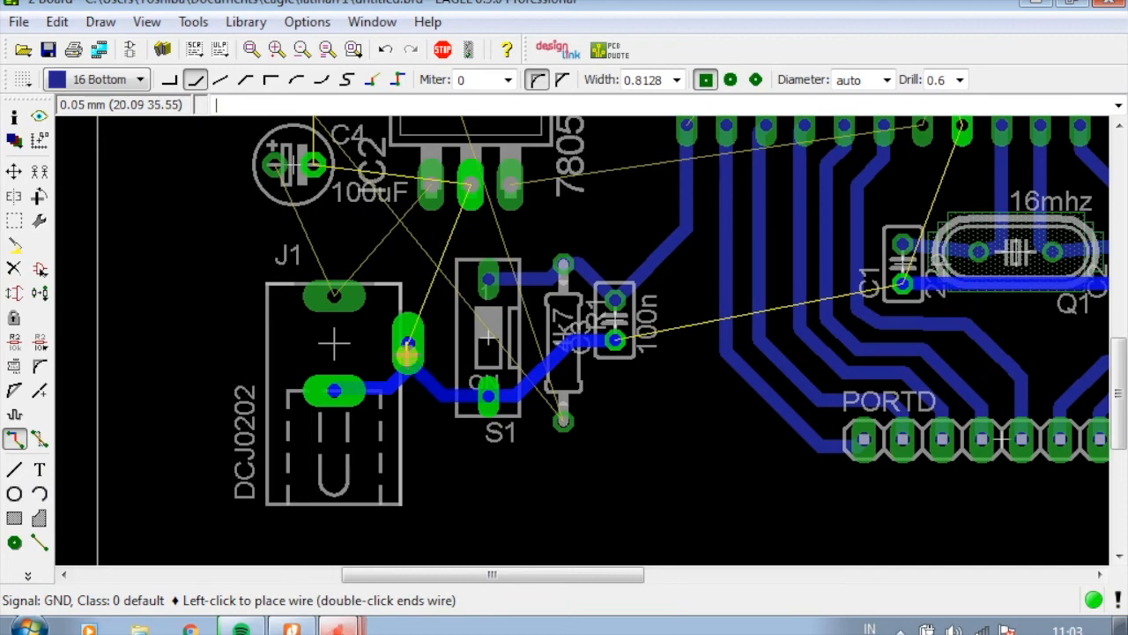
pyautogui.click(408, 370)
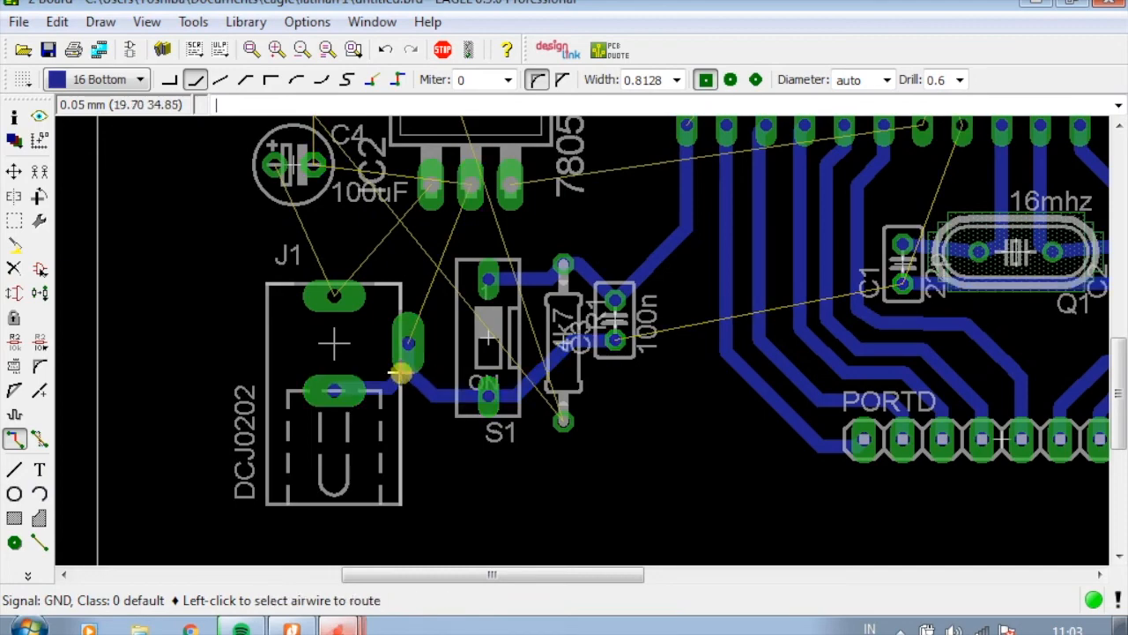
# Route J1's upper pad up to C4's positive pad using signal N$28
pyautogui.scroll(-1, 392, 371)
pyautogui.scroll(2, 330, 255)
pyautogui.click(343, 357)
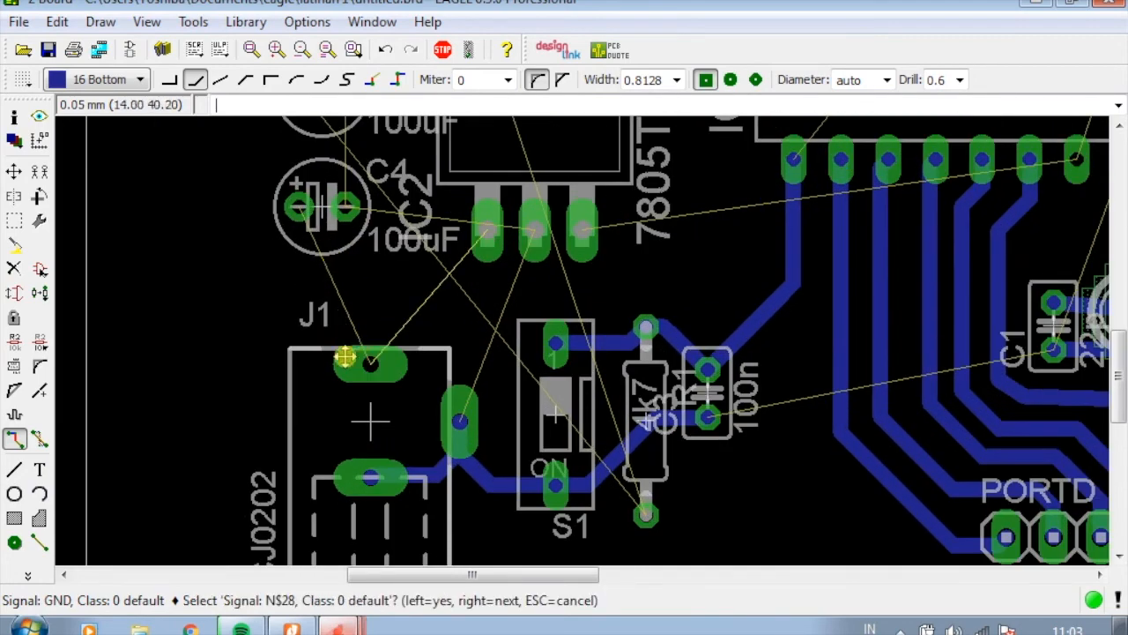
pyautogui.click(344, 357)
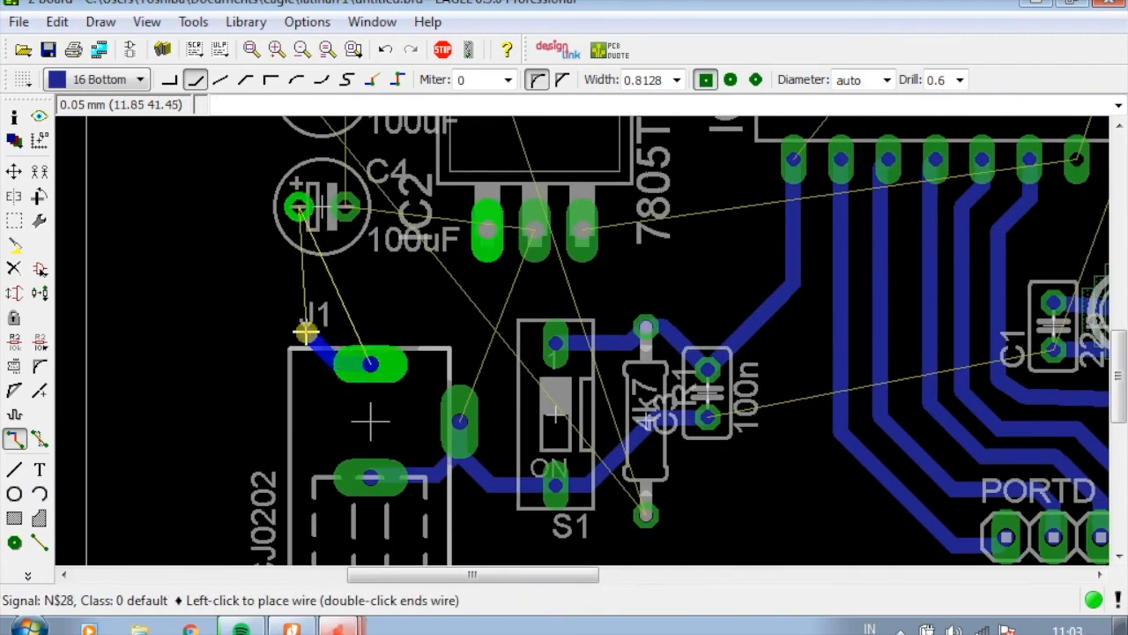
pyautogui.click(300, 207)
# Route IC2's left pin to J1's upper pad, and J1's side pad to IC2's middle pin
pyautogui.click(496, 238)
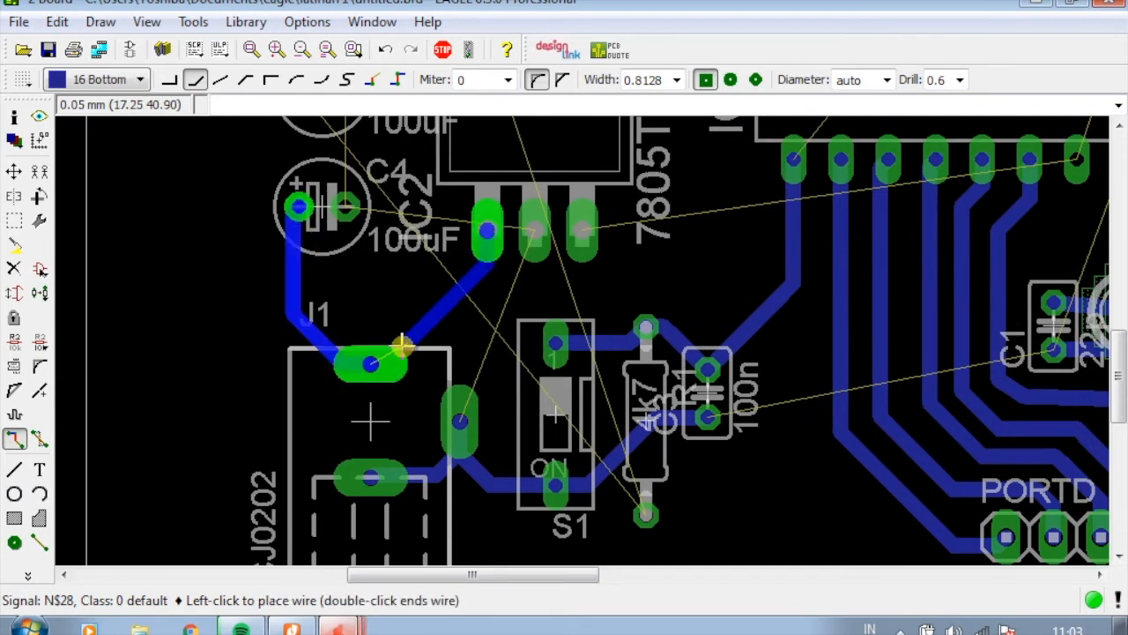
pyautogui.click(371, 361)
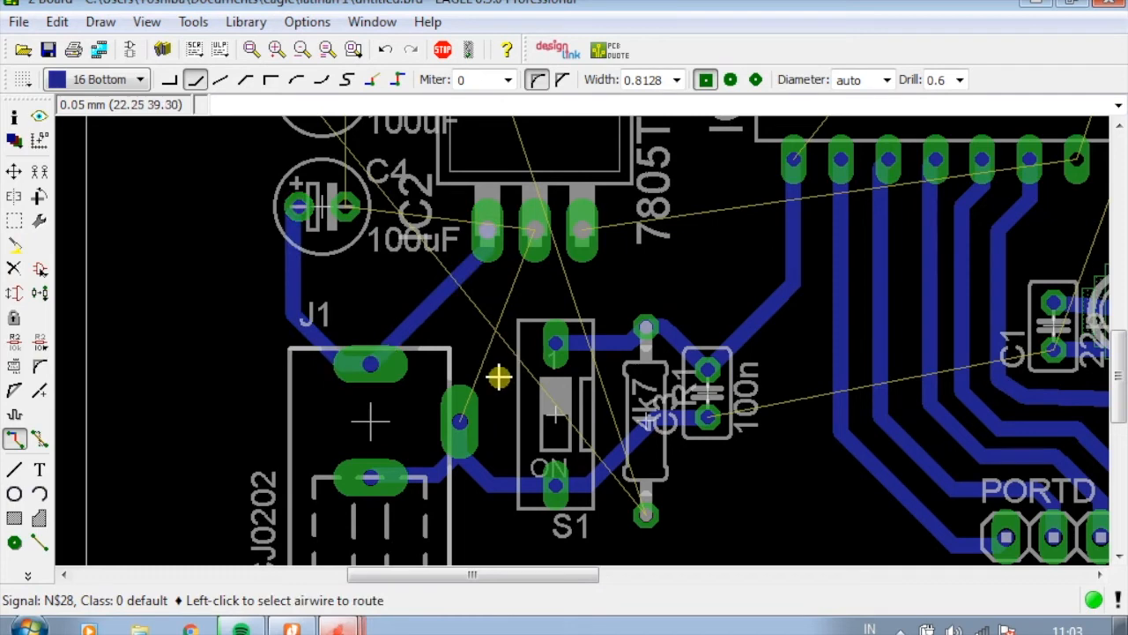
pyautogui.click(457, 413)
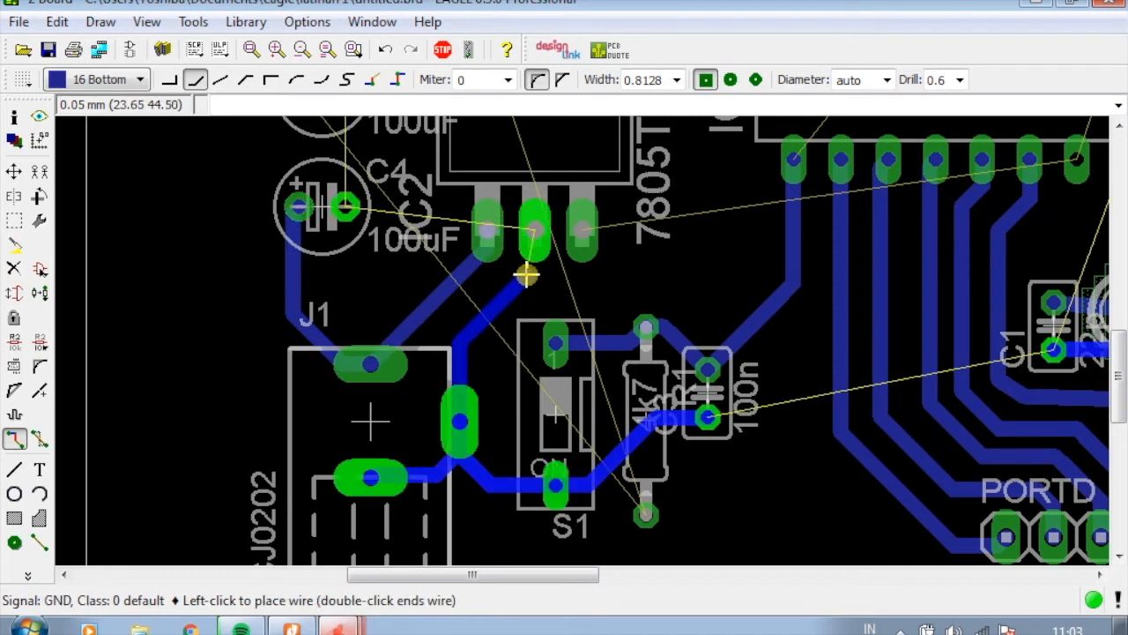
pyautogui.click(534, 232)
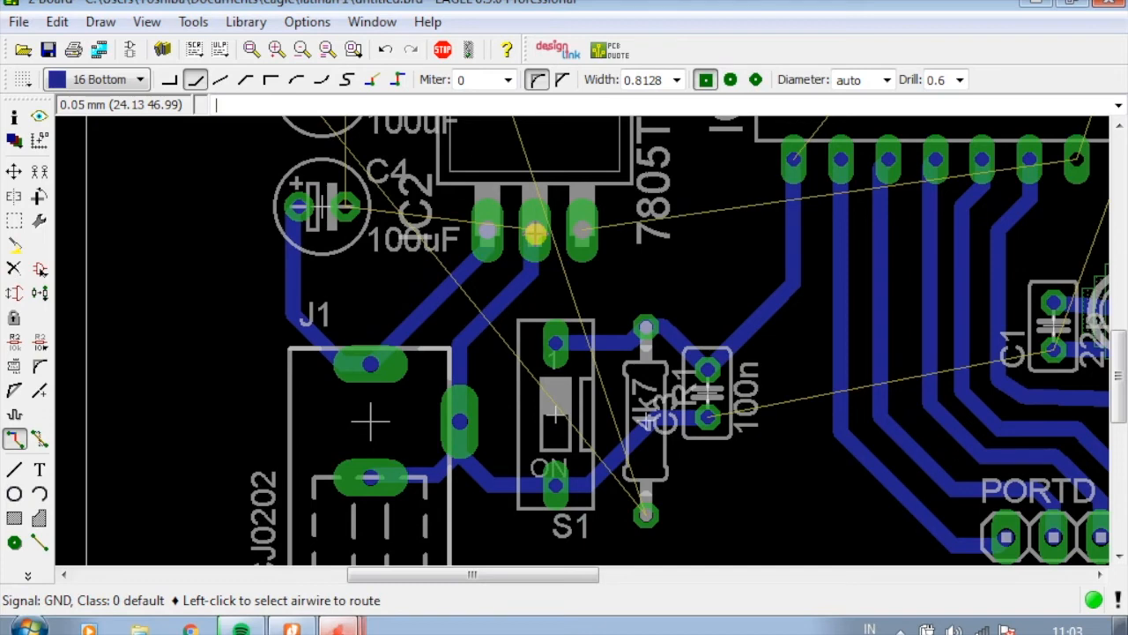
# Route C6's right pad through C5's negative pad to C4's negative pad, and C6's left pad to C5's positive pad
pyautogui.scroll(-3, 478, 313)
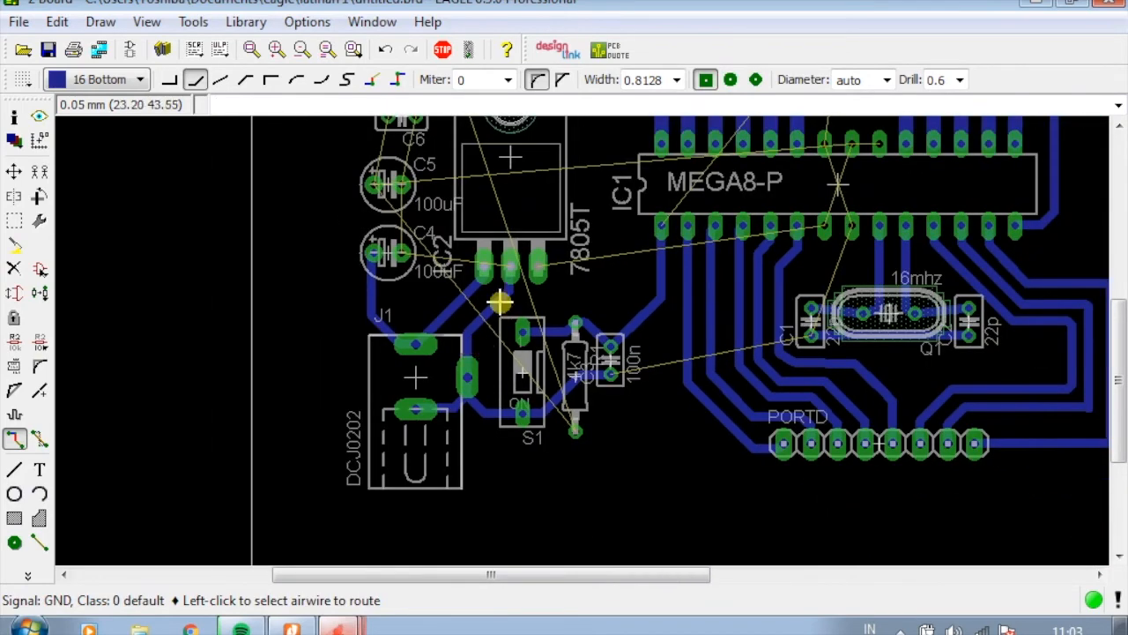
pyautogui.scroll(4, 453, 299)
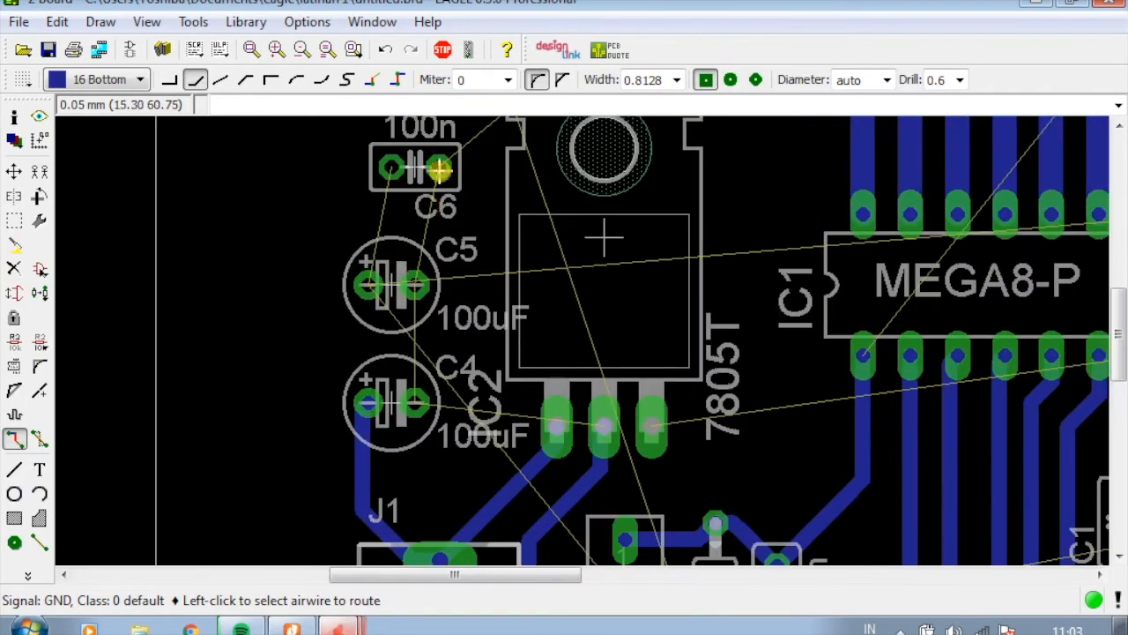
pyautogui.click(430, 168)
pyautogui.click(415, 283)
pyautogui.click(415, 283)
pyautogui.click(416, 284)
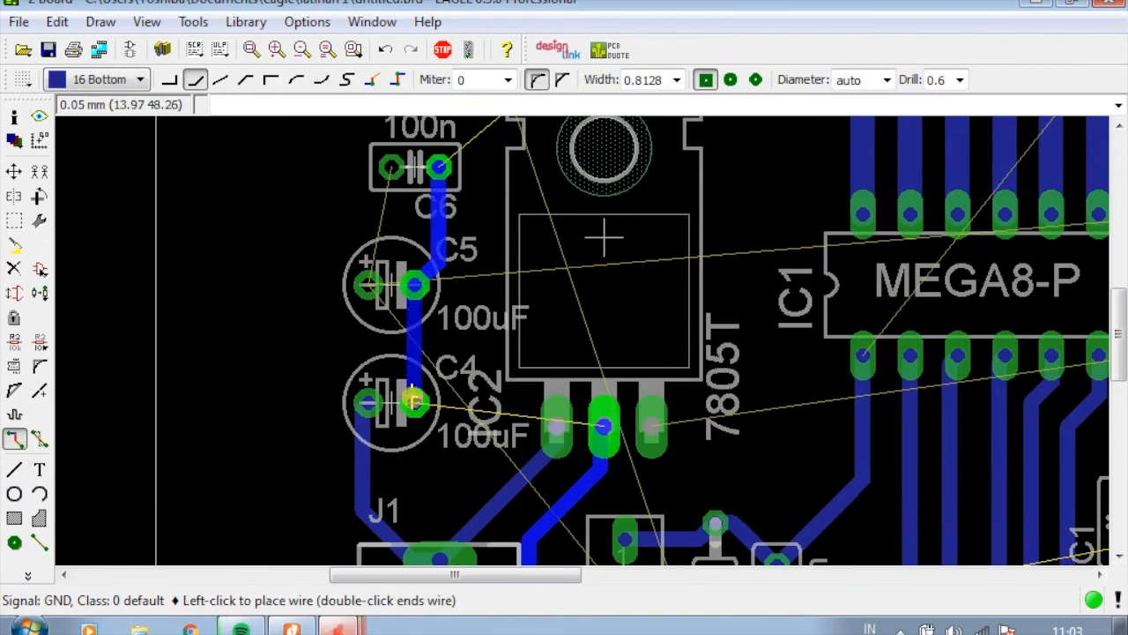
pyautogui.click(413, 401)
pyautogui.click(388, 170)
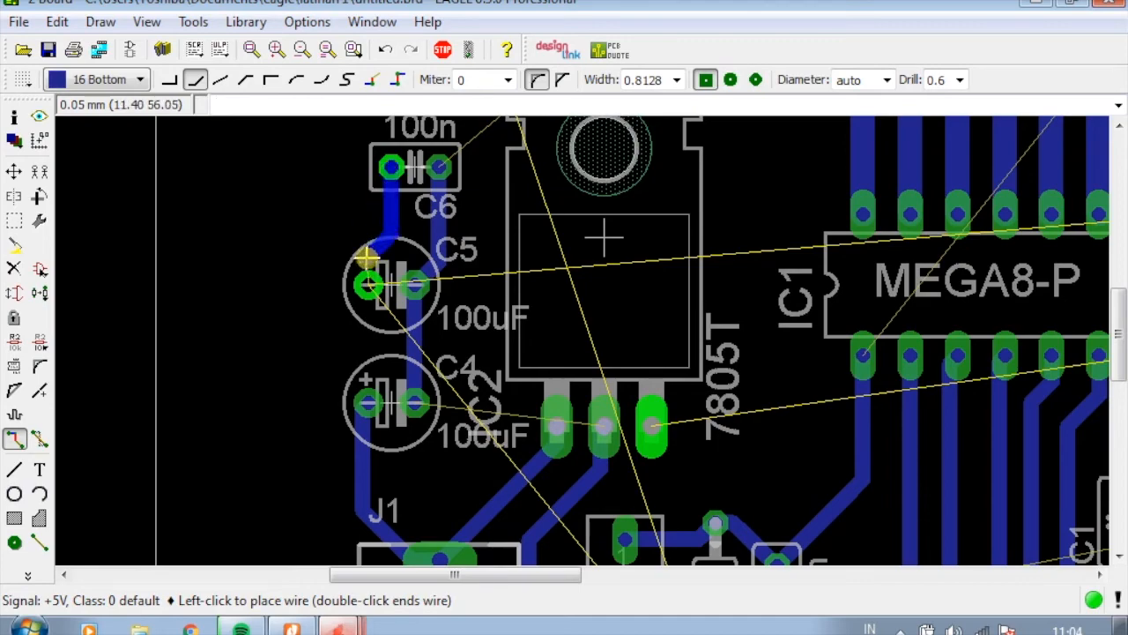
pyautogui.click(367, 284)
pyautogui.scroll(-3, 371, 291)
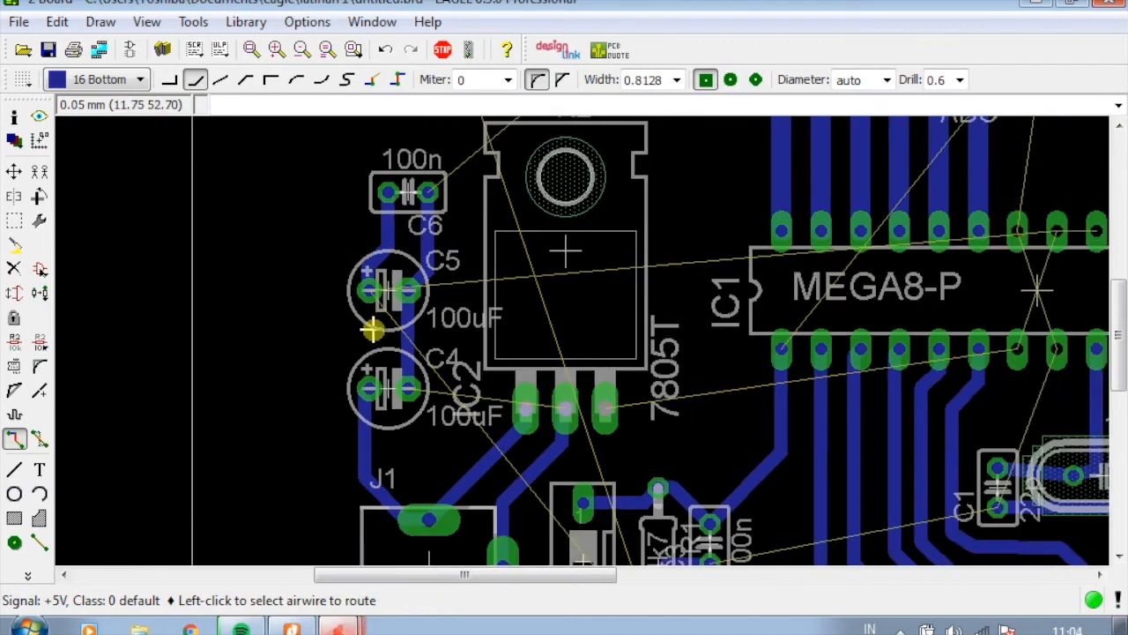
pyautogui.scroll(-5, 440, 257)
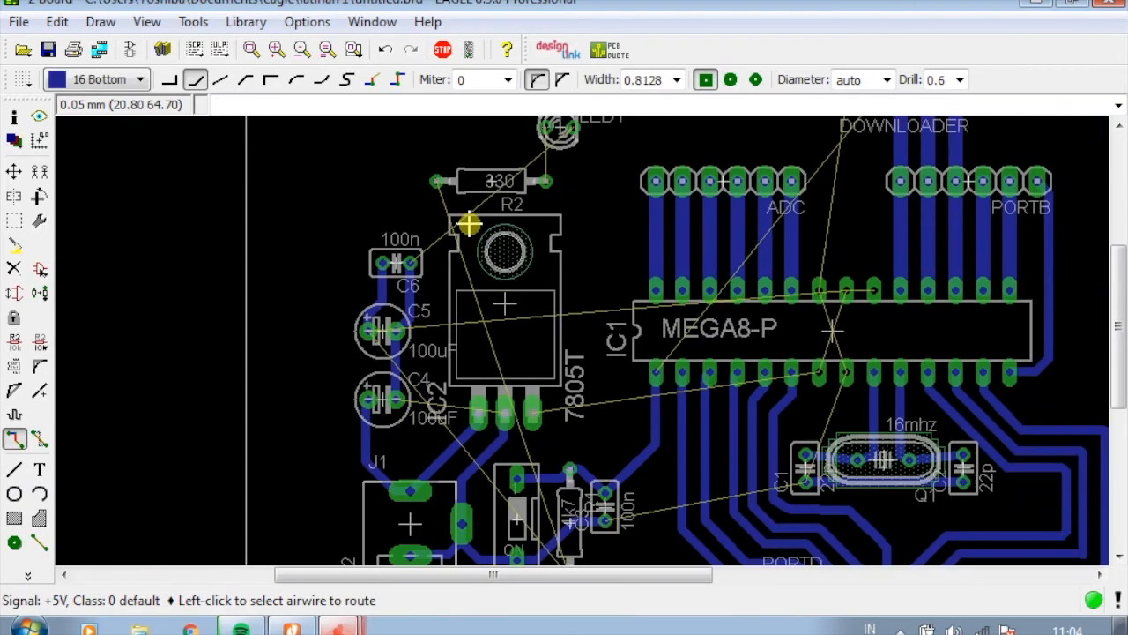
pyautogui.scroll(4, 564, 229)
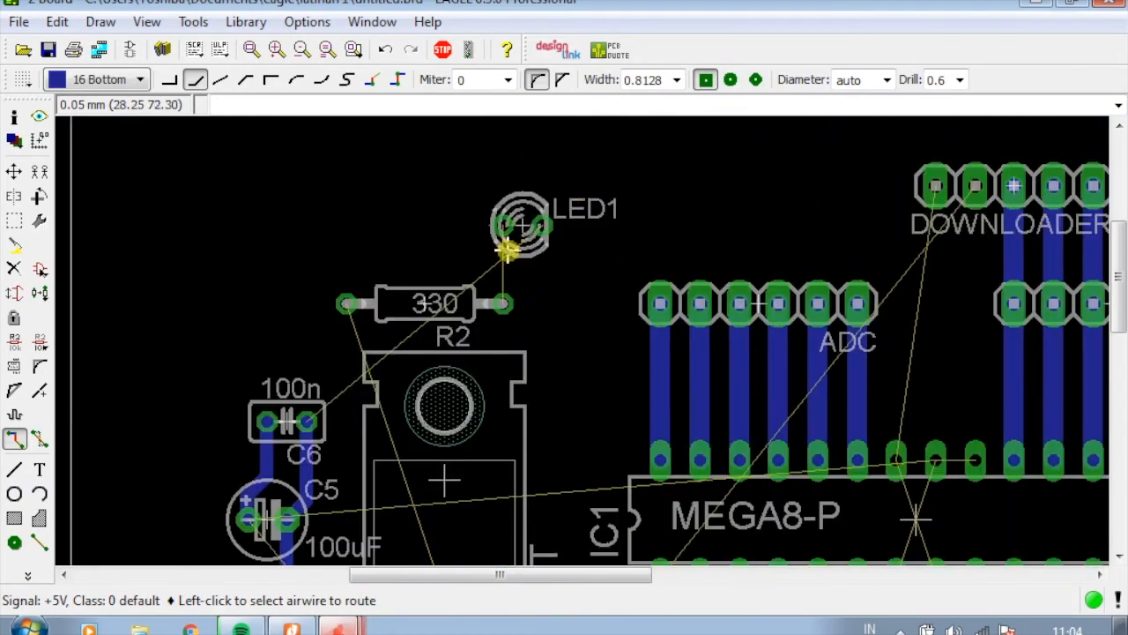
pyautogui.click(507, 296)
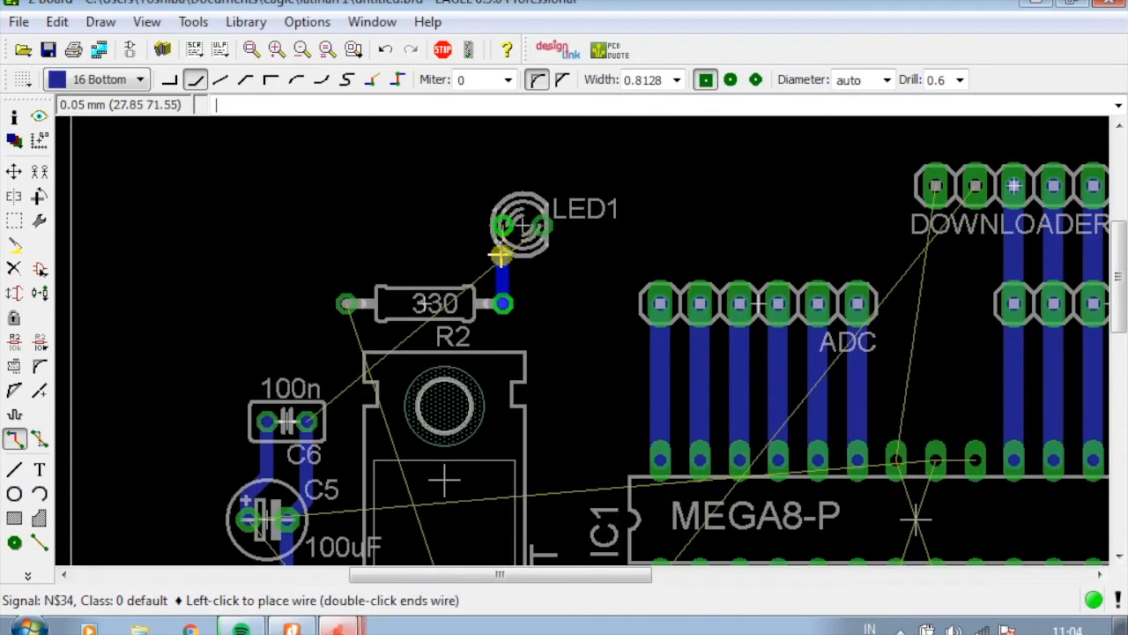
pyautogui.doubleClick(500, 302)
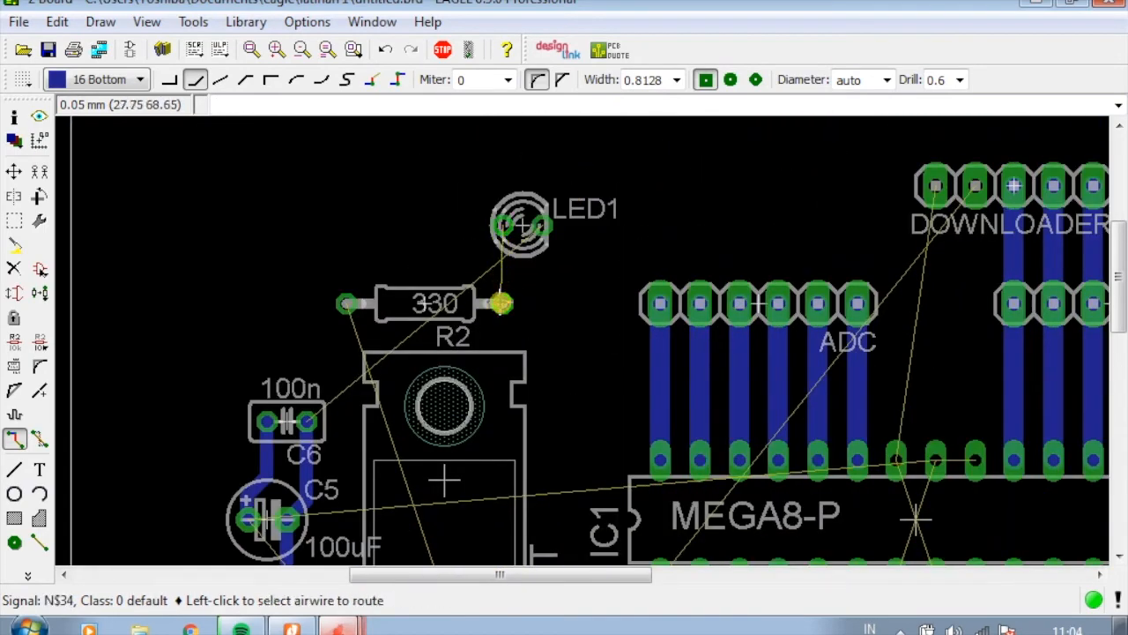
# Rotate LED1 to 90 degrees and place it just right of R2, with its lower pad level with R2's right pad
pyautogui.click(14, 171)
pyautogui.click(519, 222)
pyautogui.rightClick(526, 221)
pyautogui.rightClick(527, 221)
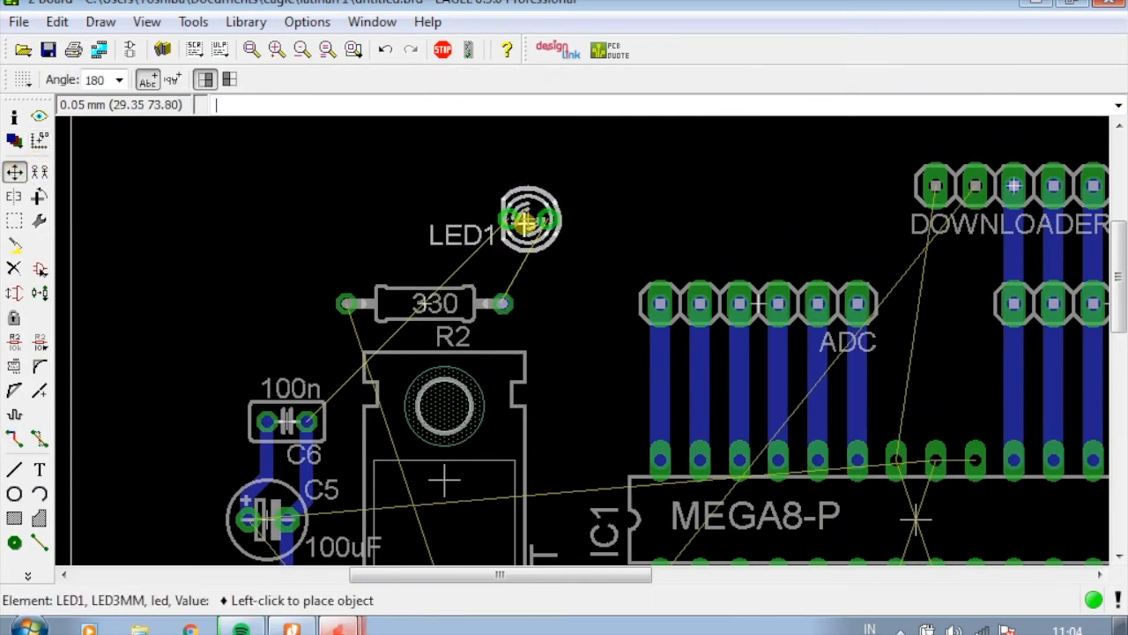
pyautogui.rightClick(549, 273)
pyautogui.rightClick(549, 292)
pyautogui.rightClick(568, 292)
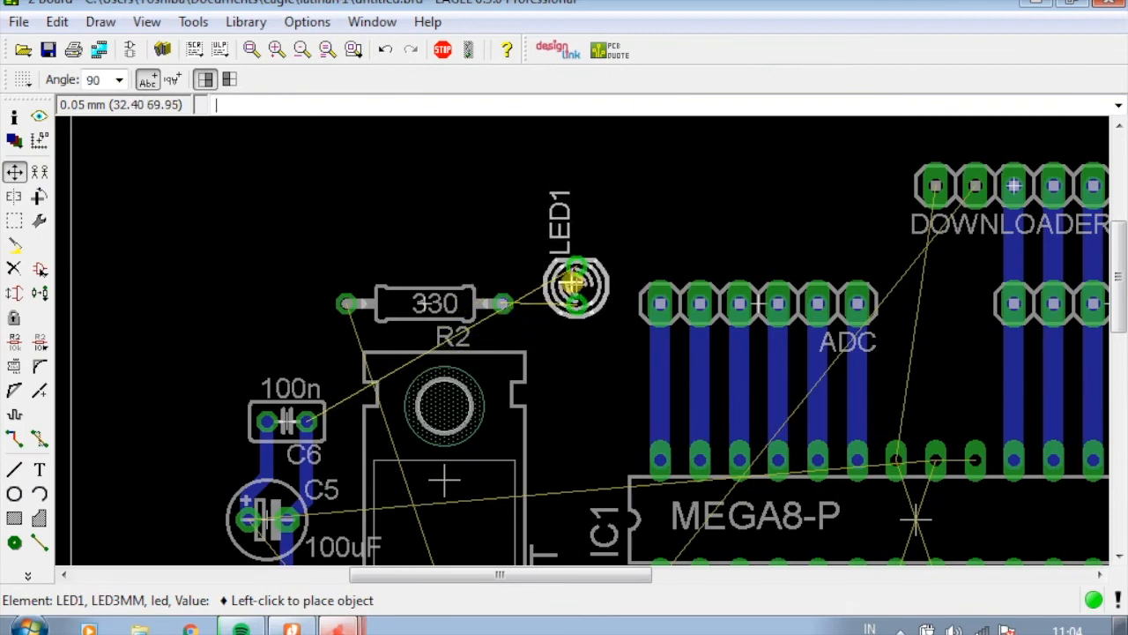
pyautogui.click(564, 282)
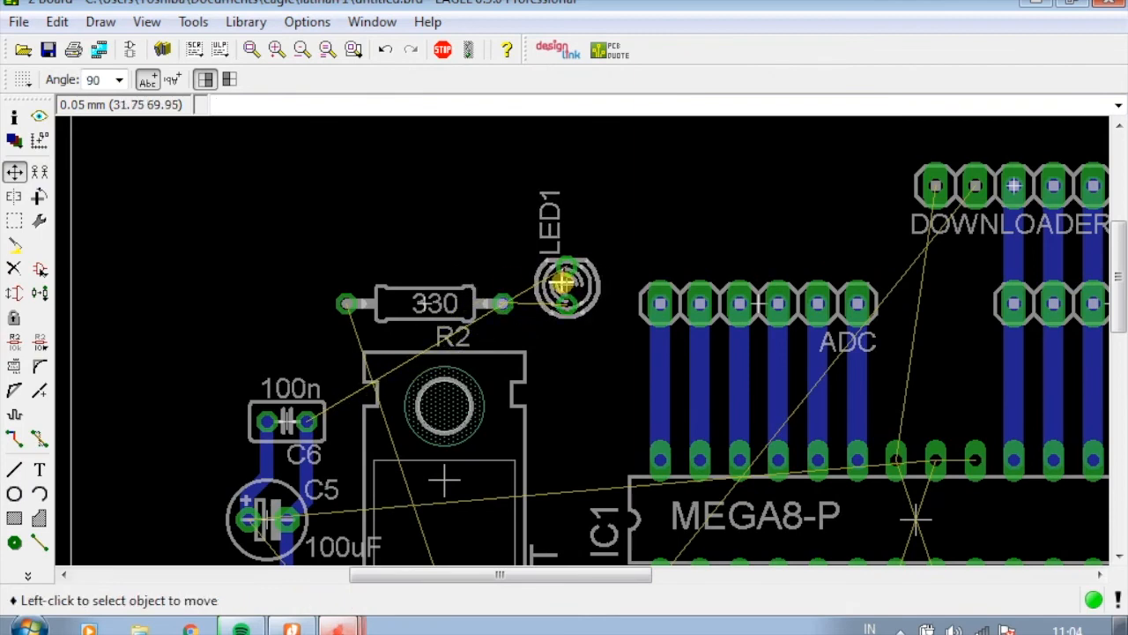
# Route R2's right pad to LED1's lower pad, choosing signal N$34 from the overlapping airwires
pyautogui.click(14, 438)
pyautogui.scroll(2, 452, 331)
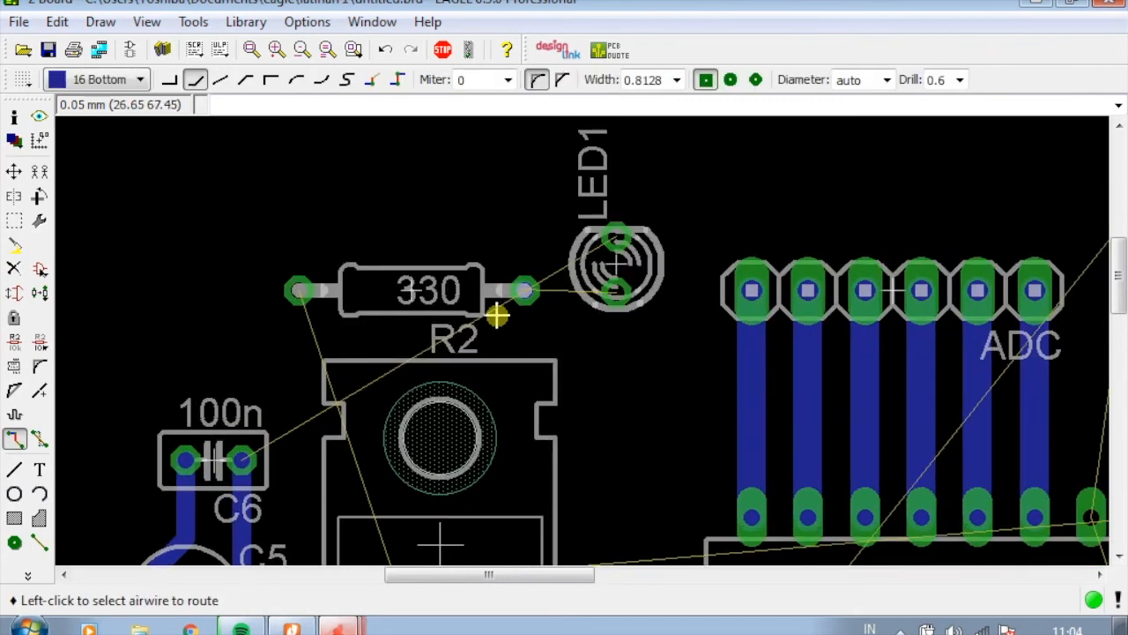
pyautogui.click(526, 294)
pyautogui.rightClick(526, 293)
pyautogui.rightClick(526, 293)
pyautogui.rightClick(527, 294)
pyautogui.rightClick(526, 294)
pyautogui.rightClick(526, 294)
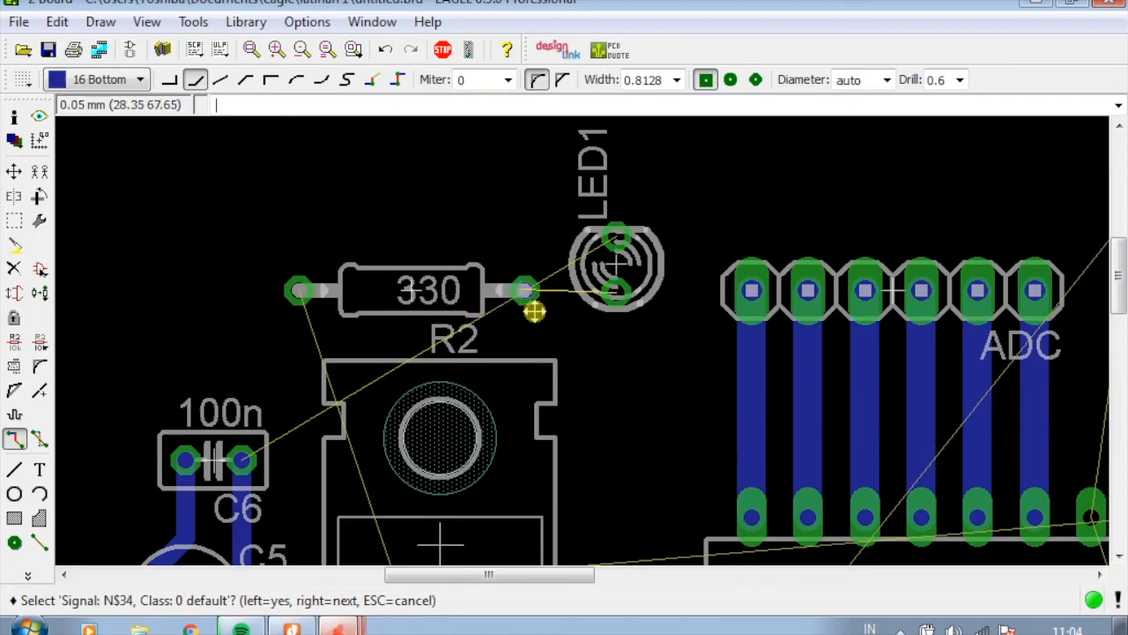
pyautogui.rightClick(525, 292)
pyautogui.rightClick(525, 291)
pyautogui.rightClick(525, 292)
pyautogui.rightClick(524, 292)
pyautogui.rightClick(524, 291)
pyautogui.rightClick(523, 292)
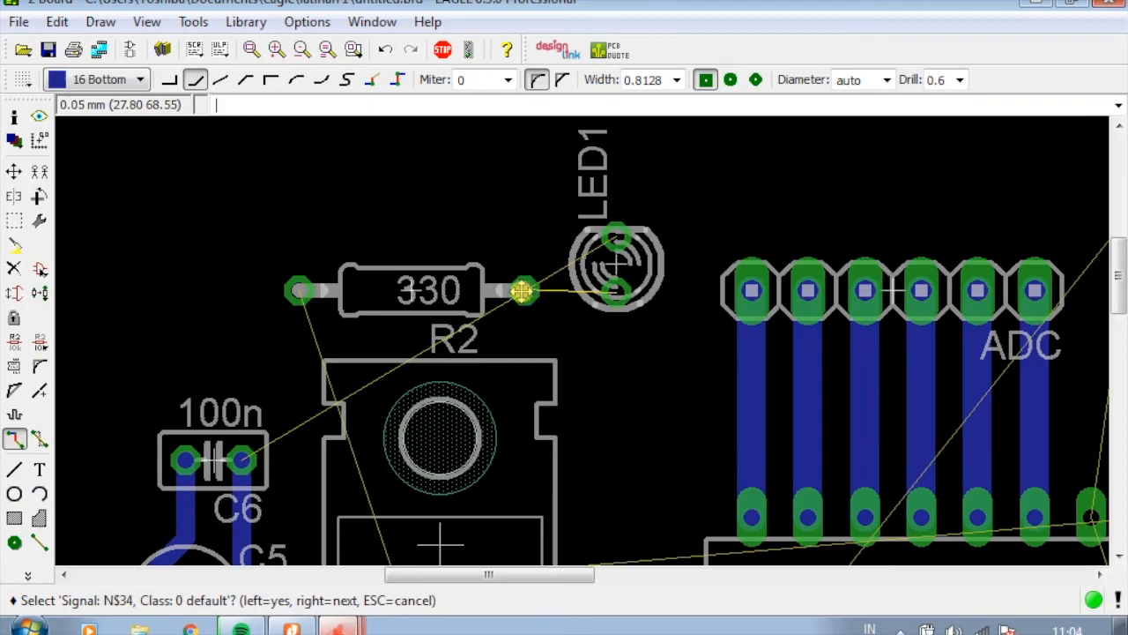
pyautogui.rightClick(523, 291)
pyautogui.rightClick(522, 292)
pyautogui.click(525, 291)
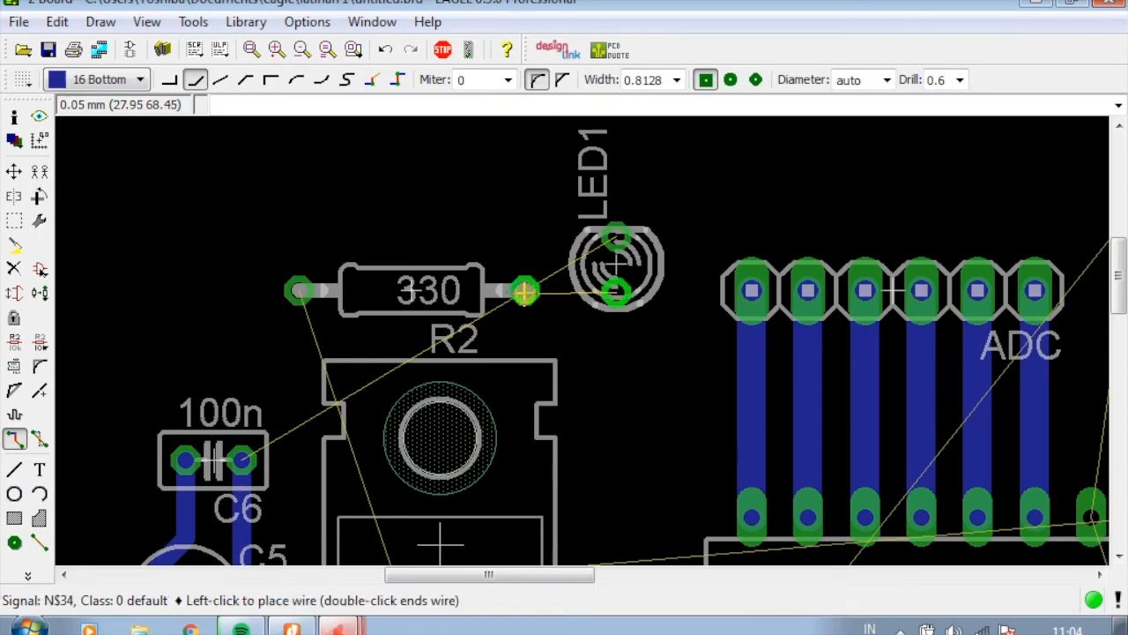
pyautogui.click(615, 294)
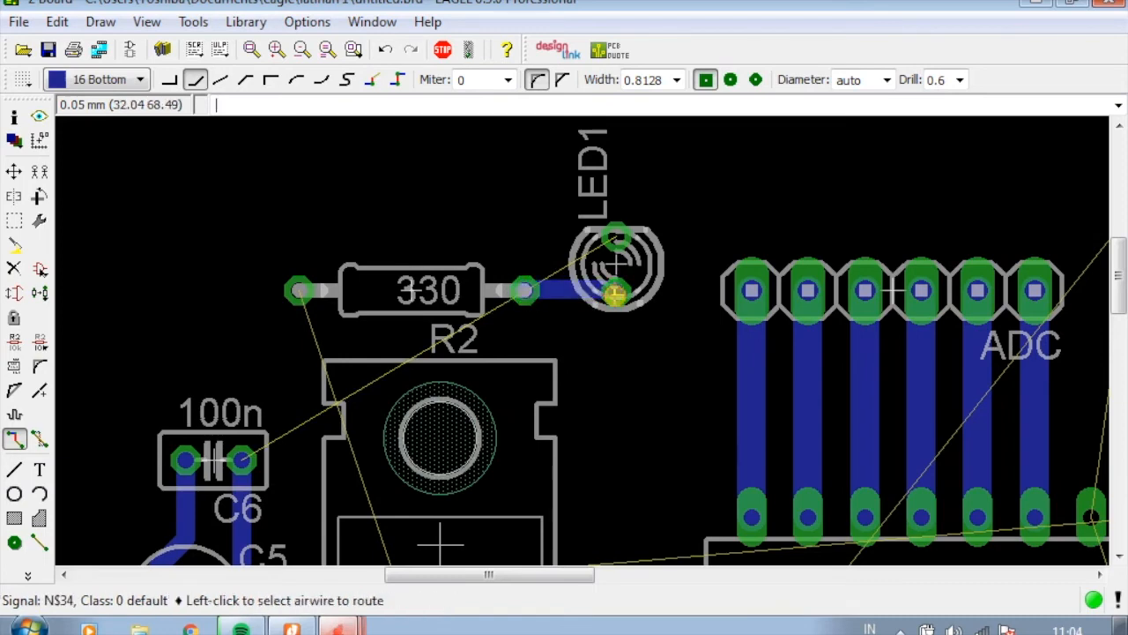
# Route LED1's upper pad over and around the left side of R2 to C6's right pad
pyautogui.click(617, 237)
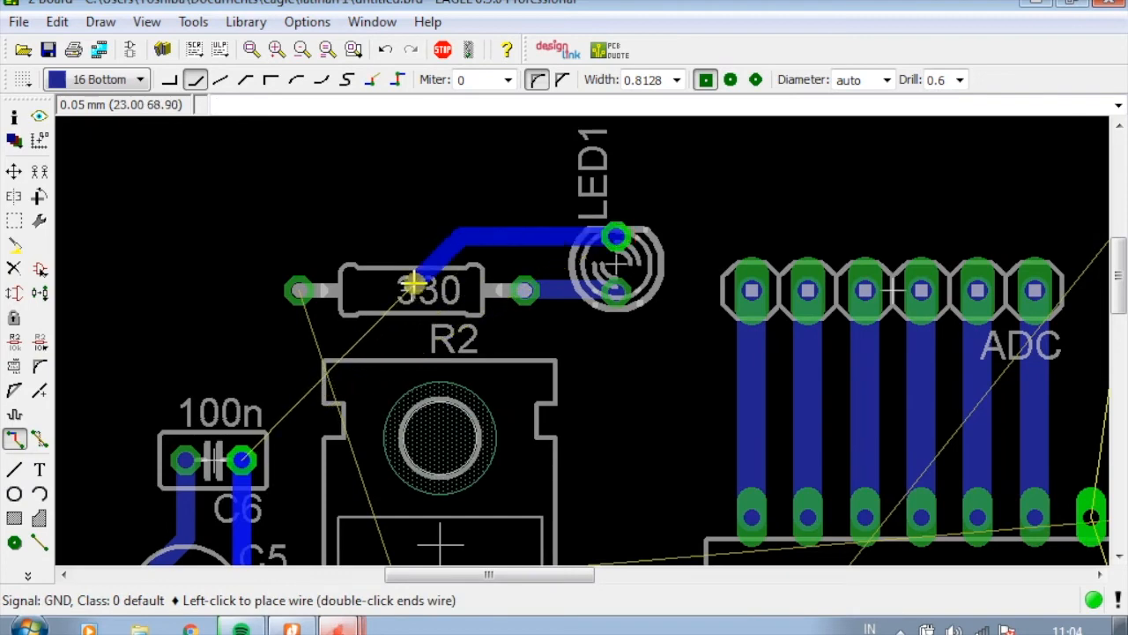
pyautogui.click(253, 234)
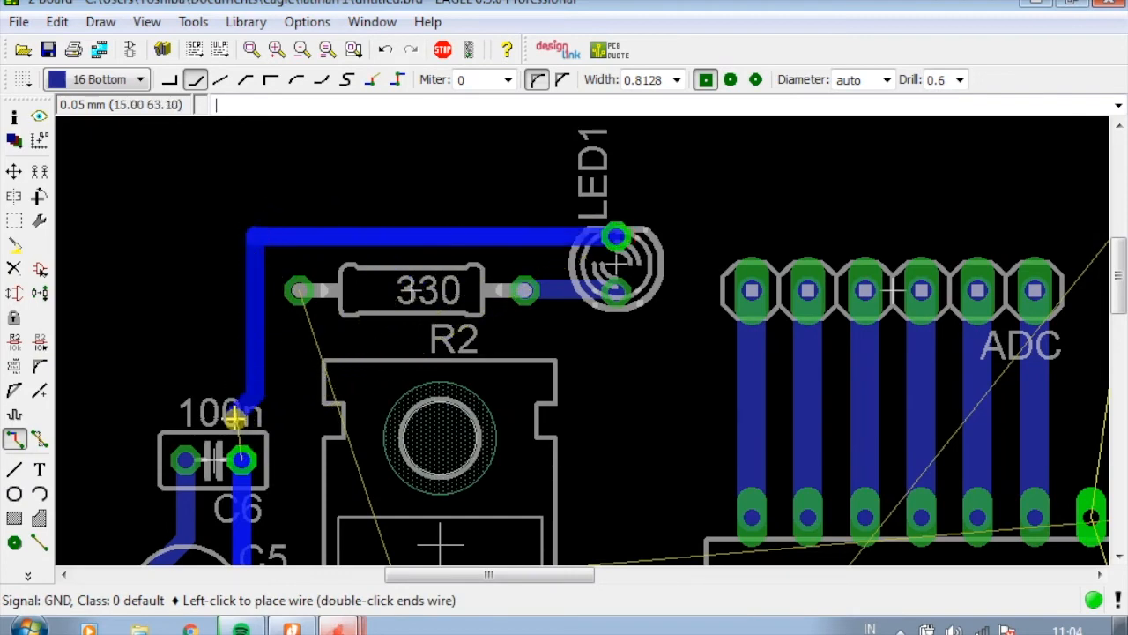
pyautogui.click(238, 460)
pyautogui.scroll(-4, 411, 322)
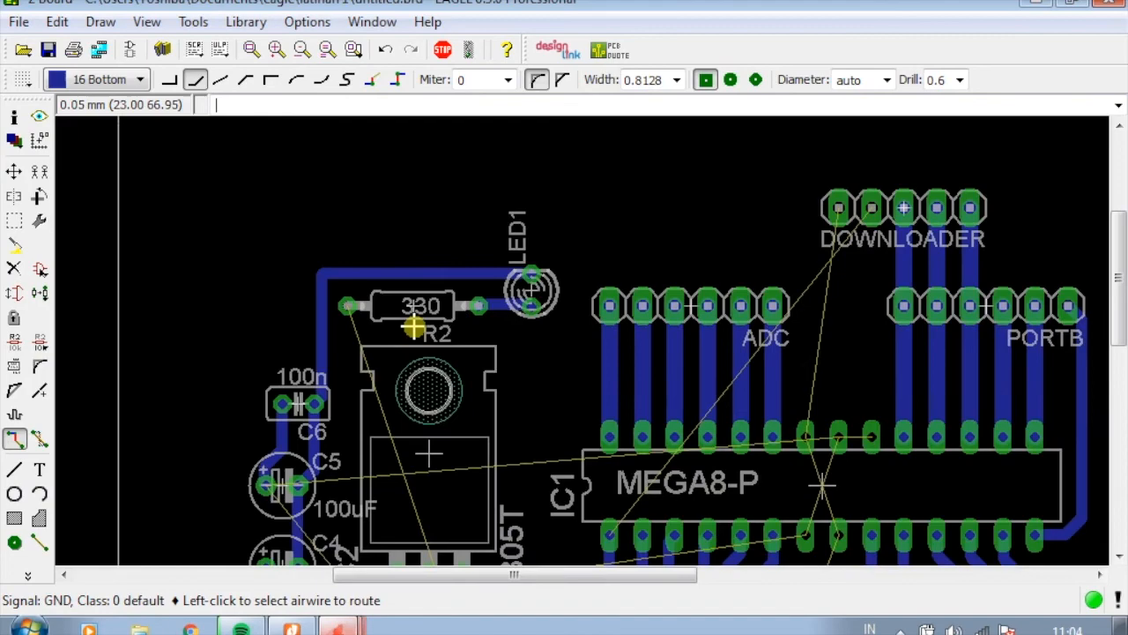
# Examine the remaining airwires around R2, IC2, S1 and the reset components
pyautogui.scroll(1, 421, 436)
pyautogui.scroll(2, 462, 445)
pyautogui.scroll(-2, 453, 361)
pyautogui.scroll(4, 429, 297)
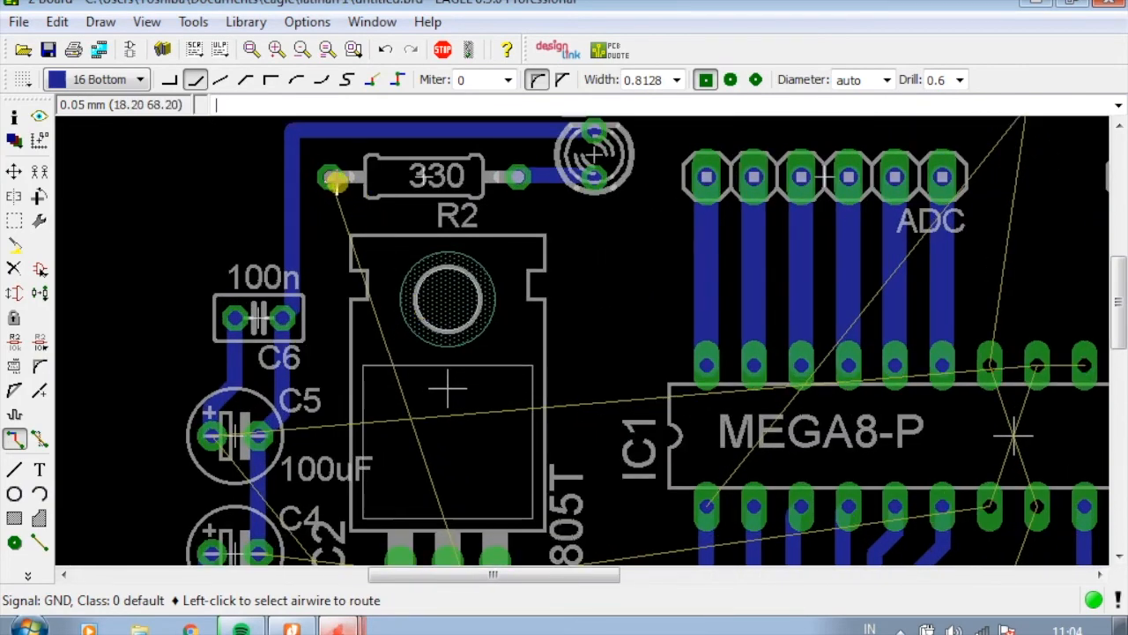
pyautogui.scroll(-6, 511, 314)
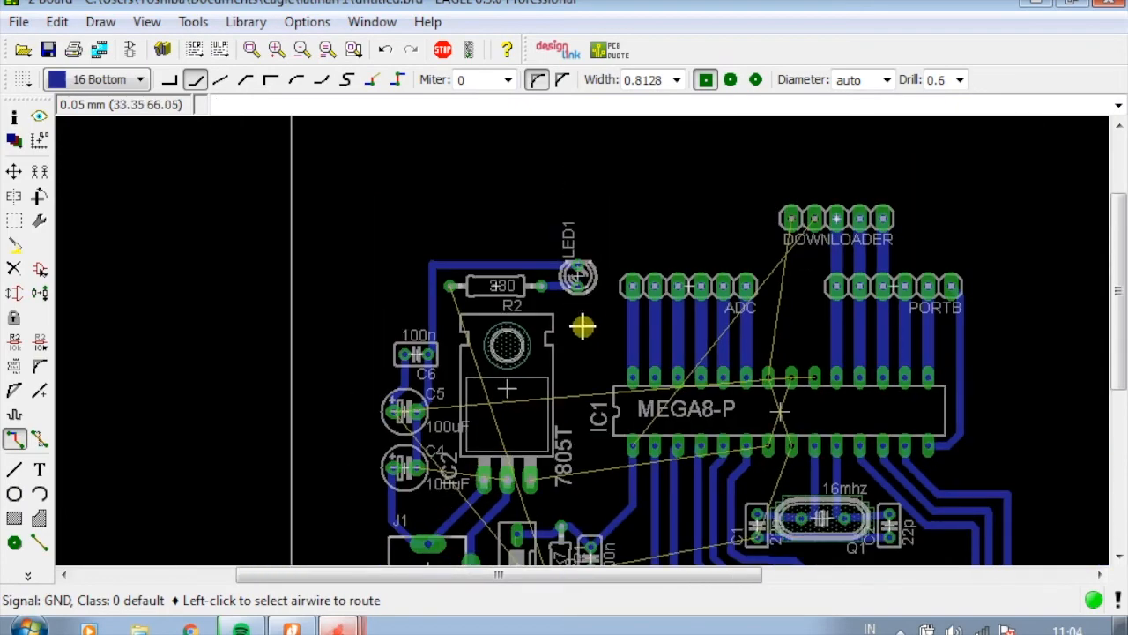
pyautogui.scroll(5, 546, 533)
pyautogui.scroll(2, 614, 491)
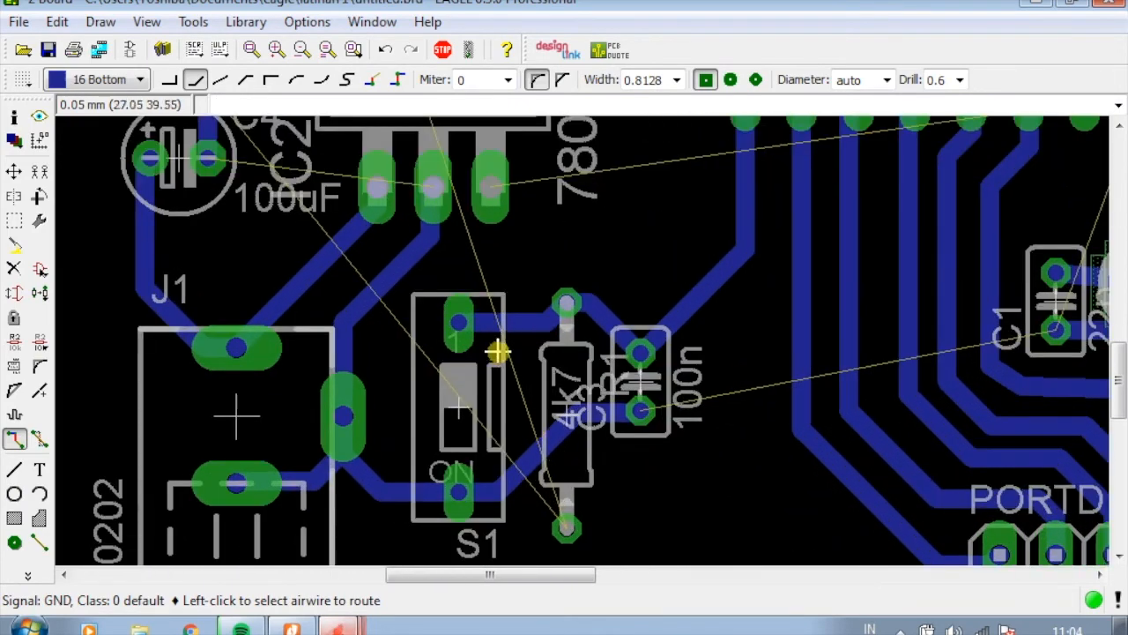
pyautogui.scroll(-3, 497, 351)
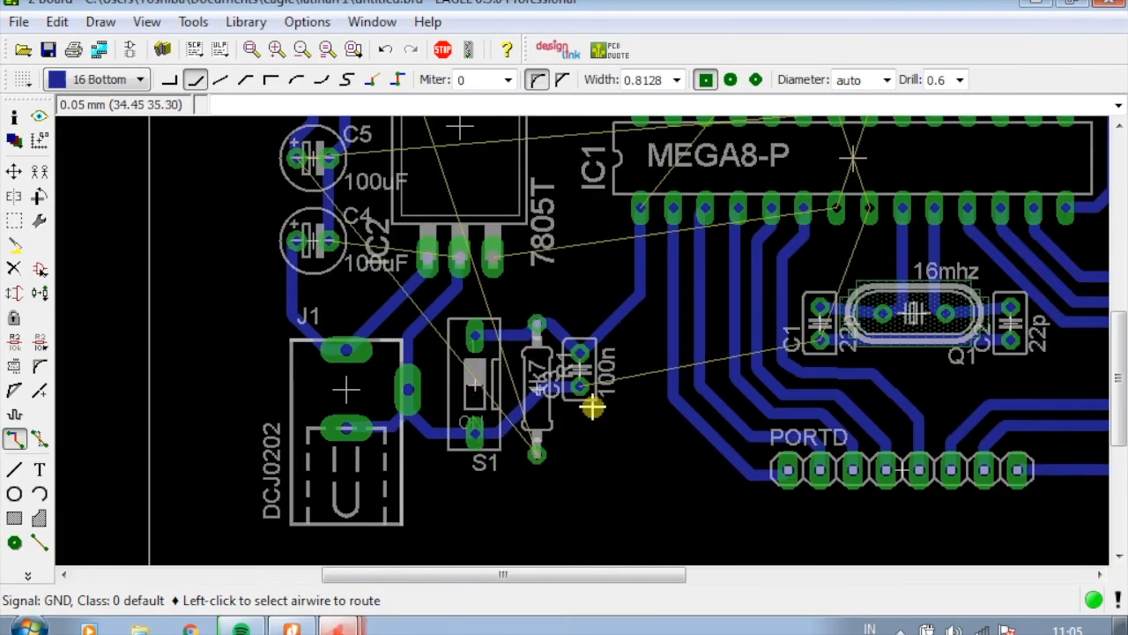
# Route the lower pad of the 4k7 resistor R1 below S1 and around J1's left side to C5's positive pad
pyautogui.click(582, 385)
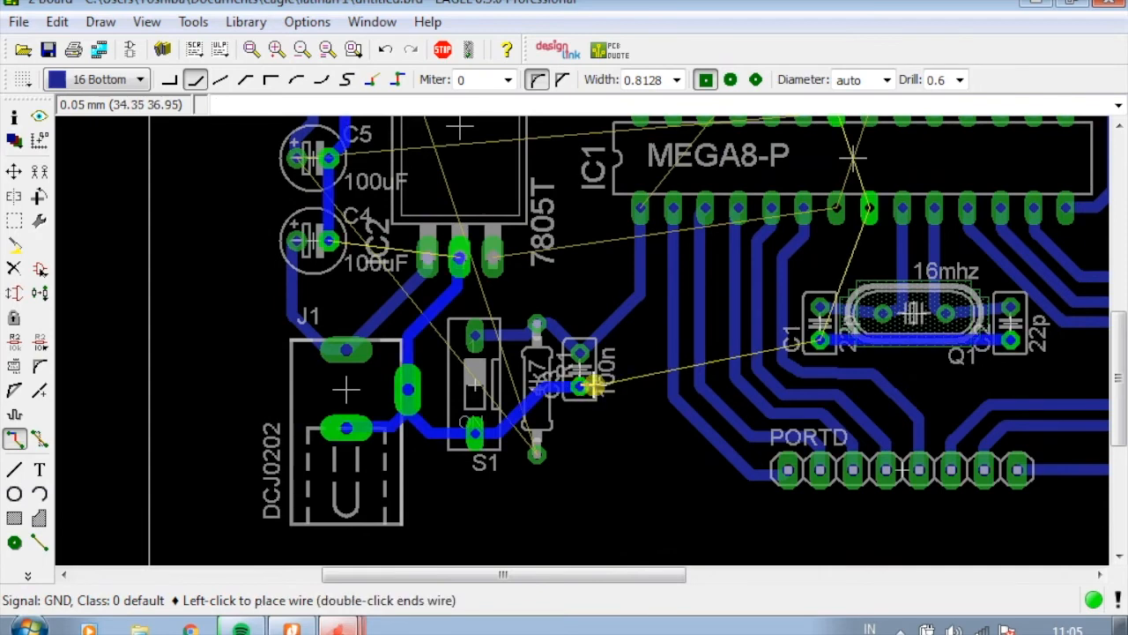
pyautogui.click(577, 387)
pyautogui.click(537, 453)
pyautogui.click(536, 453)
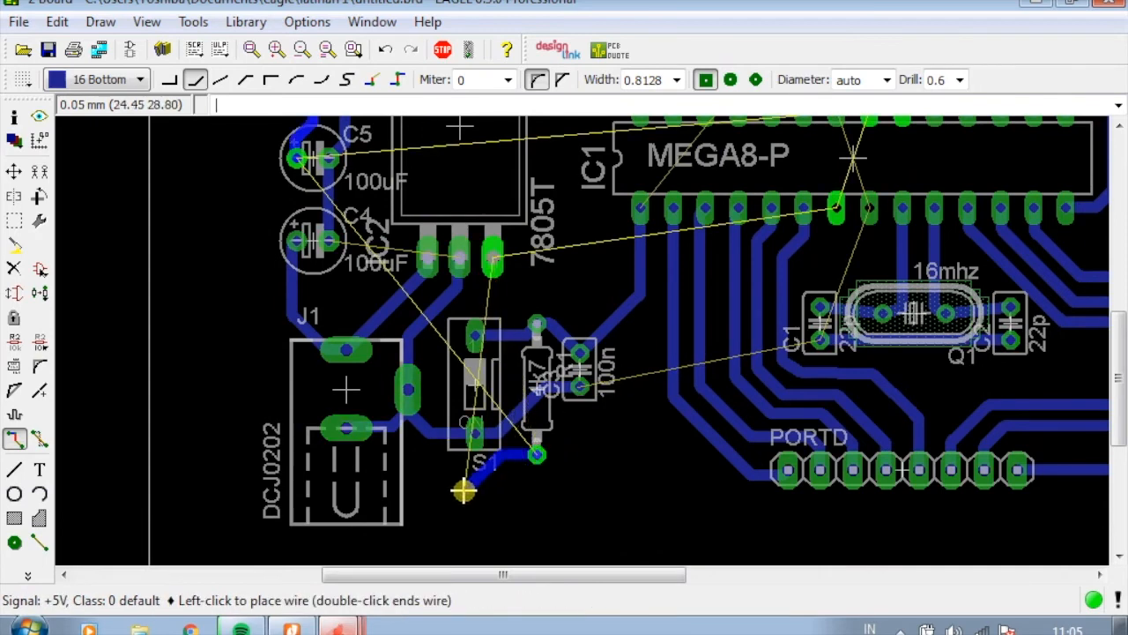
pyautogui.click(498, 483)
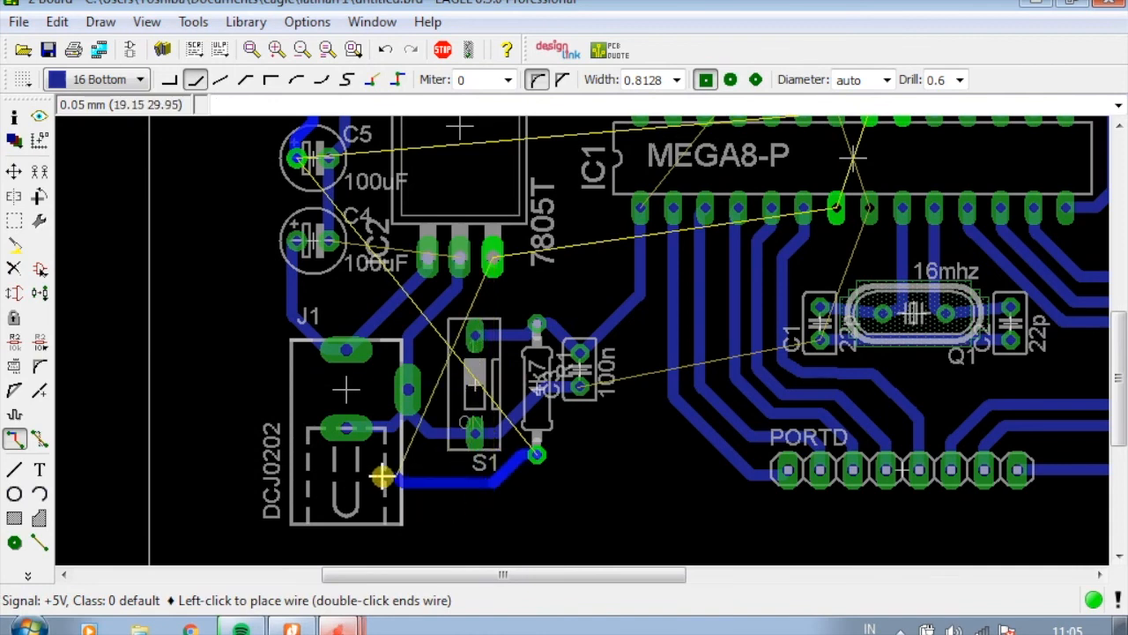
pyautogui.click(253, 421)
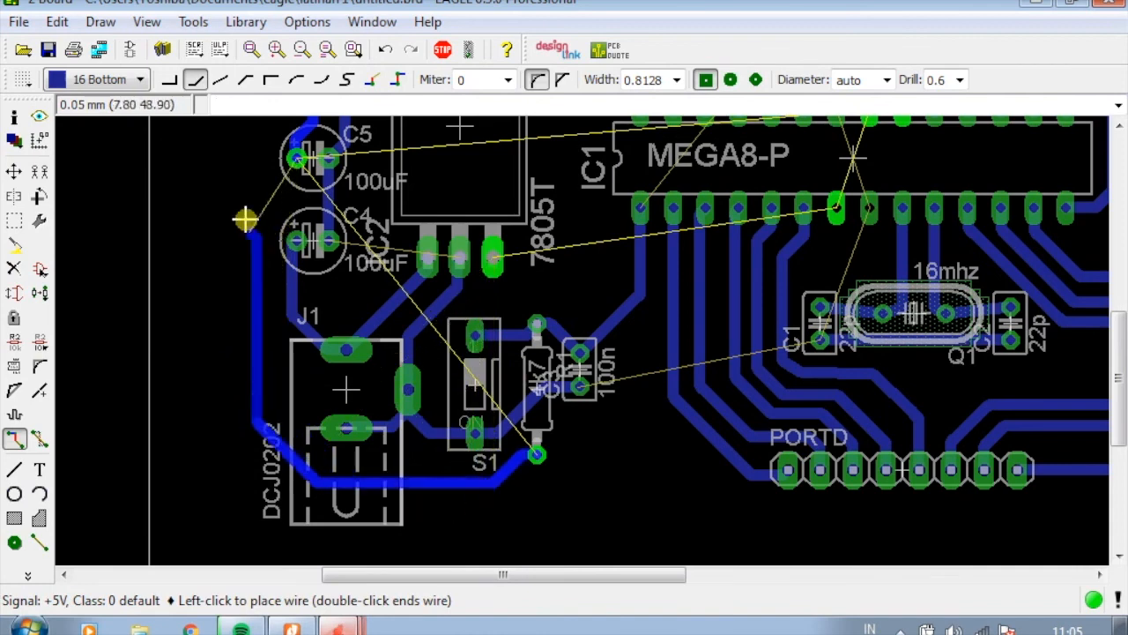
pyautogui.click(296, 157)
# Route IC2's right pin through the middle of IC1's body to the seventh pin of IC1's lower row
pyautogui.scroll(-2, 504, 296)
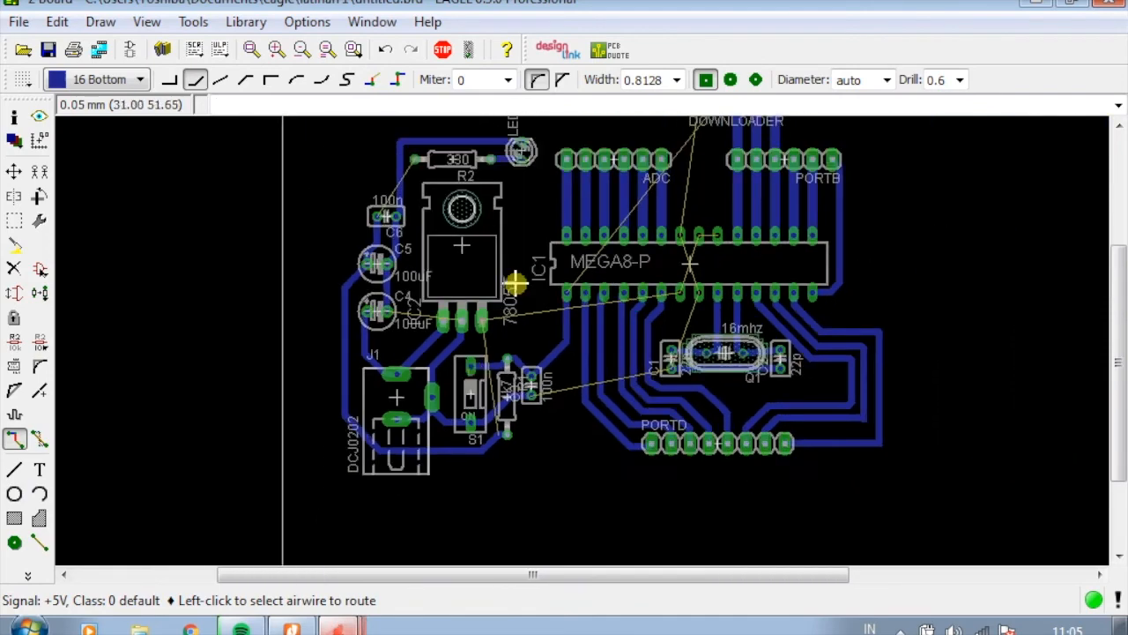
pyautogui.scroll(3, 521, 294)
pyautogui.click(446, 359)
pyautogui.click(445, 359)
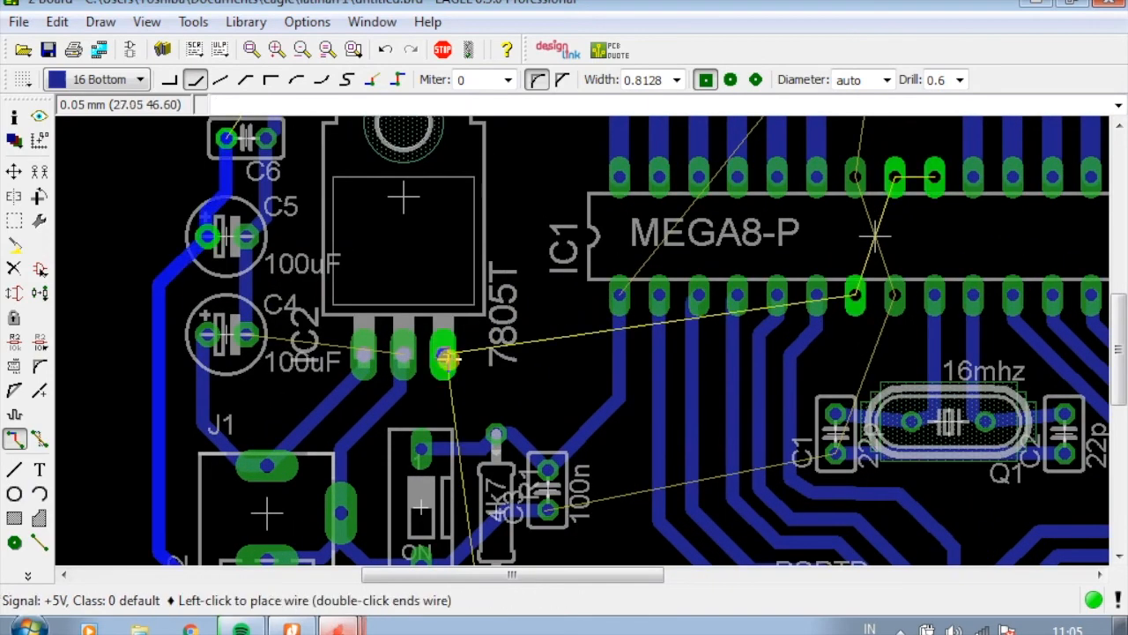
pyautogui.click(553, 241)
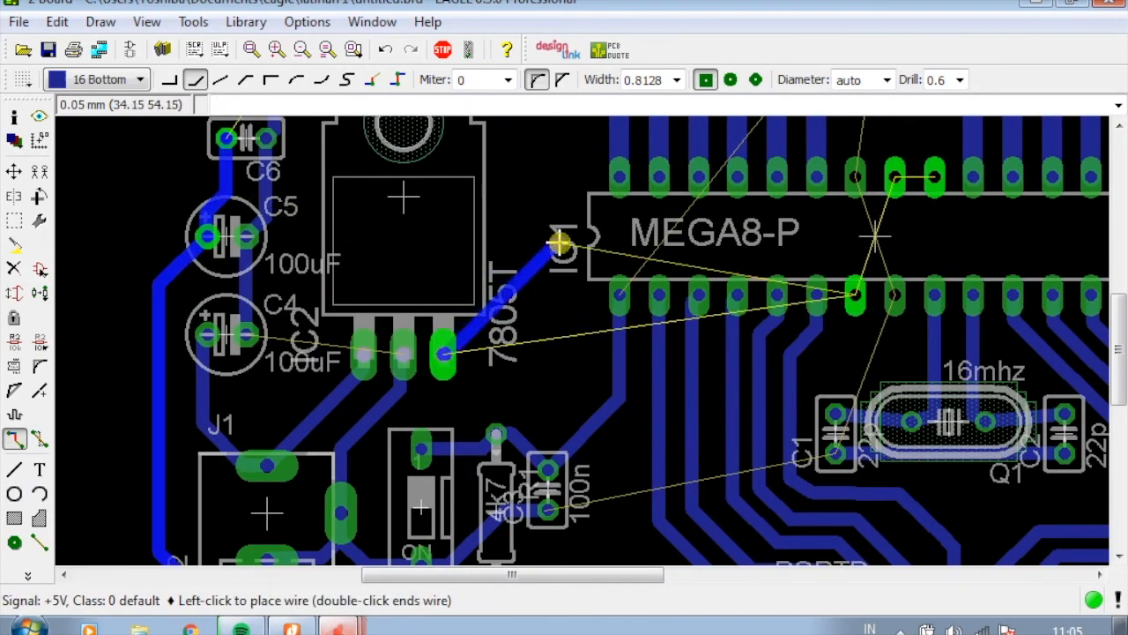
pyautogui.click(859, 288)
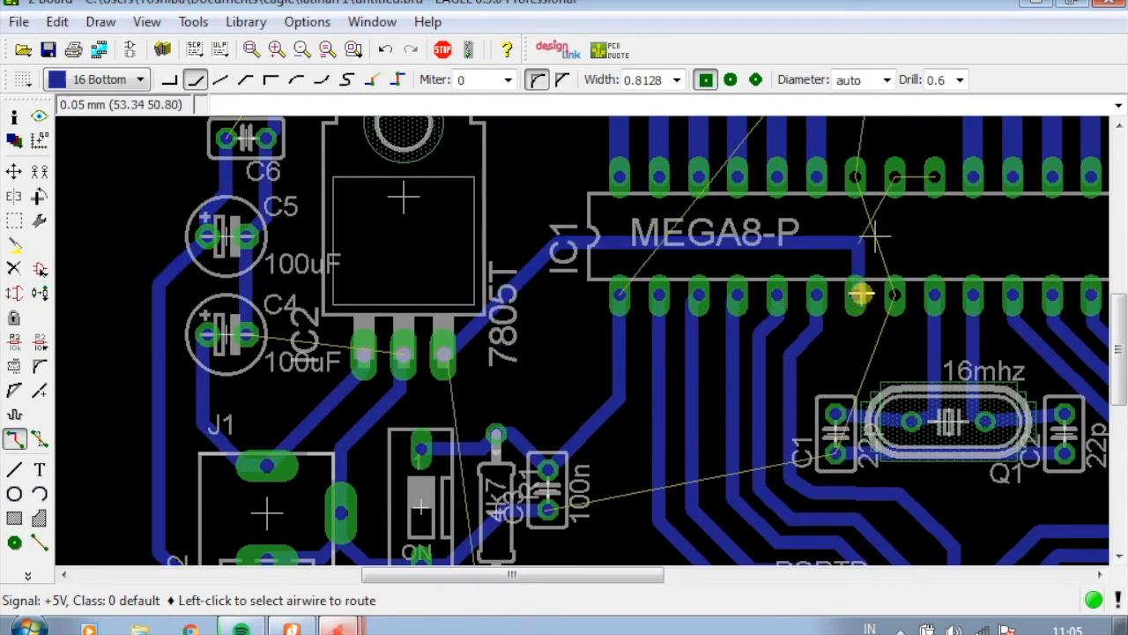
# Connect the eighth and ninth pins of IC1's upper row and link them to the +5V trace inside IC1
pyautogui.scroll(3, 814, 309)
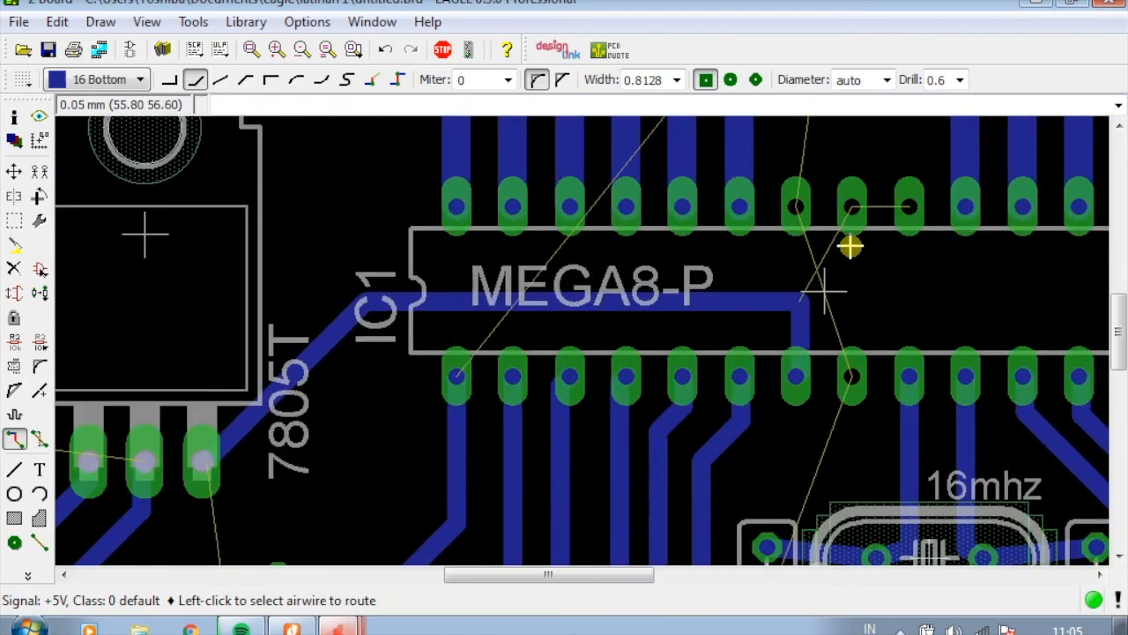
pyautogui.click(851, 216)
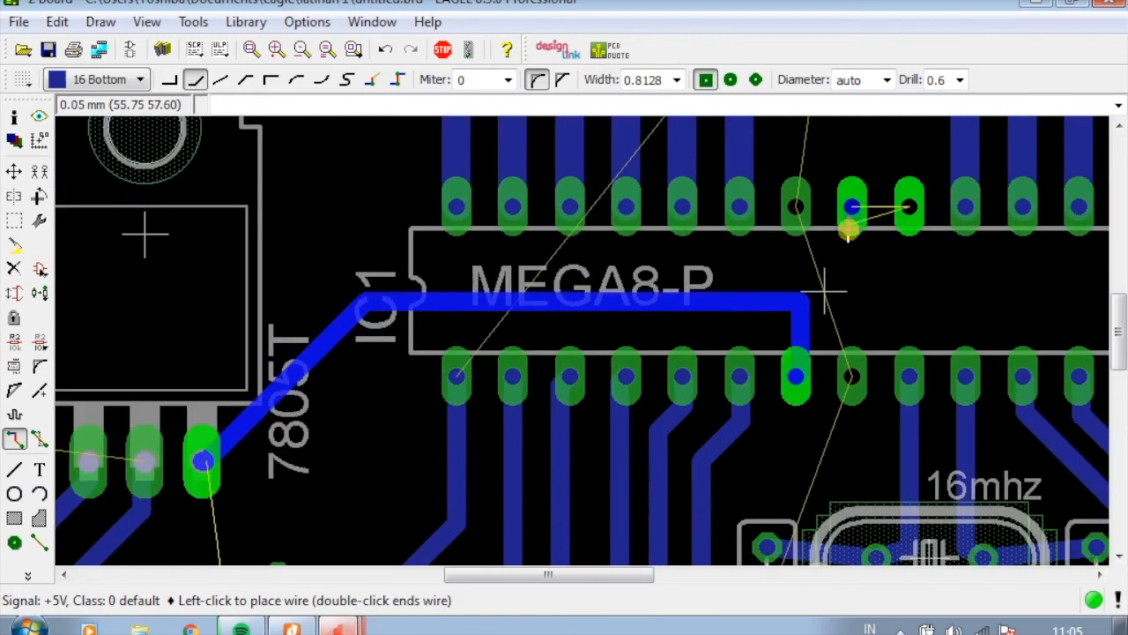
pyautogui.click(908, 205)
pyautogui.click(828, 297)
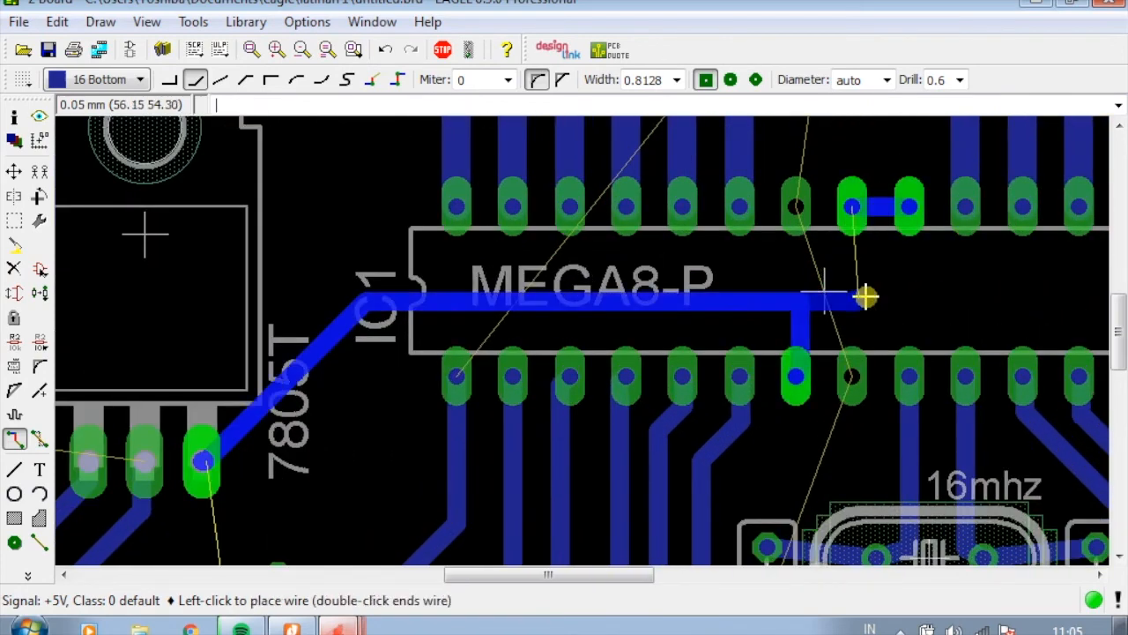
pyautogui.click(851, 218)
pyautogui.scroll(-2, 856, 309)
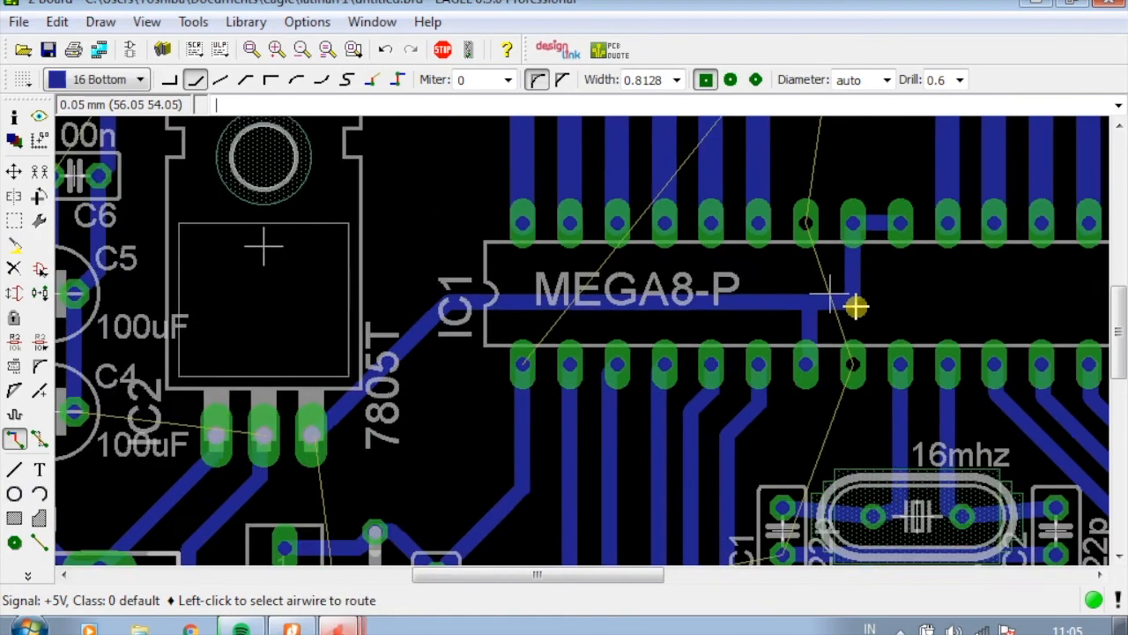
# Start the N$21 trace at DOWNLOADER's second pin and lead it above the header and down the right side of PORTB
pyautogui.scroll(-5, 857, 317)
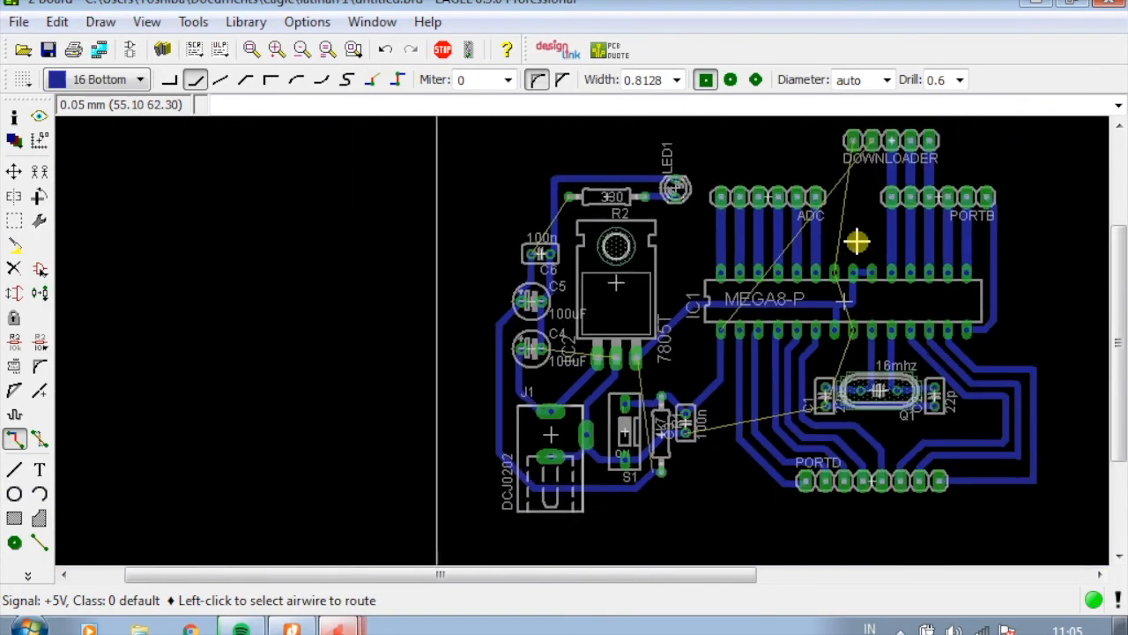
pyautogui.scroll(3, 899, 161)
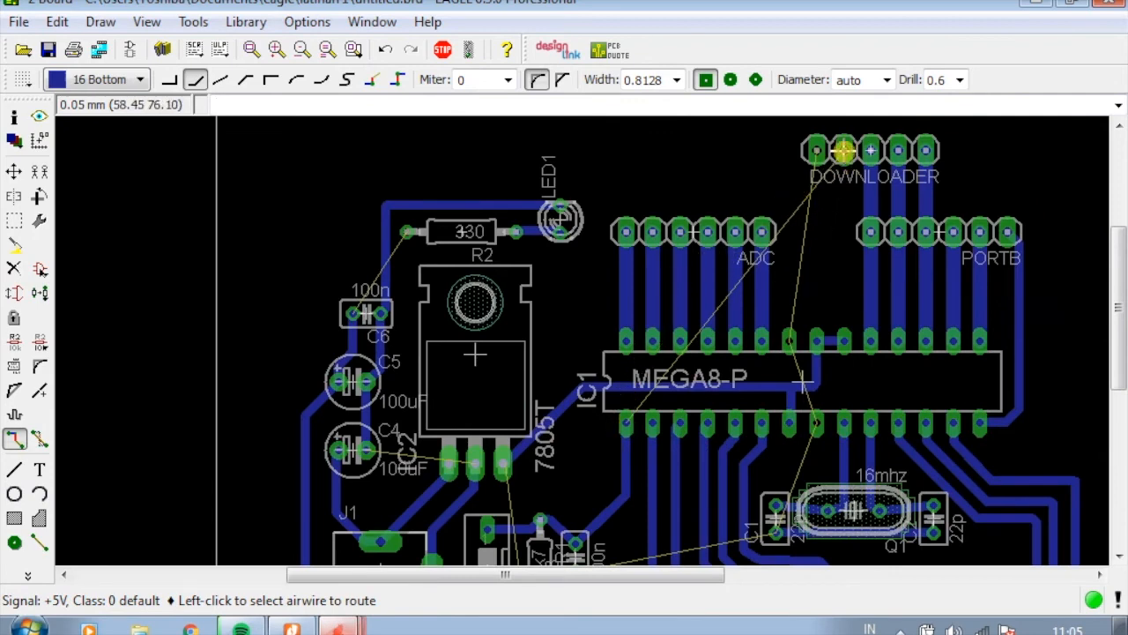
pyautogui.scroll(-5, 750, 338)
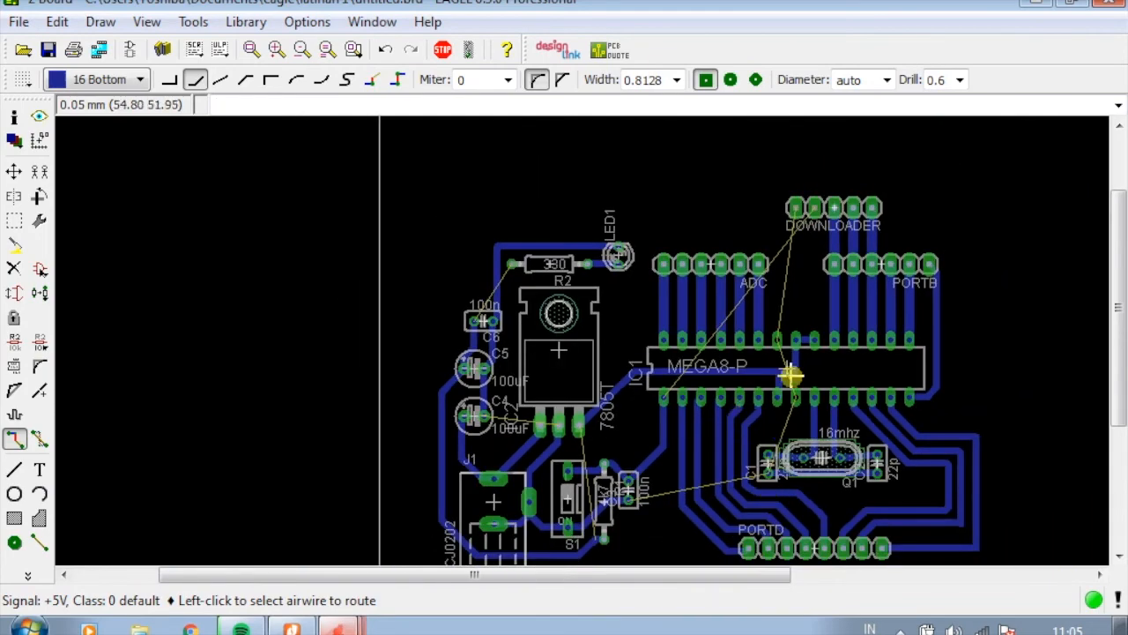
pyautogui.scroll(3, 826, 227)
pyautogui.scroll(3, 826, 226)
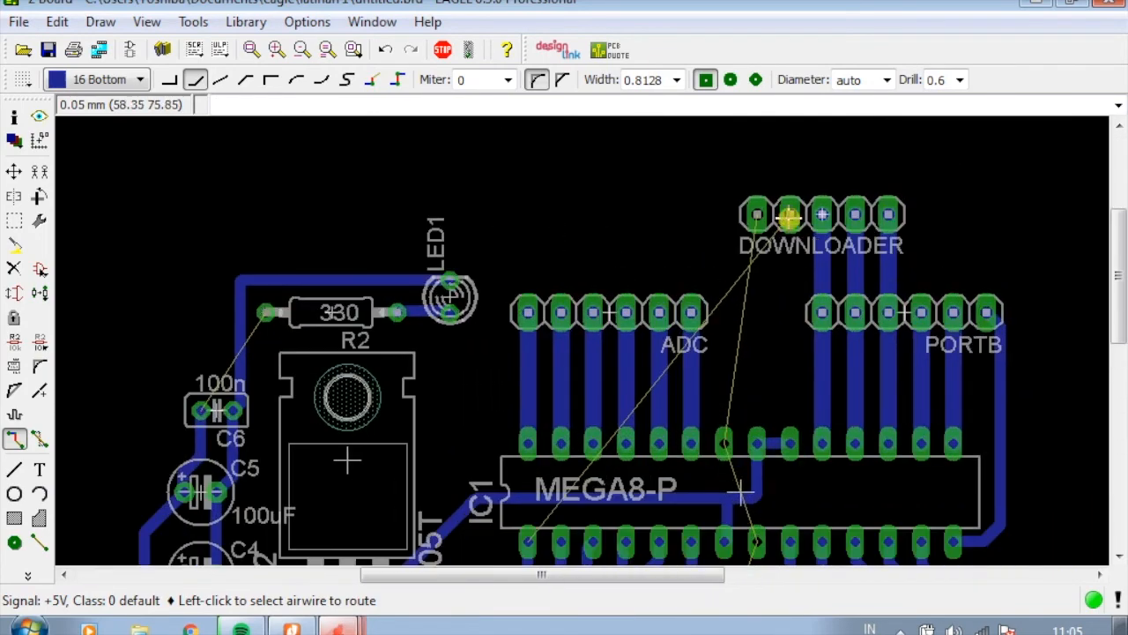
pyautogui.click(788, 215)
pyautogui.click(790, 175)
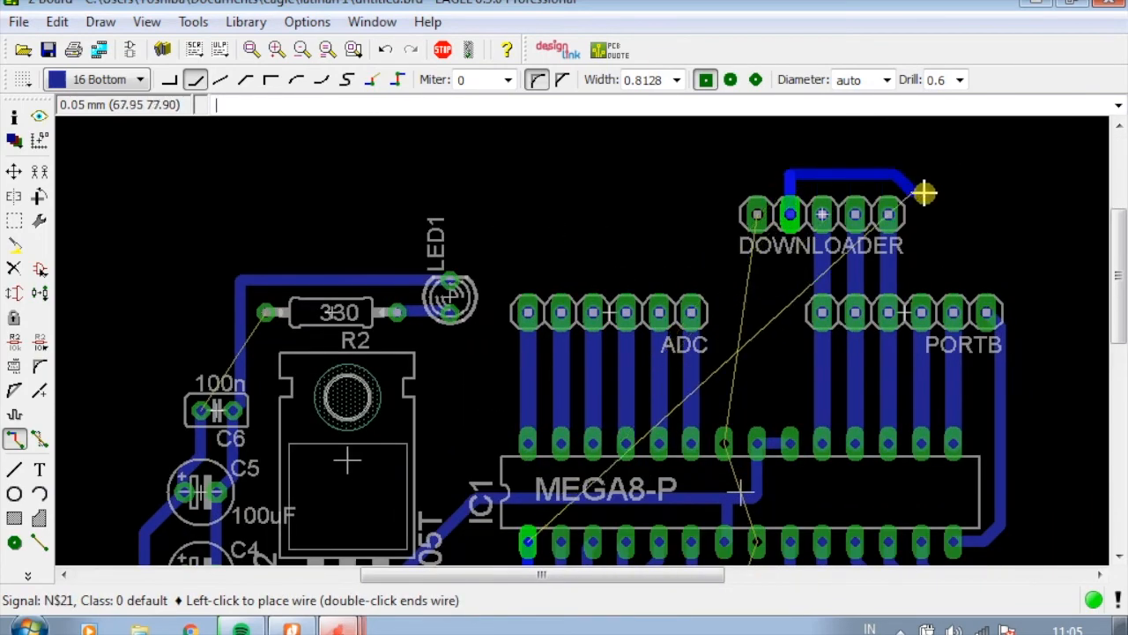
pyautogui.scroll(-5, 1030, 308)
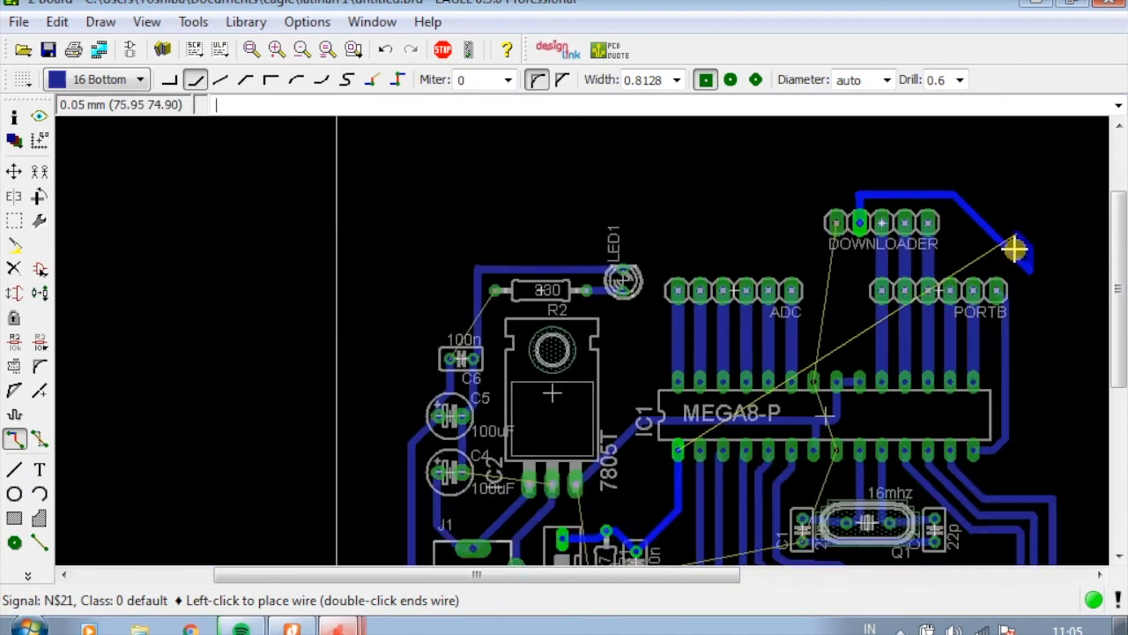
pyautogui.scroll(2, 1031, 309)
pyautogui.scroll(-3, 1037, 320)
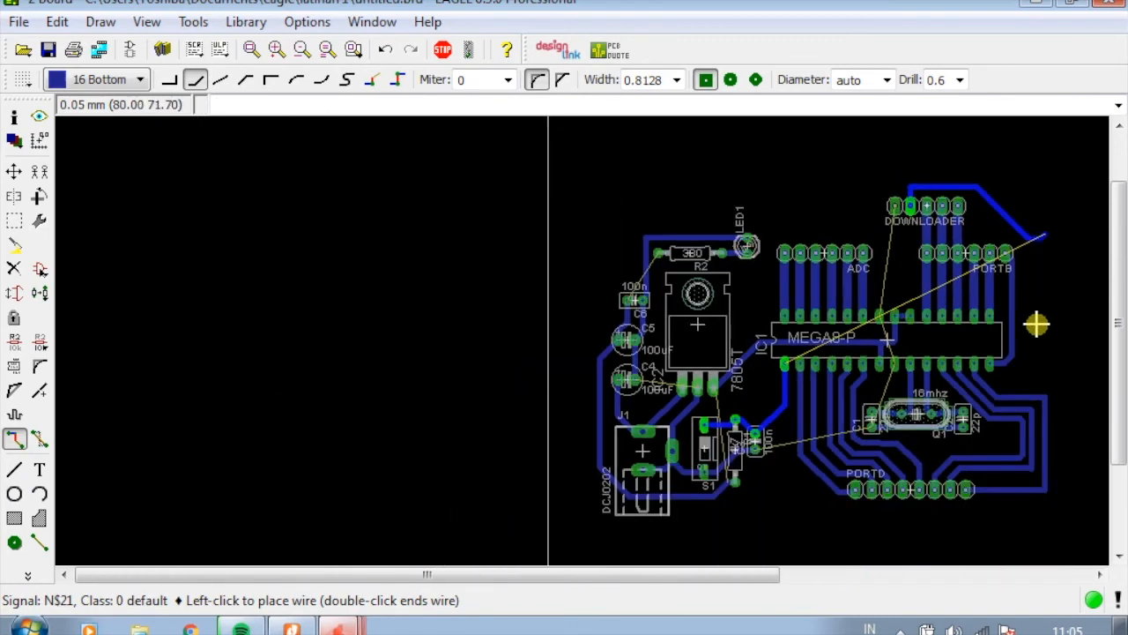
pyautogui.scroll(2, 1032, 342)
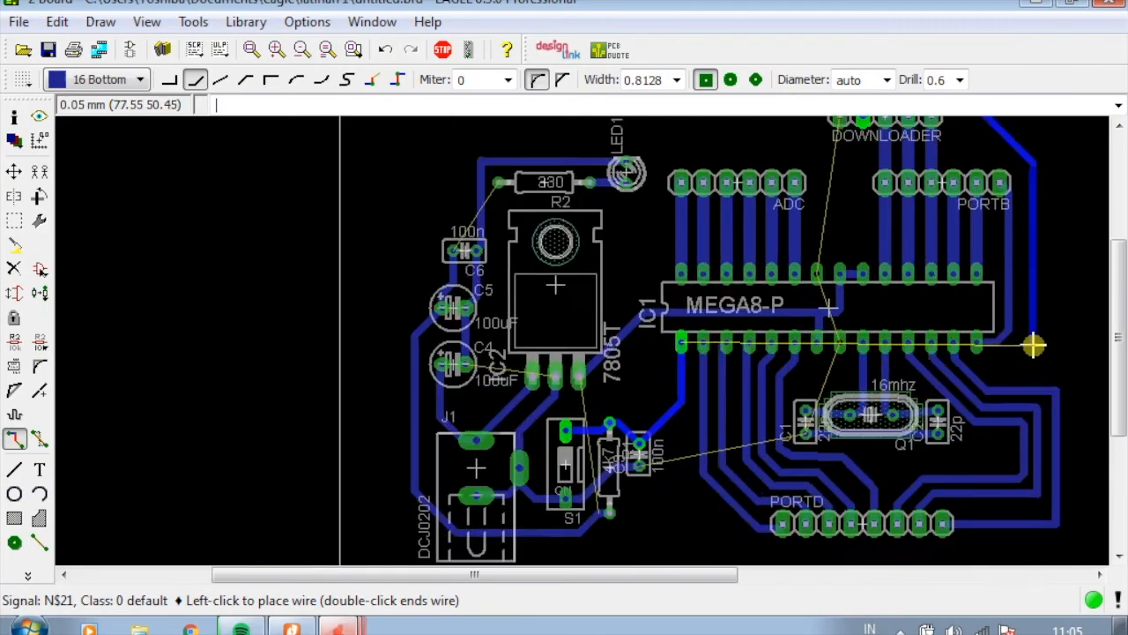
# Continue the N$21 trace outside the PORTD traces, below that header and up to the trace from IC1's lower-left pin
pyautogui.scroll(-3, 1032, 342)
pyautogui.scroll(3, 954, 380)
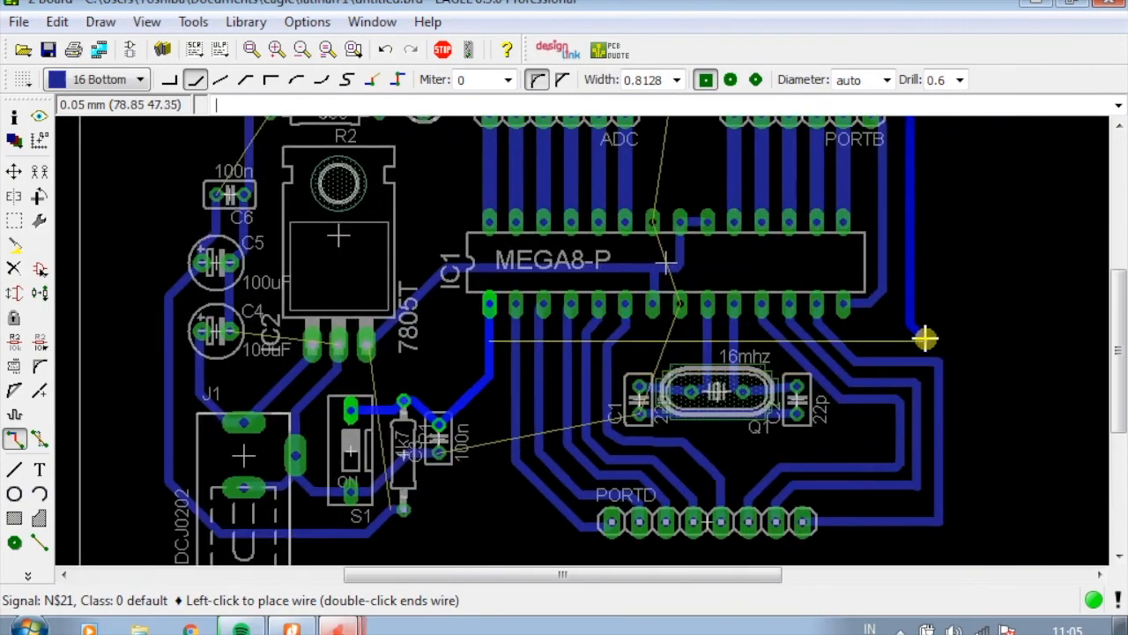
pyautogui.click(967, 349)
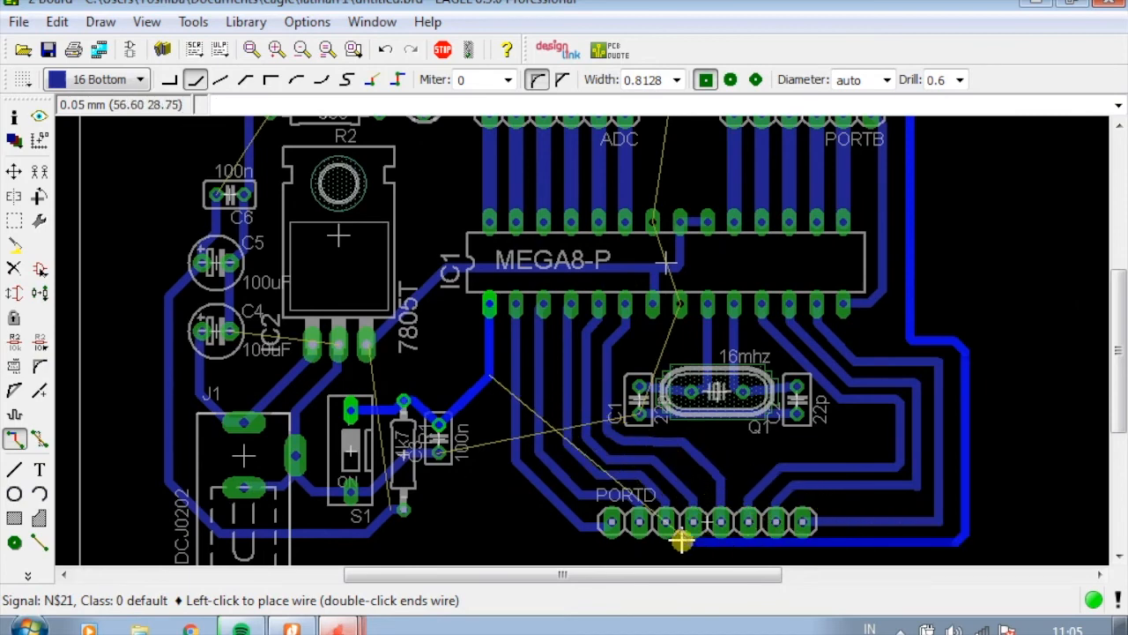
pyautogui.click(945, 548)
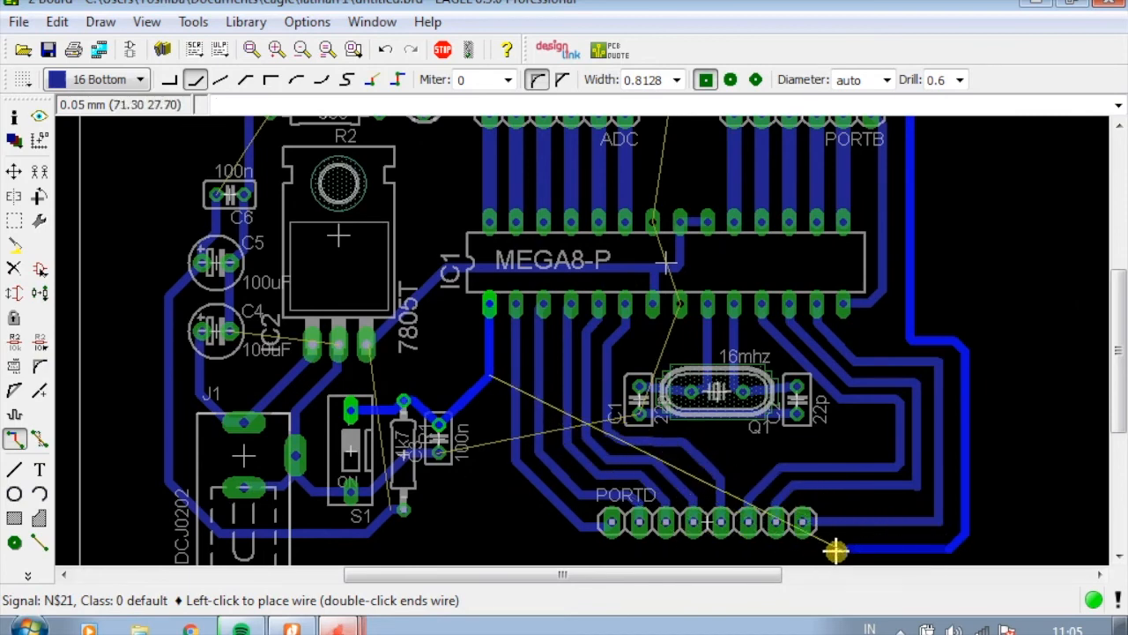
pyautogui.click(482, 491)
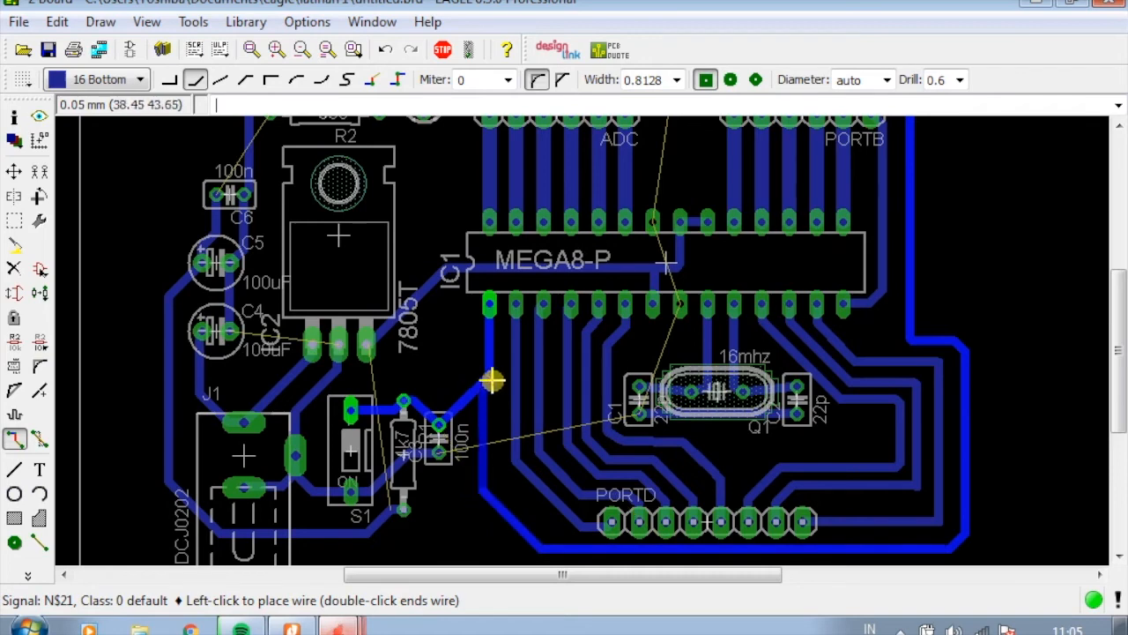
pyautogui.click(488, 373)
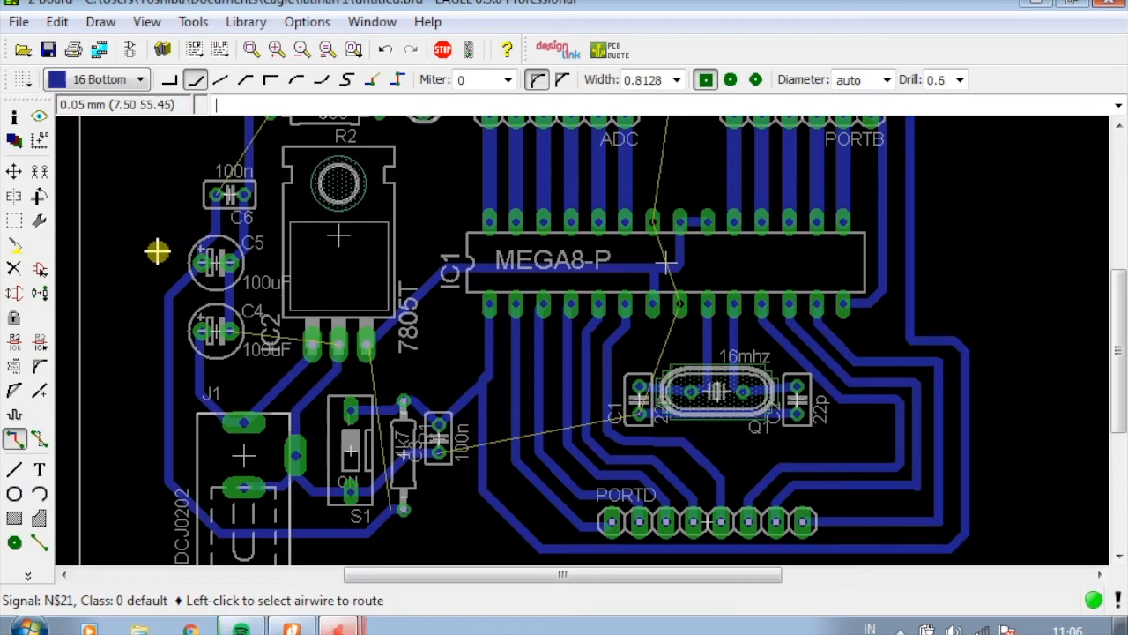
# Move the vertical N$21 segment beside C3 slightly right, in line with the first pin of IC1's lower row
pyautogui.click(13, 171)
pyautogui.scroll(4, 430, 449)
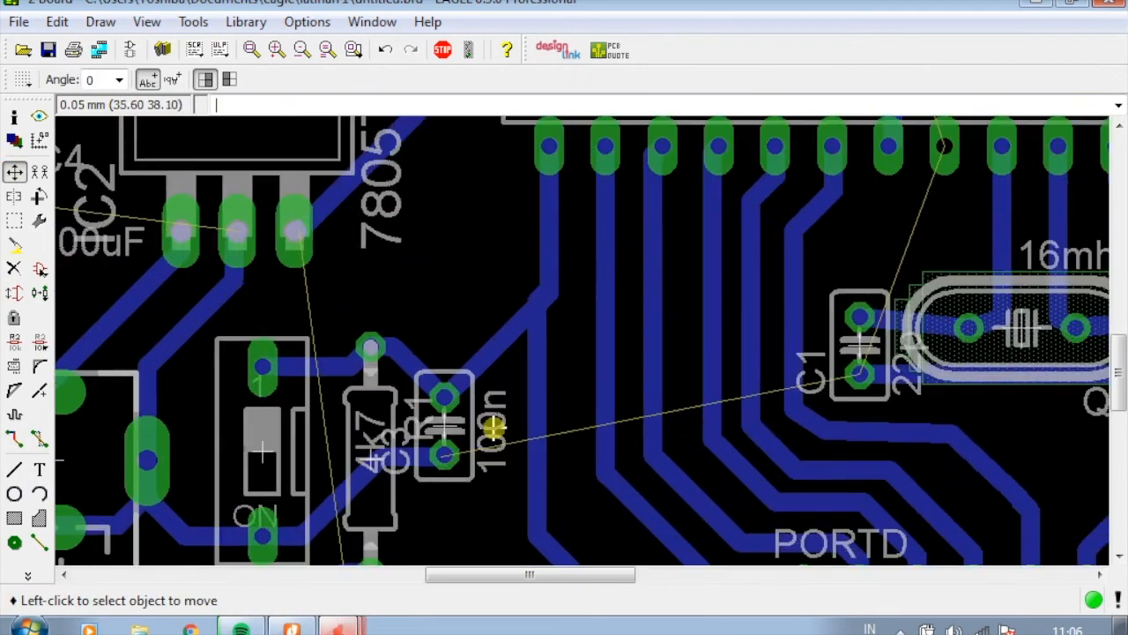
pyautogui.click(534, 400)
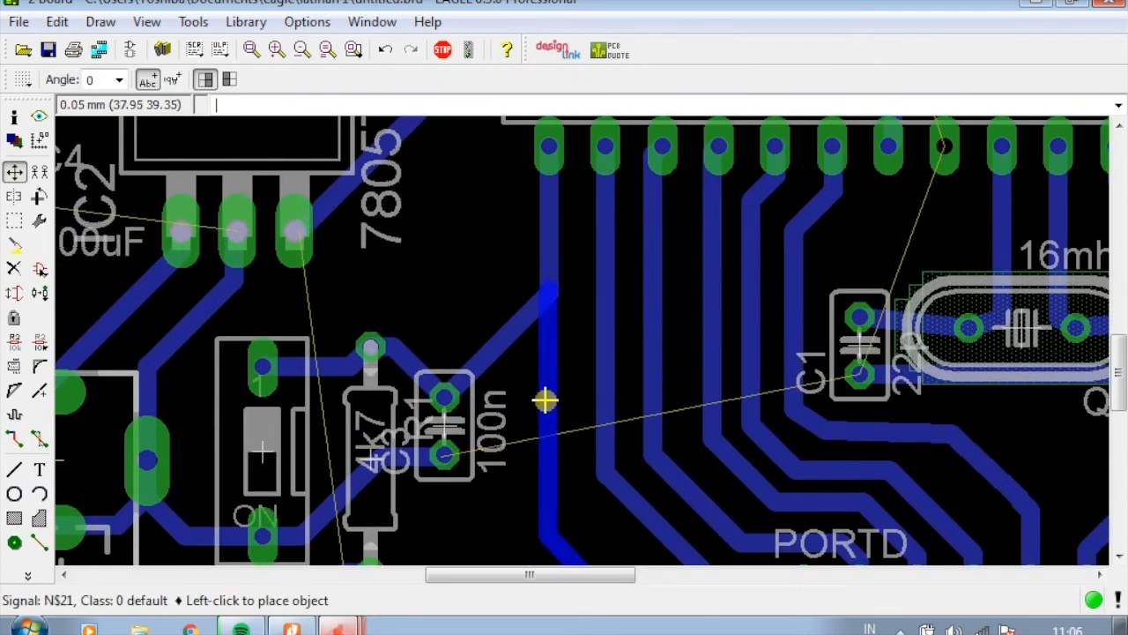
pyautogui.click(545, 400)
pyautogui.scroll(-4, 506, 401)
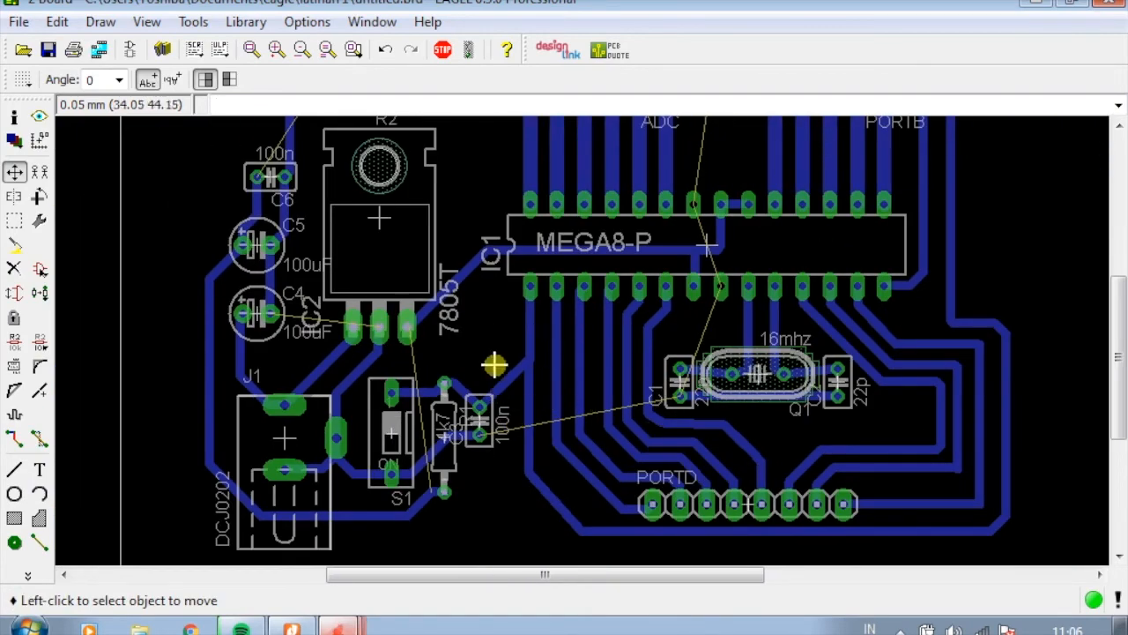
# Route the GND airwire on the bottom layer from DOWNLOADER's first pin down to the seventh pin of IC1's upper row
pyautogui.scroll(-2, 756, 401)
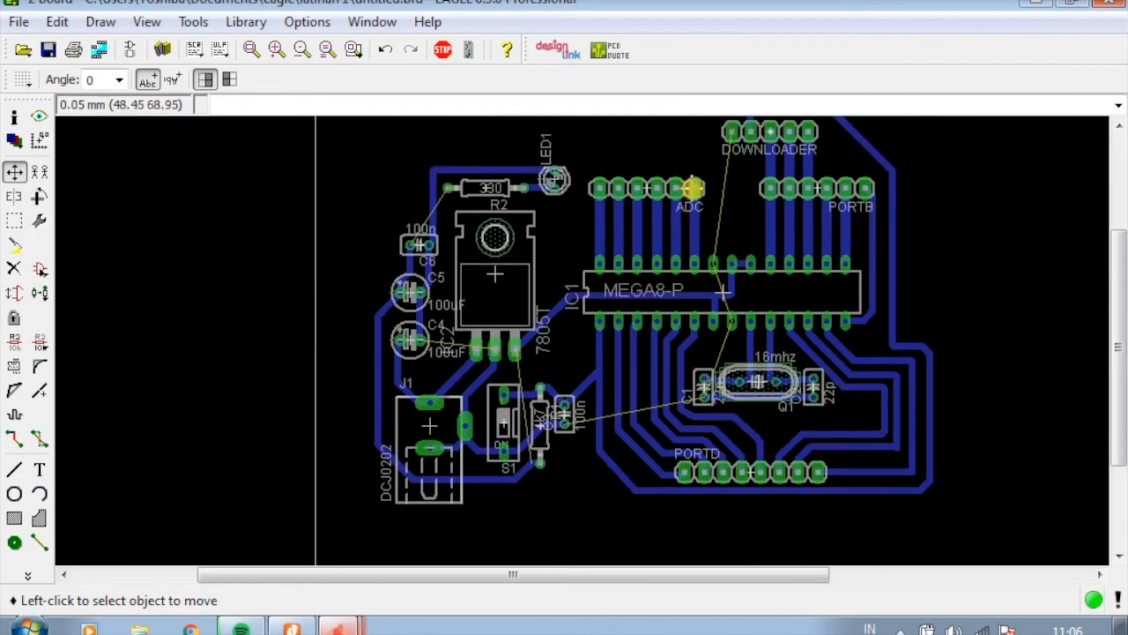
pyautogui.scroll(-2, 725, 252)
pyautogui.scroll(3, 745, 151)
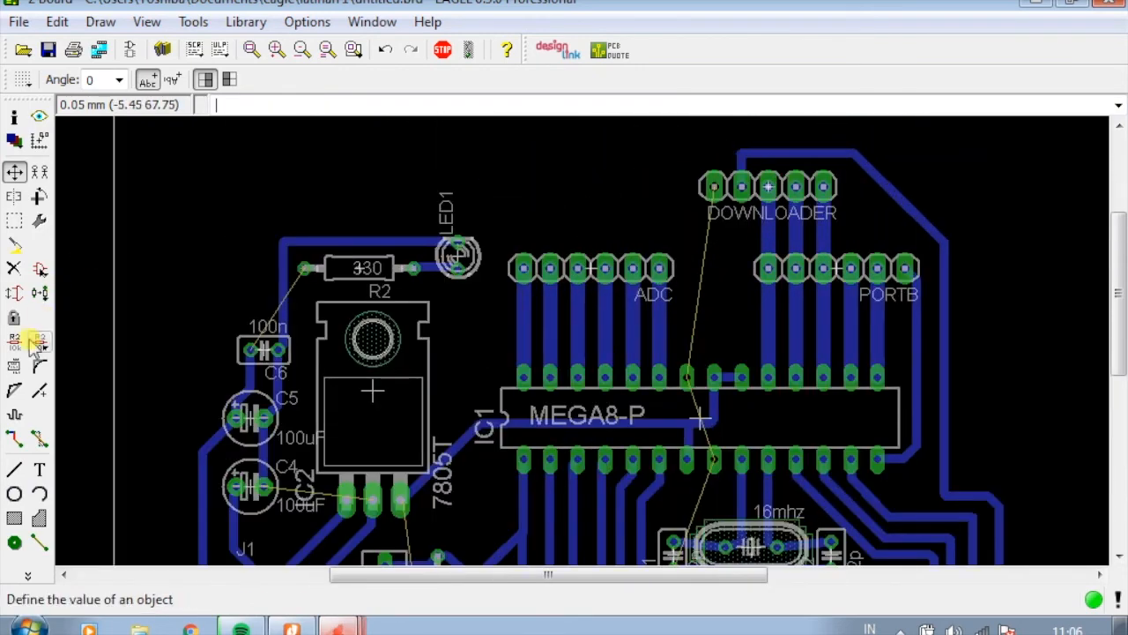
pyautogui.click(15, 438)
pyautogui.click(715, 185)
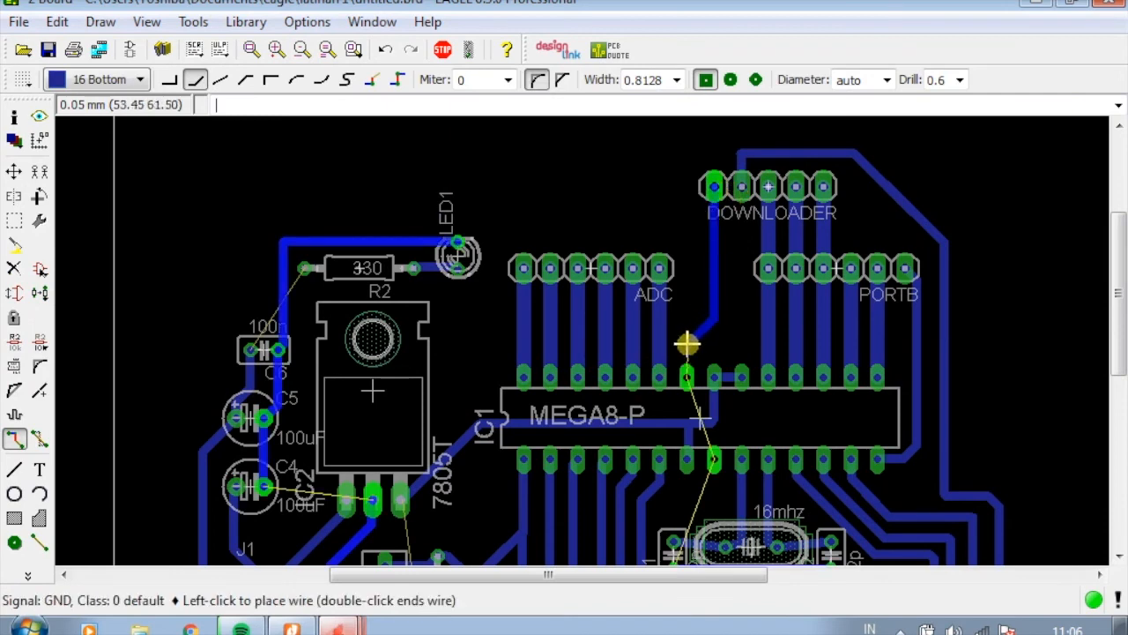
pyautogui.click(687, 377)
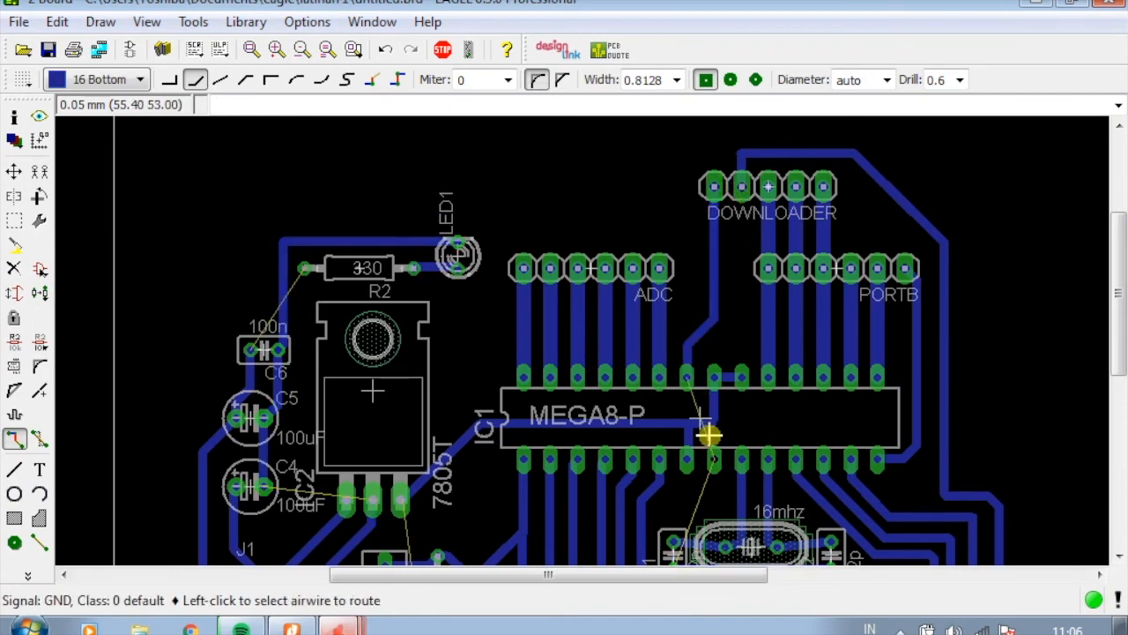
# Route GND from the eighth pin of IC1's lower row around the left side of C1 to C1's lower pad
pyautogui.scroll(2, 710, 434)
pyautogui.scroll(-3, 710, 423)
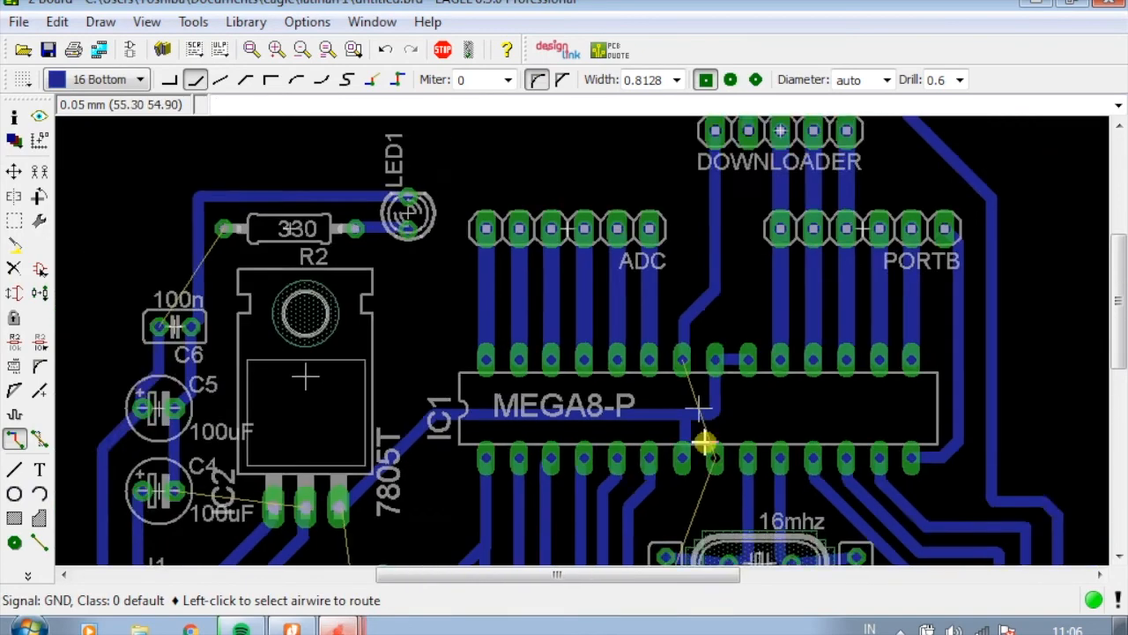
pyautogui.scroll(2, 712, 502)
pyautogui.scroll(1, 712, 494)
pyautogui.click(722, 408)
pyautogui.click(736, 359)
pyautogui.scroll(1, 735, 380)
pyautogui.scroll(-2, 728, 392)
pyautogui.scroll(3, 709, 407)
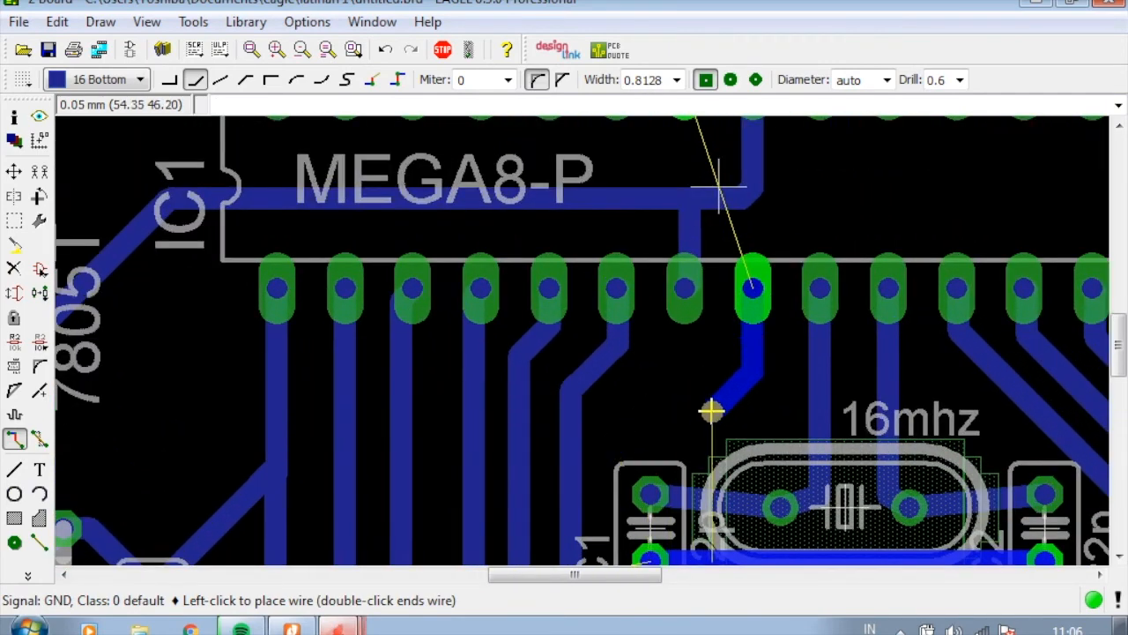
pyautogui.click(712, 407)
pyautogui.click(607, 459)
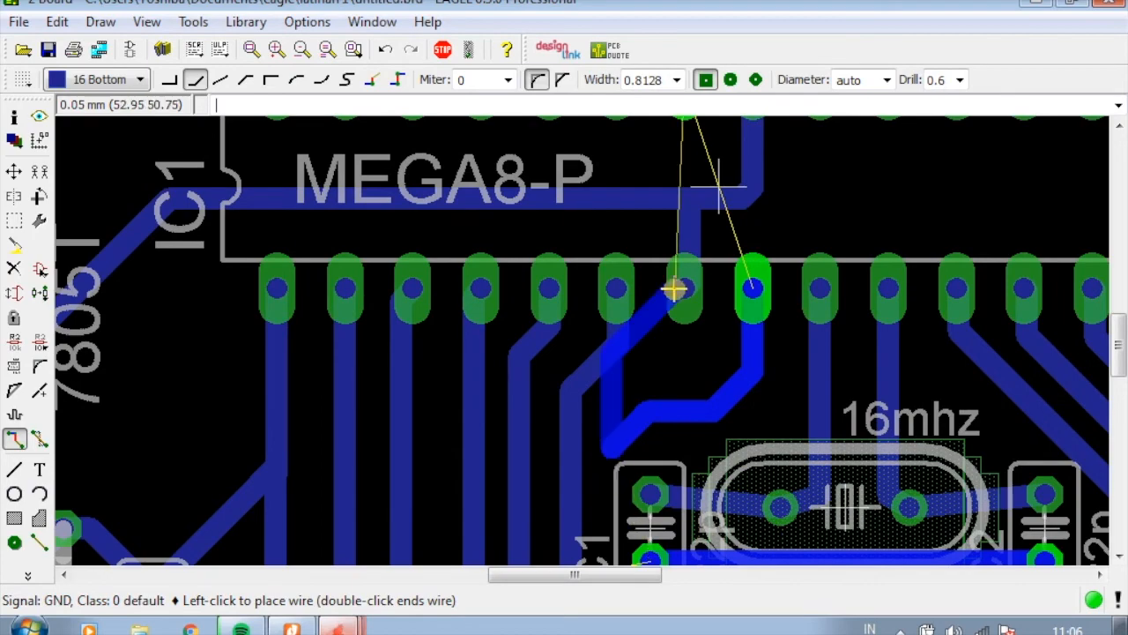
pyautogui.scroll(-1, 667, 390)
pyautogui.scroll(1, 667, 395)
pyautogui.scroll(1, 625, 478)
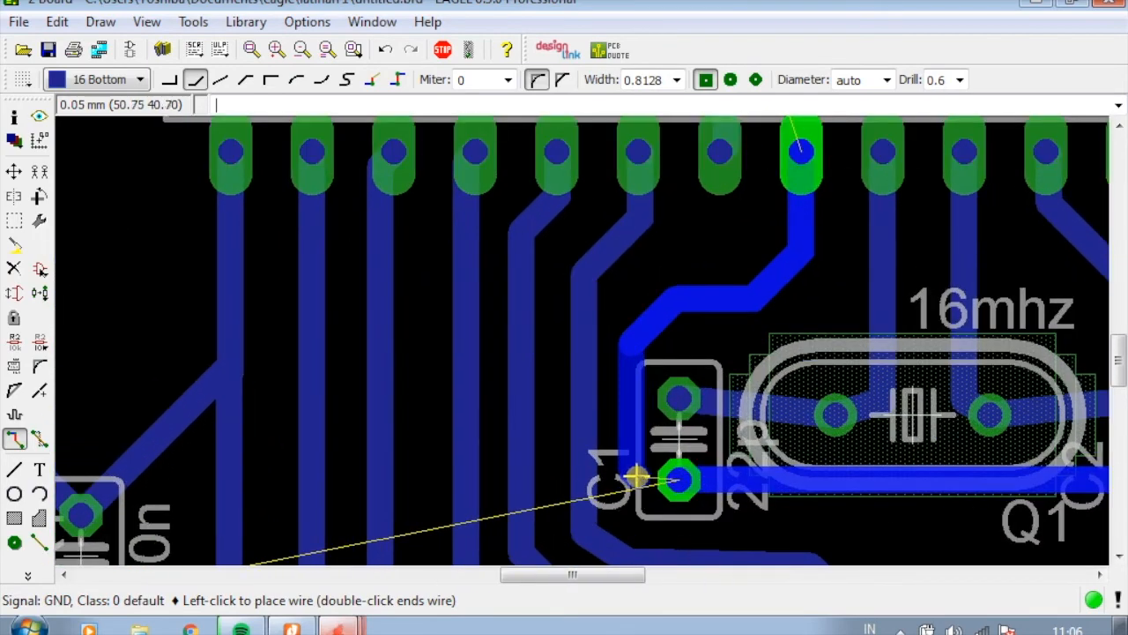
pyautogui.click(676, 478)
pyautogui.scroll(-1, 677, 482)
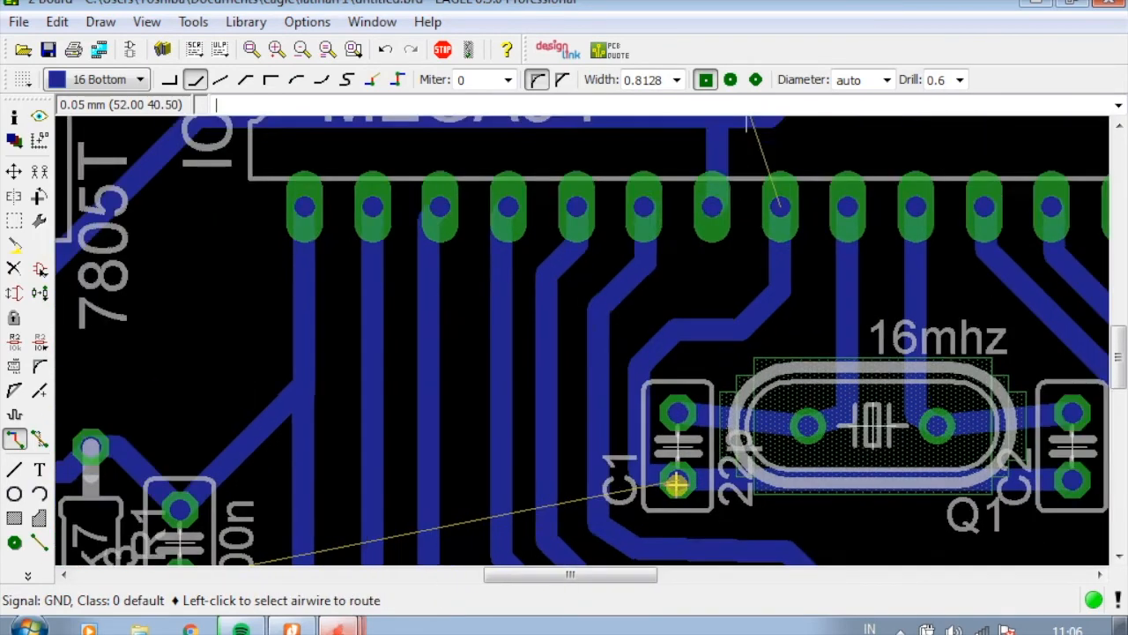
# Route +5V from R2's left pad along the top edge of IC2 and down its right side to the +5V trace beside IC1
pyautogui.scroll(-2, 676, 482)
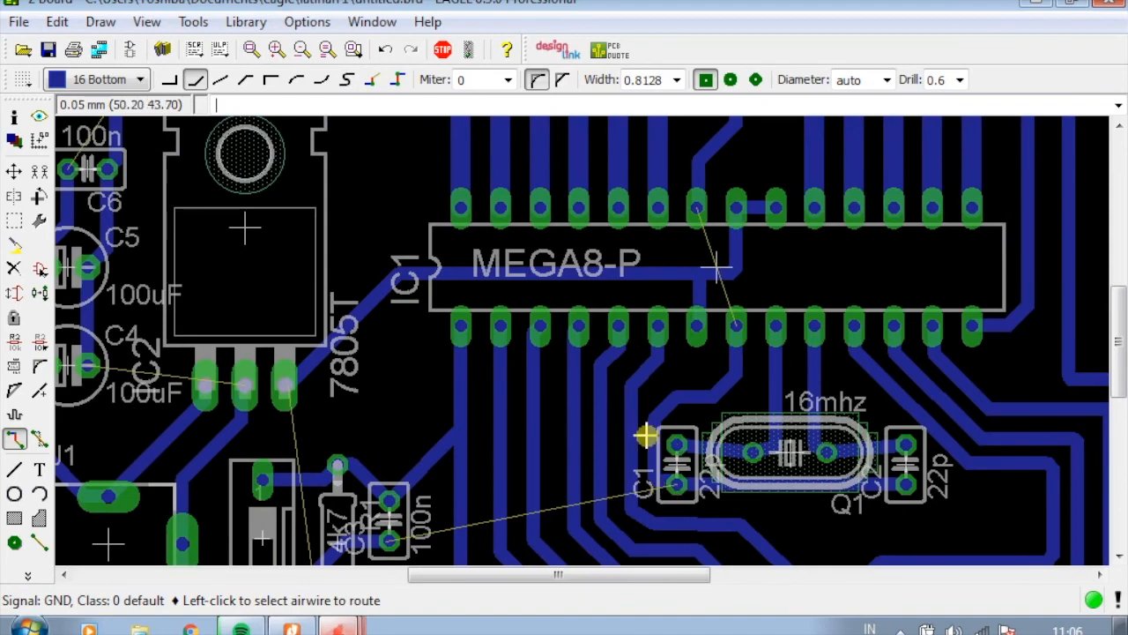
pyautogui.scroll(-3, 645, 436)
pyautogui.scroll(-1, 714, 359)
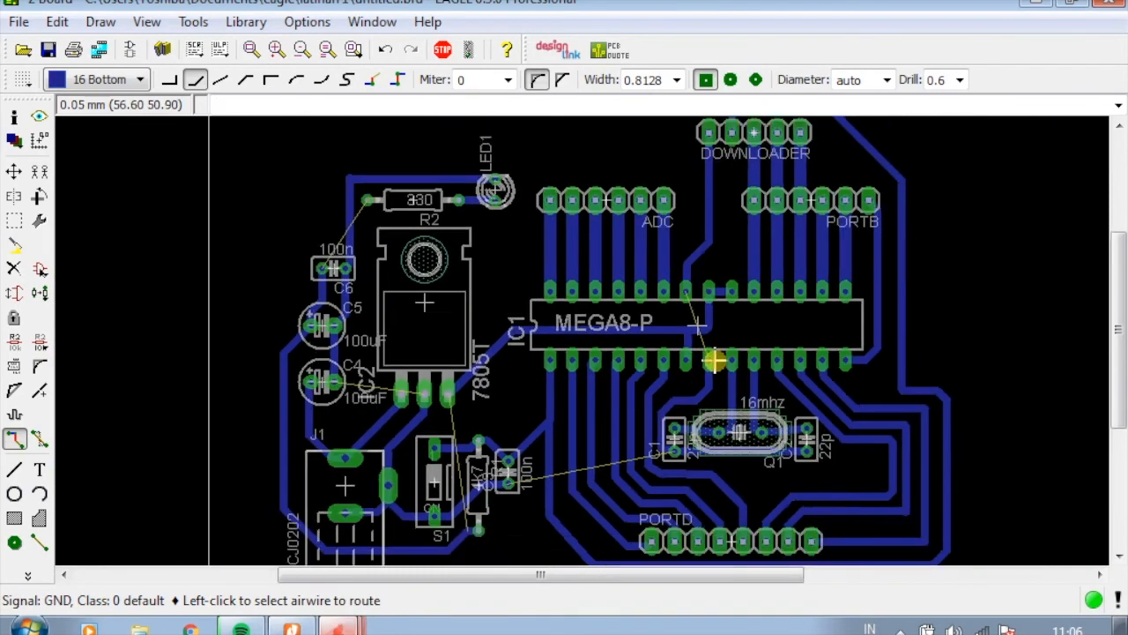
pyautogui.scroll(-1, 714, 359)
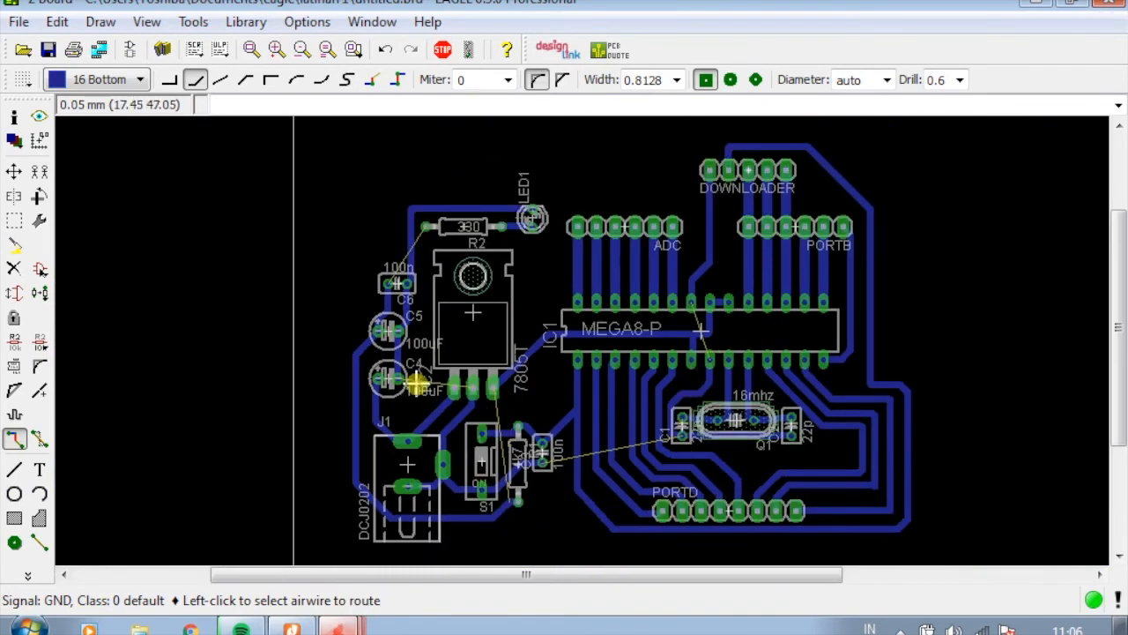
pyautogui.scroll(2, 365, 243)
pyautogui.scroll(2, 444, 201)
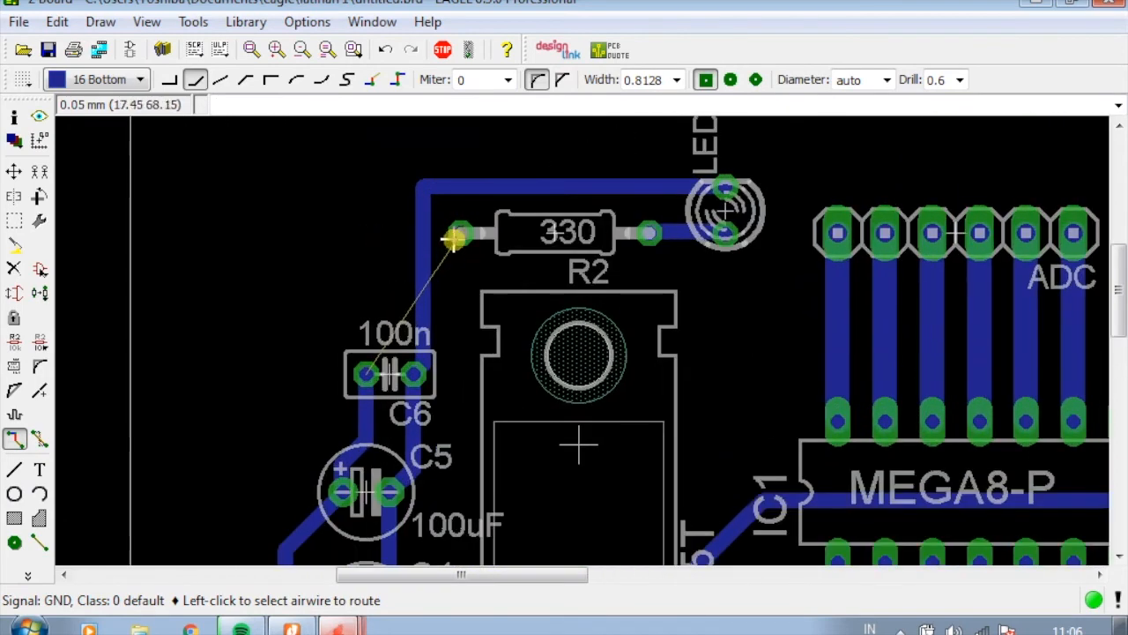
pyautogui.click(454, 238)
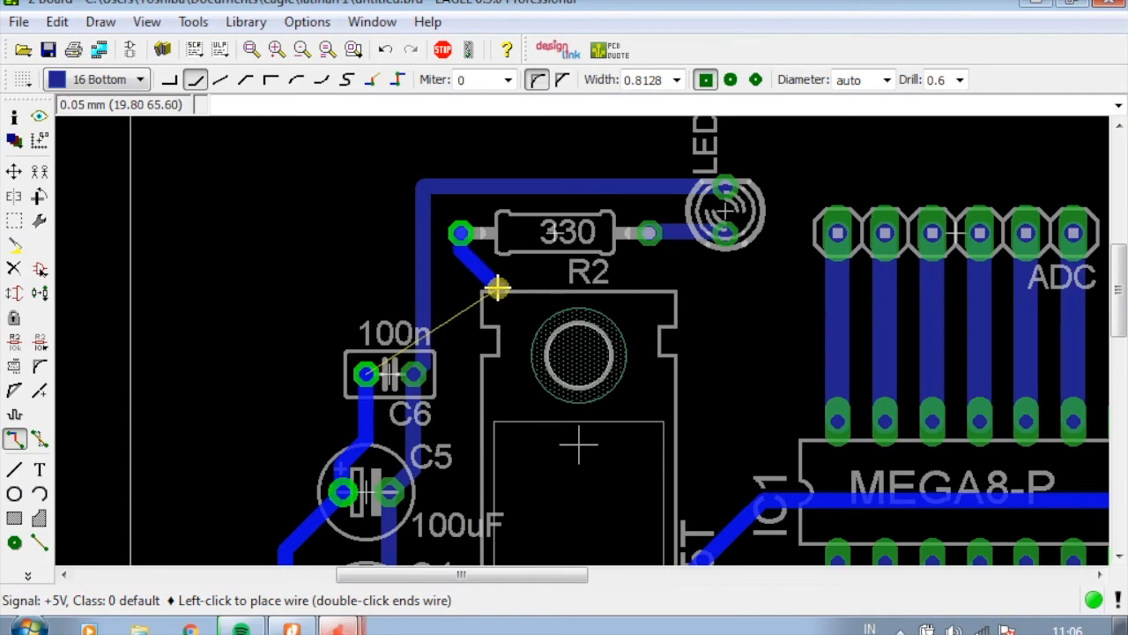
pyautogui.click(496, 287)
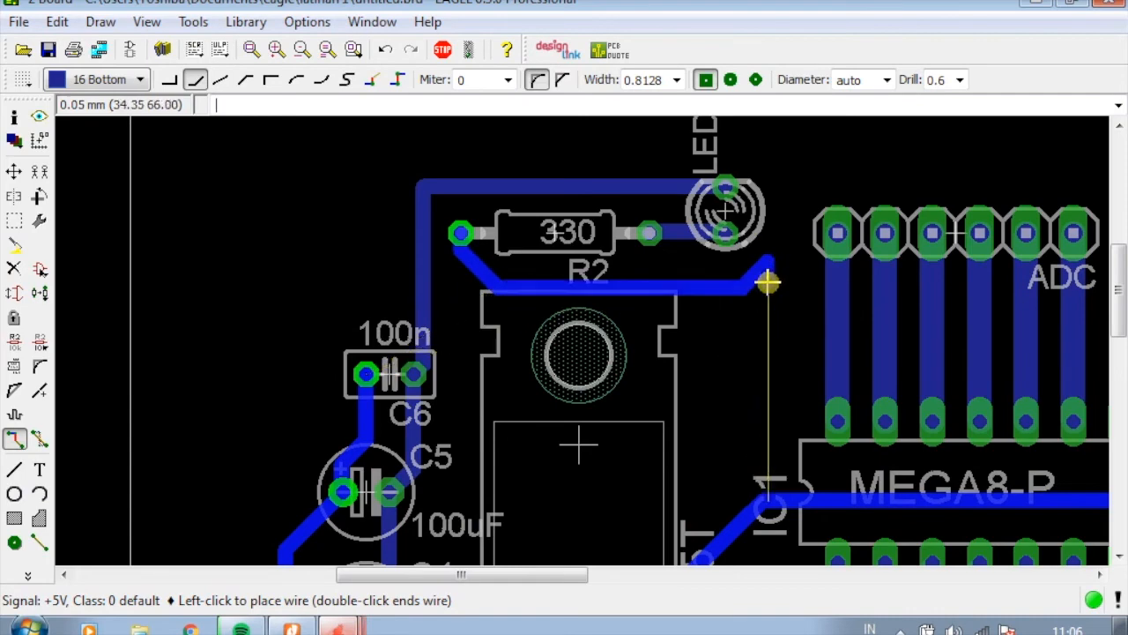
pyautogui.scroll(-2, 768, 281)
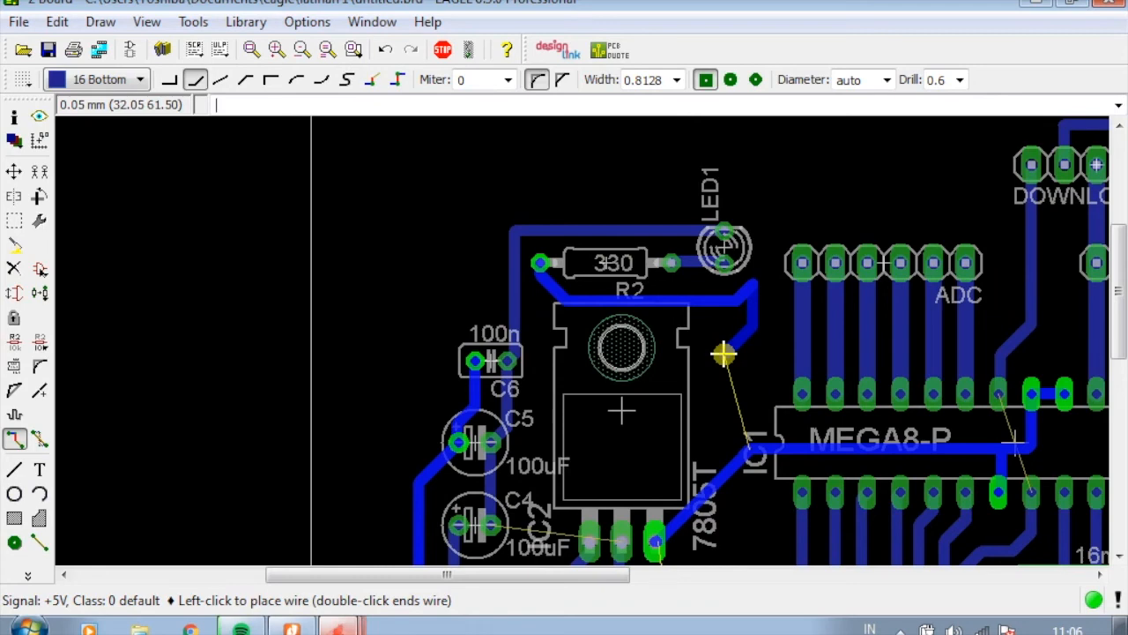
pyautogui.press('Escape')
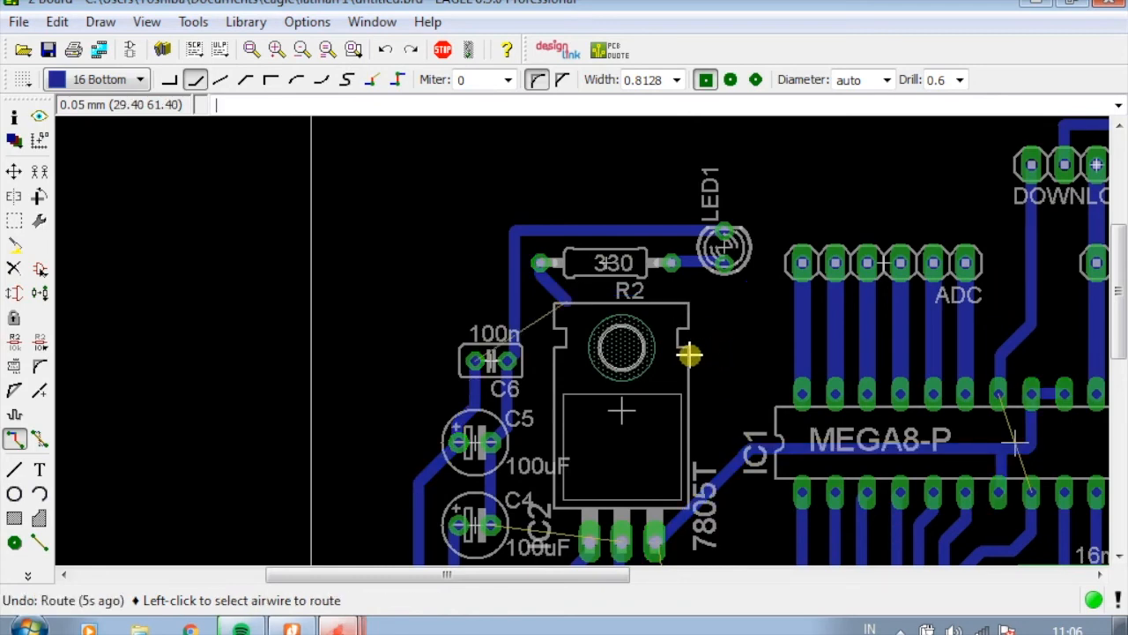
pyautogui.click(569, 313)
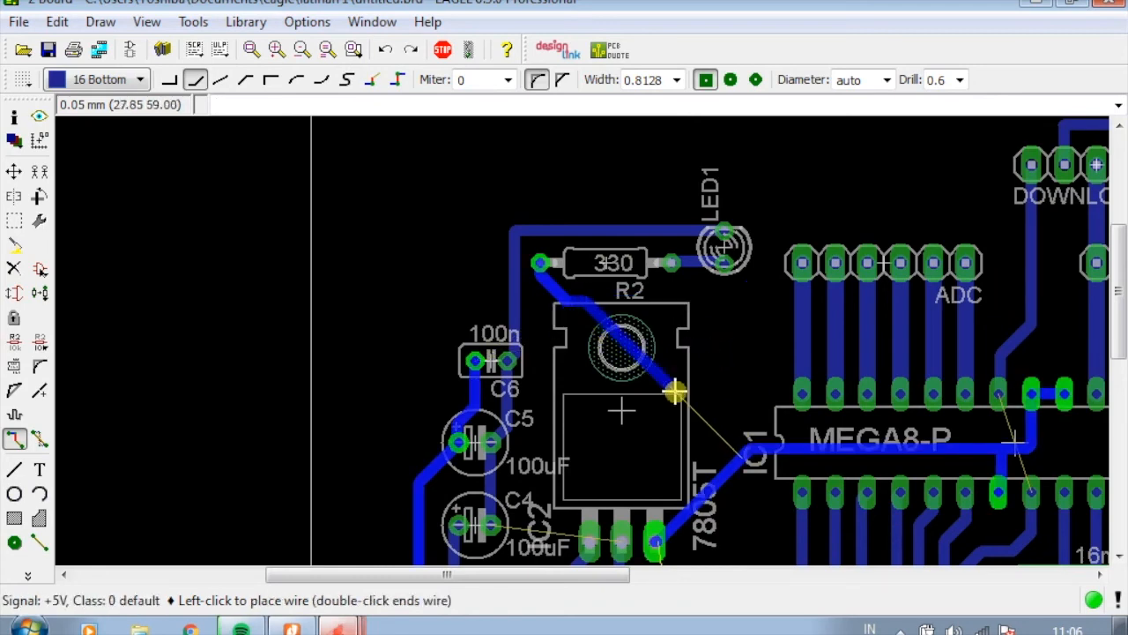
pyautogui.click(730, 324)
pyautogui.click(745, 447)
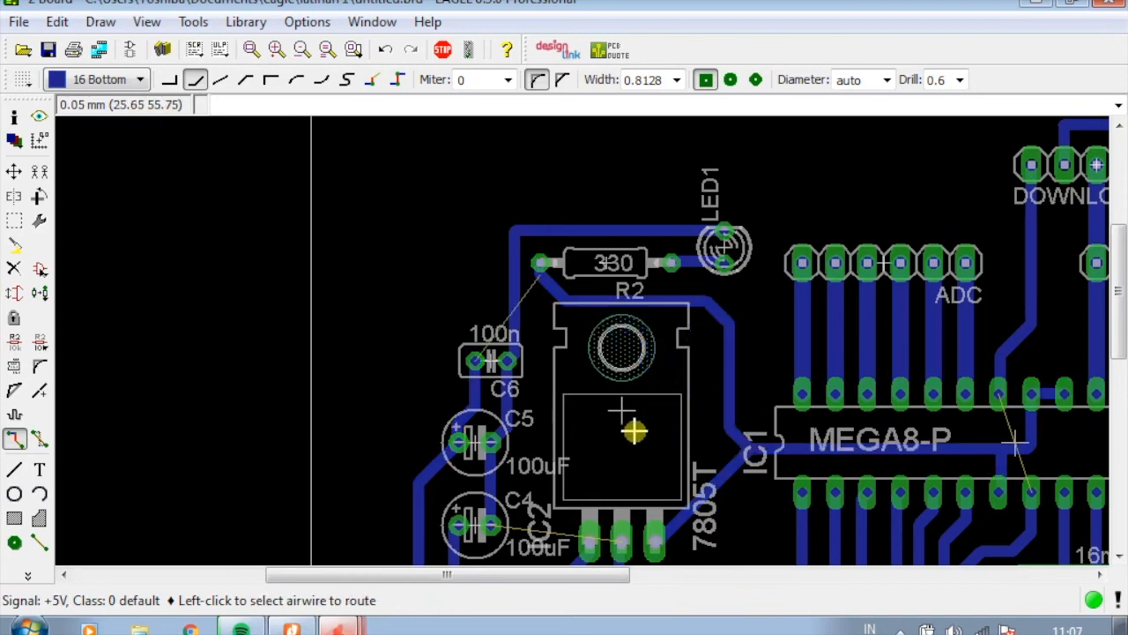
# Route +5V from C6's left pad above the existing LED1 trace, around LED1 and down to the +5V trace beside IC2
pyautogui.scroll(-1, 628, 380)
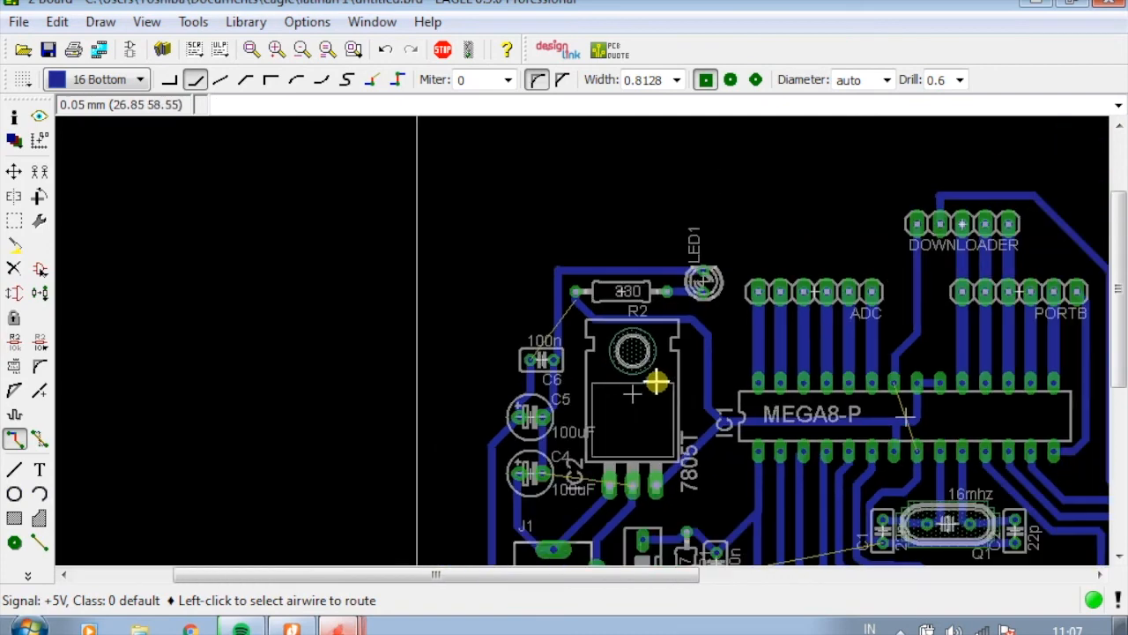
pyautogui.scroll(1, 657, 384)
pyautogui.click(490, 346)
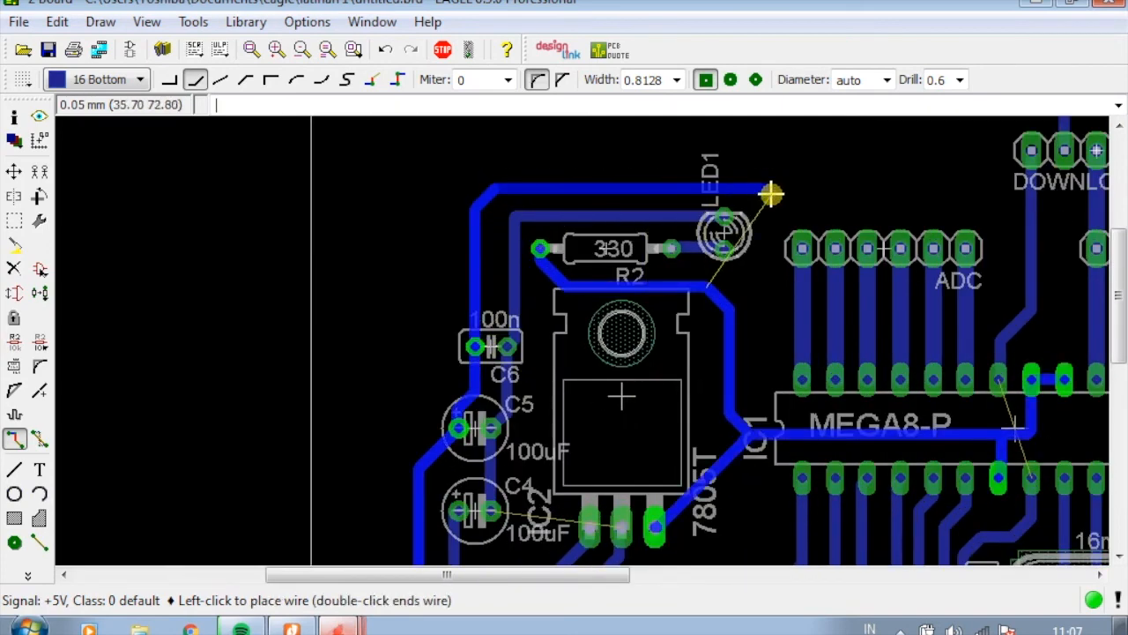
pyautogui.click(774, 189)
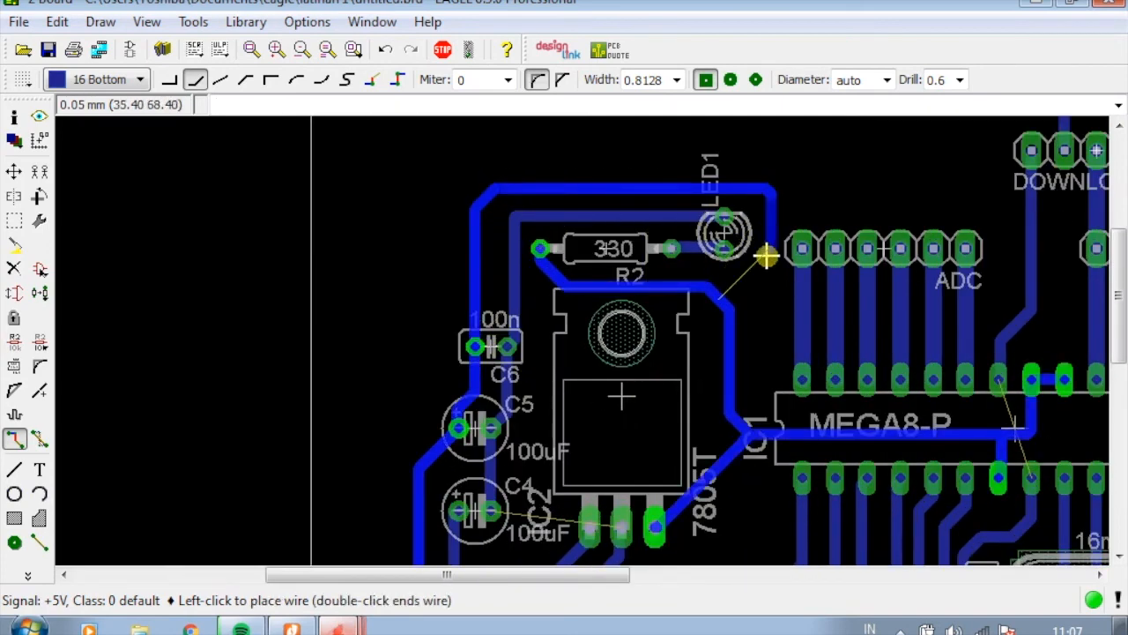
pyautogui.click(732, 311)
# Route GND from IC2's middle pin up and over its left pin to the right pad of C4
pyautogui.scroll(-2, 693, 383)
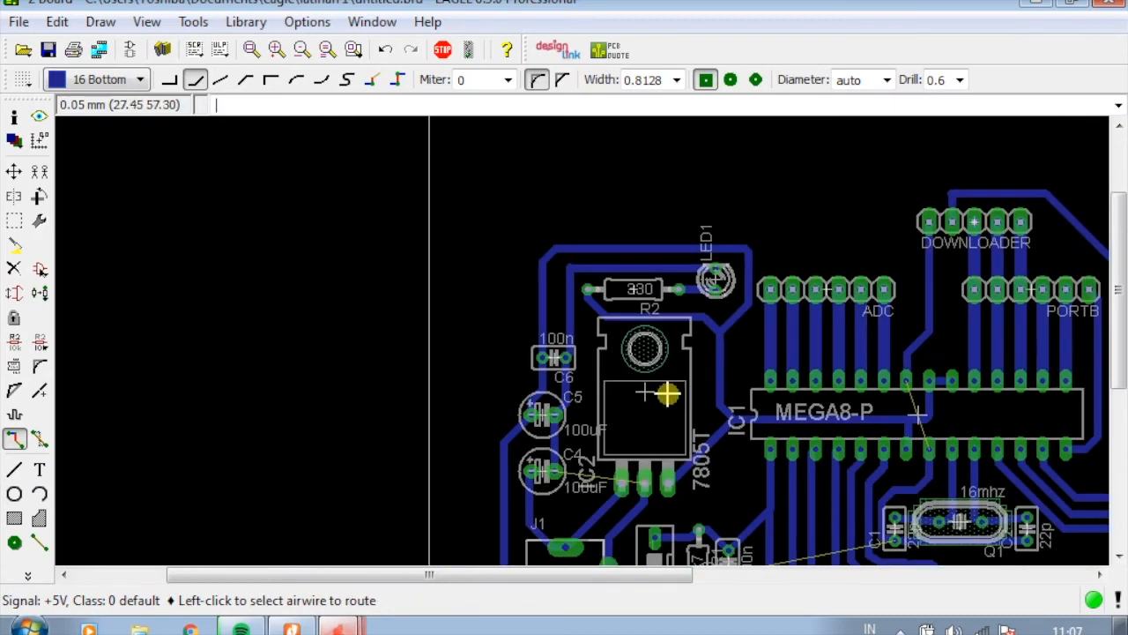
pyautogui.scroll(-3, 666, 392)
pyautogui.scroll(3, 787, 454)
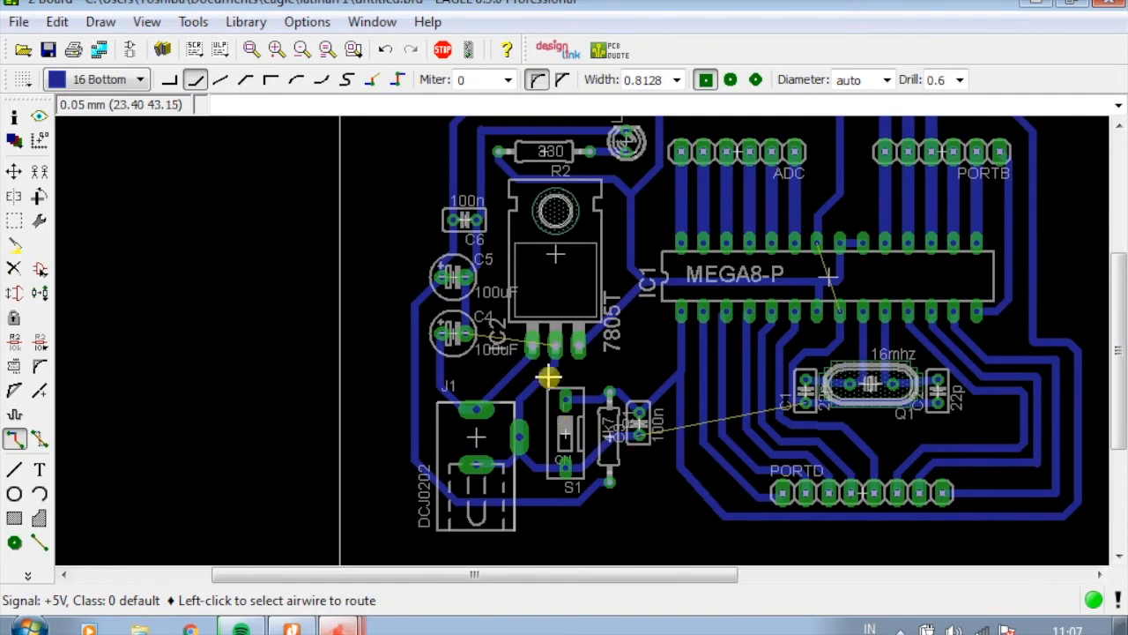
pyautogui.scroll(4, 503, 342)
pyautogui.click(617, 349)
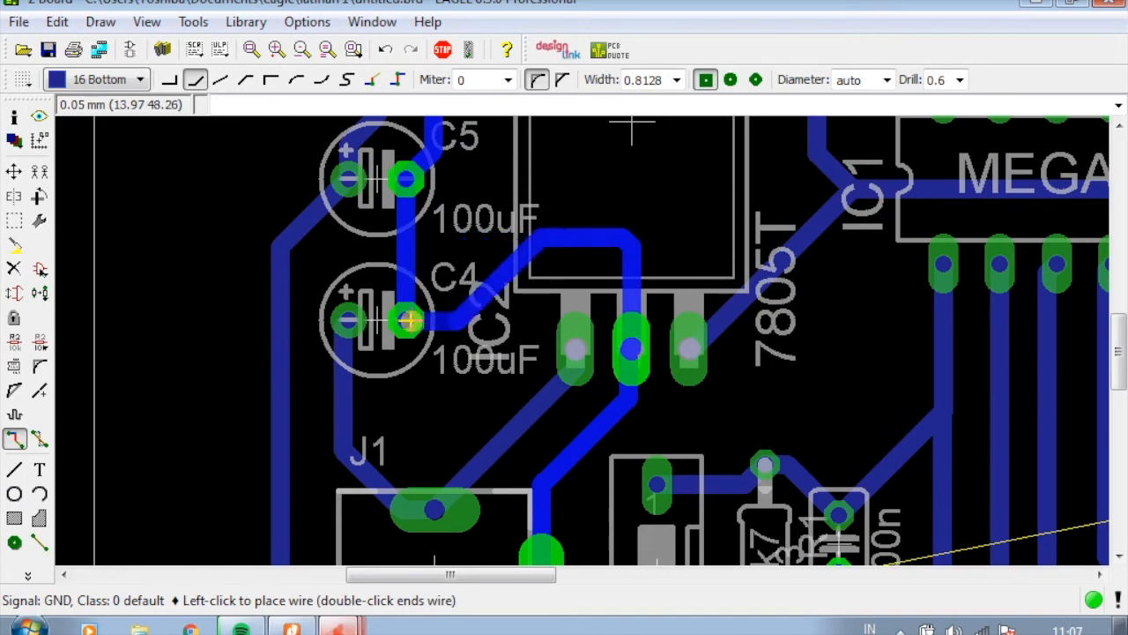
pyautogui.click(408, 321)
pyautogui.scroll(-4, 414, 319)
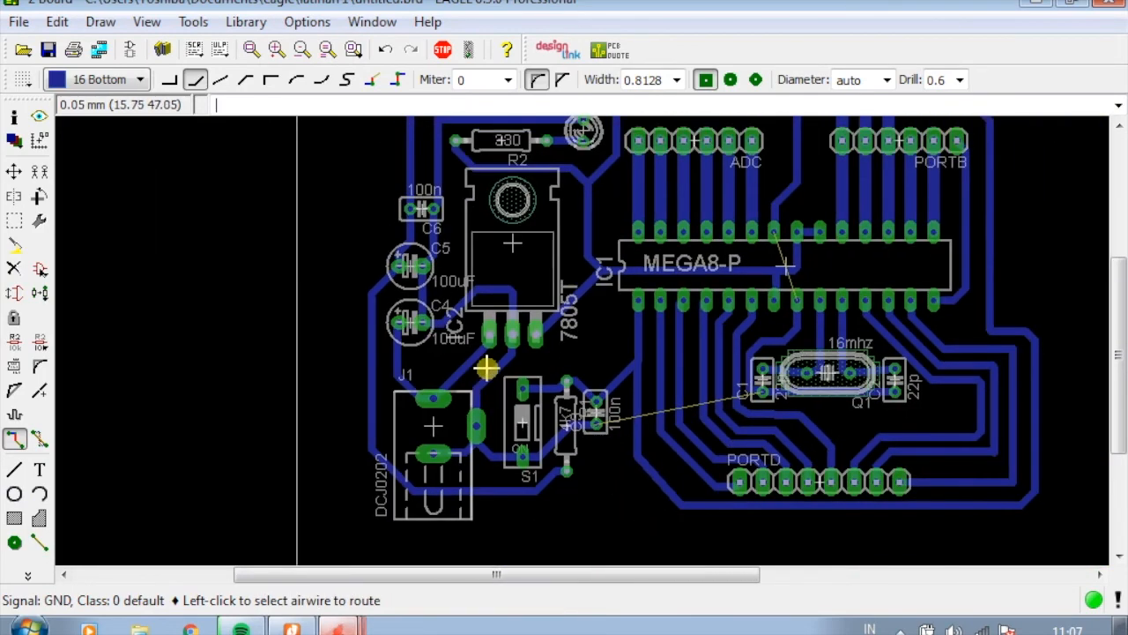
pyautogui.scroll(2, 648, 431)
pyautogui.click(513, 402)
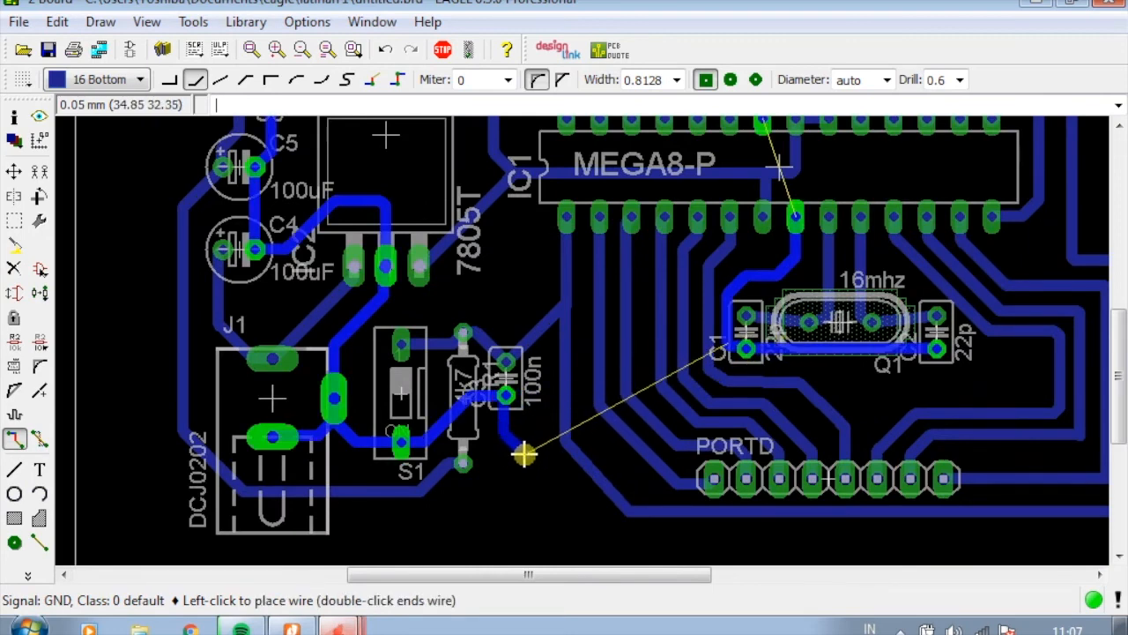
pyautogui.scroll(-4, 532, 441)
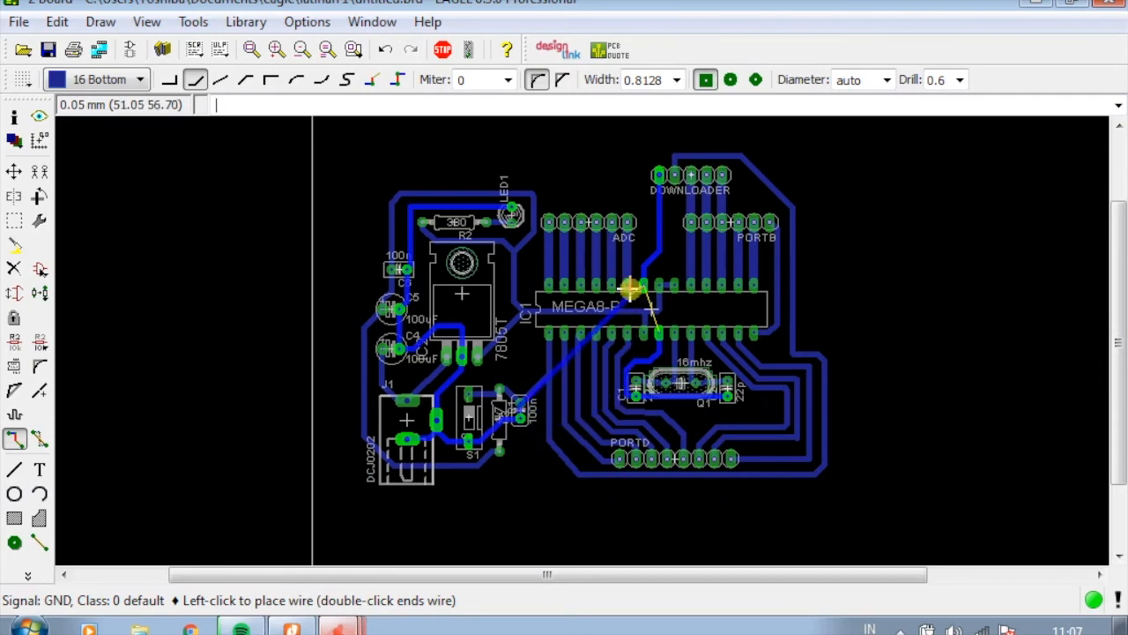
pyautogui.scroll(2, 541, 441)
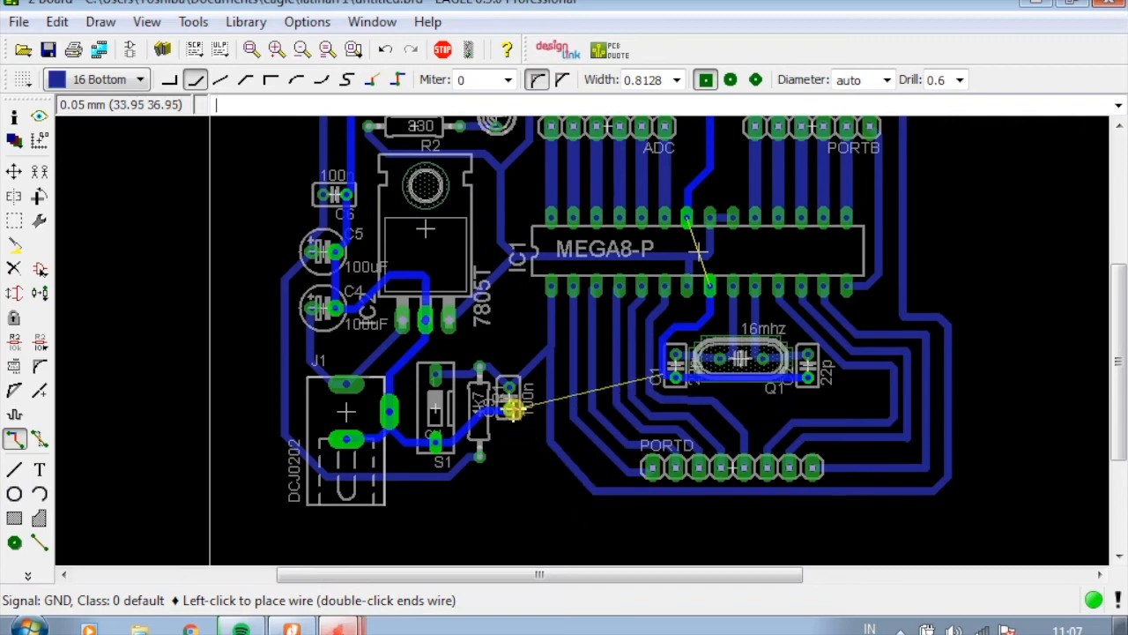
pyautogui.click(510, 405)
# Start placing vias with a round shape and a diameter of 2.54, after trying diameters 1.27 and 6.4516
pyautogui.scroll(2, 750, 284)
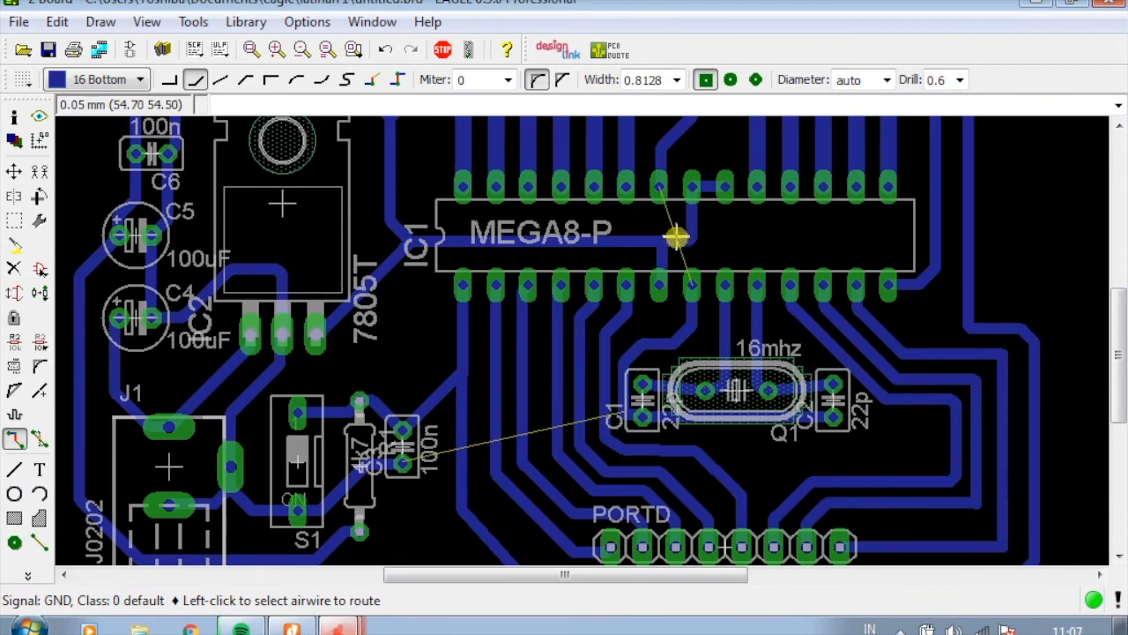
pyautogui.scroll(-1, 693, 269)
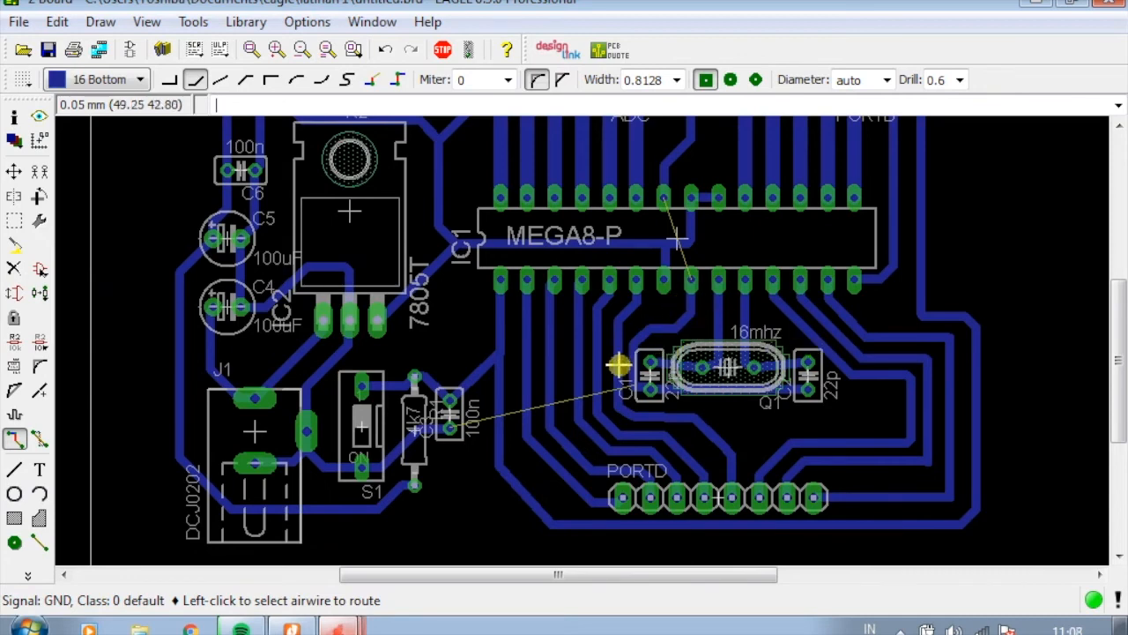
pyautogui.click(18, 544)
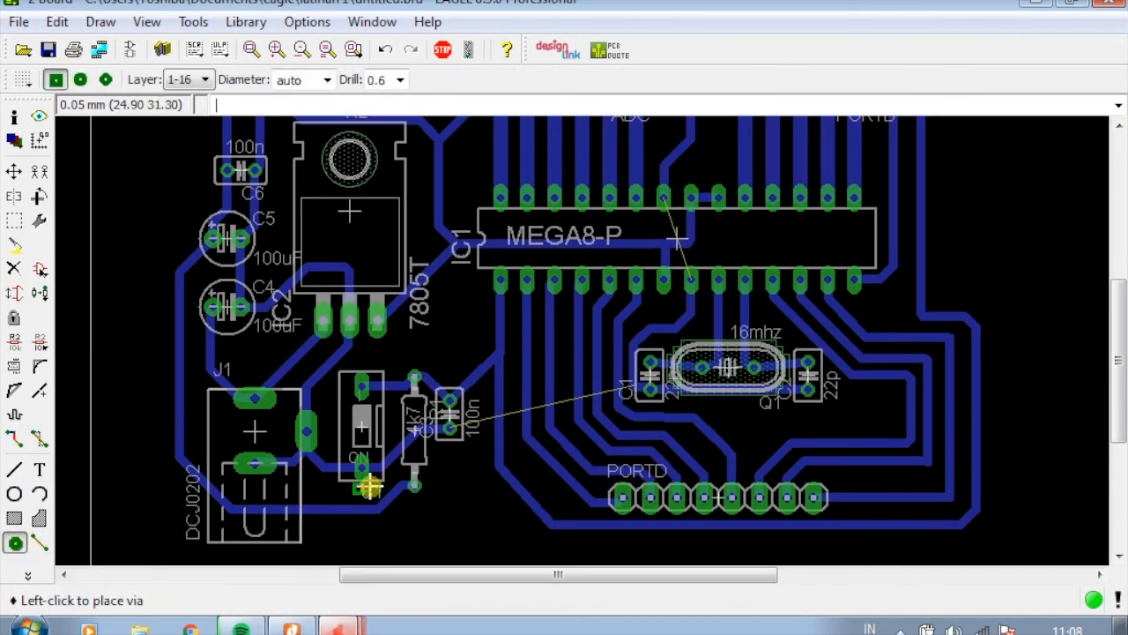
pyautogui.click(326, 80)
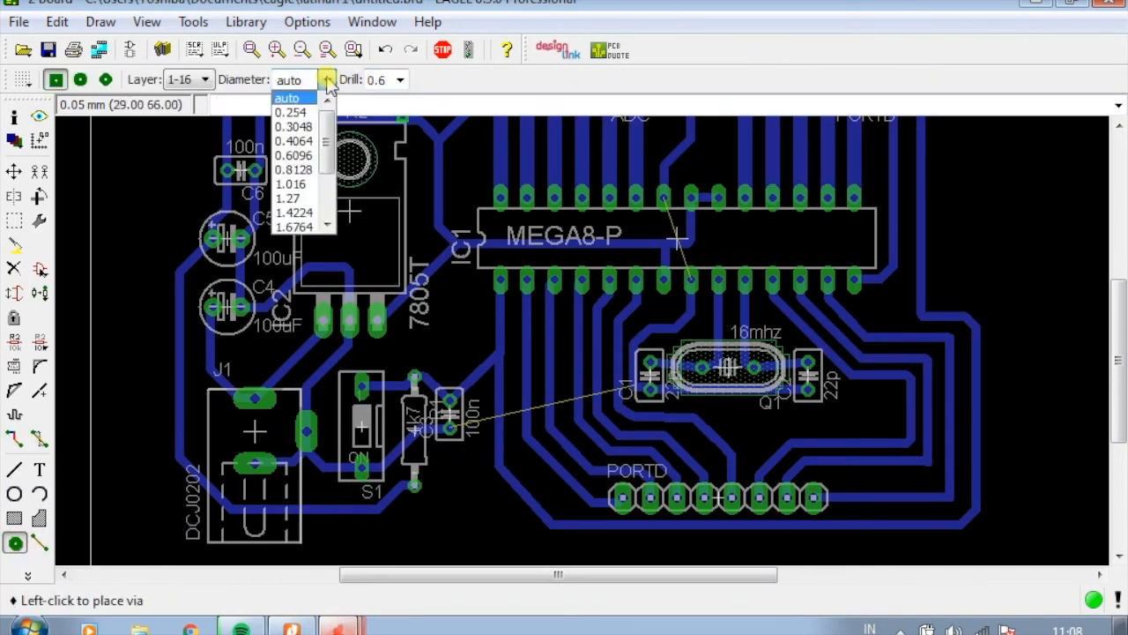
pyautogui.click(304, 201)
pyautogui.click(326, 81)
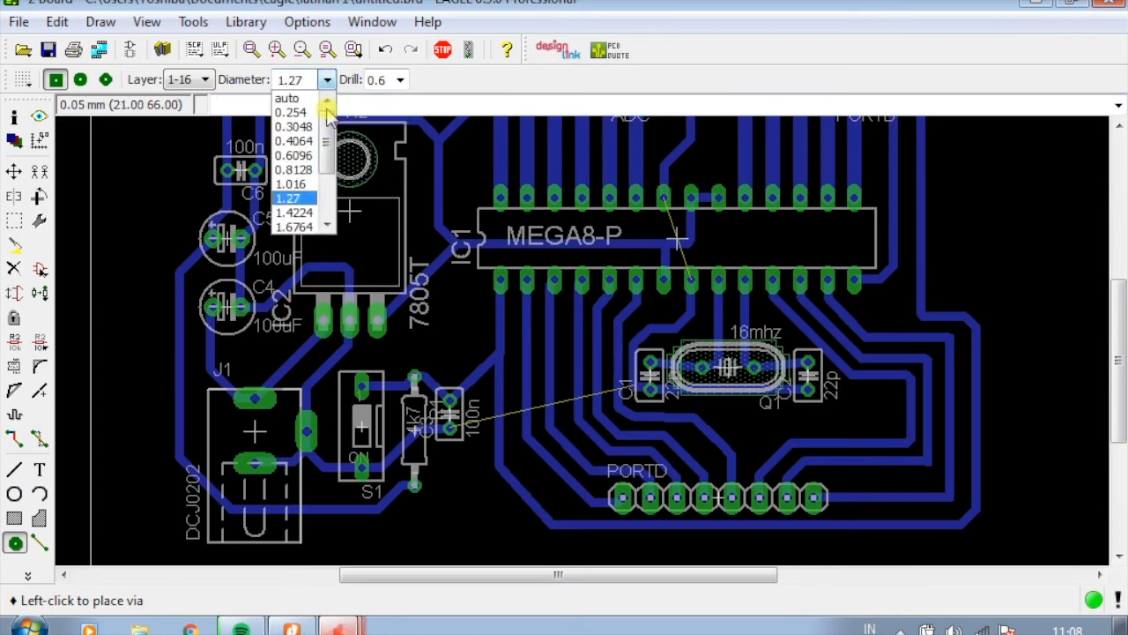
pyautogui.scroll(-2, 324, 148)
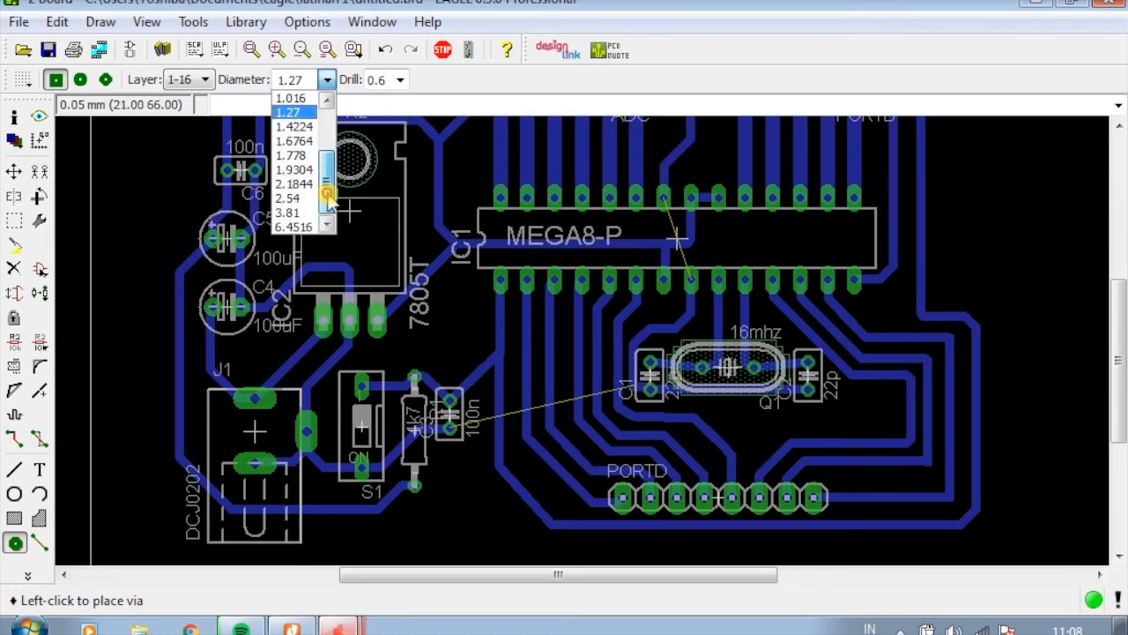
pyautogui.click(299, 221)
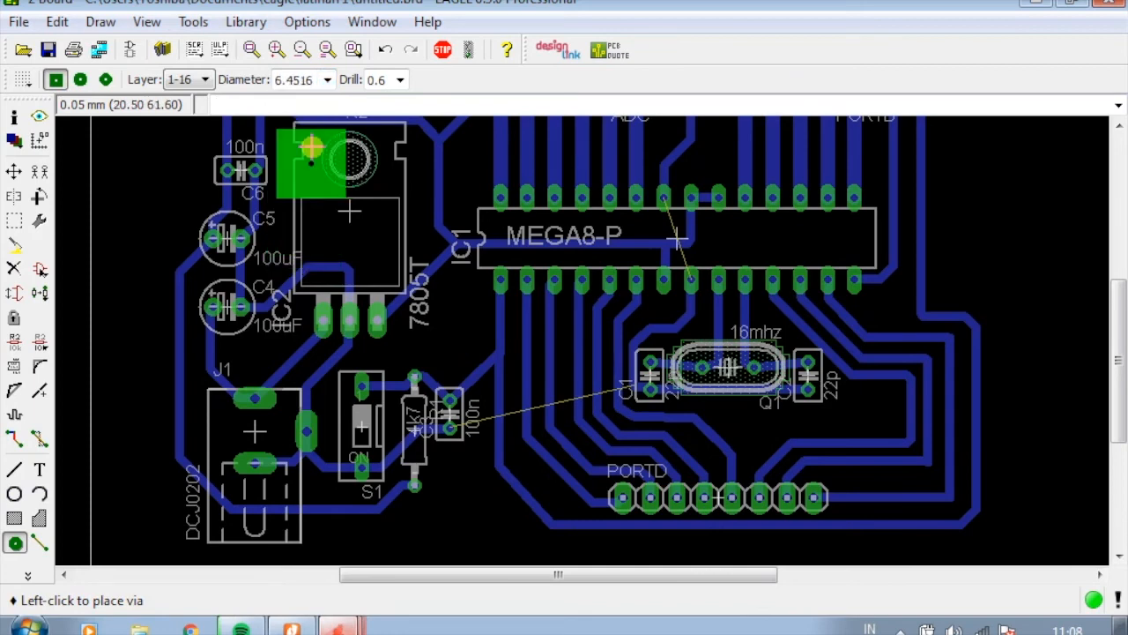
pyautogui.click(326, 81)
pyautogui.click(81, 80)
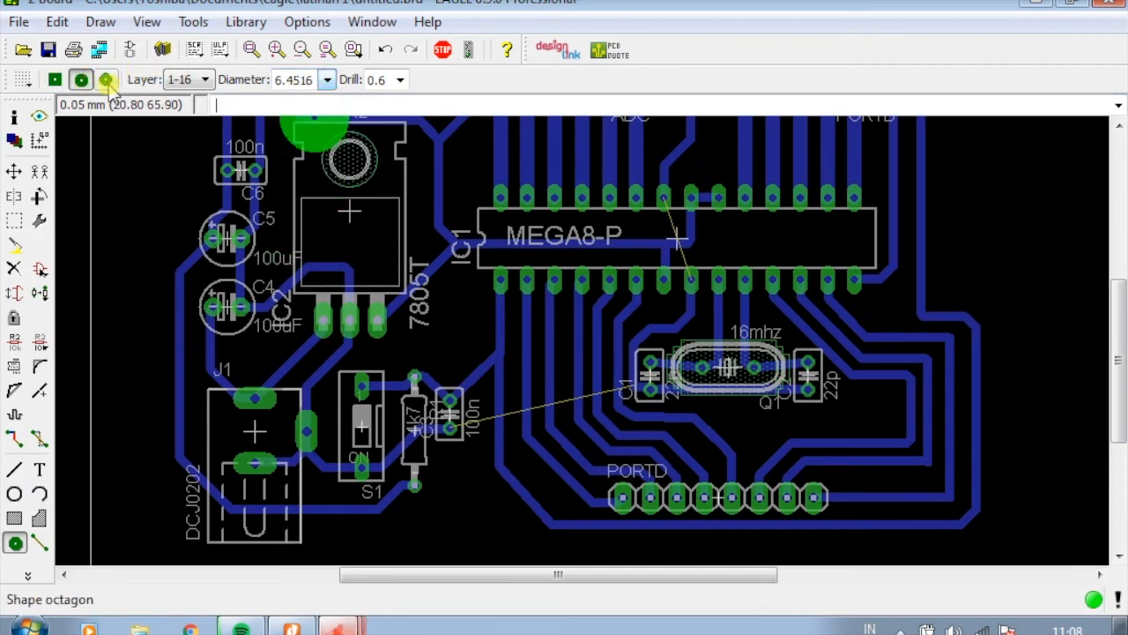
pyautogui.click(327, 79)
pyautogui.click(300, 198)
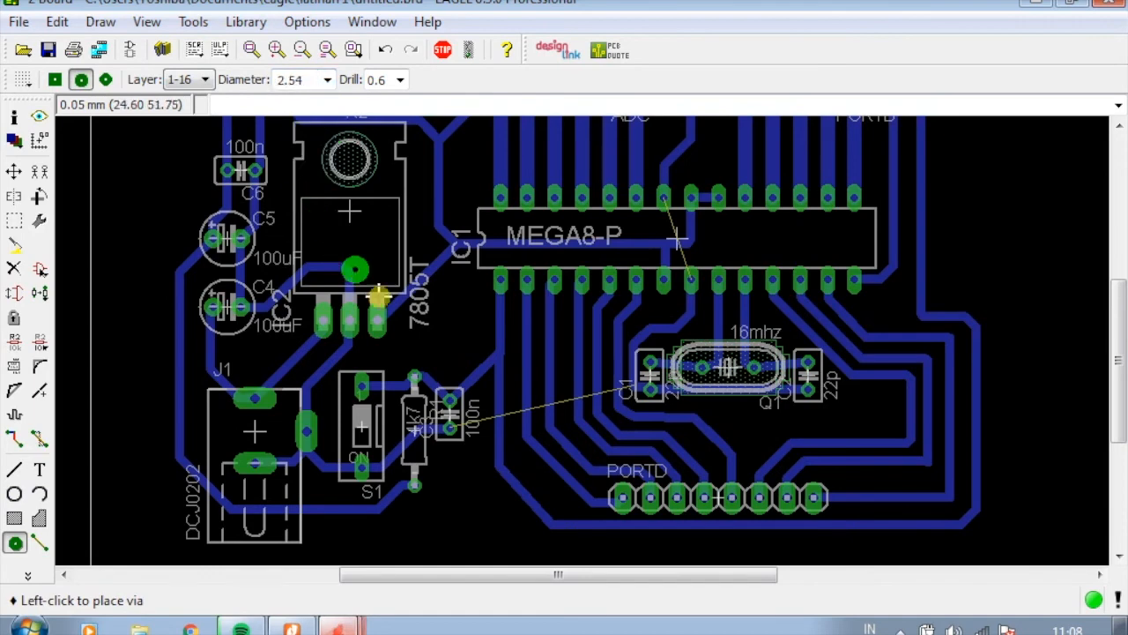
# Set the via drill to 0.9 after trying a drill of 1.3
pyautogui.scroll(3, 493, 529)
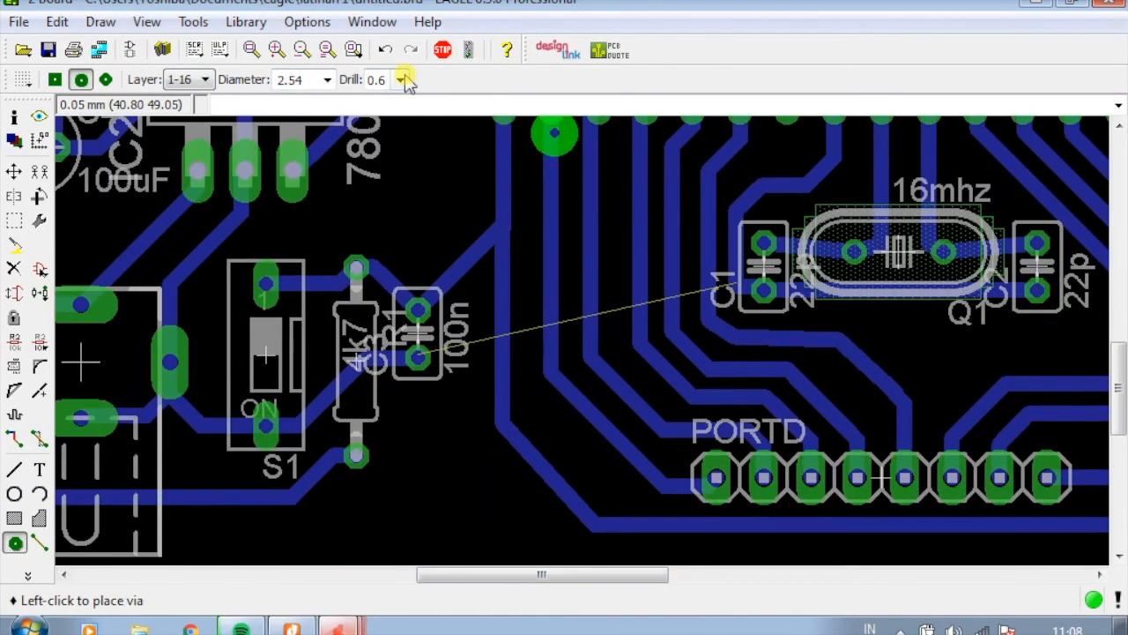
pyautogui.click(401, 79)
pyautogui.click(382, 217)
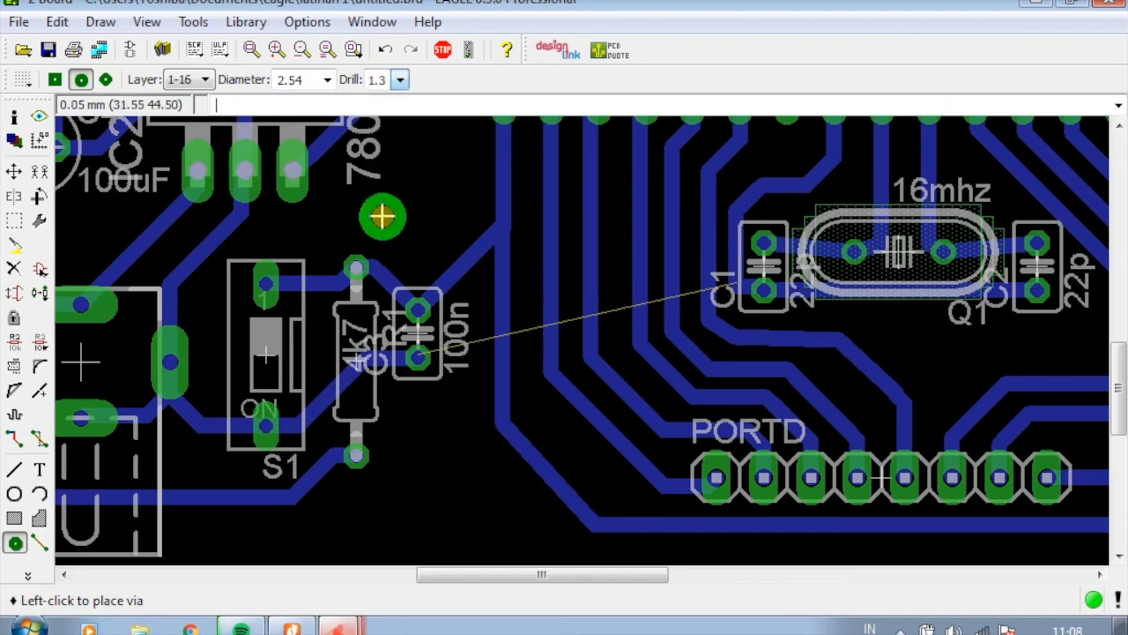
pyautogui.click(401, 79)
pyautogui.click(388, 160)
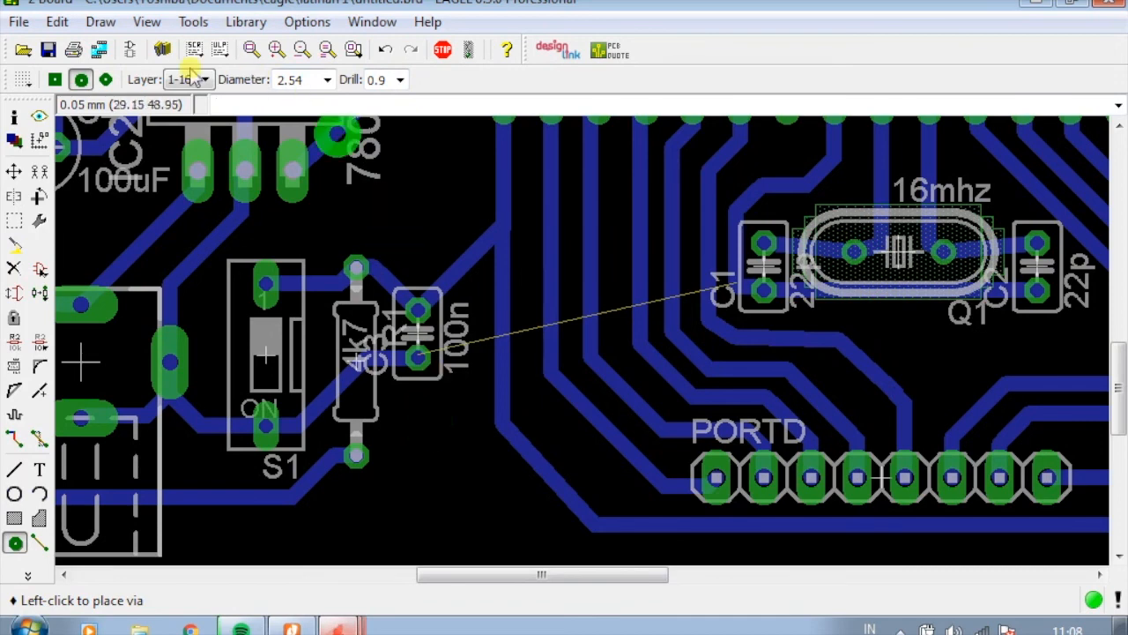
# Set the via diameter to 1.9304 and place one via below the 100n capacitor beside R1 and another below crystal Q1
pyautogui.click(328, 80)
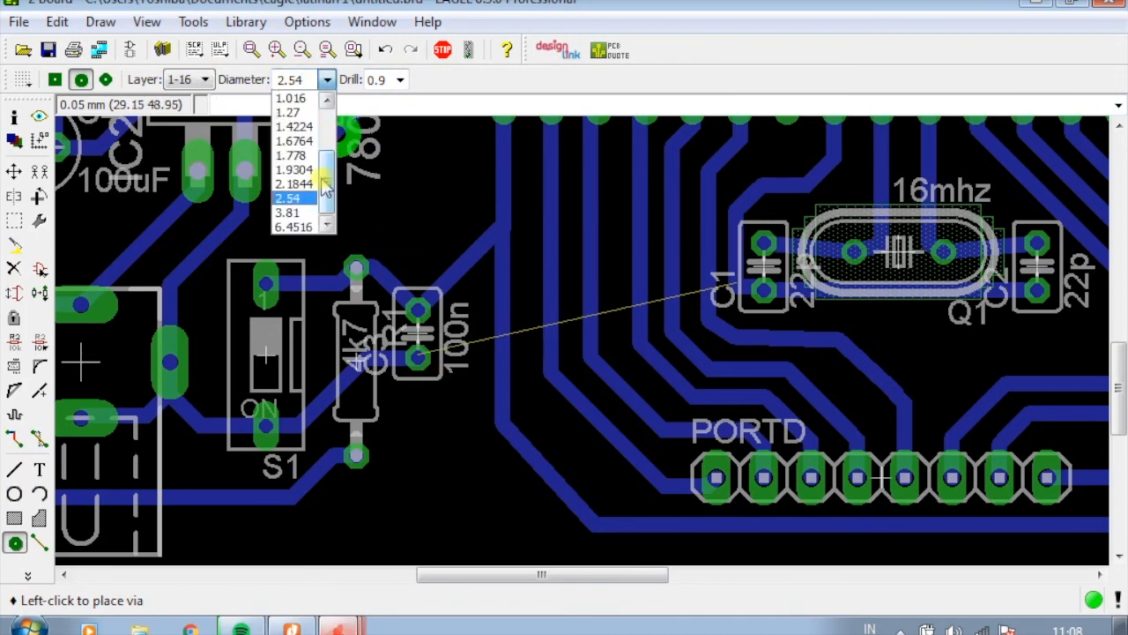
pyautogui.click(302, 170)
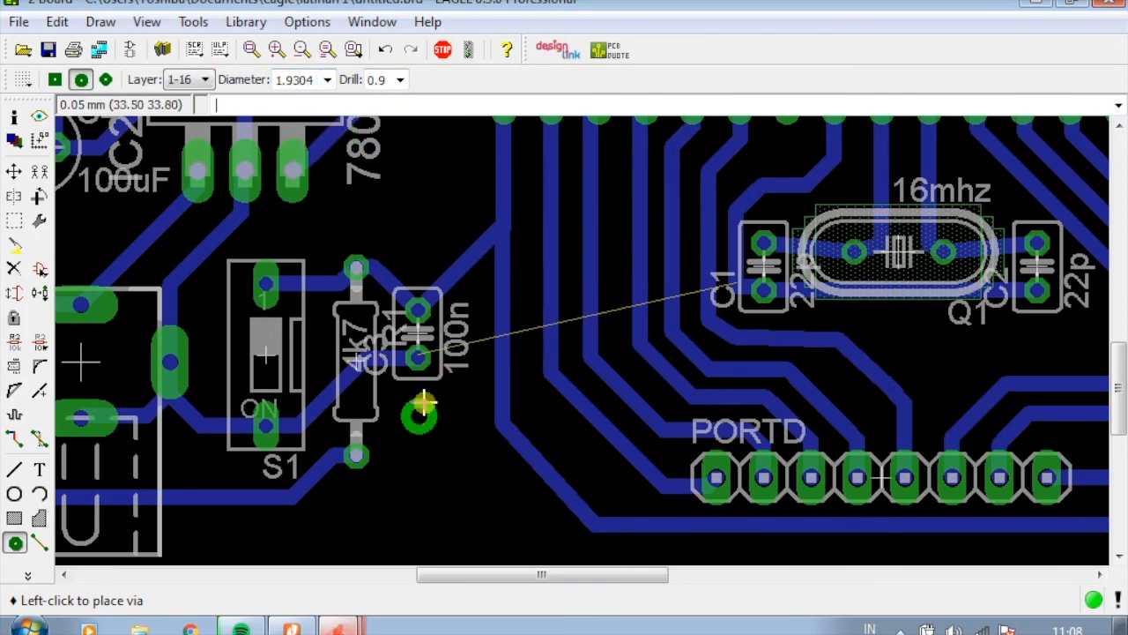
pyautogui.click(445, 416)
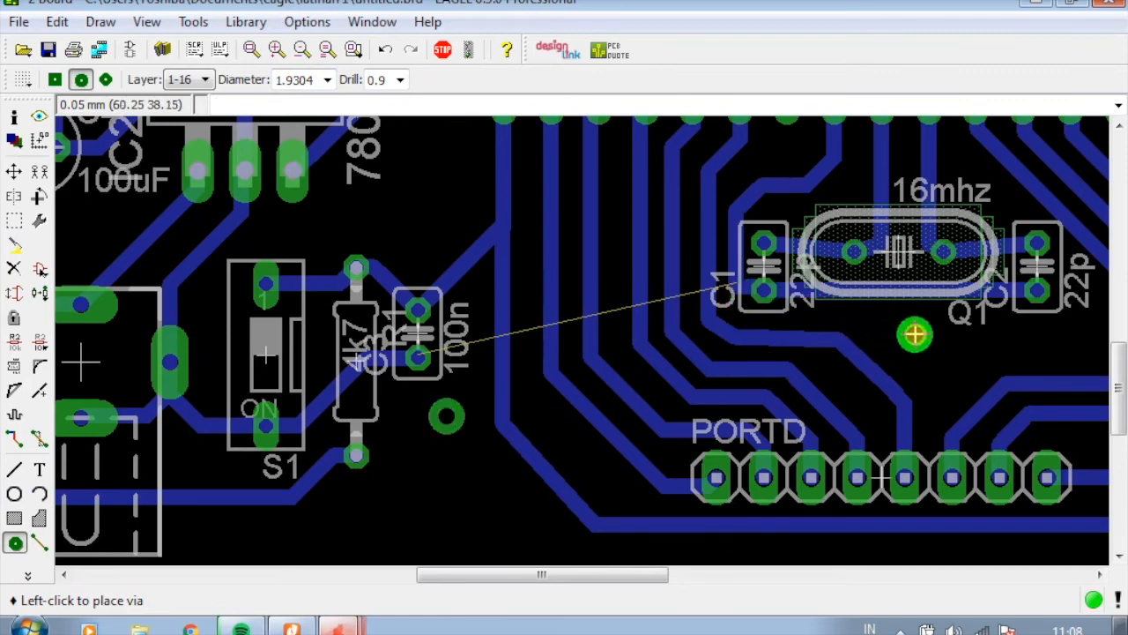
pyautogui.click(915, 334)
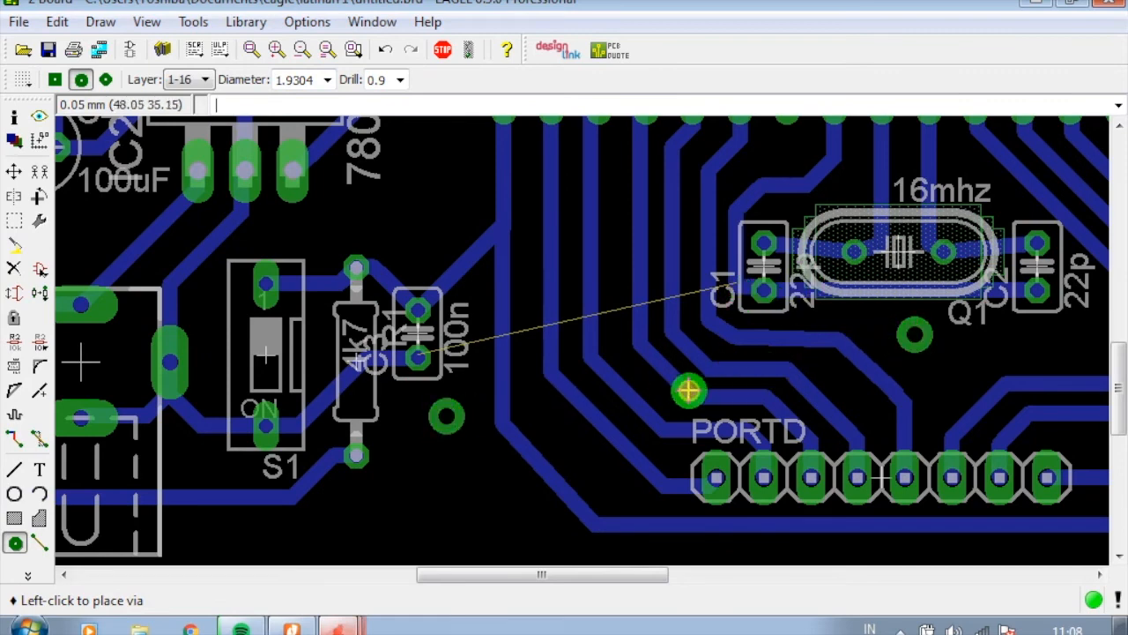
# Try to route GND from the lower pad of the 100n capacitor beside R1 to the nearby via
pyautogui.click(14, 438)
pyautogui.click(419, 366)
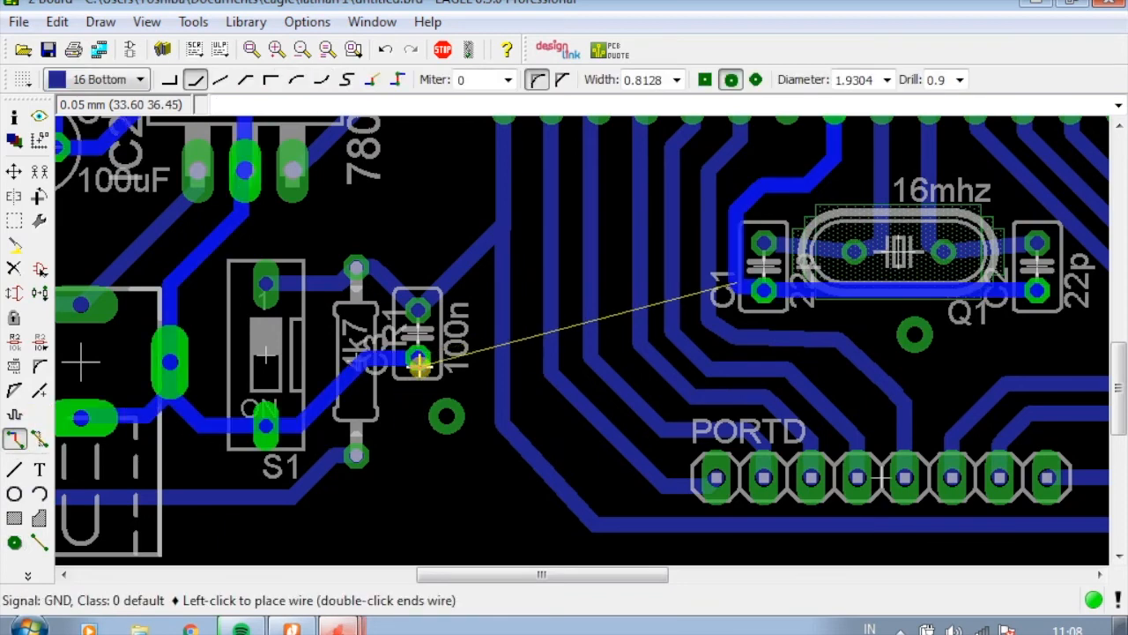
pyautogui.click(443, 416)
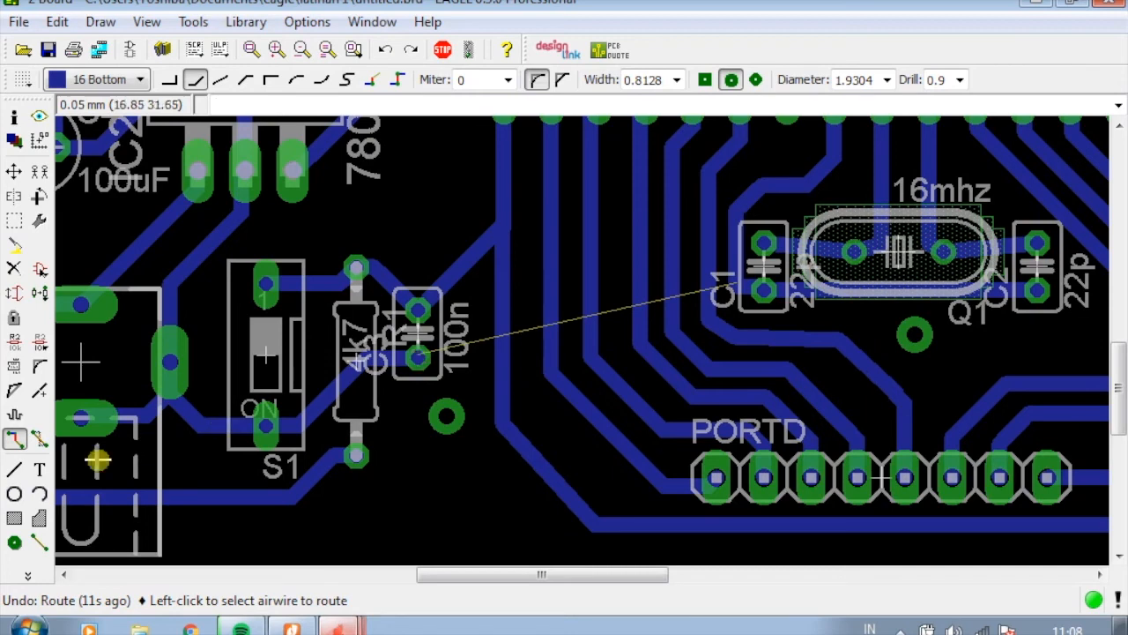
# Route GND on the bottom layer from the 100n capacitor's lower pad to its nearby via, and from C1's lower pad to the via below Q1
pyautogui.click(15, 440)
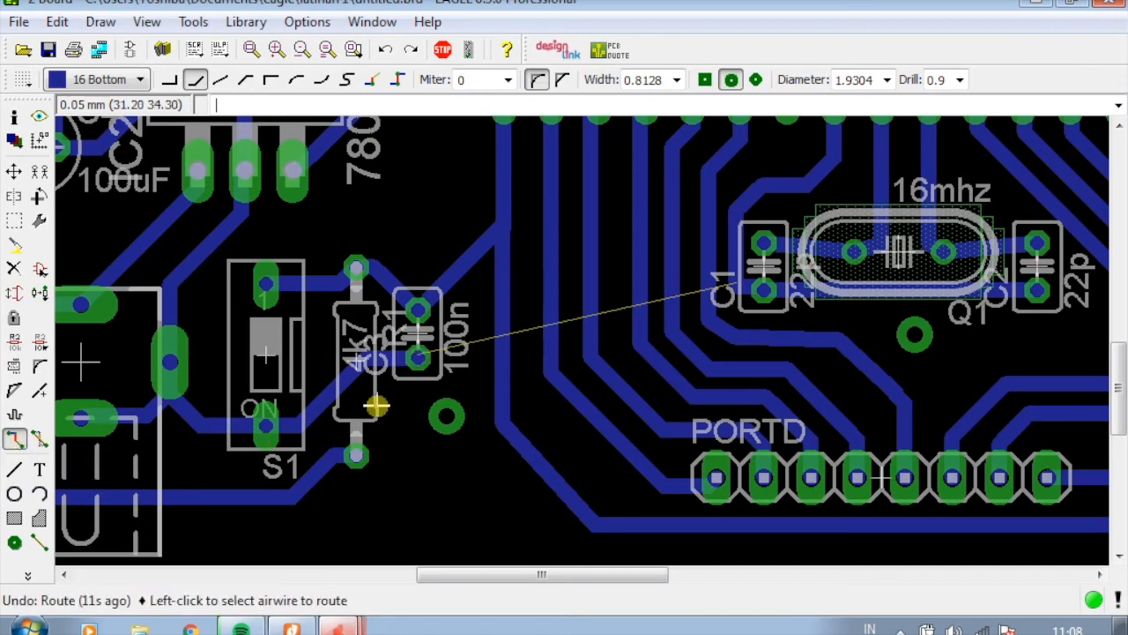
pyautogui.click(414, 357)
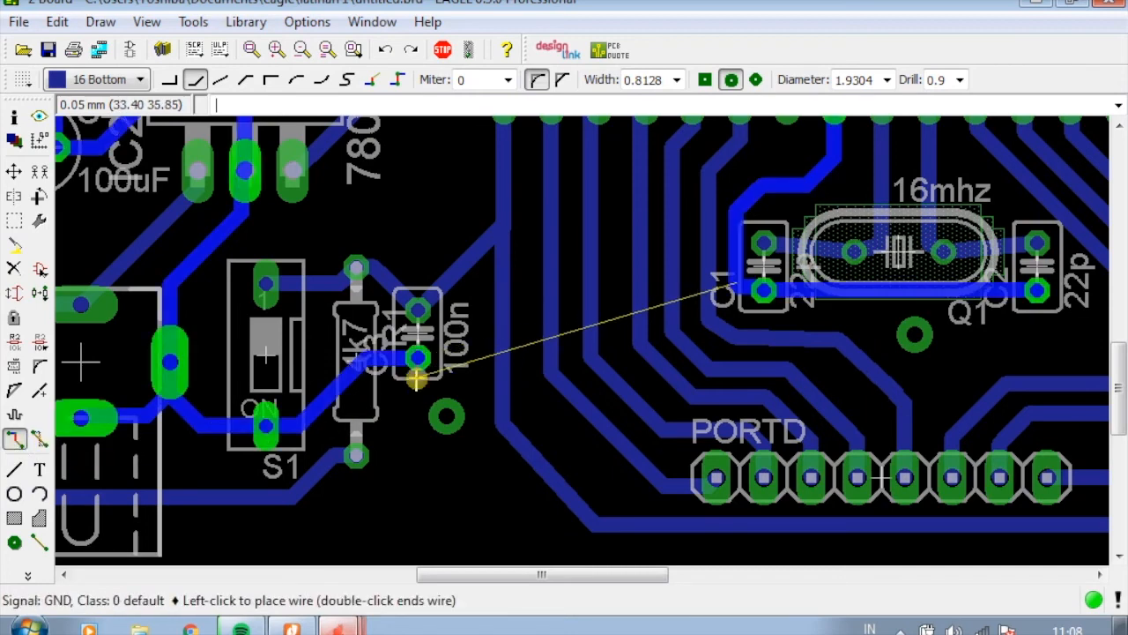
pyautogui.click(445, 415)
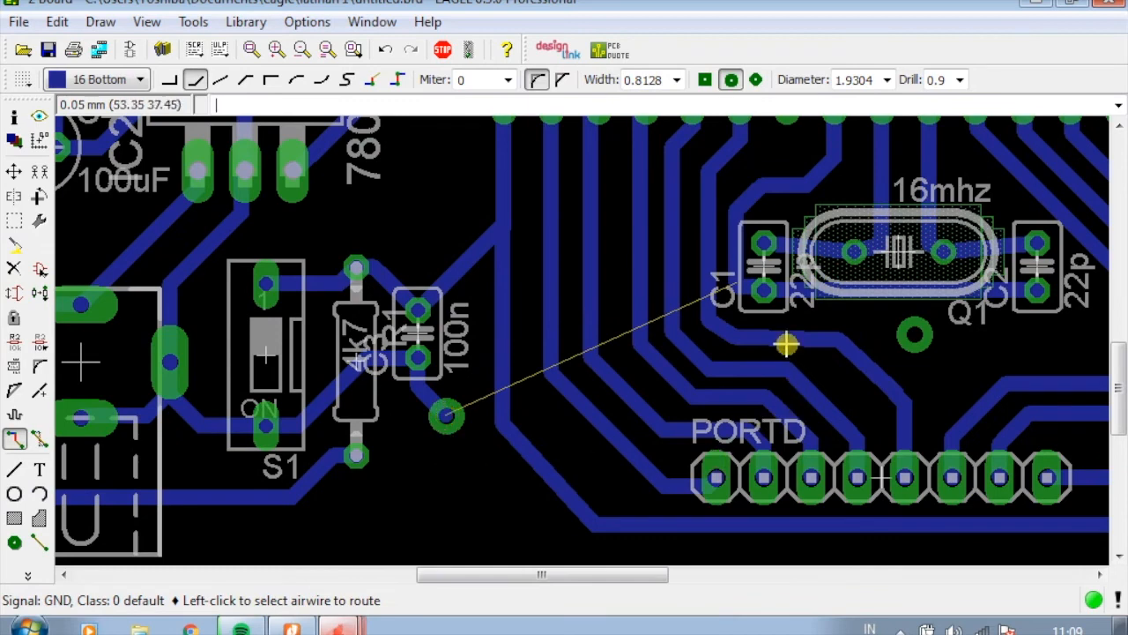
pyautogui.click(763, 291)
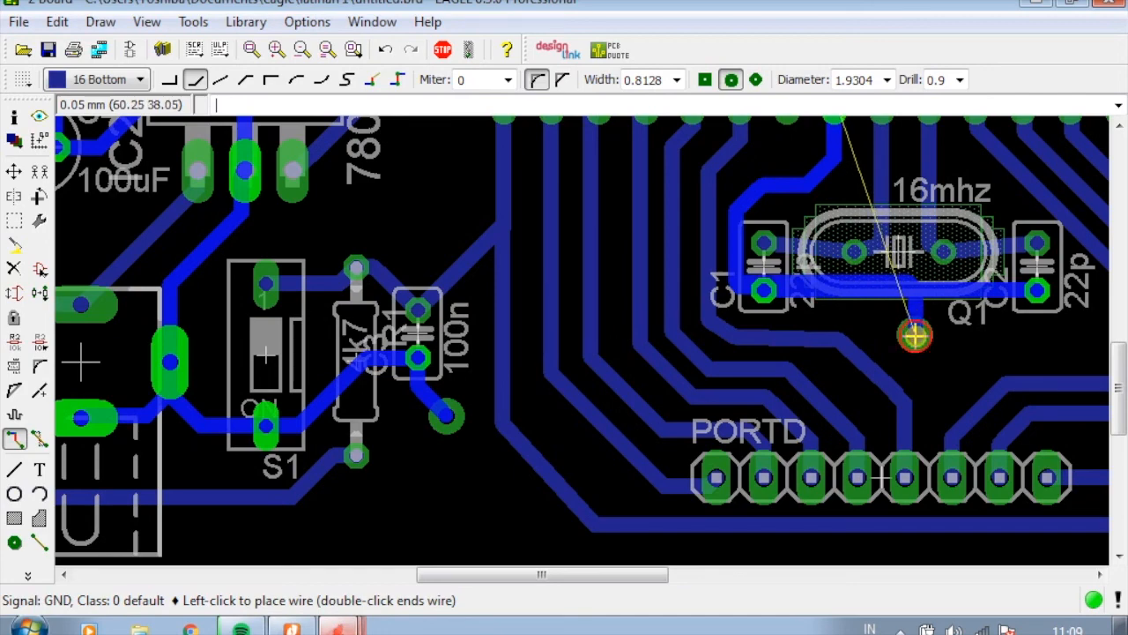
pyautogui.press('Escape')
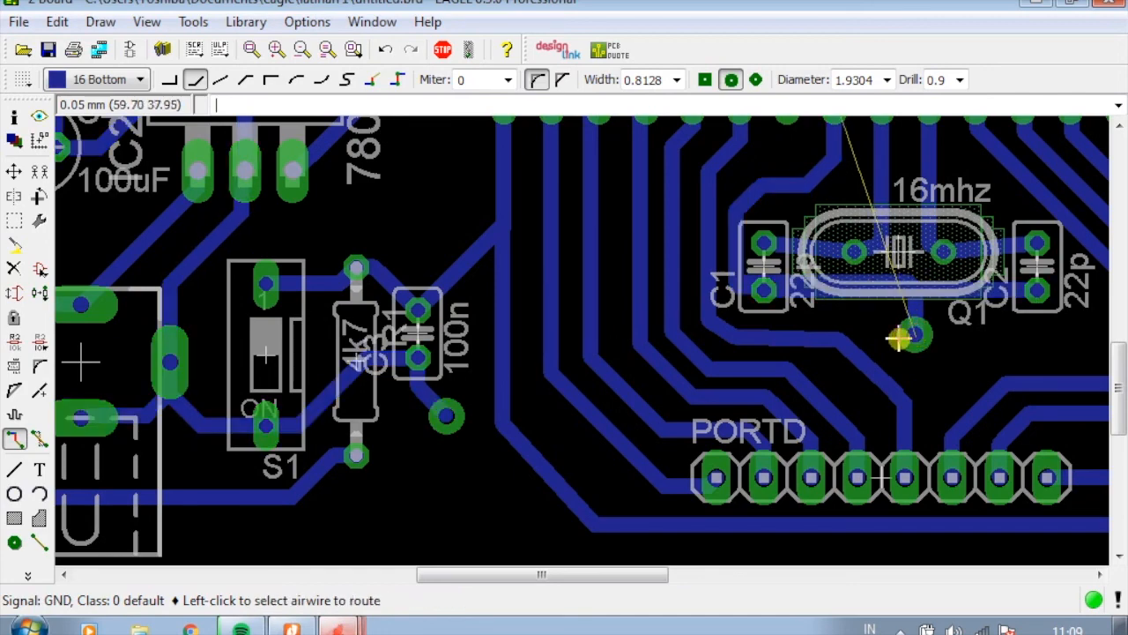
# Move the offset horizontal GND segment under Q1 down into line with C1's lower pad
pyautogui.click(14, 171)
pyautogui.scroll(1, 904, 242)
pyautogui.scroll(1, 951, 271)
pyautogui.click(825, 310)
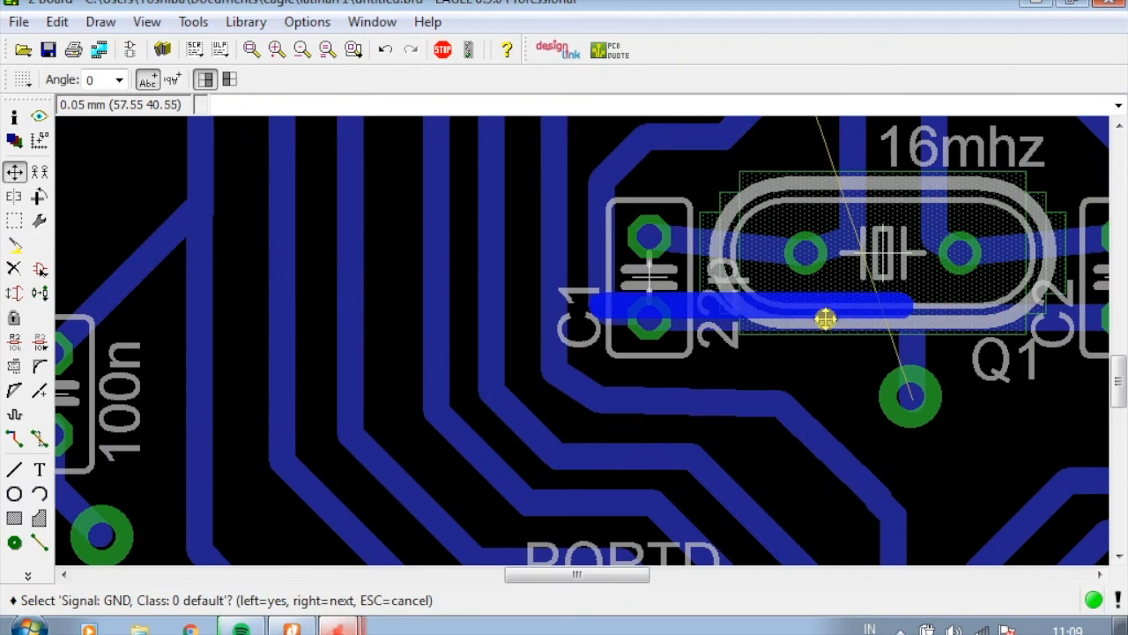
pyautogui.click(824, 318)
pyautogui.click(823, 322)
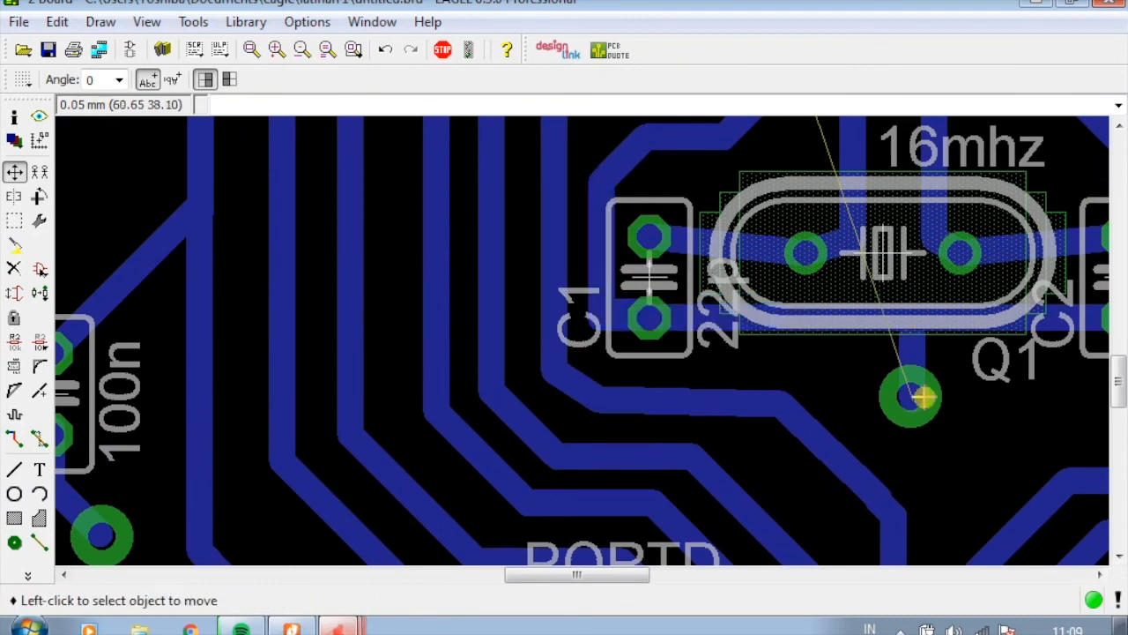
# Route GND on layer 1 Top from the via below Q1 to the via below the 100n capacitor beside R1
pyautogui.scroll(-3, 784, 387)
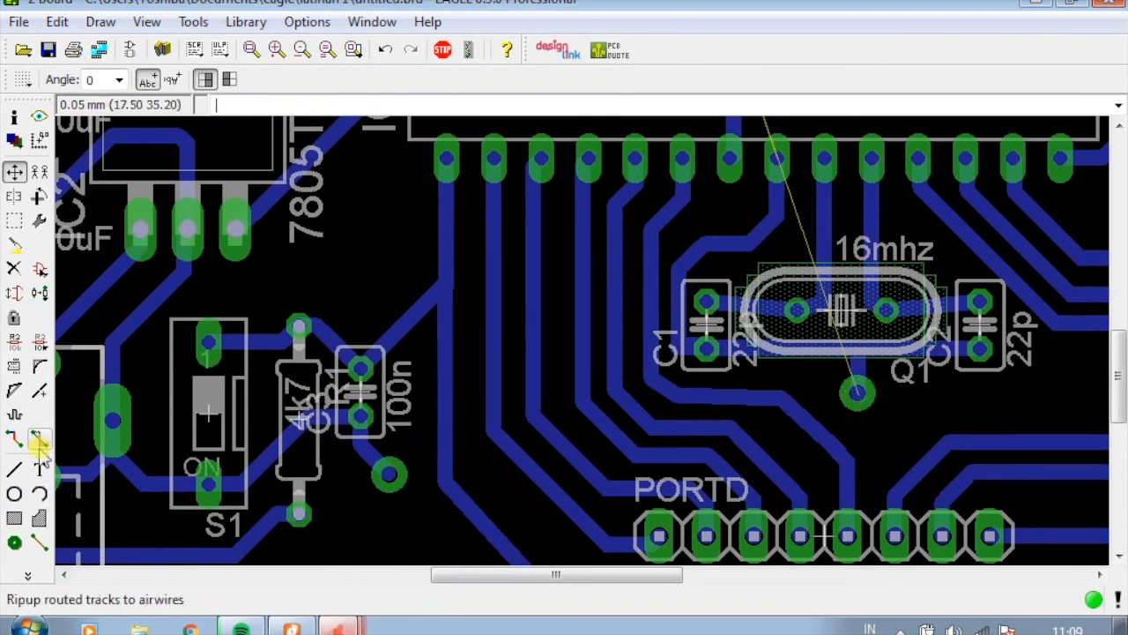
pyautogui.click(14, 440)
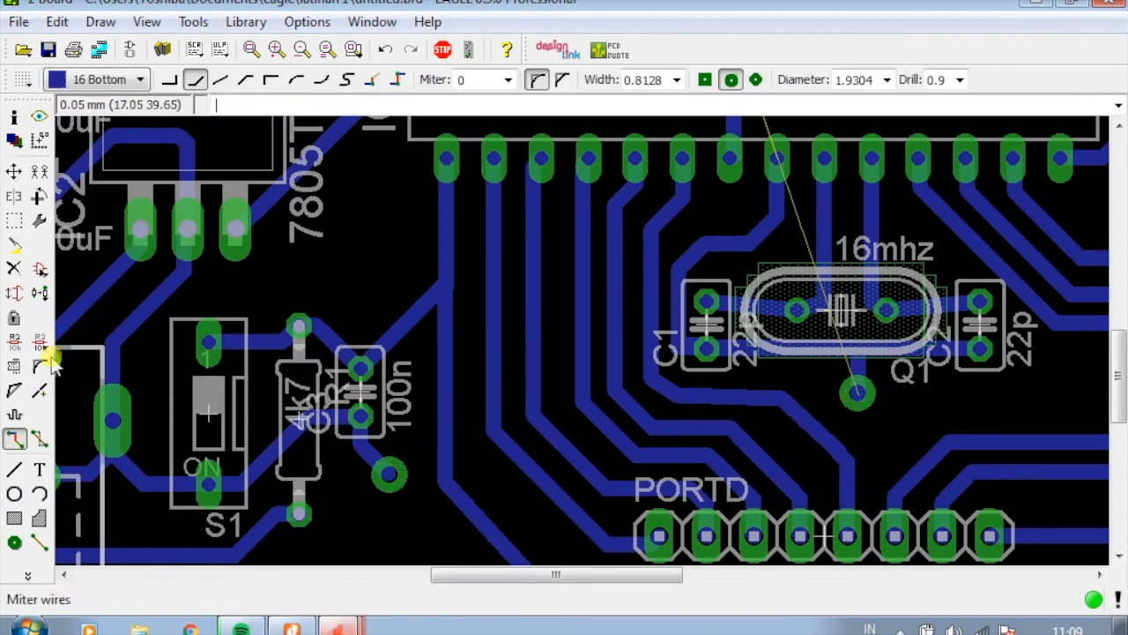
pyautogui.click(855, 391)
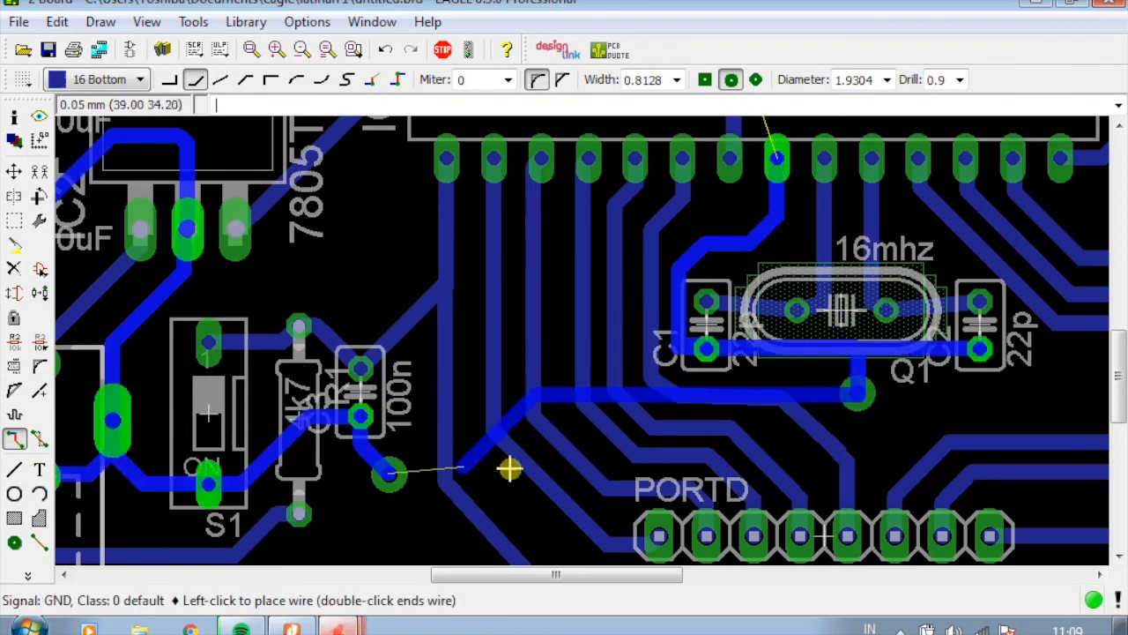
pyautogui.click(394, 480)
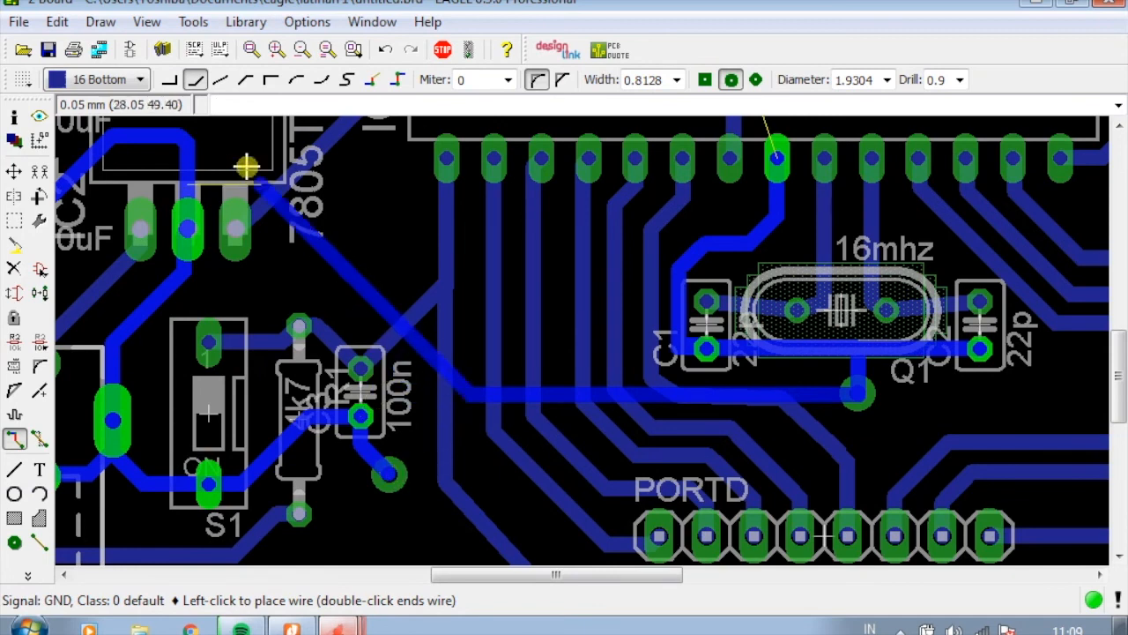
pyautogui.click(119, 79)
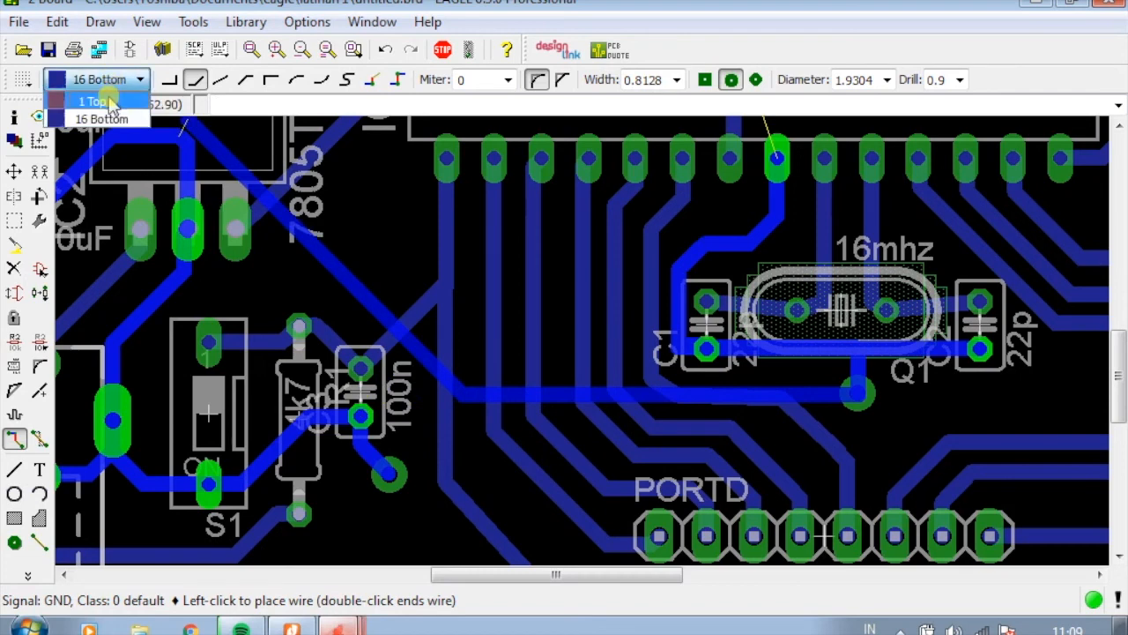
pyautogui.click(112, 104)
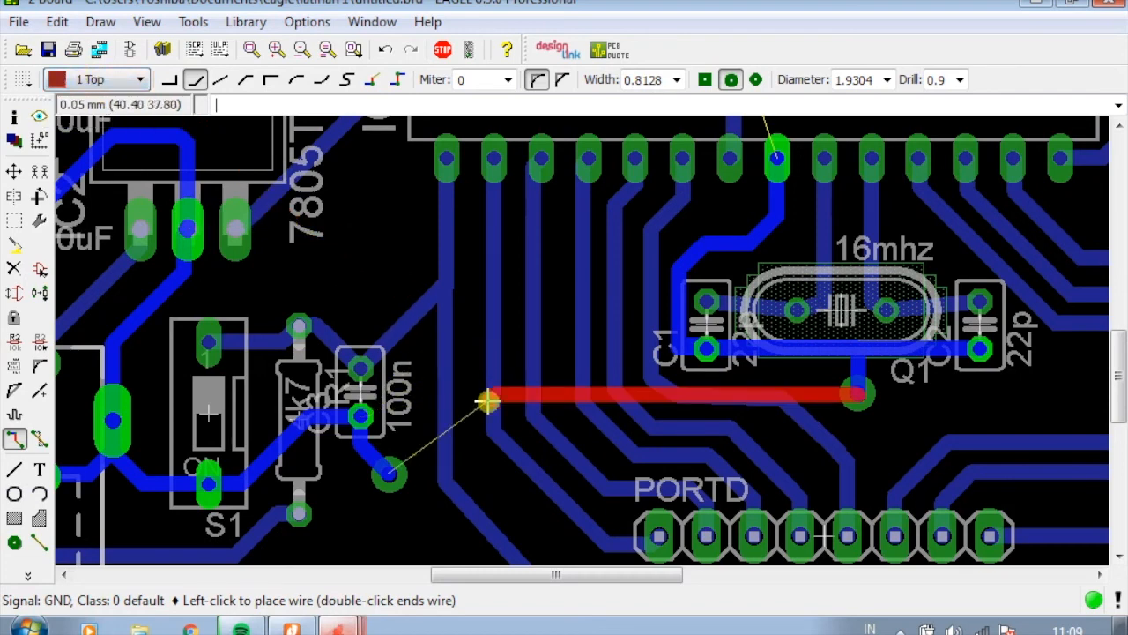
pyautogui.click(389, 476)
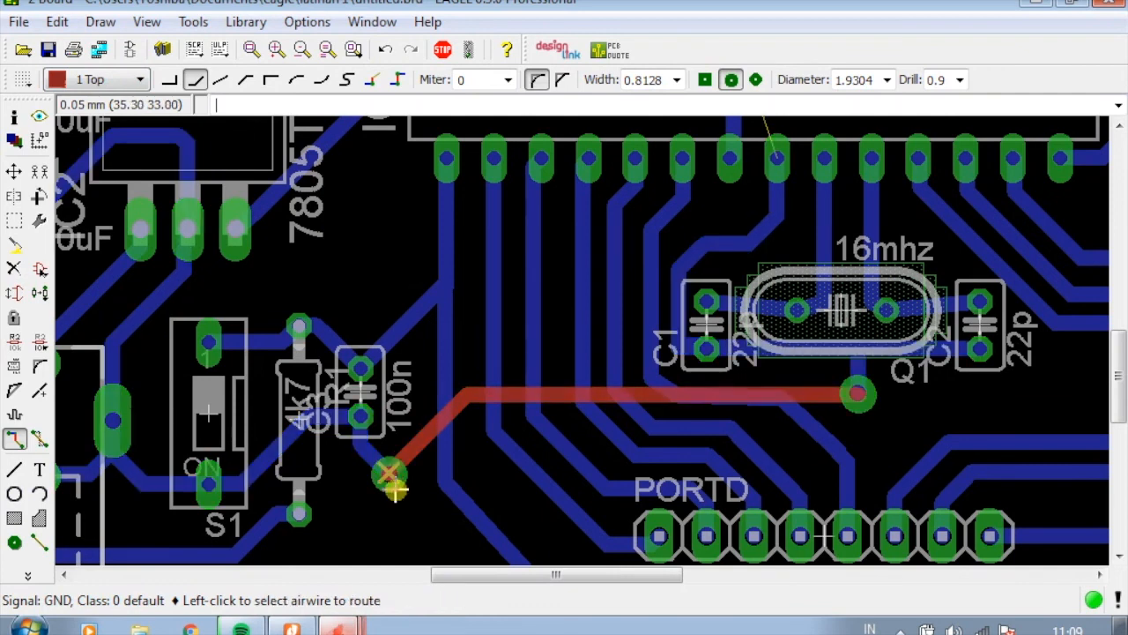
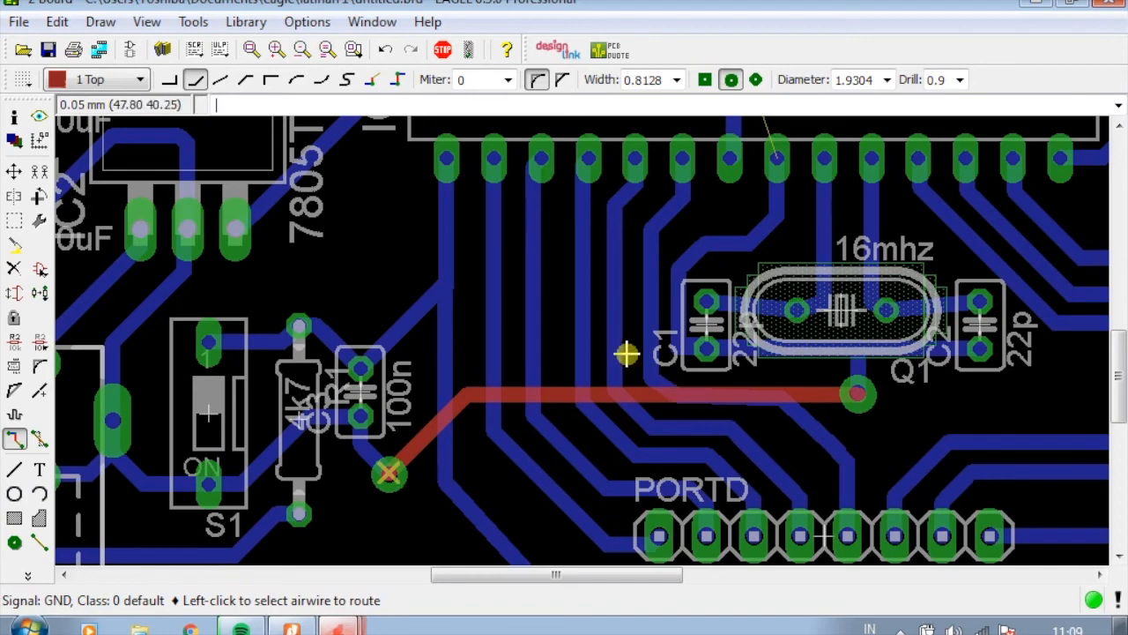
pyautogui.scroll(-2, 839, 433)
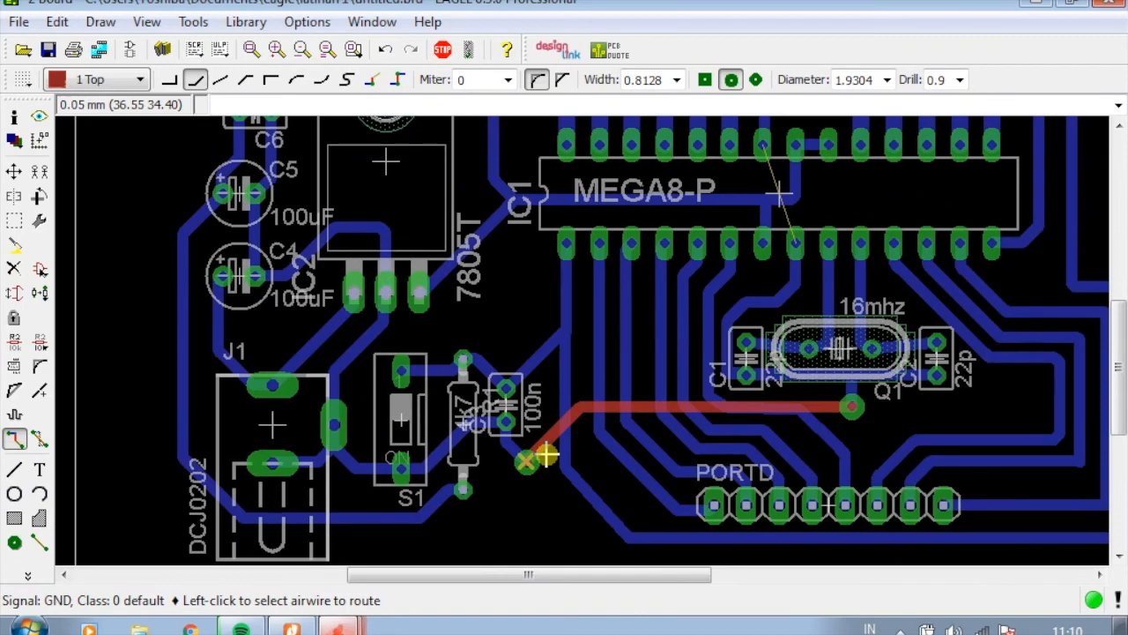
pyautogui.scroll(-2, 793, 436)
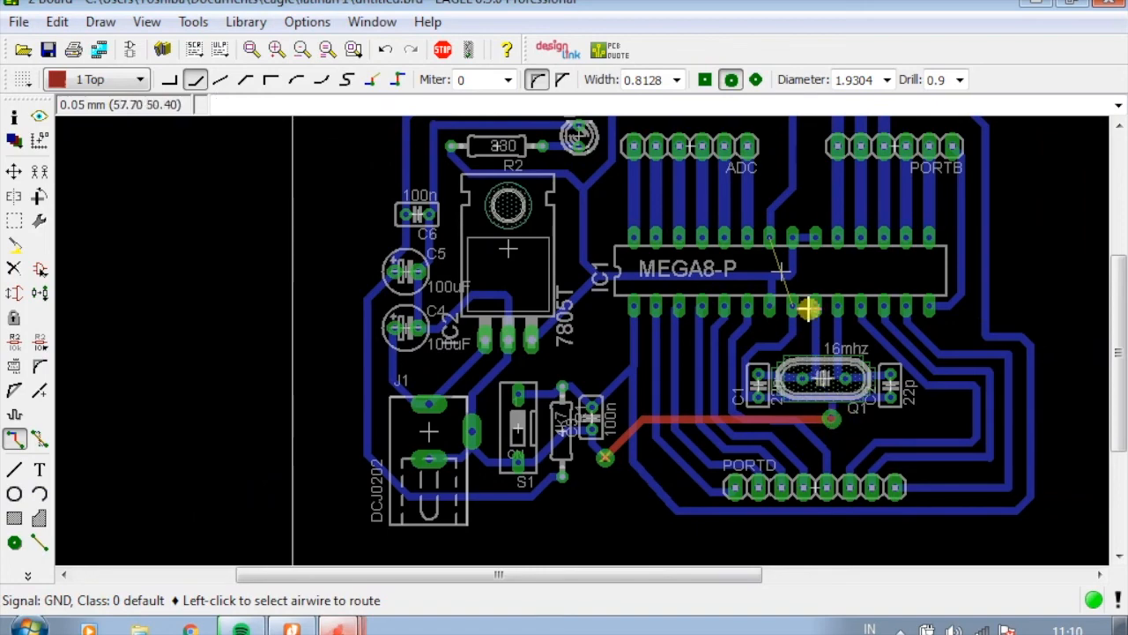
# Route GND on layer 16 Bottom from DOWNLOADER's leftmost pad around the outside of LED1, C6, C5, C4 and J1 to the via below the 100n capacitor
pyautogui.scroll(-1, 798, 331)
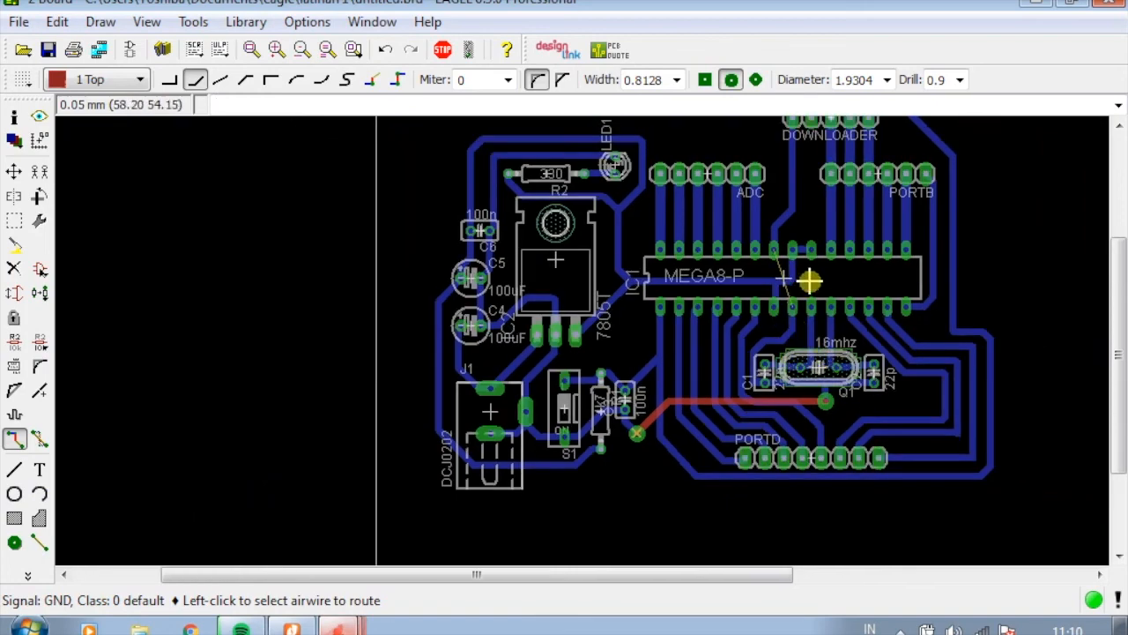
pyautogui.scroll(2, 806, 279)
pyautogui.scroll(1, 806, 291)
pyautogui.scroll(-2, 789, 319)
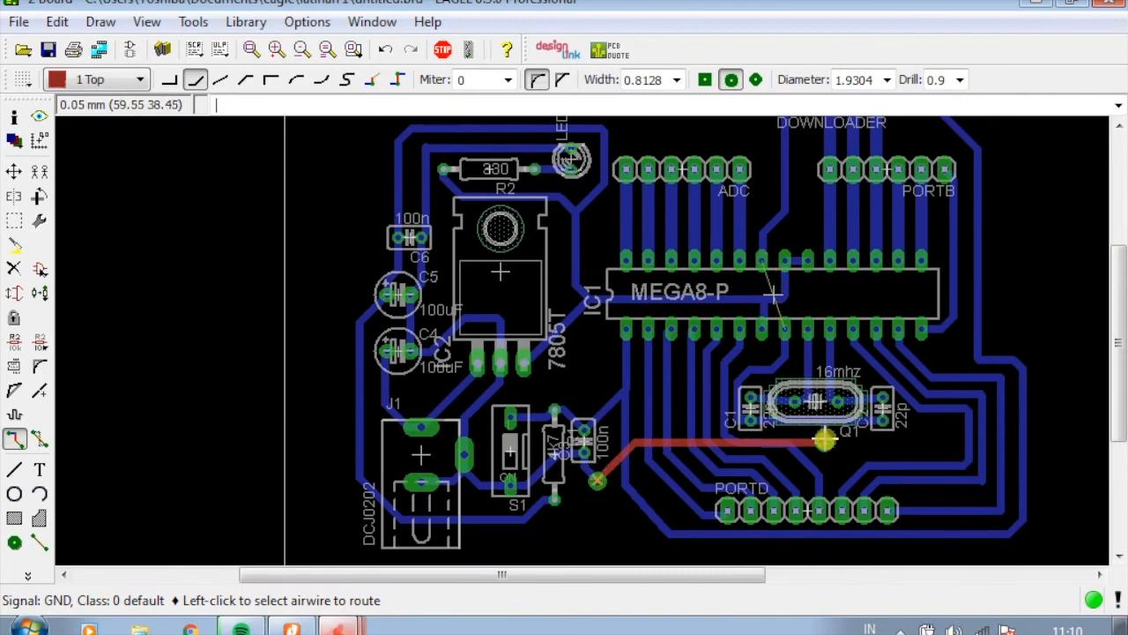
pyautogui.scroll(-1, 783, 310)
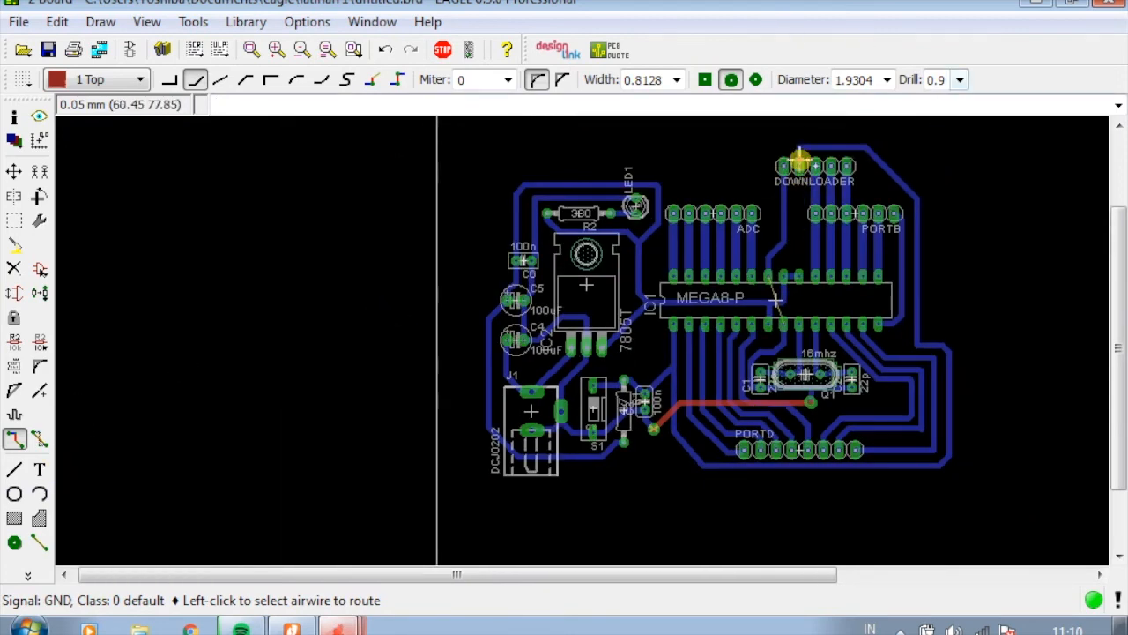
pyautogui.scroll(1, 787, 168)
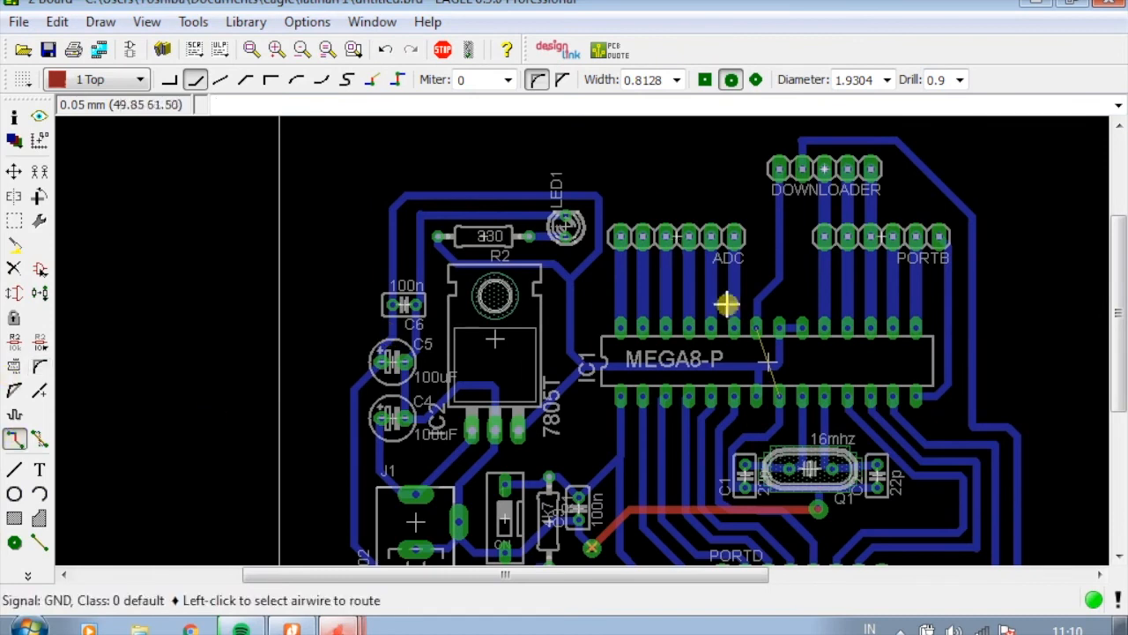
pyautogui.click(755, 329)
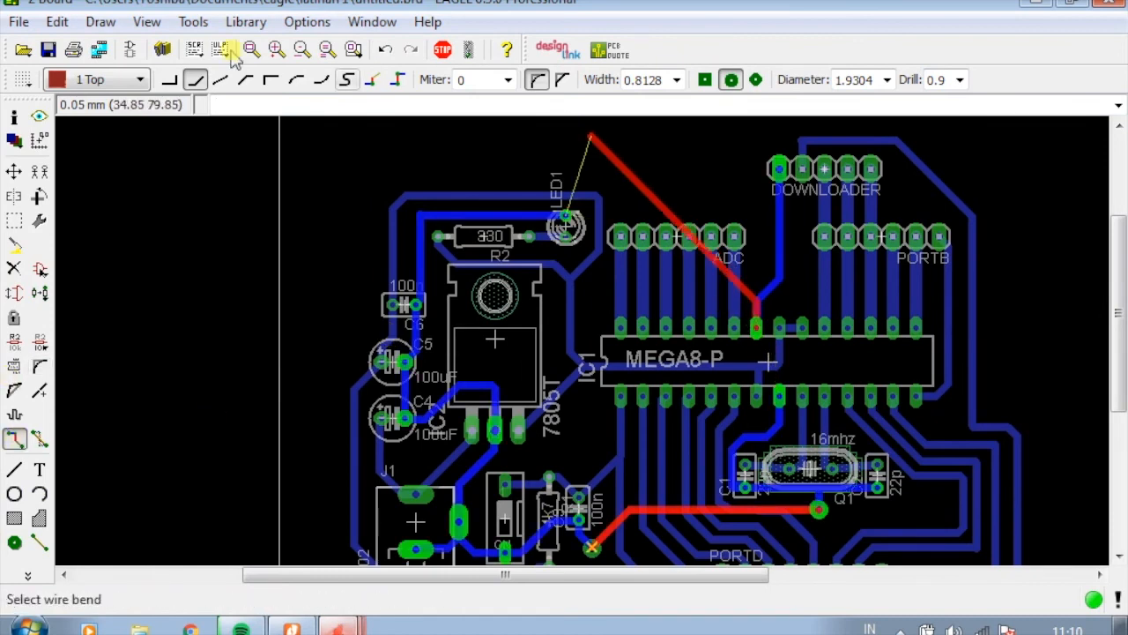
pyautogui.click(57, 79)
pyautogui.click(79, 118)
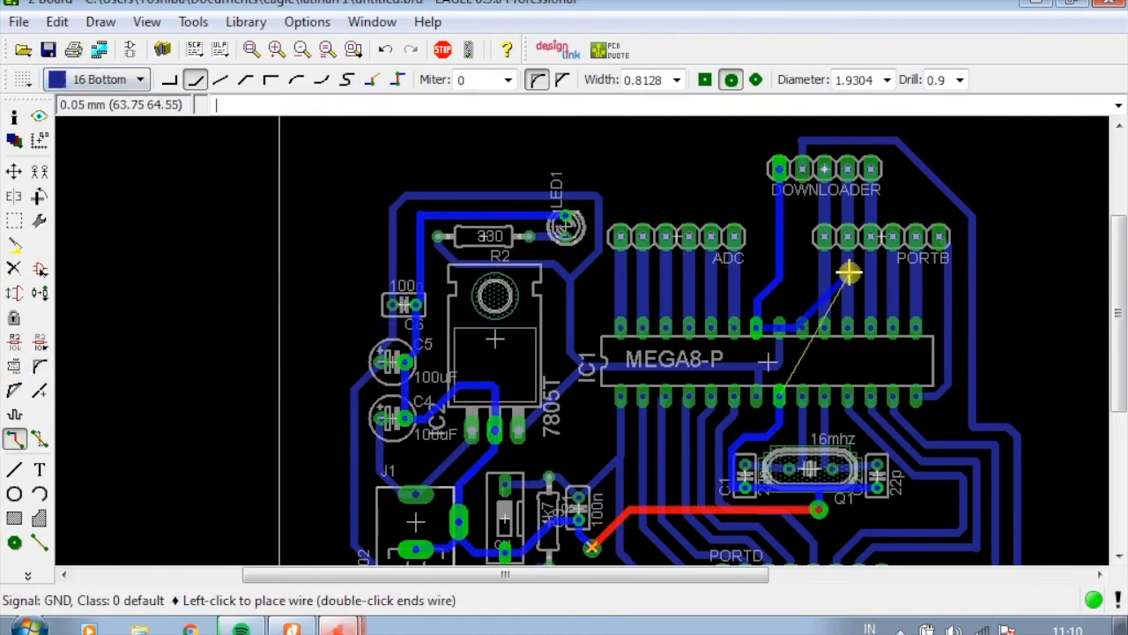
pyautogui.scroll(2, 782, 297)
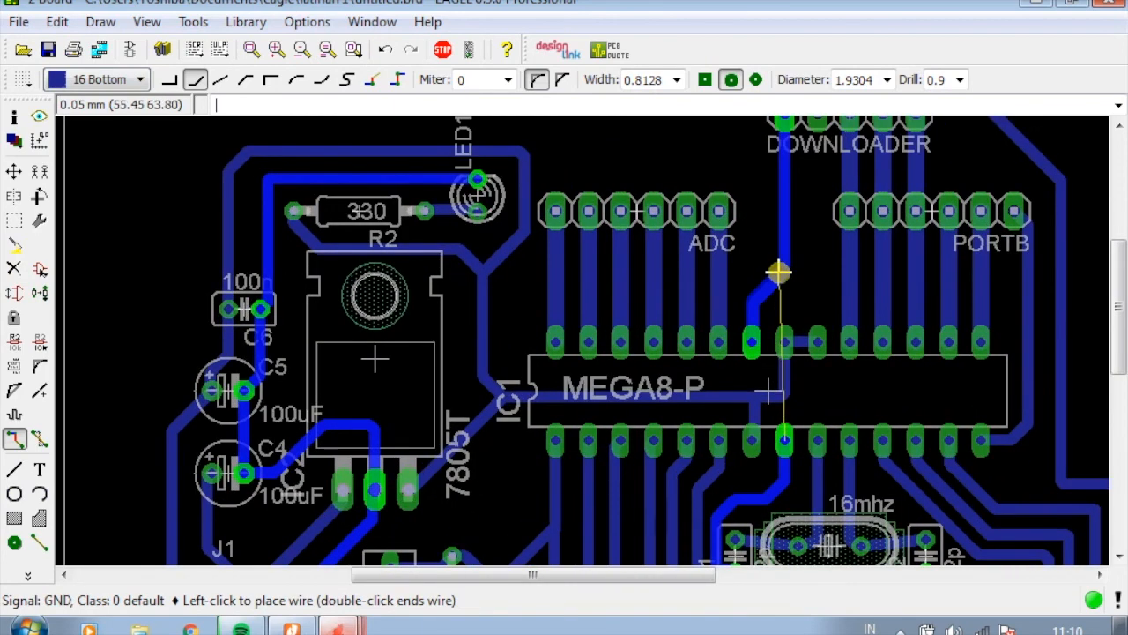
pyautogui.scroll(-3, 781, 272)
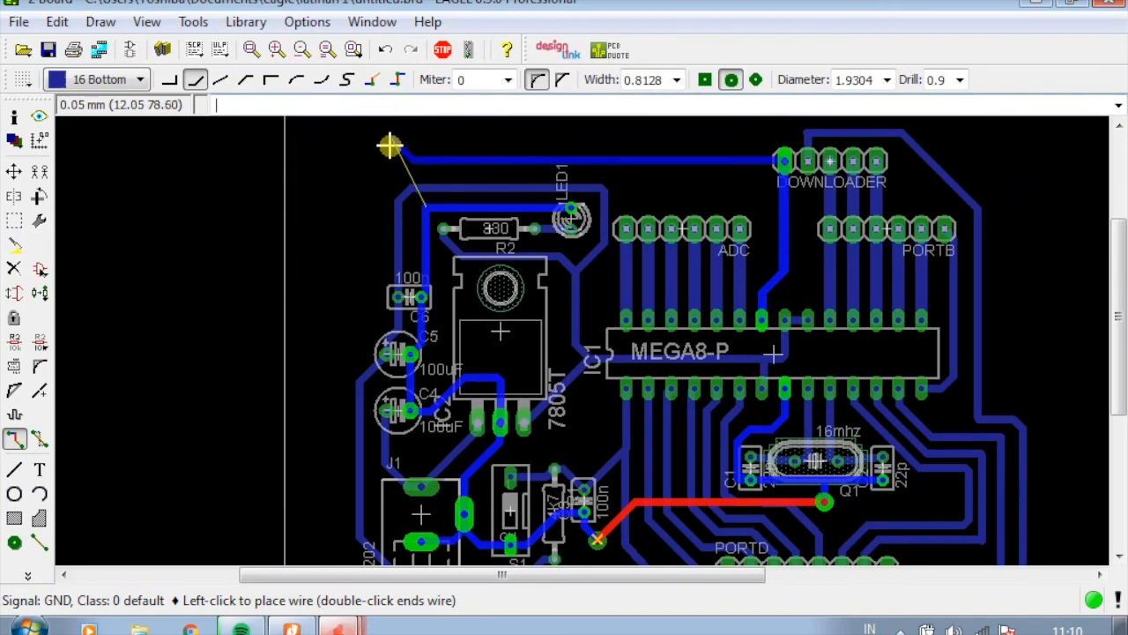
pyautogui.scroll(-2, 349, 231)
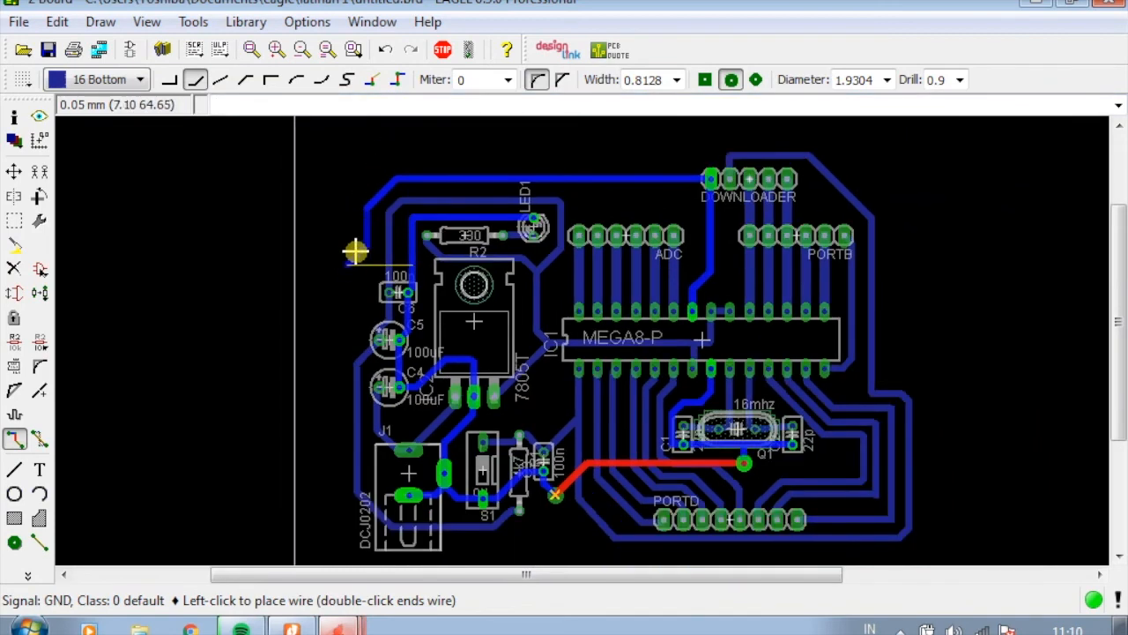
pyautogui.scroll(2, 364, 230)
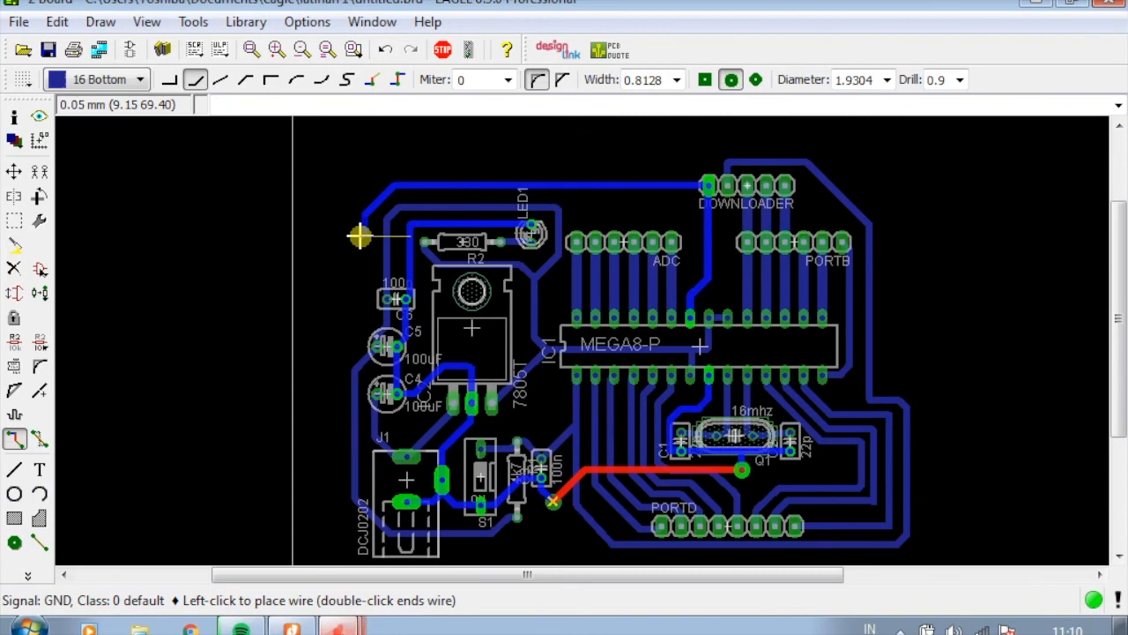
pyautogui.click(340, 345)
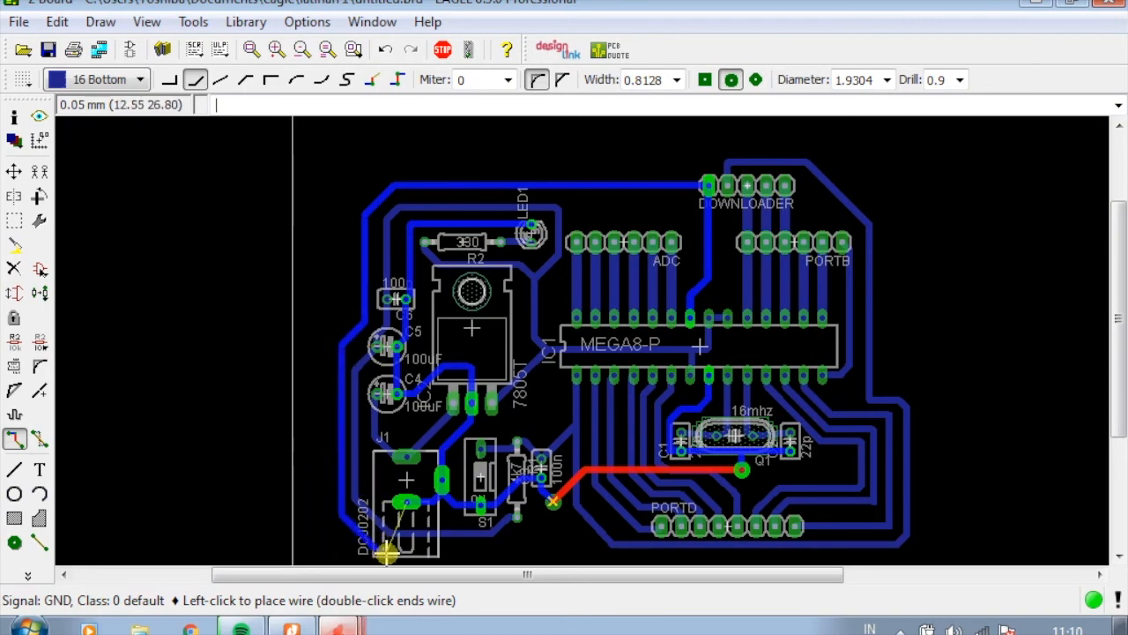
pyautogui.scroll(3, 550, 540)
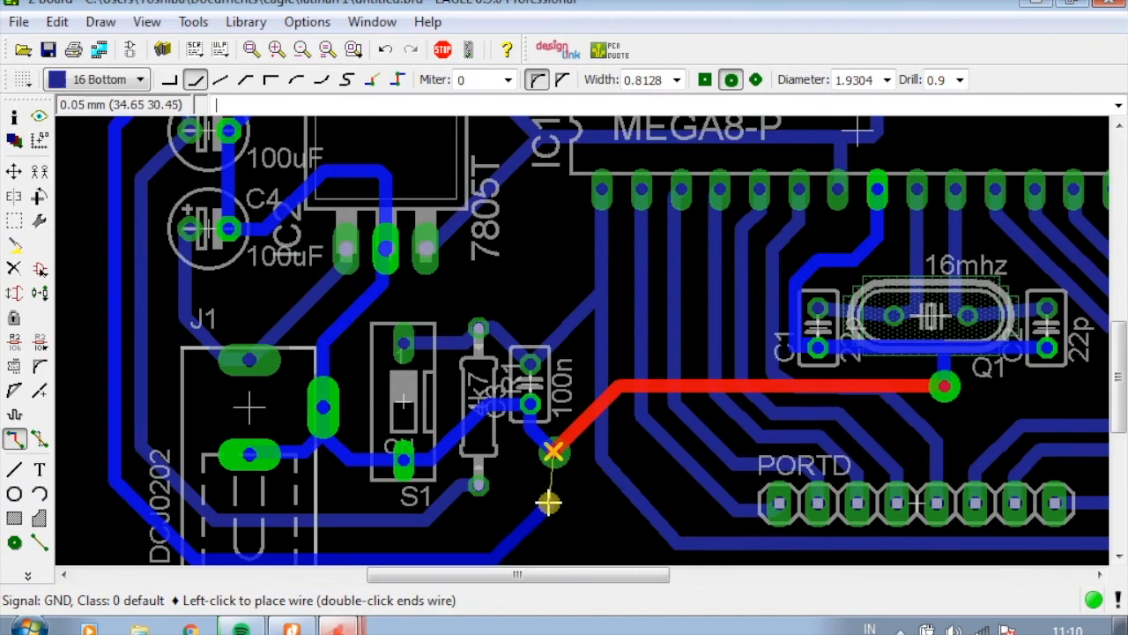
pyautogui.click(555, 452)
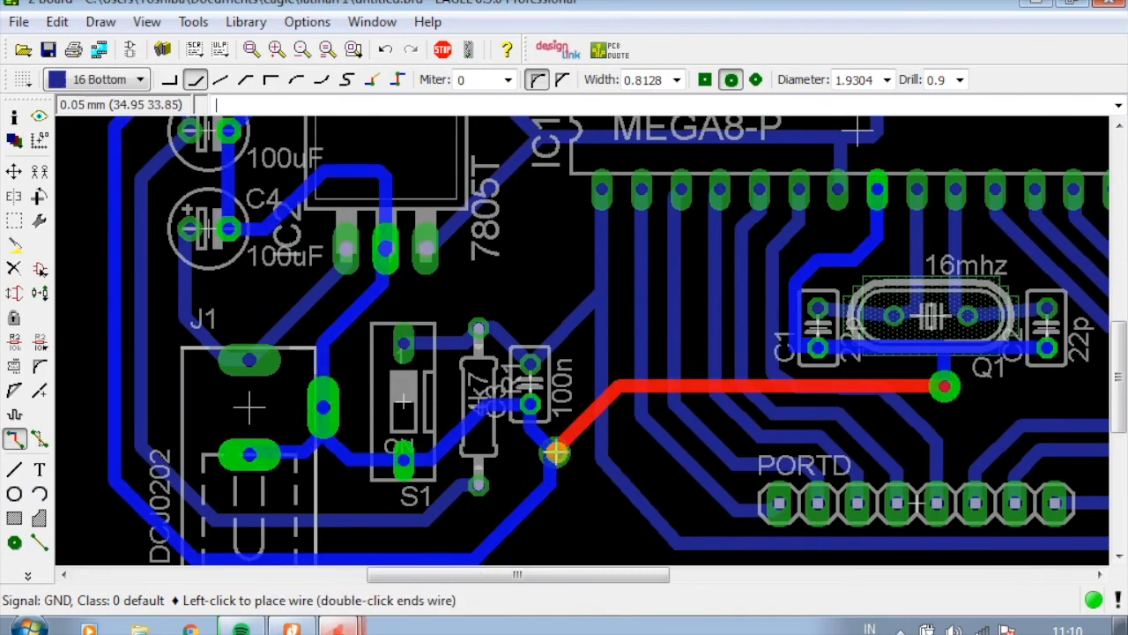
# Display only layer 19 Unrouted and check the whole board for remaining airwires
pyautogui.scroll(-5, 551, 511)
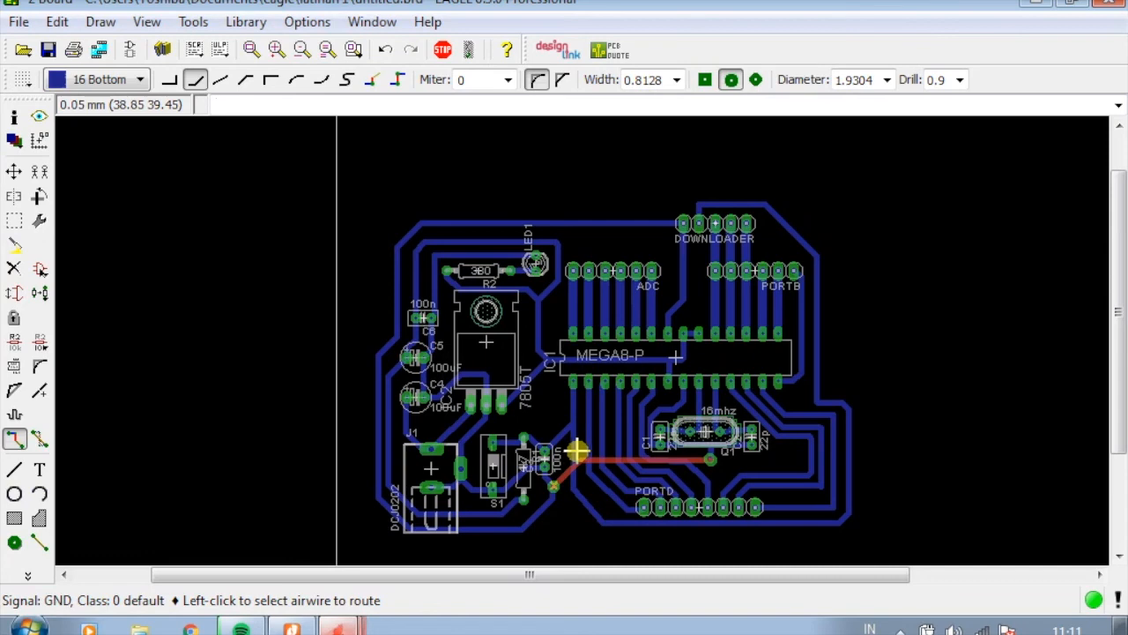
pyautogui.scroll(-2, 868, 432)
pyautogui.scroll(2, 874, 430)
pyautogui.scroll(-1, 801, 297)
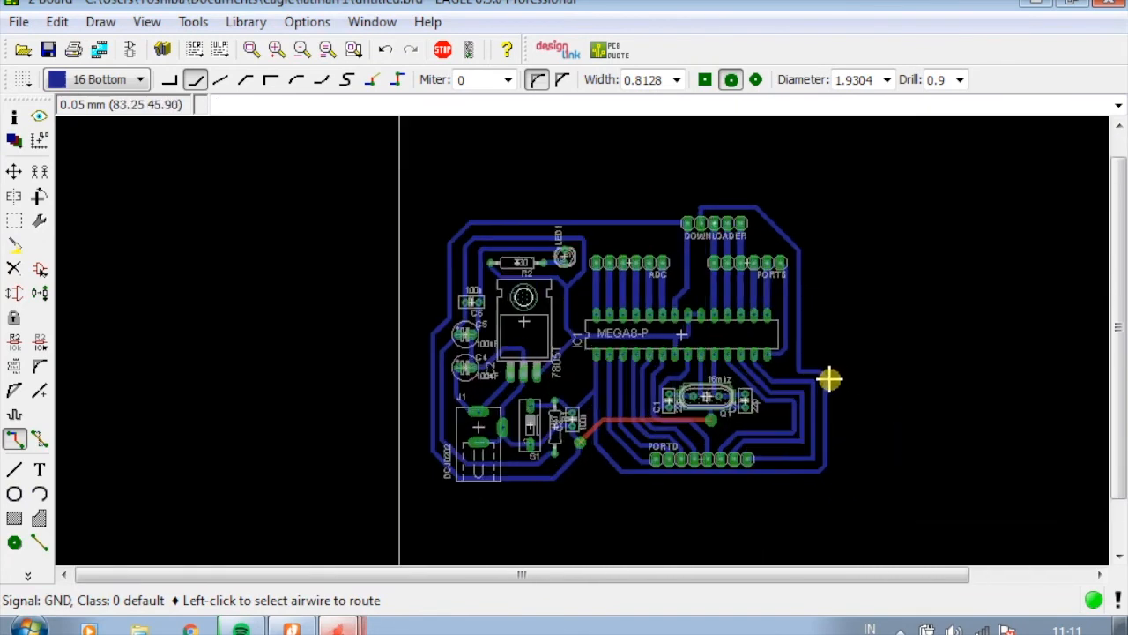
pyautogui.scroll(1, 830, 378)
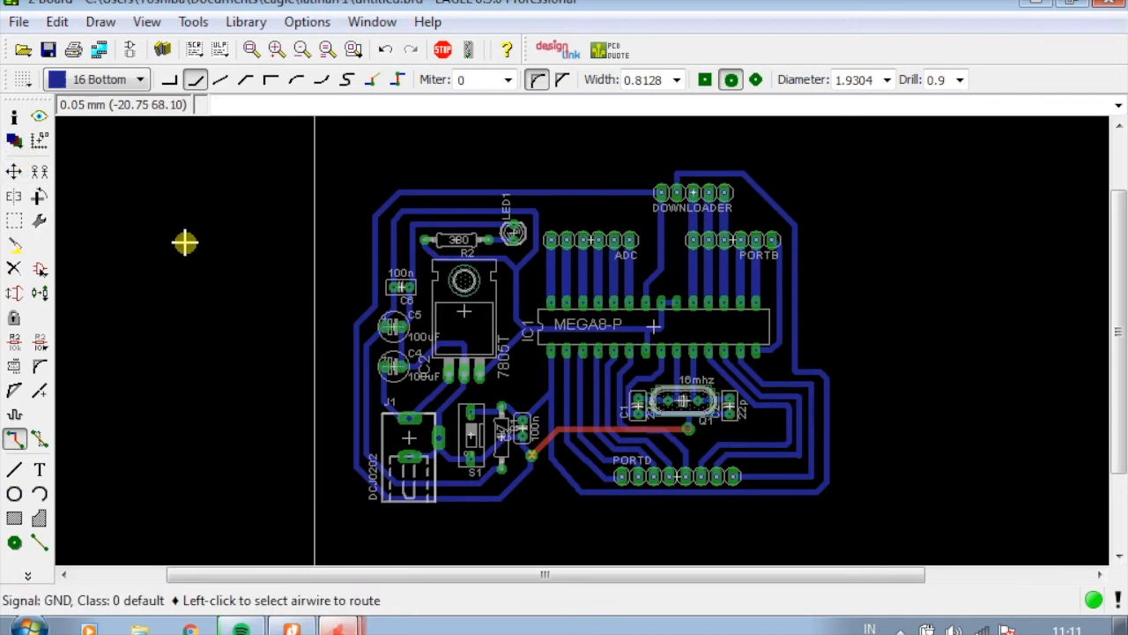
pyautogui.click(15, 144)
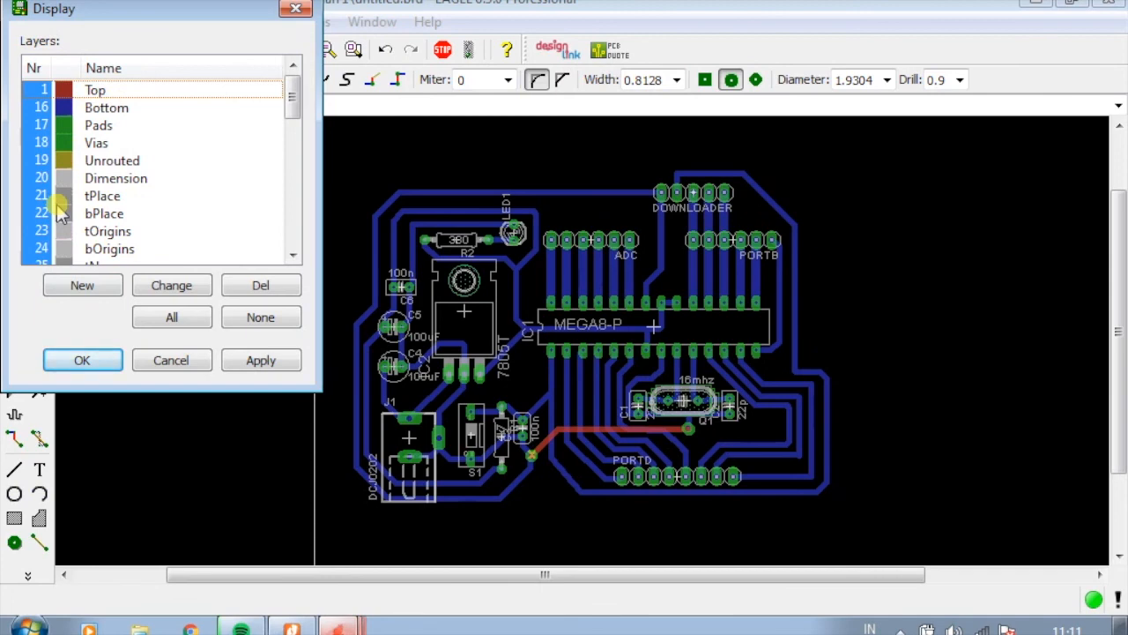
pyautogui.click(260, 317)
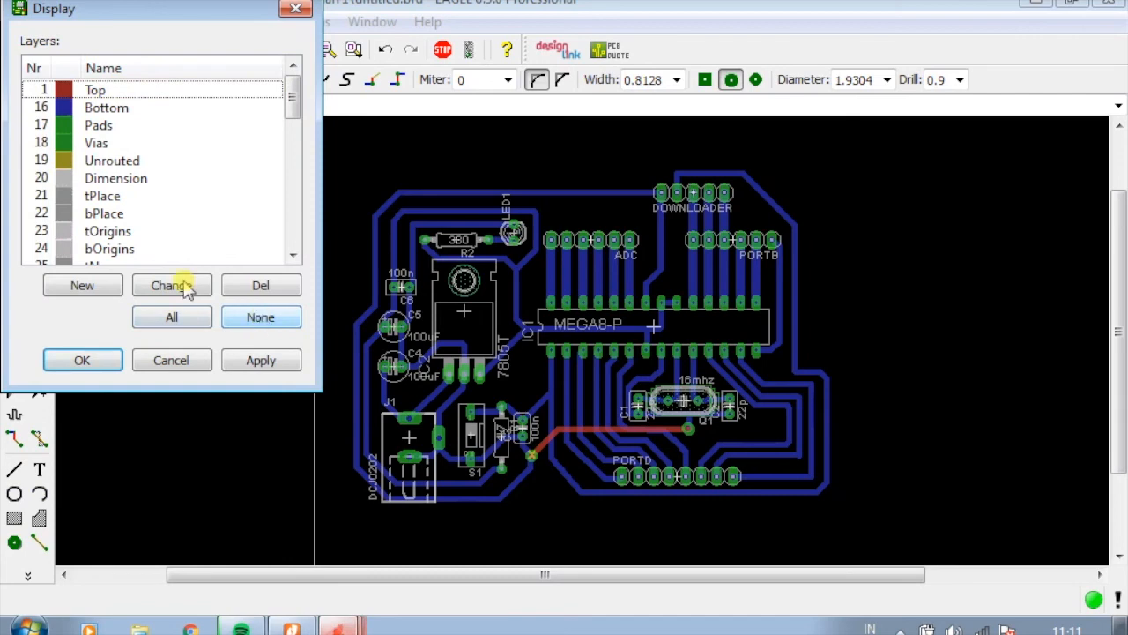
pyautogui.click(44, 162)
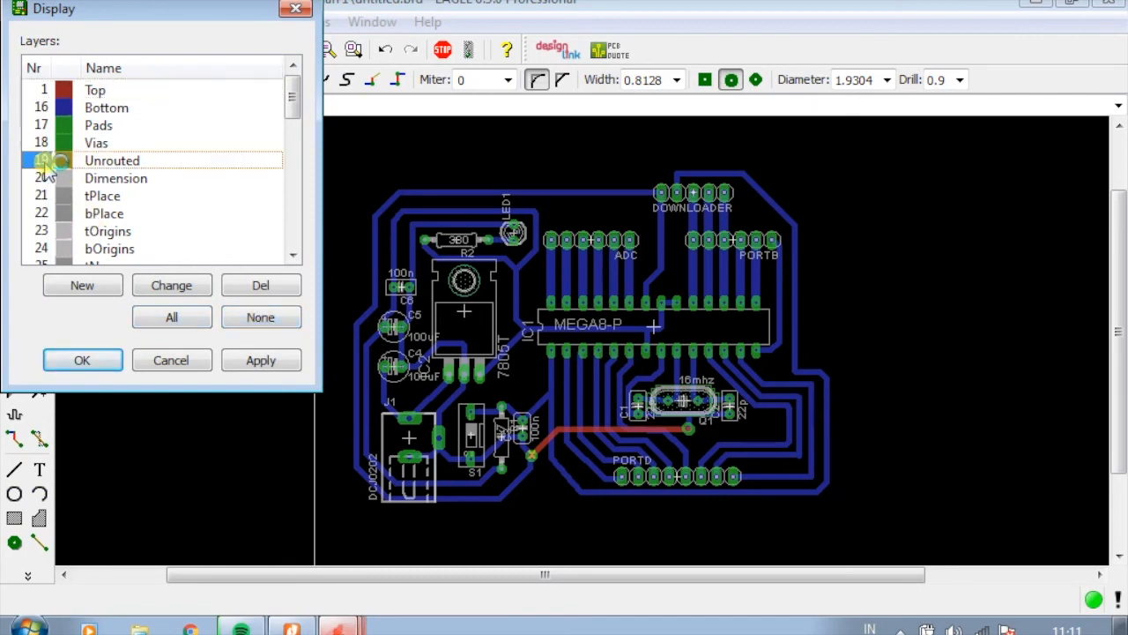
pyautogui.click(257, 363)
pyautogui.click(85, 365)
pyautogui.scroll(-6, 582, 378)
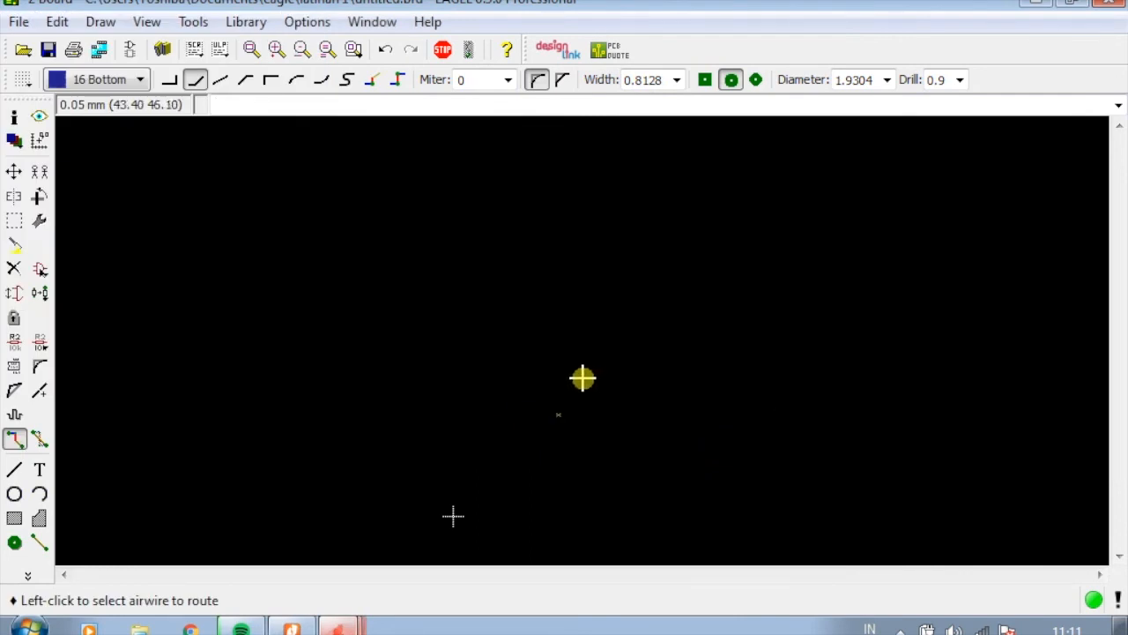
pyautogui.scroll(5, 620, 401)
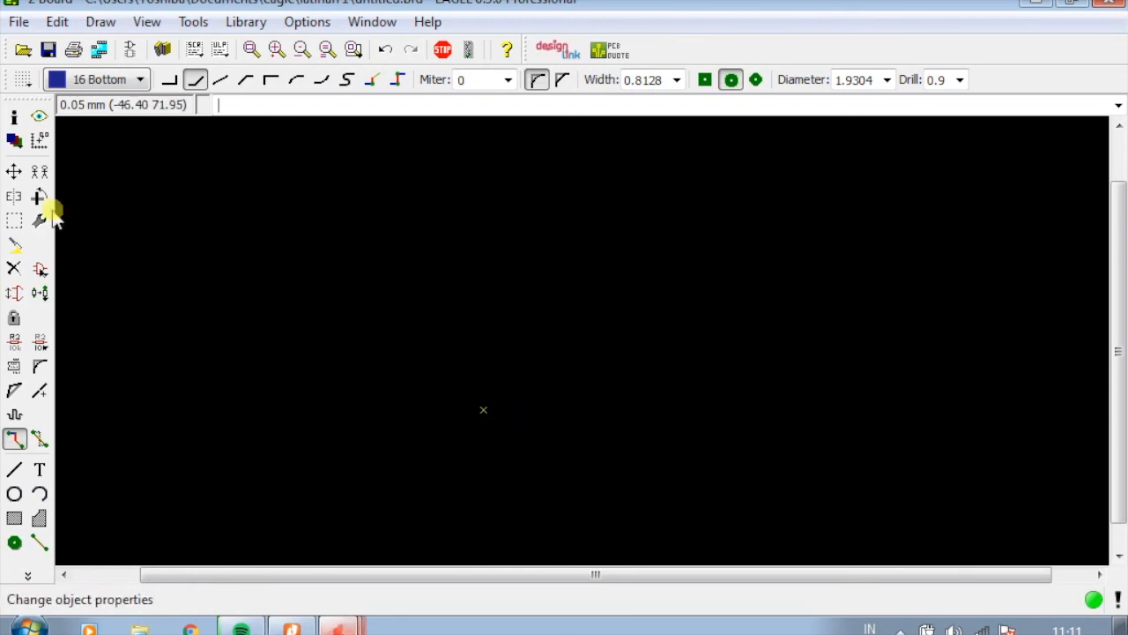
# Turn the display of all board layers back on
pyautogui.click(14, 142)
pyautogui.click(185, 319)
pyautogui.click(252, 363)
pyautogui.click(82, 361)
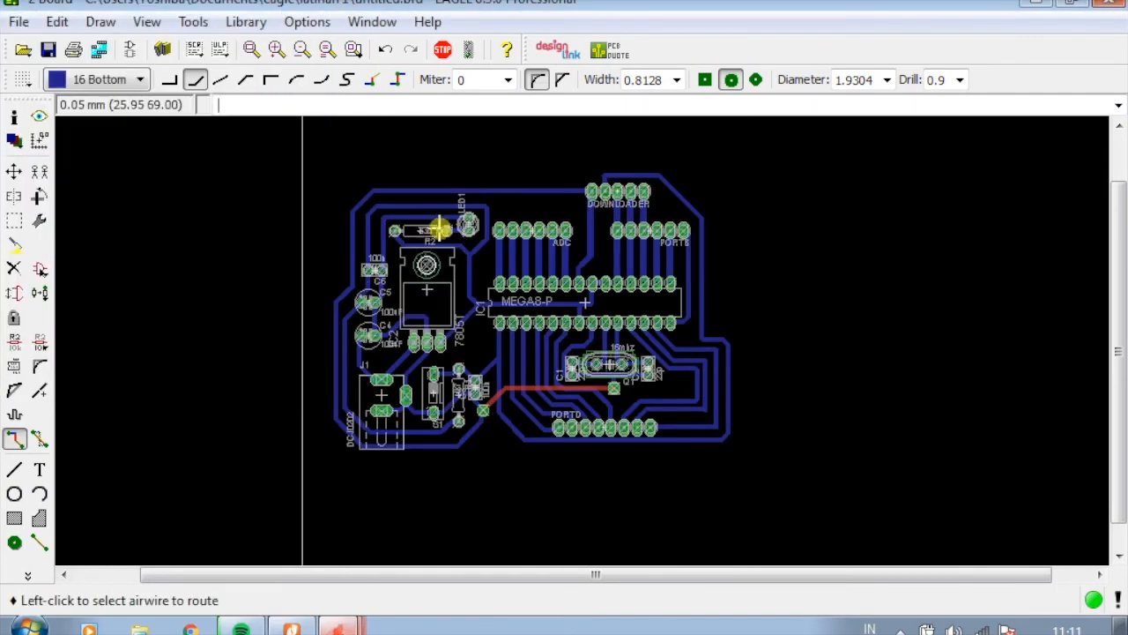
pyautogui.scroll(2, 553, 251)
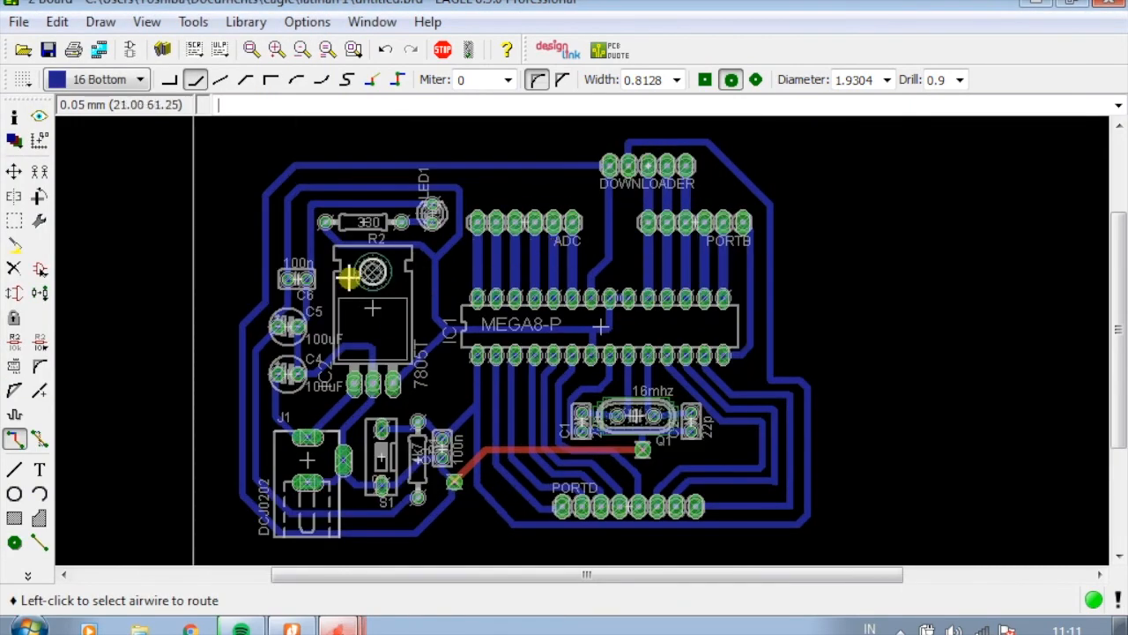
# Display only layers 16 Bottom, 17 Pads and 18 Vias to isolate the bottom copper artwork
pyautogui.click(13, 142)
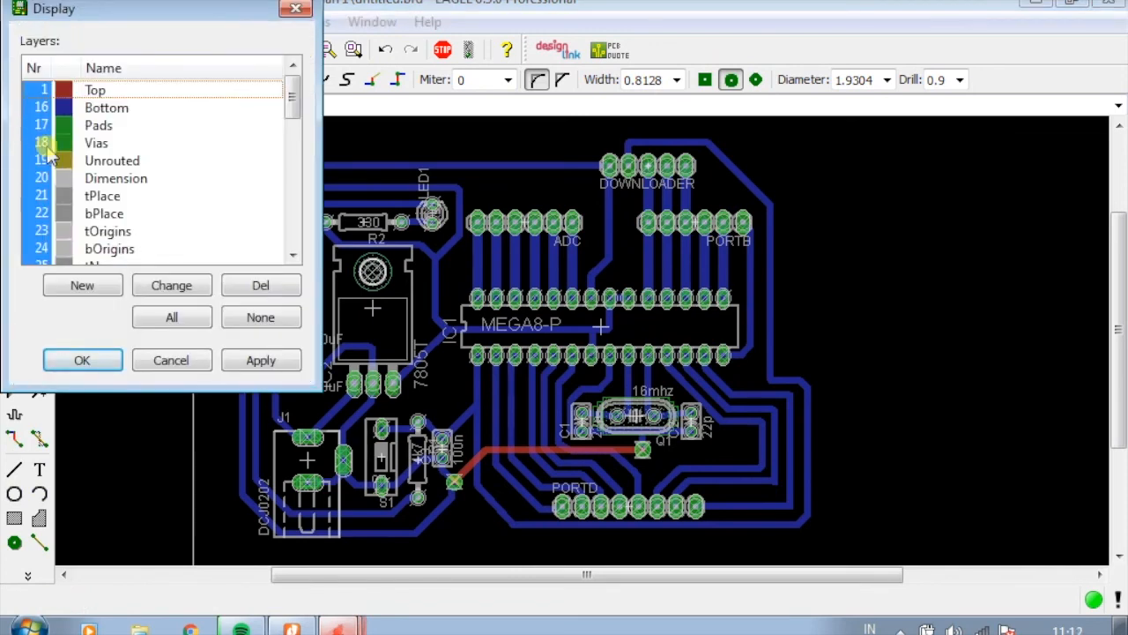
pyautogui.click(260, 317)
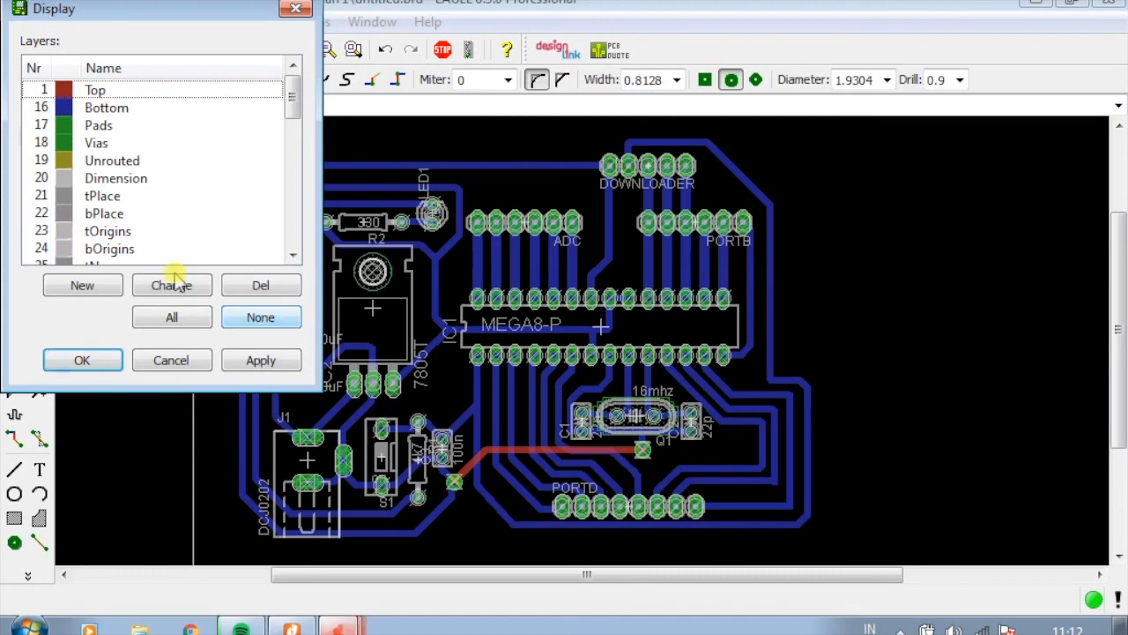
pyautogui.click(41, 107)
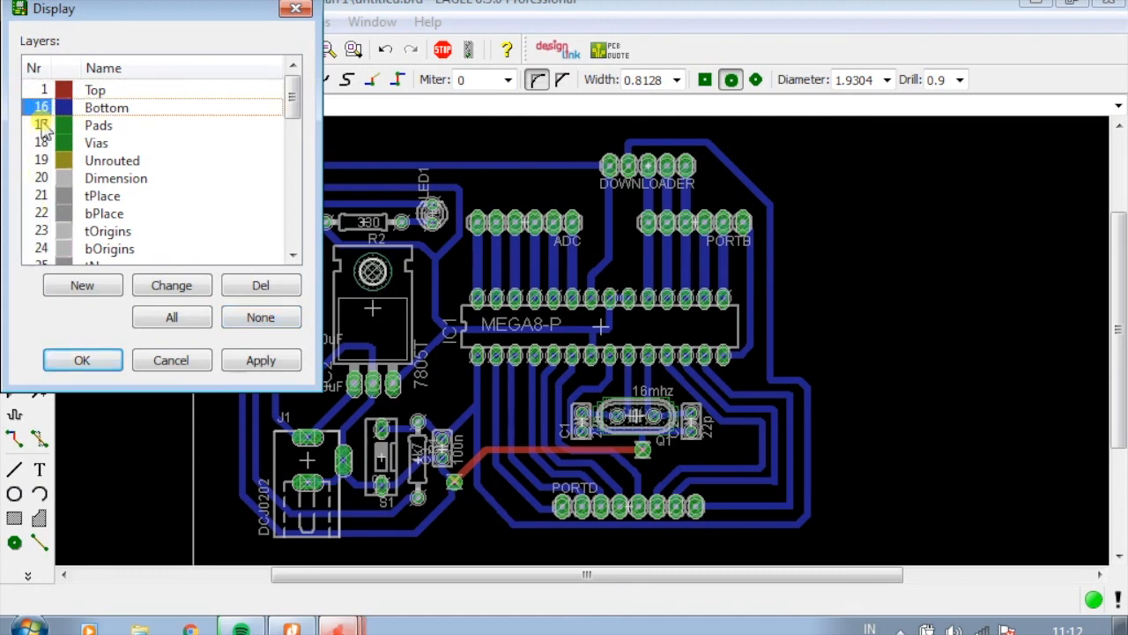
pyautogui.click(42, 125)
pyautogui.click(41, 143)
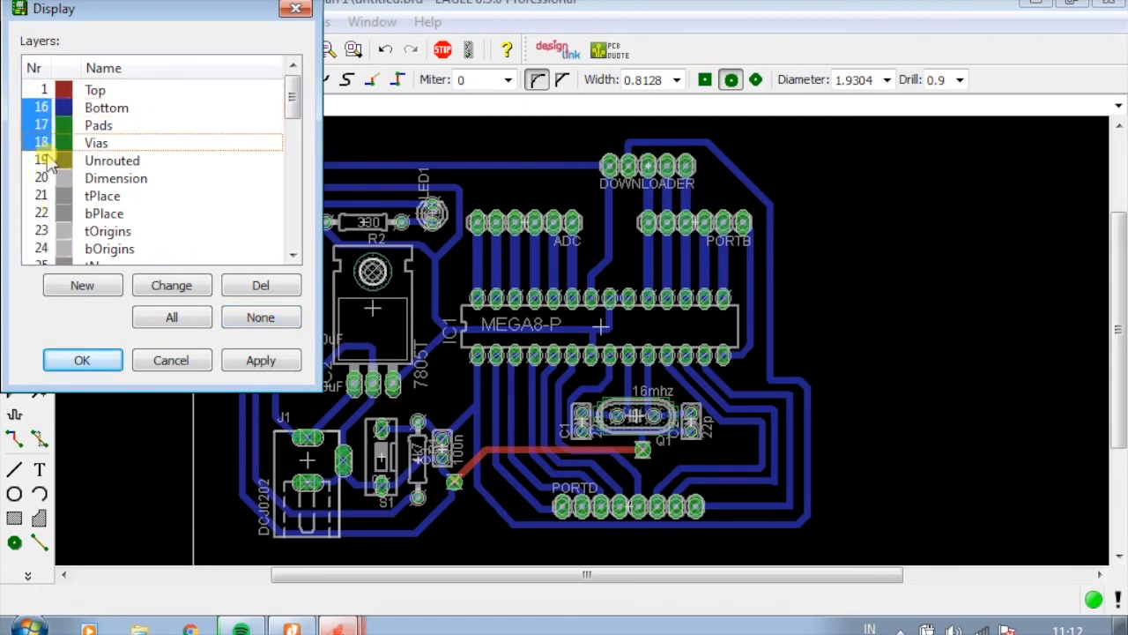
pyautogui.click(238, 362)
pyautogui.click(104, 367)
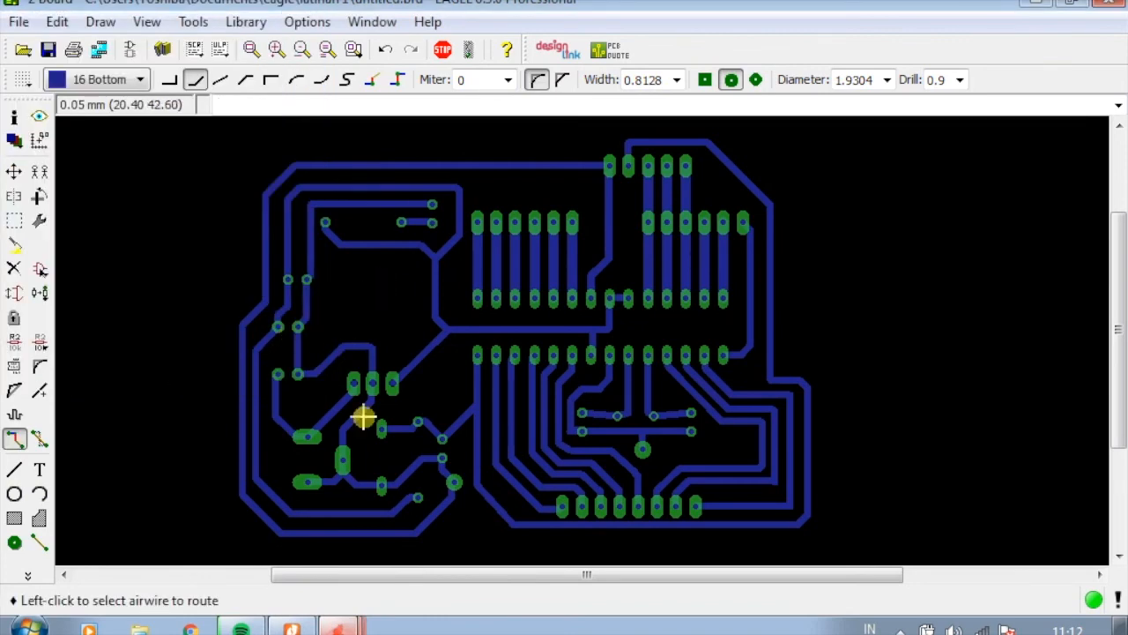
pyautogui.scroll(-3, 392, 414)
pyautogui.scroll(1, 511, 347)
pyautogui.scroll(1, 481, 324)
pyautogui.scroll(-1, 255, 370)
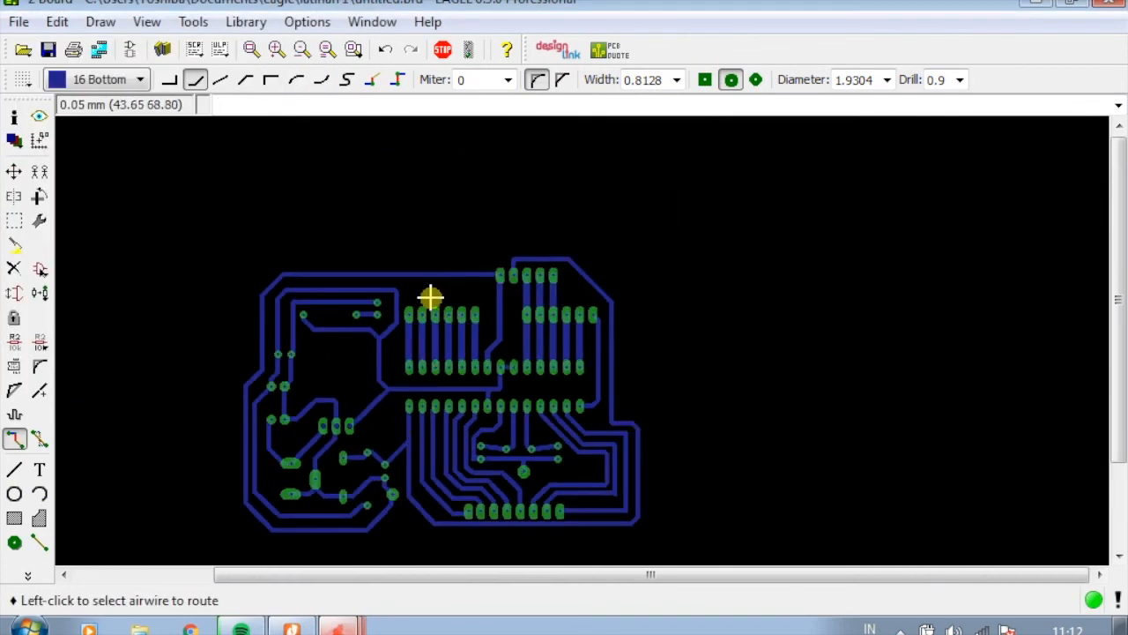
pyautogui.scroll(-2, 338, 330)
pyautogui.scroll(3, 382, 461)
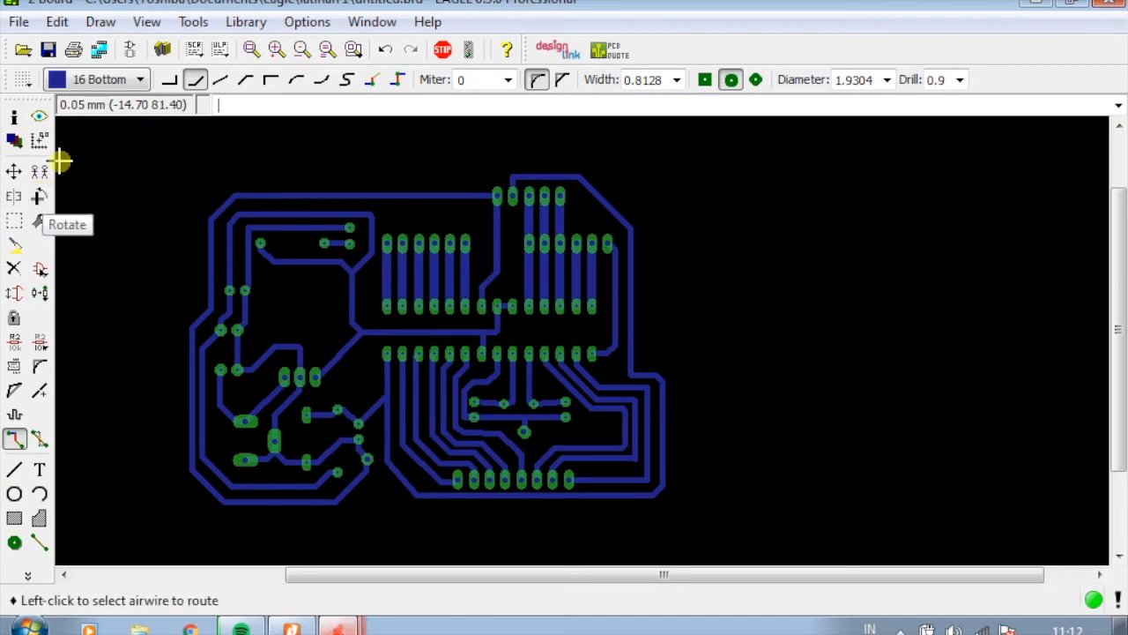
# Set up a print of the bottom copper artwork to PDF, with the output file minsis.pdf on the Desktop
pyautogui.click(19, 23)
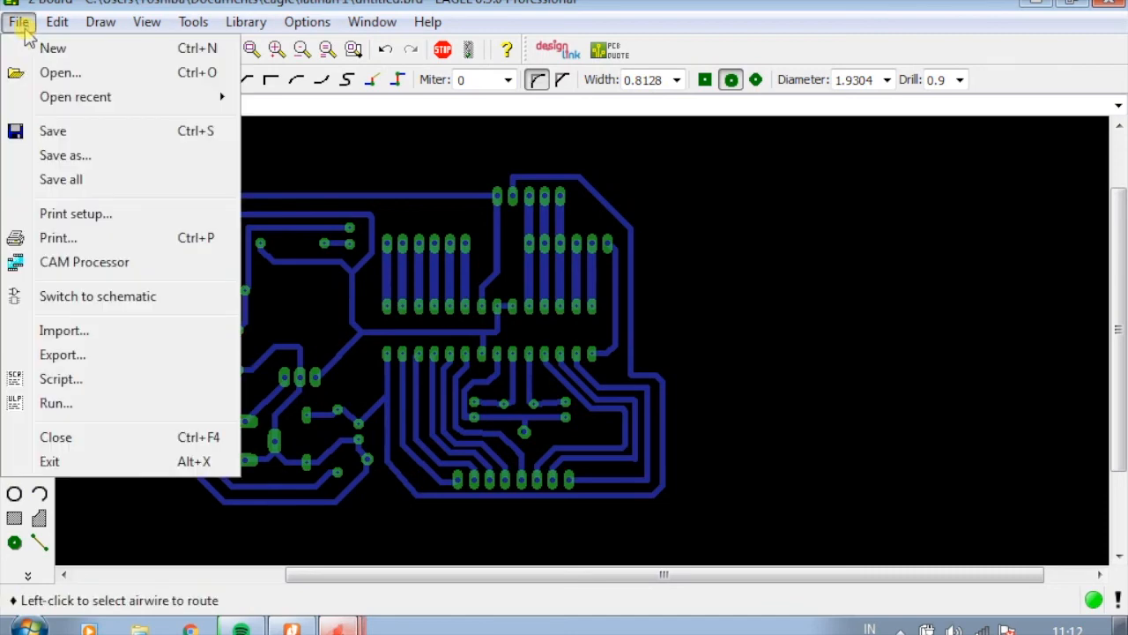
pyautogui.click(276, 149)
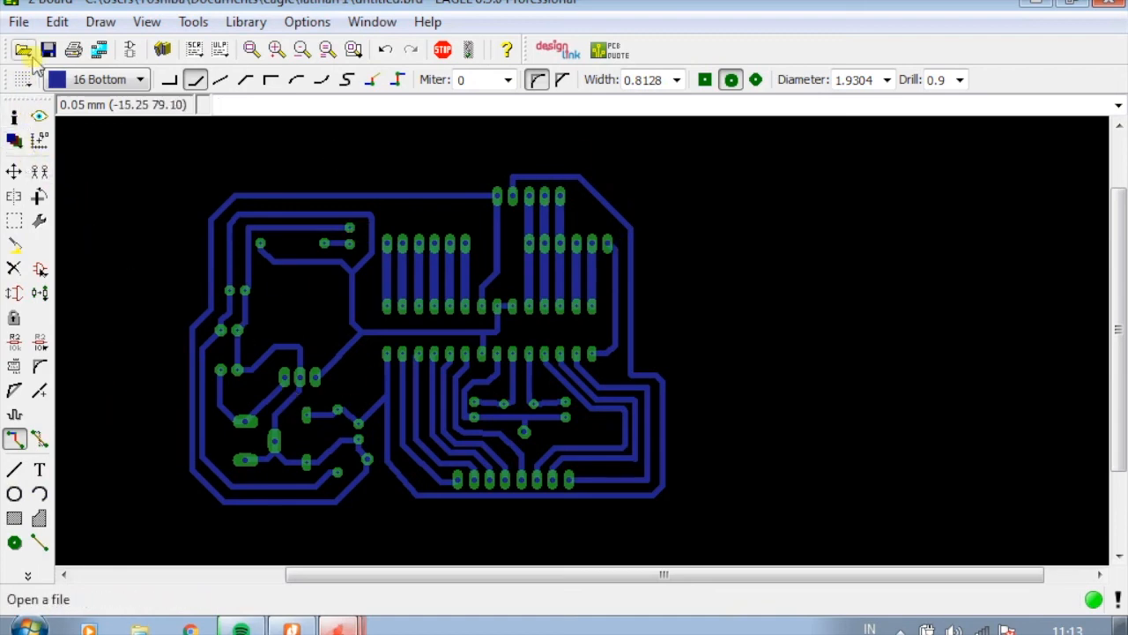
pyautogui.click(20, 23)
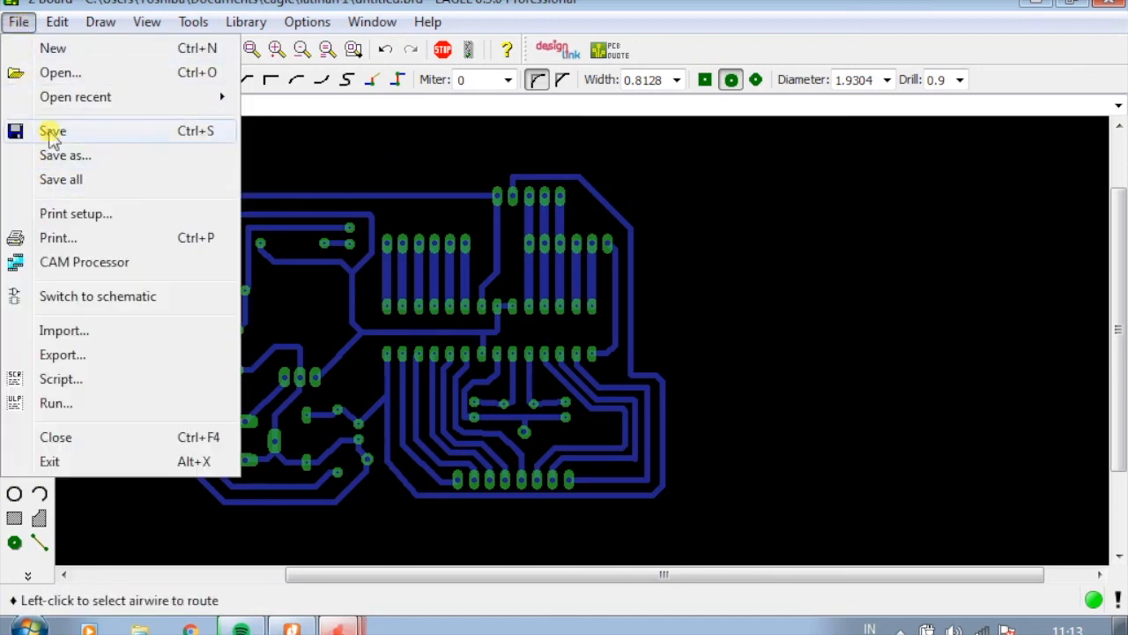
pyautogui.click(58, 240)
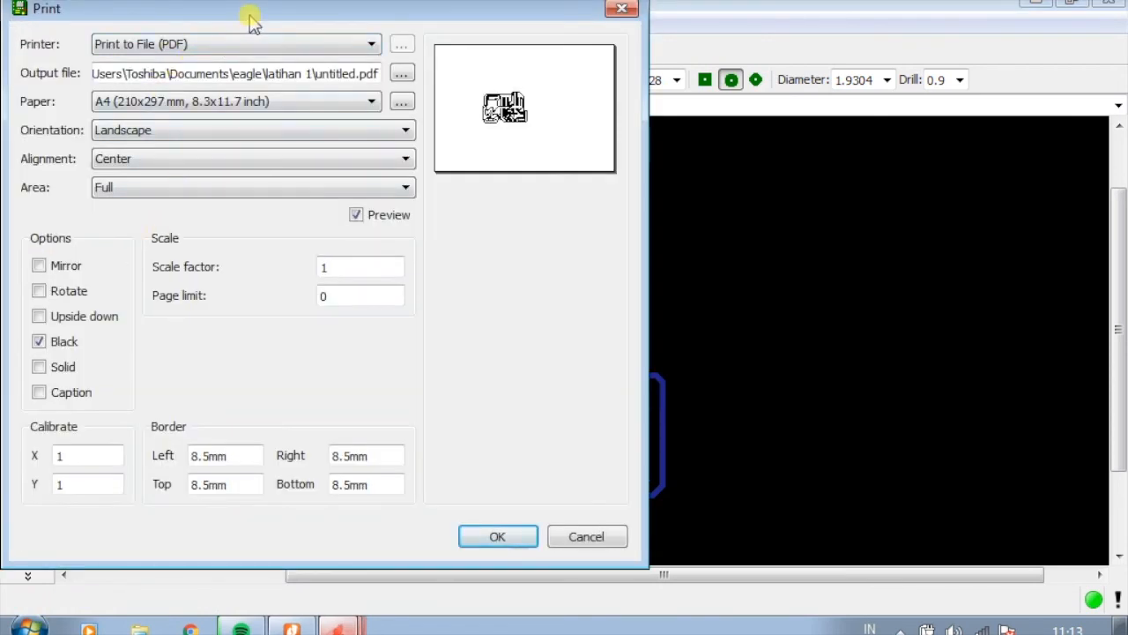
pyautogui.moveTo(252, 22); pyautogui.dragTo(297, 29)
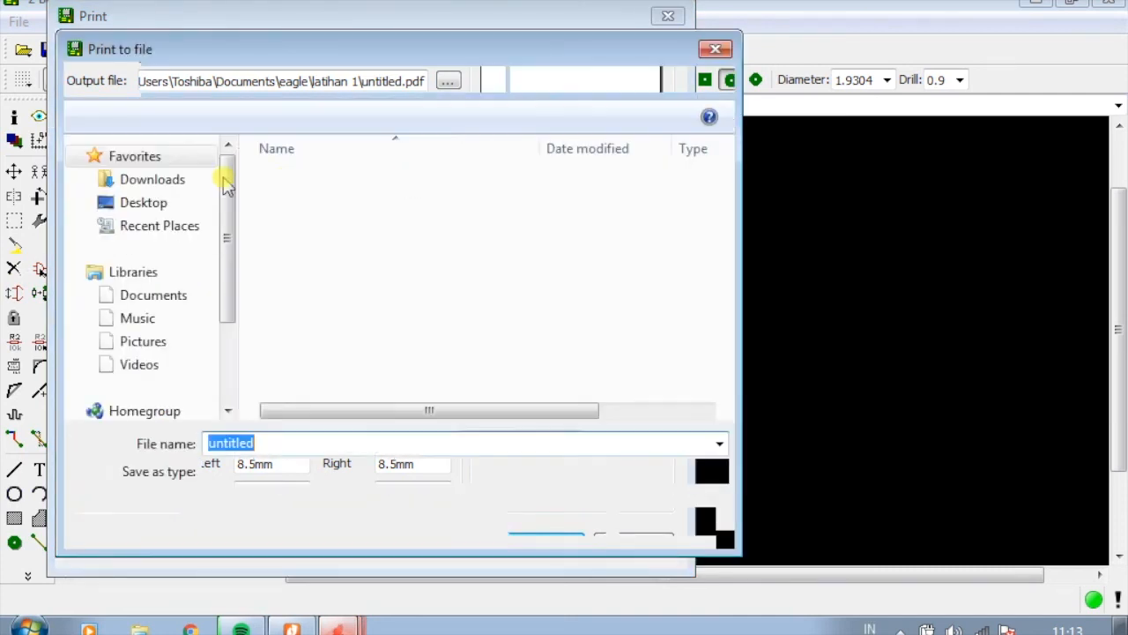
pyautogui.click(143, 202)
pyautogui.doubleClick(268, 445)
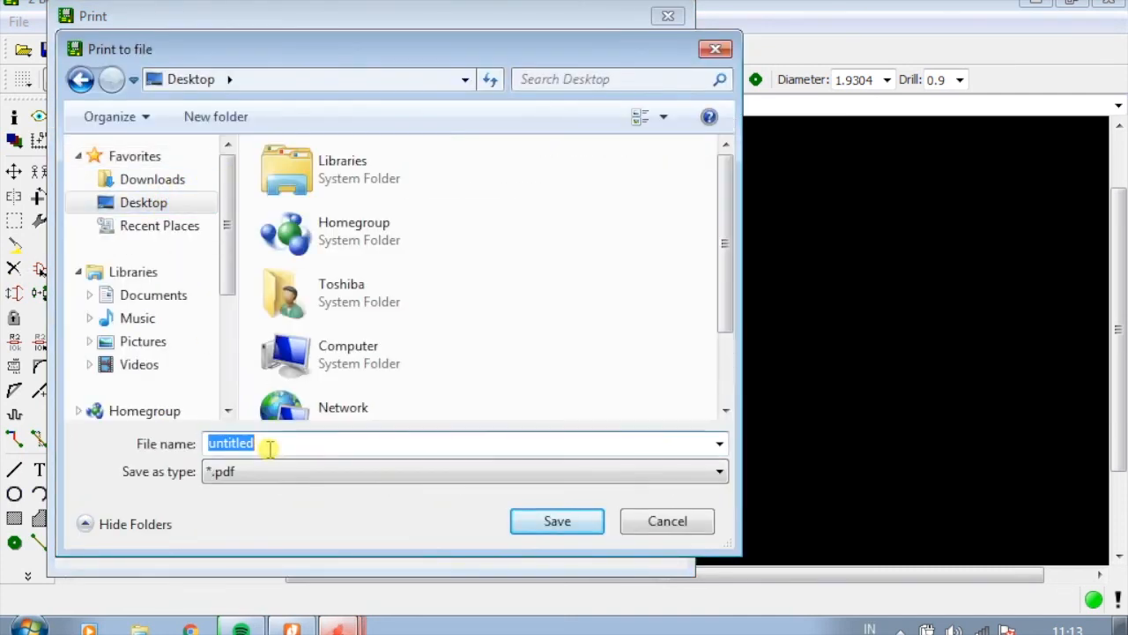
pyautogui.write('minsis')
pyautogui.click(557, 527)
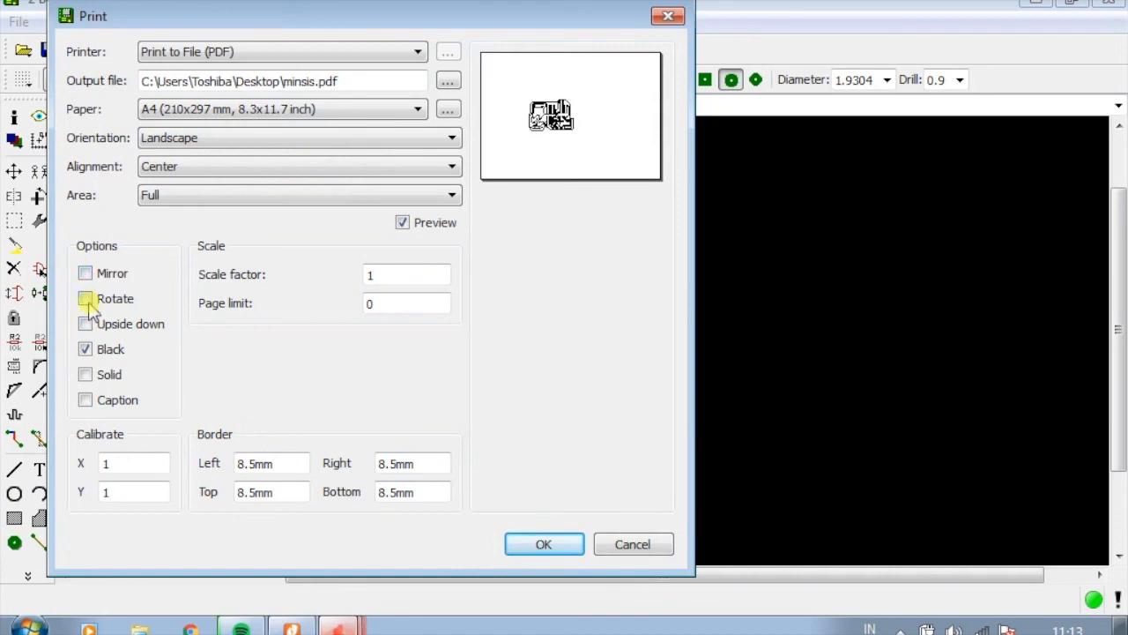
# Compare the print preview with Mirror on and off, leave mirroring off, and print the artwork to the PDF
pyautogui.click(85, 274)
pyautogui.click(86, 274)
pyautogui.click(86, 274)
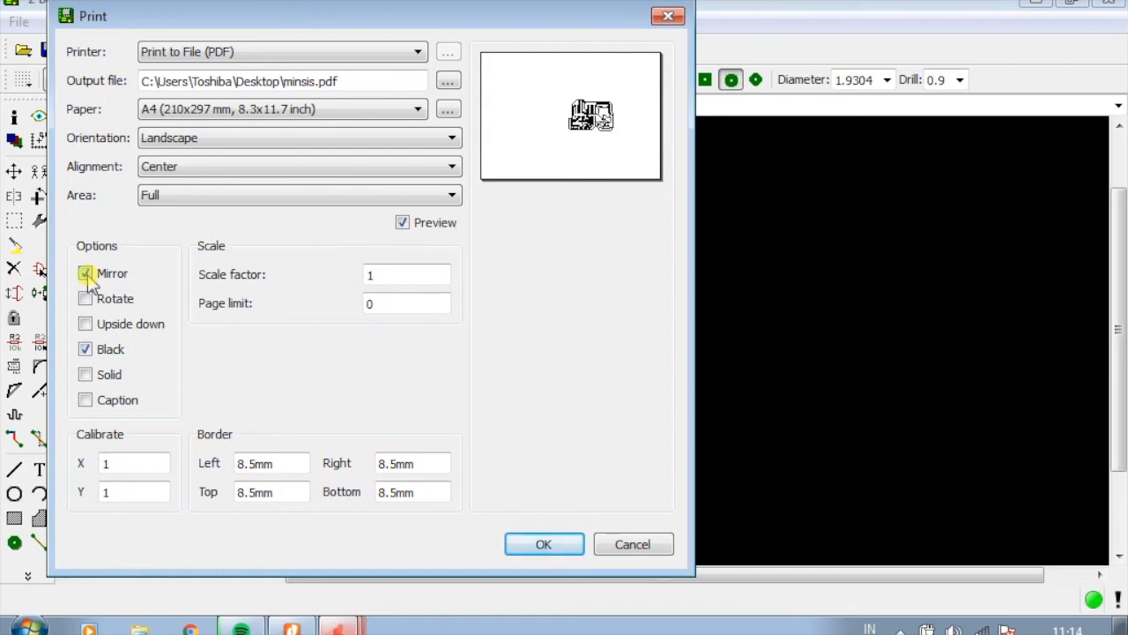
pyautogui.click(86, 274)
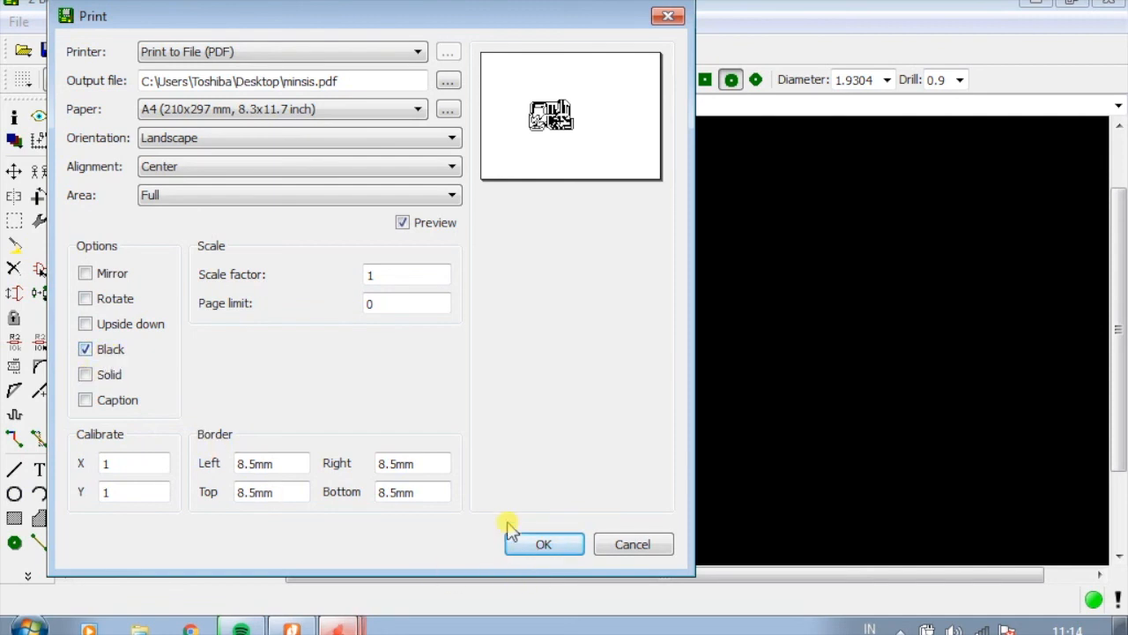
pyautogui.click(537, 541)
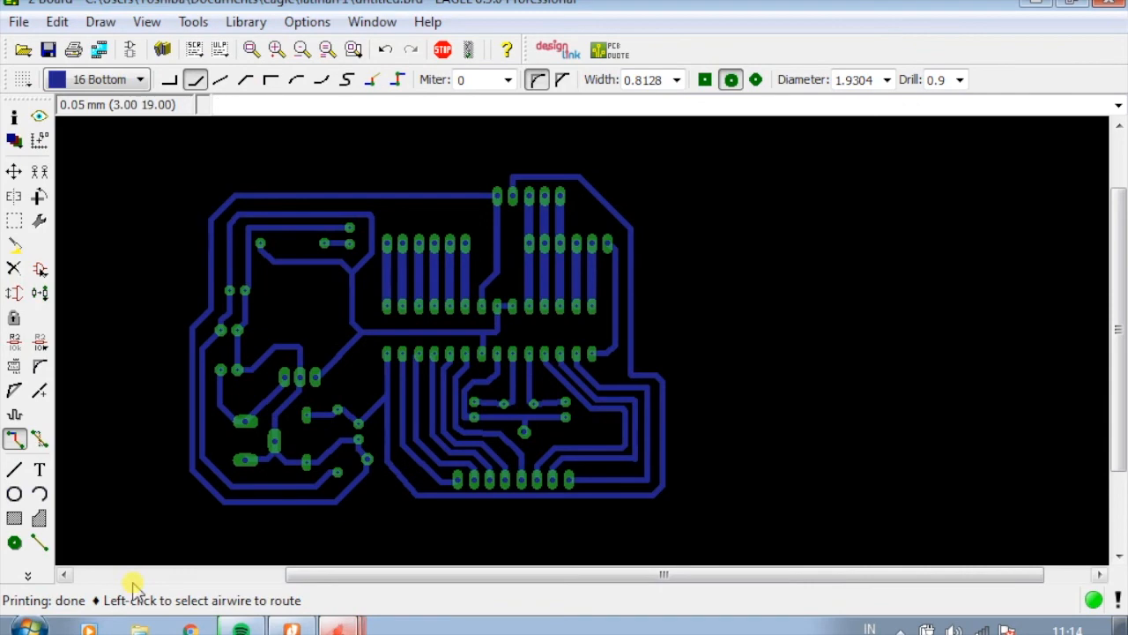
# Minimize the open windows, open the minsis PDF from the desktop in Nitro Pro, and examine the printed board artwork at 125% zoom
pyautogui.click(1033, 7)
pyautogui.click(1033, 7)
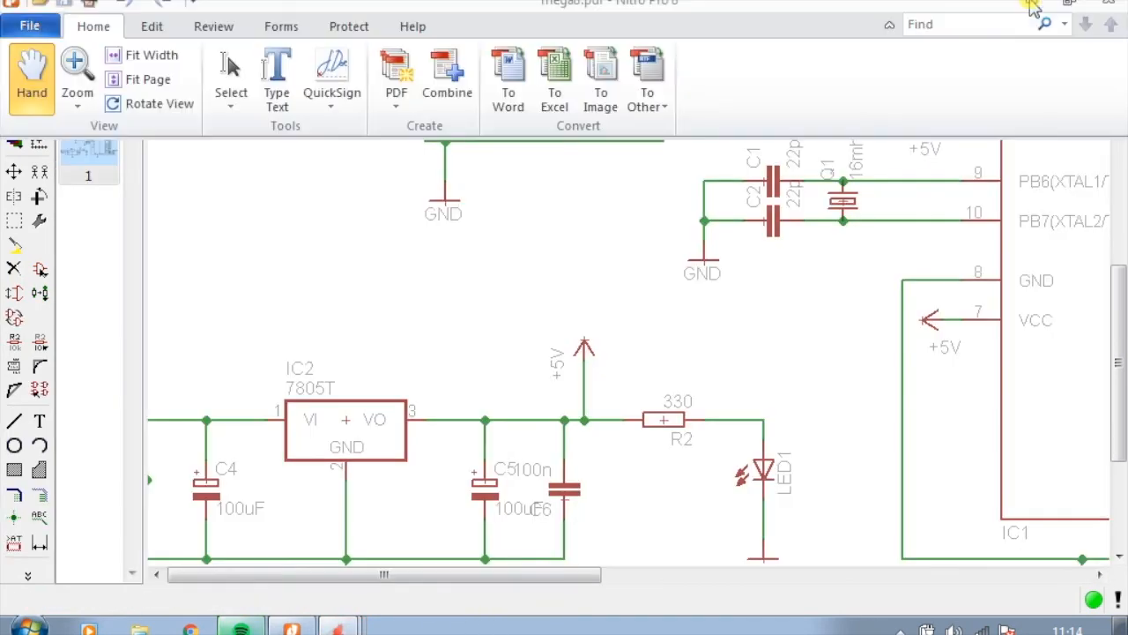
pyautogui.click(1036, 7)
pyautogui.click(773, 32)
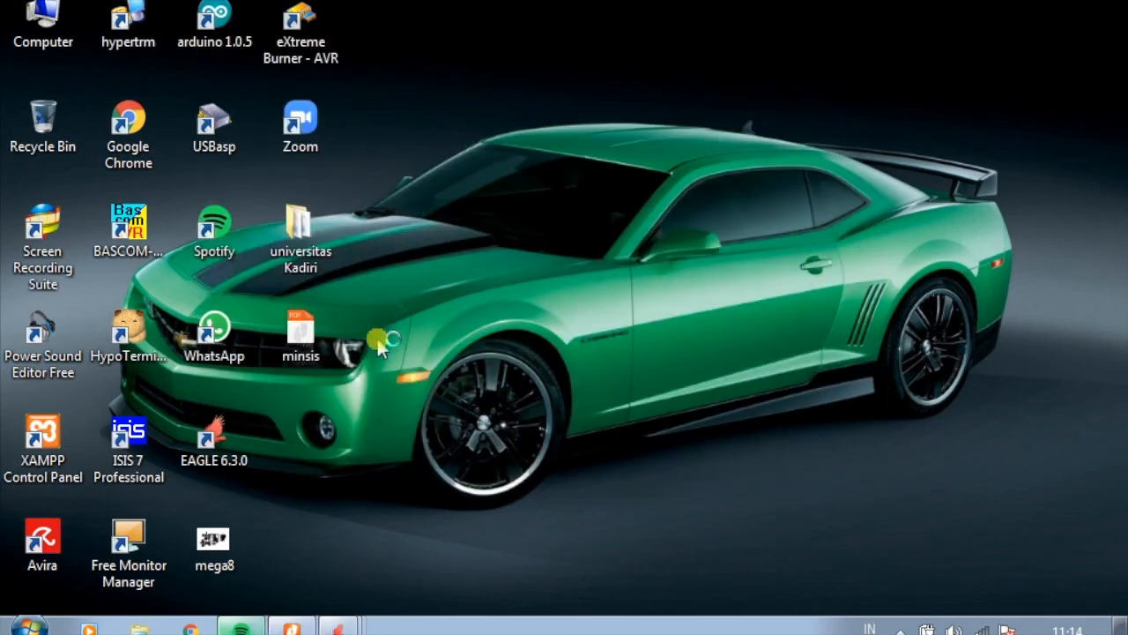
pyautogui.doubleClick(300, 340)
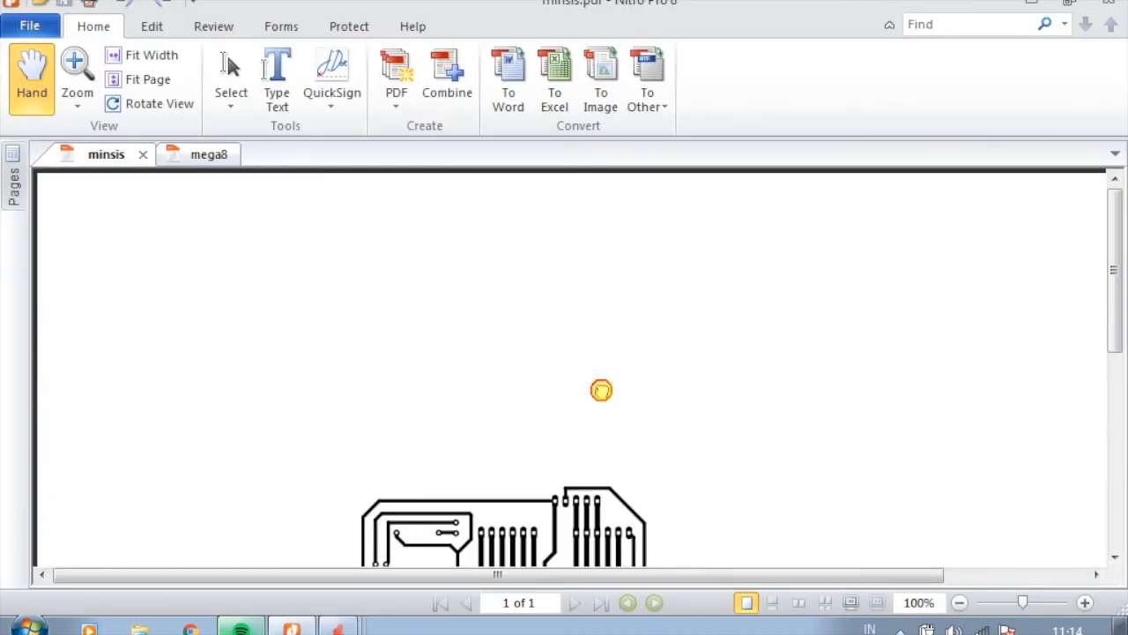
pyautogui.scroll(-5, 607, 383)
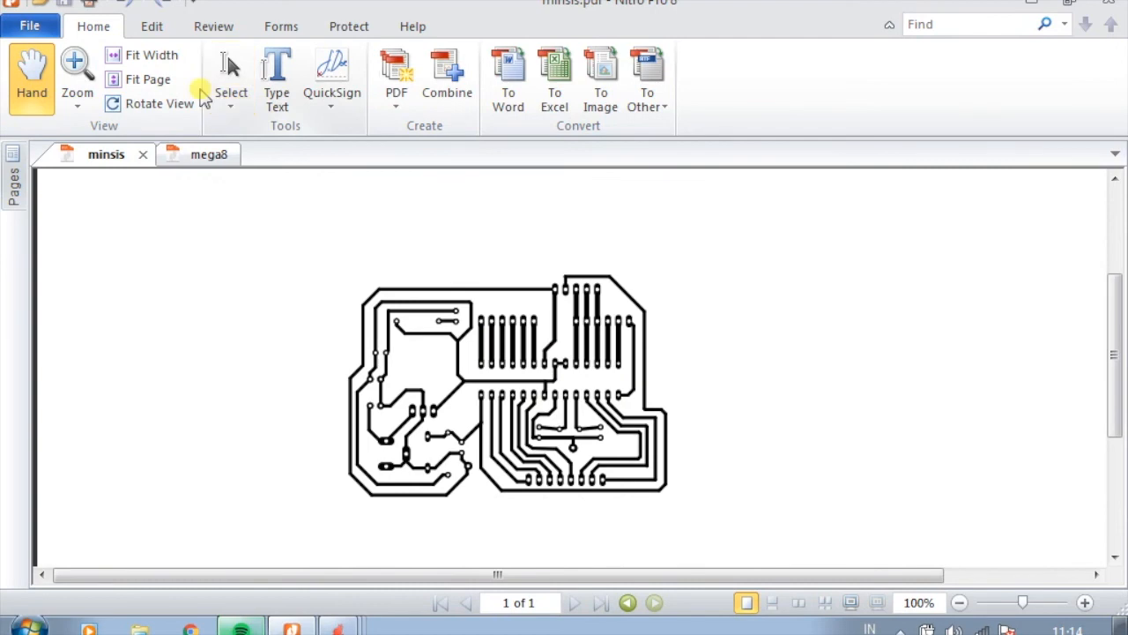
pyautogui.click(77, 75)
pyautogui.click(477, 358)
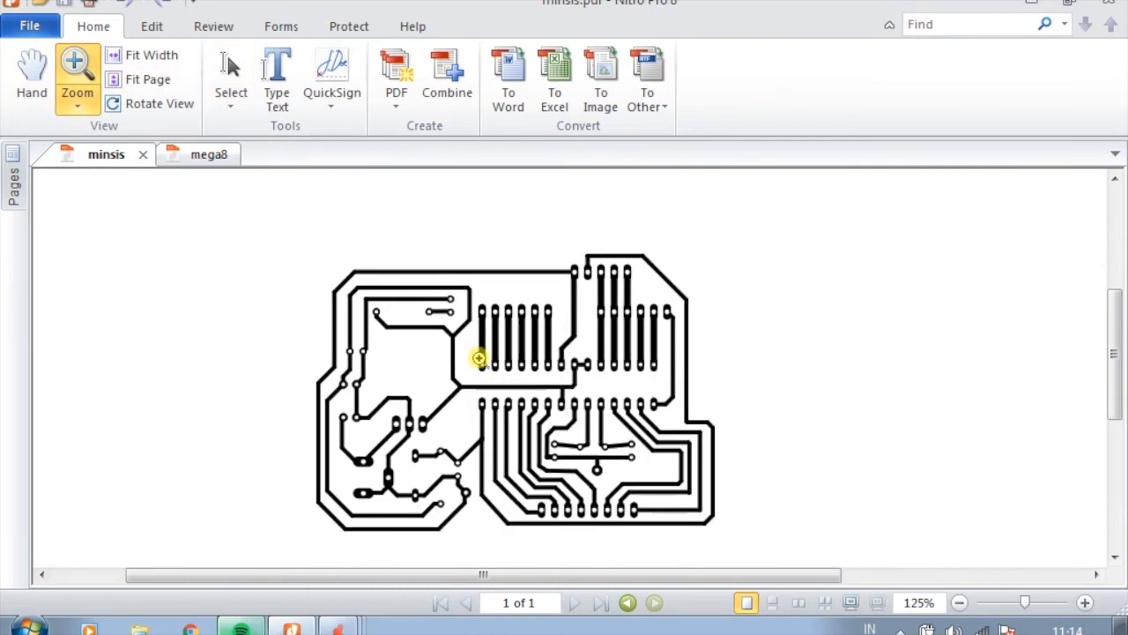
pyautogui.scroll(-1, 504, 239)
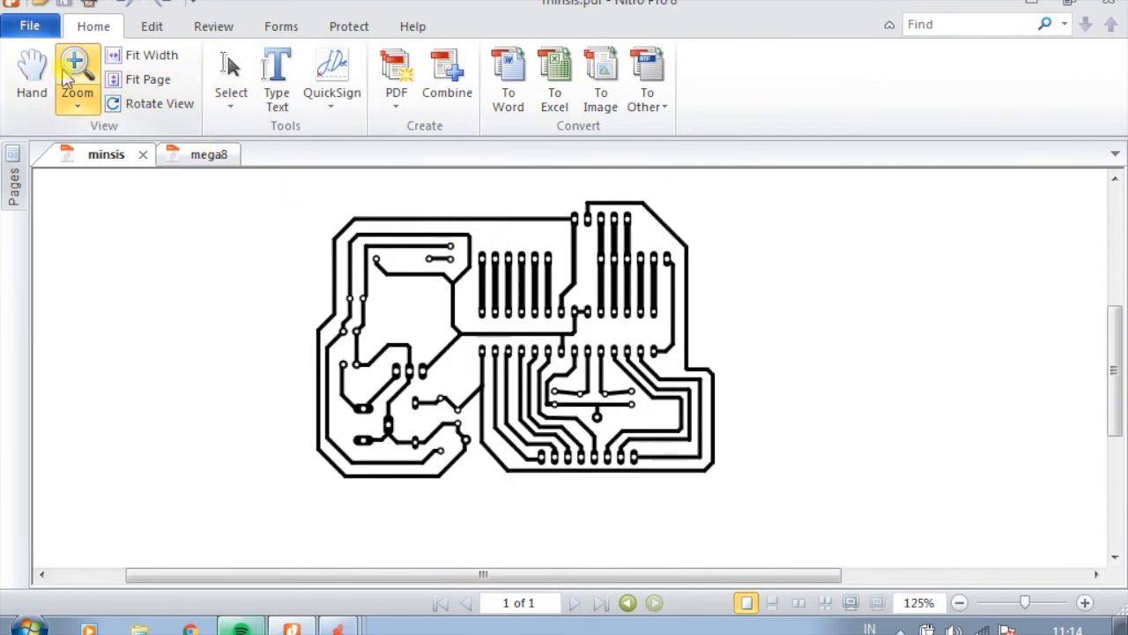
pyautogui.click(31, 78)
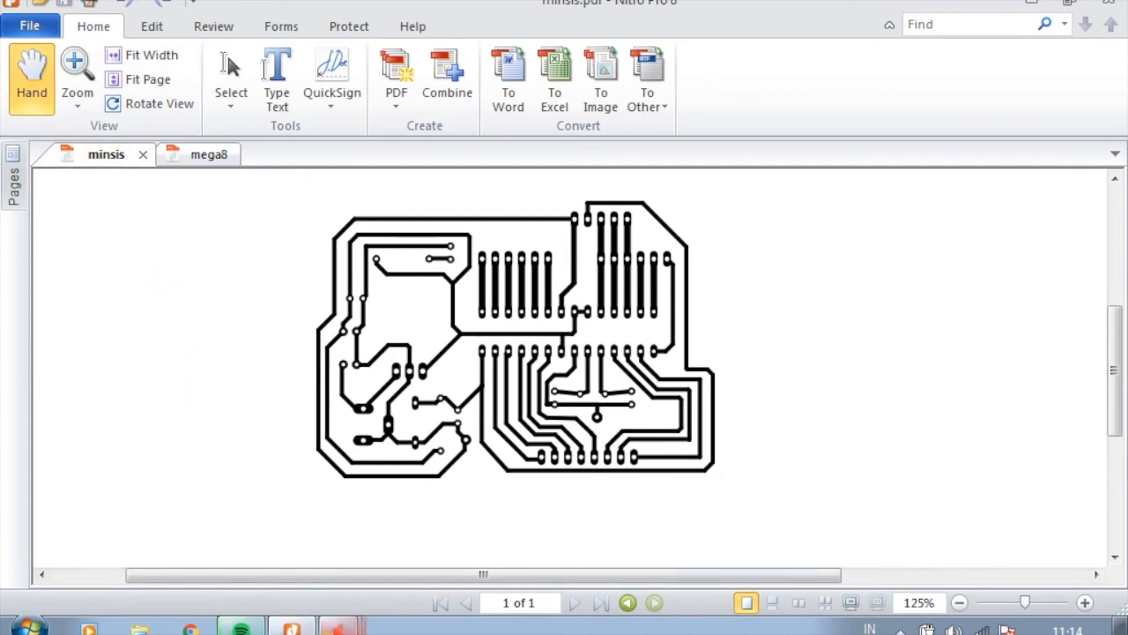
# Switch back to EAGLE and bring up the board layout from the schematic
pyautogui.click(348, 522)
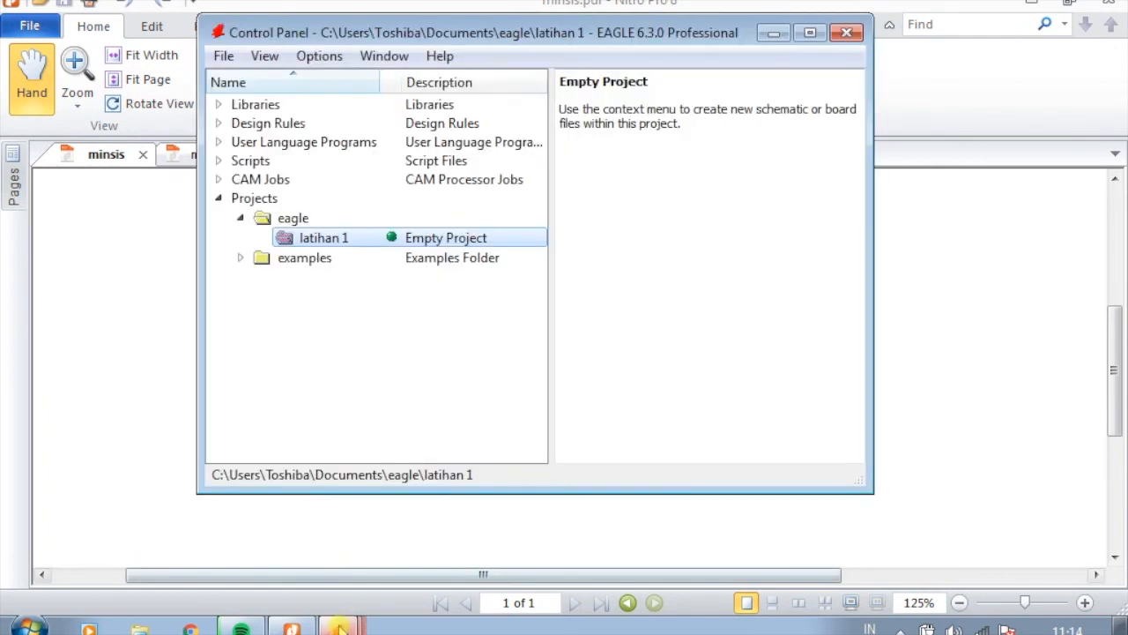
pyautogui.click(333, 537)
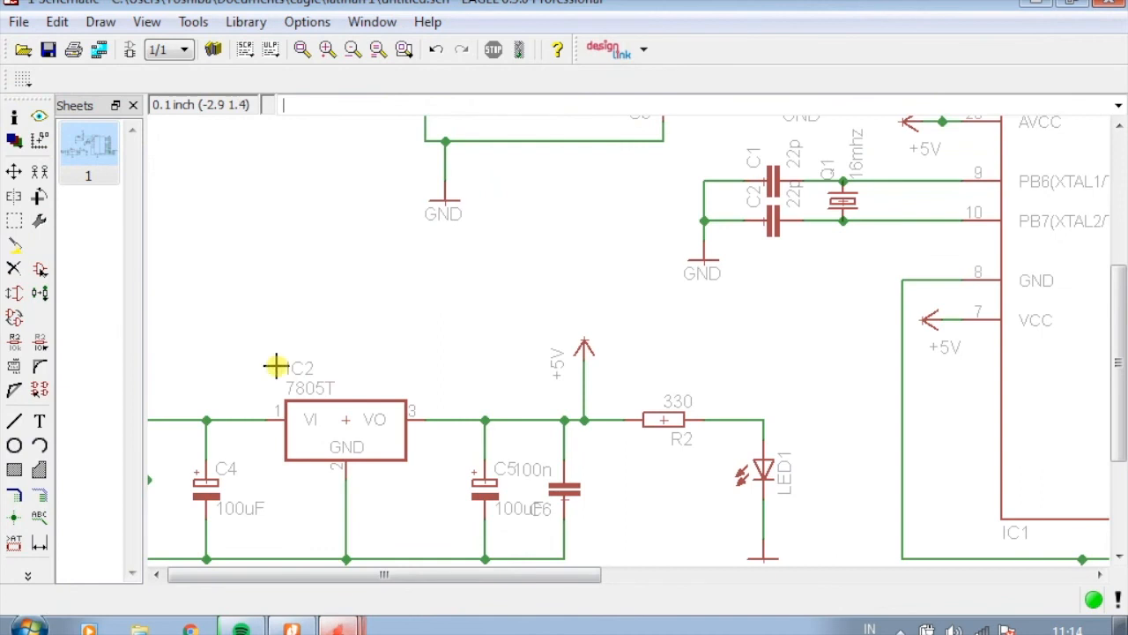
pyautogui.click(127, 51)
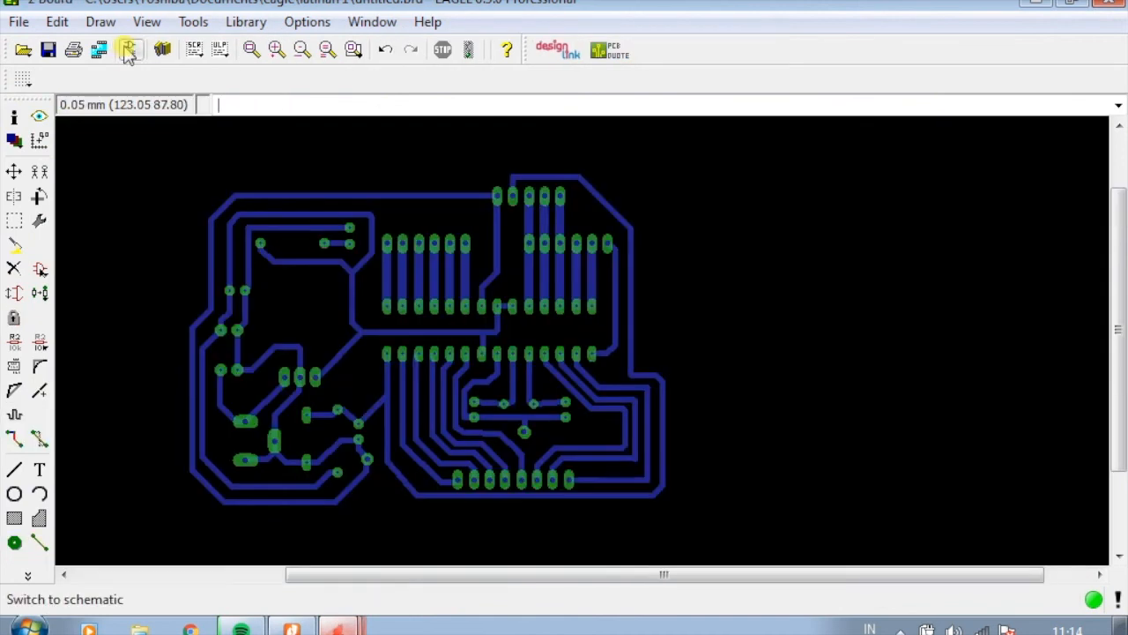